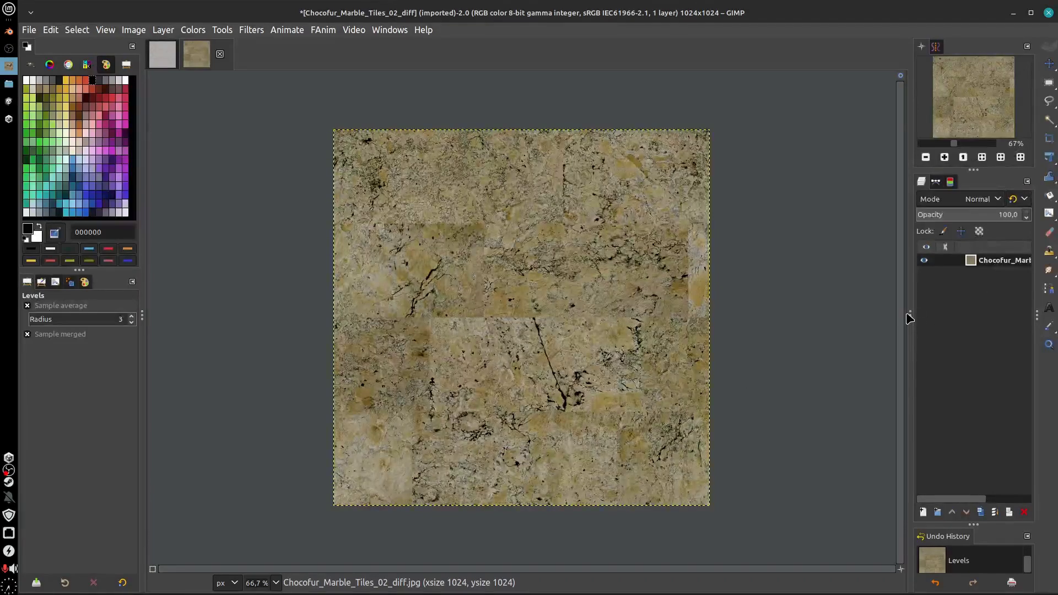
Widen the dock that holds the navigation preview and layer list, and inspect the marble tile texture
drag(910, 312, 847, 312)
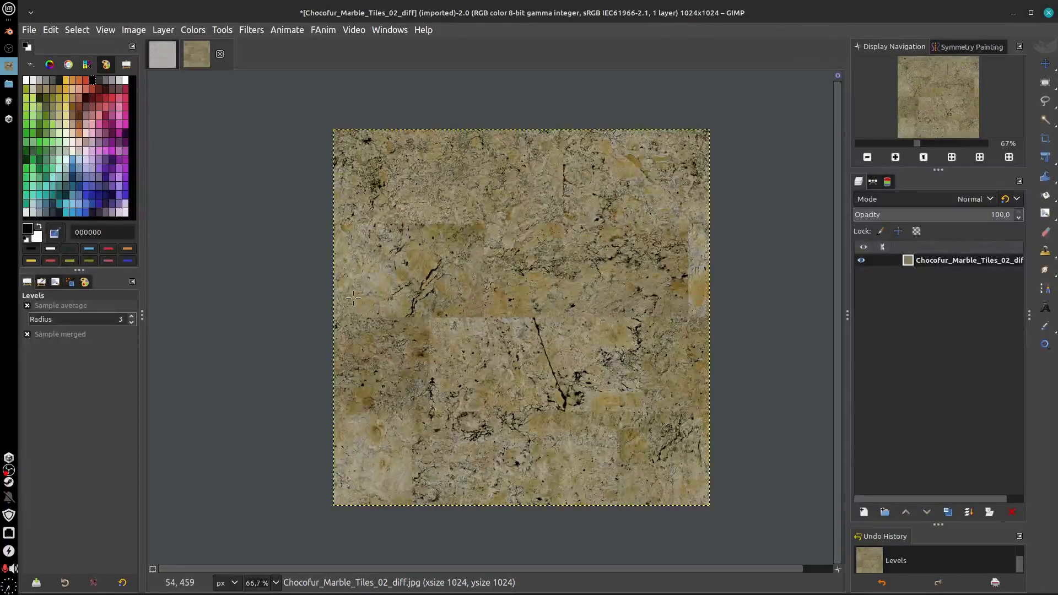
scroll(275, 207, right, 3)
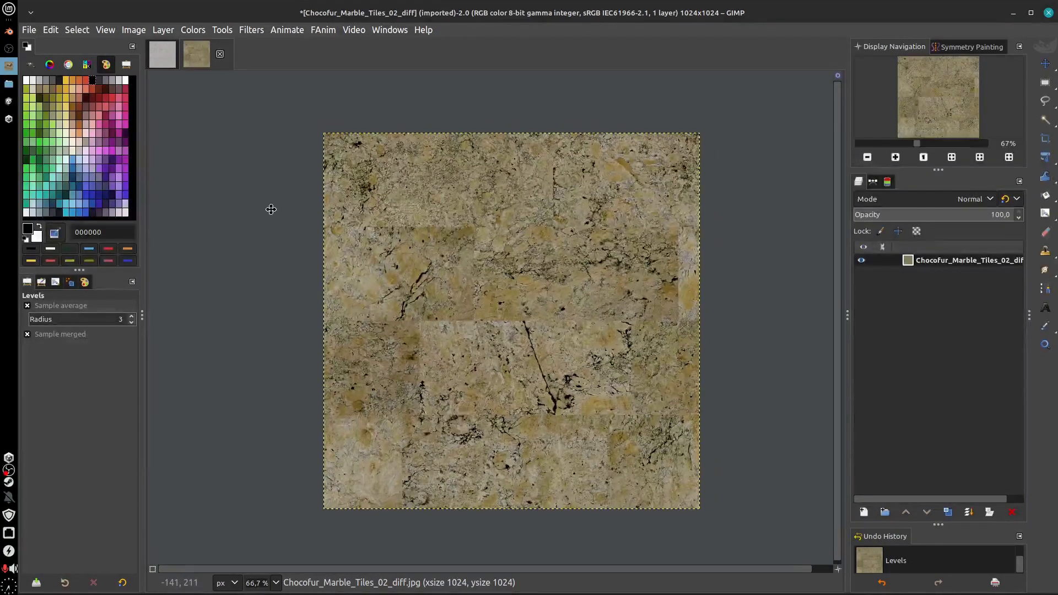
ctrl+scroll(339, 240, up, 1)
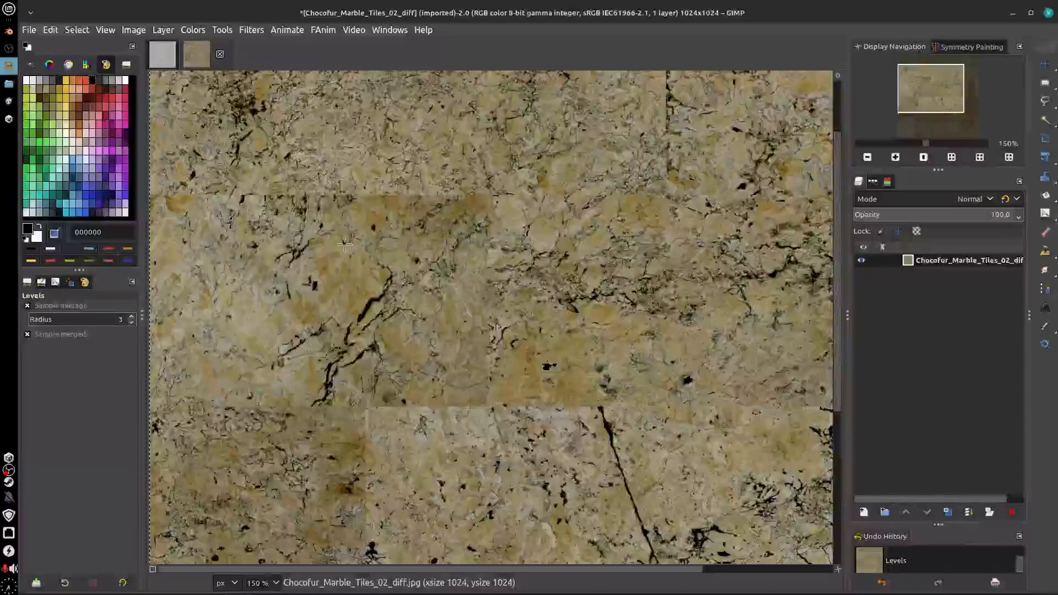
ctrl+scroll(347, 243, down, 1)
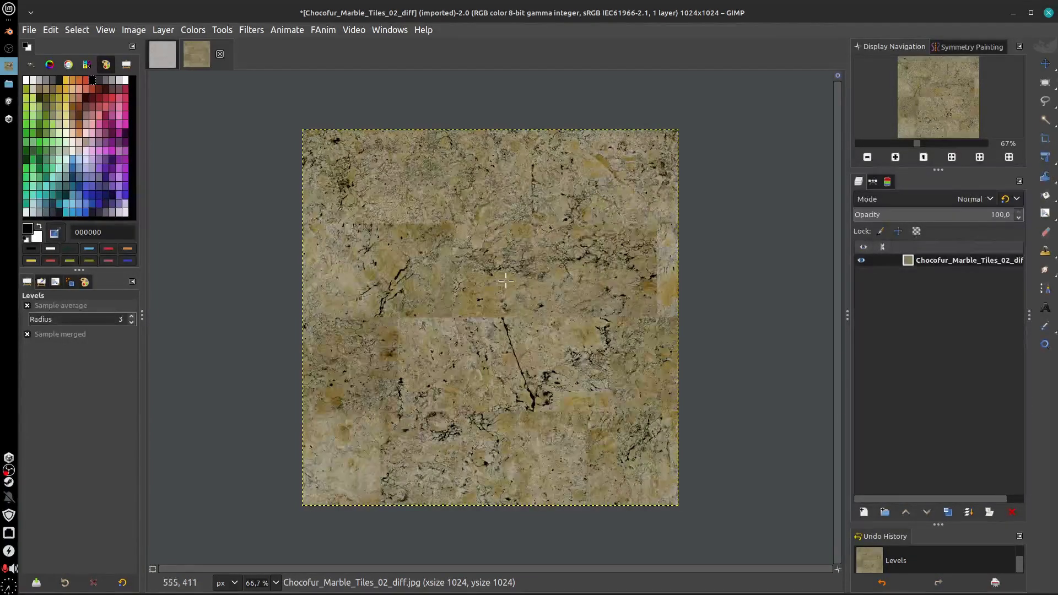
Copy the Chocofur_Marble_Tiles_02_diff layer and paste it as a new layer in the Chocofur_Marble_Solid_01_diff image
key(ctrl+c)
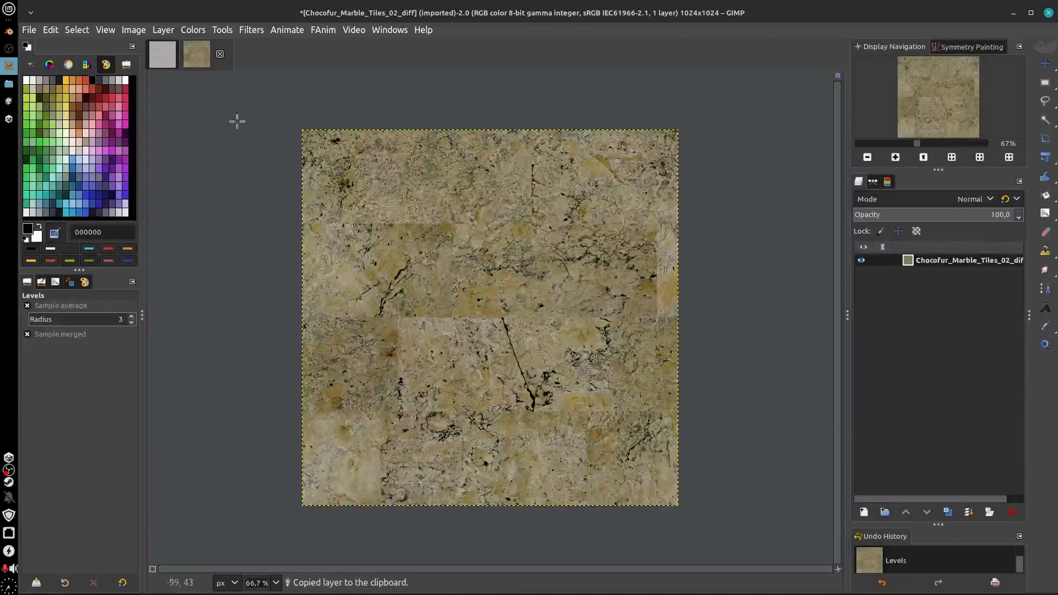
click(163, 54)
ctrl+scroll(553, 285, up, 2)
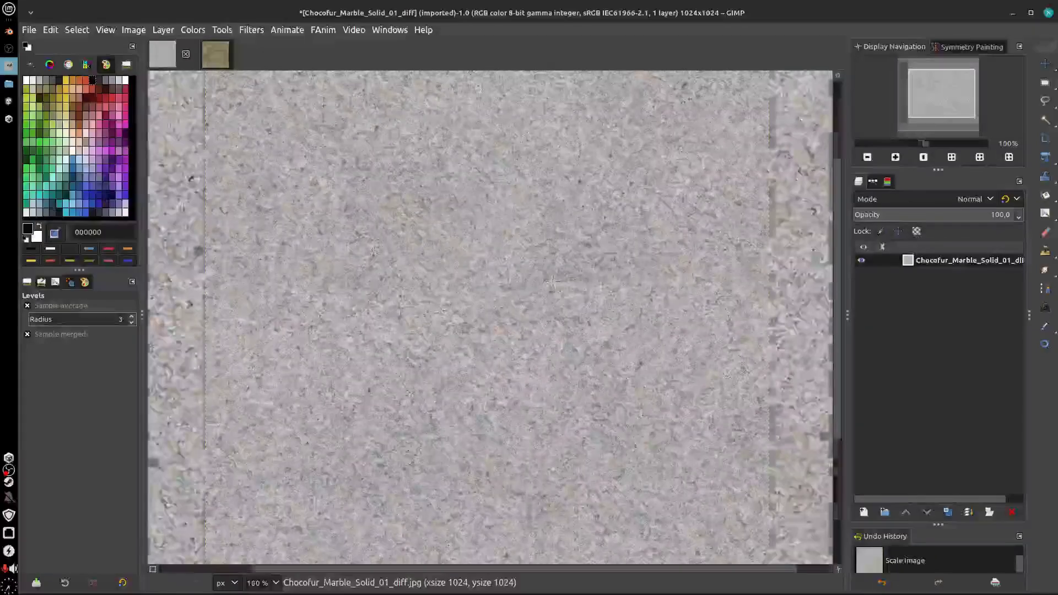
ctrl+scroll(553, 283, down, 2)
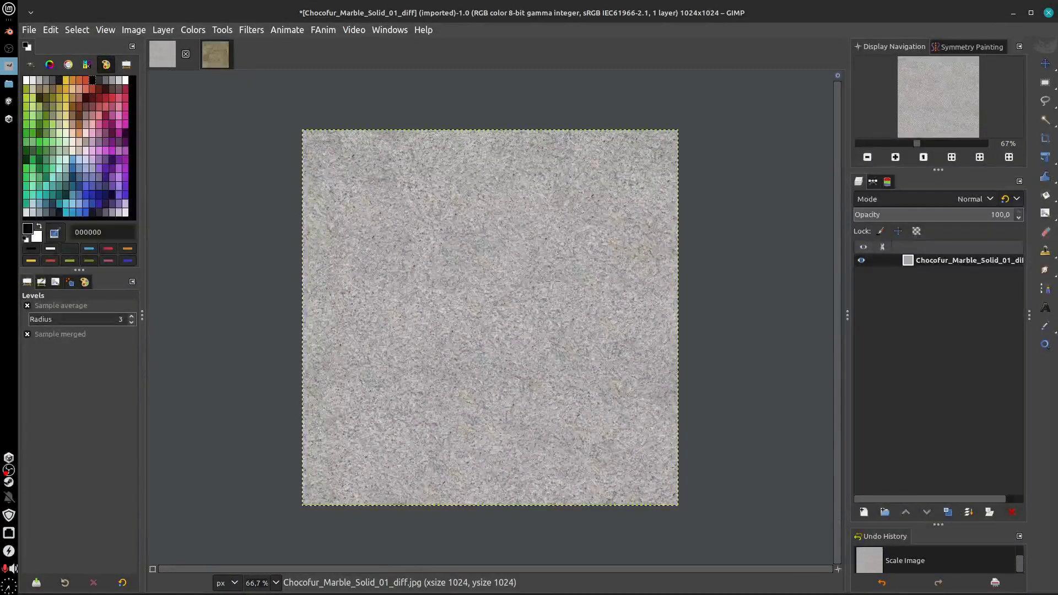
key(ctrl+v)
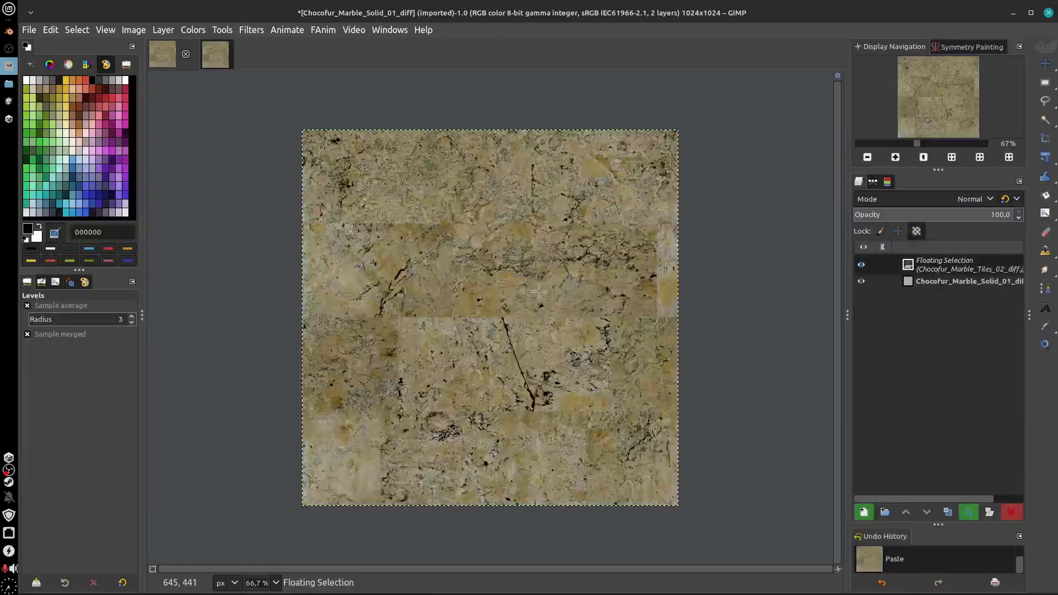
click(864, 512)
Compare the pasted tile layer with the solid marble beneath by toggling its visibility and varying its opacity, ending at 100
click(862, 260)
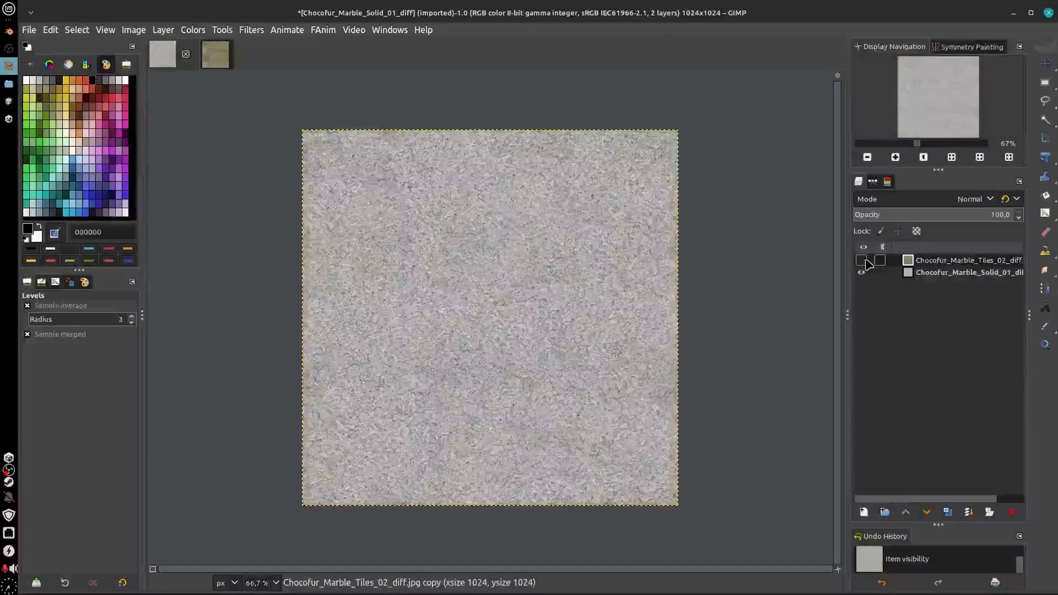
click(862, 261)
click(862, 261)
click(862, 261)
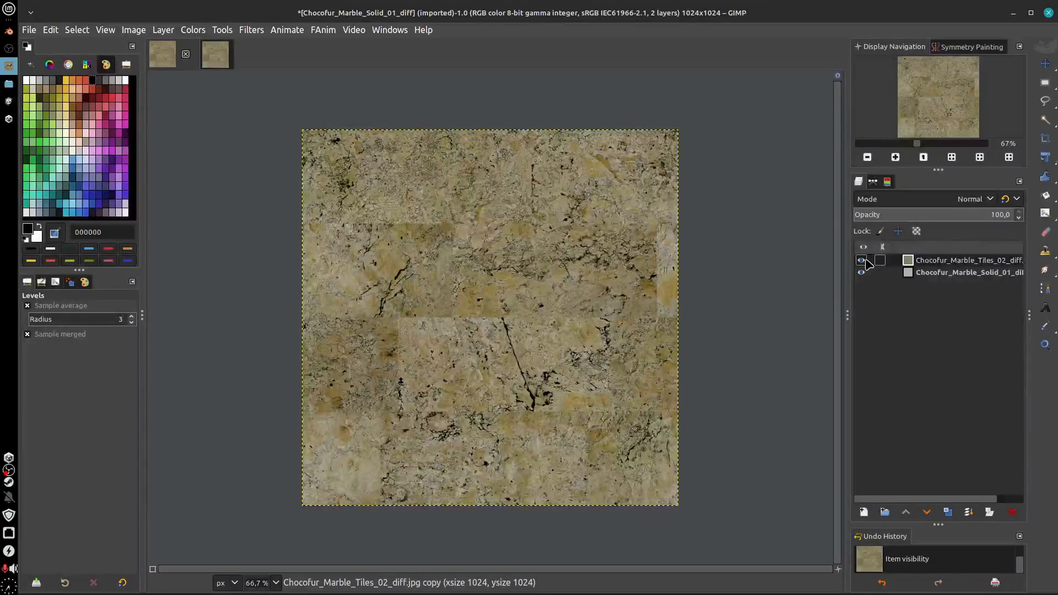
mouse_move(1001, 218)
mouse_down()
mouse_move(887, 226)
mouse_move(1017, 223)
mouse_move(885, 226)
mouse_move(1020, 225)
mouse_up()
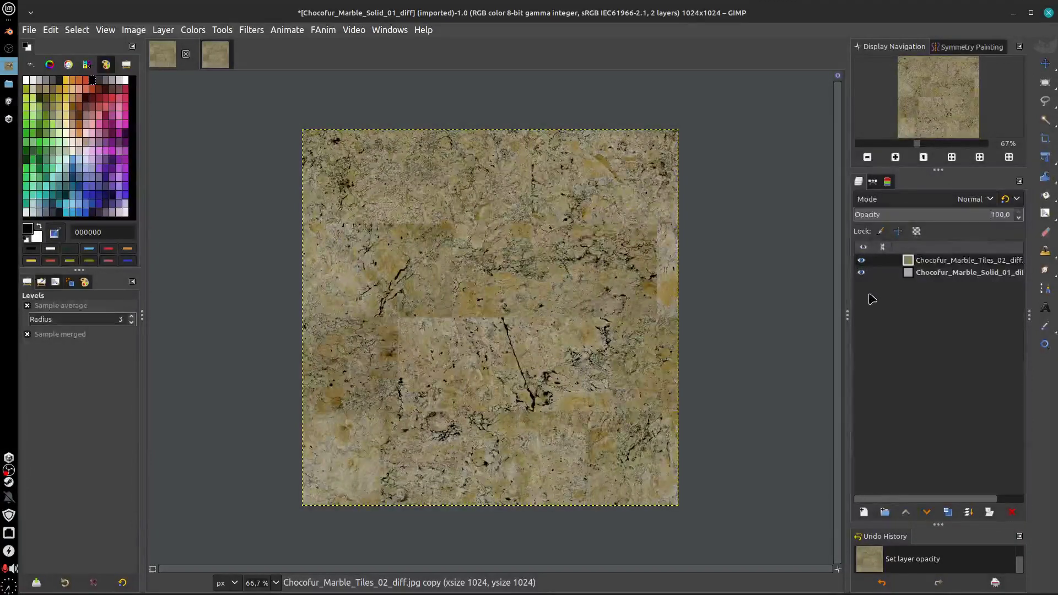
Rename the solid marble base layer as Parede
double_click(933, 273)
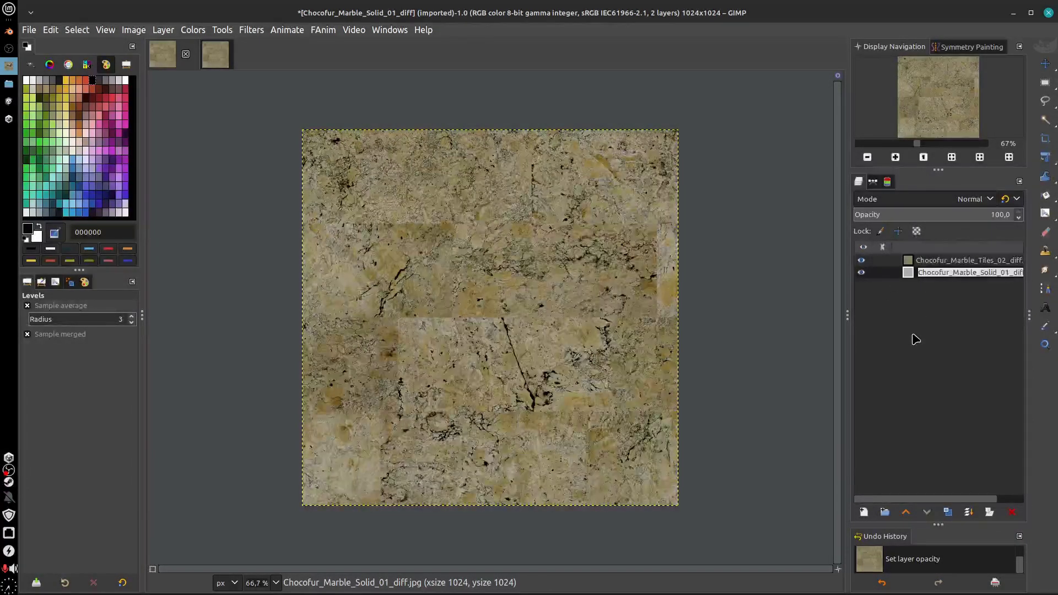
text(Pa)
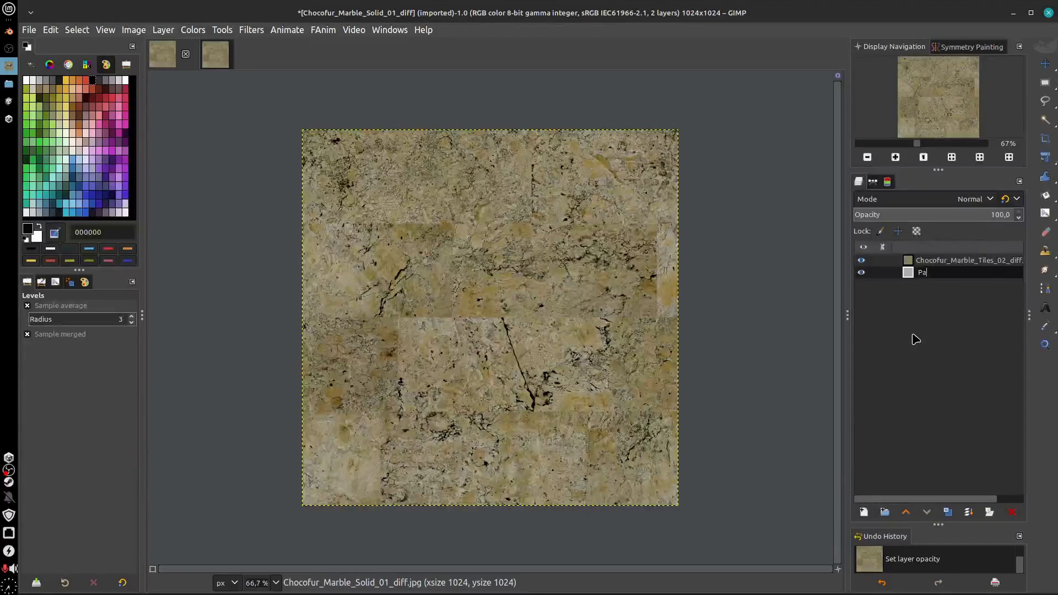
text(rede)
key(Return)
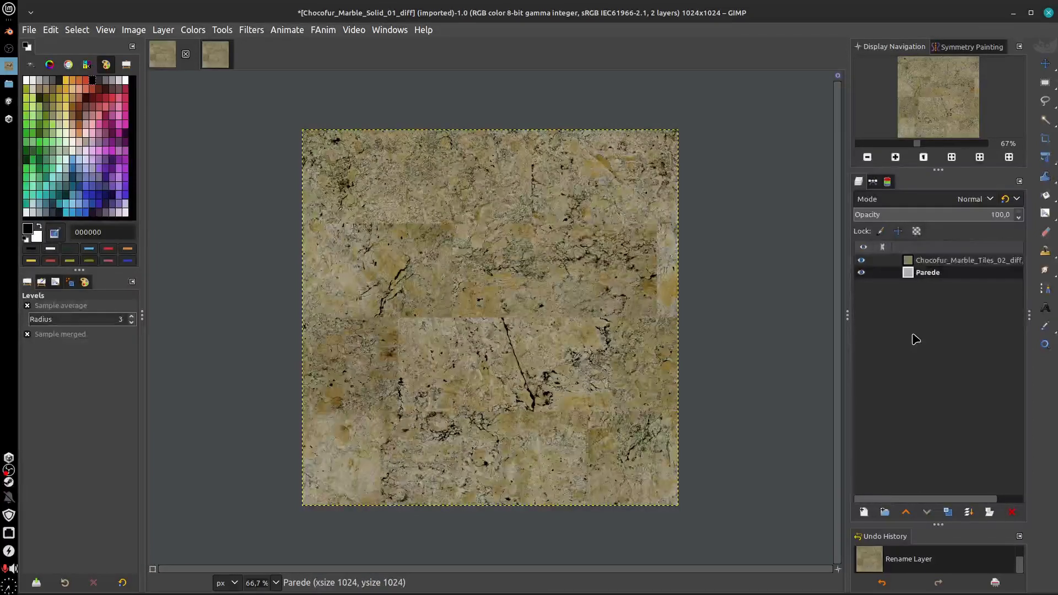
Rename the pasted marble tiles layer as Artefatos
double_click(954, 261)
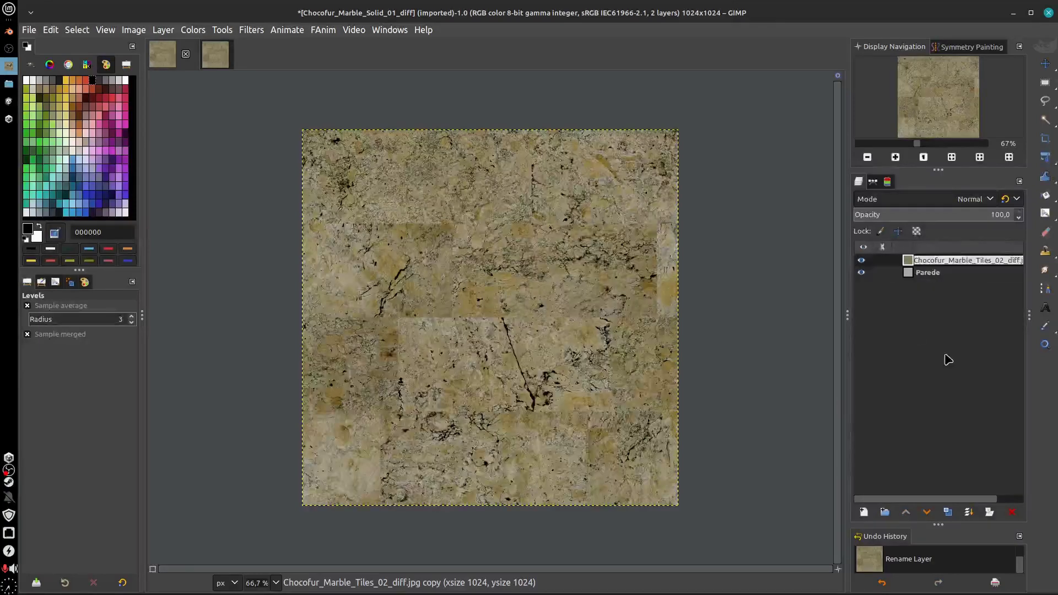
key(BackSpace)
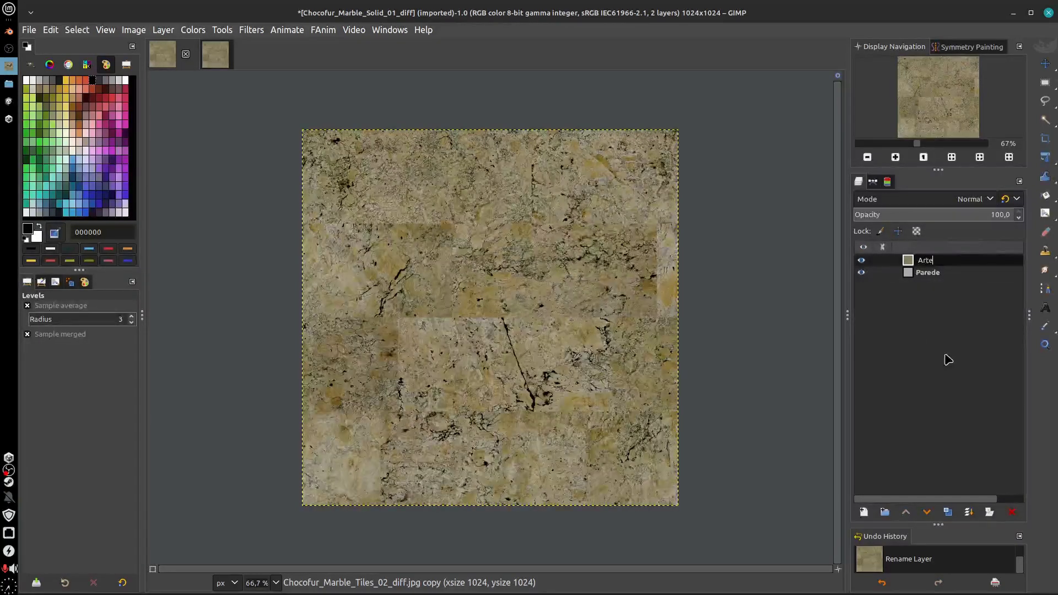
text(Artefatos)
key(Return)
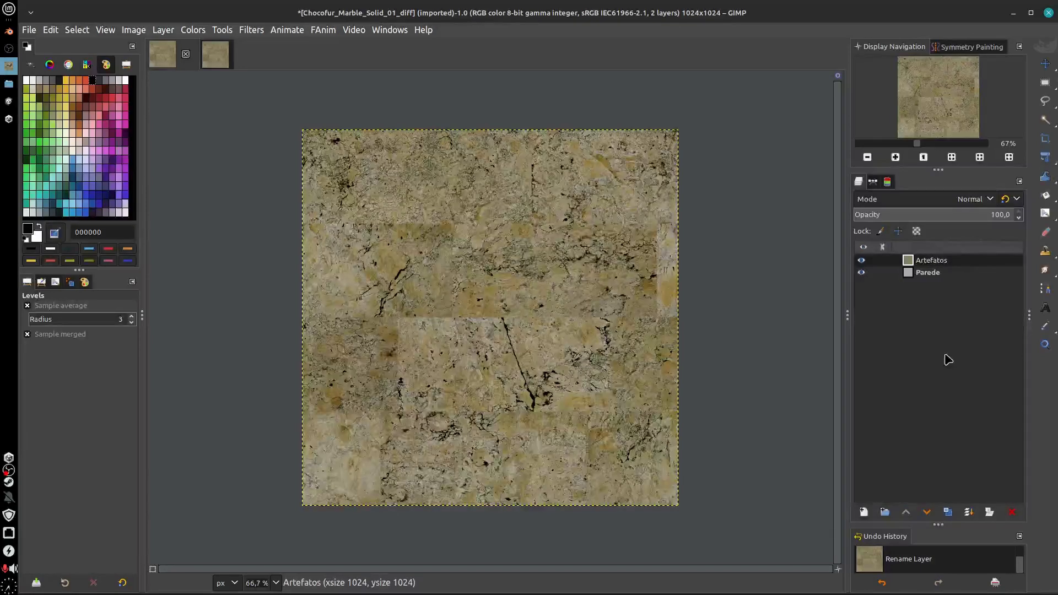
Try the Artefatos layer at opacities of 62.9, 0 and 78.7, and return it to 100
drag(974, 218, 934, 224)
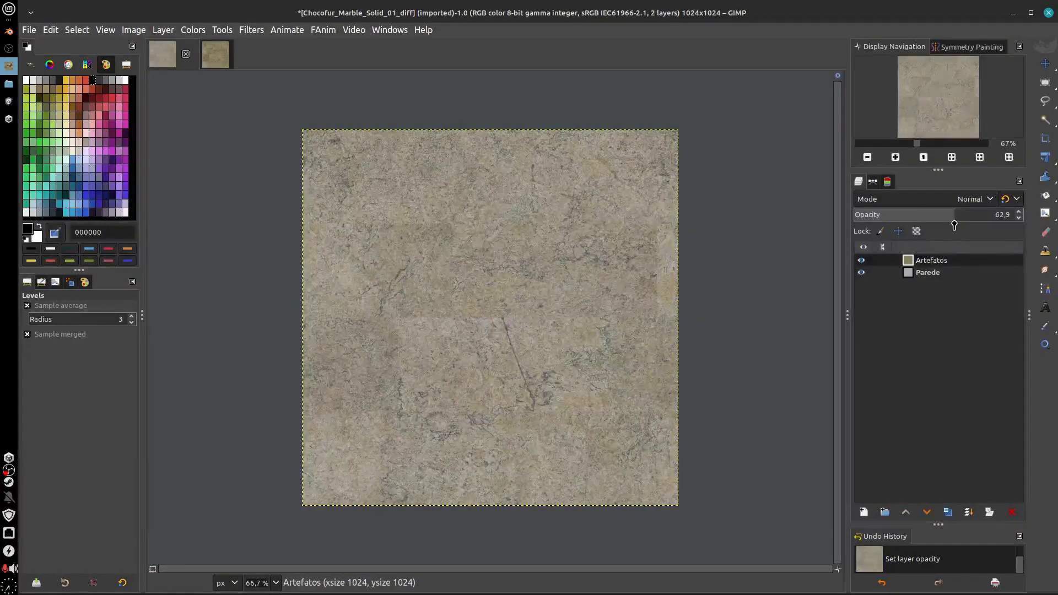
ctrl+scroll(581, 297, up, 3)
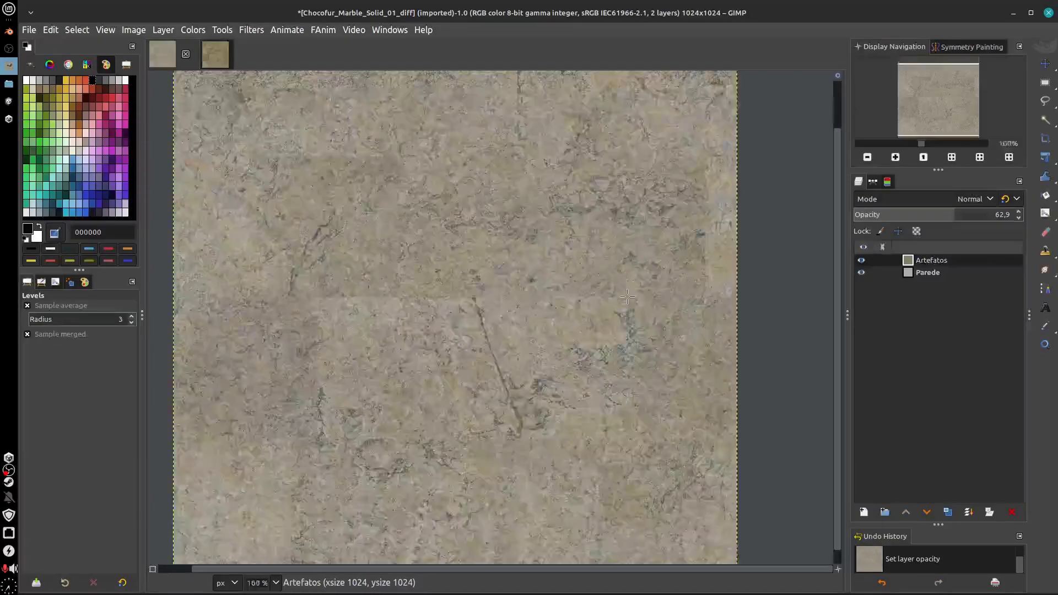
ctrl+scroll(582, 298, up, 1)
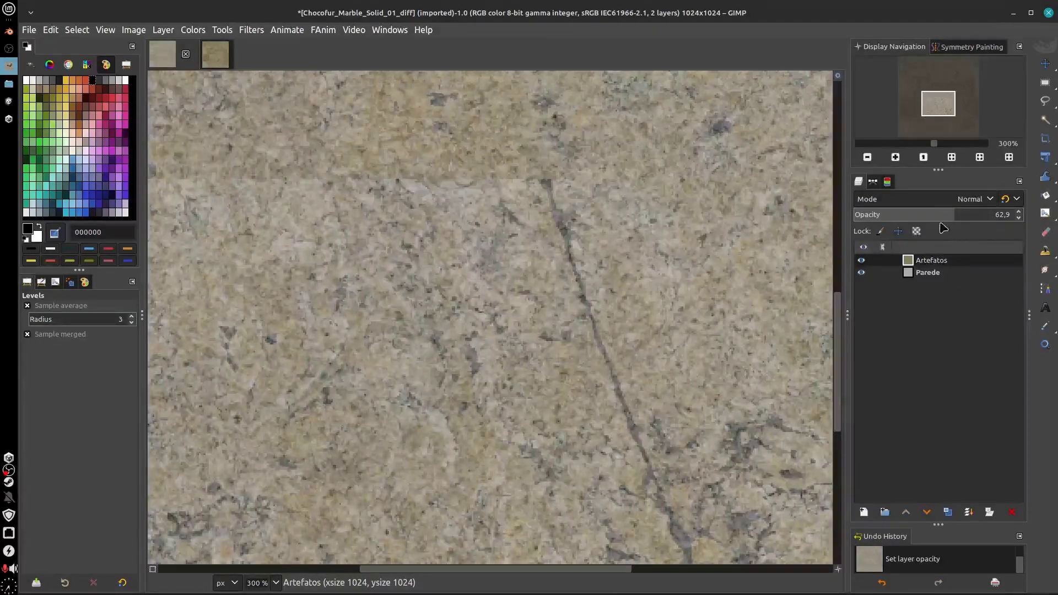
drag(950, 218, 805, 228)
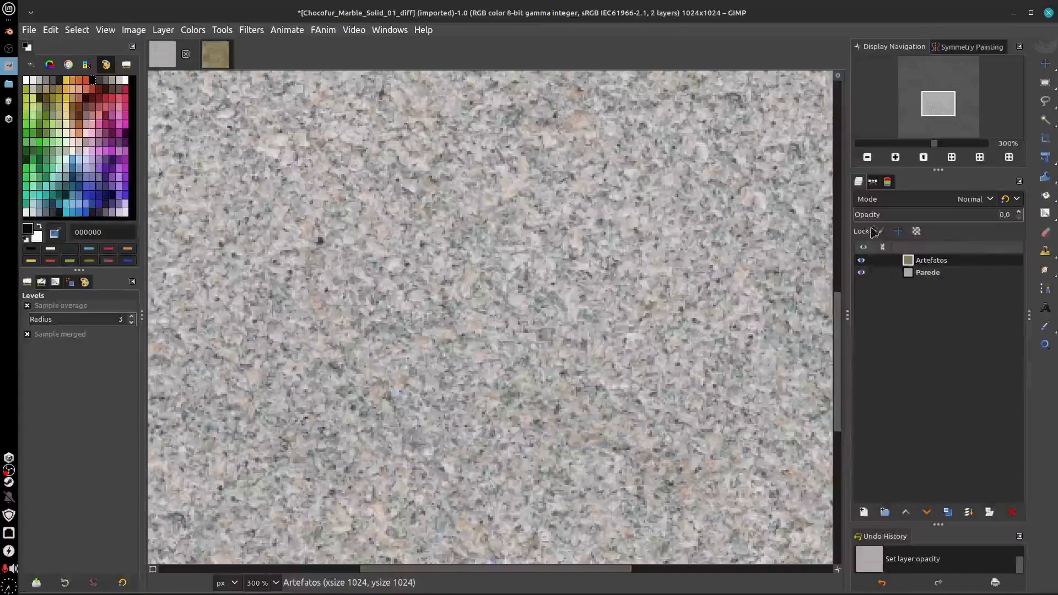
drag(872, 218, 987, 221)
ctrl+scroll(680, 323, down, 5)
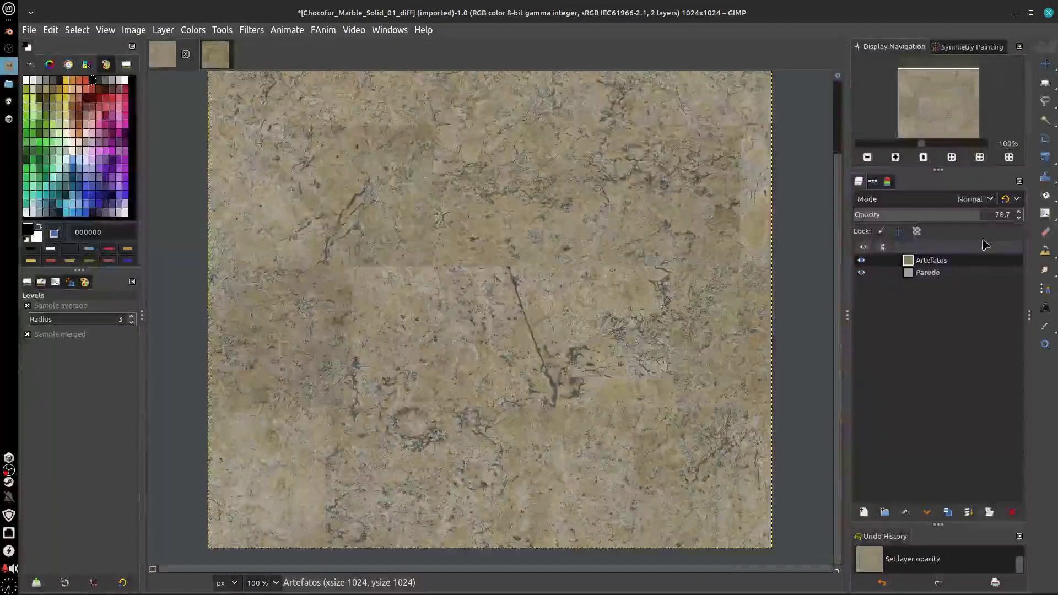
drag(975, 218, 1019, 216)
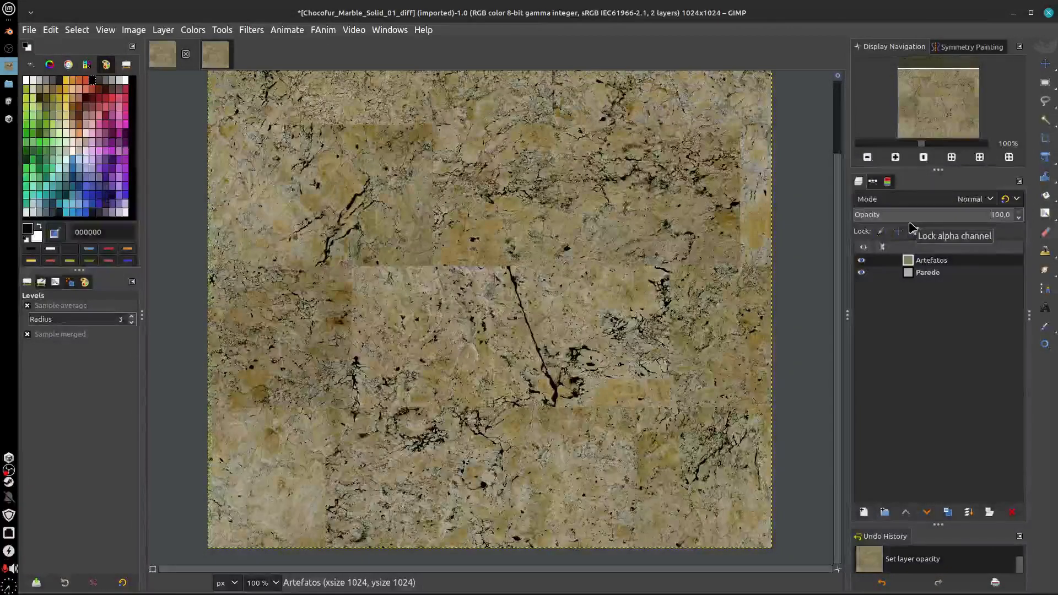
Try the Multiply blend mode on the Artefatos layer and compare the texture with the layer hidden and shown
click(955, 202)
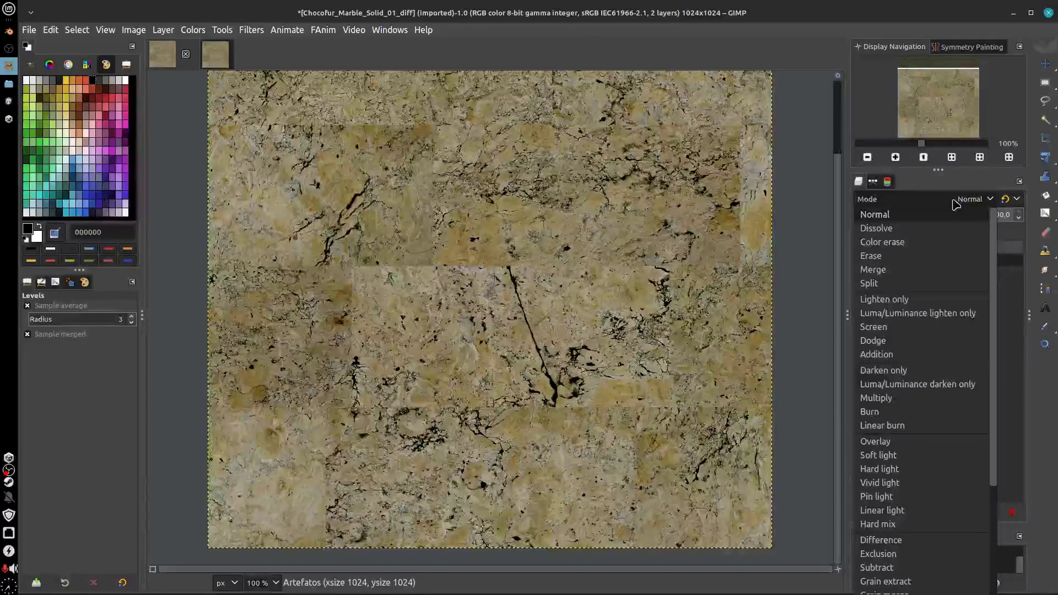
click(909, 398)
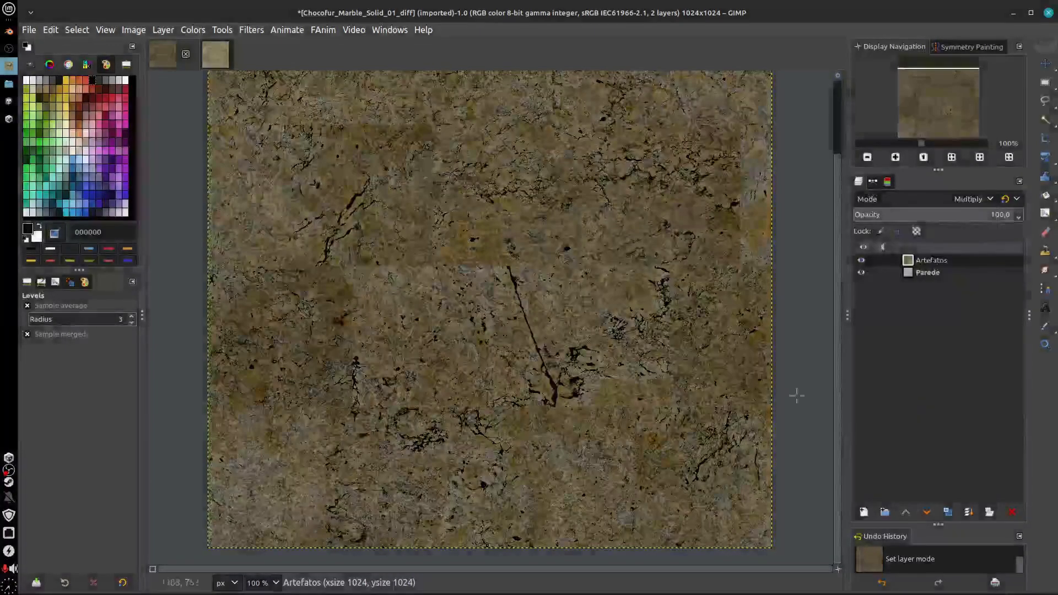
ctrl+scroll(493, 329, up, 2)
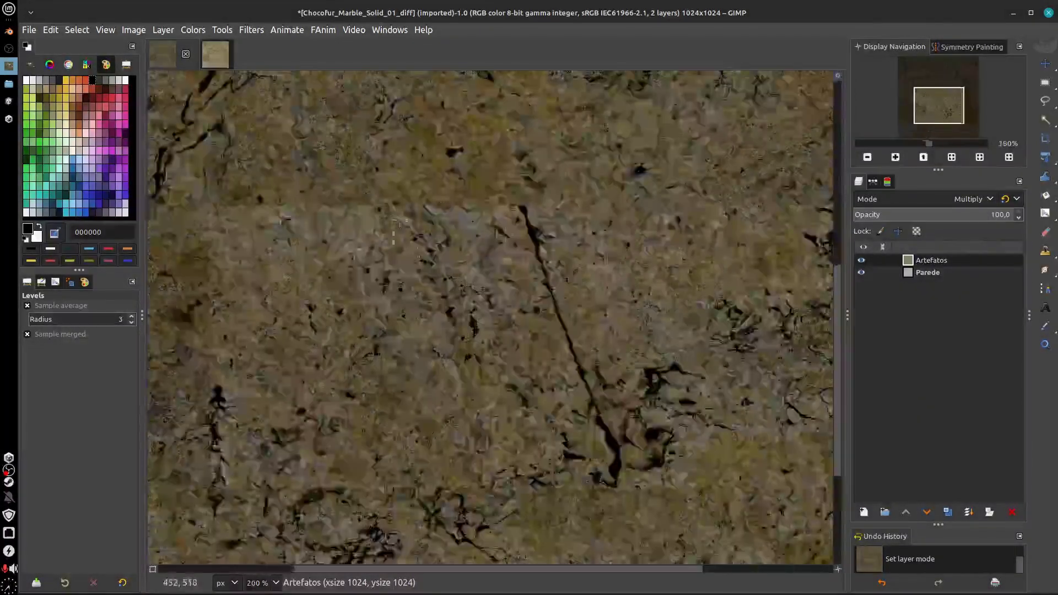
click(861, 261)
click(862, 260)
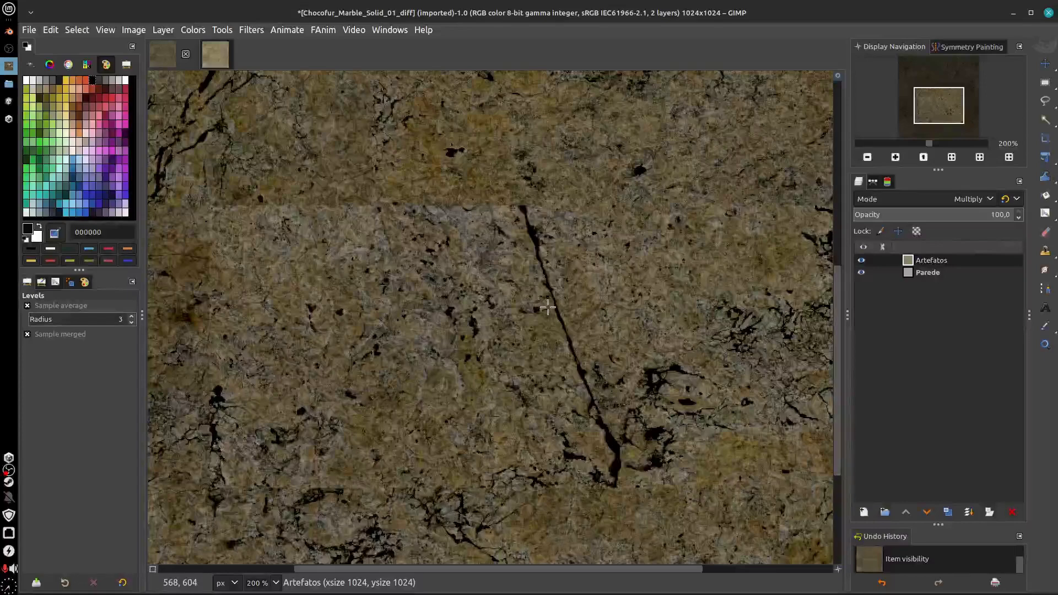
ctrl+scroll(597, 318, up, 1)
ctrl+scroll(597, 318, down, 3)
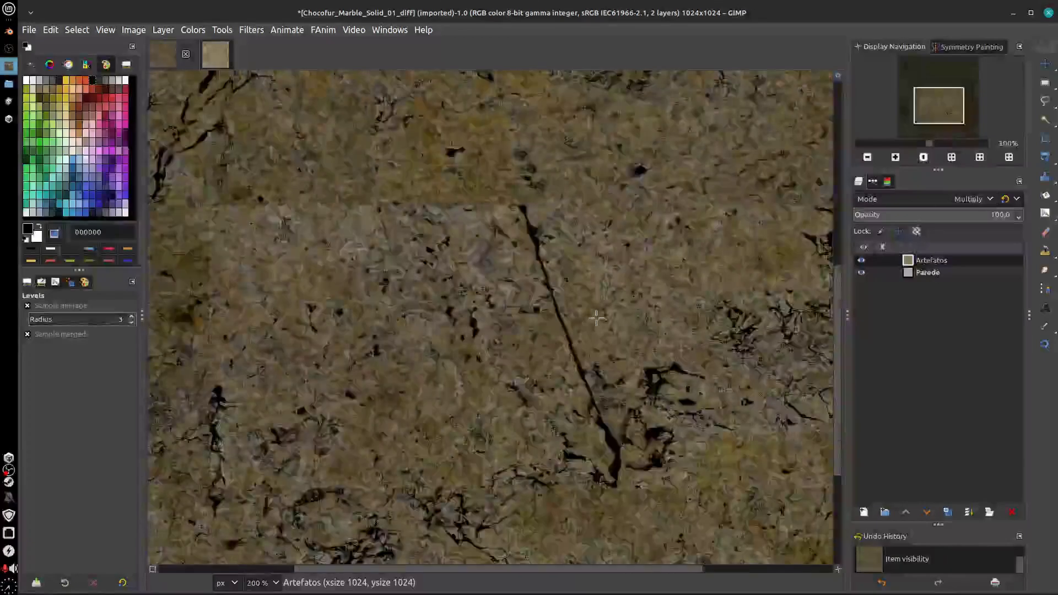
ctrl+scroll(597, 318, up, 1)
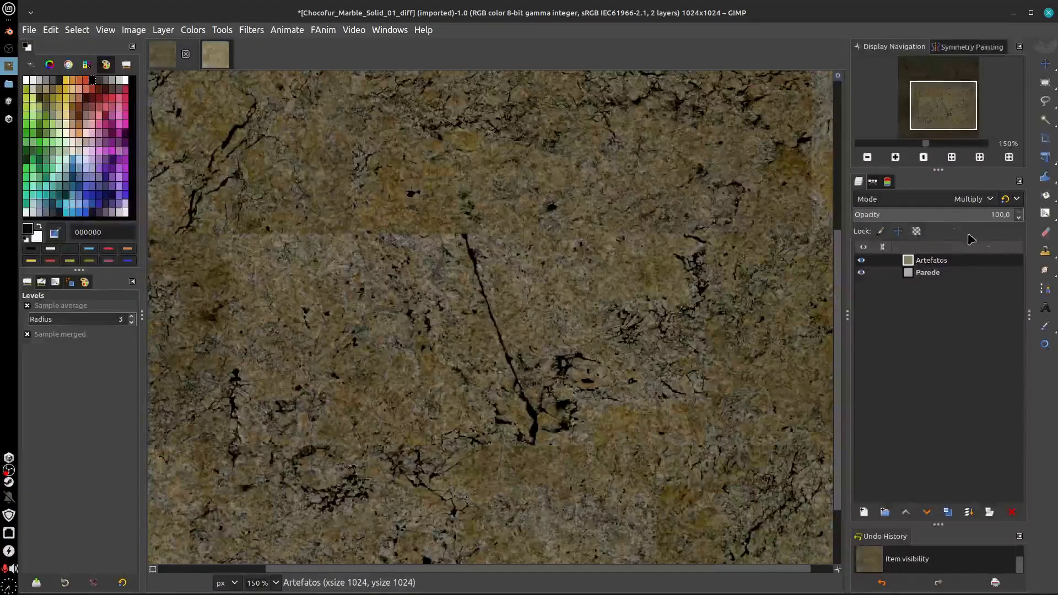
Set the Artefatos layer's blend mode to Addition and check the crack details, keeping its opacity at 100
click(937, 205)
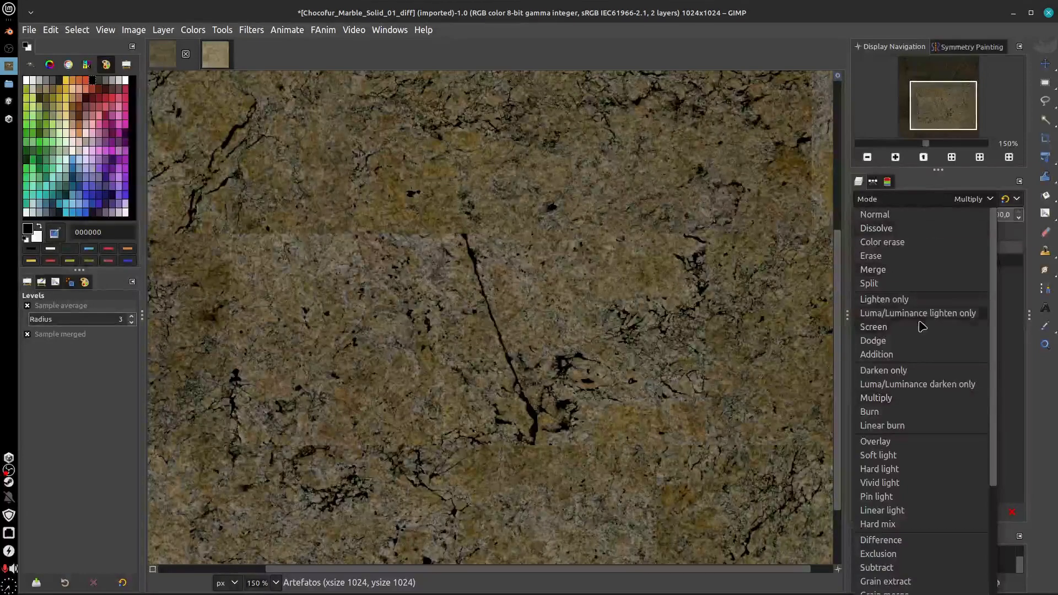
click(904, 355)
middle_drag(555, 357, 613, 312)
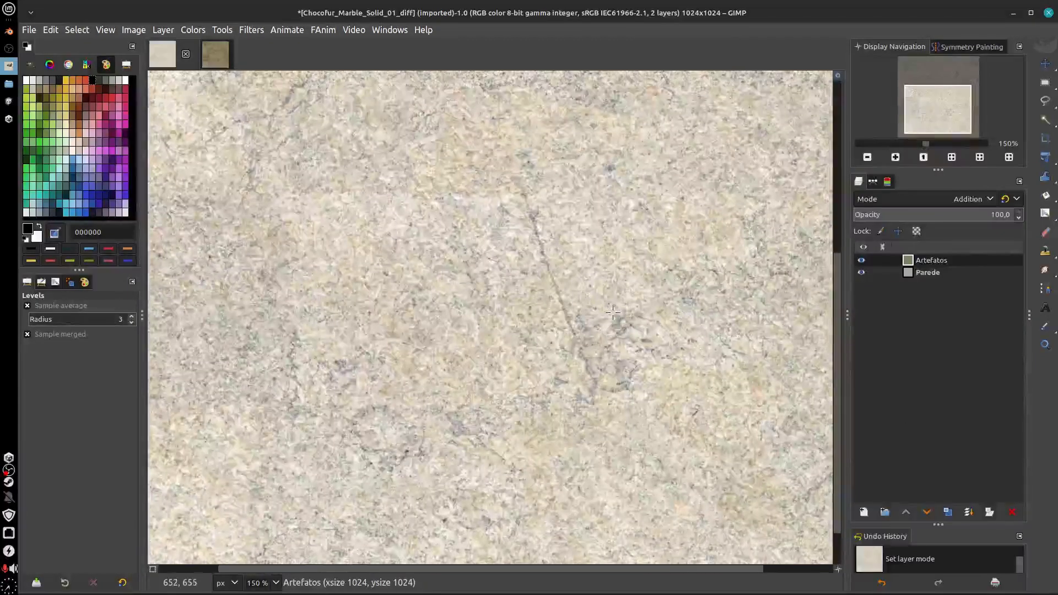
ctrl+scroll(613, 313, up, 2)
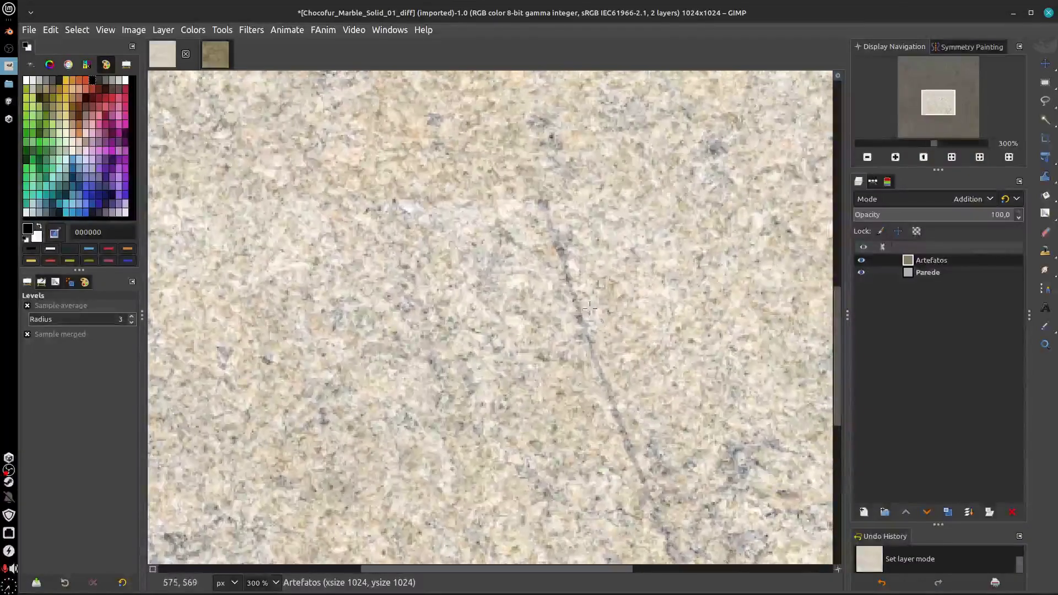
ctrl+scroll(589, 309, down, 2)
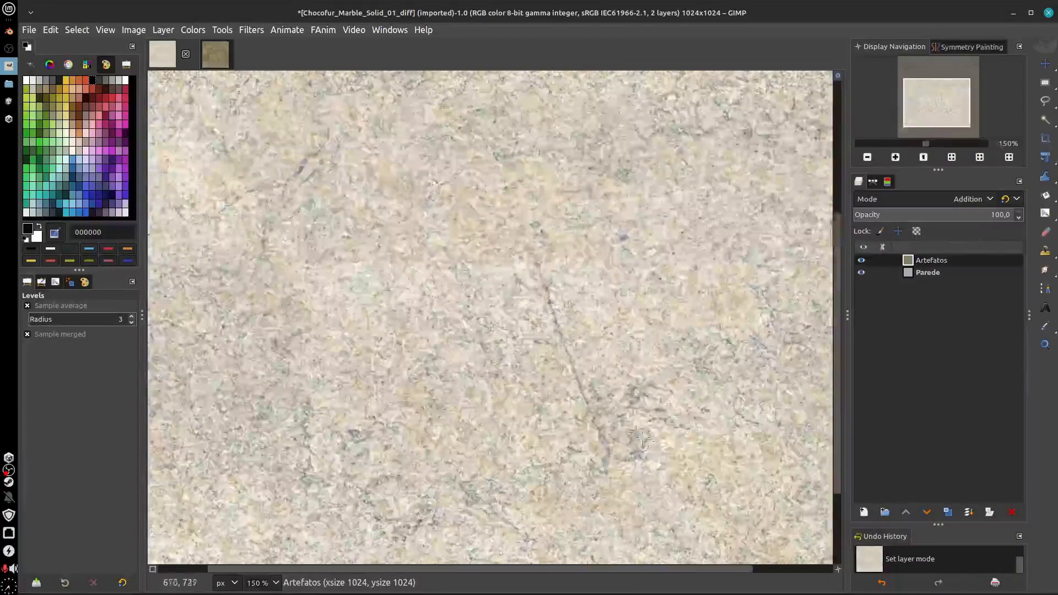
drag(959, 218, 1038, 216)
middle_drag(606, 372, 591, 335)
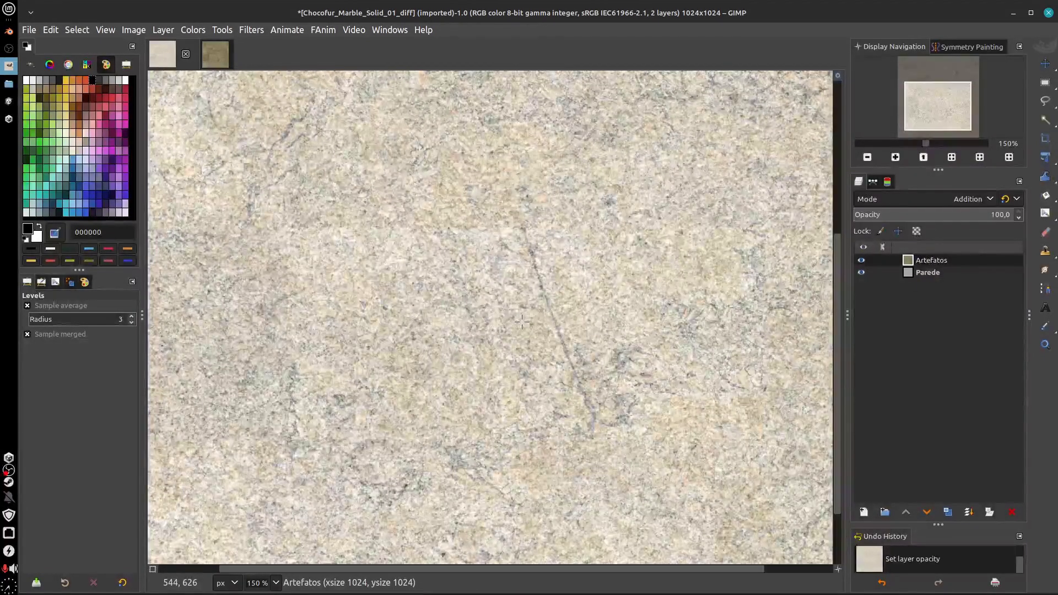
Set the Artefatos layer's blend mode to Overlay
click(911, 201)
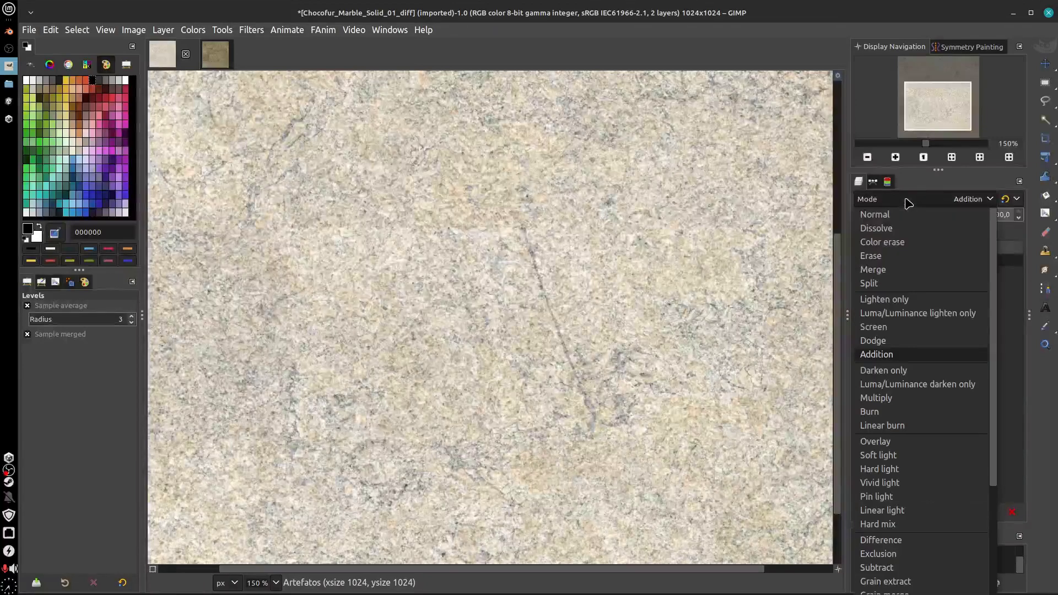
click(867, 440)
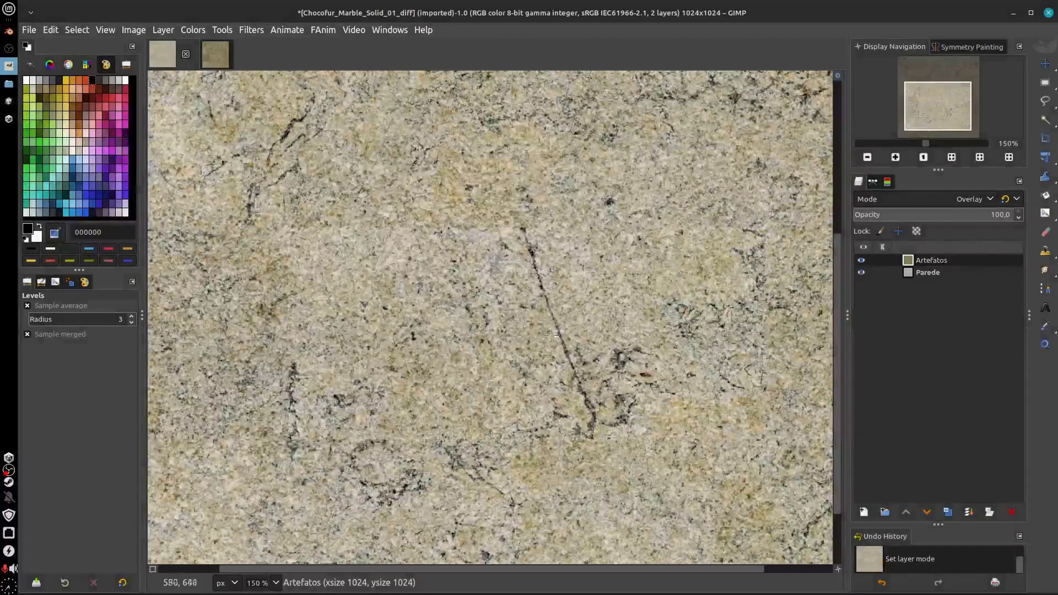
middle_drag(582, 280, 637, 252)
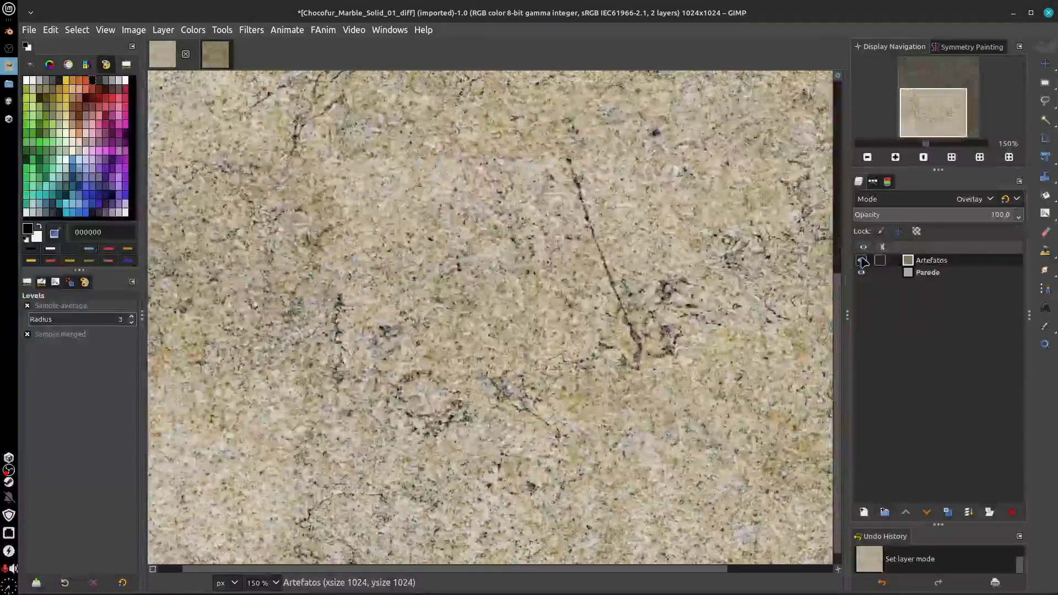
Compare the Parede and Artefatos layers on their own with the combined Overlay texture, checking the cracks close up and over the whole image
click(862, 260)
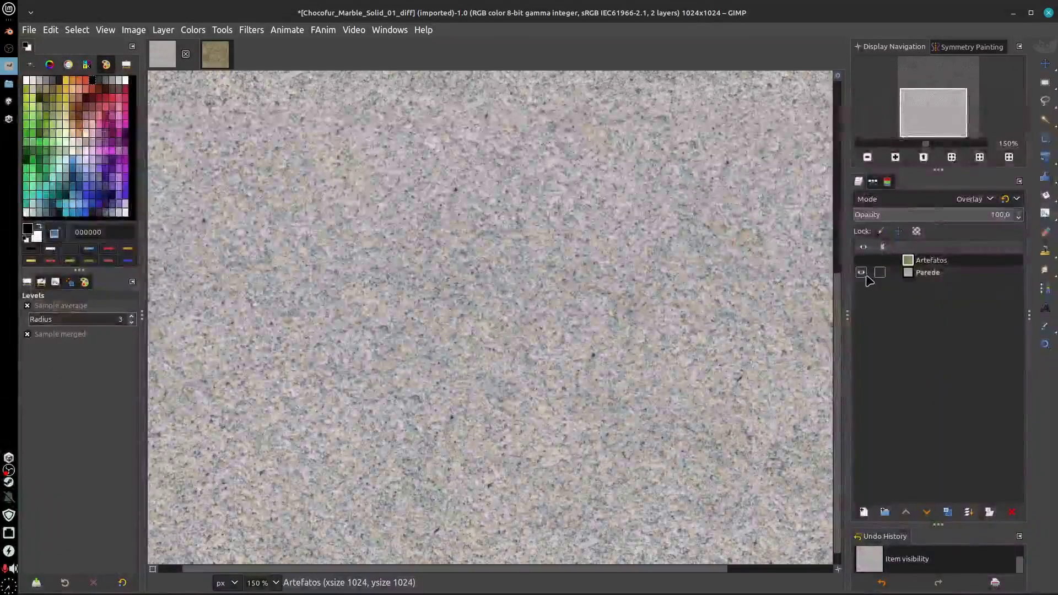
click(861, 272)
click(862, 261)
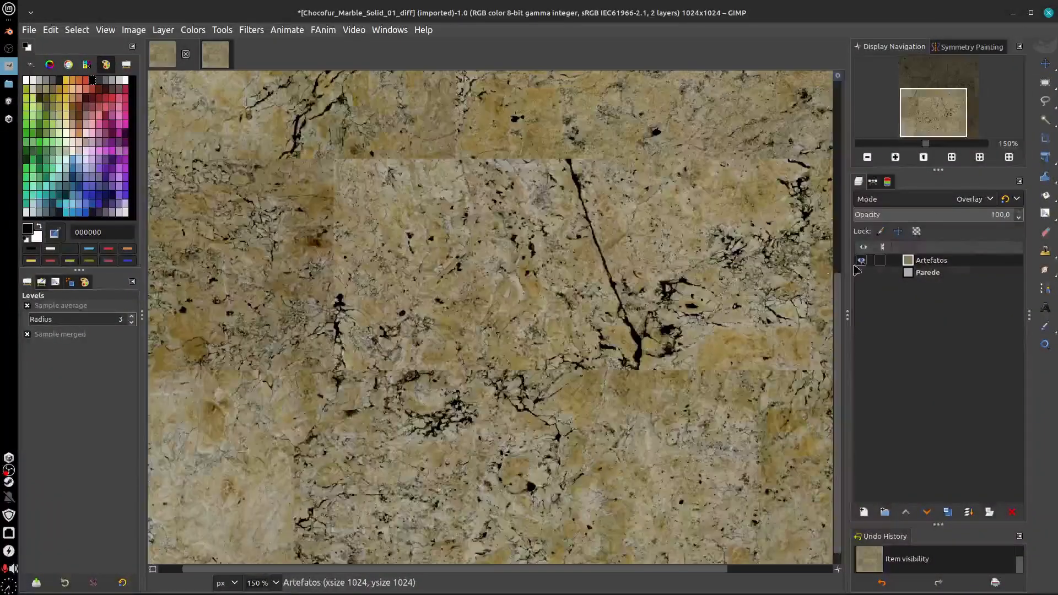
middle_drag(503, 288, 491, 318)
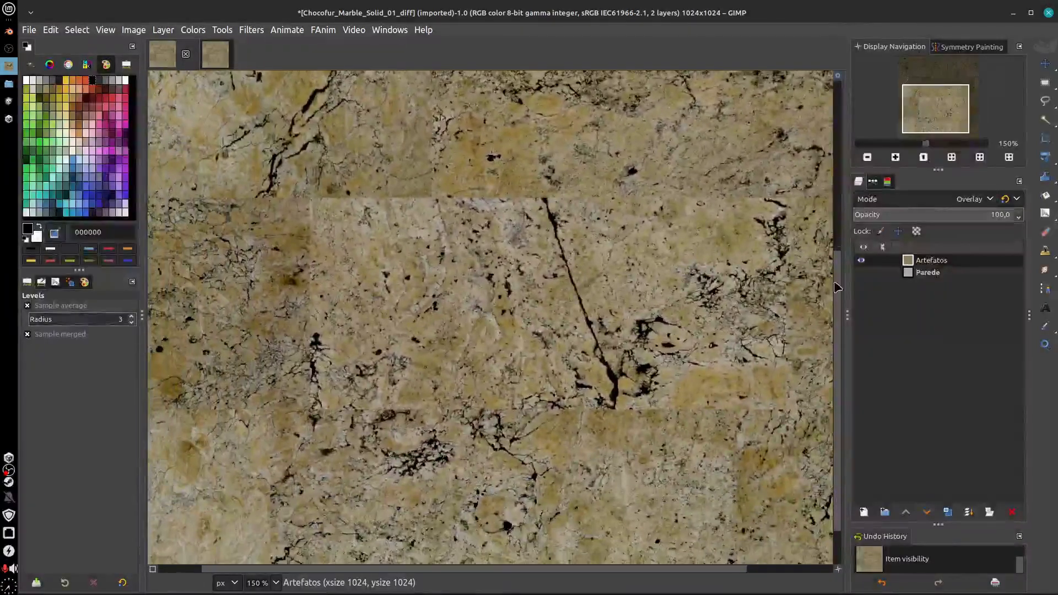
click(862, 272)
scroll(634, 313, down, 1)
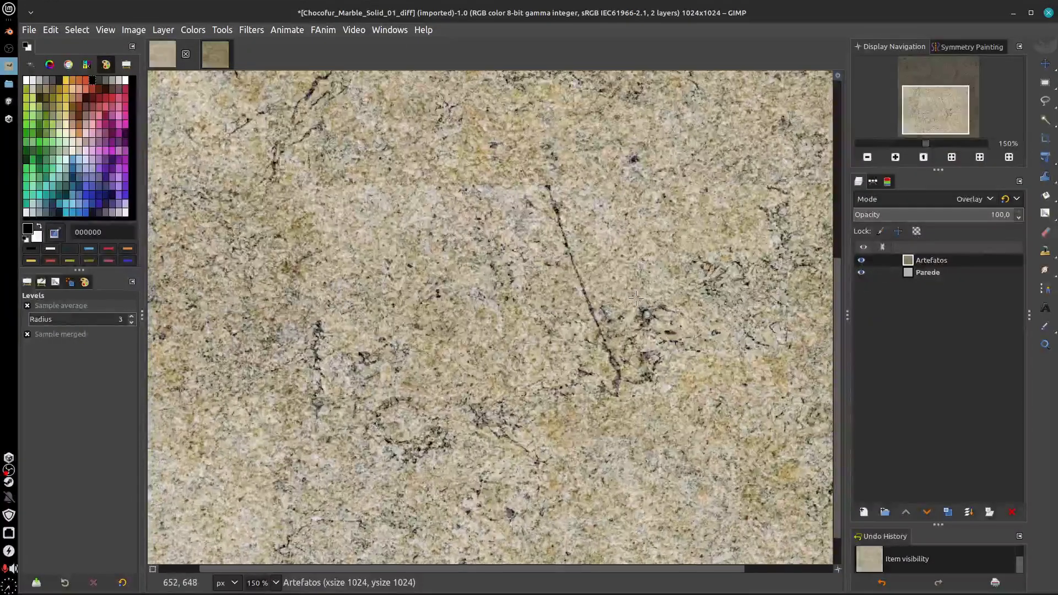
ctrl+scroll(634, 313, down, 1)
scroll(603, 413, up, 1)
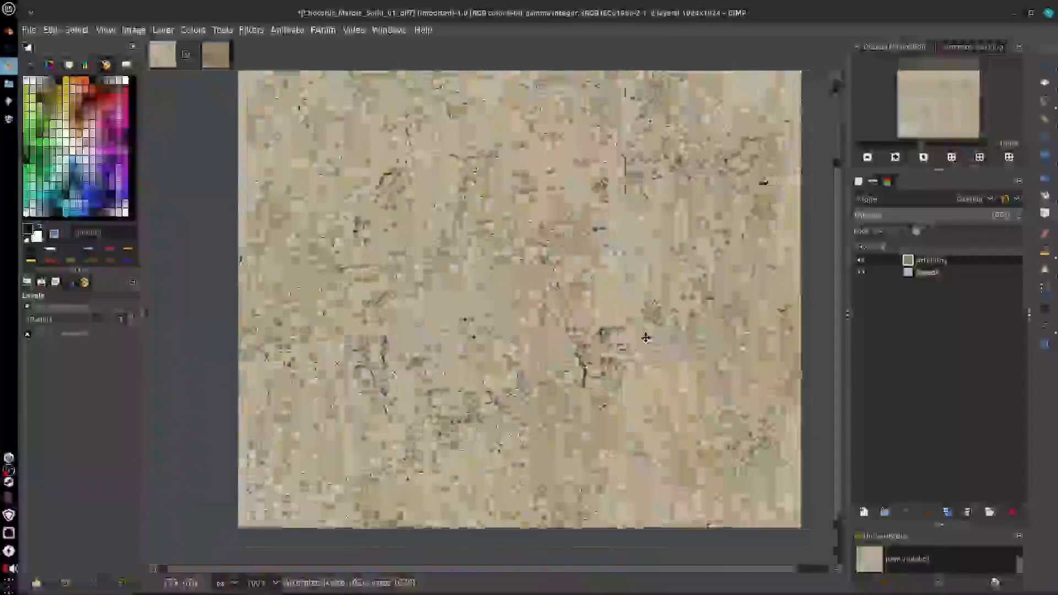
ctrl+scroll(626, 393, down, 1)
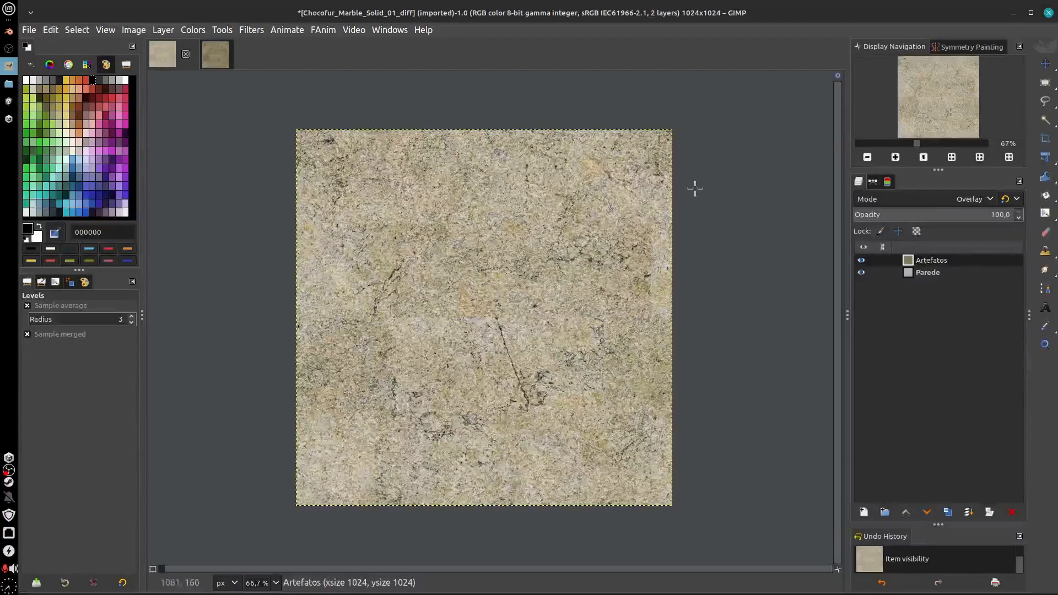
Hide the Artefatos layer, select the Parede layer and start exporting the image with the home folder as destination
click(863, 261)
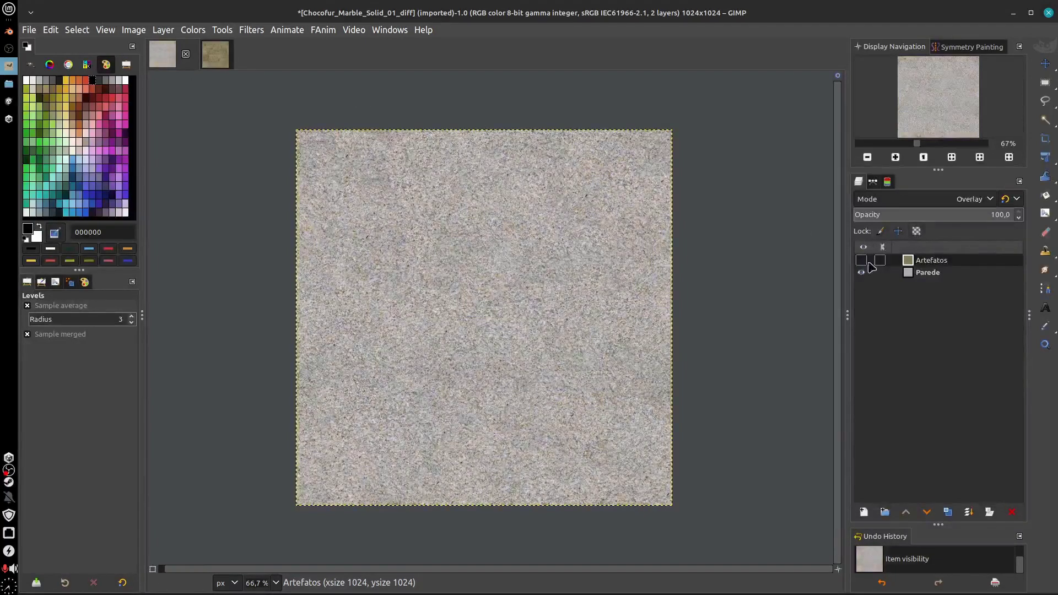
click(928, 272)
click(29, 29)
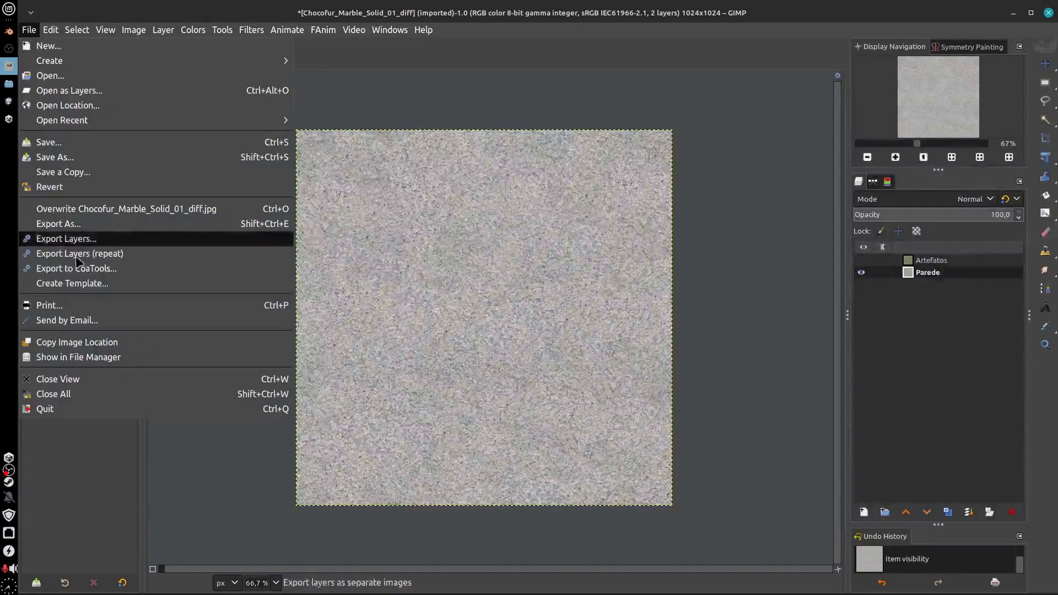
click(66, 224)
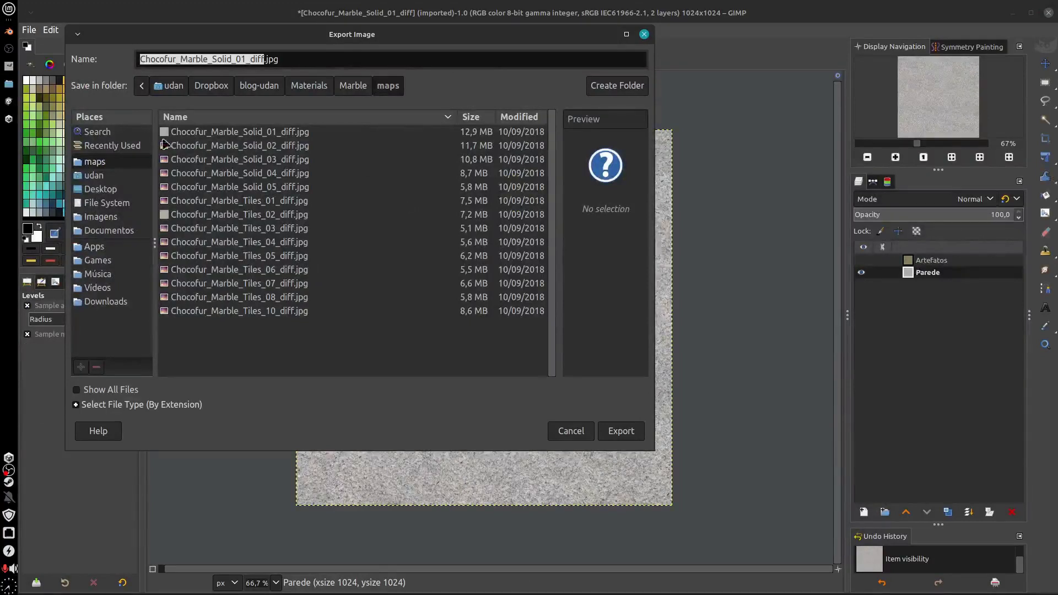
click(179, 85)
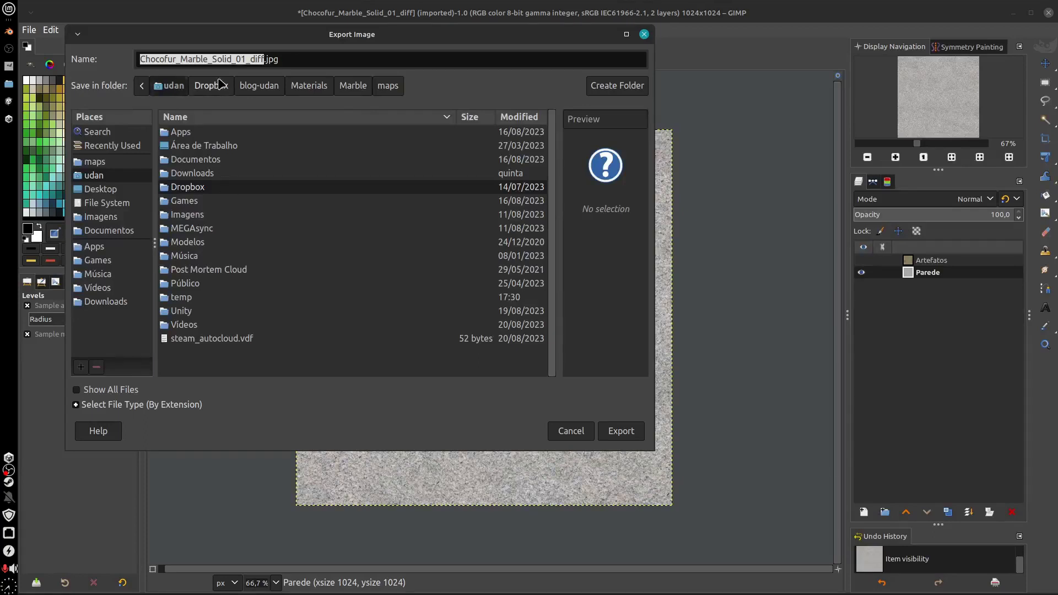
Replace the export file name with parede.png
click(256, 59)
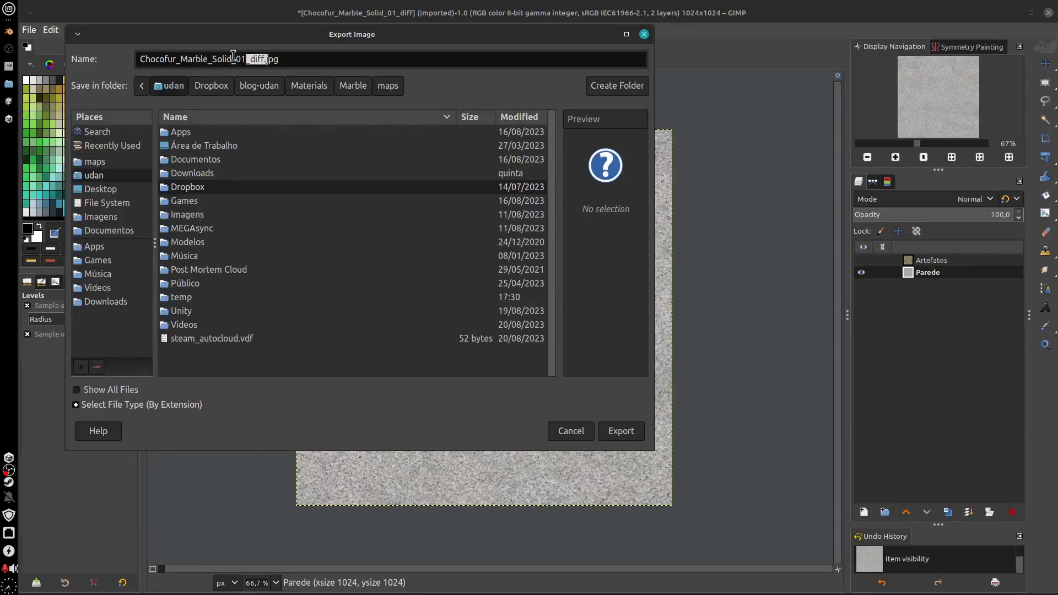
triple_click(263, 59)
drag(267, 58, 102, 56)
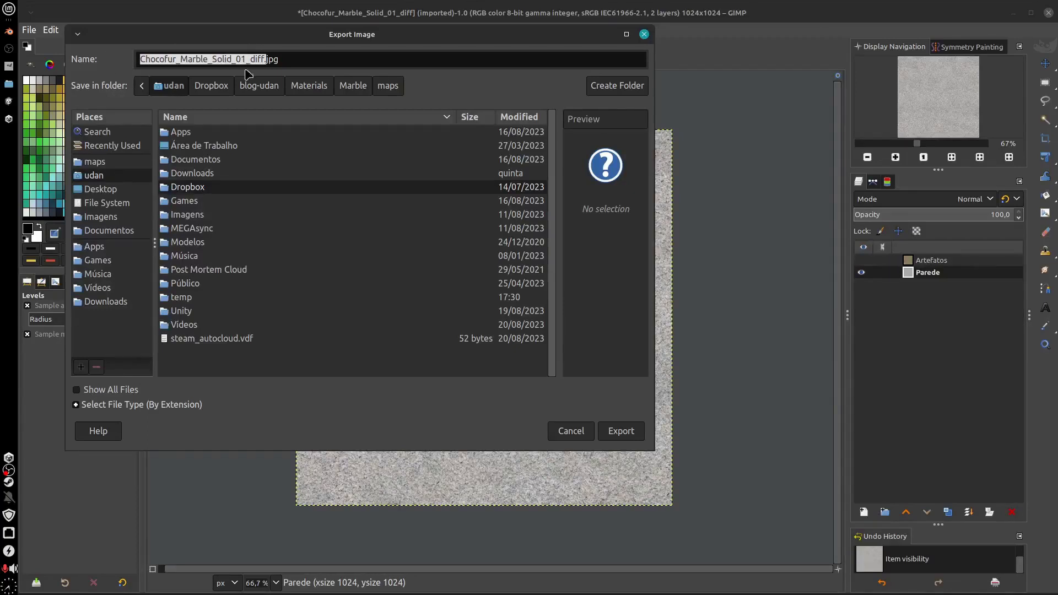
drag(278, 57, 8, 66)
text(parede.png)
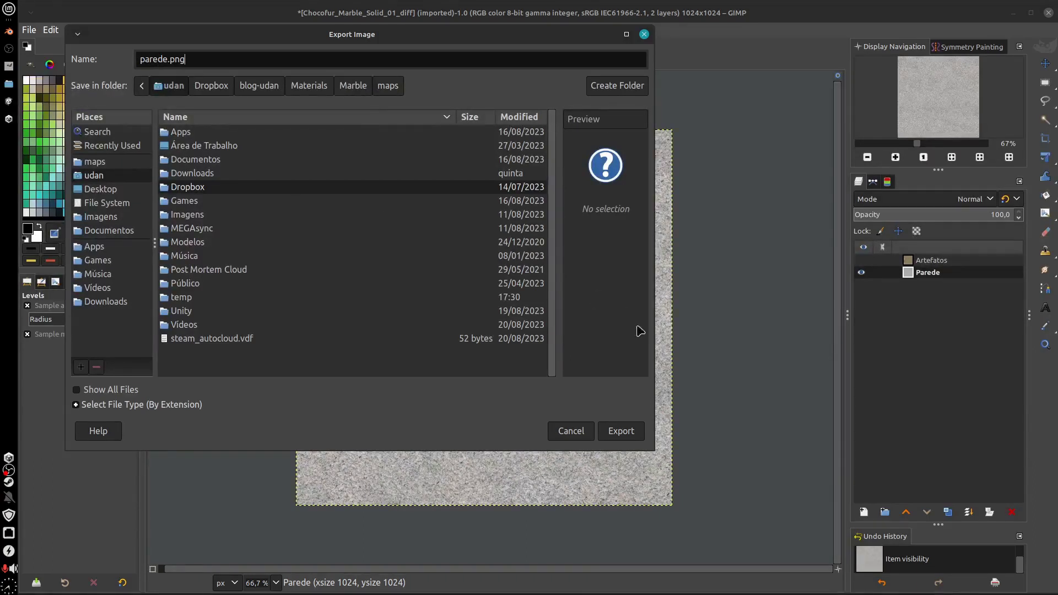
click(629, 435)
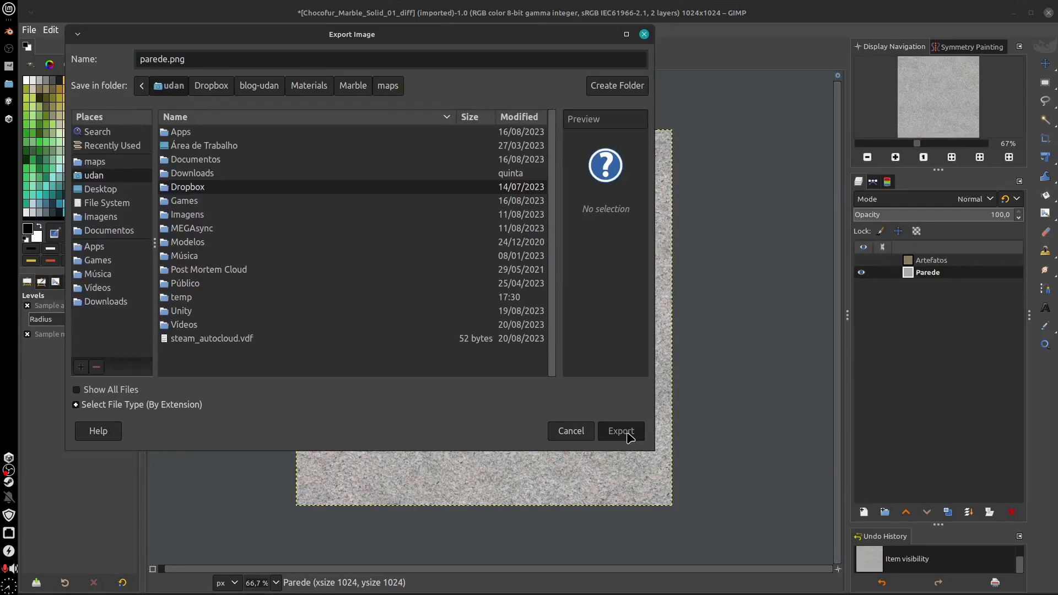
Capitalize the export file name to Parede.png and export the image as PNG
click(143, 59)
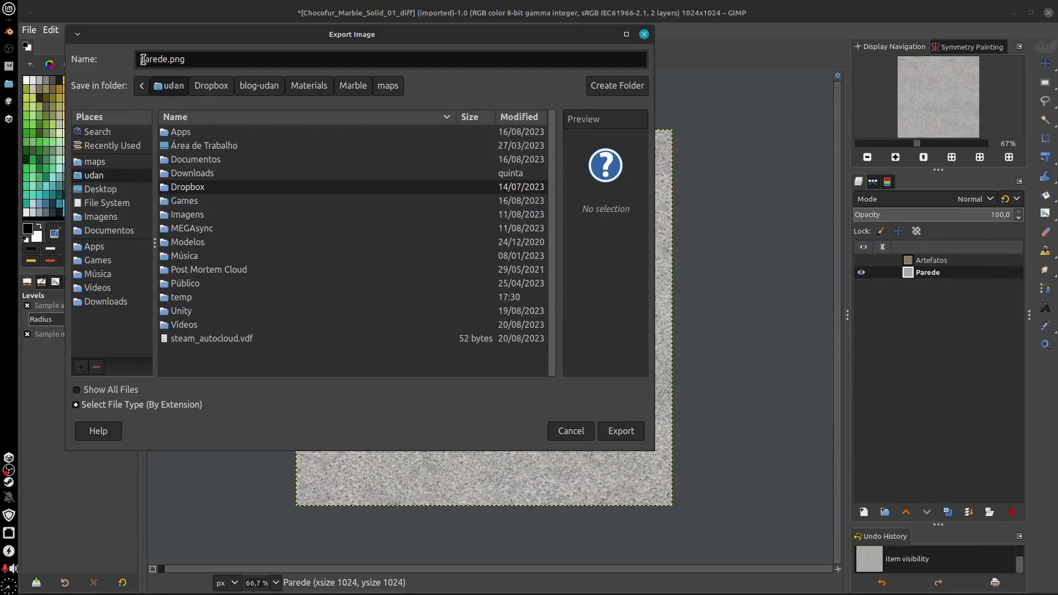
key(Delete)
key(Delete)
text(pP)
key(BackSpace)
key(BackSpace)
text(Pa)
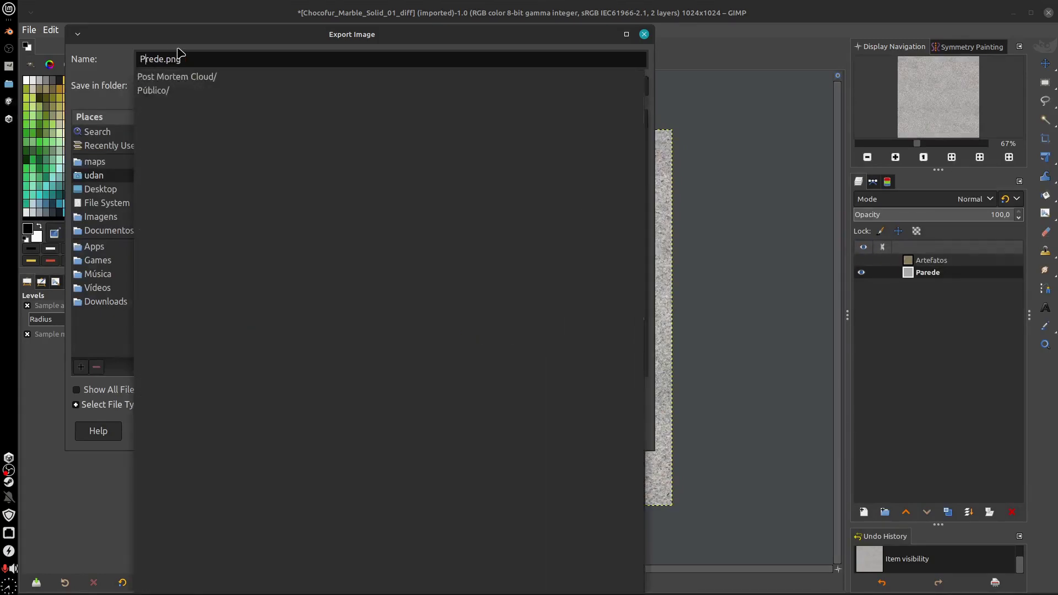
click(616, 423)
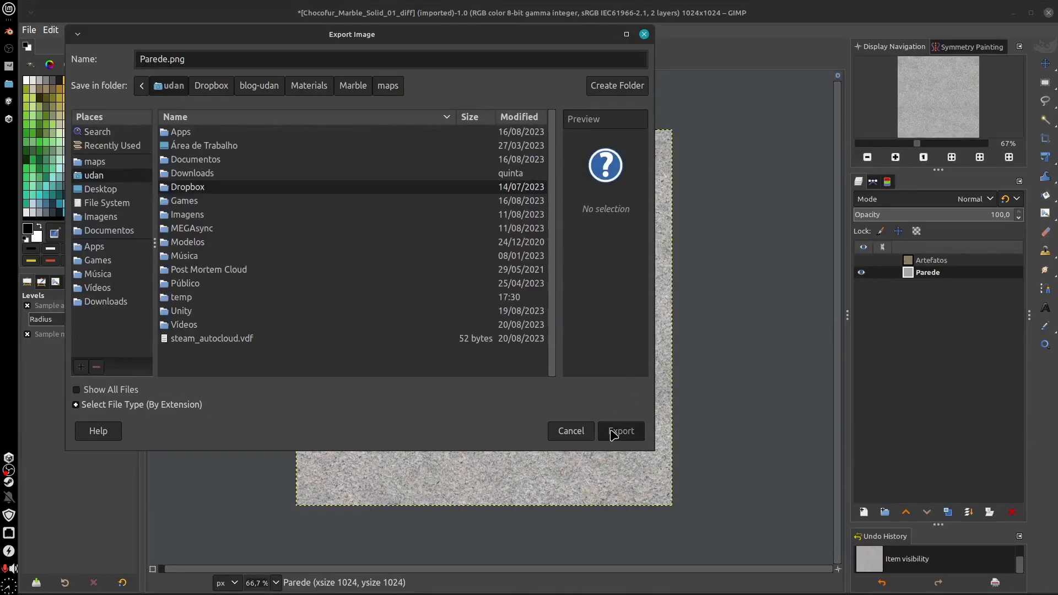
click(593, 429)
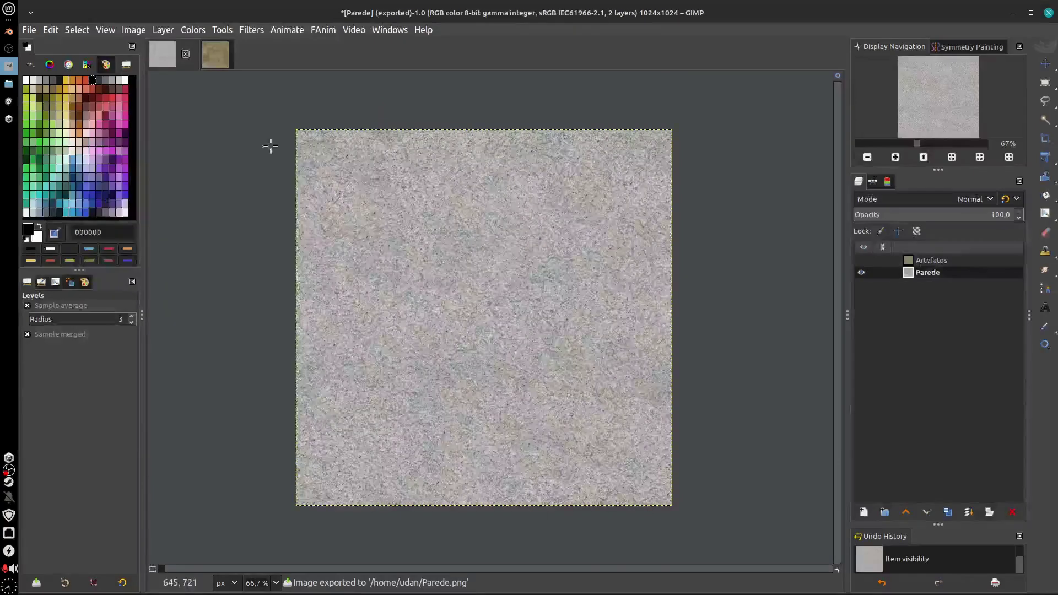
Export the separate marble tiles image to the home folder as Artefatos.png, keeping the offered PNG options
click(196, 54)
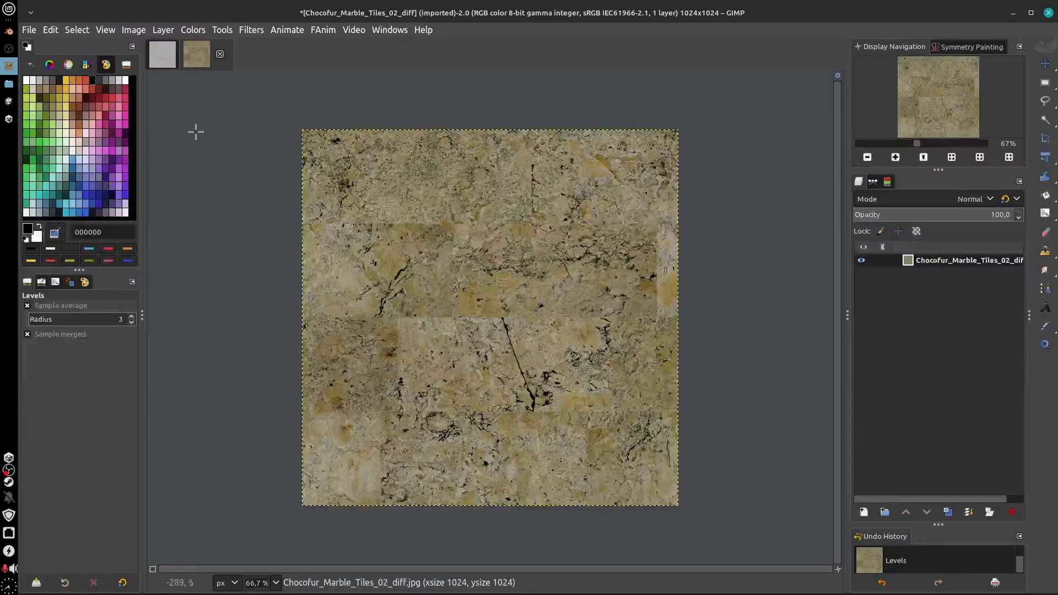
click(28, 30)
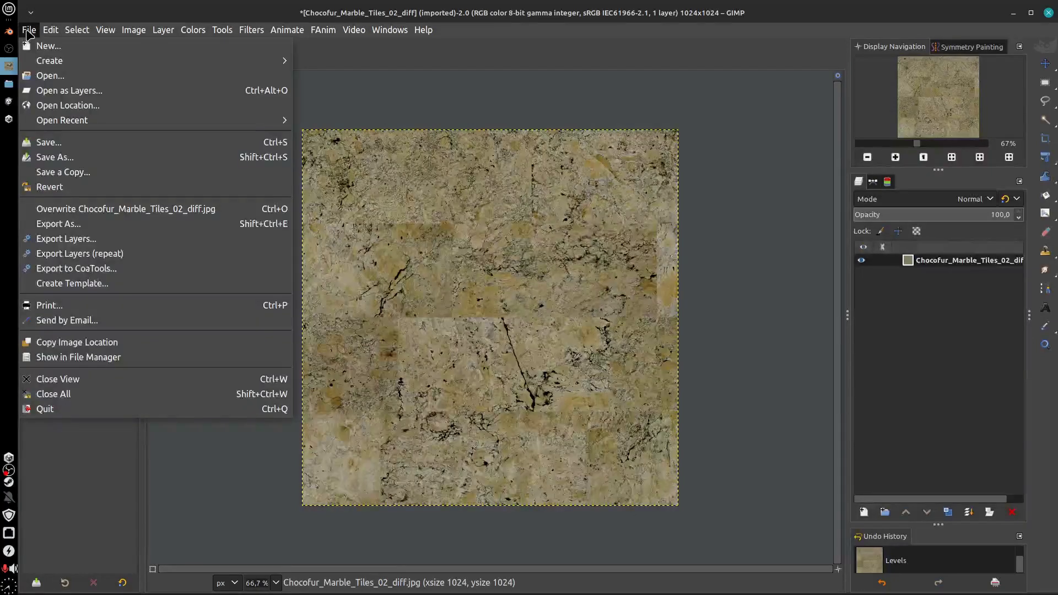
click(85, 222)
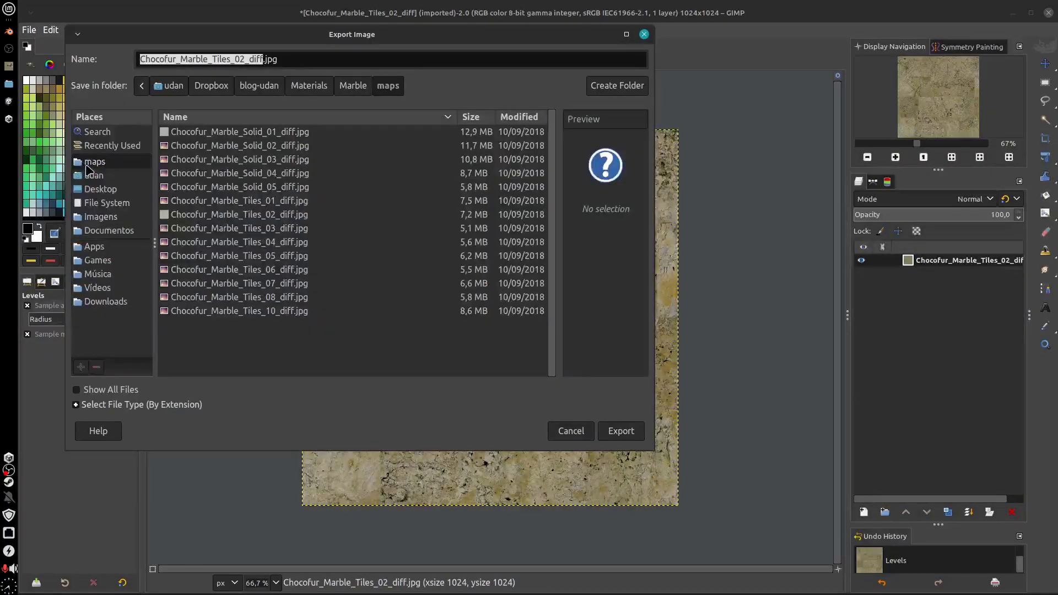
click(94, 175)
click(205, 60)
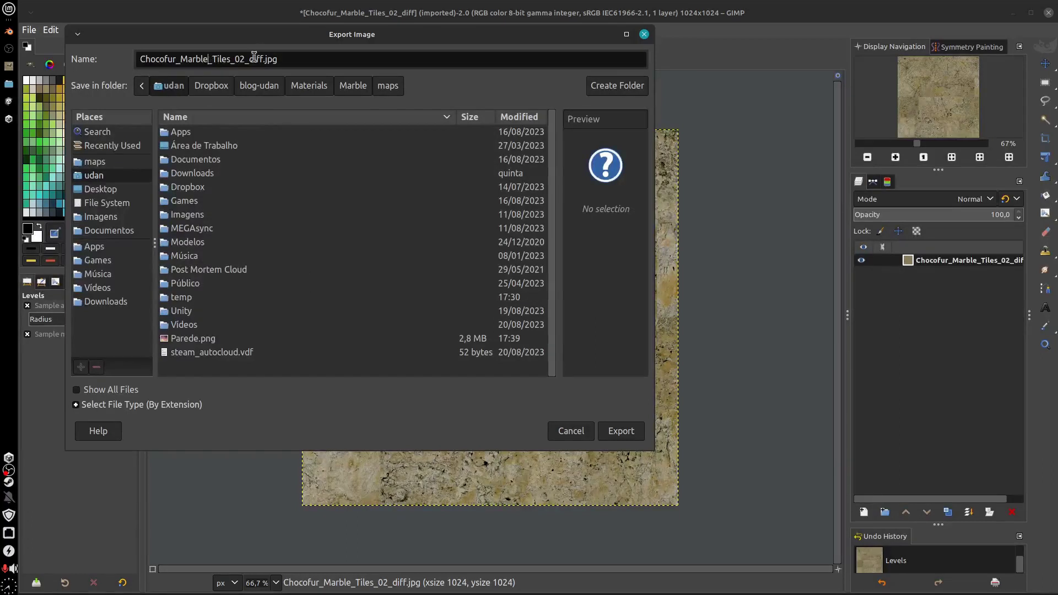
drag(278, 60, 59, 53)
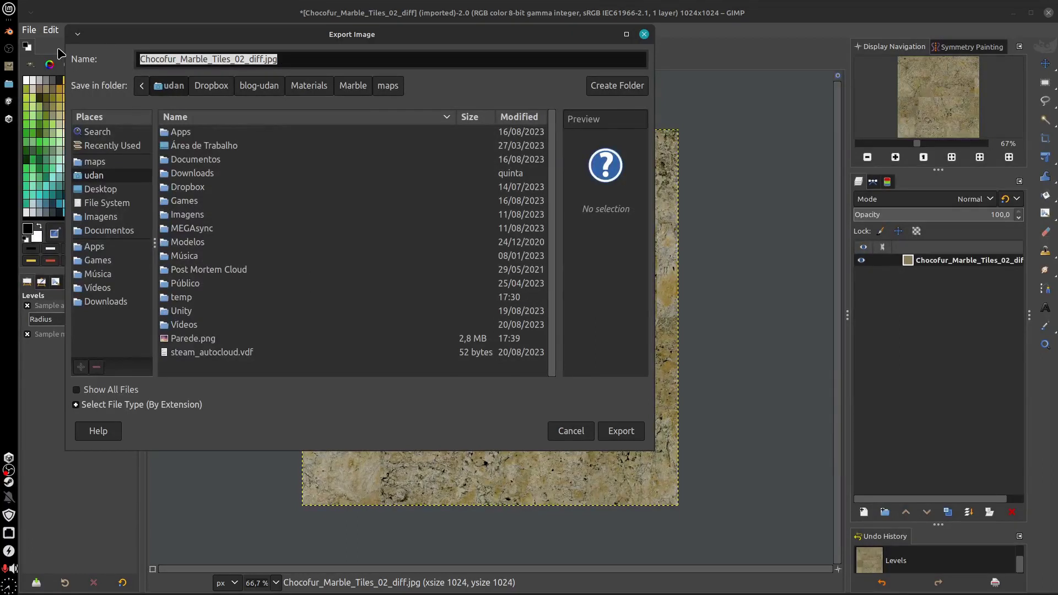
text(Artefatos.png)
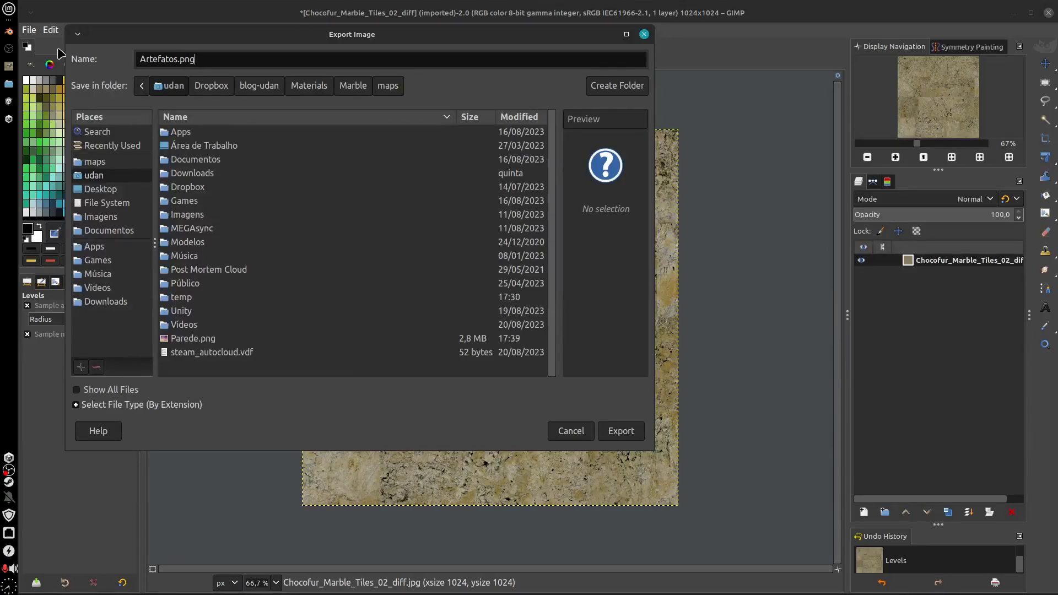
click(621, 431)
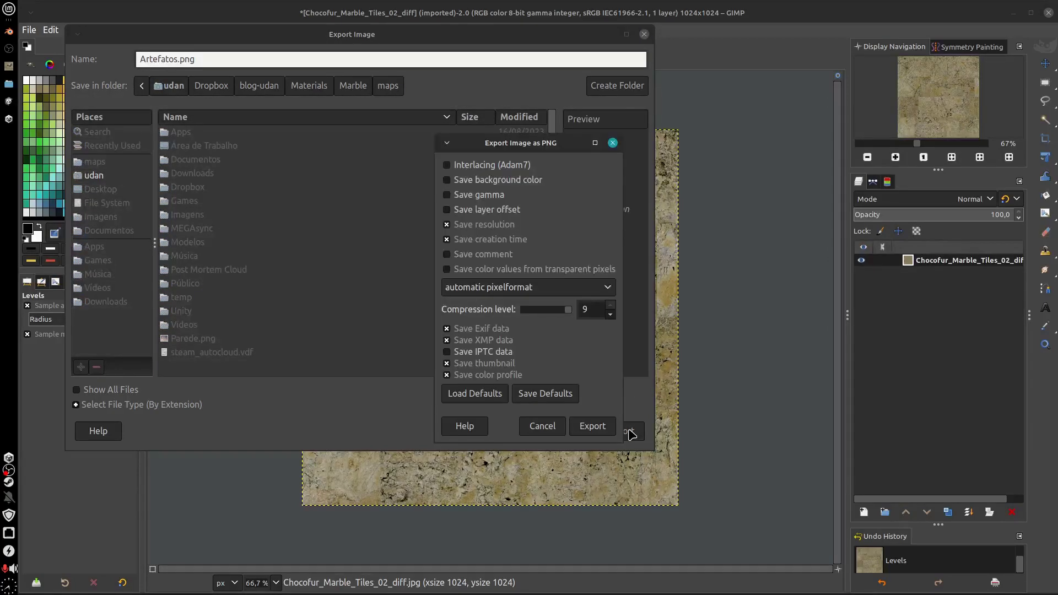
click(592, 426)
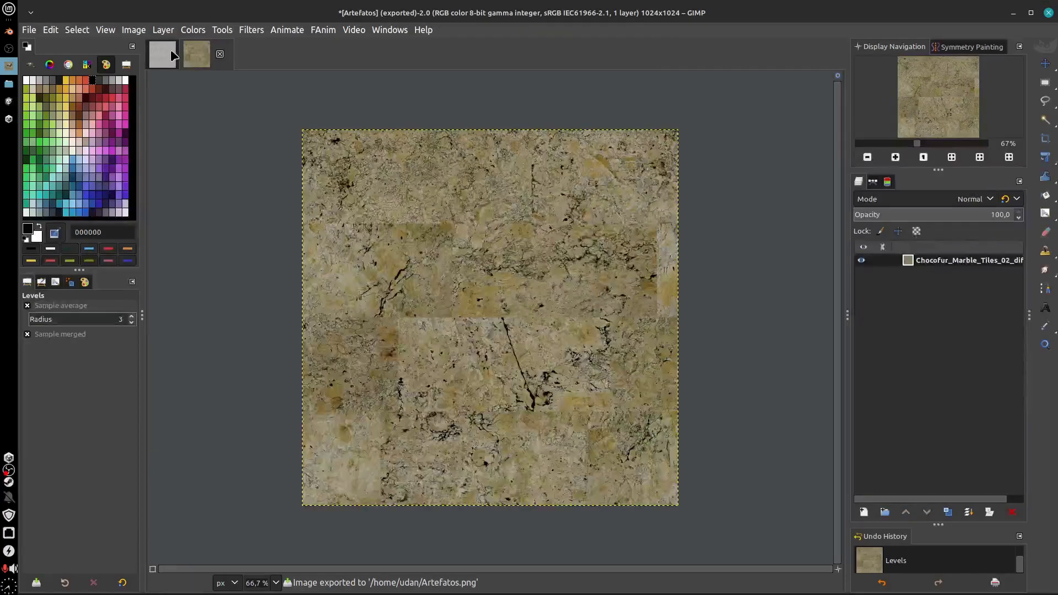
Show the Artefatos layer again in the Parede image and set its blend mode to Normal
click(162, 53)
click(861, 260)
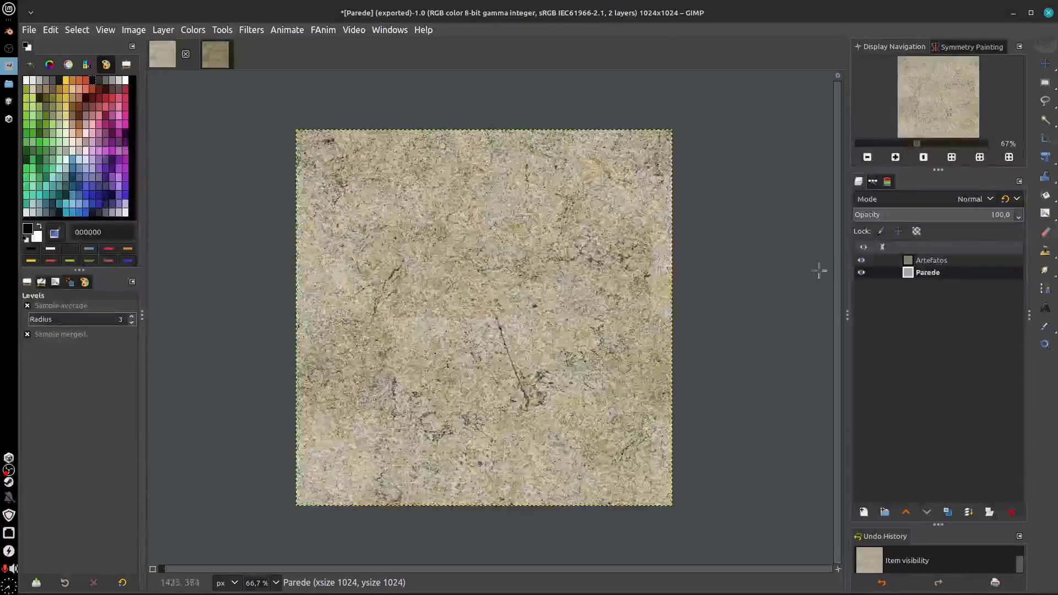
click(953, 268)
click(922, 201)
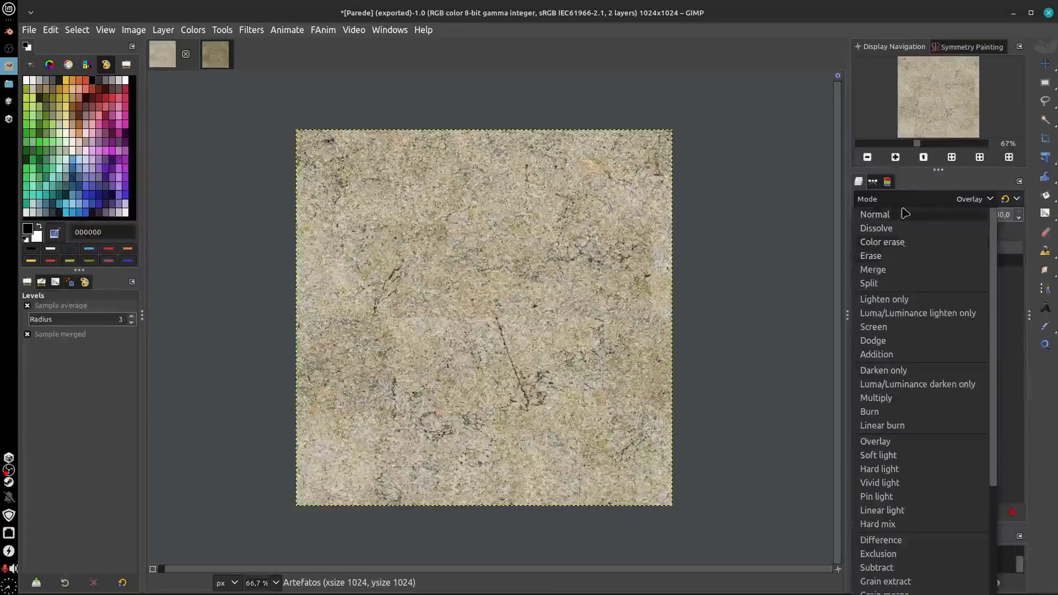
click(876, 215)
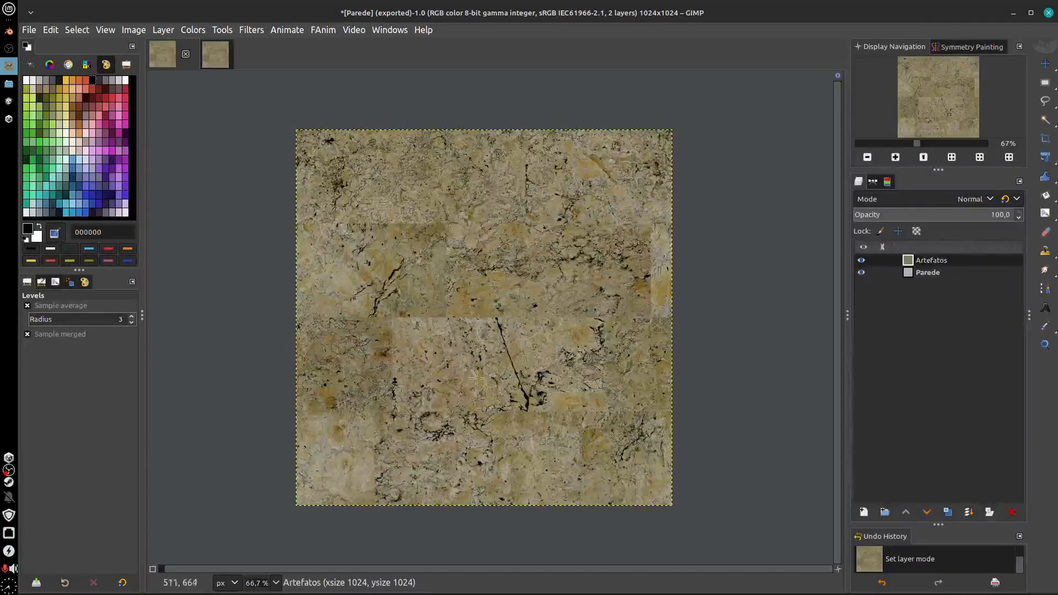
scroll(697, 356, down, 1)
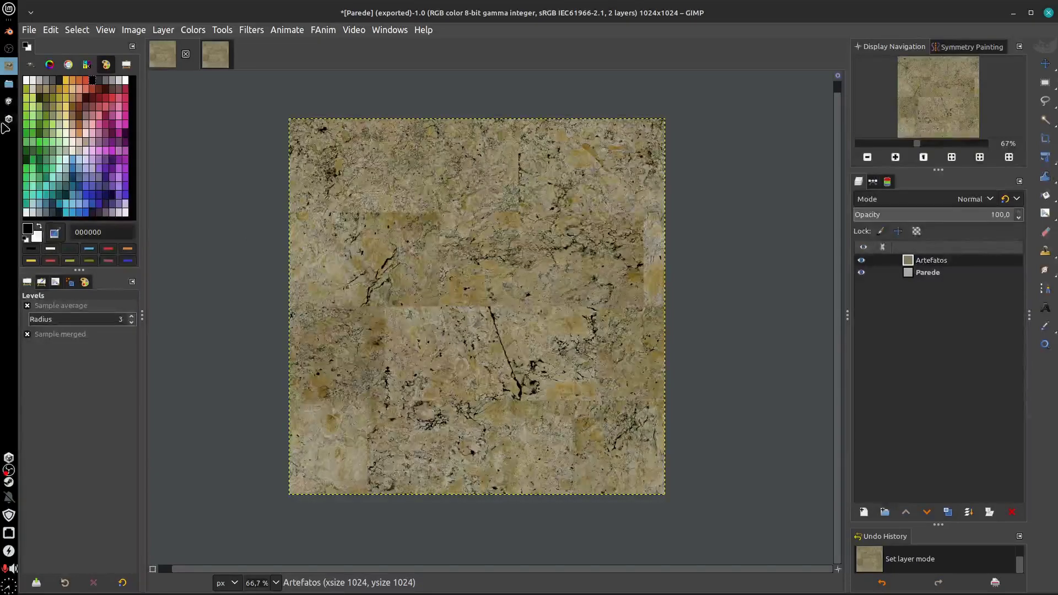
Switch to Blender and view the plane in the 3D scene
click(9, 31)
mouse_move(303, 375)
middle_down()
mouse_move(446, 371)
mouse_move(263, 402)
mouse_move(307, 389)
middle_up()
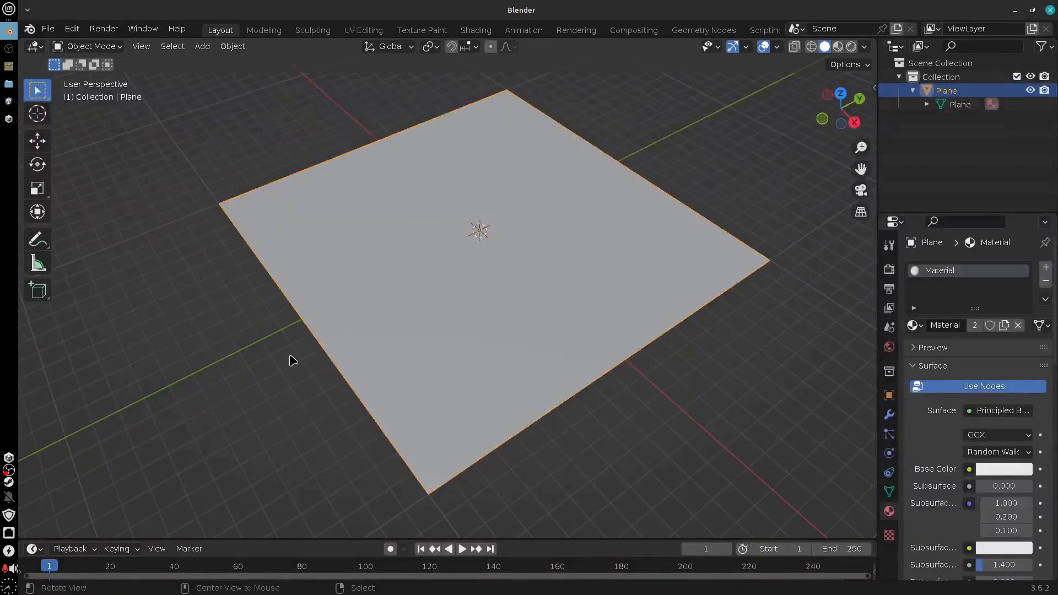
middle_drag(292, 348, 370, 118)
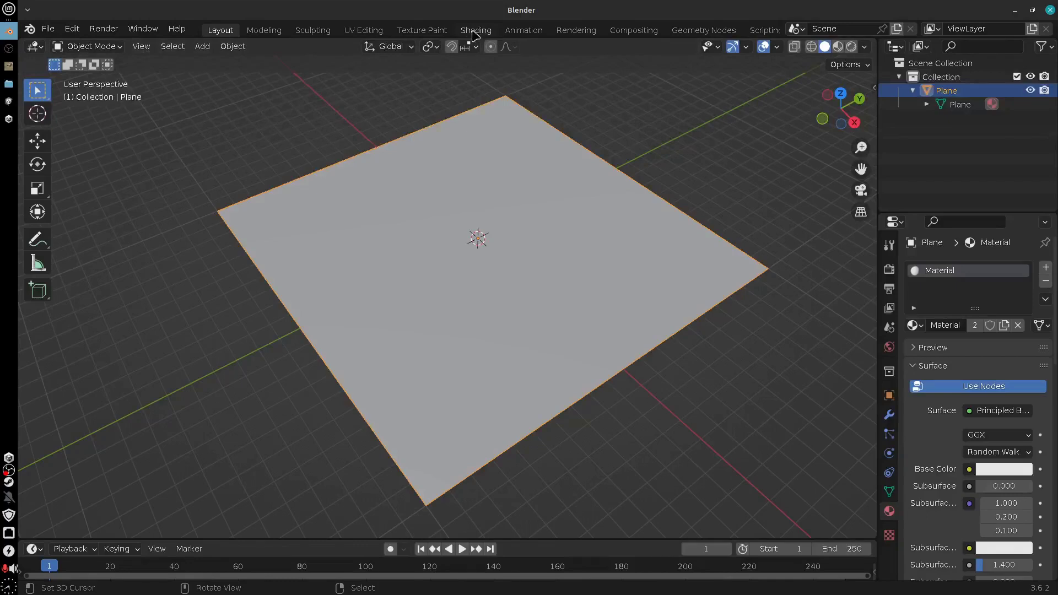
Open the Shading workspace and enlarge the node editor around the plane's Principled BSDF node
click(477, 30)
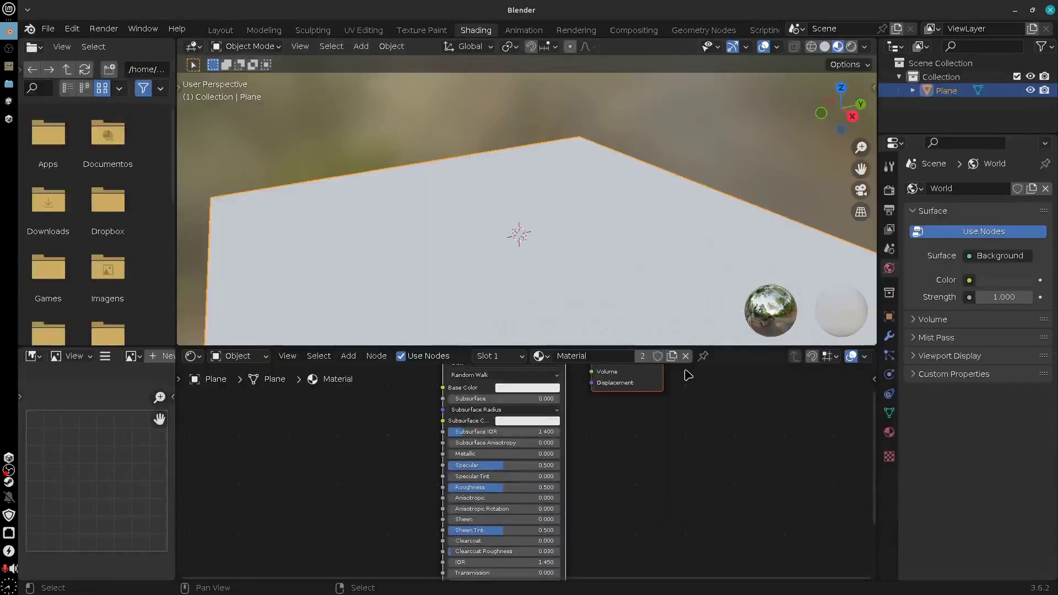
drag(610, 347, 609, 305)
middle_drag(675, 464, 771, 467)
scroll(380, 489, up, 2)
scroll(406, 489, down, 1)
scroll(419, 477, up, 1)
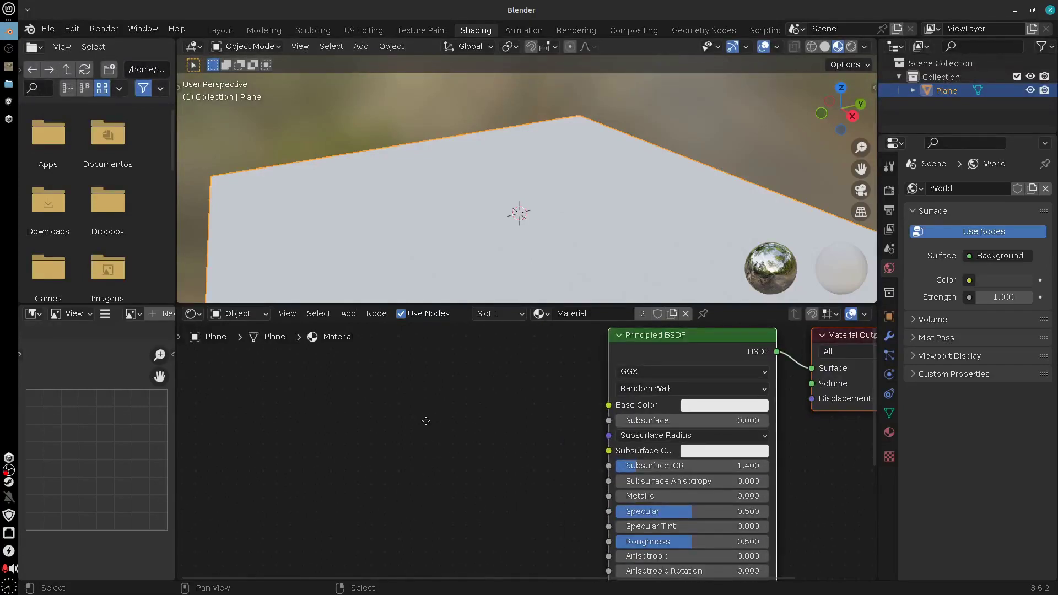
middle_drag(427, 421, 438, 437)
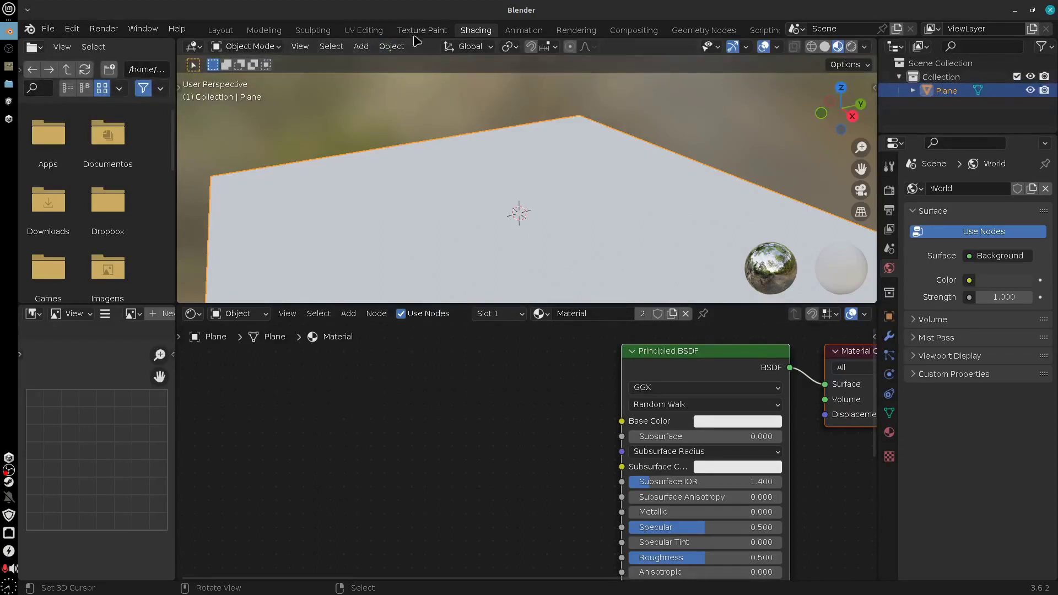
Examine the plane's unwrapped layout and its UV Maps list in the UV Editing workspace
click(363, 29)
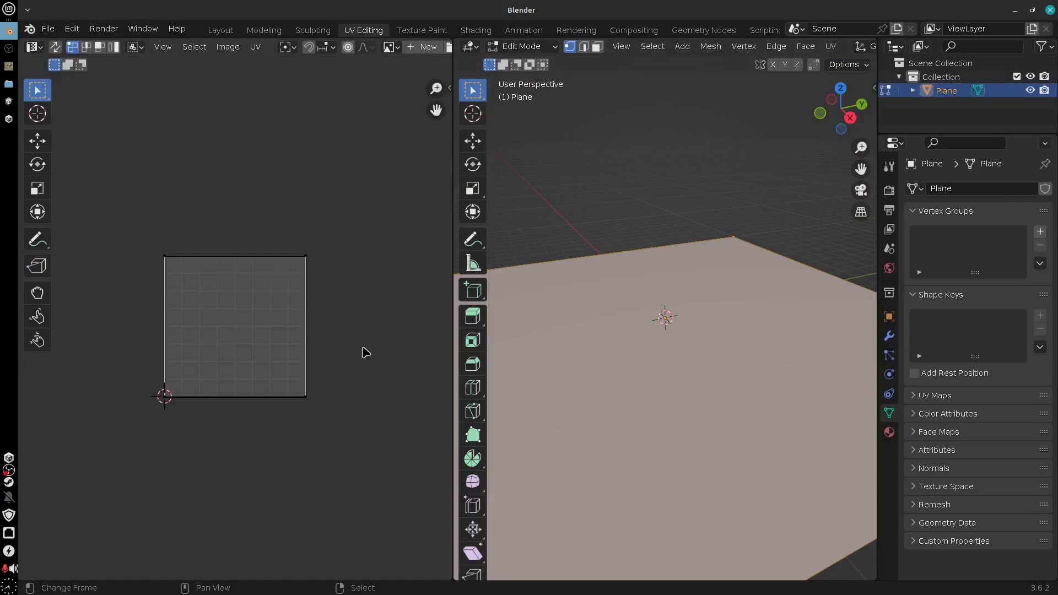
scroll(731, 373, down, 5)
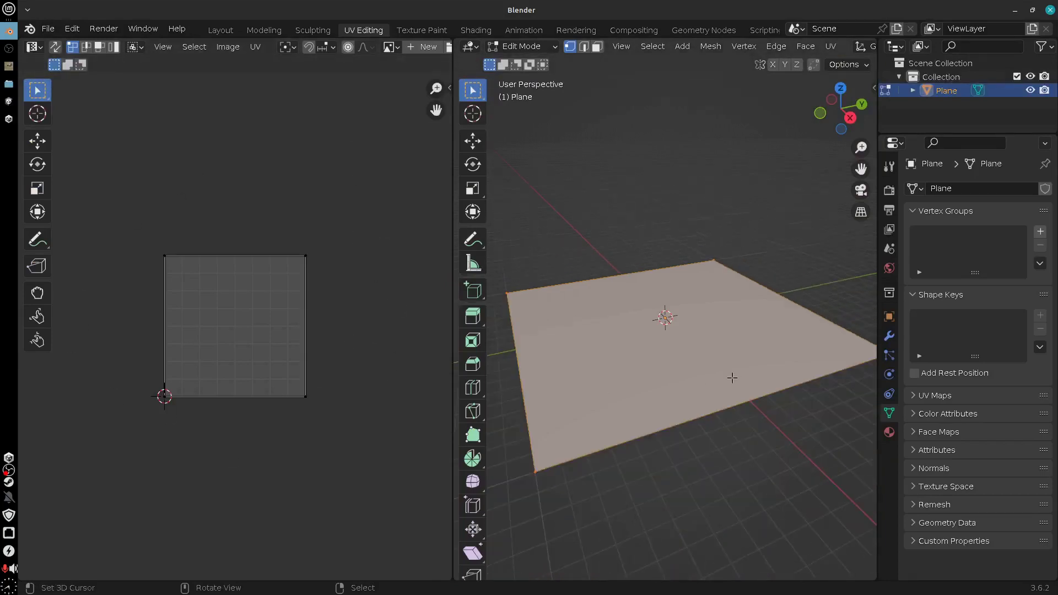
middle_drag(681, 377, 700, 407)
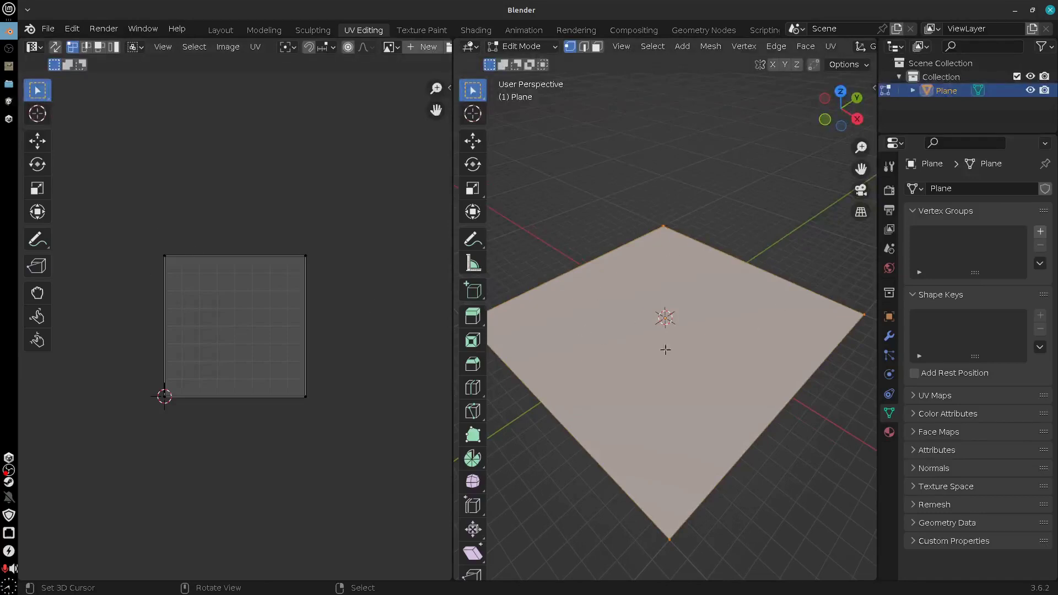
scroll(679, 303, down, 3)
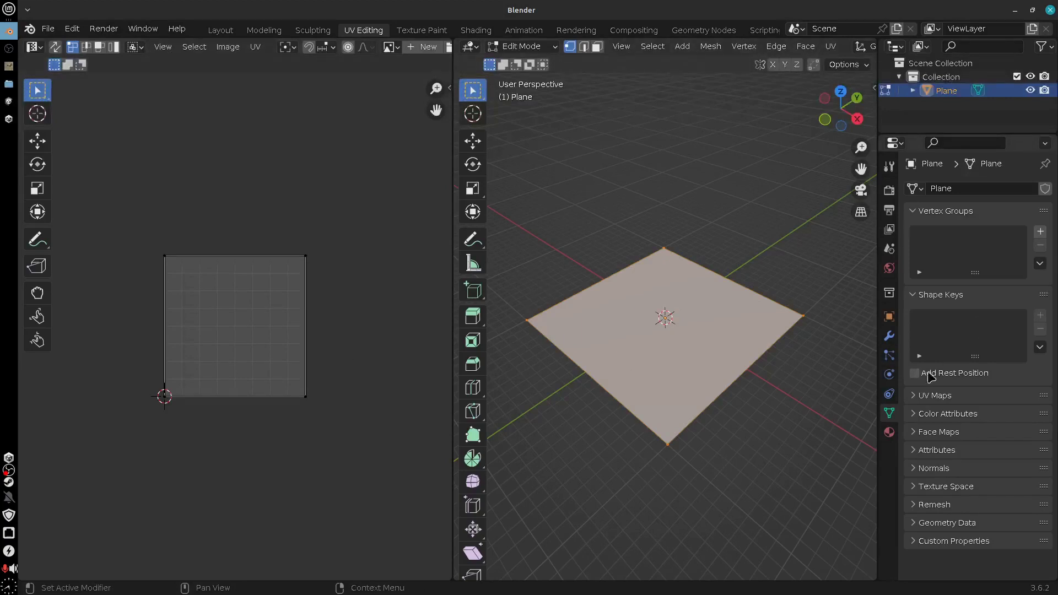
click(910, 398)
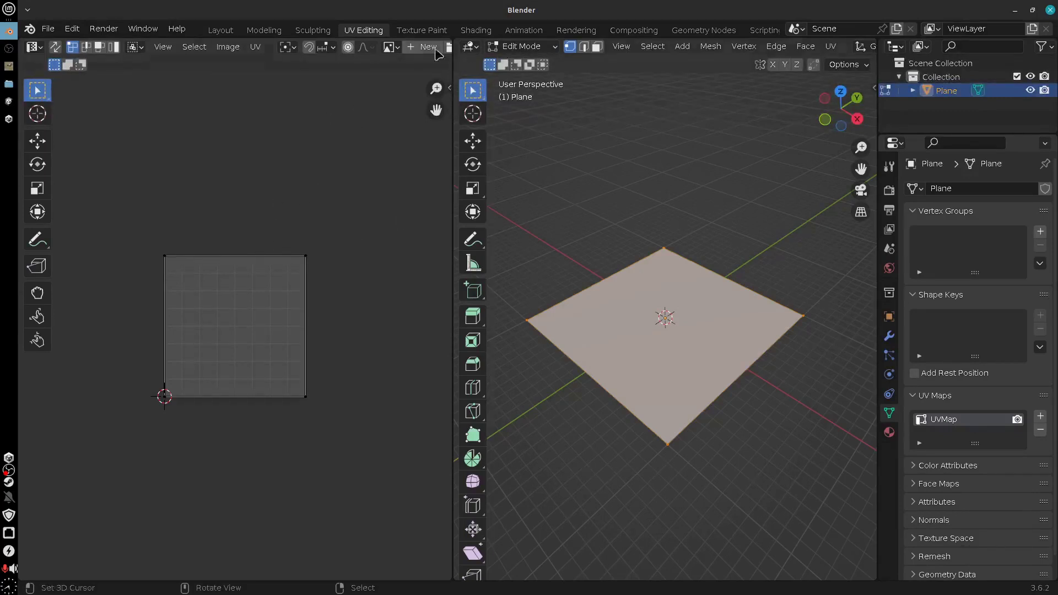
Return to the Shading workspace and add an Image Texture node beside the Principled BSDF node
click(476, 31)
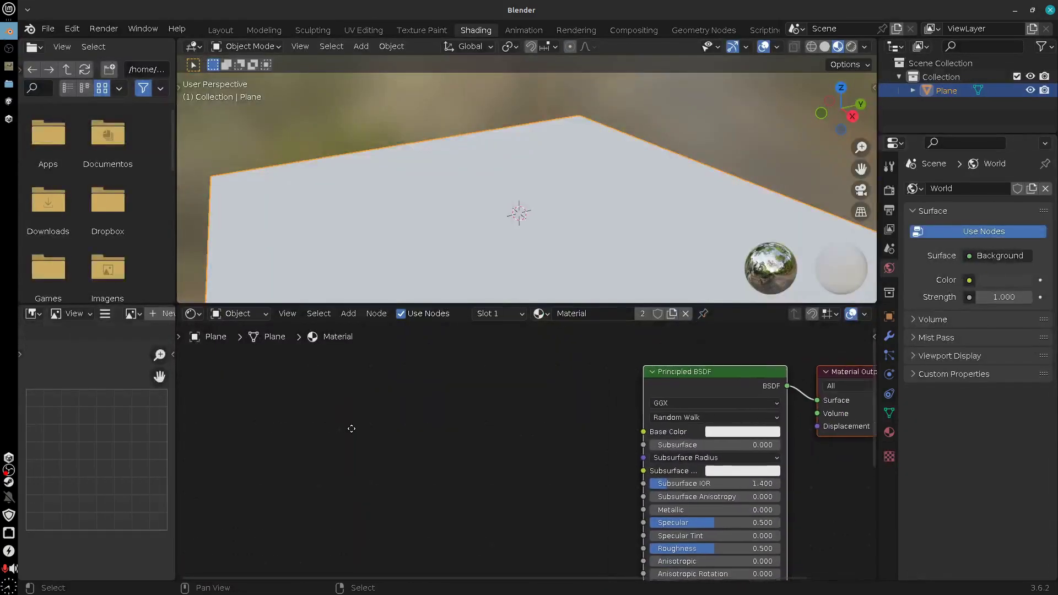
click(348, 313)
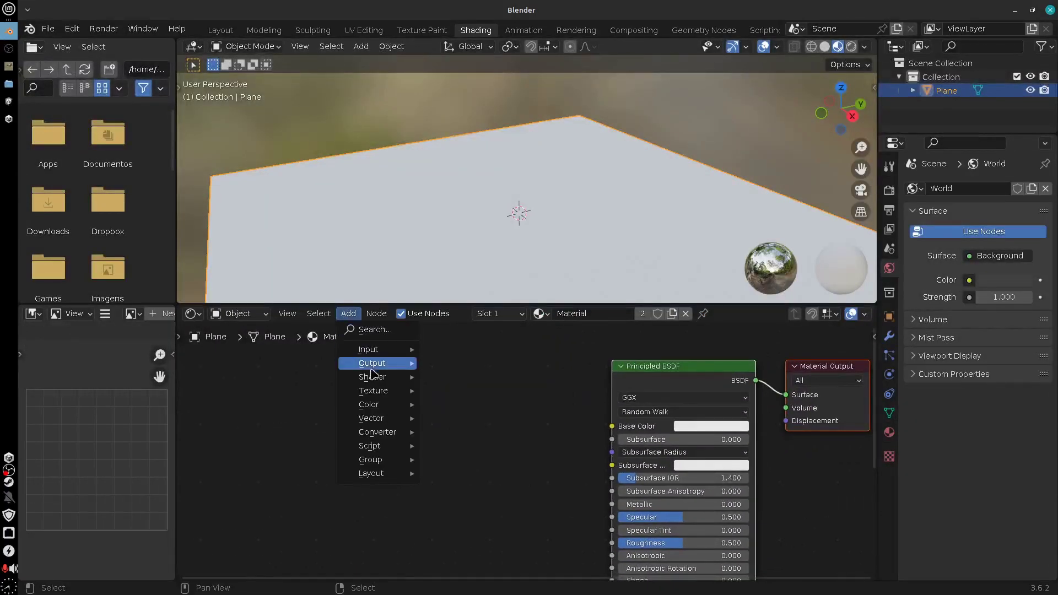
mouse_move(378, 390)
click(472, 286)
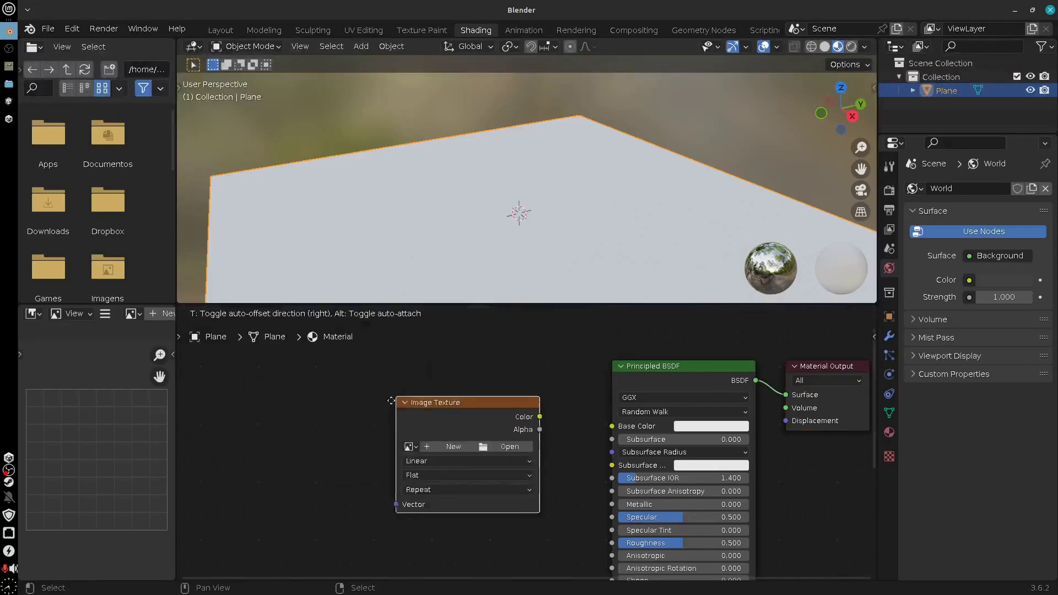
click(466, 430)
Load Parede.png from the home folder into the Image Texture node and move the node away from the Principled BSDF
click(463, 431)
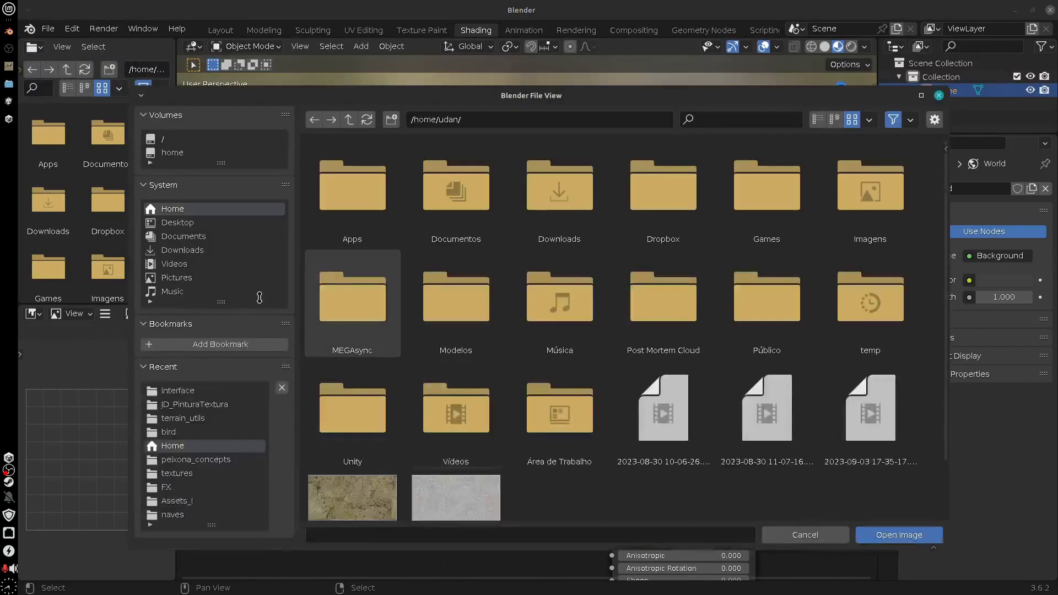
scroll(394, 489, down, 3)
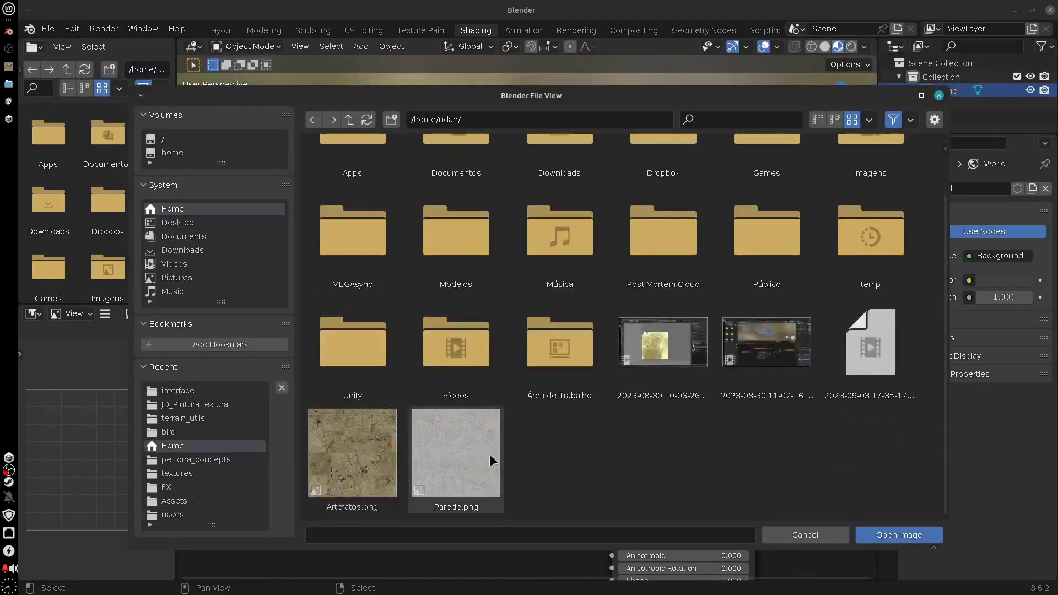
click(447, 459)
double_click(447, 459)
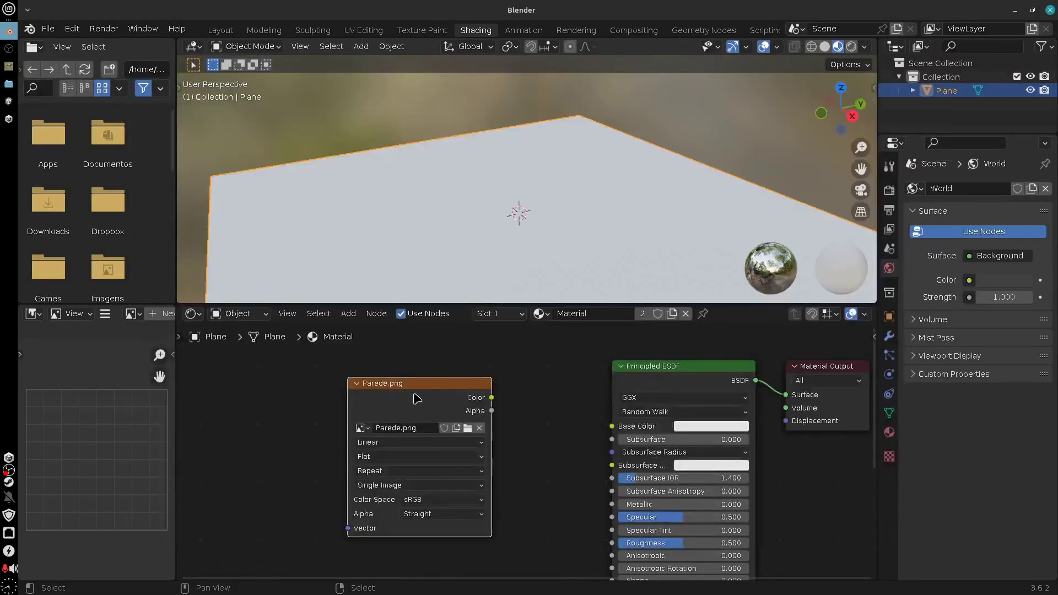
drag(416, 386, 407, 344)
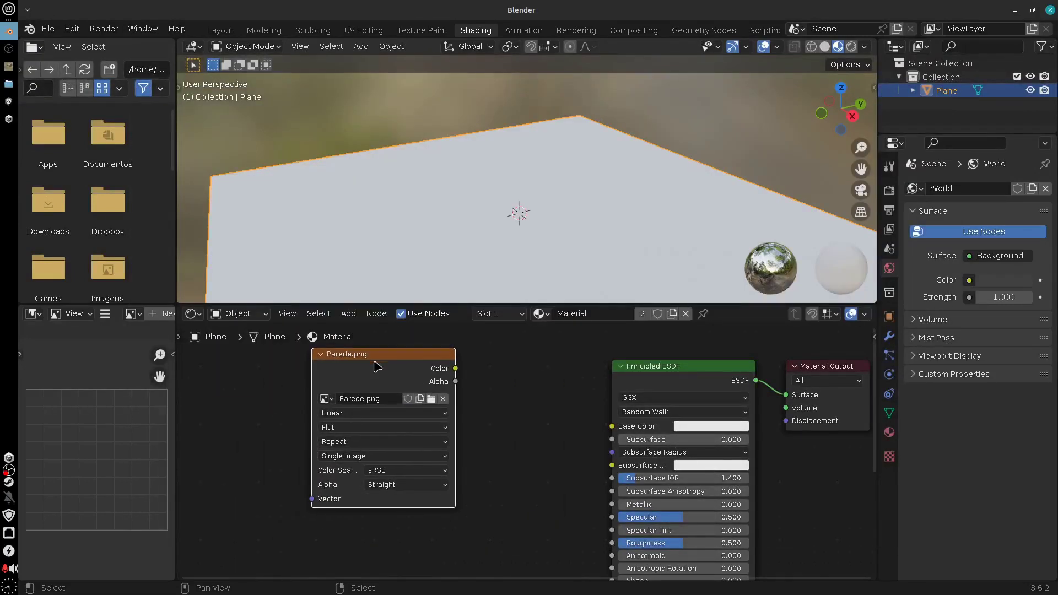
Switch to GIMP and compare the Artefatos and Parede layers by toggling their visibility
click(6, 67)
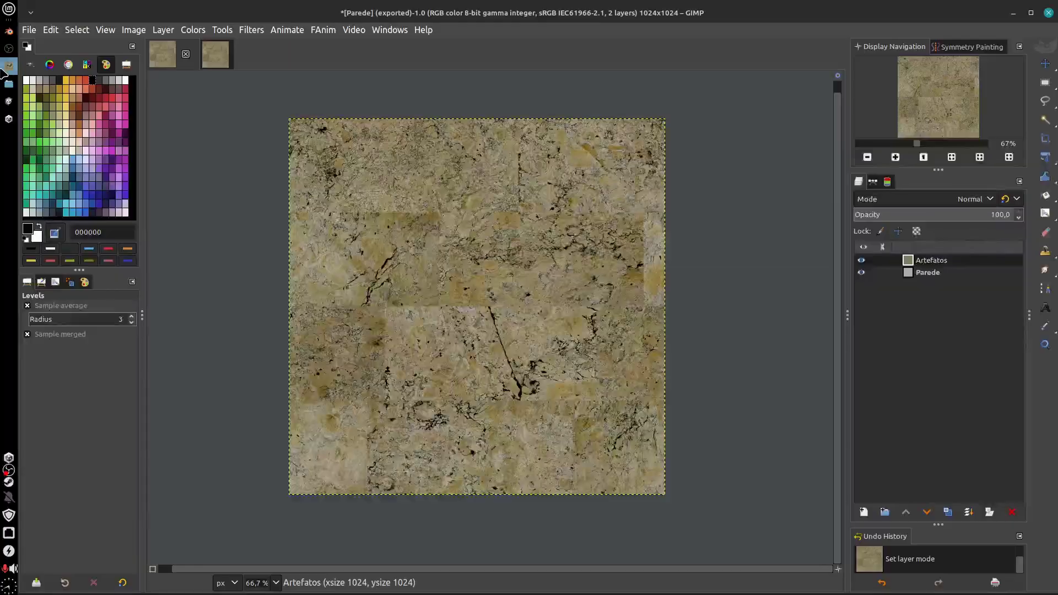
click(862, 272)
click(862, 273)
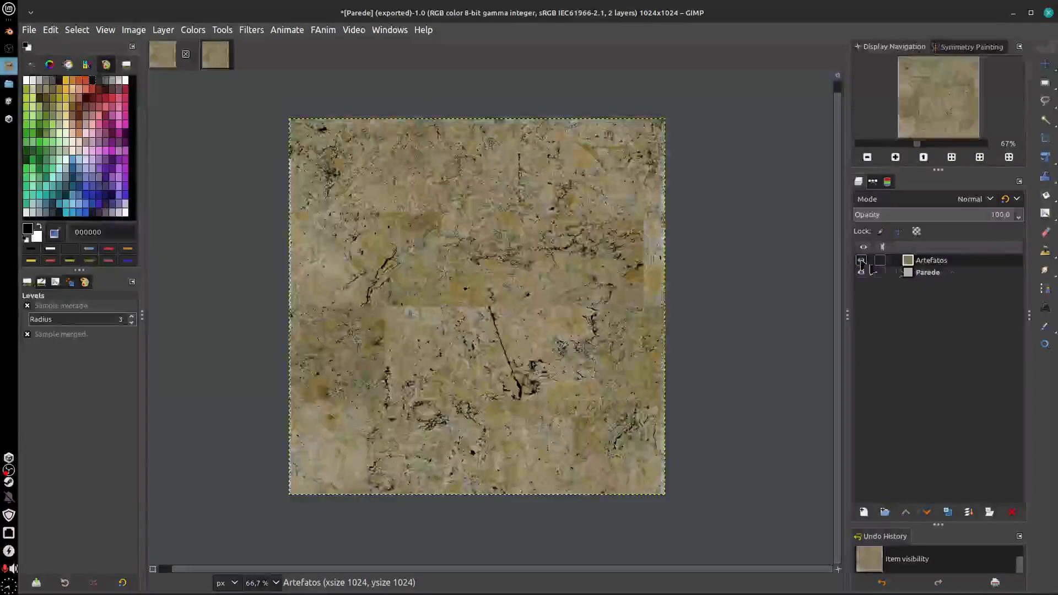
click(928, 274)
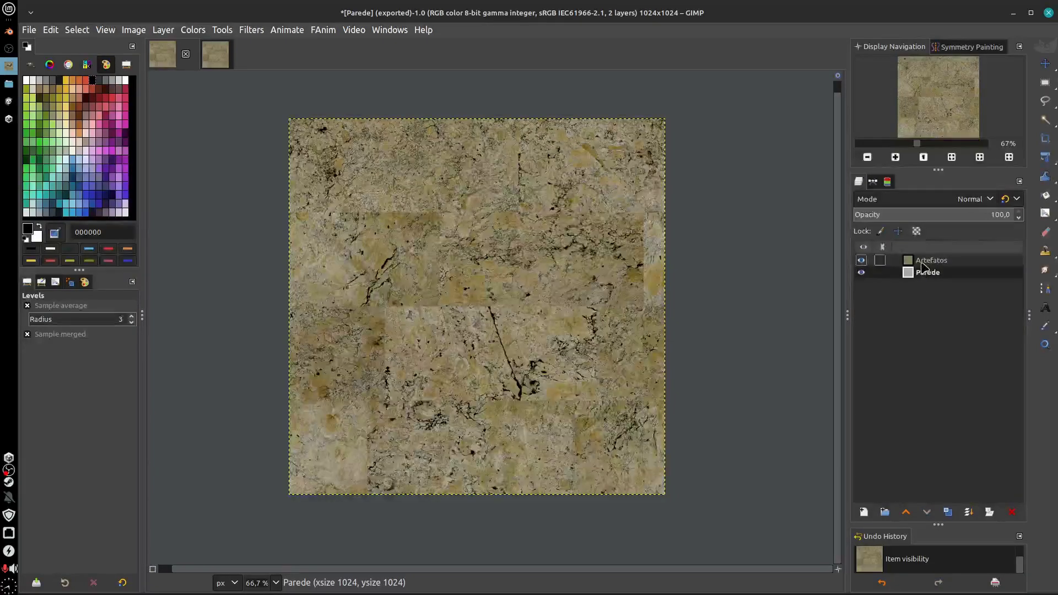
click(926, 260)
click(912, 274)
click(862, 261)
click(862, 261)
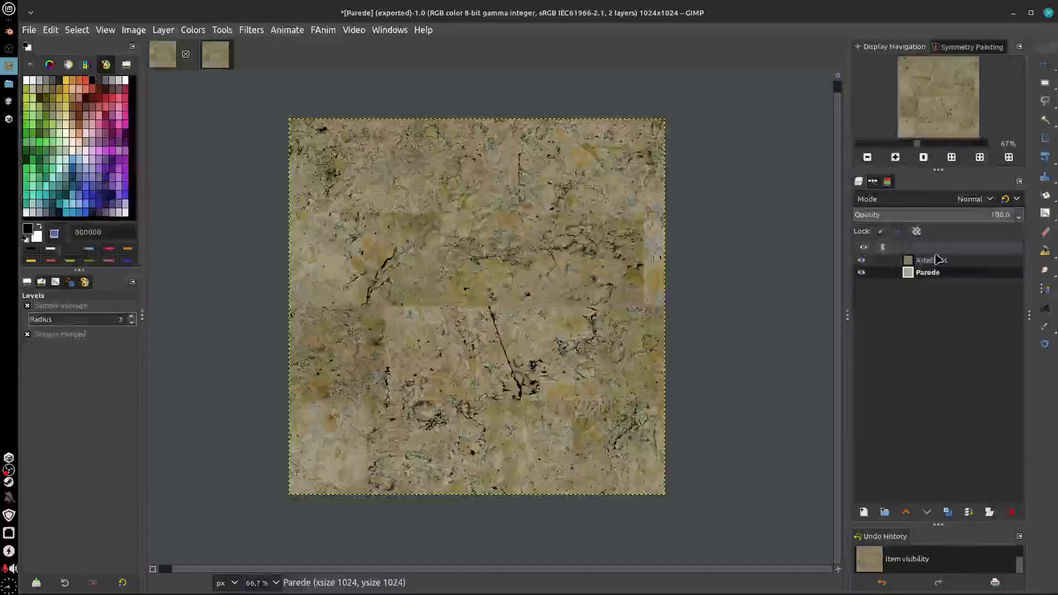
click(937, 261)
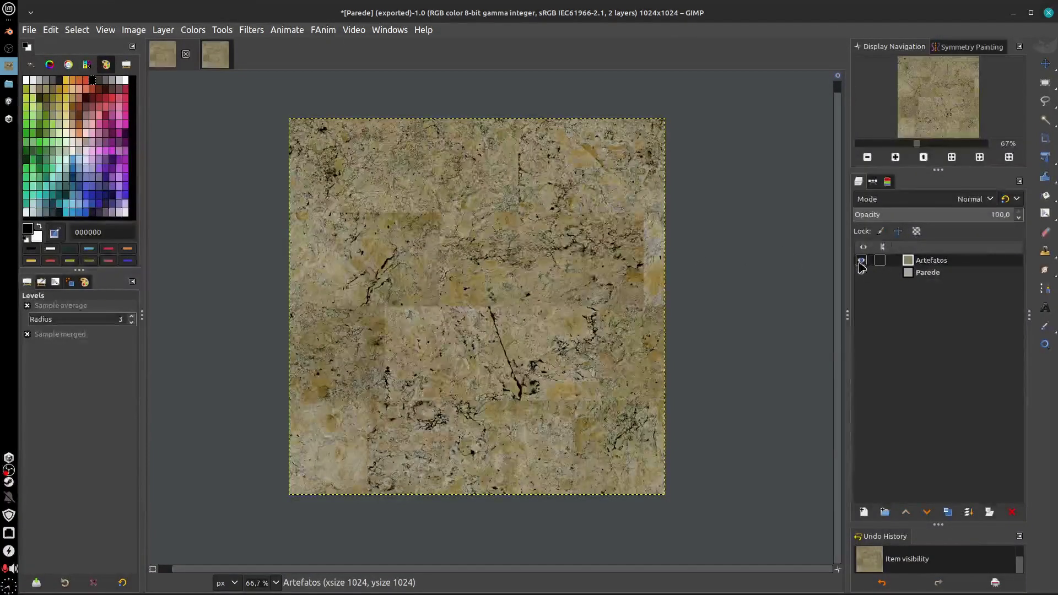
Switch to Blender and connect the Parede.png node's Color output to the Principled BSDF's Base Color
click(8, 45)
scroll(497, 430, up, 1)
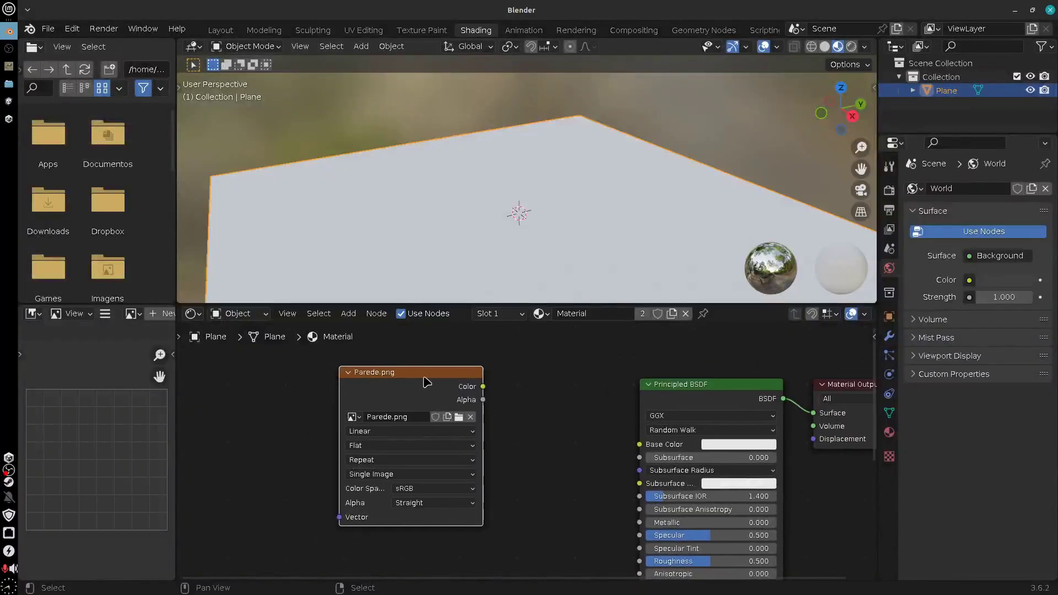
drag(427, 389, 408, 384)
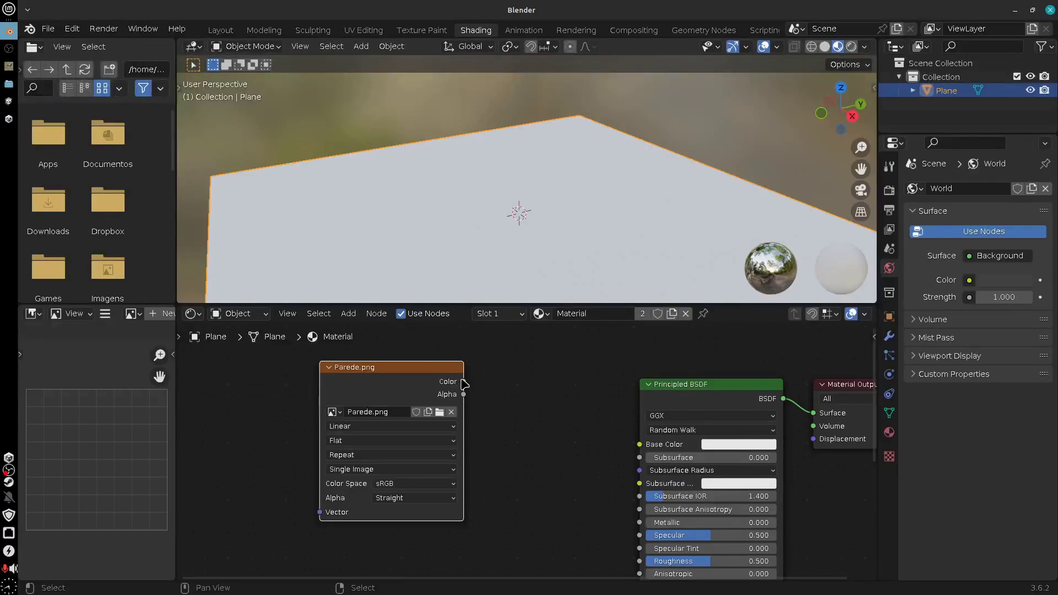
drag(464, 381, 640, 445)
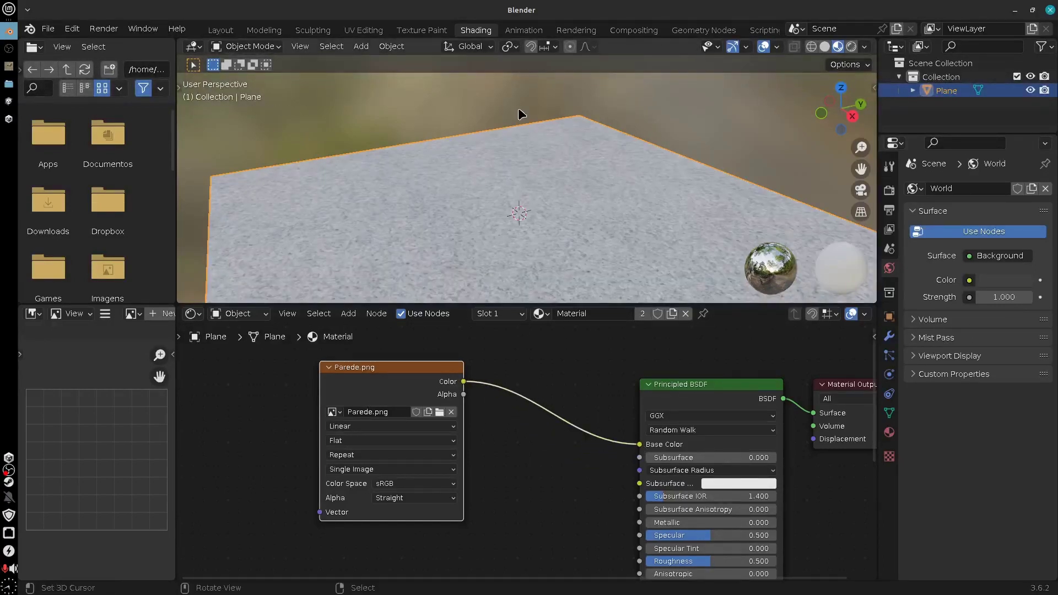
Examine the Parede texture on the plane up close and from several angles
scroll(521, 150, down, 3)
middle_drag(530, 192, 544, 252)
scroll(546, 246, up, 4)
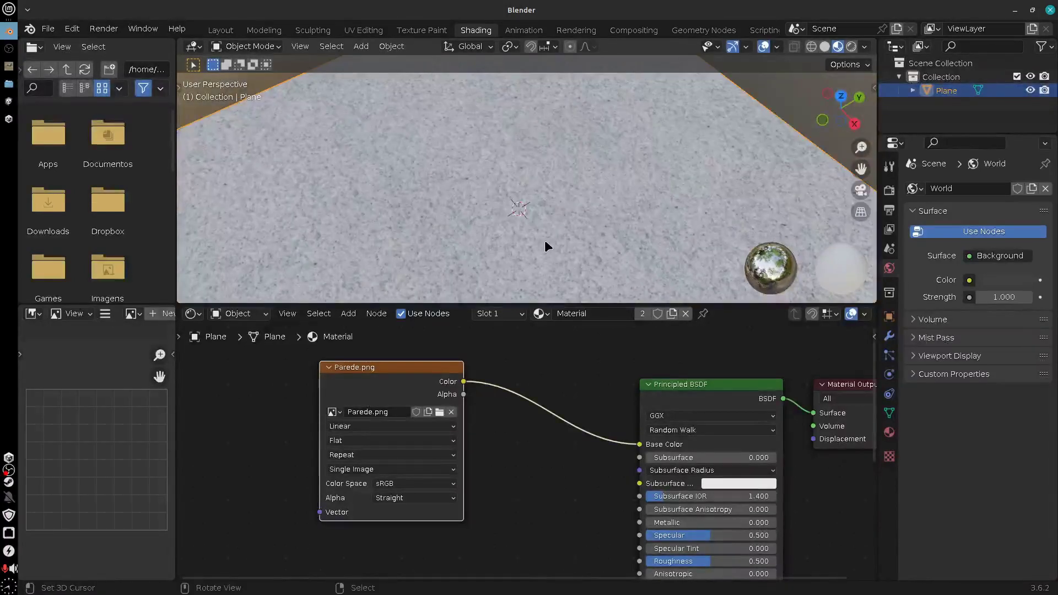
scroll(548, 456, down, 2)
scroll(542, 222, up, 2)
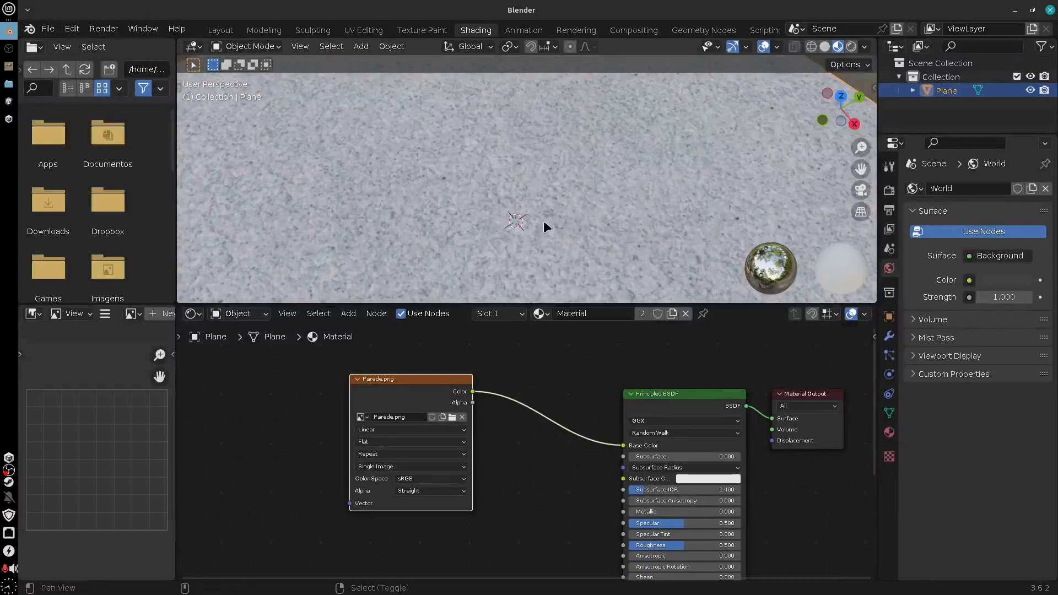
scroll(569, 123, down, 5)
middle_drag(569, 160, 600, 232)
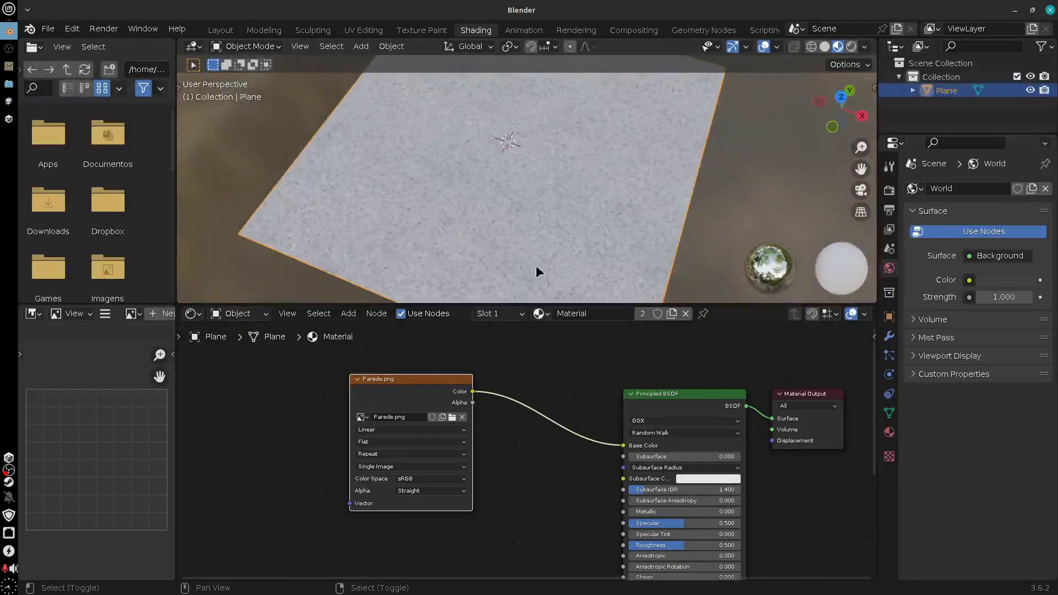
middle_drag(539, 270, 555, 302)
Enlarge the node editor and set the Principled BSDF's Specular to 0.000 and Roughness to 1.000
drag(557, 304, 583, 228)
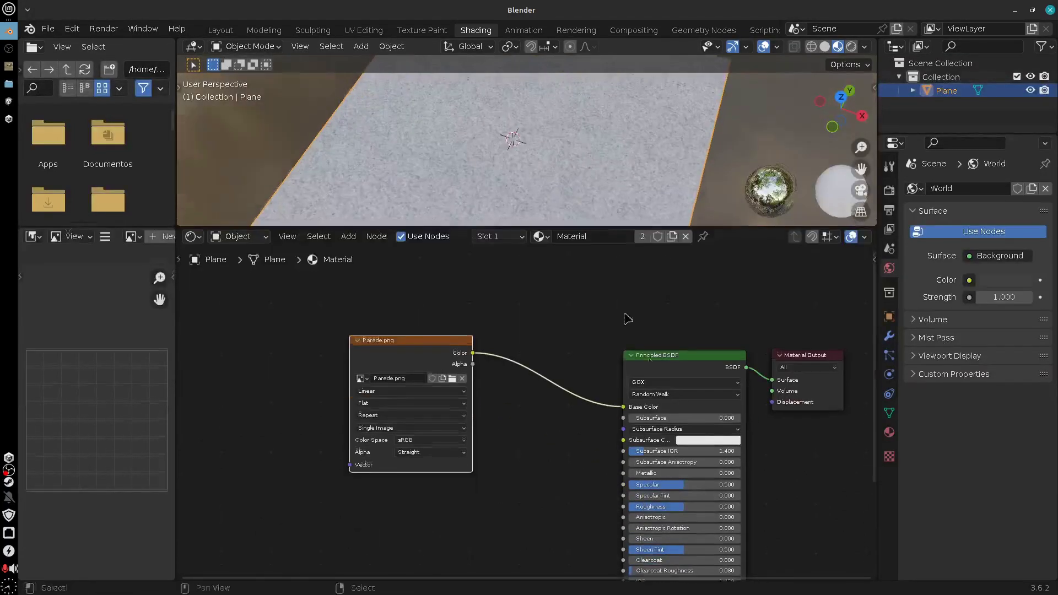
scroll(733, 466, up, 6)
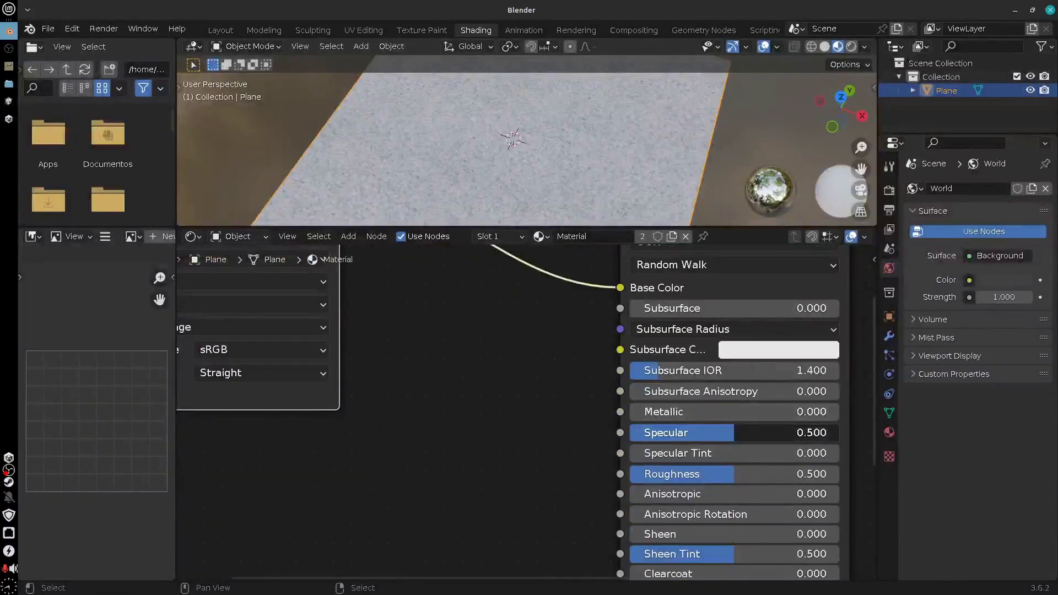
drag(772, 433, 619, 434)
drag(650, 467, 771, 474)
scroll(522, 161, down, 3)
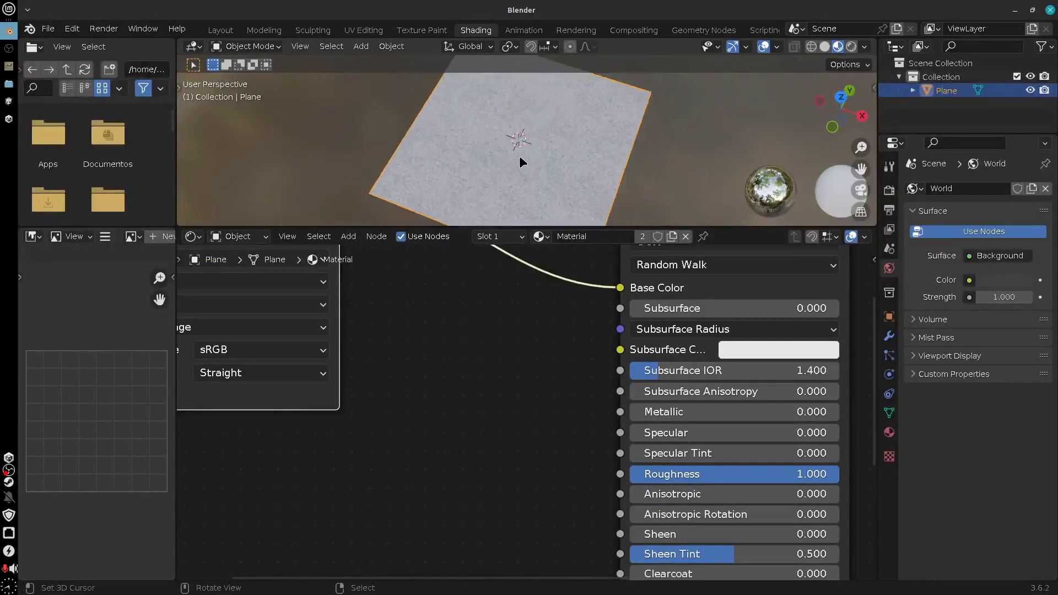
scroll(518, 161, up, 4)
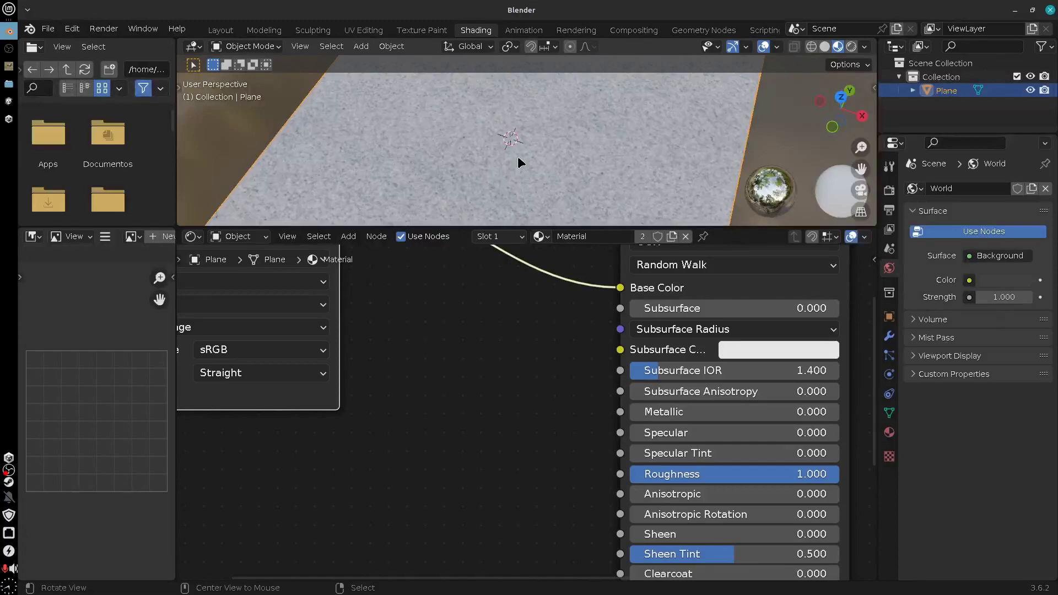
middle_drag(518, 156, 529, 215)
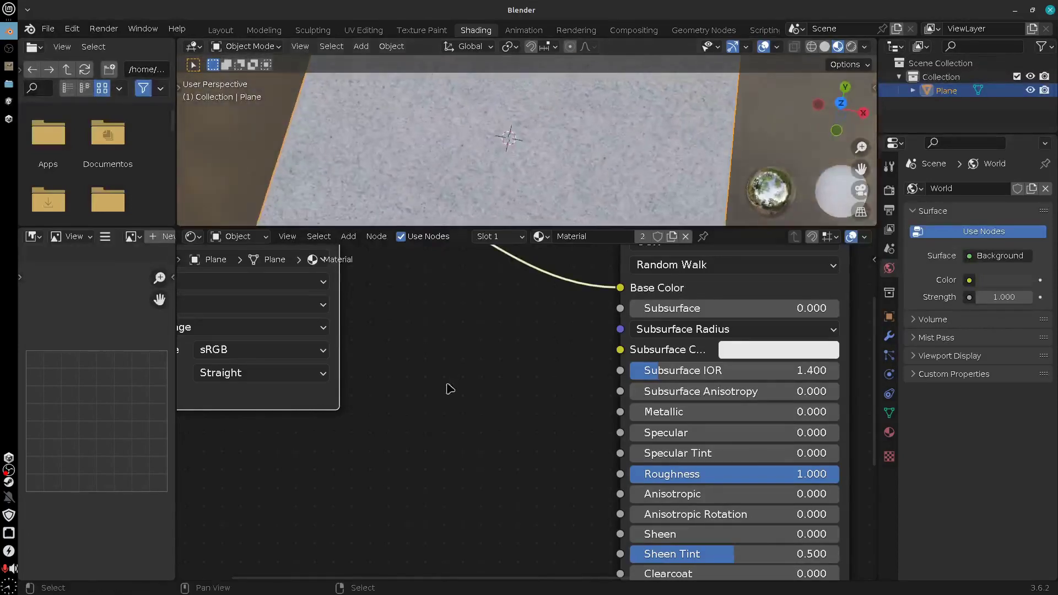
Reposition the Parede.png texture node slightly lower and closer to the Principled BSDF node
scroll(485, 407, down, 2)
middle_drag(473, 403, 536, 437)
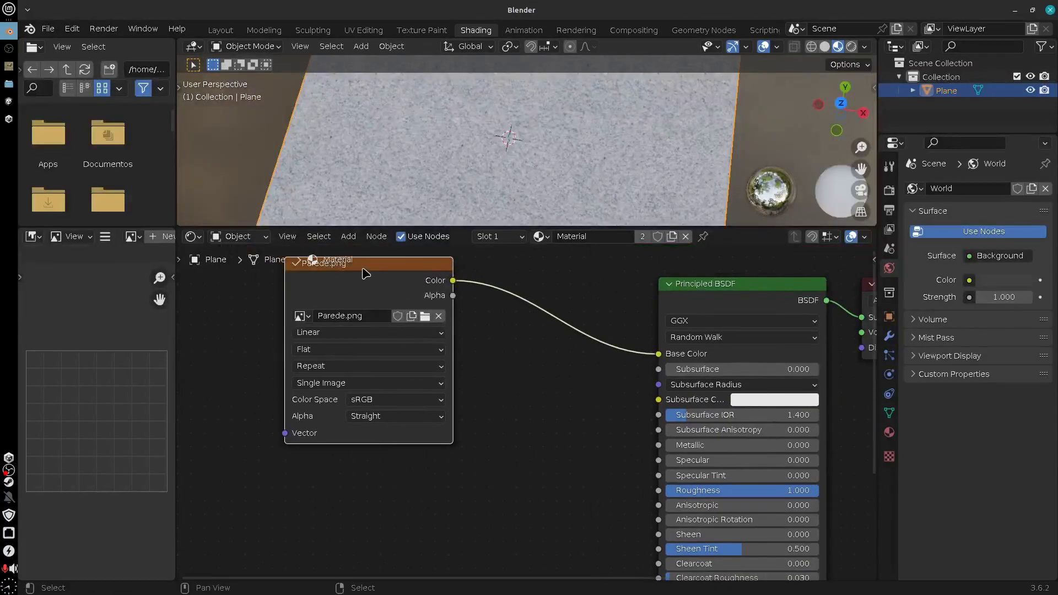
drag(366, 274, 381, 297)
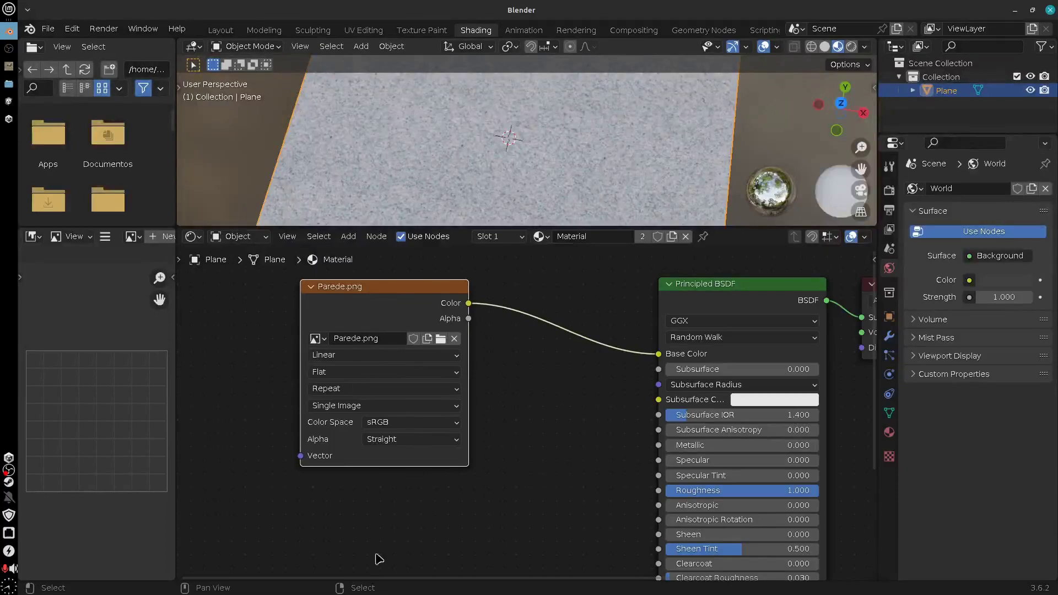
key(shift+a)
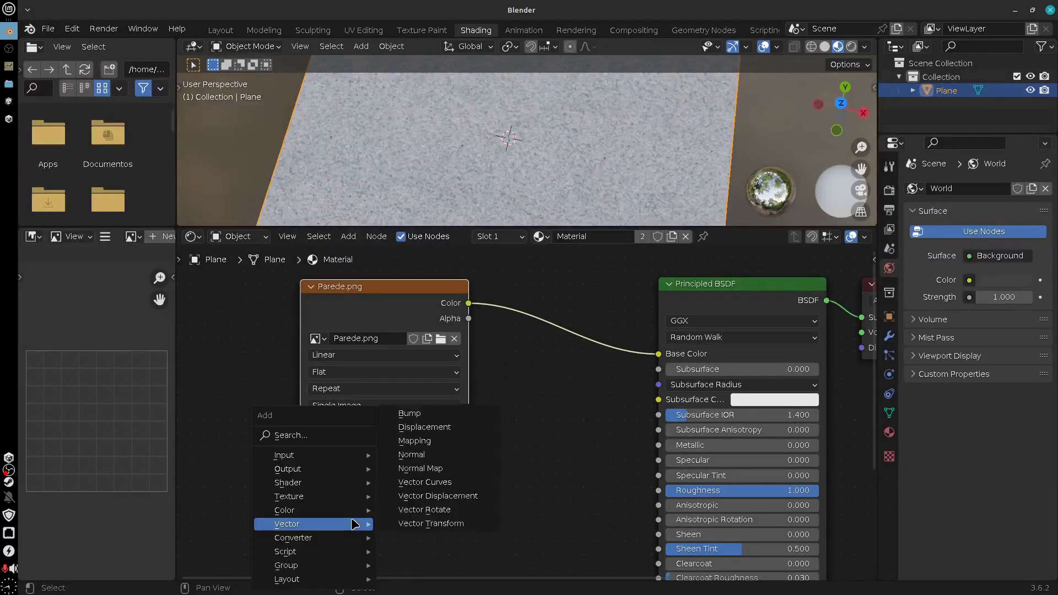
mouse_move(296, 496)
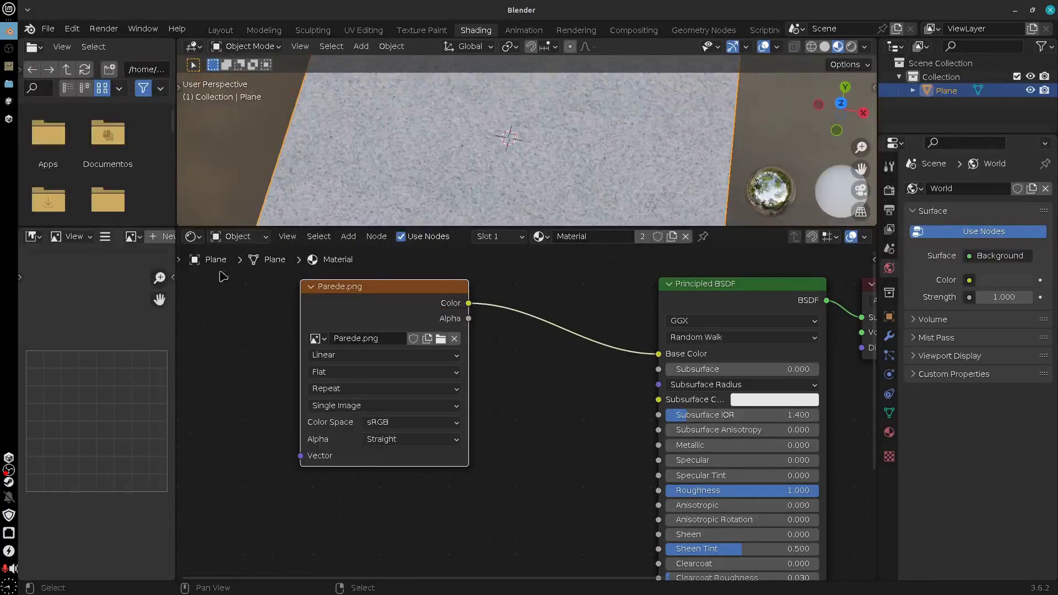
Add an Image Texture node below the Parede.png node and load Artefatos.png into it
click(354, 239)
mouse_move(369, 314)
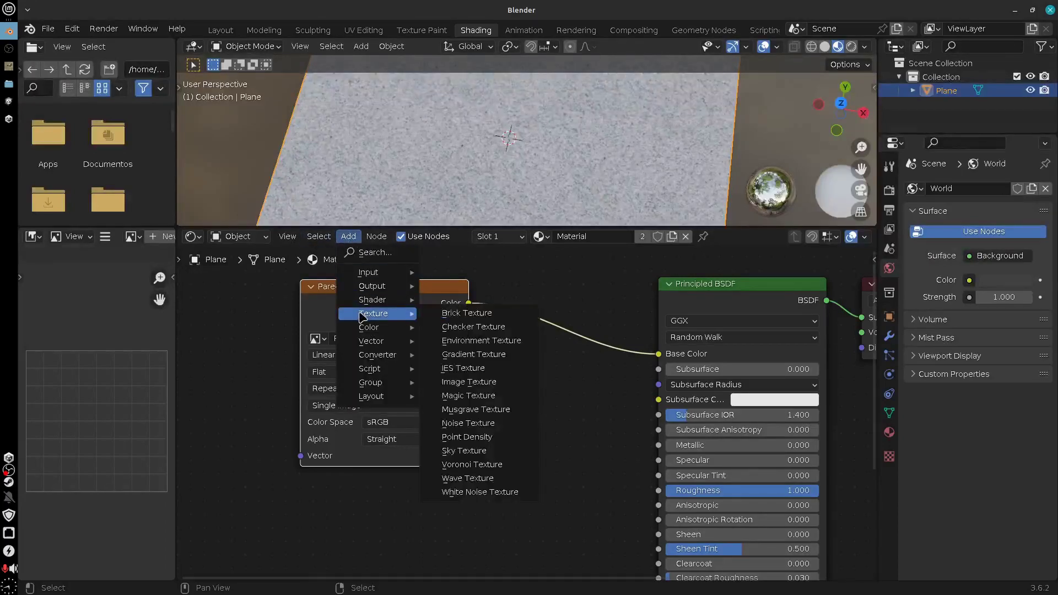
click(502, 387)
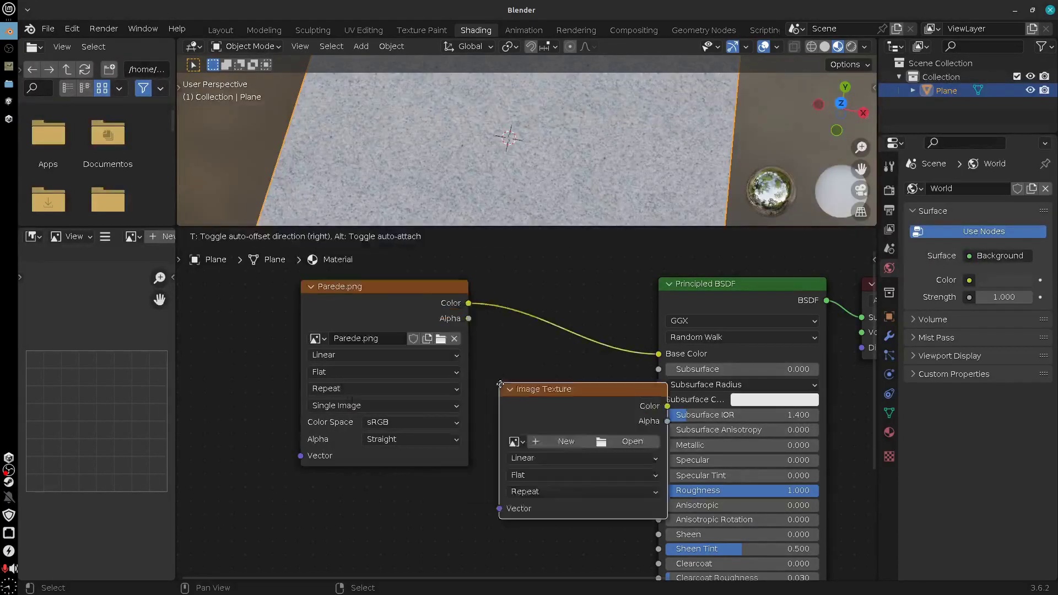
click(304, 489)
click(416, 544)
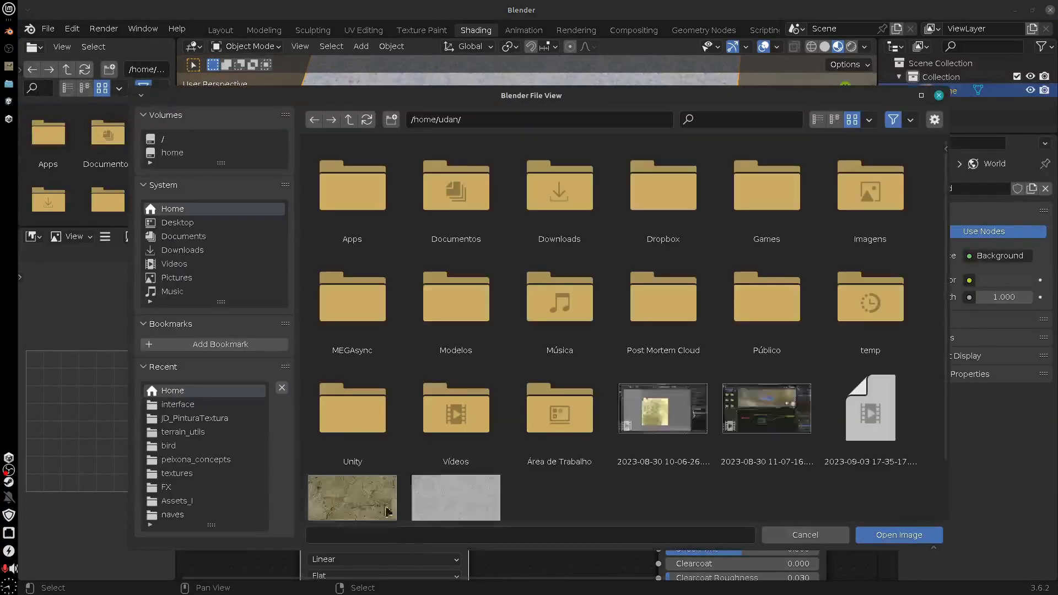
scroll(452, 474, down, 2)
click(350, 452)
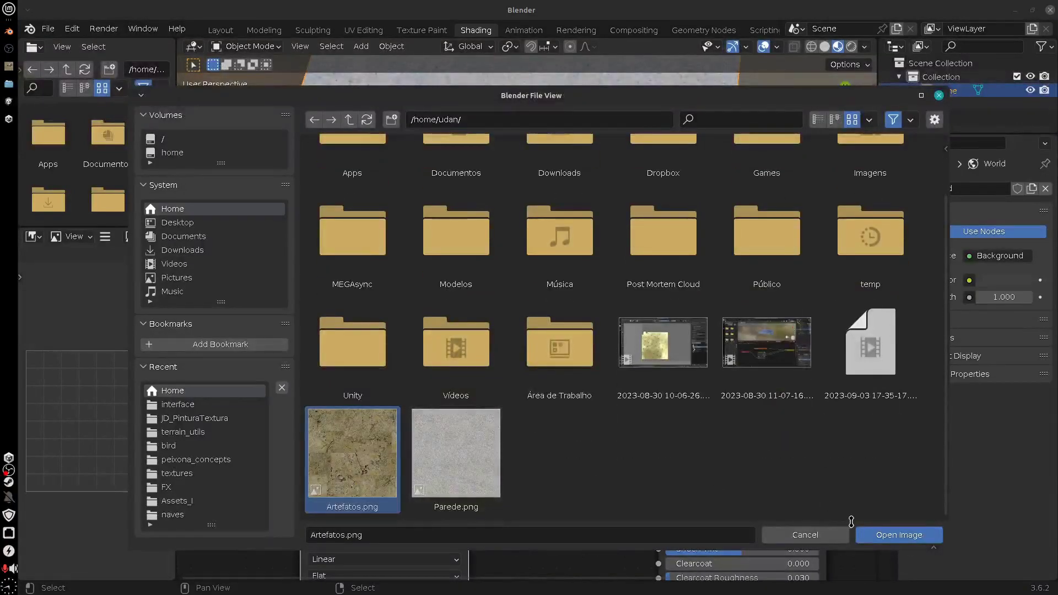
click(888, 536)
Enlarge the node editor and move the Artefatos.png node up, closer beneath the Parede.png node
shift+scroll(575, 439, down, 4)
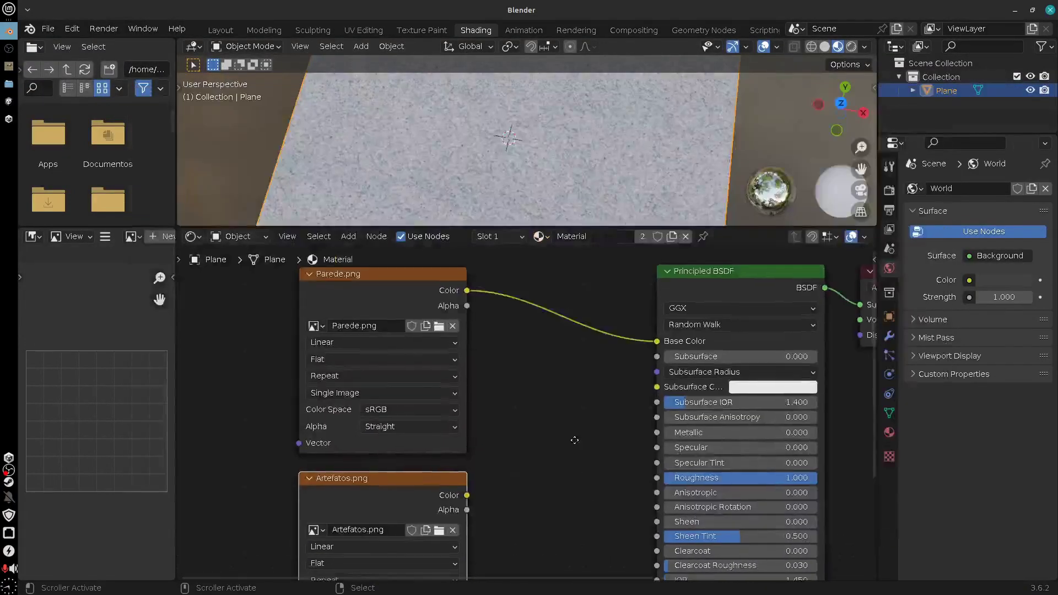
scroll(579, 423, down, 1)
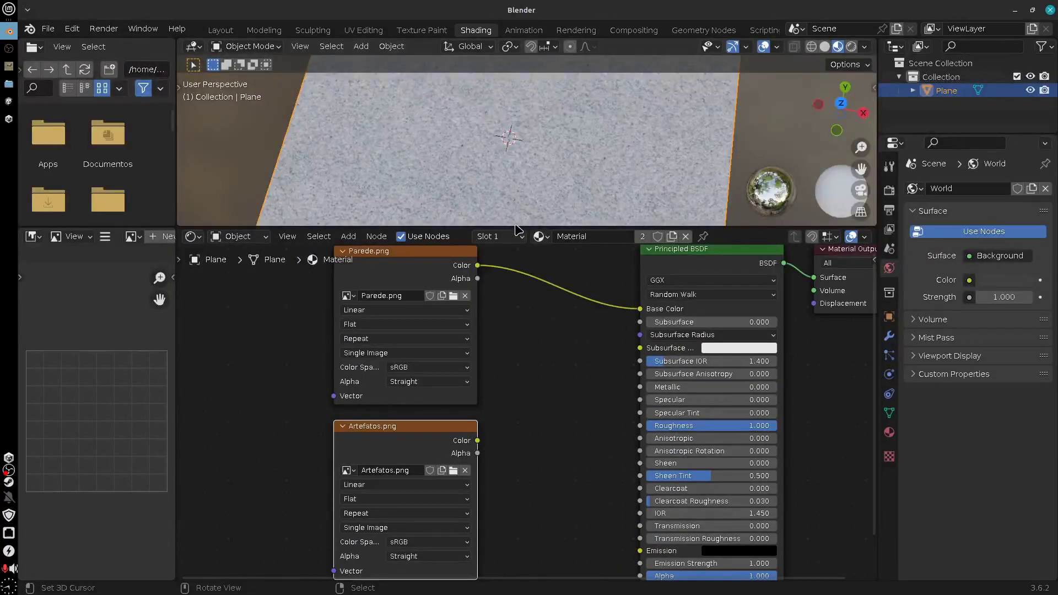
drag(516, 228, 515, 183)
middle_drag(538, 371, 444, 382)
drag(311, 422, 309, 413)
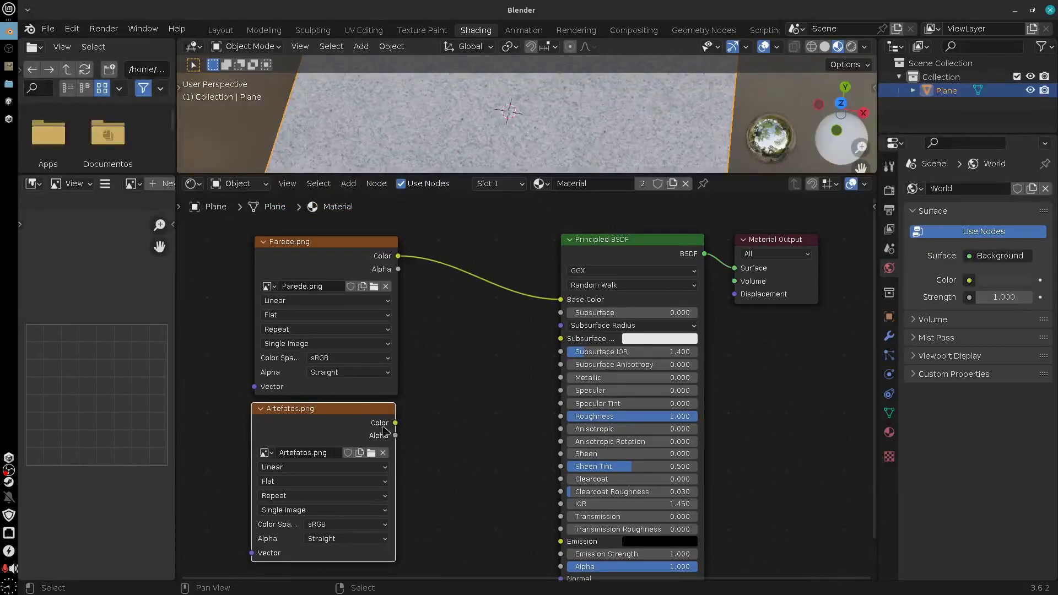
Preview Artefatos.png on the plane through the Principled BSDF's Base Color, and reconnect Parede.png's Color to that input
drag(395, 423, 562, 302)
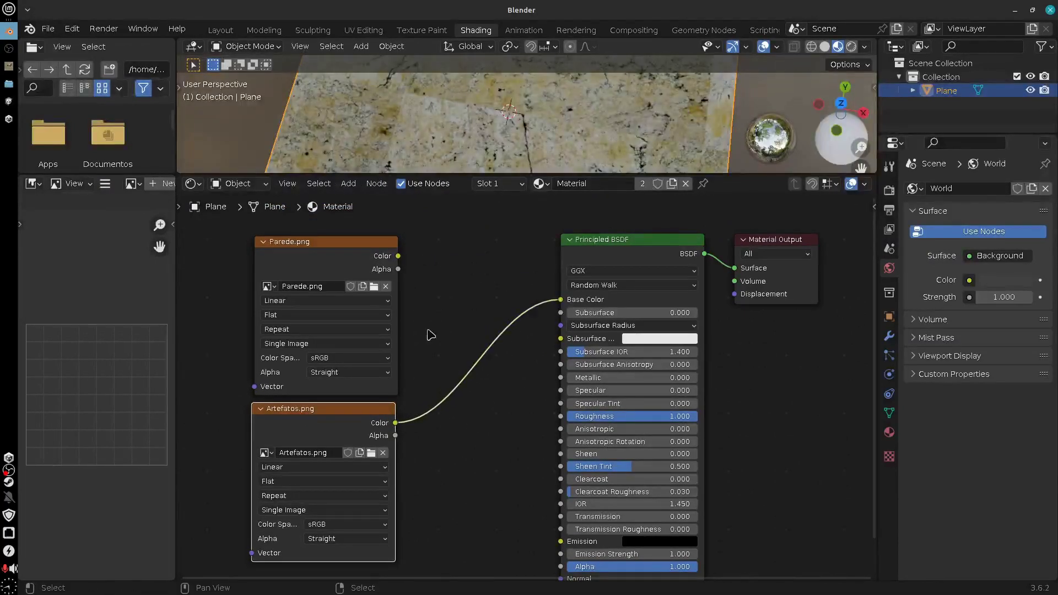
drag(397, 256, 561, 300)
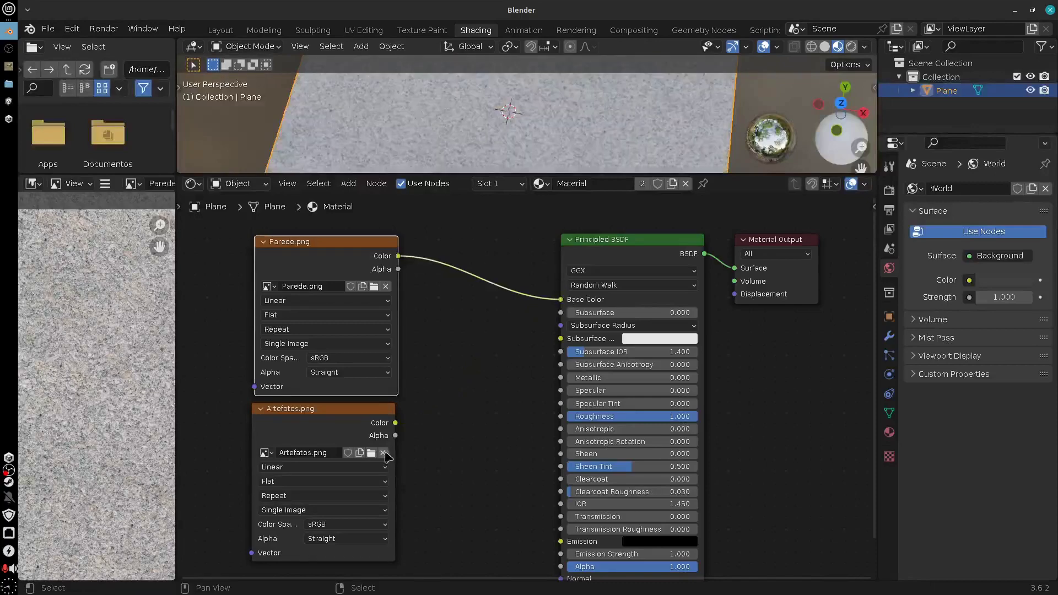
Move both image texture nodes farther from the Principled BSDF, and sketch and erase a box labelled "Blend" in the gap
drag(361, 238, 350, 230)
drag(323, 407, 292, 403)
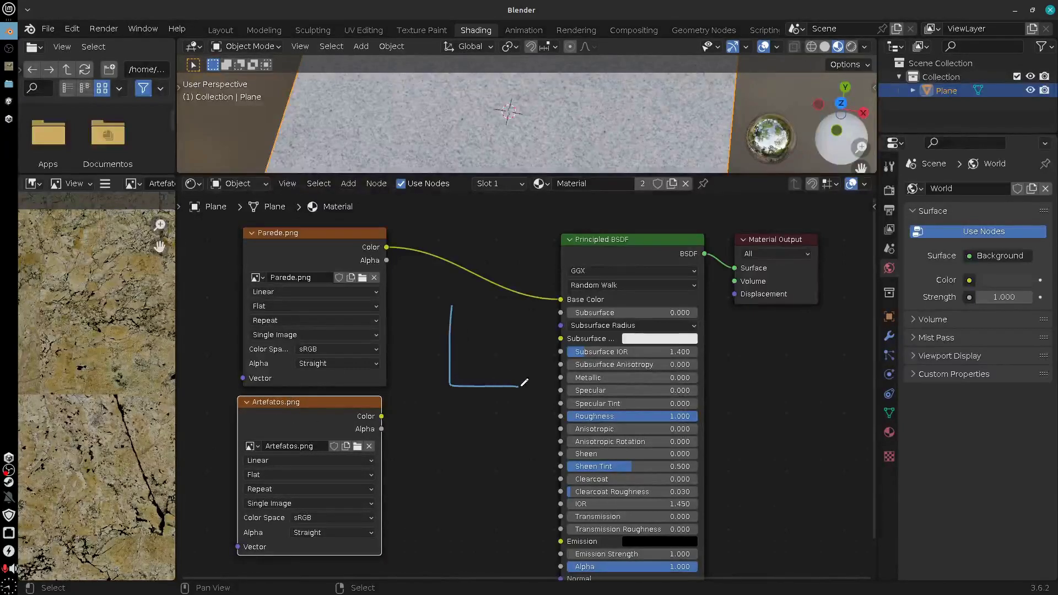
mouse_move(524, 382)
mouse_down()
mouse_move(531, 300)
mouse_move(453, 320)
mouse_up()
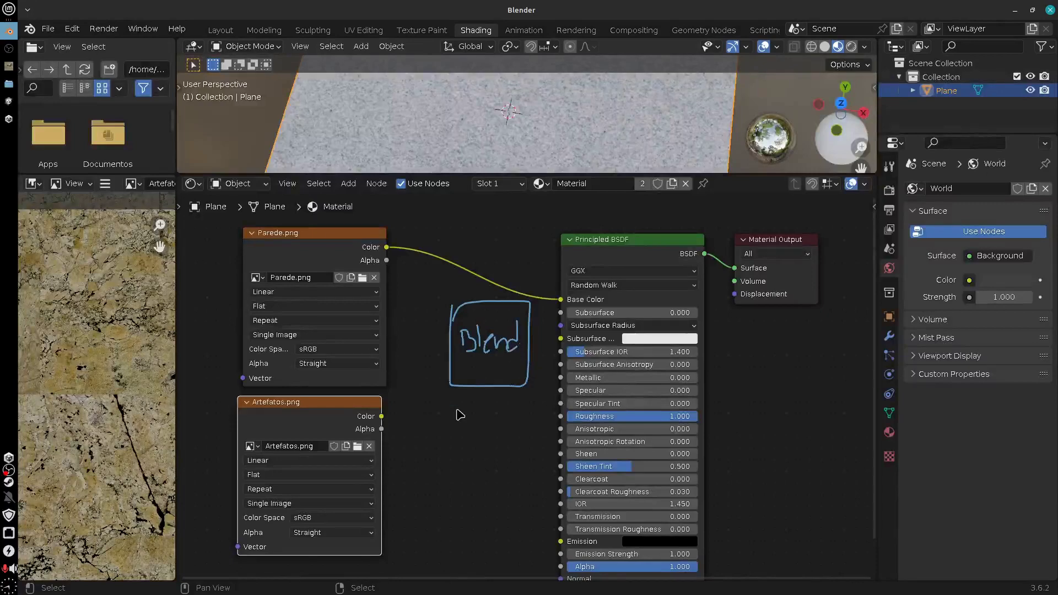
mouse_move(476, 366)
ctrl+mouse_down()
mouse_move(521, 339)
mouse_move(516, 300)
ctrl+mouse_up()
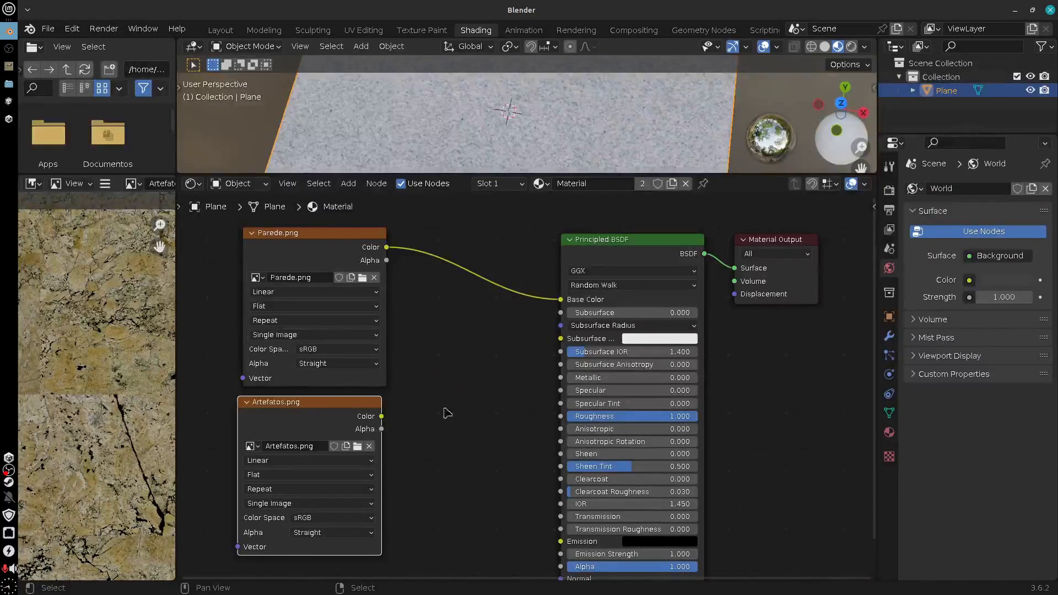
Add a Mix Color node between the image texture nodes and the Principled BSDF
drag(315, 411, 317, 411)
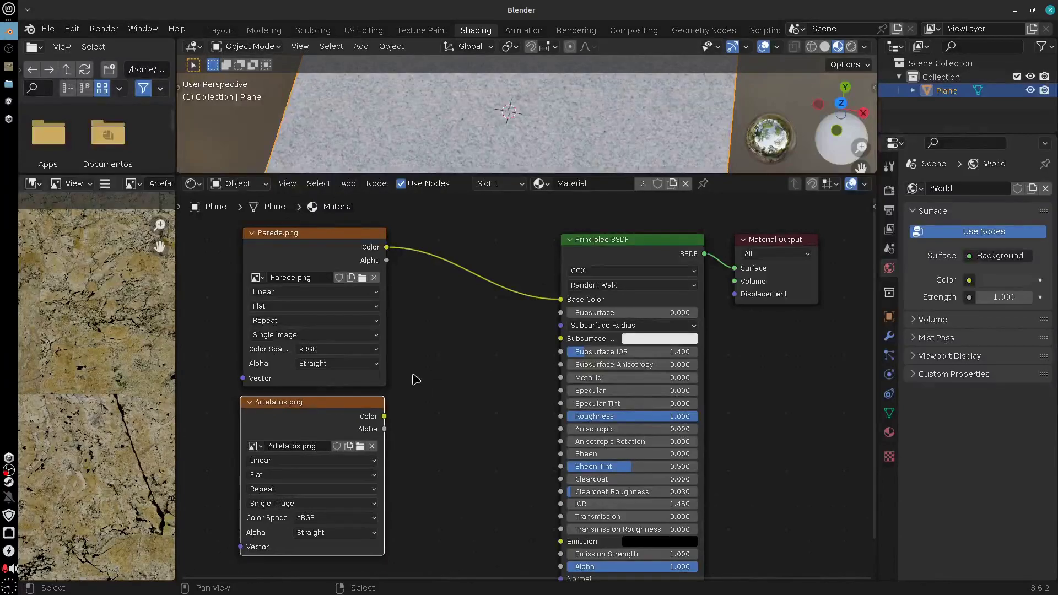
key(shift+a)
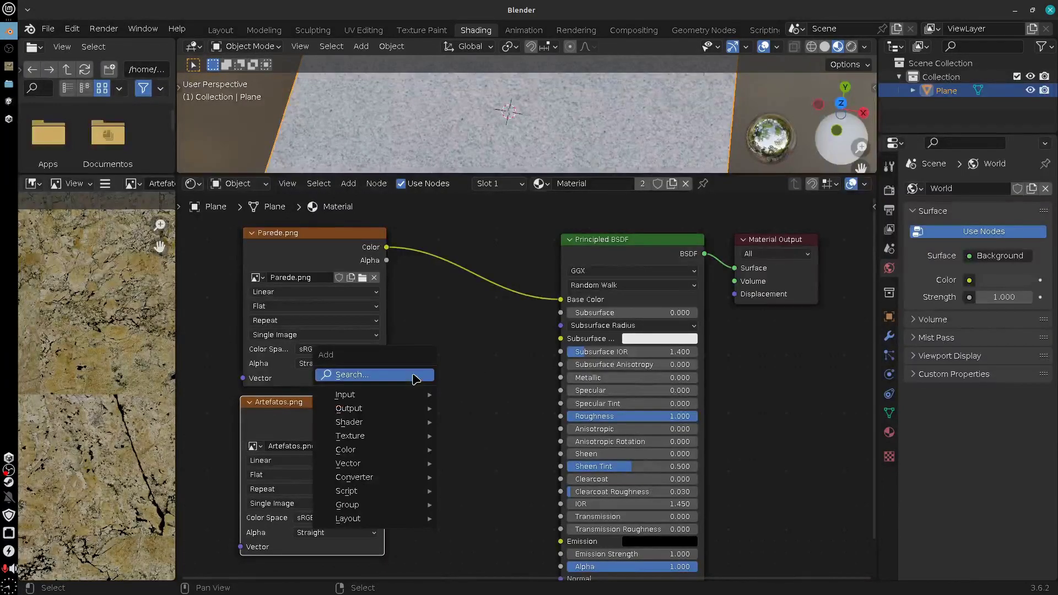
mouse_move(336, 455)
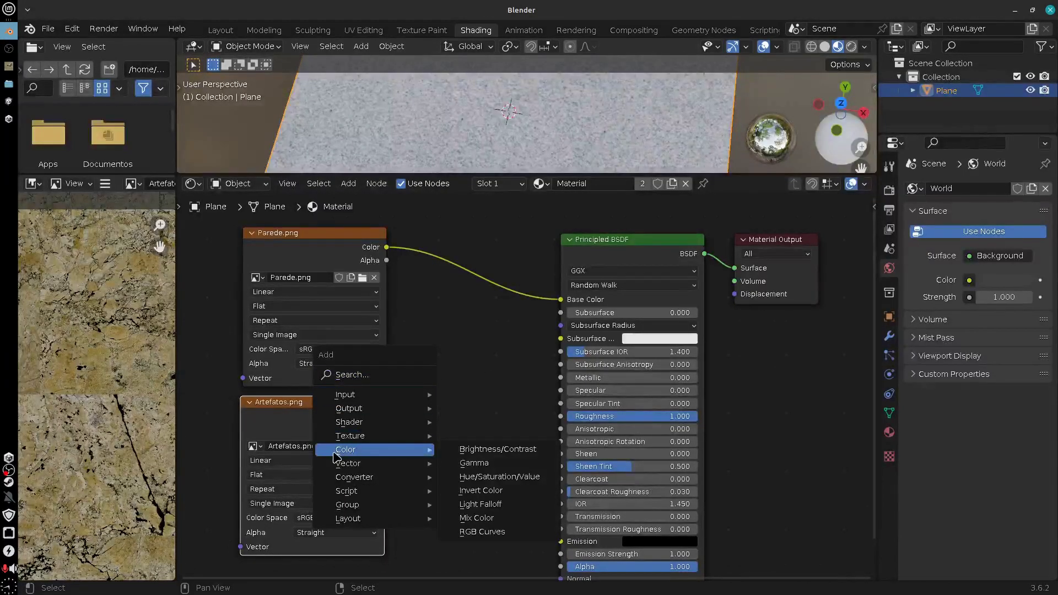
click(480, 518)
click(435, 347)
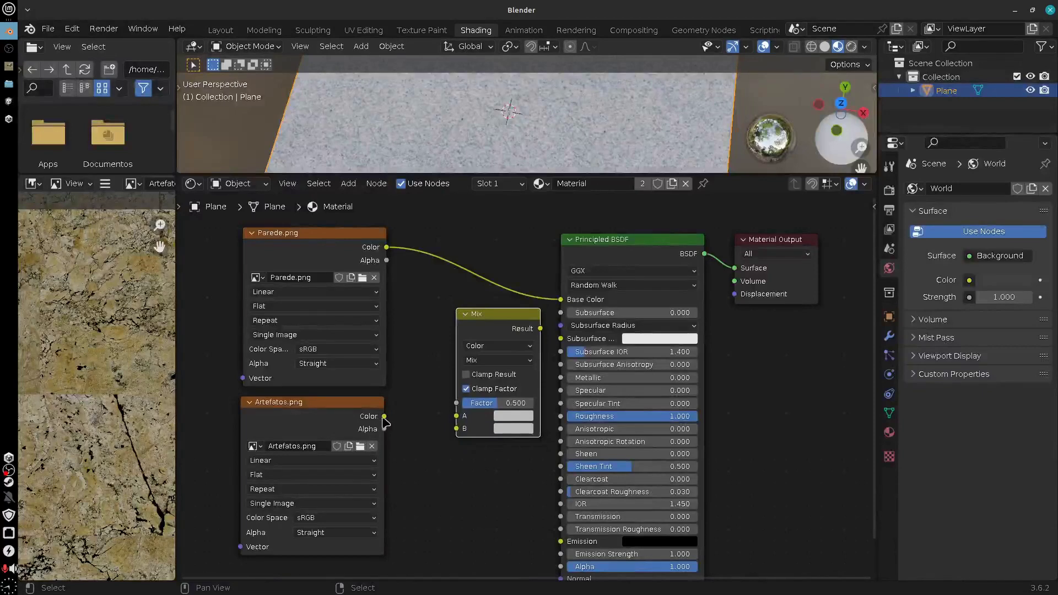
Connect Parede.png's Color to the Mix node's A input instead of Base Color and Artefatos.png's Color to B, and raise the Mix node
drag(385, 416, 467, 437)
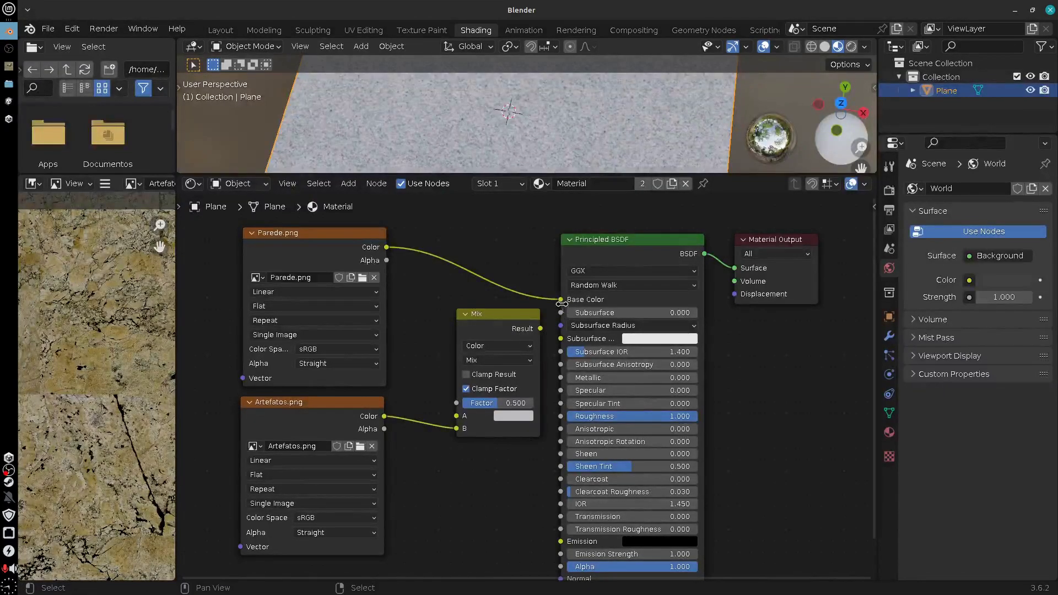
drag(561, 303, 447, 386)
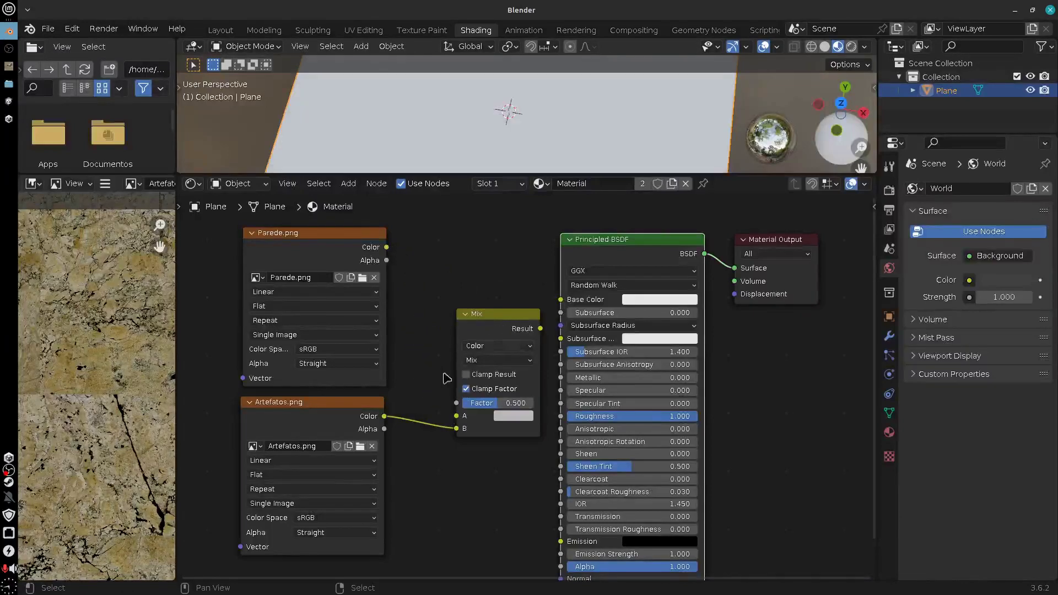
drag(386, 247, 457, 416)
drag(515, 317, 492, 264)
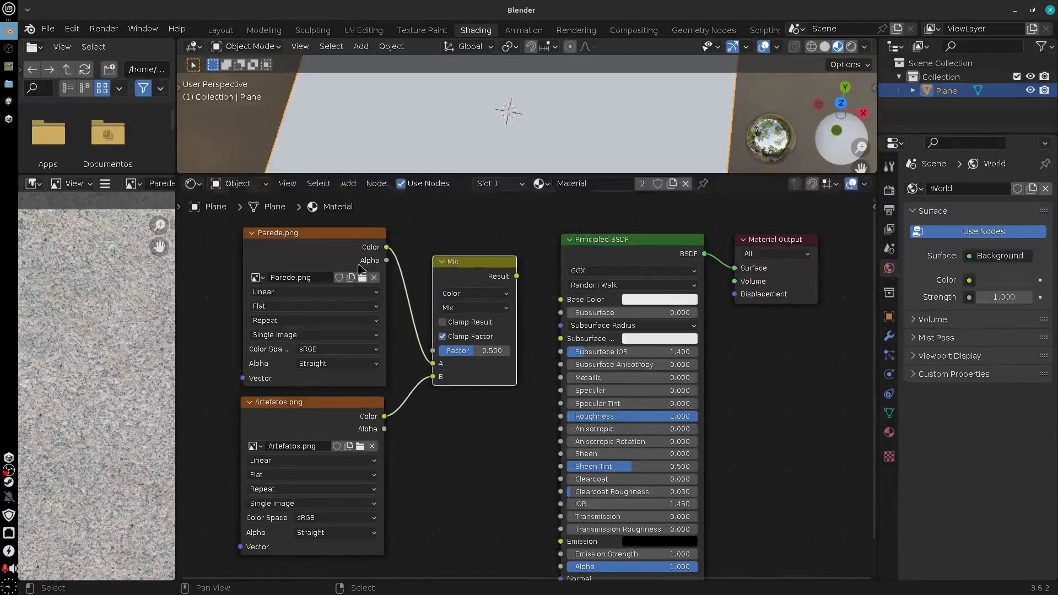
Compare the full Parede.png and Artefatos.png images in the image editor by selecting their nodes alternately
click(293, 406)
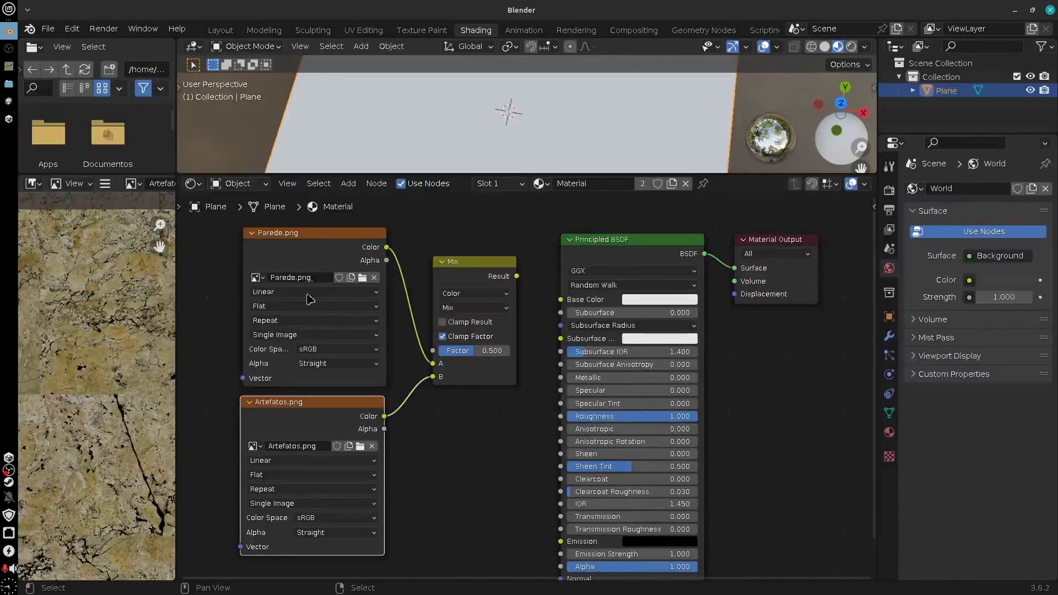
click(317, 253)
scroll(116, 378, down, 4)
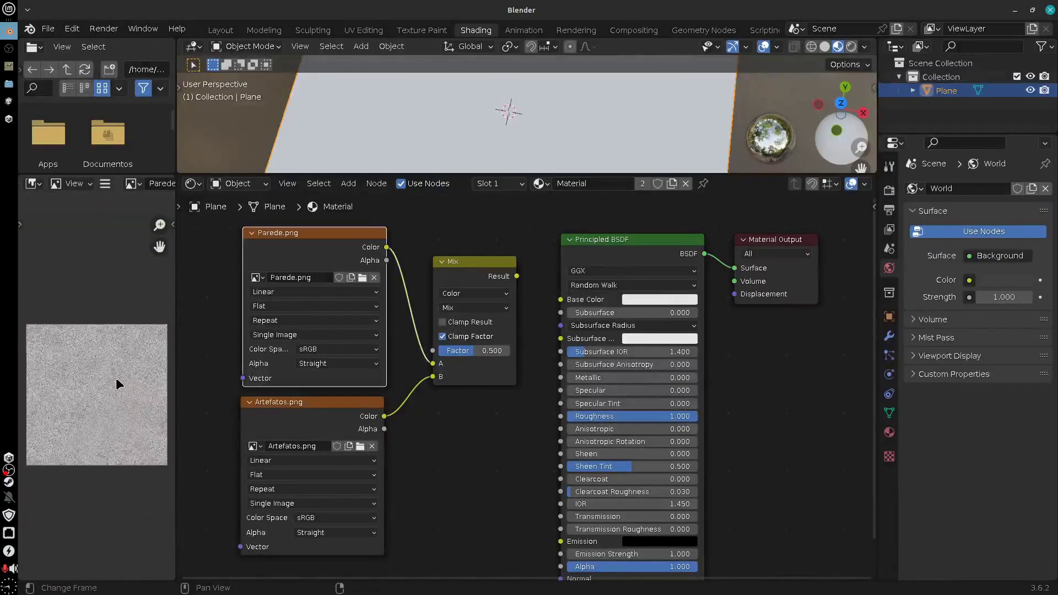
click(301, 419)
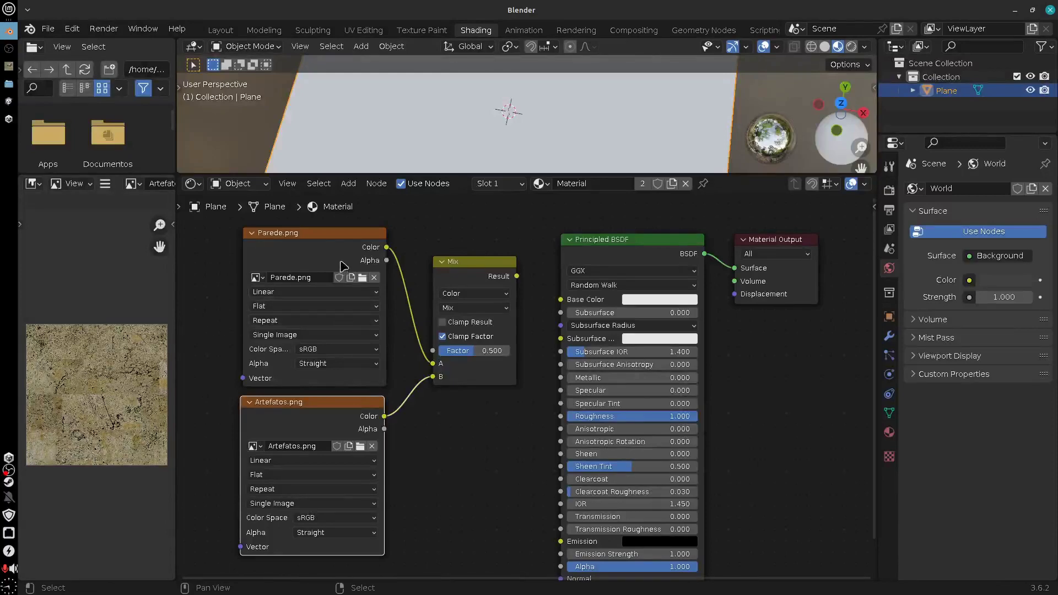
click(327, 328)
click(321, 419)
Shift the Mix node slightly toward the textures and connect its Result to the Principled BSDF's Base Color
drag(479, 266, 464, 265)
scroll(519, 313, up, 3)
middle_drag(519, 313, 585, 370)
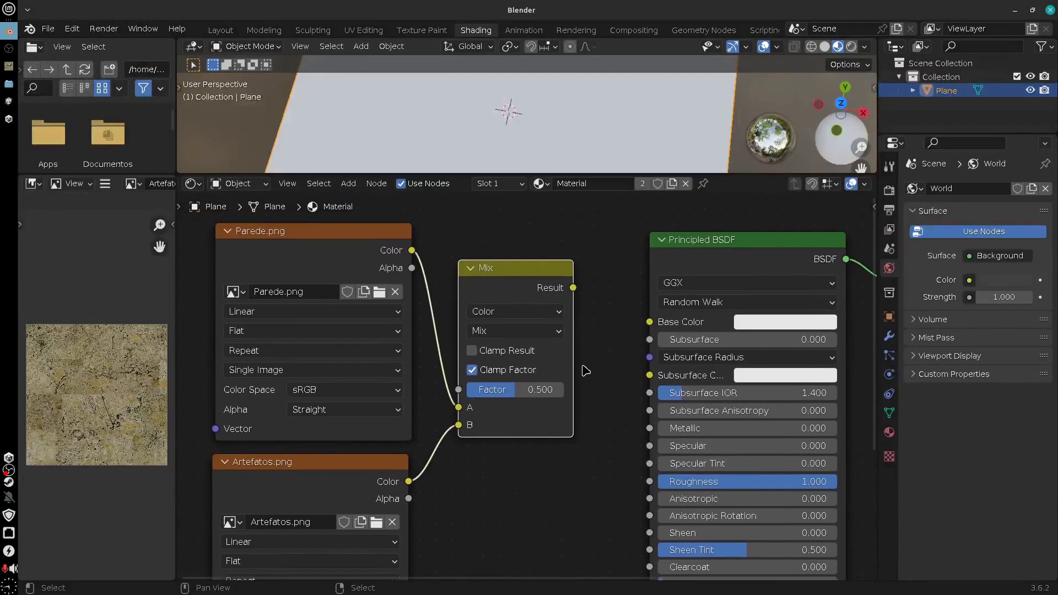
drag(573, 288, 650, 322)
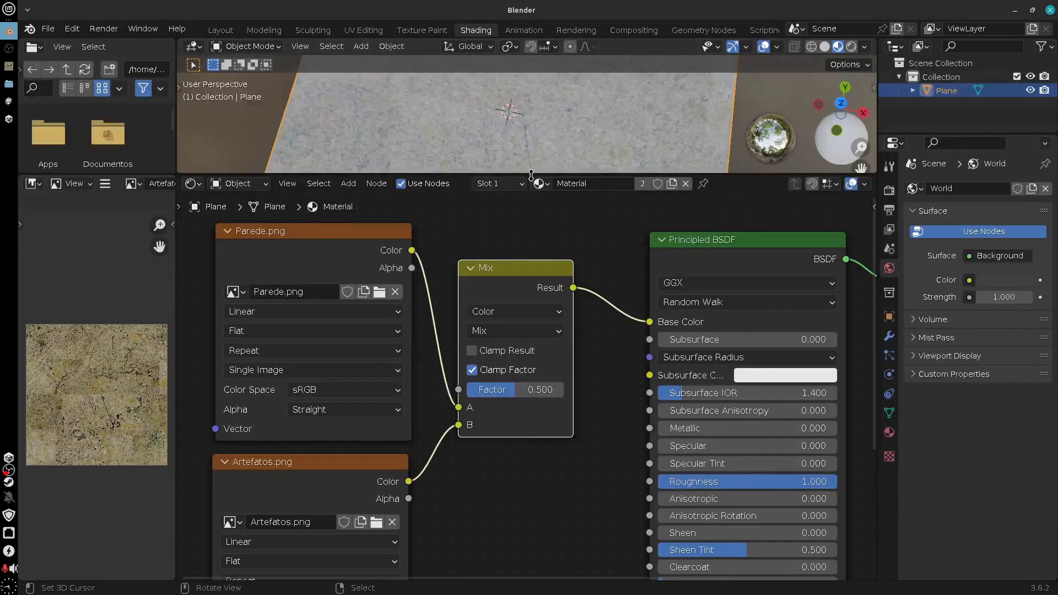
Enlarge the 3D viewport over the plane and set the Mix node's Factor to 1.000
drag(531, 175, 536, 239)
middle_drag(535, 239, 534, 190)
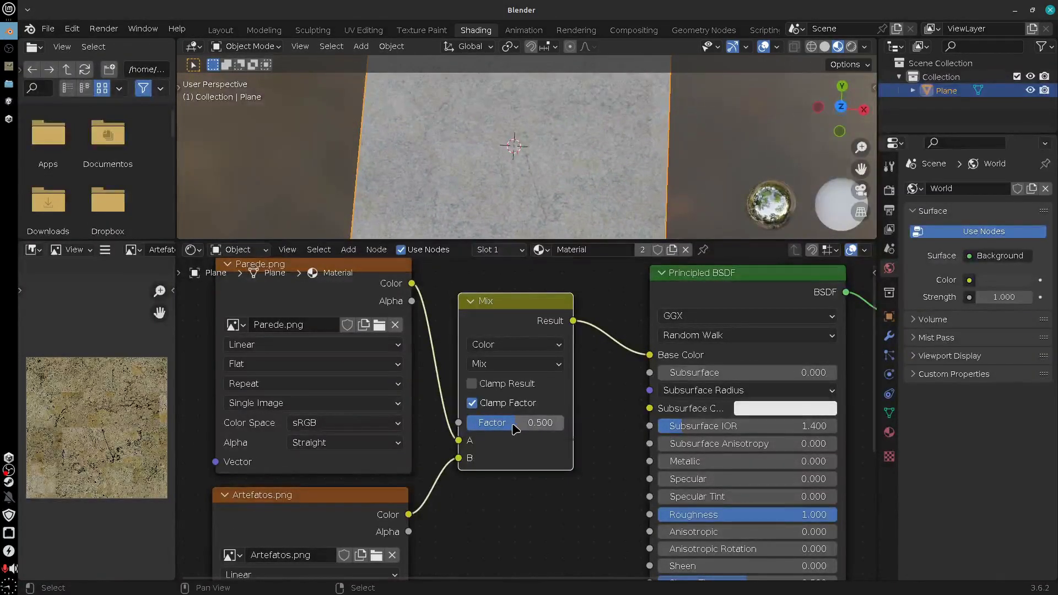
drag(516, 429, 546, 438)
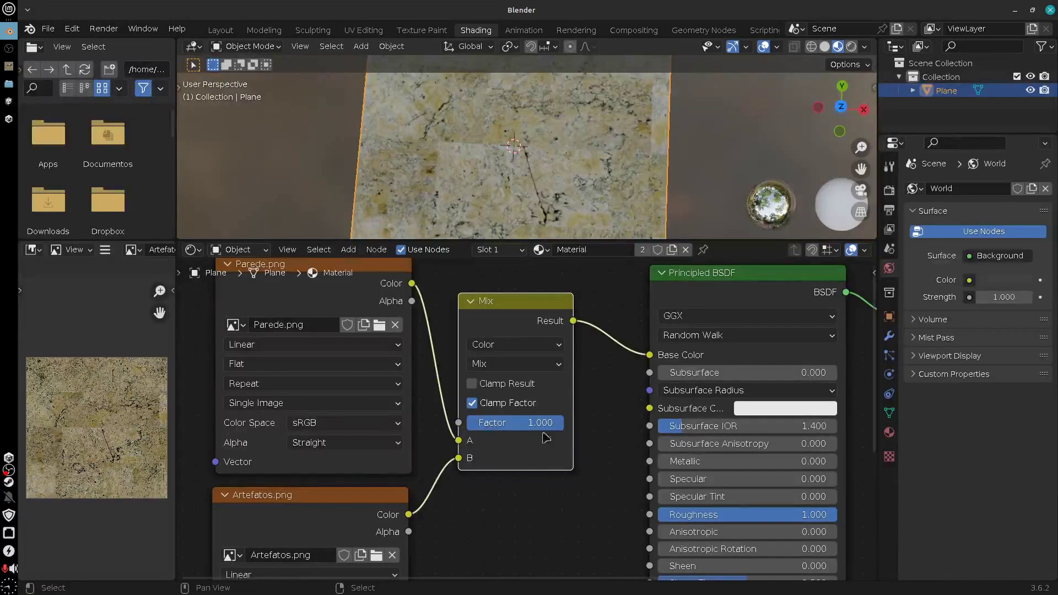
Add a Texture Coordinate node with its UV output linked to the Parede.png node's Vector input
scroll(475, 469, down, 2)
mouse_move(461, 452)
middle_down()
mouse_move(480, 466)
mouse_move(508, 455)
mouse_move(509, 425)
mouse_move(509, 441)
mouse_move(463, 461)
middle_up()
middle_drag(249, 453, 353, 434)
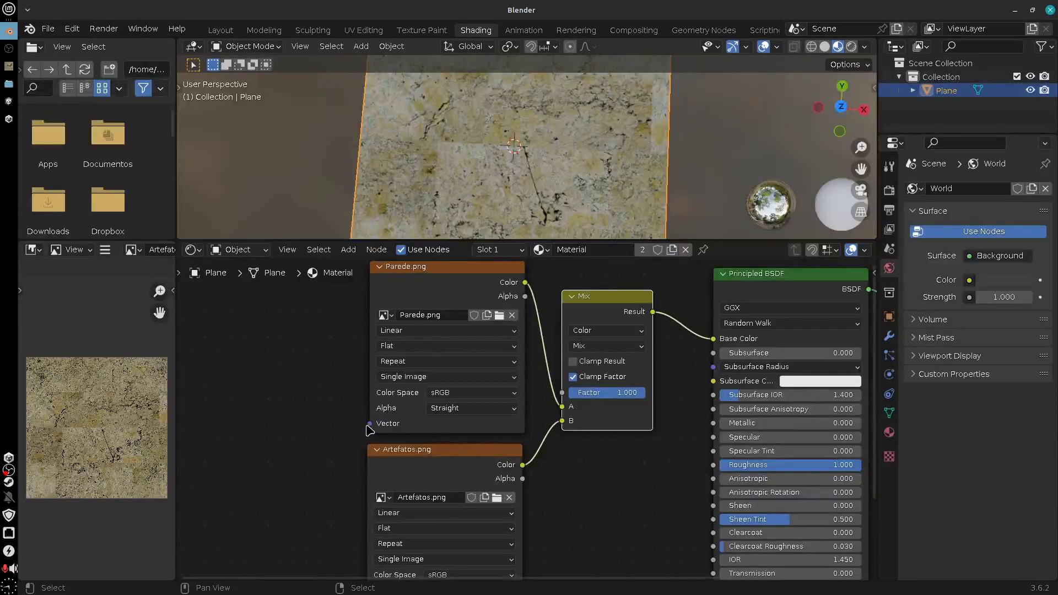
drag(369, 424, 290, 359)
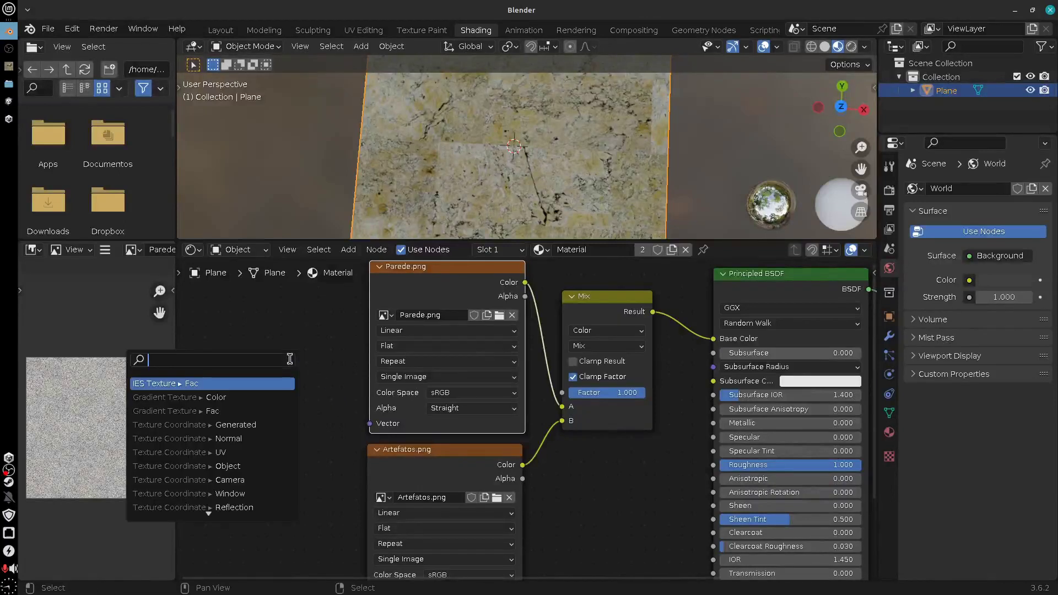
text(uv)
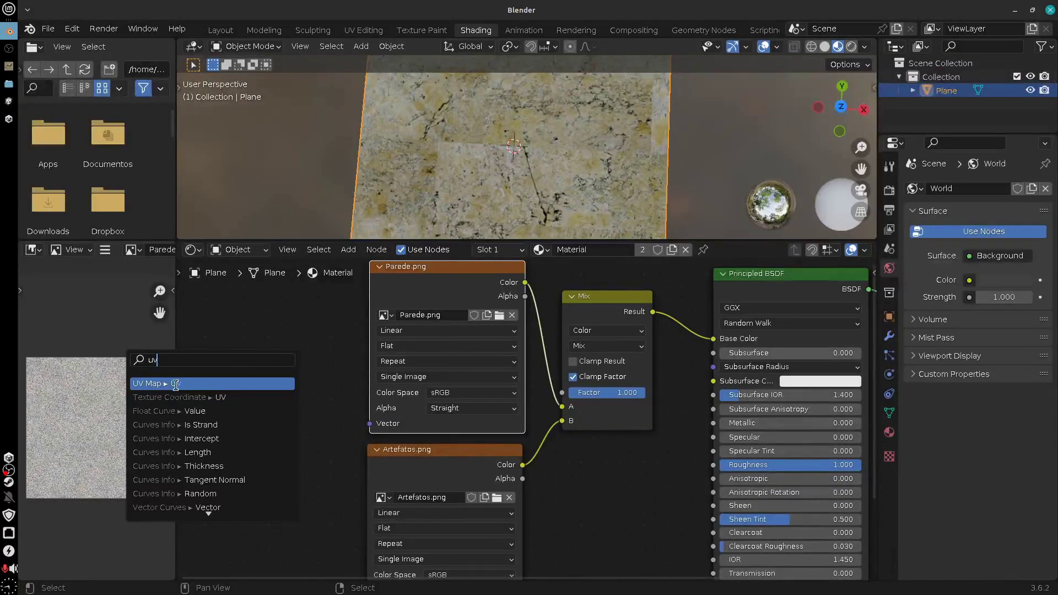
click(215, 396)
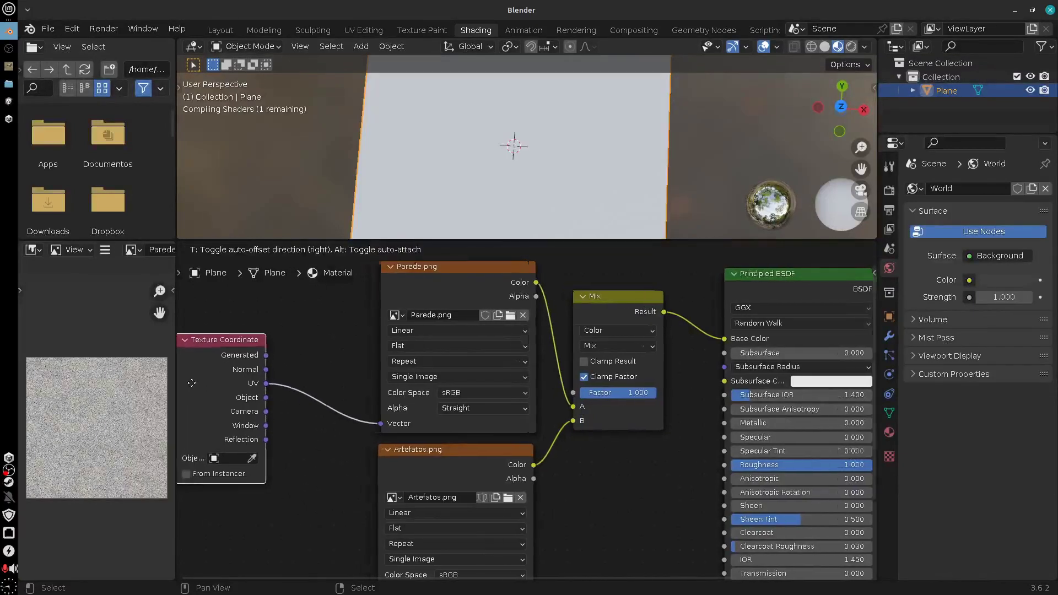
click(306, 417)
middle_drag(305, 417, 358, 373)
Connect the Texture Coordinate's UV output to the Artefatos.png node's Vector and place the Texture Coordinate node closer to both textures
scroll(357, 373, down, 1)
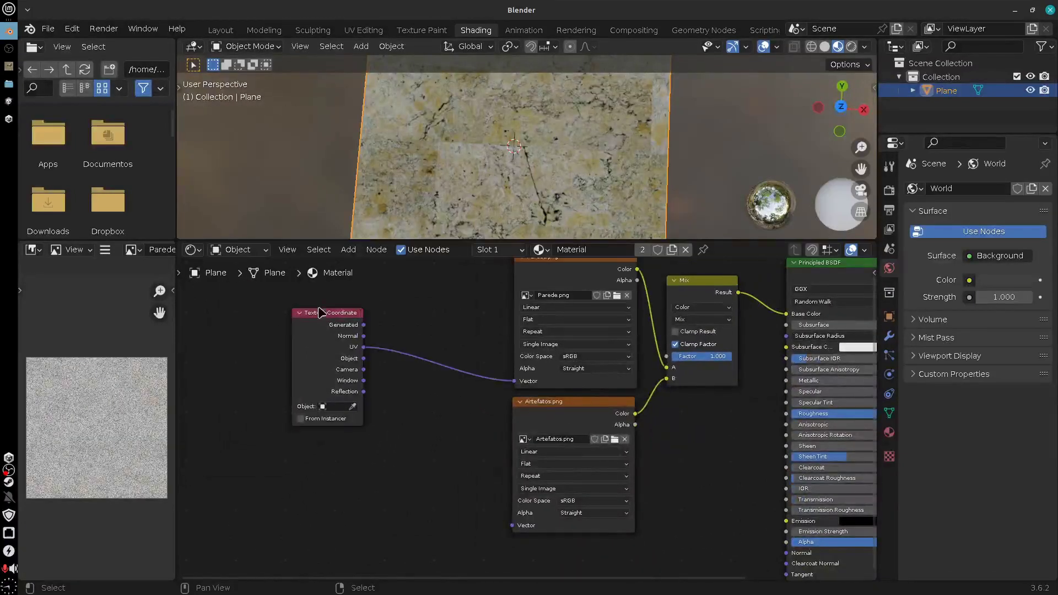
drag(313, 319, 305, 373)
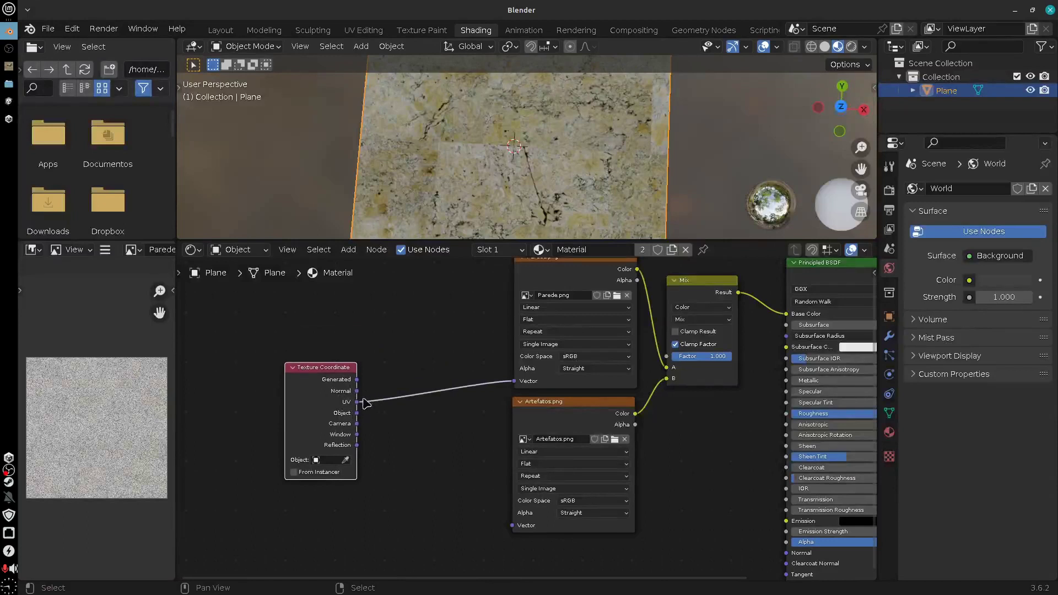
drag(365, 404, 512, 525)
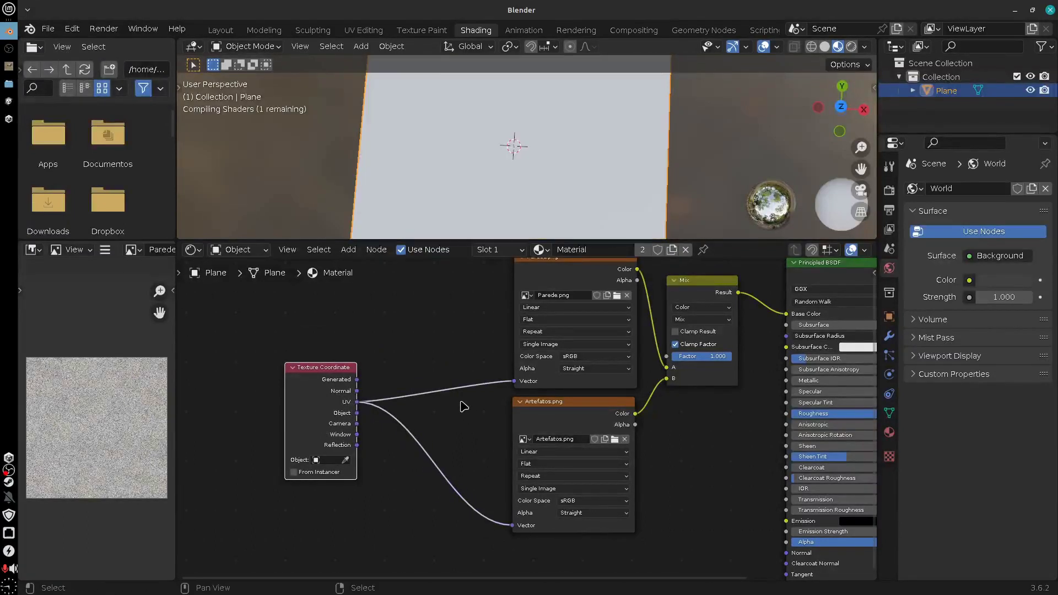
drag(325, 369, 369, 406)
middle_drag(469, 457, 342, 513)
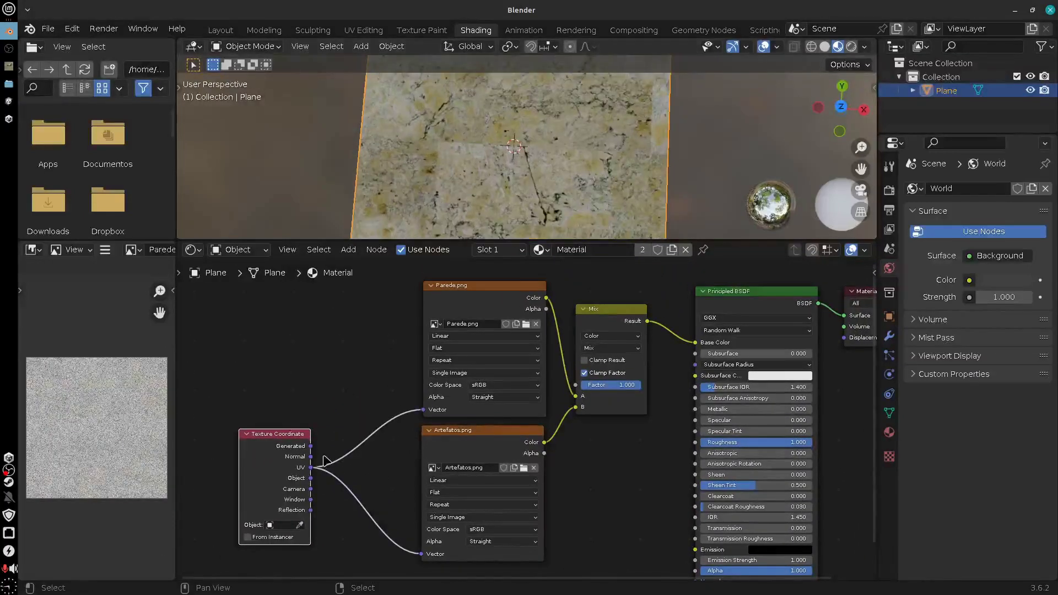
scroll(510, 164, down, 2)
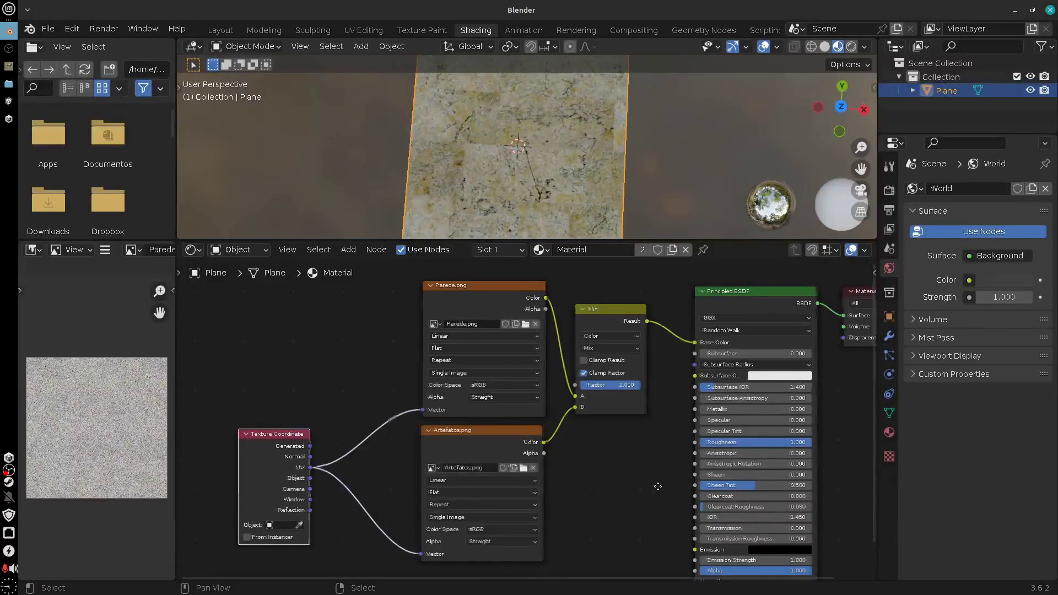
Make the 3D viewport taller above the node editor and sweep the Mix node's Factor, ending at 1.000
middle_drag(654, 491, 585, 518)
scroll(591, 179, up, 3)
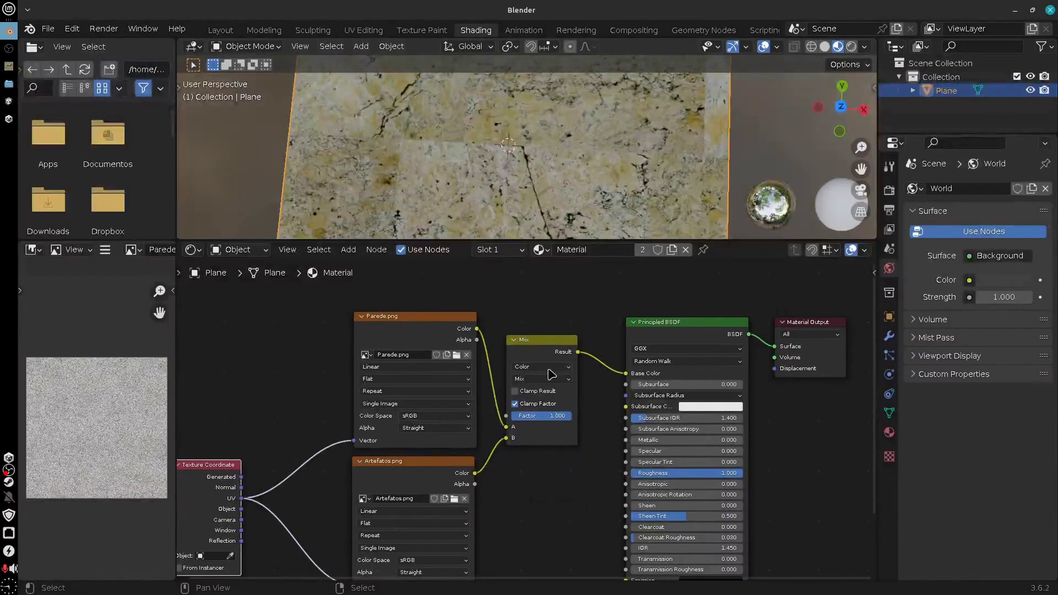
scroll(545, 232, up, 2)
drag(544, 241, 543, 329)
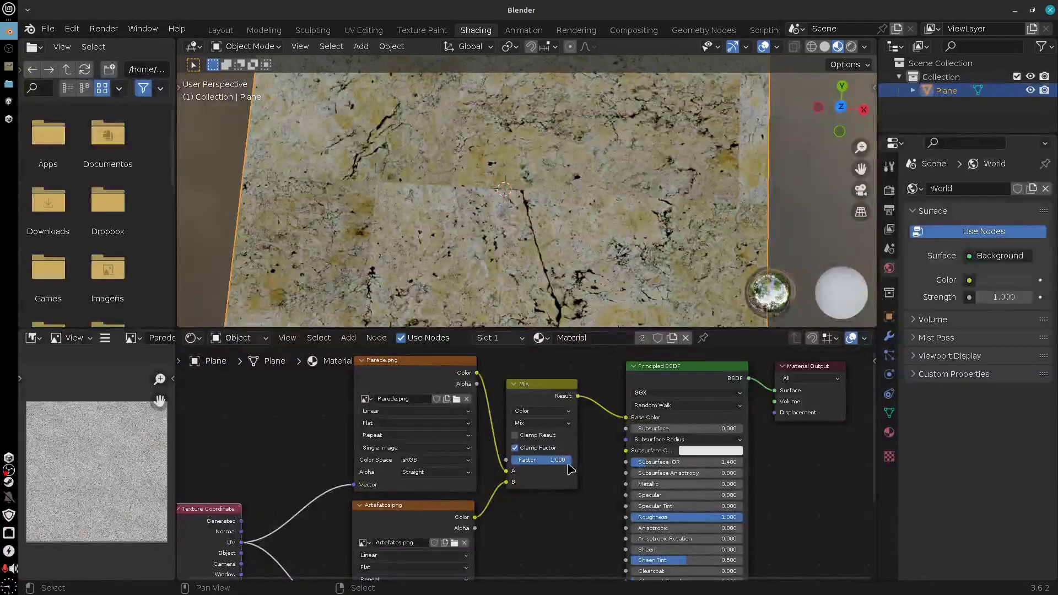
mouse_move(568, 461)
mouse_down()
mouse_move(513, 460)
mouse_move(570, 460)
mouse_up()
Try the Multiply blend mode on the Mix node and vary its Factor, ending at 1.000
scroll(557, 449, up, 4)
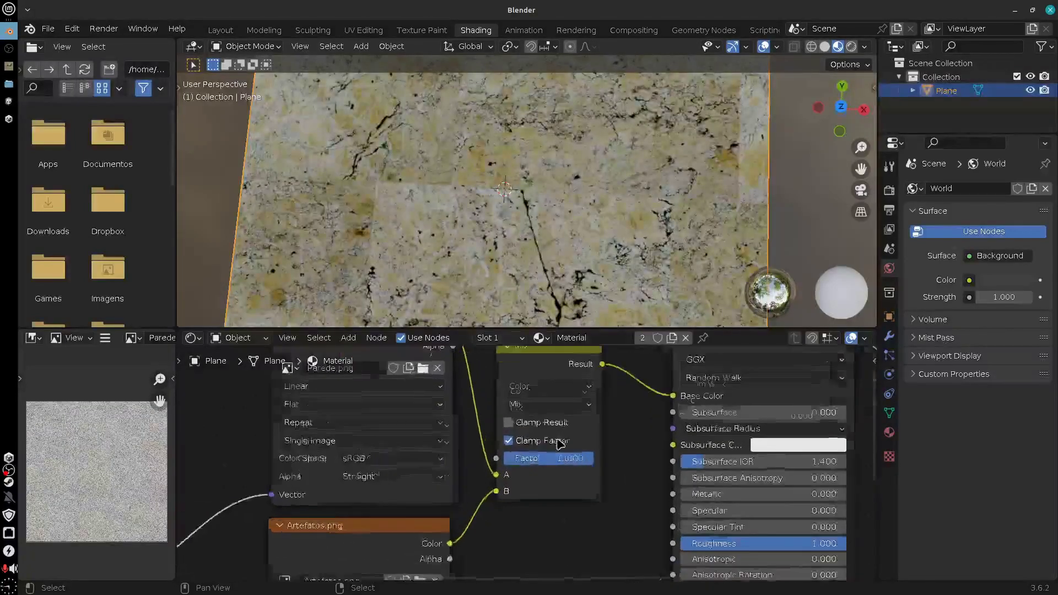
click(570, 435)
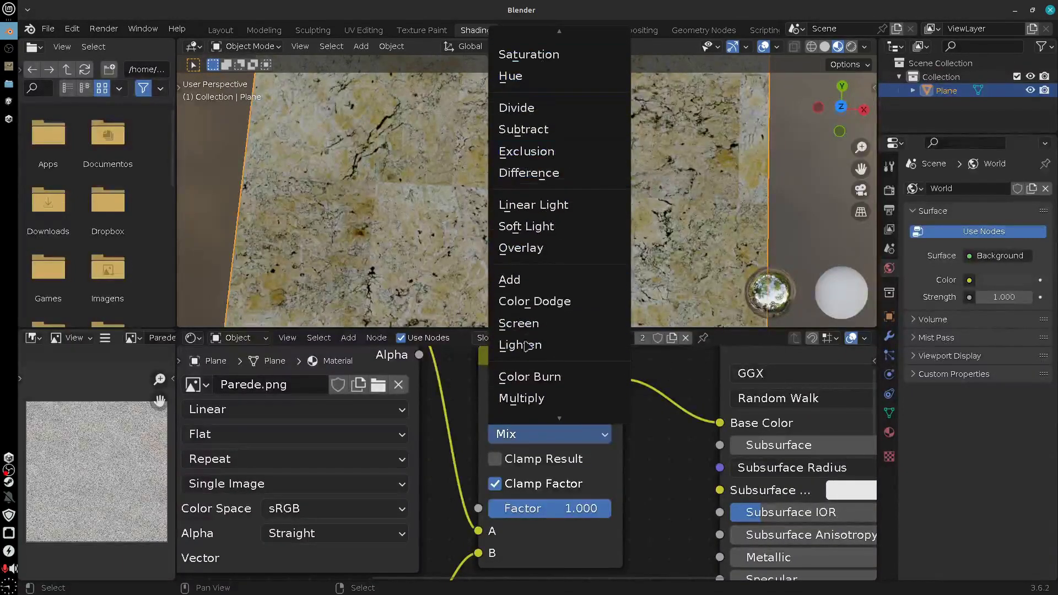
click(528, 359)
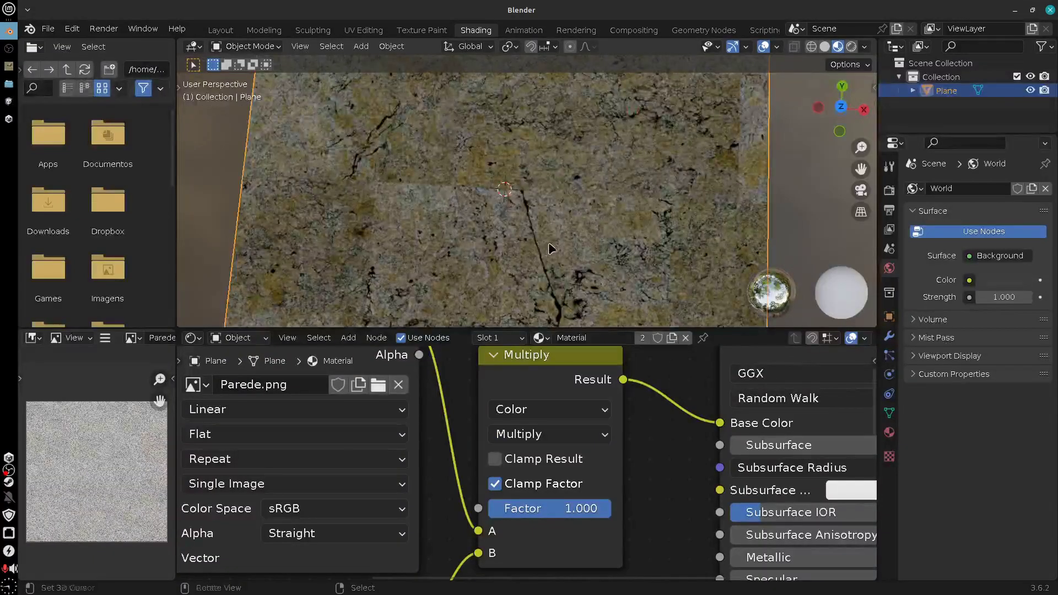
middle_drag(551, 248, 561, 214)
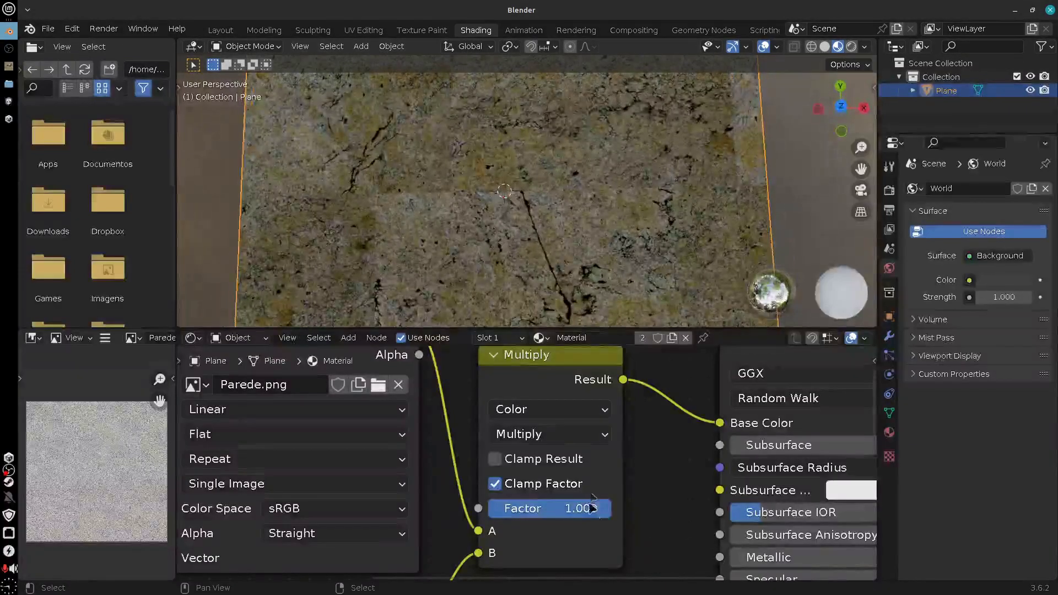
mouse_move(591, 507)
mouse_down()
mouse_move(480, 508)
mouse_move(604, 507)
mouse_up()
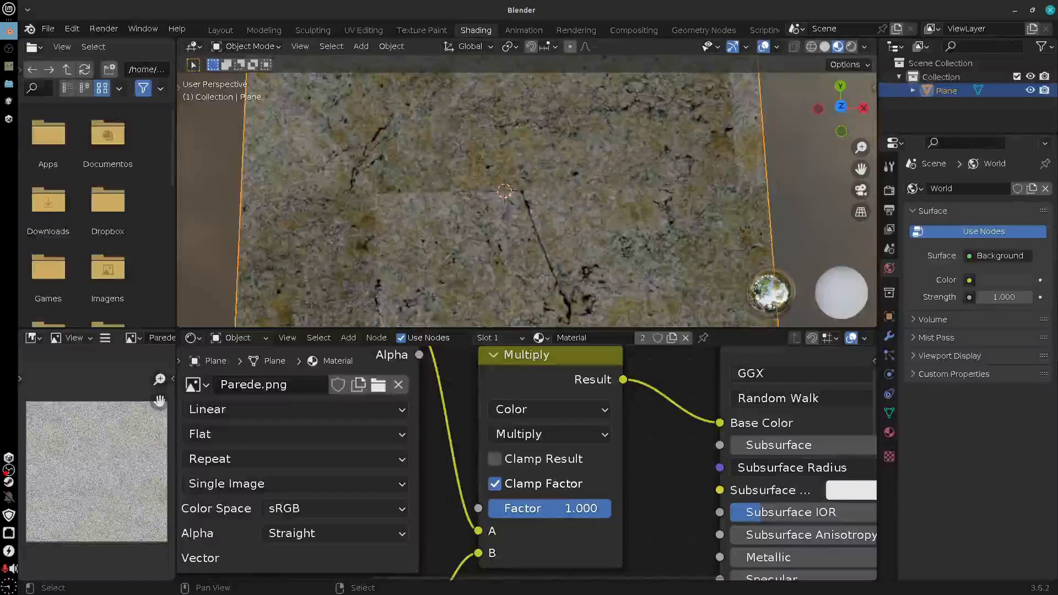
Try the Add blend mode on the Mix node and vary its Factor, ending at 1.000
click(589, 440)
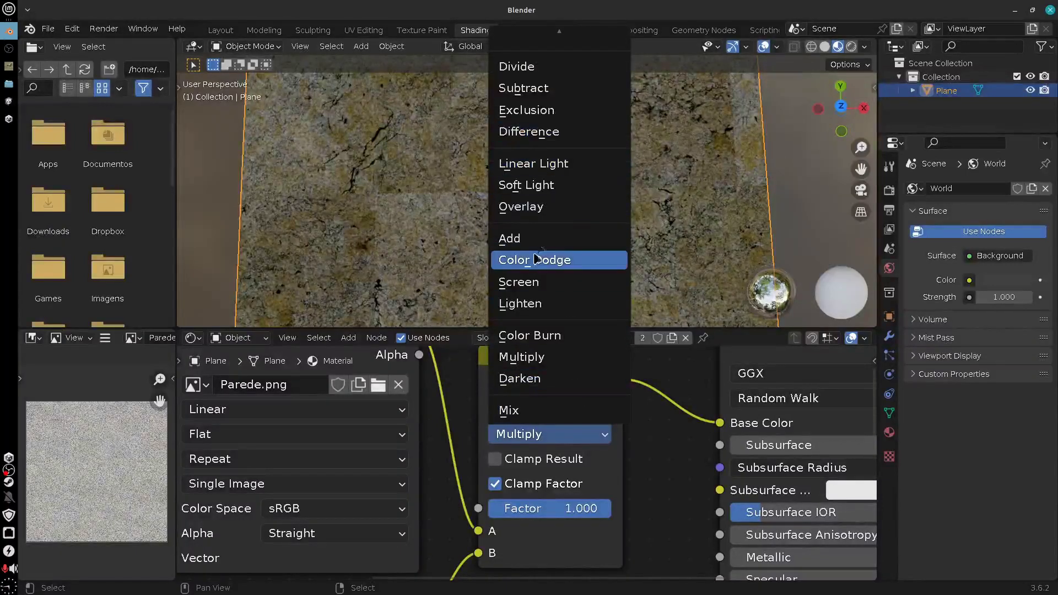
click(540, 240)
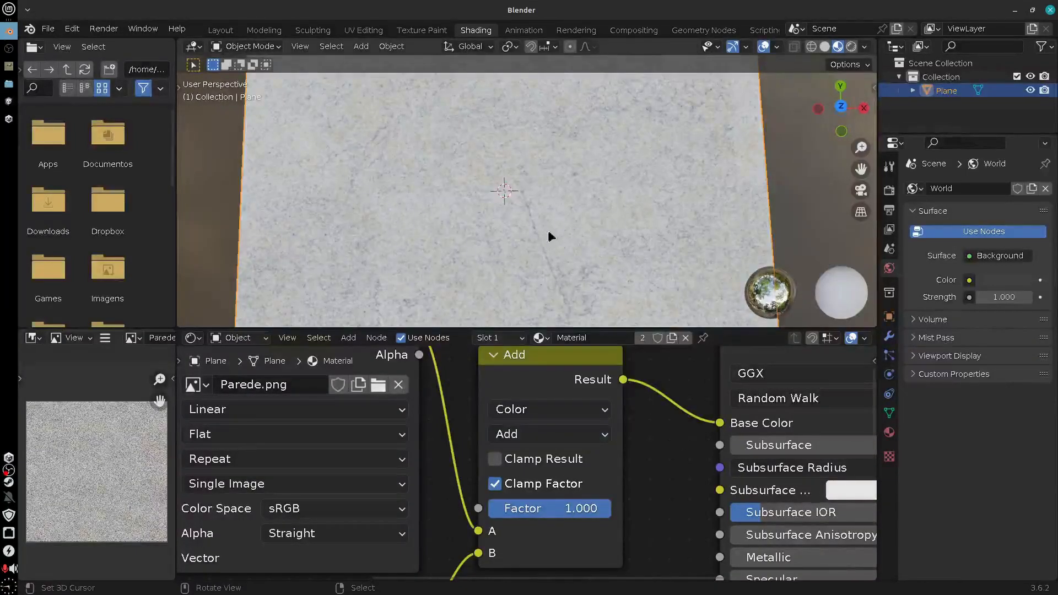
mouse_move(606, 509)
mouse_down()
mouse_move(507, 508)
mouse_move(611, 508)
mouse_up()
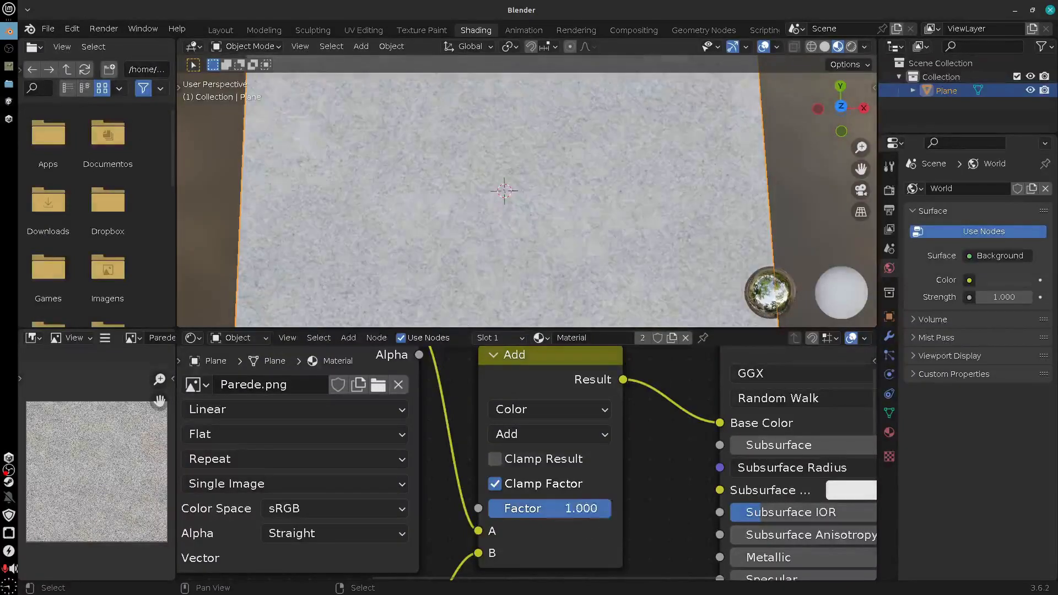
Set the Mix node's blend mode to Overlay and sweep its Factor, ending at 1.000
click(565, 435)
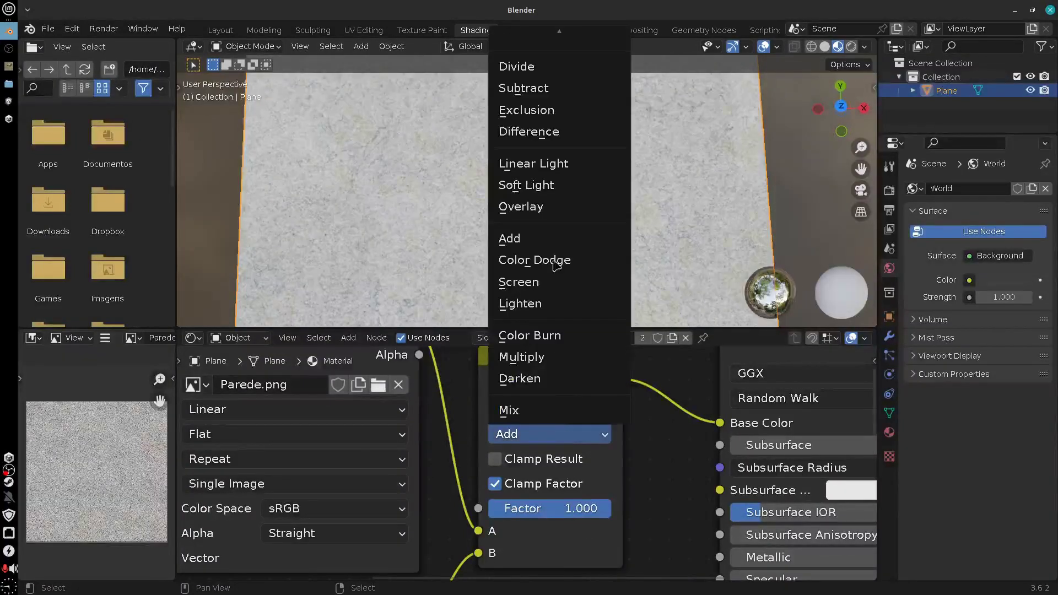
click(550, 208)
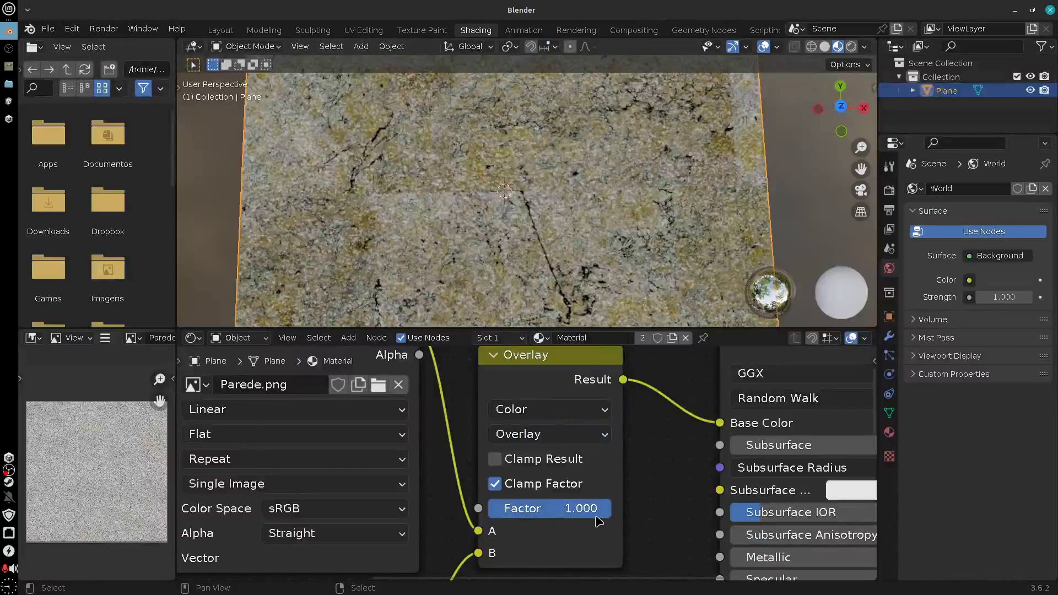
mouse_move(592, 508)
mouse_down()
mouse_move(546, 508)
mouse_move(611, 508)
mouse_up()
Enlarge the node editor area and show its sidebar with the Overlay node's Properties expanded
scroll(664, 520, down, 1)
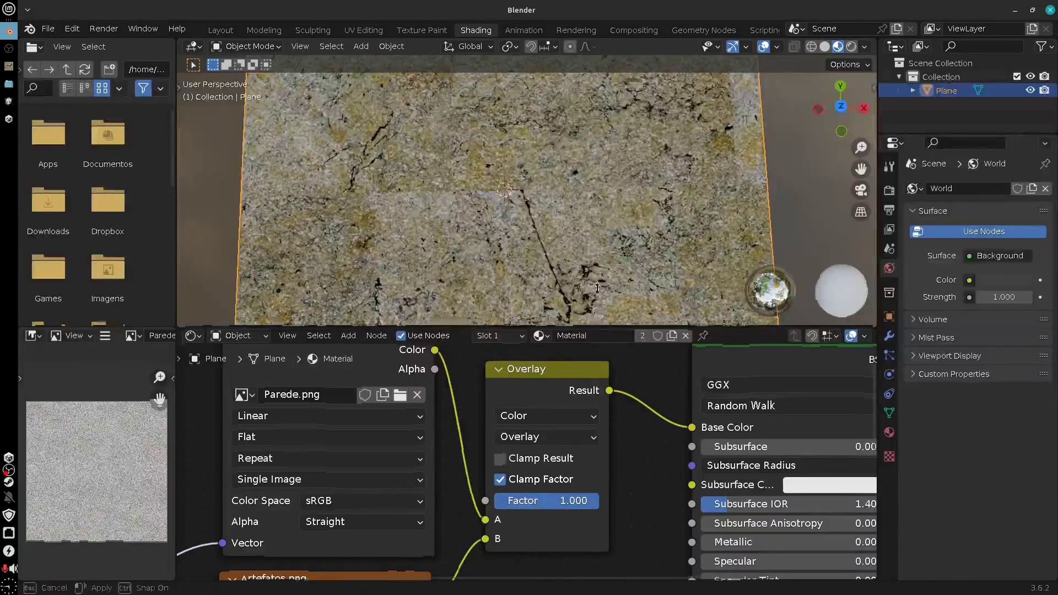
drag(595, 325, 594, 273)
drag(175, 350, 103, 347)
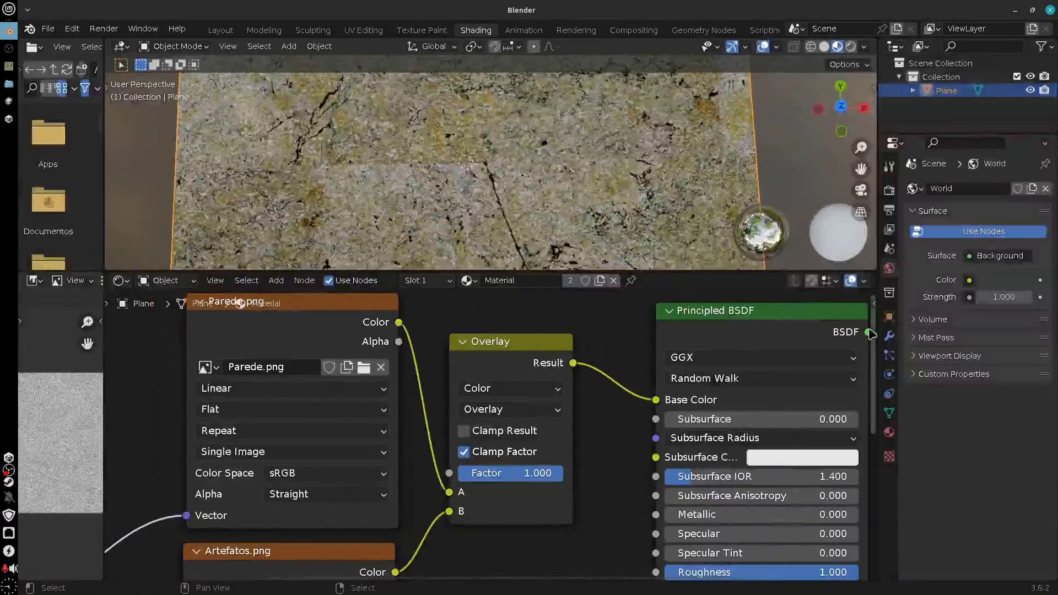
key(n)
click(373, 352)
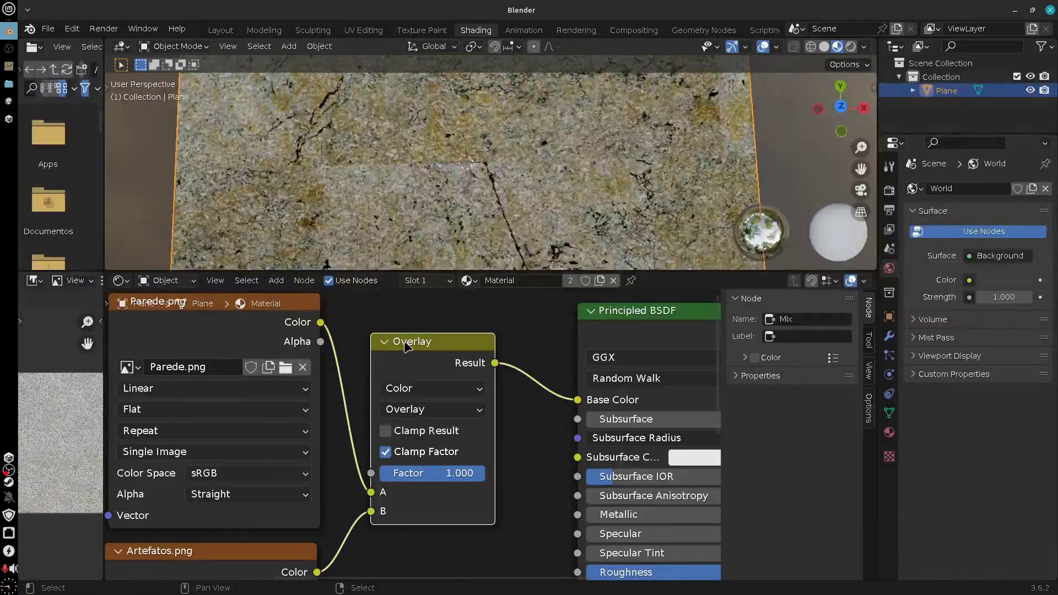
click(741, 376)
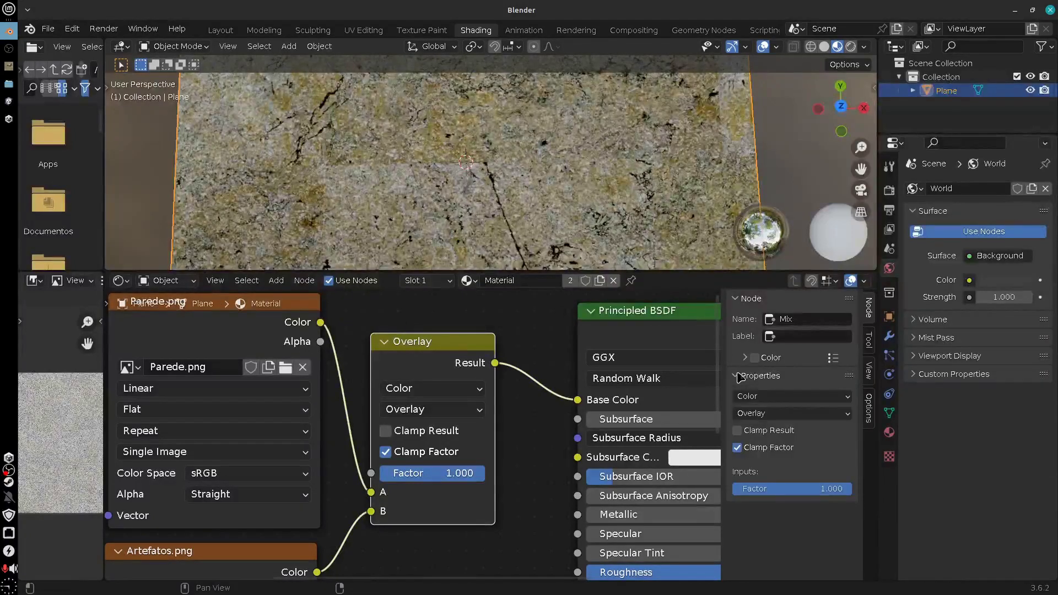
Inspect the sidebar properties of the Principled BSDF, Overlay and Parede.png nodes one after another
click(636, 312)
click(263, 328)
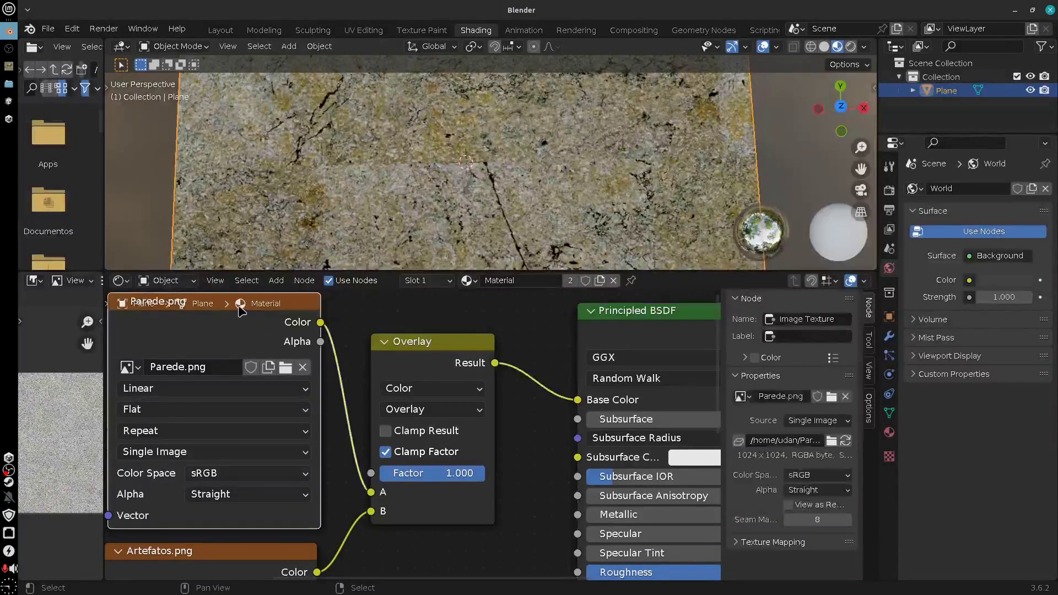
scroll(491, 437, down, 3)
scroll(586, 503, down, 2)
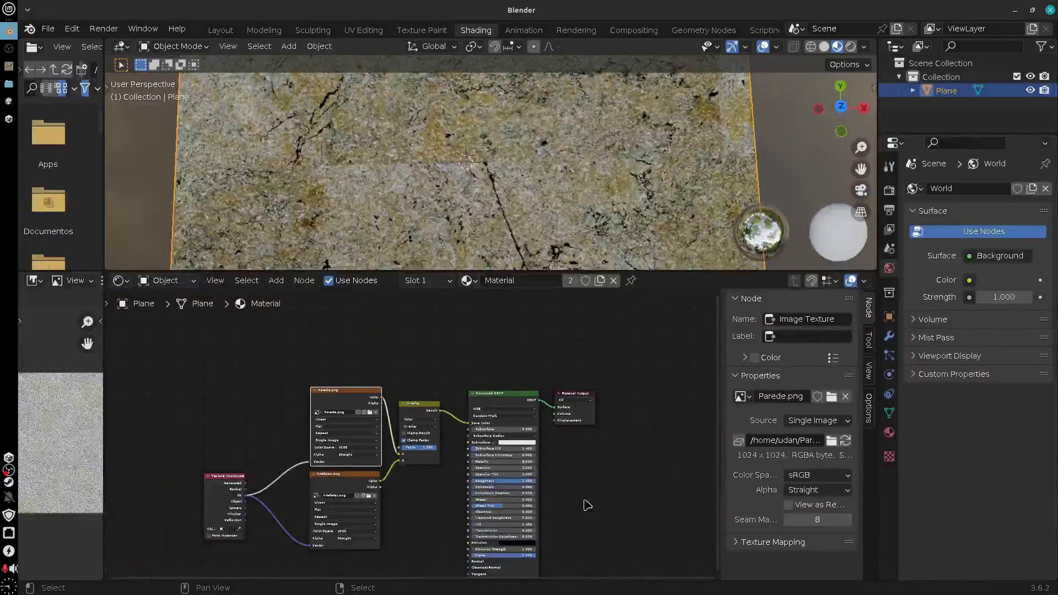
middle_drag(586, 503, 623, 449)
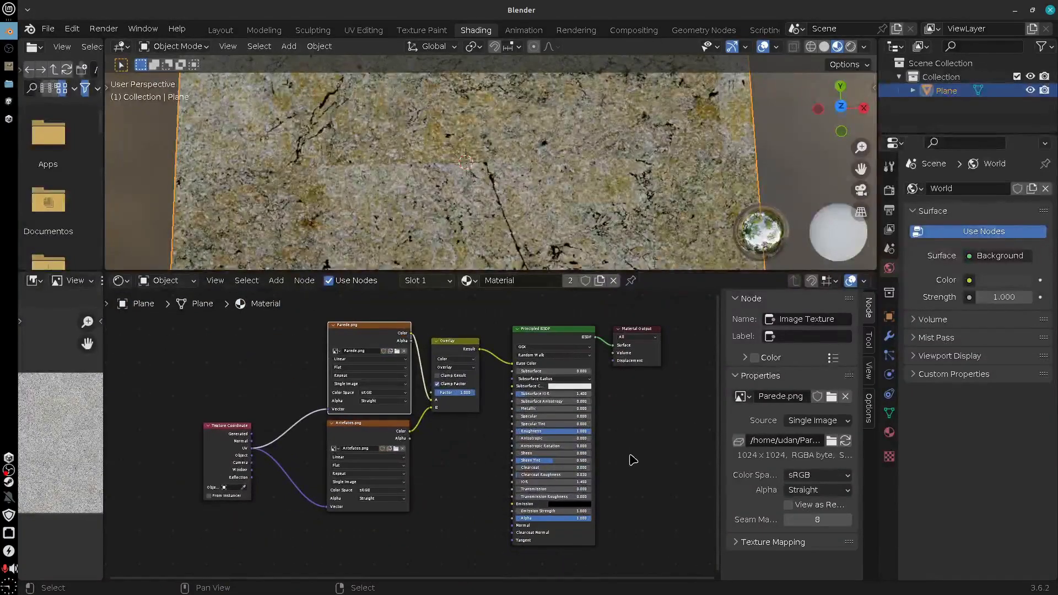
click(546, 333)
scroll(792, 436, down, 8)
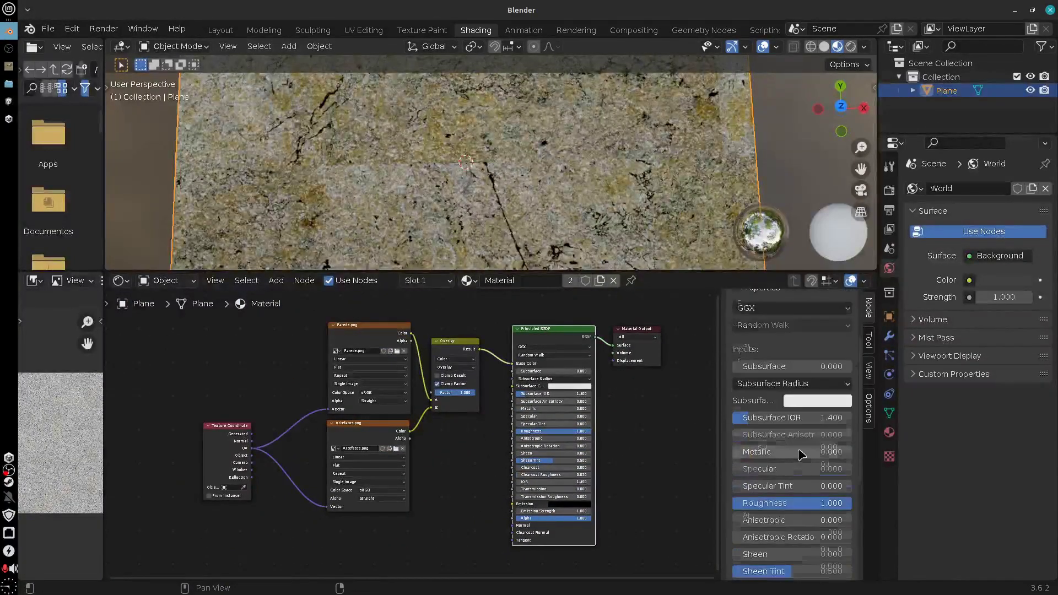
click(459, 339)
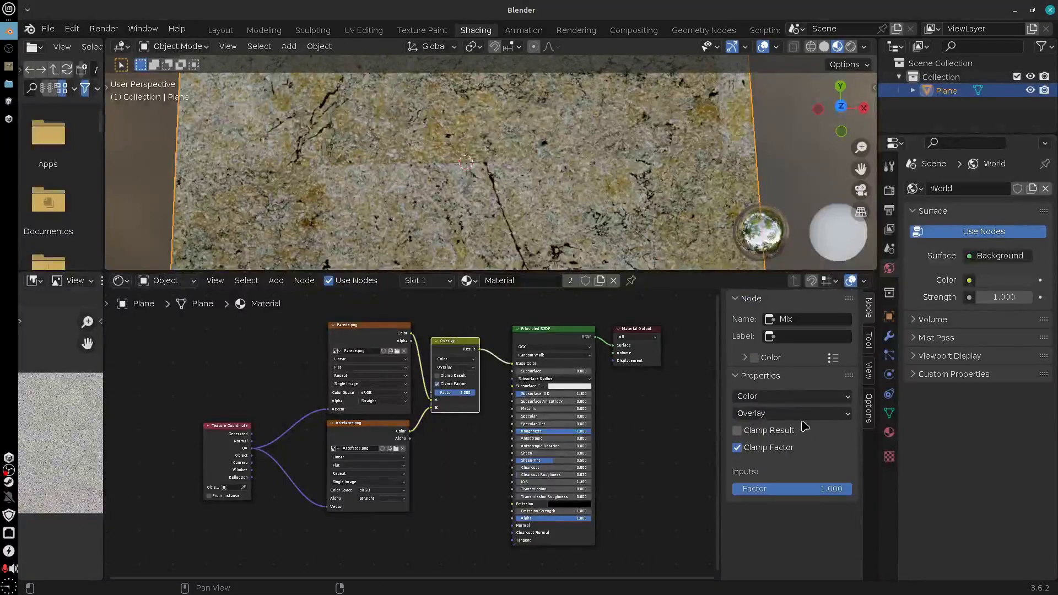
click(384, 328)
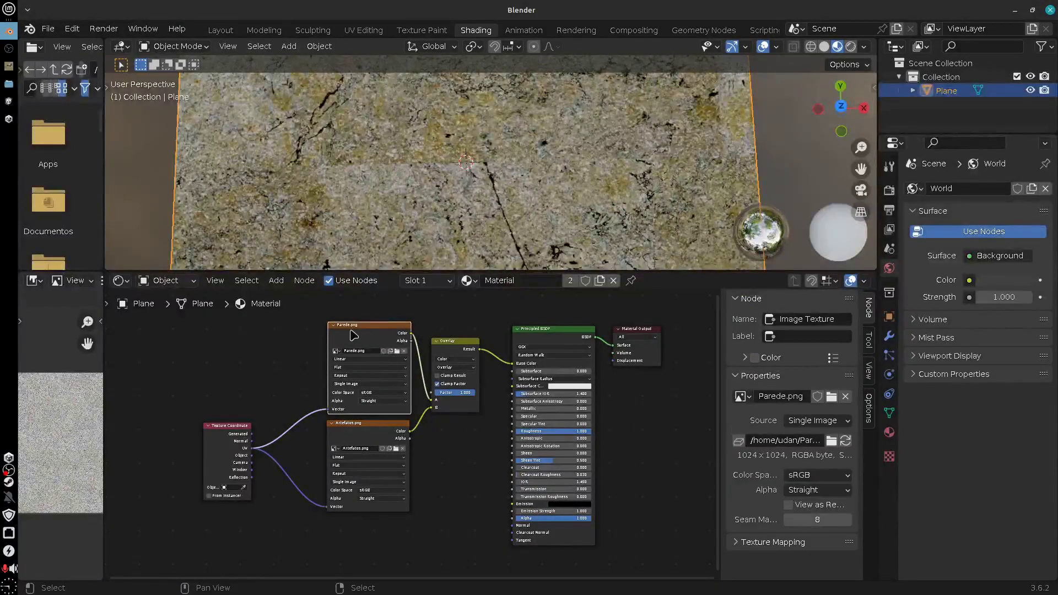
Collapse the Parede.png and Artefatos.png texture nodes and expand both again
click(333, 325)
click(332, 424)
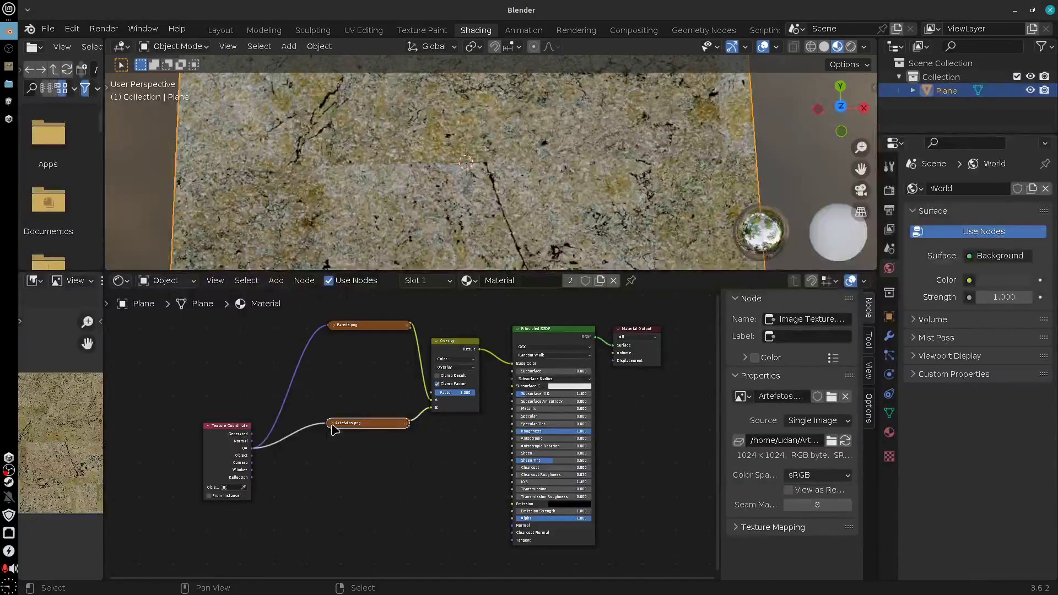
click(334, 424)
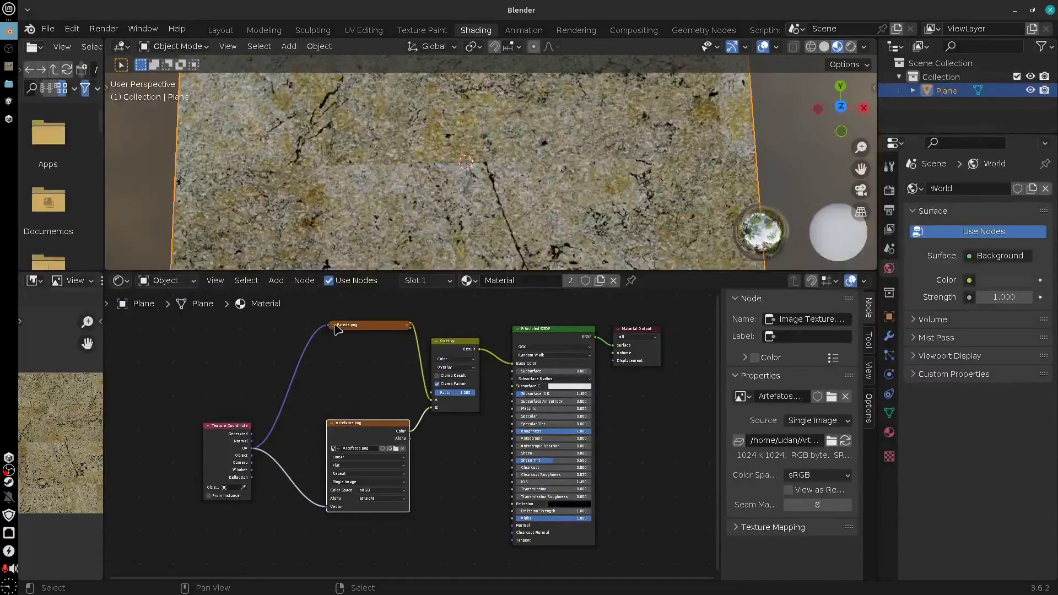
click(337, 326)
Examine the blended marble on the plane from several angles together with the texture, coordinate and Overlay node connections
scroll(477, 487, up, 3)
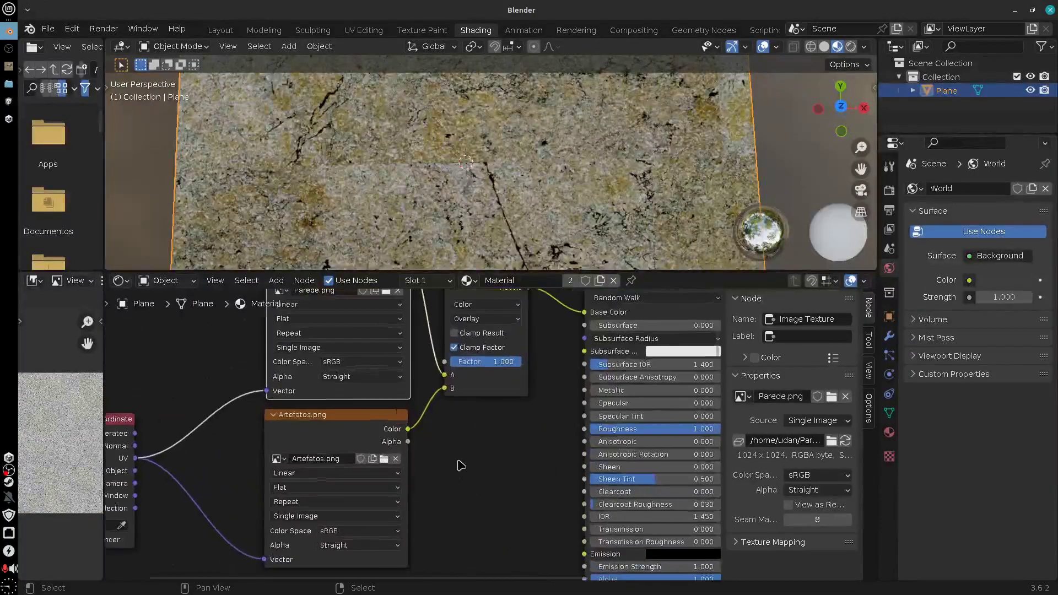
middle_drag(462, 466, 499, 512)
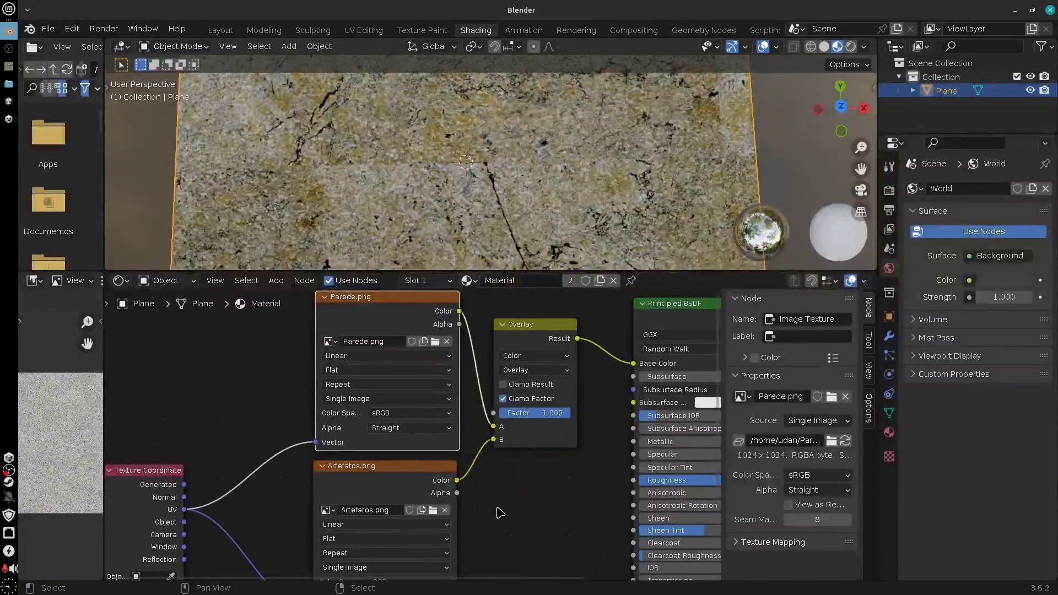
scroll(504, 158, down, 3)
scroll(506, 160, up, 2)
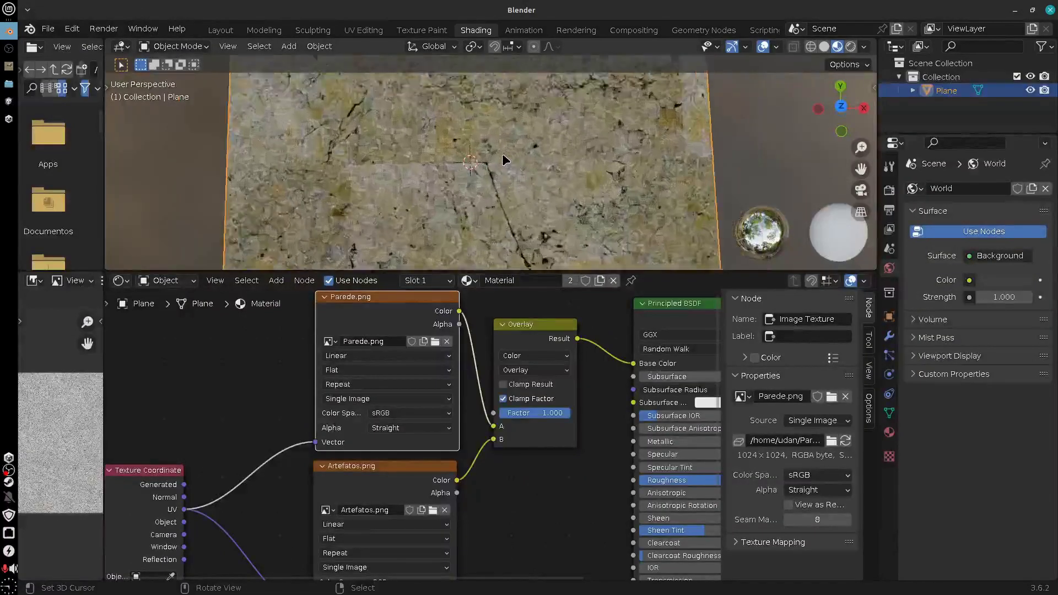
middle_drag(506, 160, 512, 152)
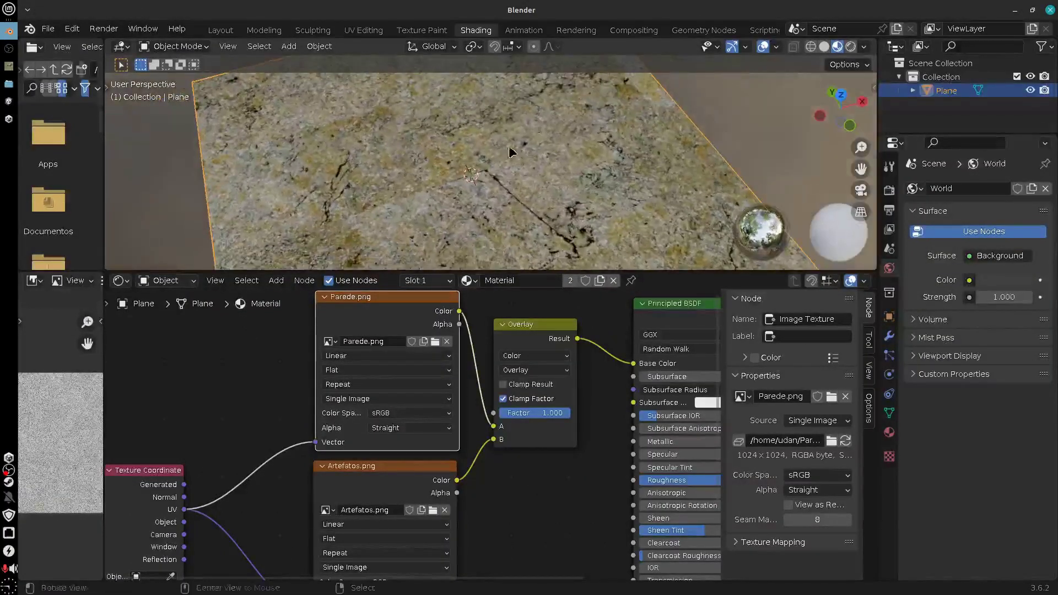
middle_drag(264, 507, 316, 495)
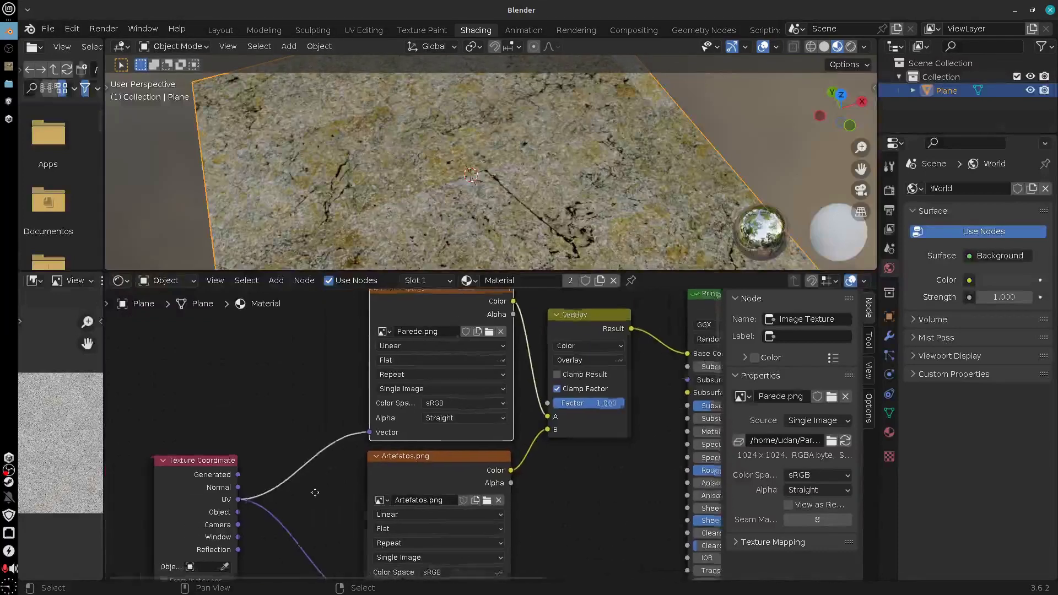
middle_drag(485, 212, 527, 203)
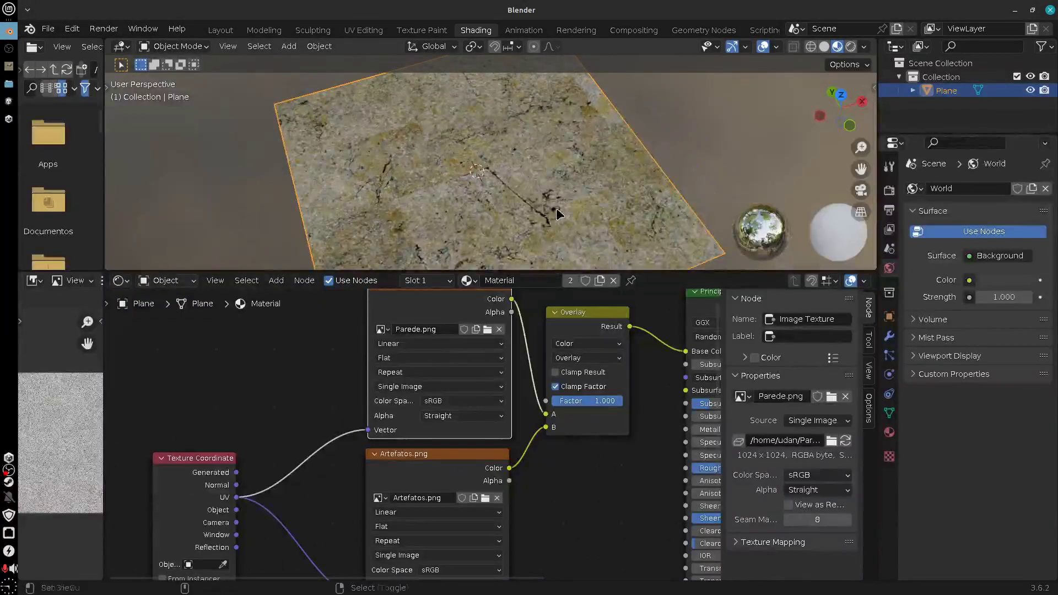
shift+middle_drag(556, 207, 551, 115)
scroll(300, 467, up, 2)
scroll(300, 467, down, 6)
scroll(299, 467, left, 4)
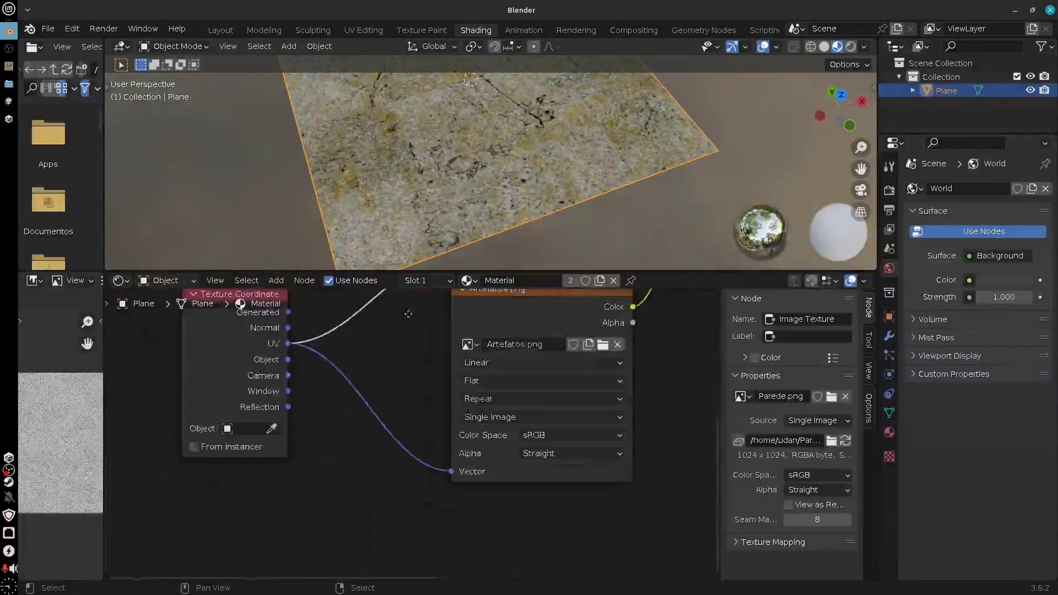
scroll(387, 406, up, 4)
scroll(387, 406, right, 3)
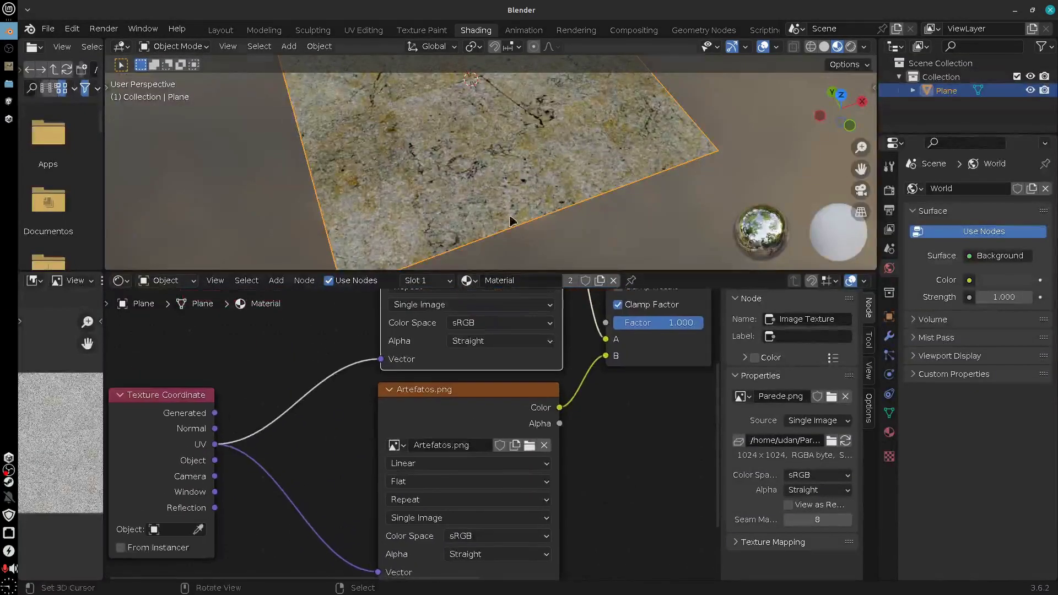
middle_drag(508, 220, 465, 217)
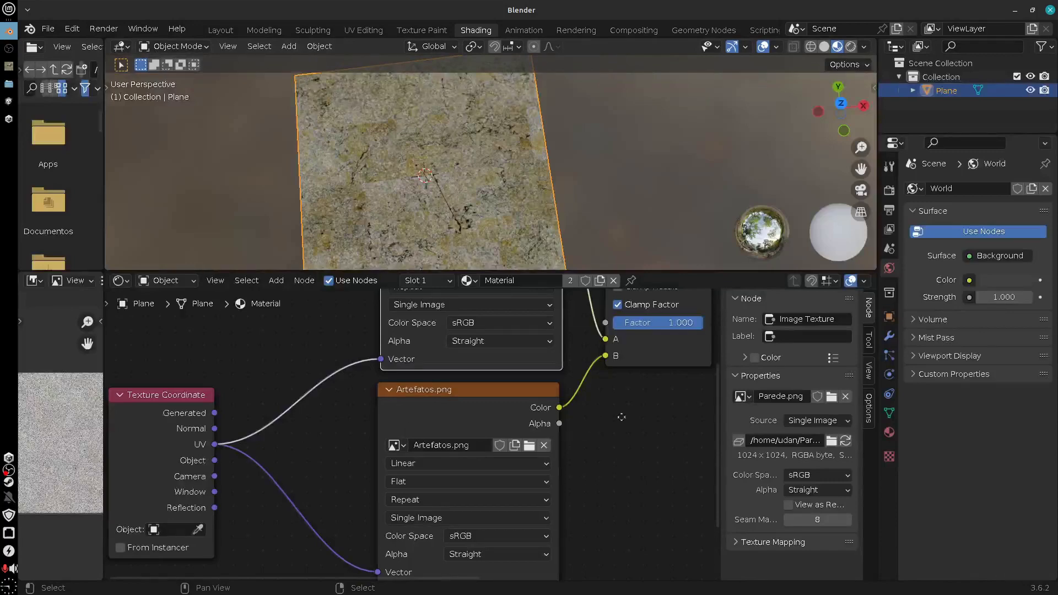
middle_drag(621, 418, 565, 506)
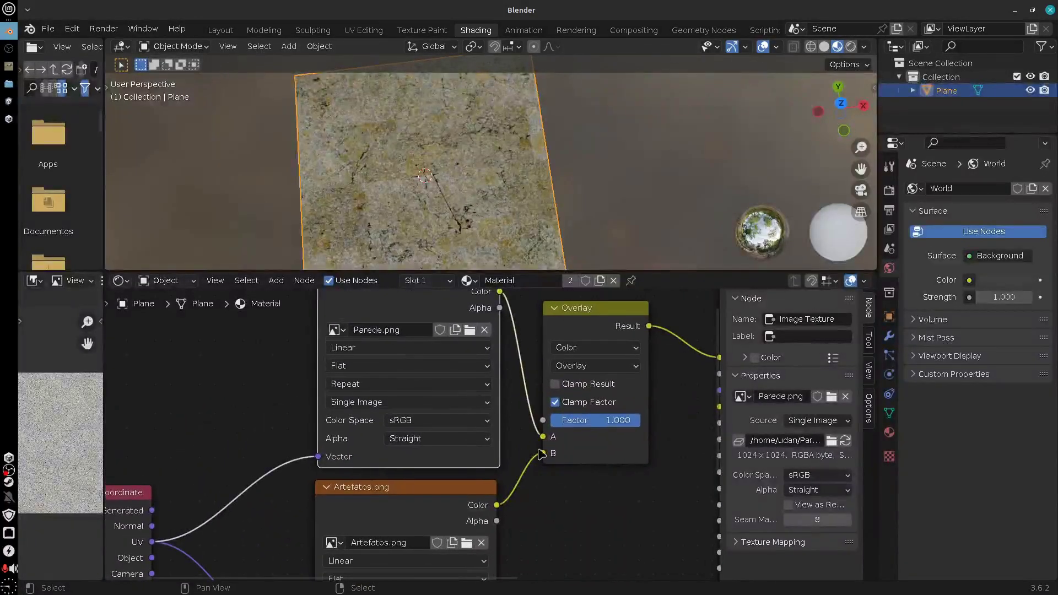
scroll(542, 453, down, 1)
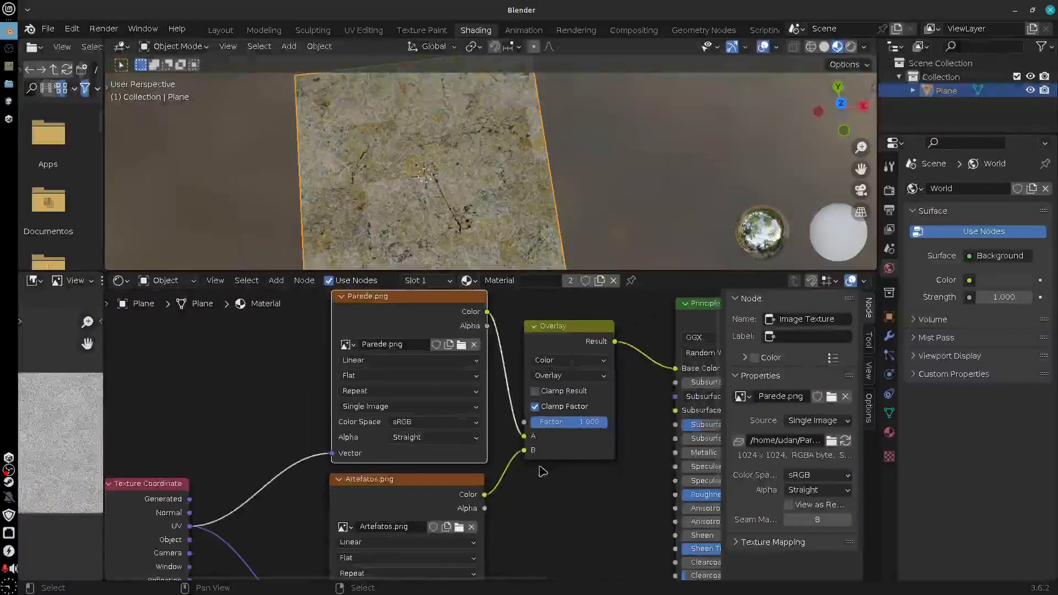
Set the blending mode of the node combining Parede.png and Artefatos.png to Mix and inspect the marble on the plane
click(565, 379)
click(570, 371)
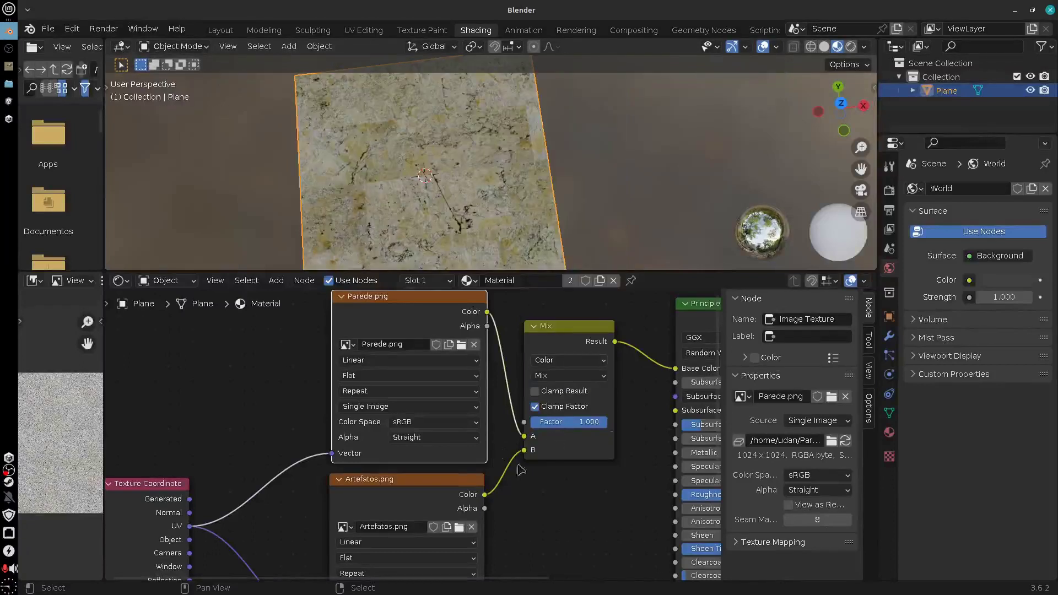
middle_drag(550, 493, 634, 449)
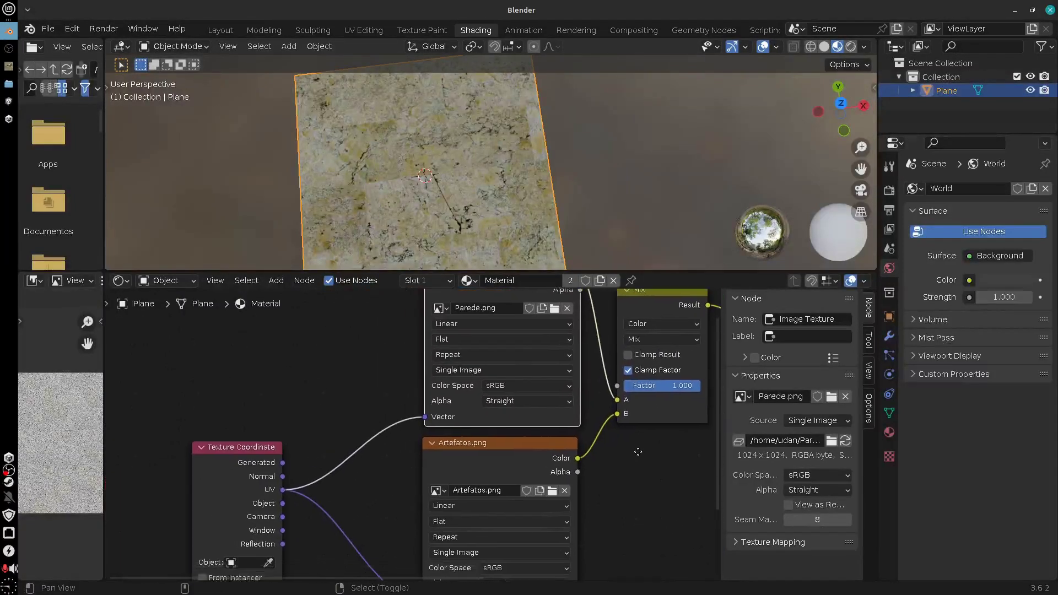
middle_drag(348, 508, 345, 425)
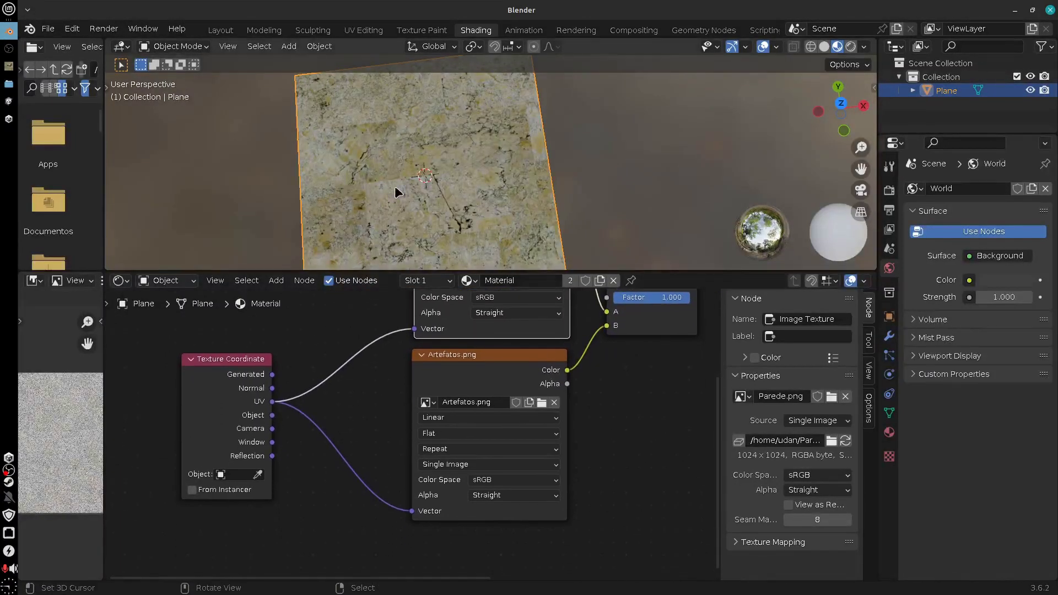
middle_drag(401, 189, 421, 119)
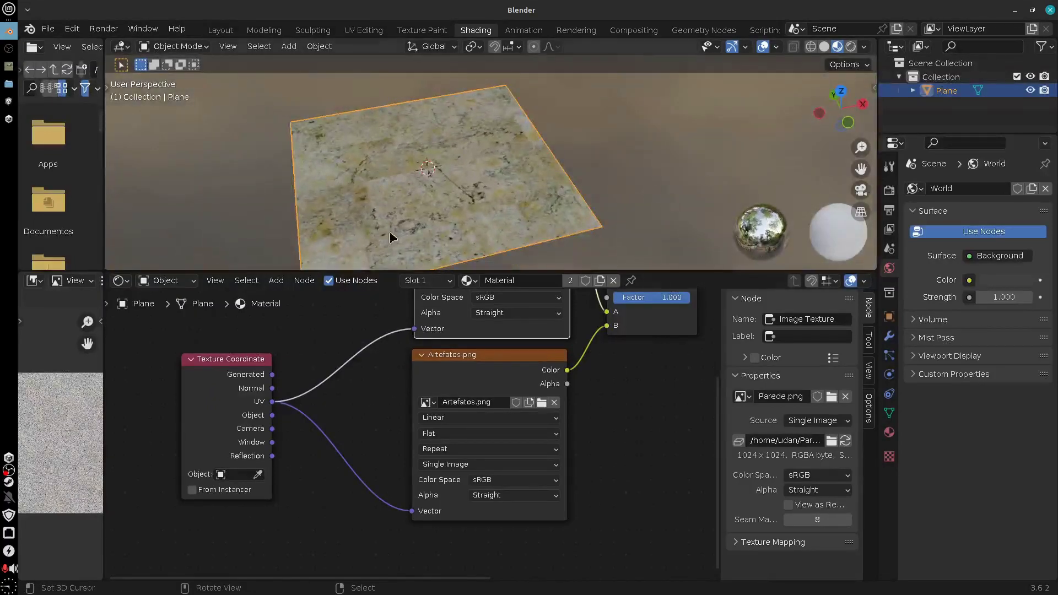
scroll(389, 230, up, 5)
shift+middle_drag(429, 190, 475, 151)
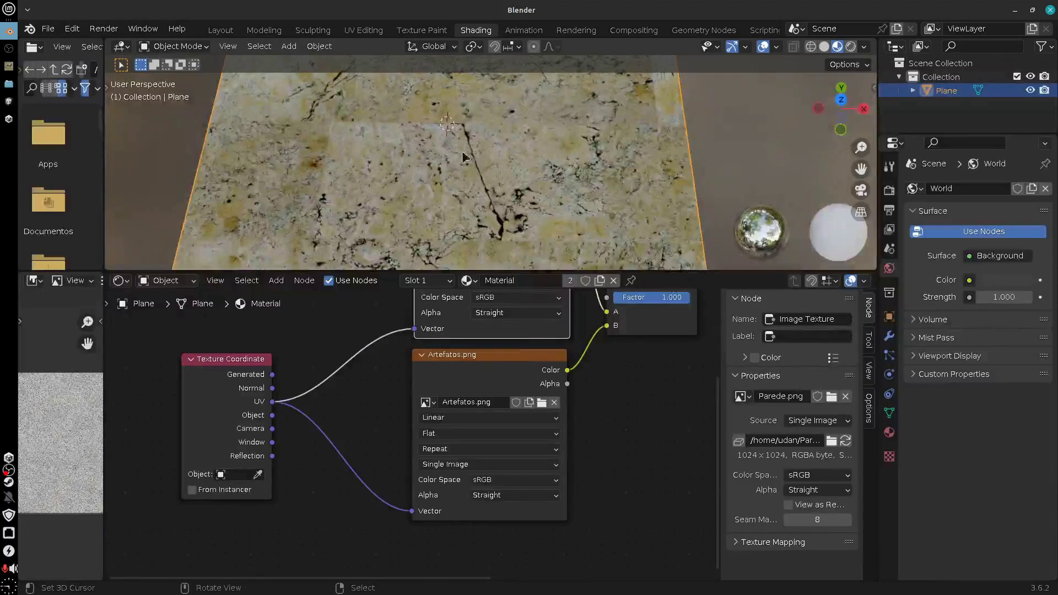
mouse_move(353, 471)
middle_down()
mouse_move(334, 479)
mouse_move(348, 448)
mouse_move(343, 456)
middle_up()
middle_drag(415, 211, 463, 160)
Make room beside the Texture Coordinate node and insert a Mapping node on its UV link to the Artefatos.png texture
drag(185, 390, 156, 387)
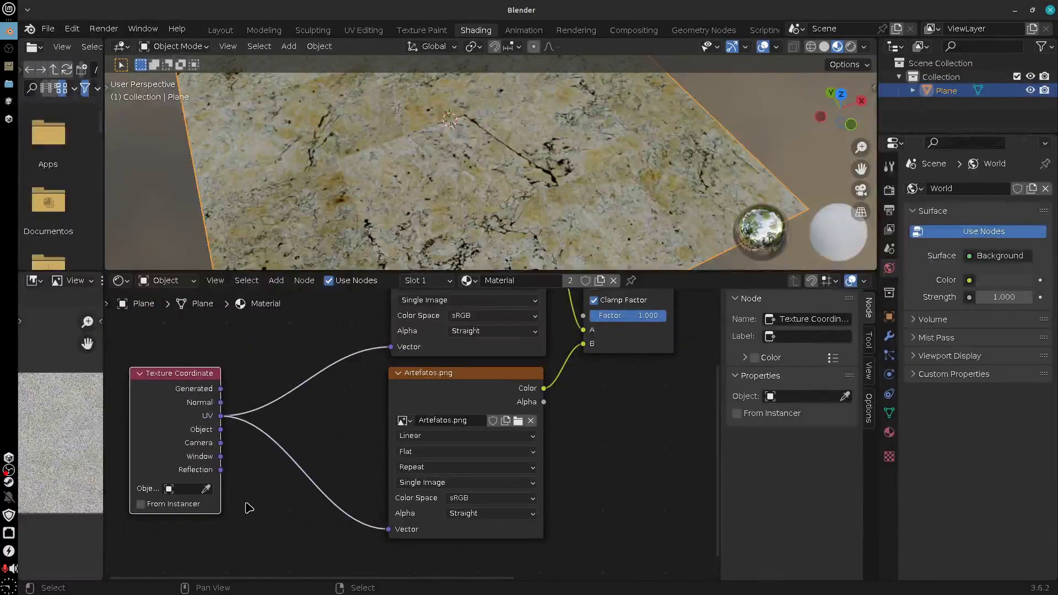
key(shift+a)
click(277, 281)
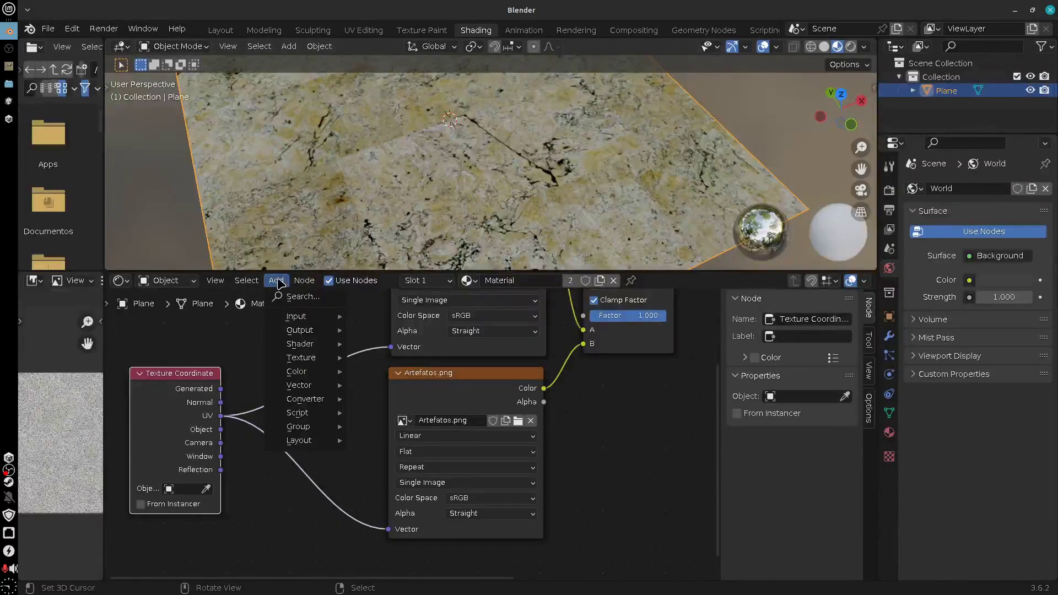
mouse_move(302, 388)
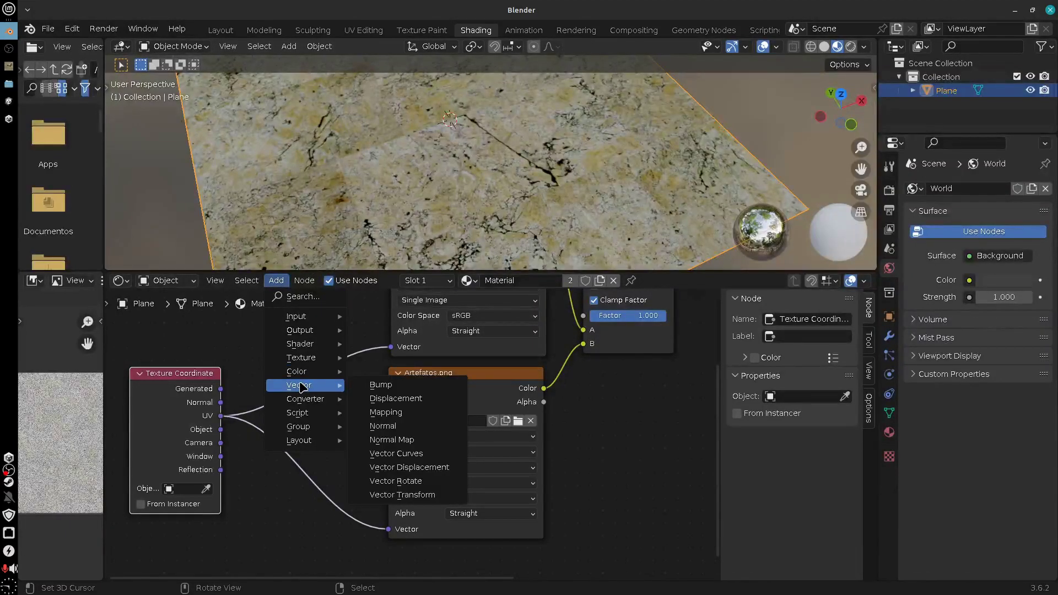
click(385, 413)
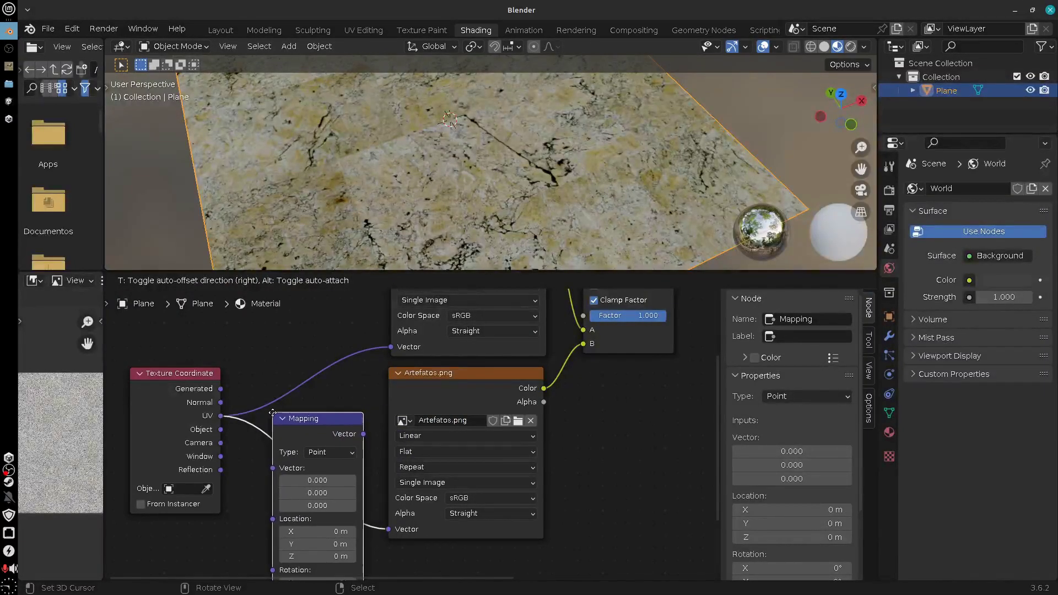
click(267, 412)
Set the Mapping node's X, Y and Z scale to 10 and check the tiling on the plane
scroll(385, 513, up, 1)
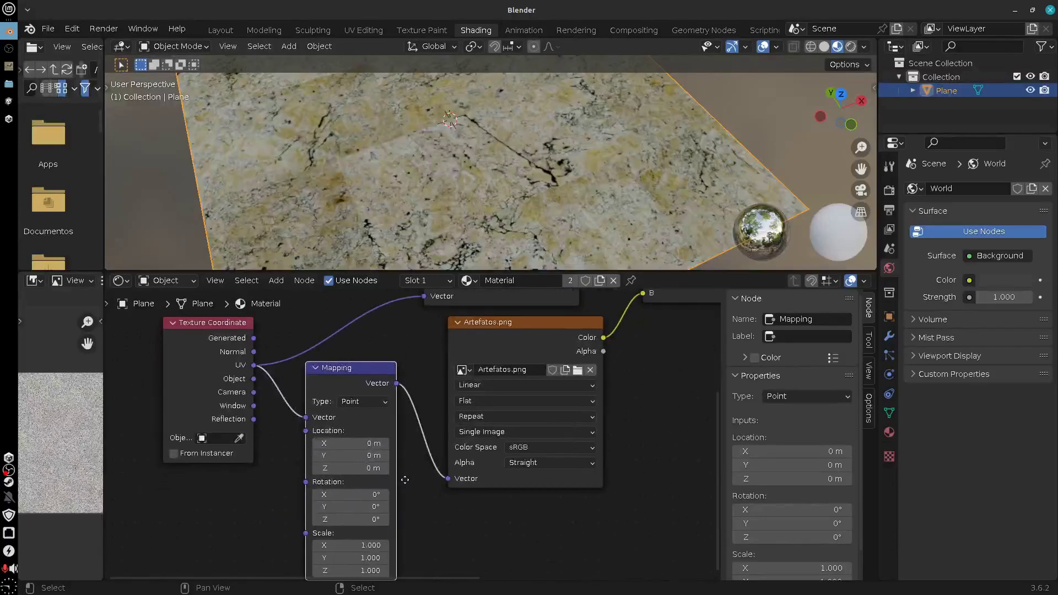
middle_drag(406, 479, 408, 448)
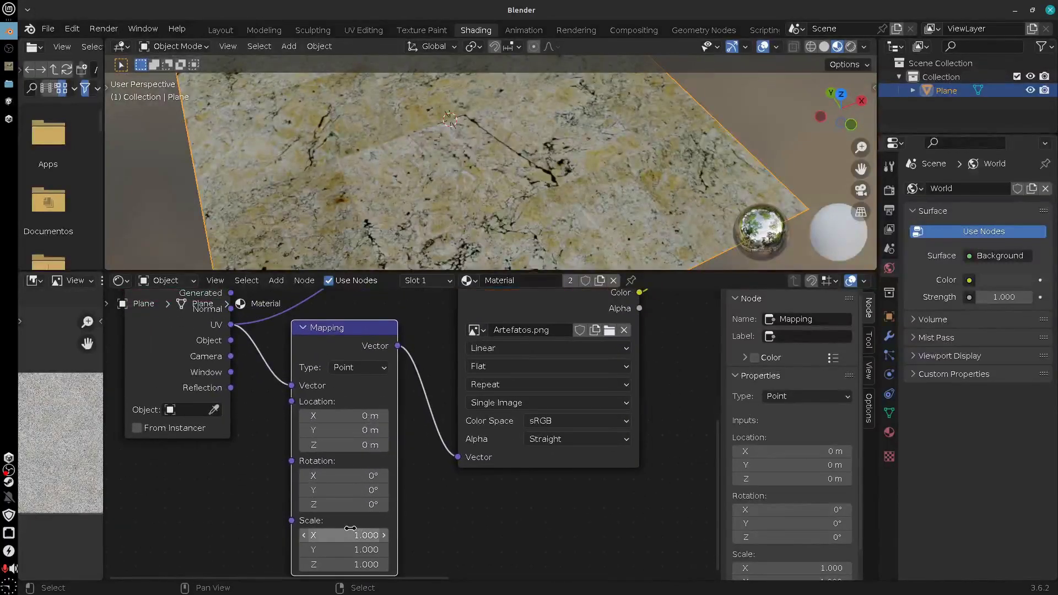
drag(341, 536, 407, 536)
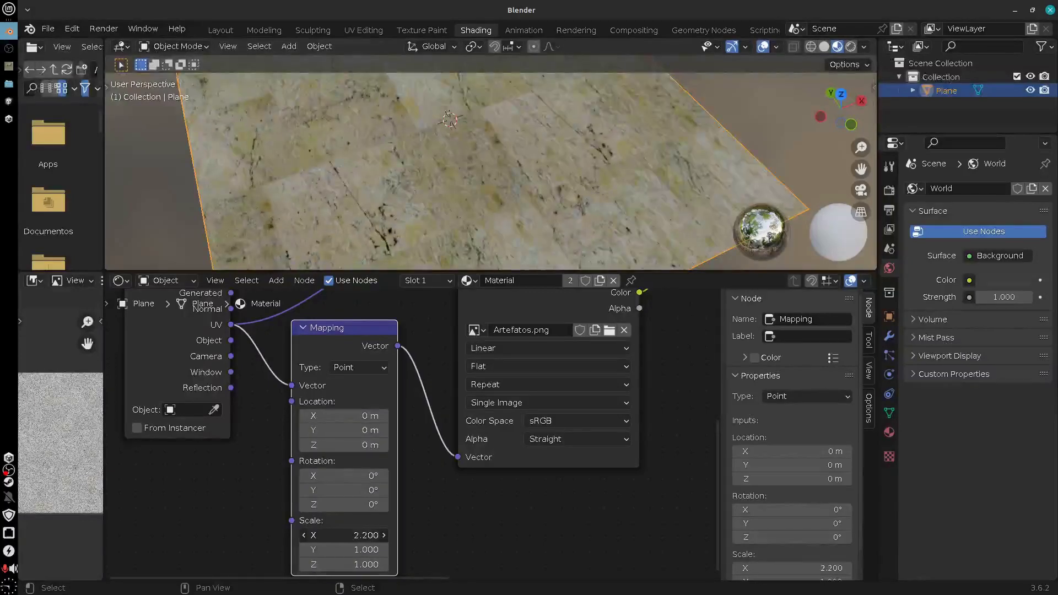
click(350, 537)
text(10)
key(Return)
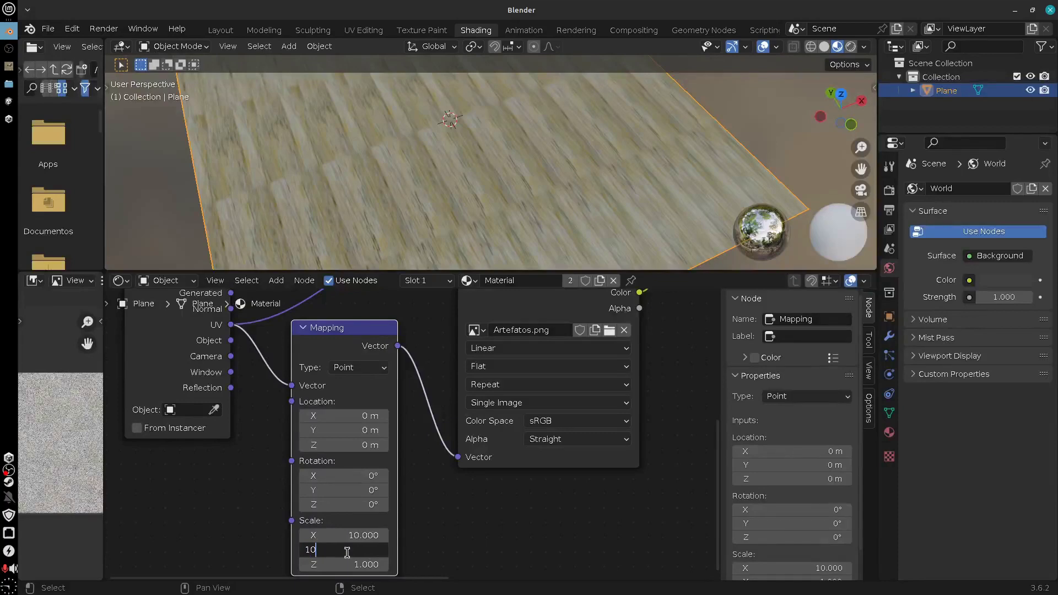
click(348, 550)
text(10)
key(Return)
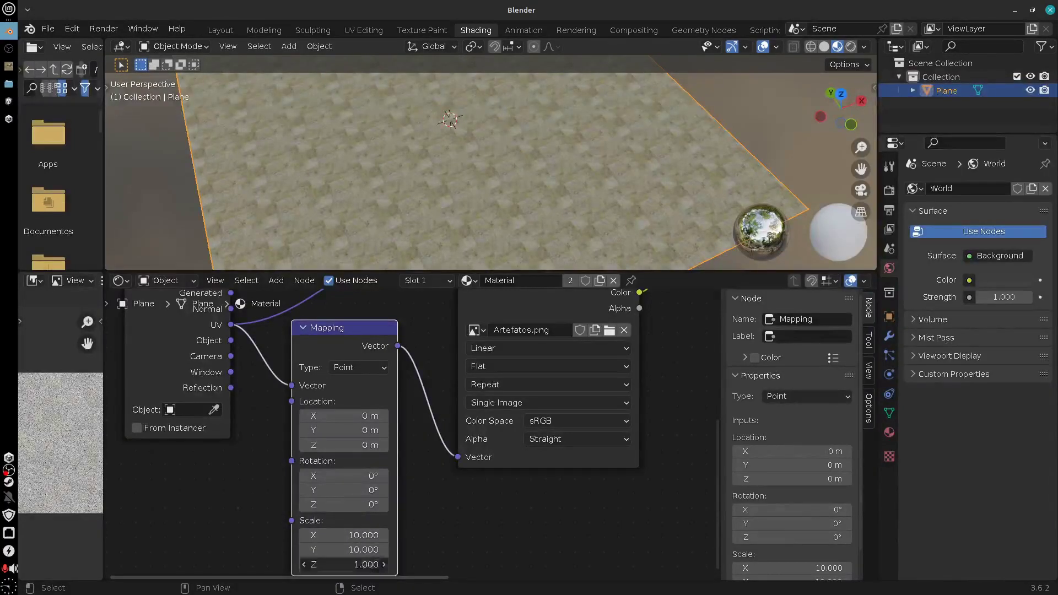
click(365, 561)
text(10)
key(Return)
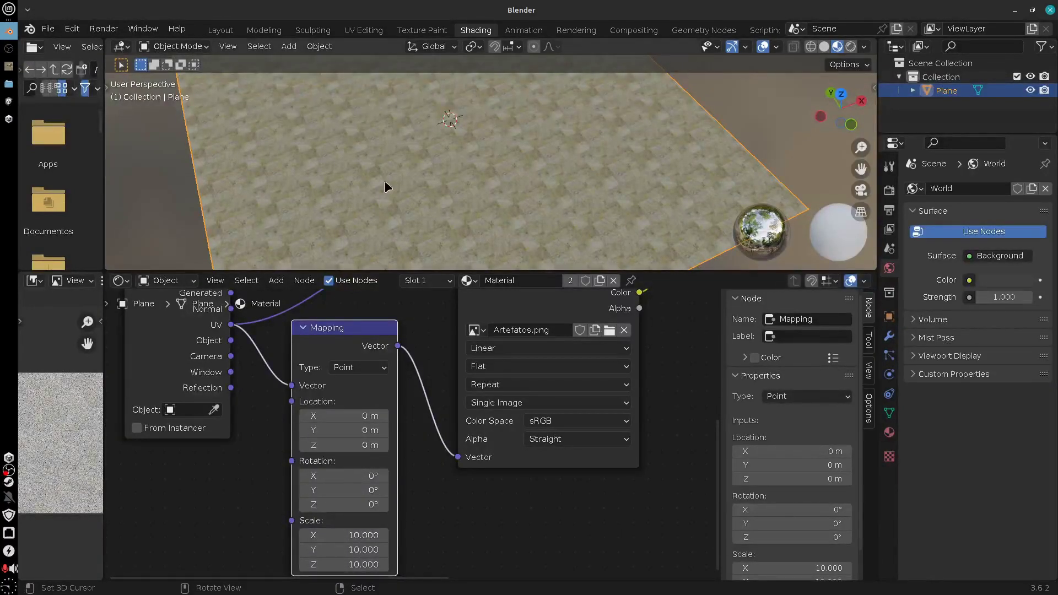
mouse_move(400, 184)
middle_down()
mouse_move(407, 170)
mouse_move(385, 217)
mouse_move(405, 169)
mouse_move(401, 184)
middle_up()
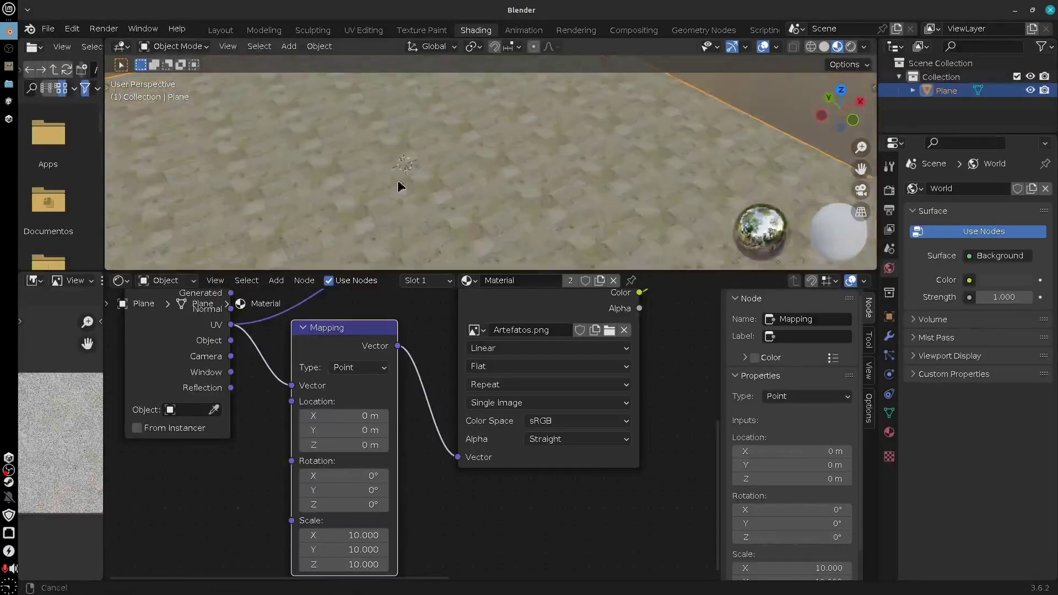
Set the Mapping node's scale to 3 in X, 2 in Y and 3 in Z
click(359, 532)
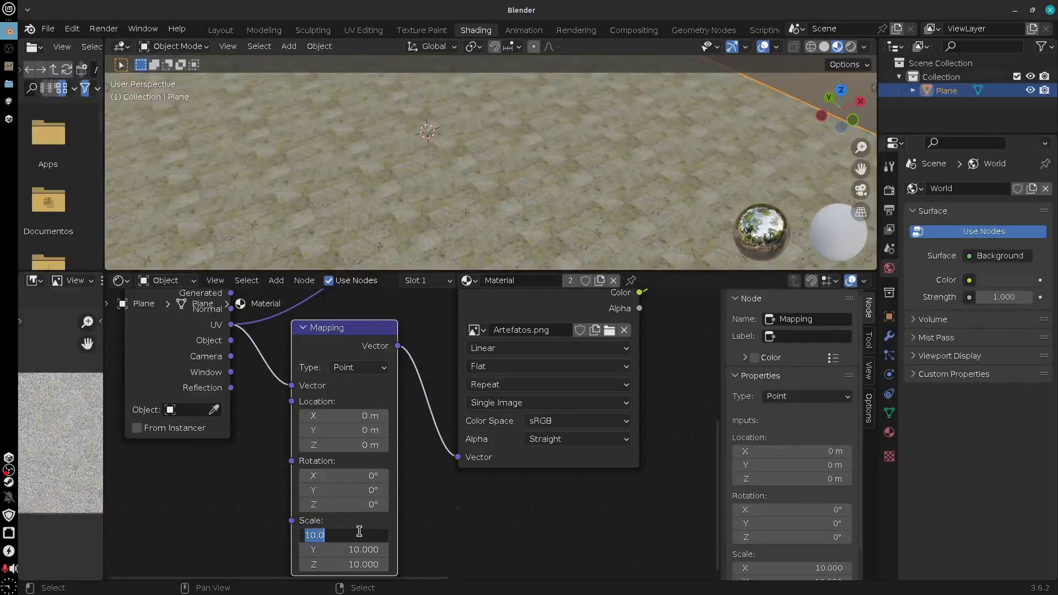
text(3)
key(Return)
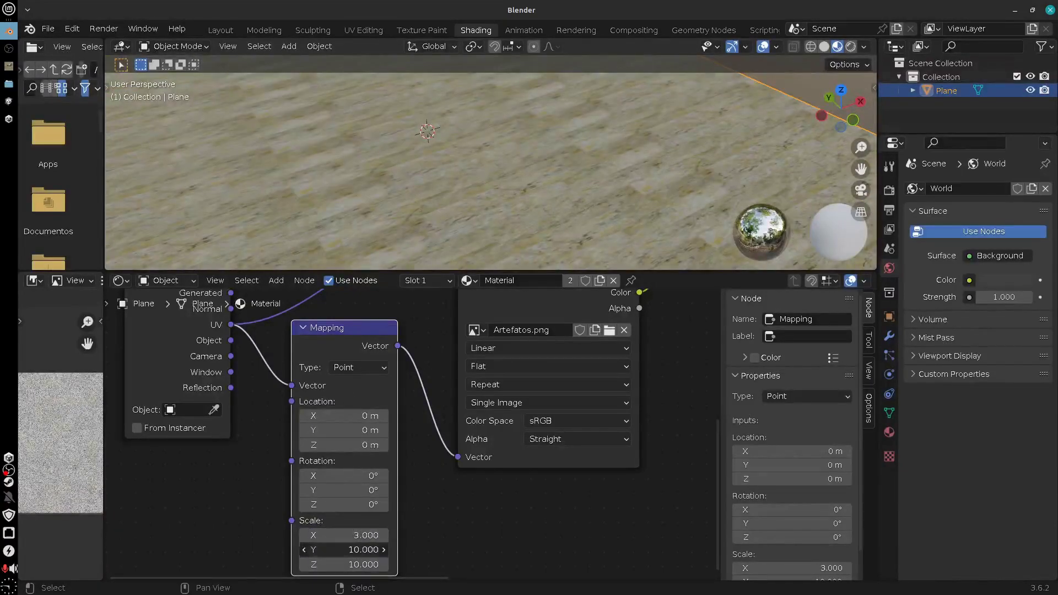
click(351, 550)
text(2)
key(Return)
click(360, 568)
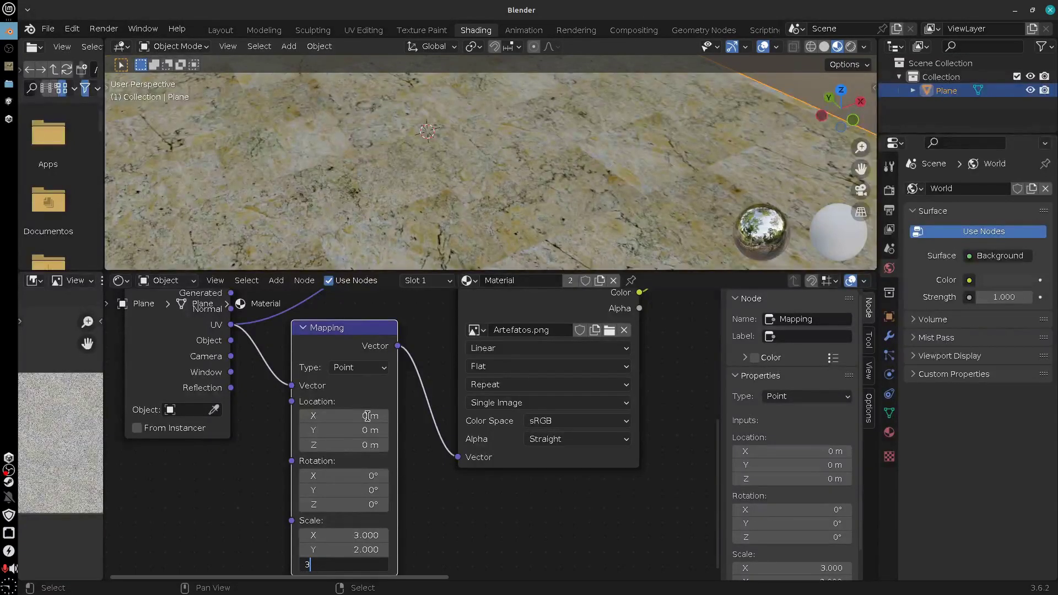
text(3)
key(Return)
ctrl+middle_drag(557, 154, 532, 242)
scroll(447, 440, up, 3)
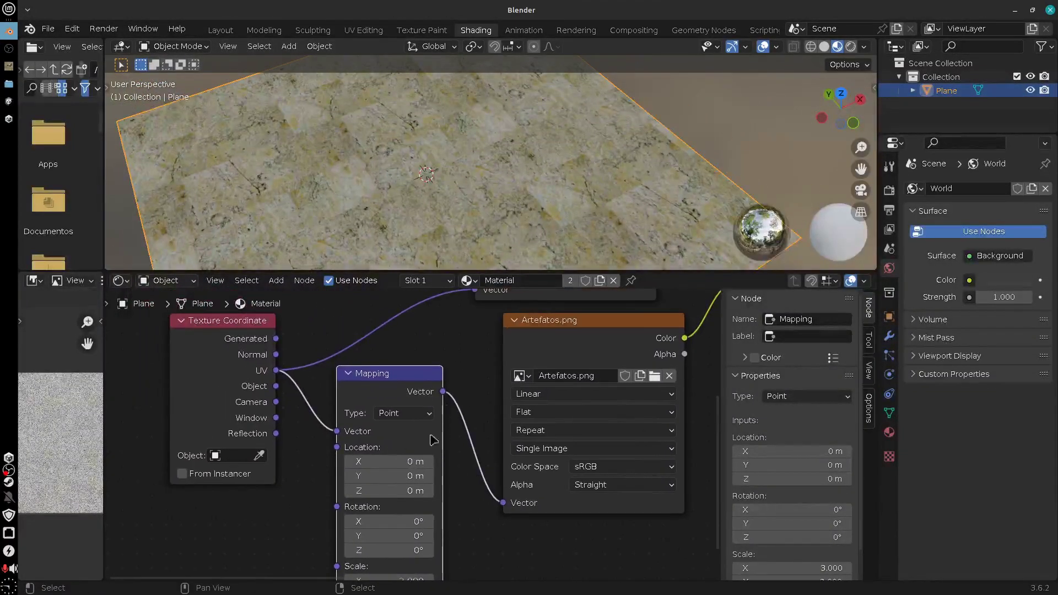
Try the Multiply blending mode on the Mix node and view the plane
scroll(375, 374, down, 3)
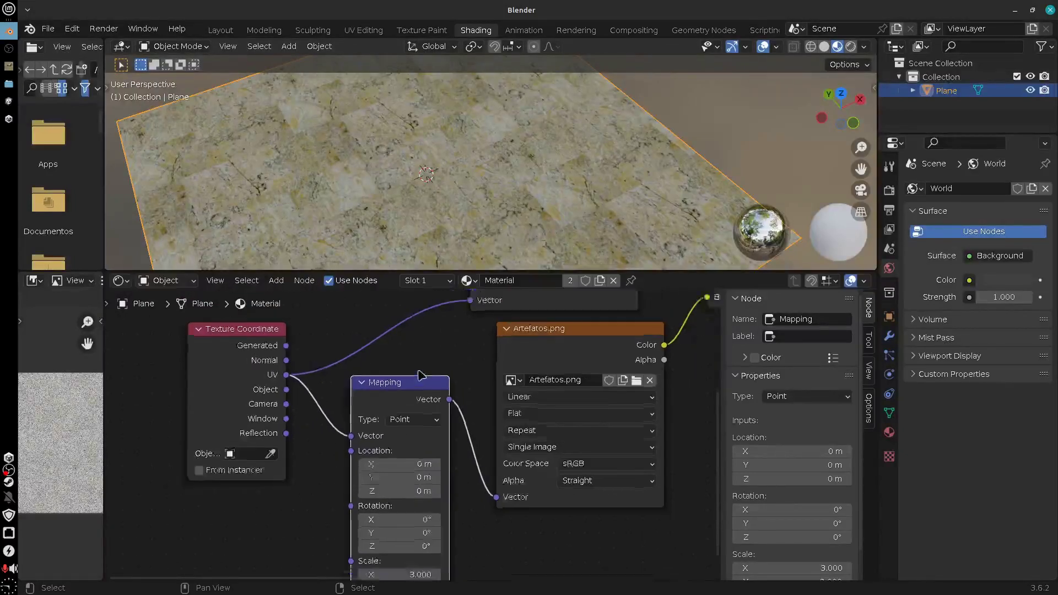
middle_drag(372, 355, 313, 337)
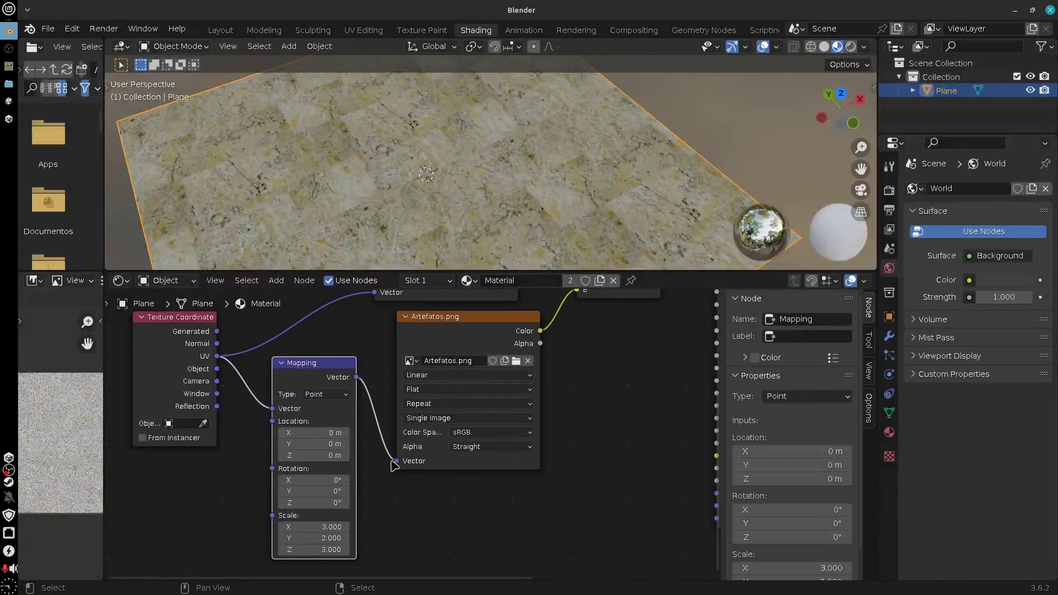
middle_drag(379, 378, 352, 451)
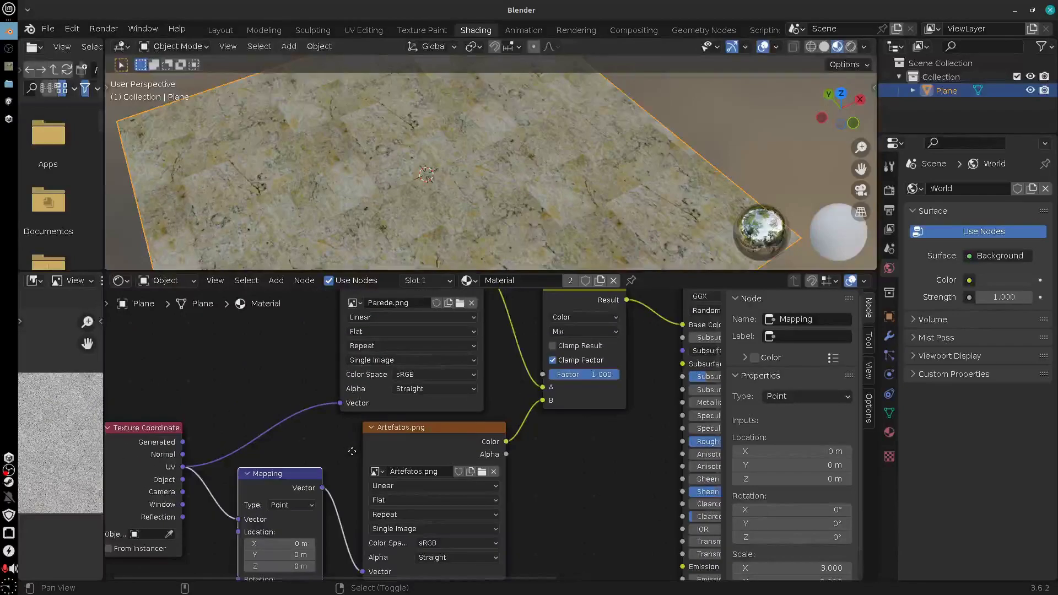
click(565, 332)
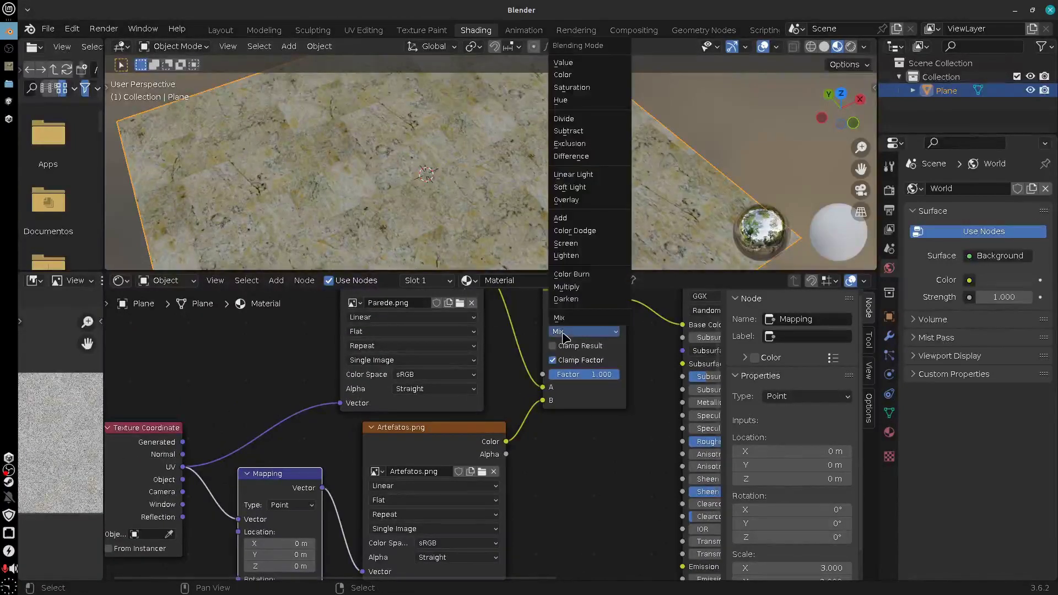
click(579, 288)
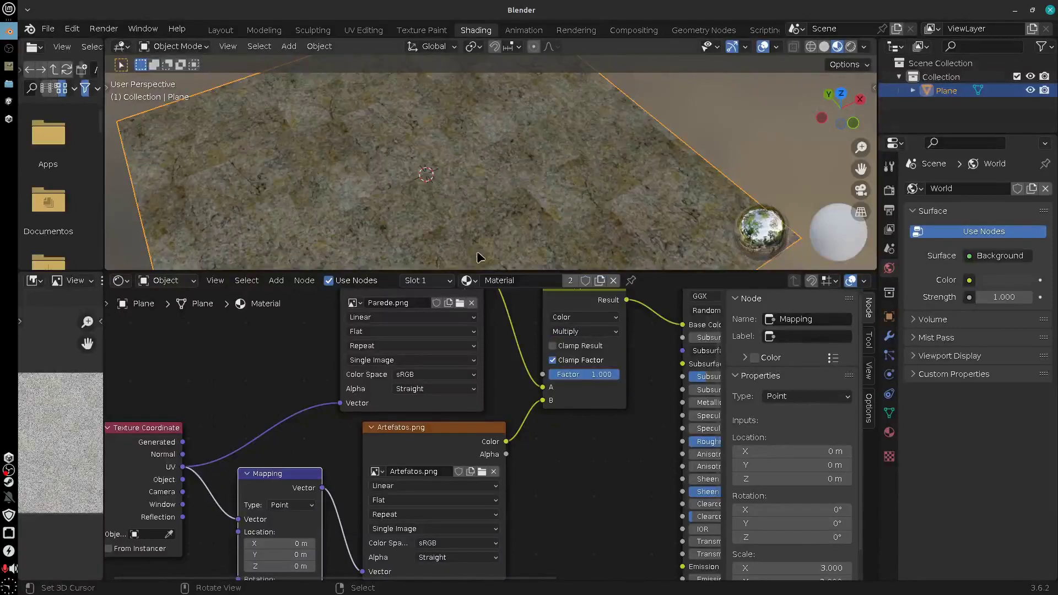
middle_drag(496, 227, 518, 205)
middle_drag(298, 370, 309, 419)
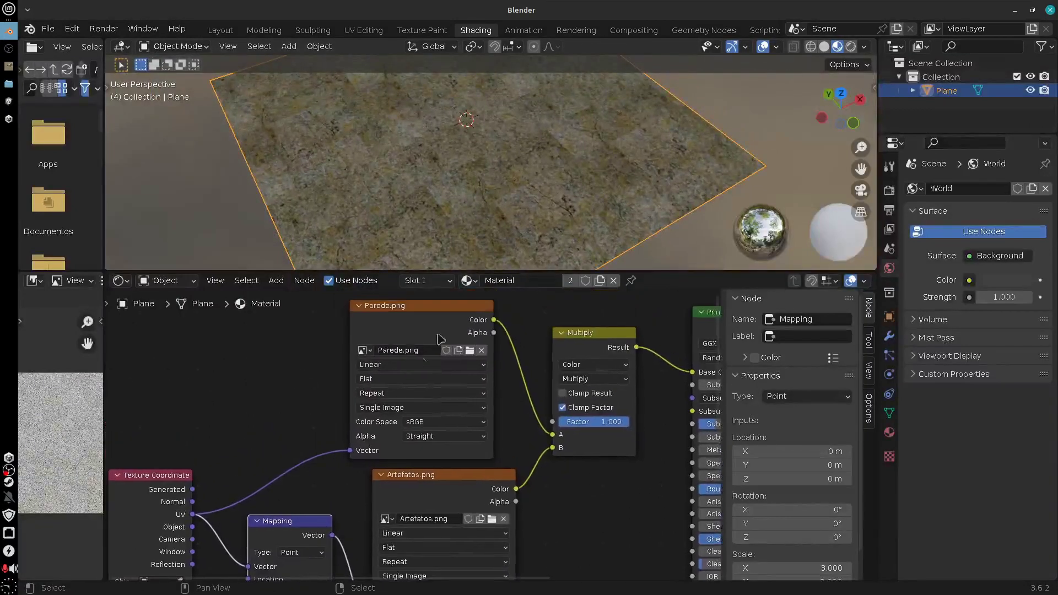
Align the Parede.png node above the Artefatos.png node and enlarge the 3D viewport to inspect the plane's texture up close
drag(431, 316, 453, 314)
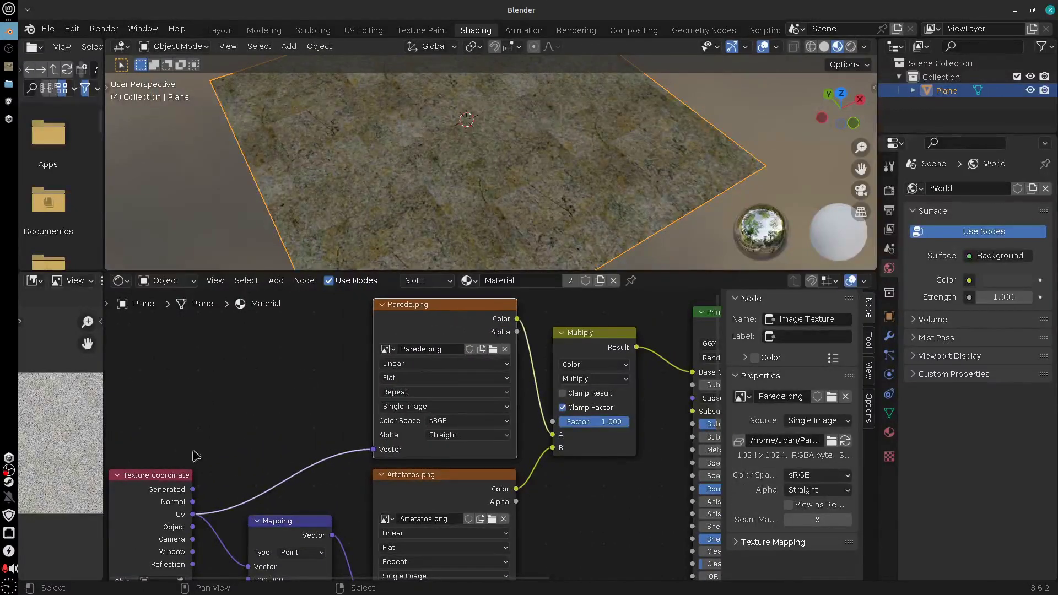
drag(524, 271, 524, 301)
middle_drag(501, 234, 479, 196)
scroll(499, 176, up, 4)
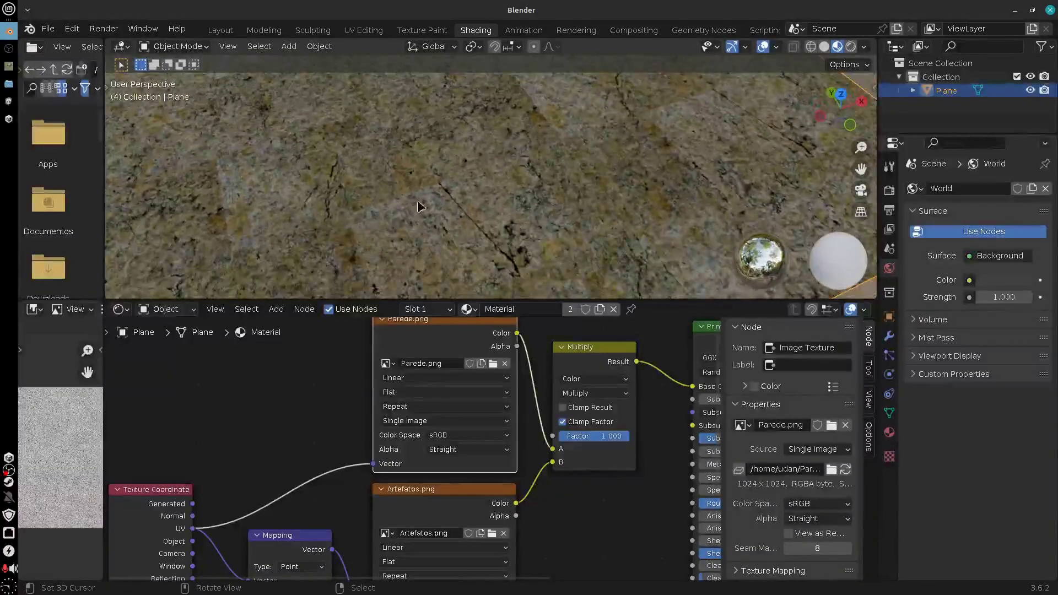
scroll(416, 234, down, 2)
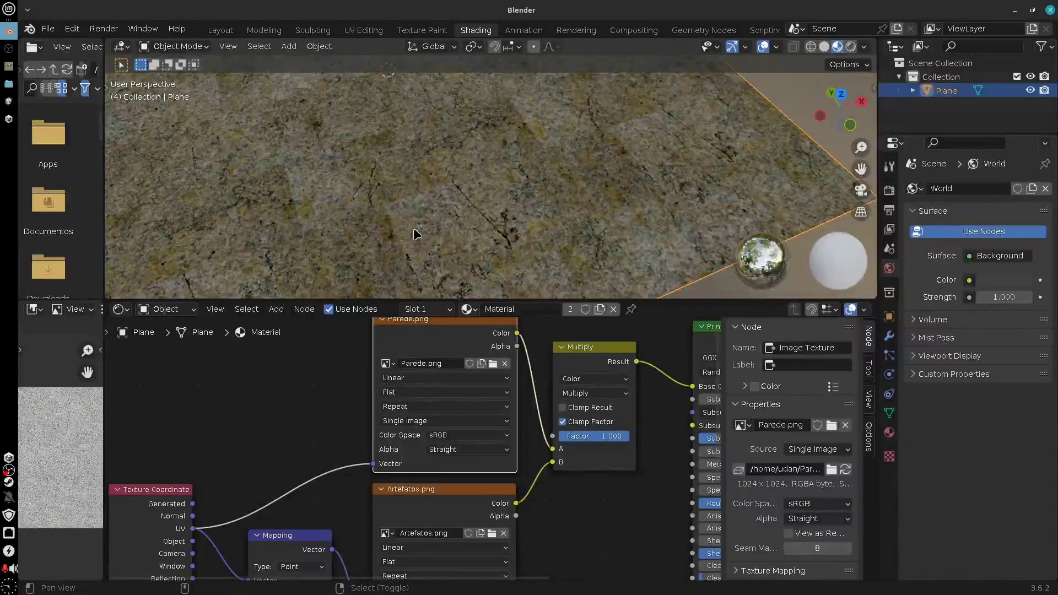
middle_drag(416, 234, 331, 259)
scroll(292, 403, down, 1)
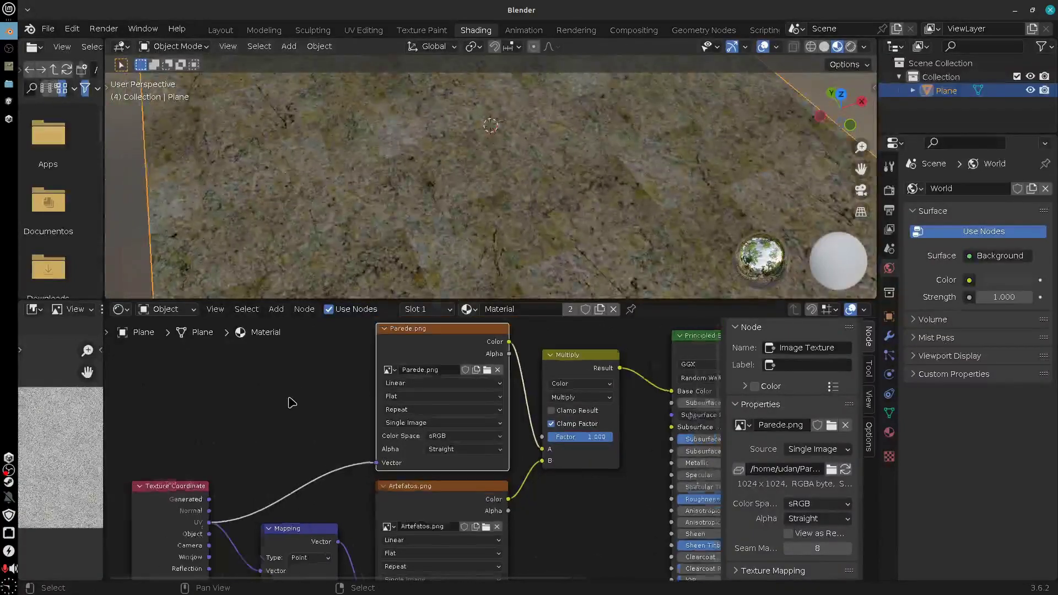
Move the Texture Coordinate node slightly upward in the node graph
scroll(292, 403, down, 1)
mouse_move(195, 500)
mouse_down()
mouse_move(220, 464)
mouse_move(196, 484)
mouse_up()
scroll(454, 255, down, 3)
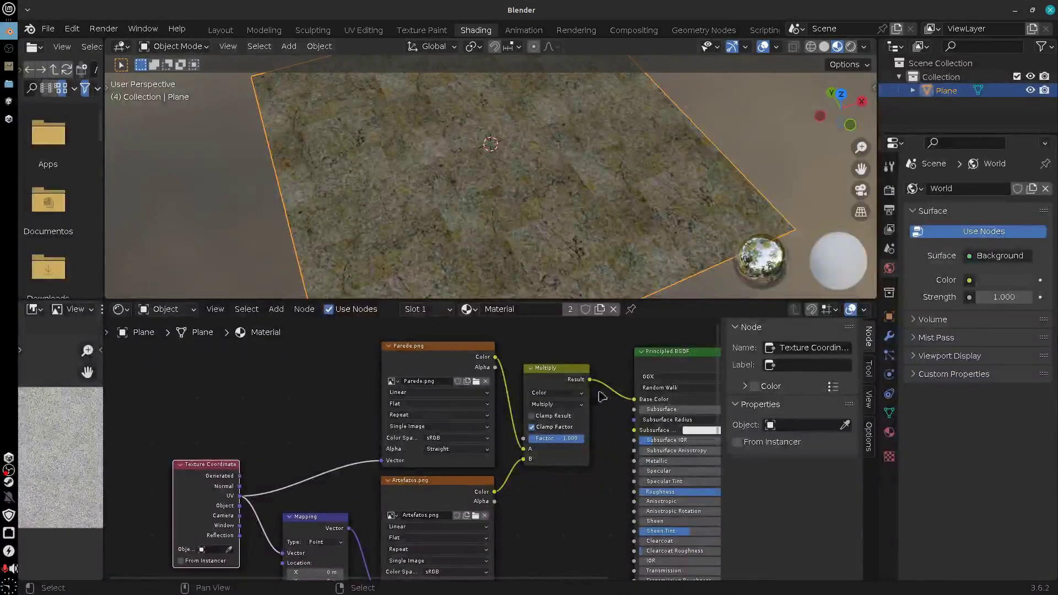
Switch the Multiply node's blending mode to Mix and view the tiled marble on the plane
click(565, 407)
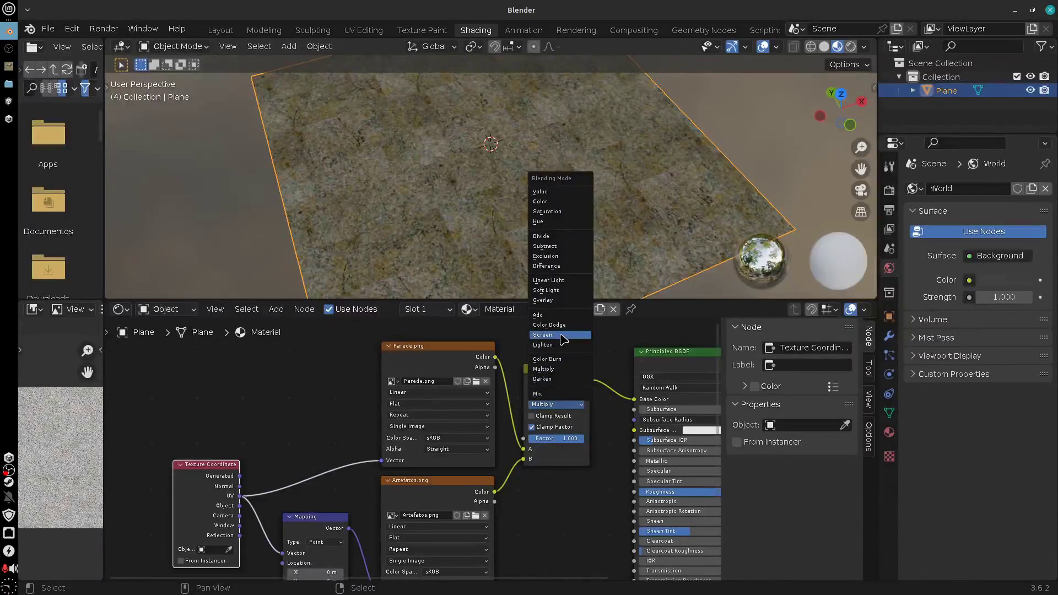
click(544, 403)
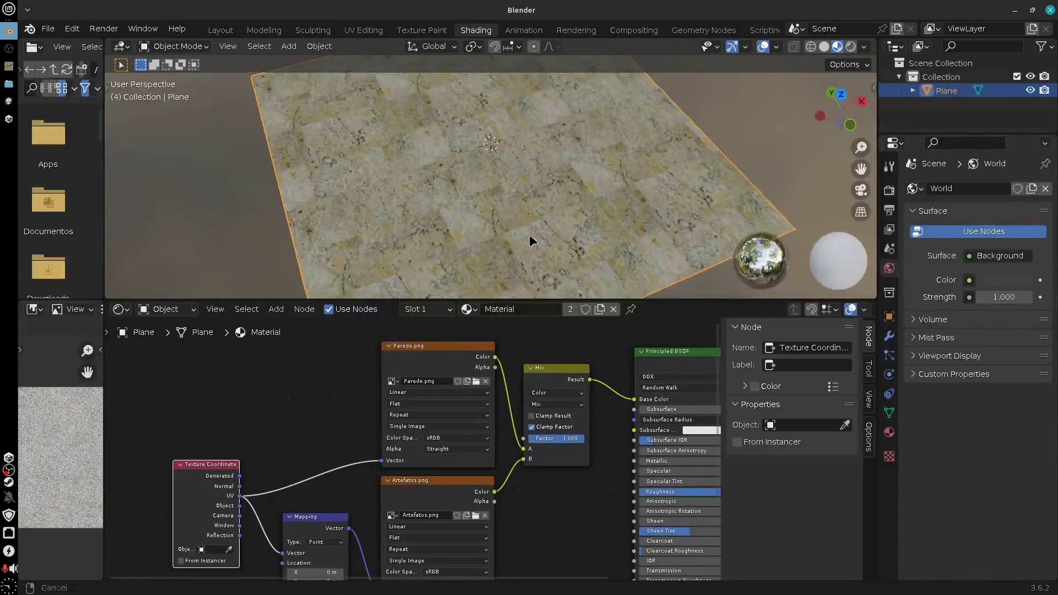
middle_drag(529, 234, 510, 196)
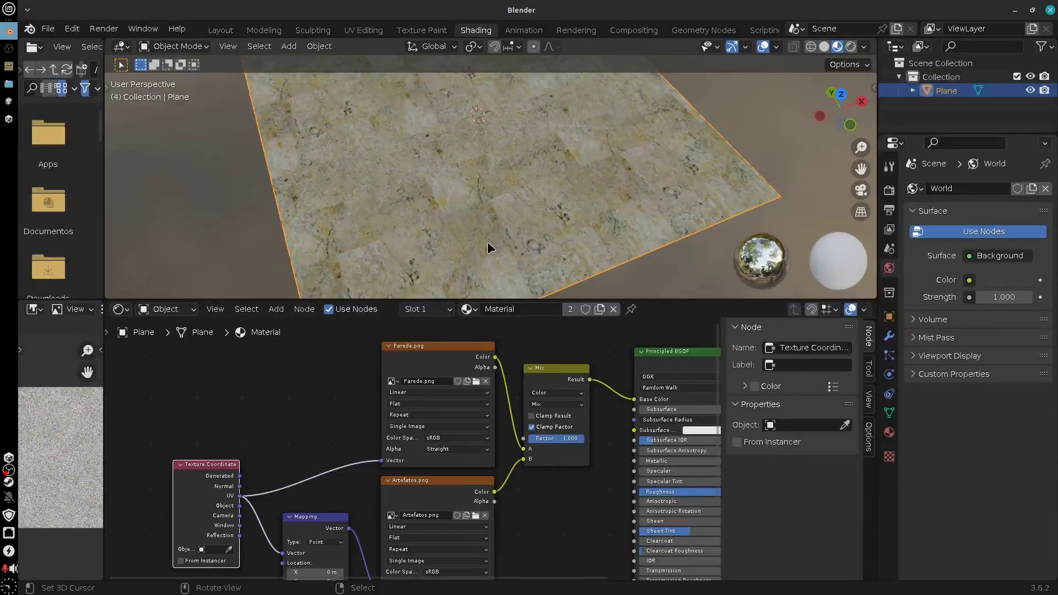
middle_drag(487, 242, 457, 212)
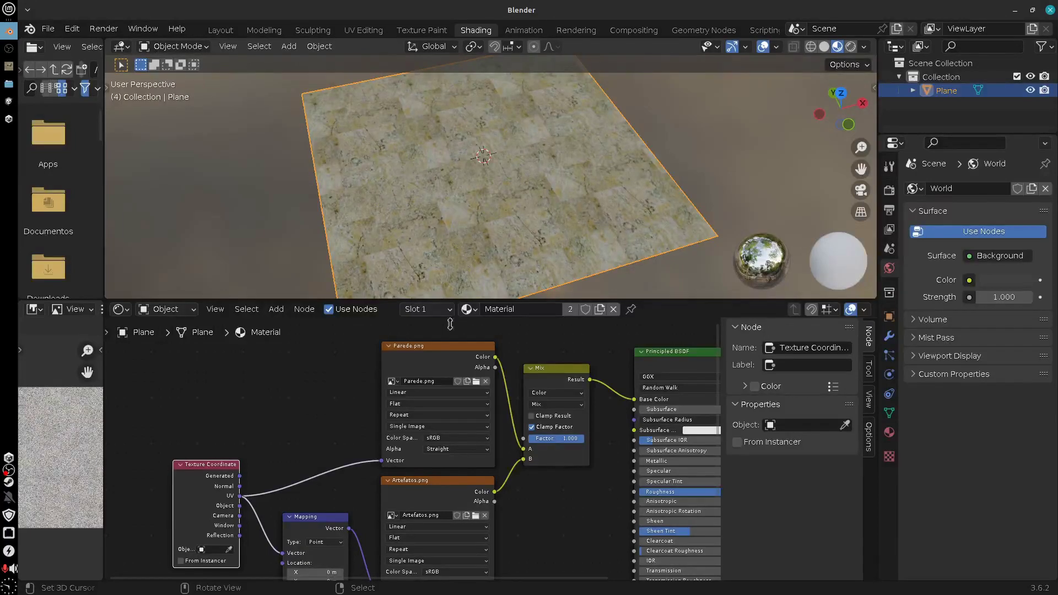
Examine the Mix node's Factor and its A and B inputs up close
scroll(570, 460, up, 3)
middle_drag(569, 461, 429, 439)
scroll(429, 440, up, 2)
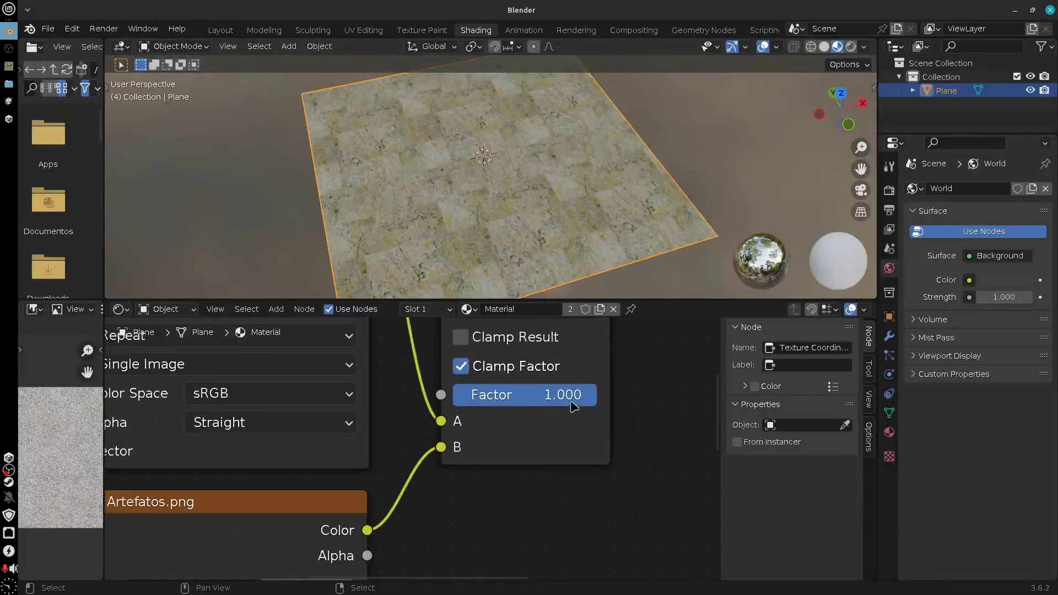
drag(570, 400, 560, 466)
scroll(549, 474, down, 4)
scroll(547, 477, down, 3)
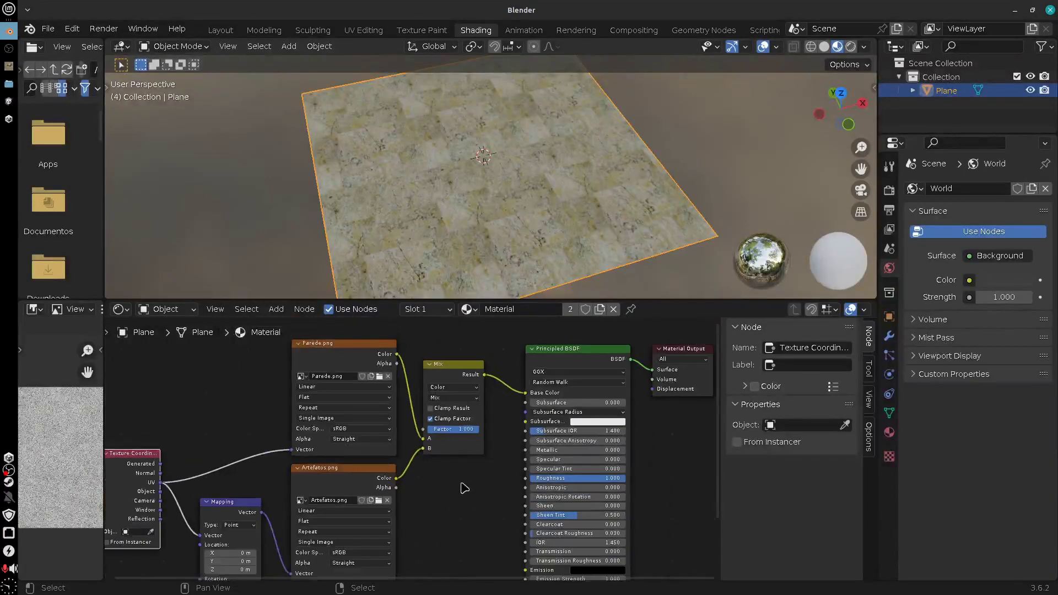
Rearrange the node graph so the Mapping and Artefatos.png nodes sit above the Parede.png node
middle_drag(441, 408, 461, 424)
scroll(380, 475, up, 1)
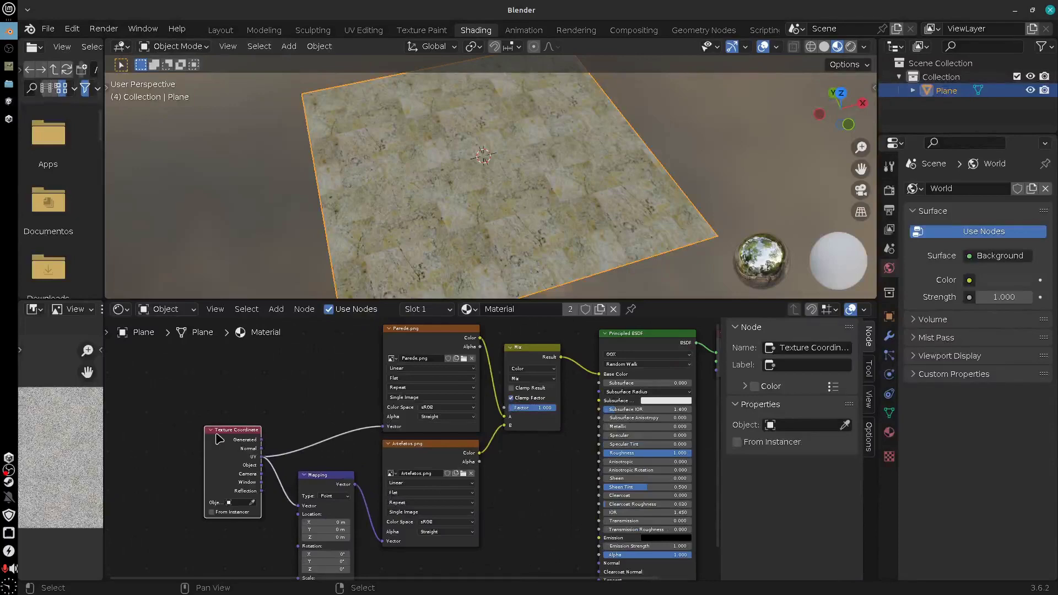
drag(238, 433, 202, 442)
drag(318, 474, 313, 334)
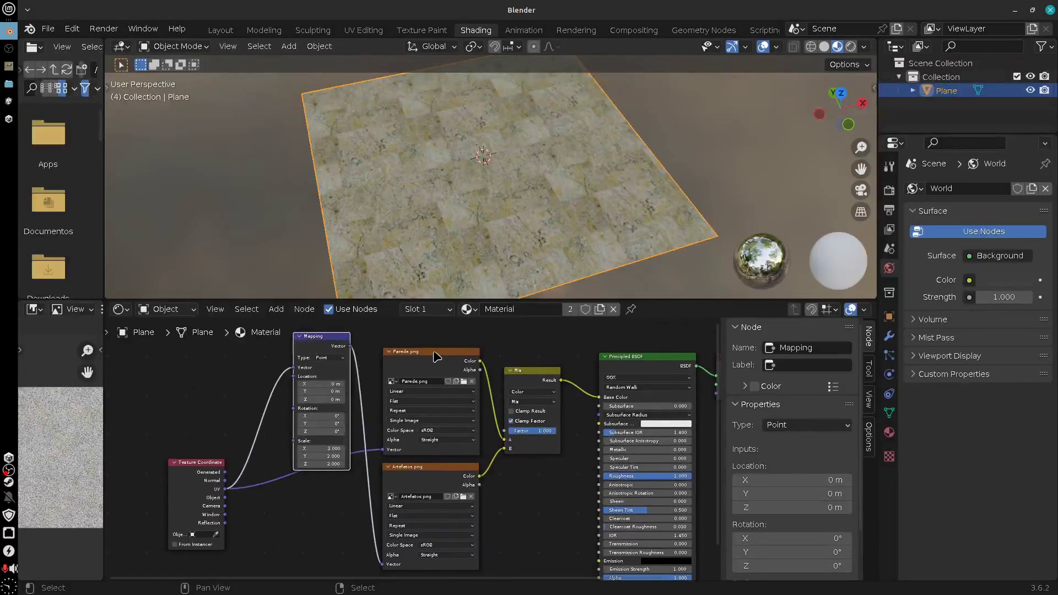
drag(427, 355, 423, 525)
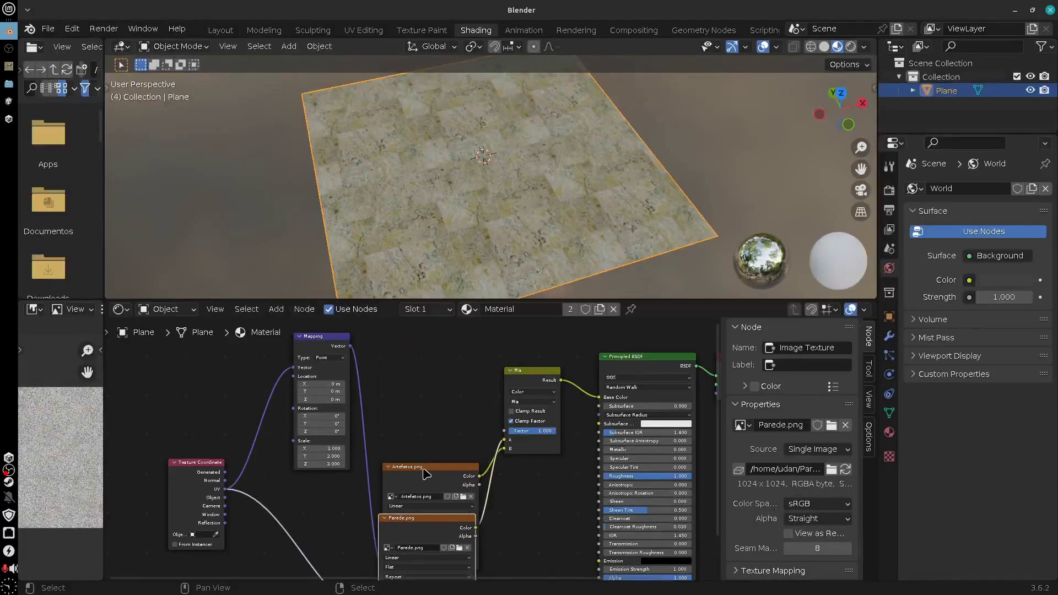
drag(426, 470, 419, 348)
Swap the Mix node's inputs, linking the Artefatos.png color to A and the Parede.png color to B
scroll(503, 472, up, 5)
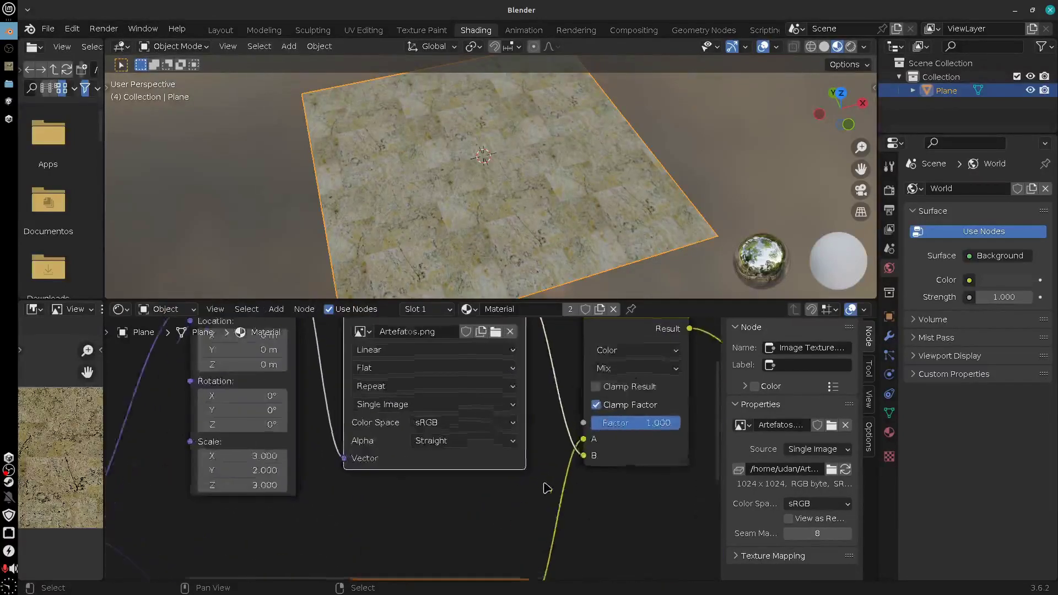
drag(502, 490, 488, 449)
scroll(488, 449, down, 5)
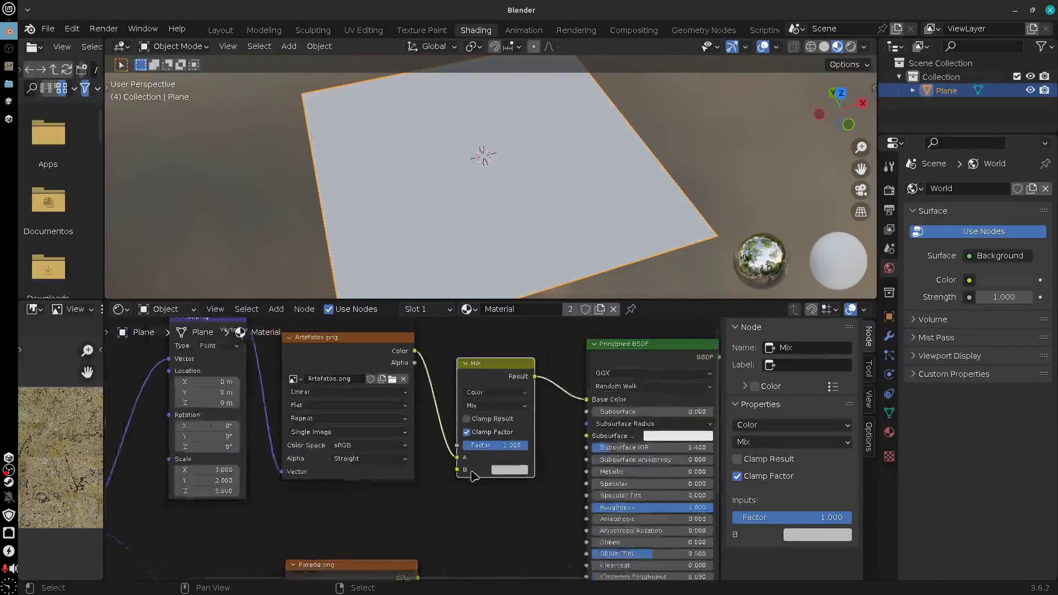
middle_drag(488, 449, 485, 366)
click(379, 466)
drag(381, 463, 474, 371)
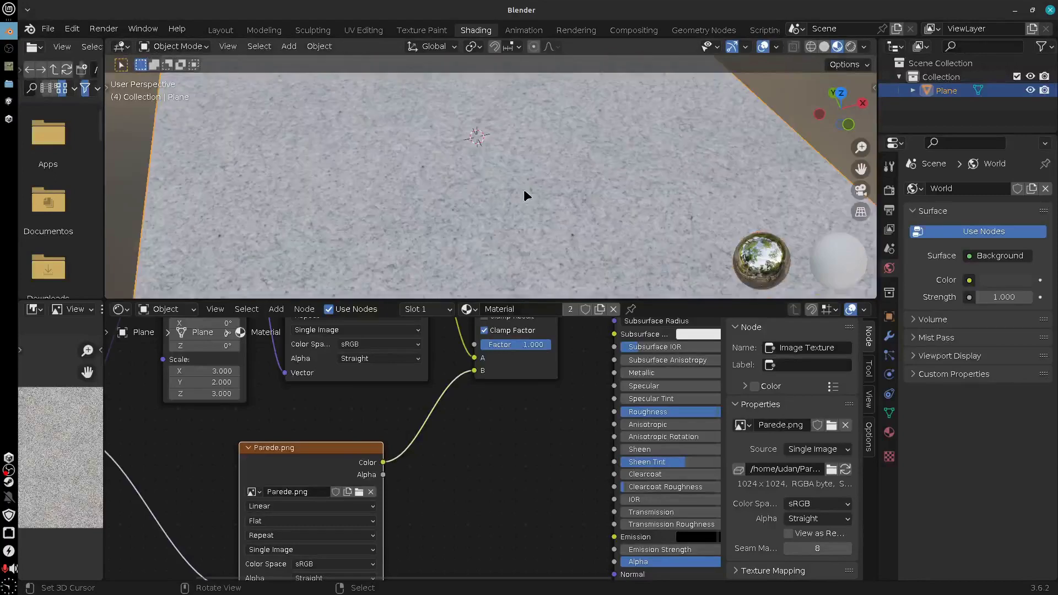
Tidy the positions of the Texture Coordinate and Parede.png nodes below the Mapping and Artefatos.png nodes
middle_drag(346, 474, 553, 437)
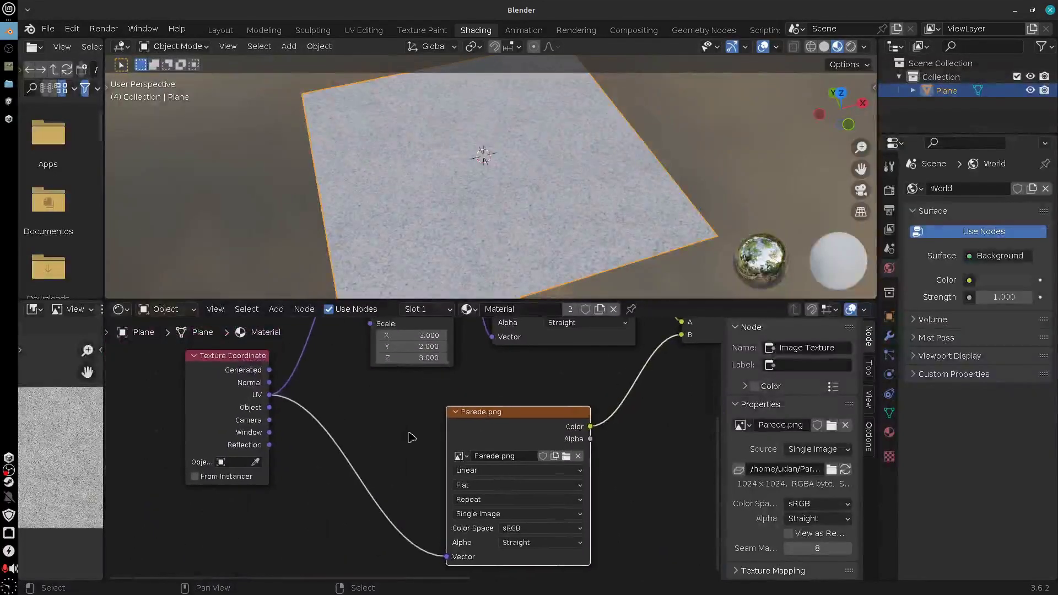
drag(249, 363, 294, 355)
drag(514, 412, 525, 391)
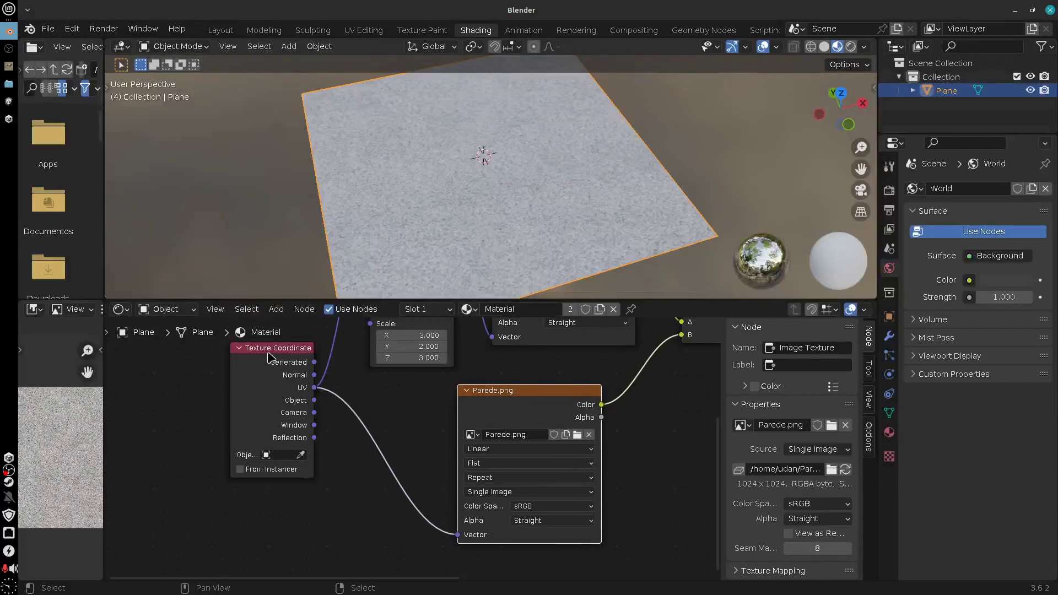
drag(270, 359, 235, 363)
middle_drag(685, 440, 515, 461)
scroll(518, 461, up, 2)
drag(427, 426, 333, 426)
scroll(468, 477, down, 1)
scroll(468, 476, down, 1)
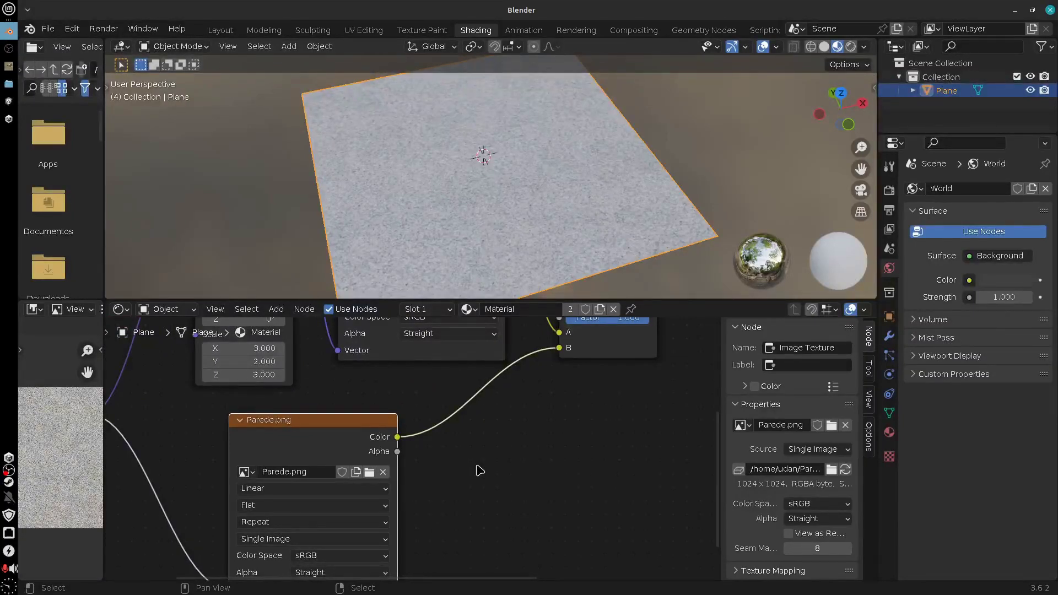
drag(325, 421, 308, 415)
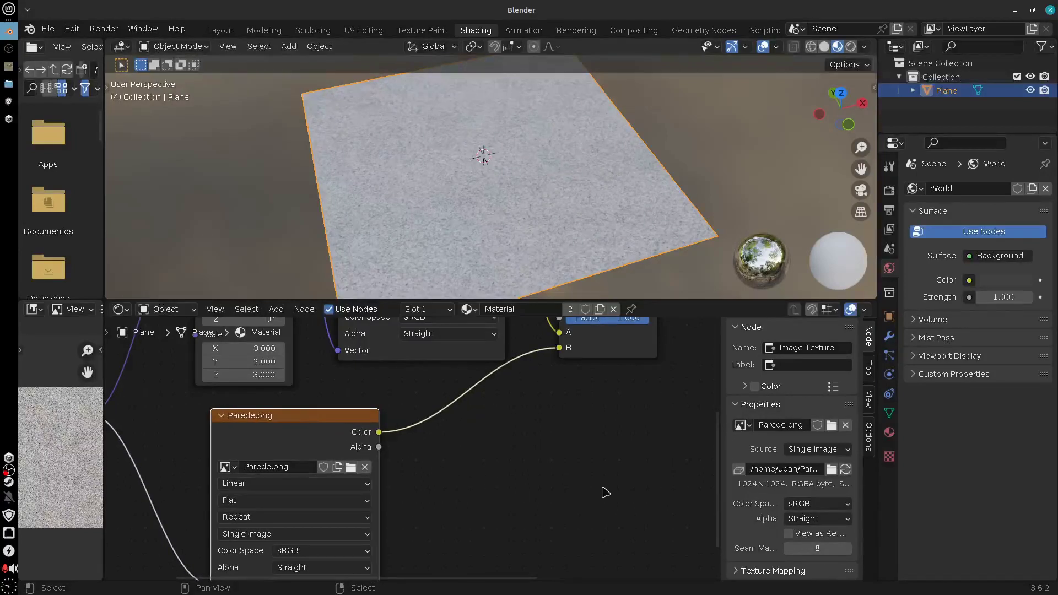
Switch to GIMP, hide the Artefatos layer and add a new 1024 × 1024 transparent layer directly above Parede
click(9, 66)
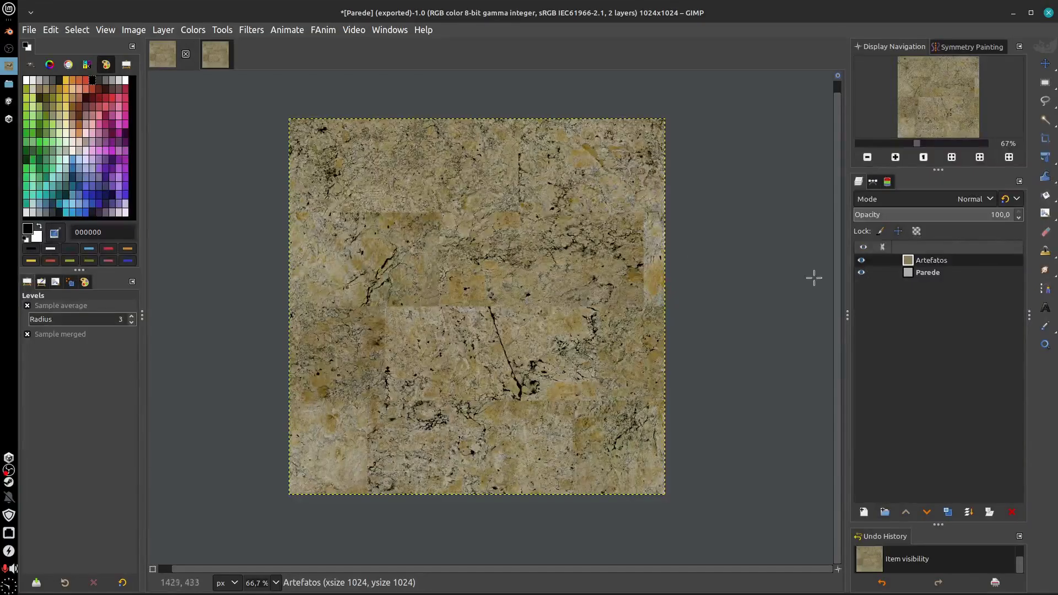
click(861, 260)
click(946, 274)
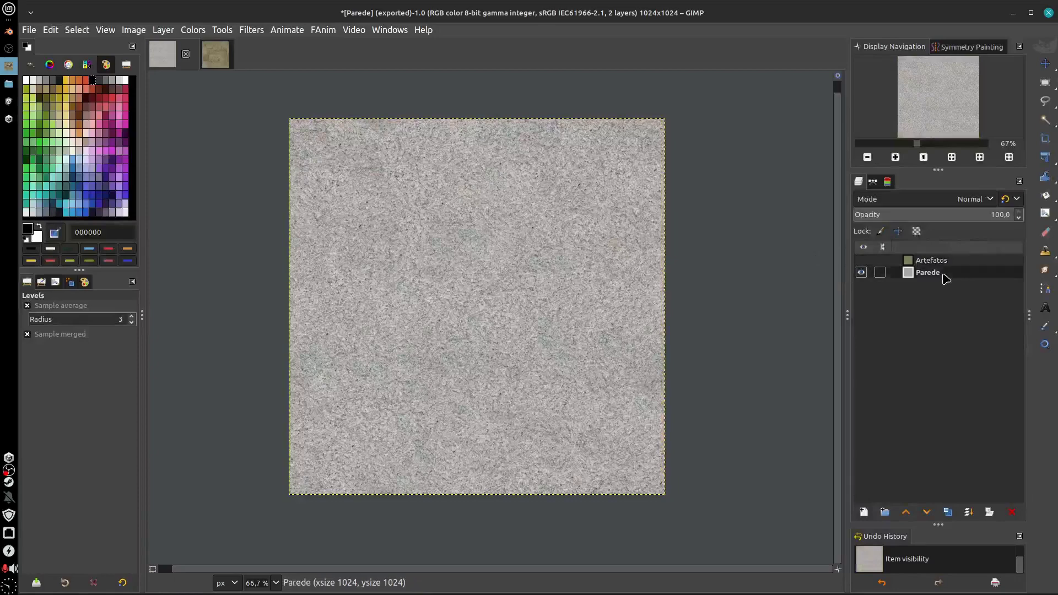
click(863, 512)
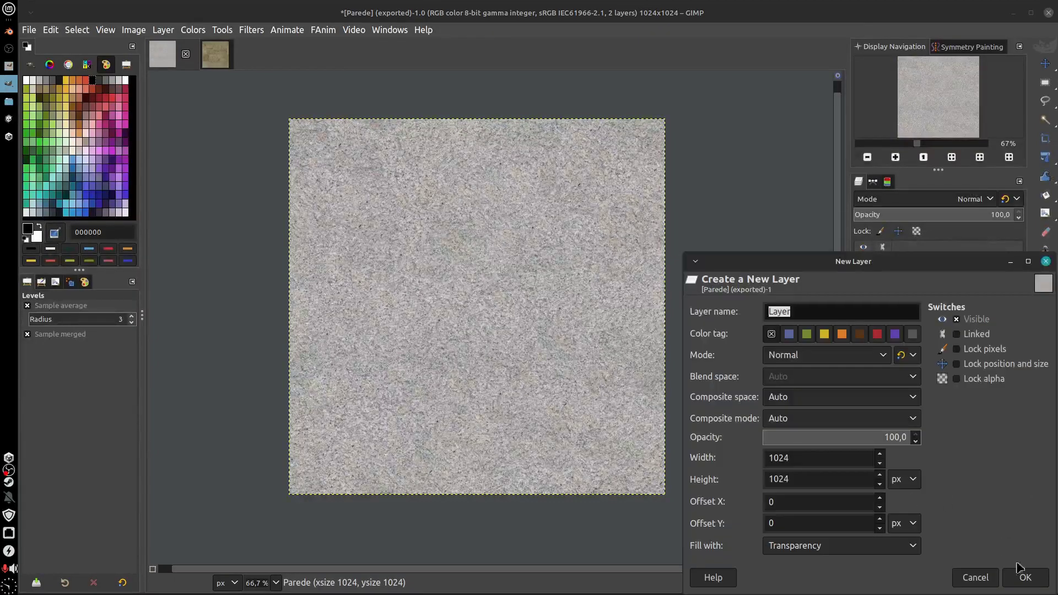
click(1023, 577)
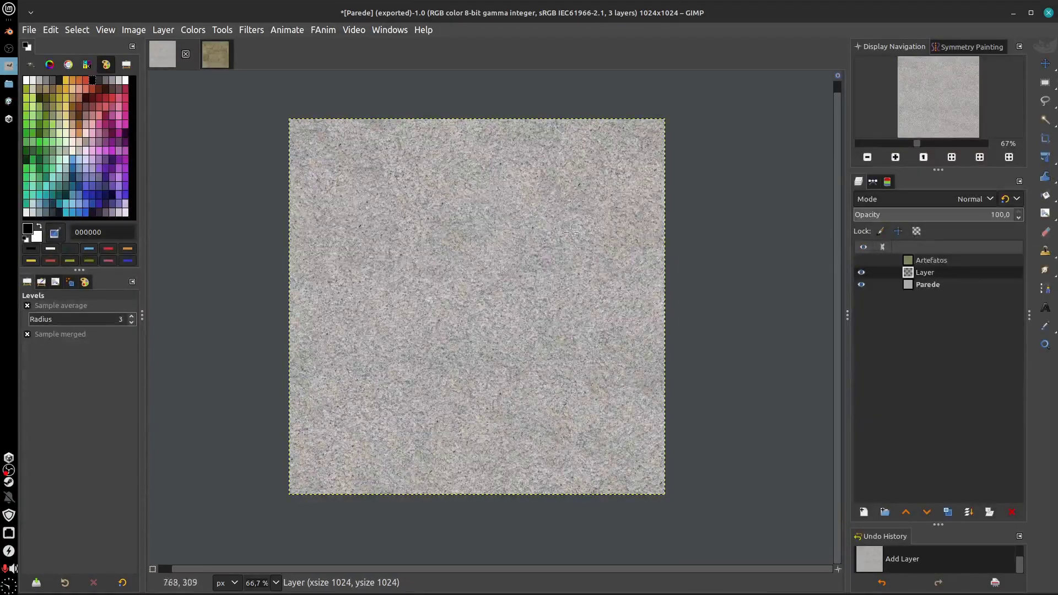
Choose pink e3868b as the foreground color and fill the new layer with it
click(101, 118)
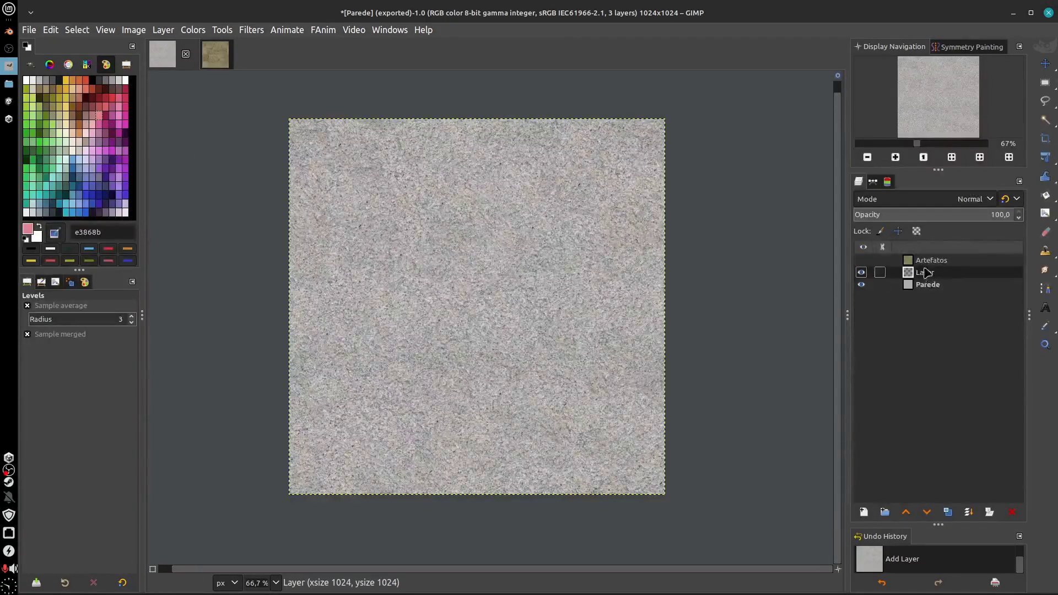
click(591, 309)
click(880, 446)
click(49, 30)
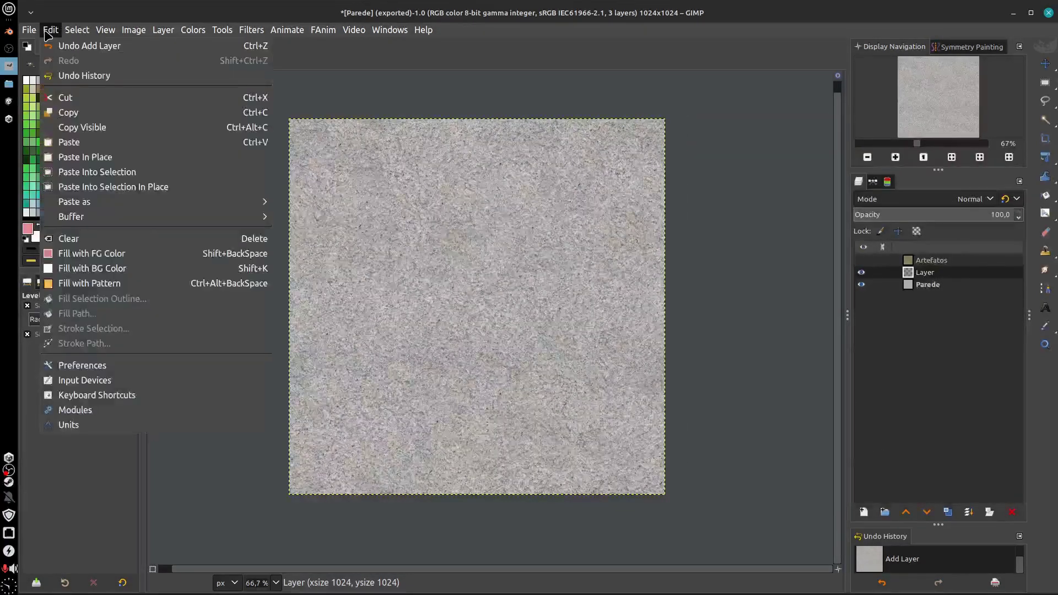
click(113, 254)
Try the Multiply mode on the pink layer and view the image at 100%
click(919, 202)
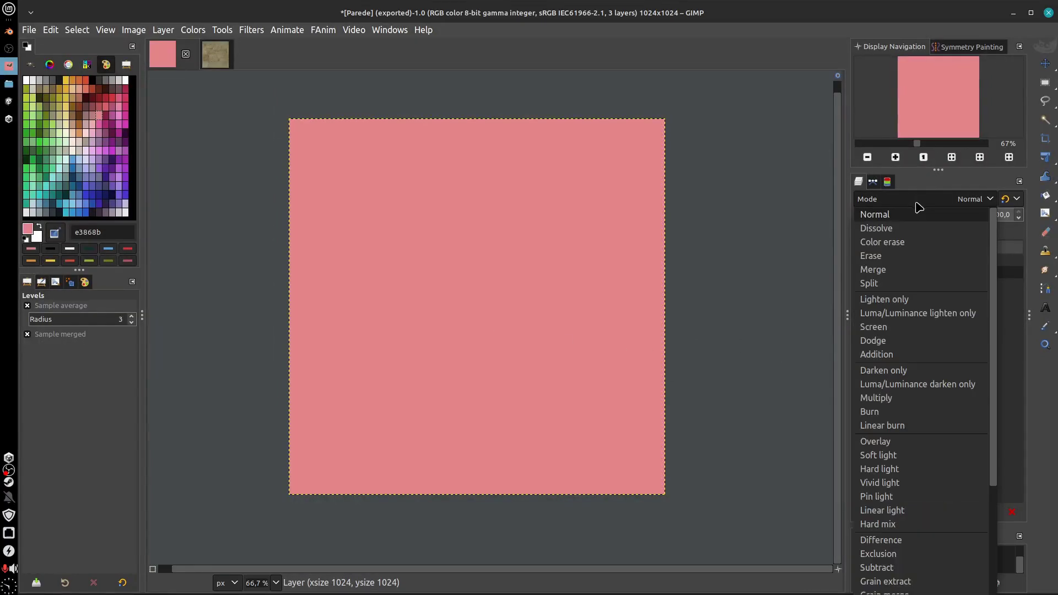
click(877, 398)
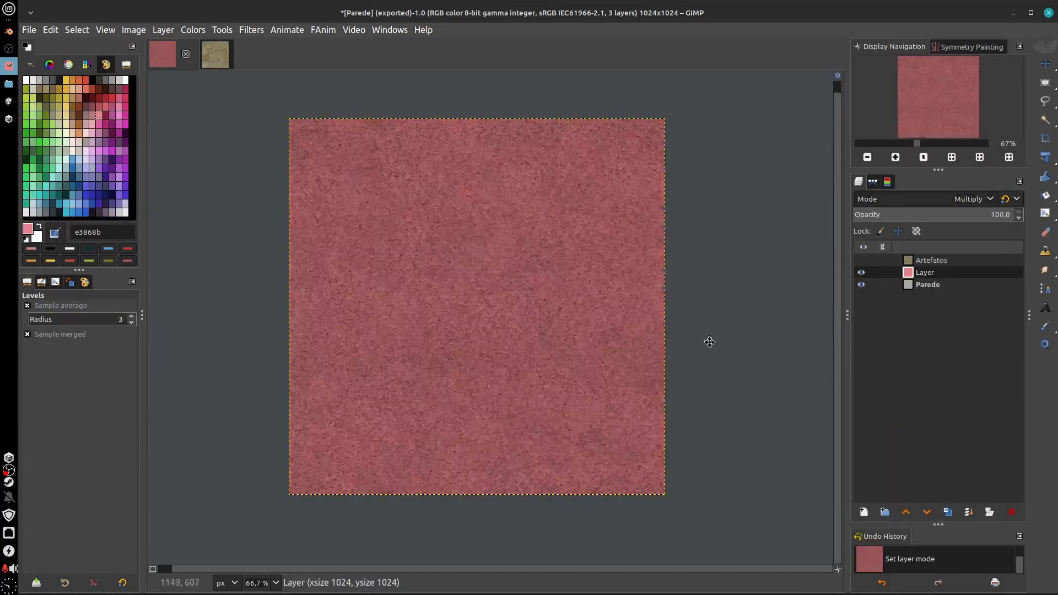
key(1)
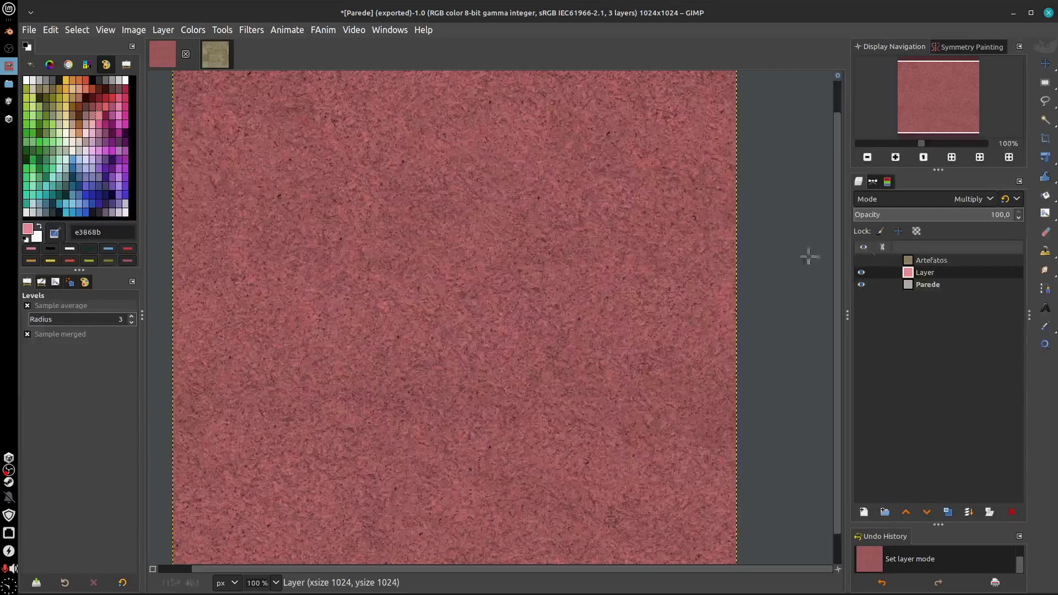
Set the pink layer's mode to Overlay and rename the layer Cor
click(955, 199)
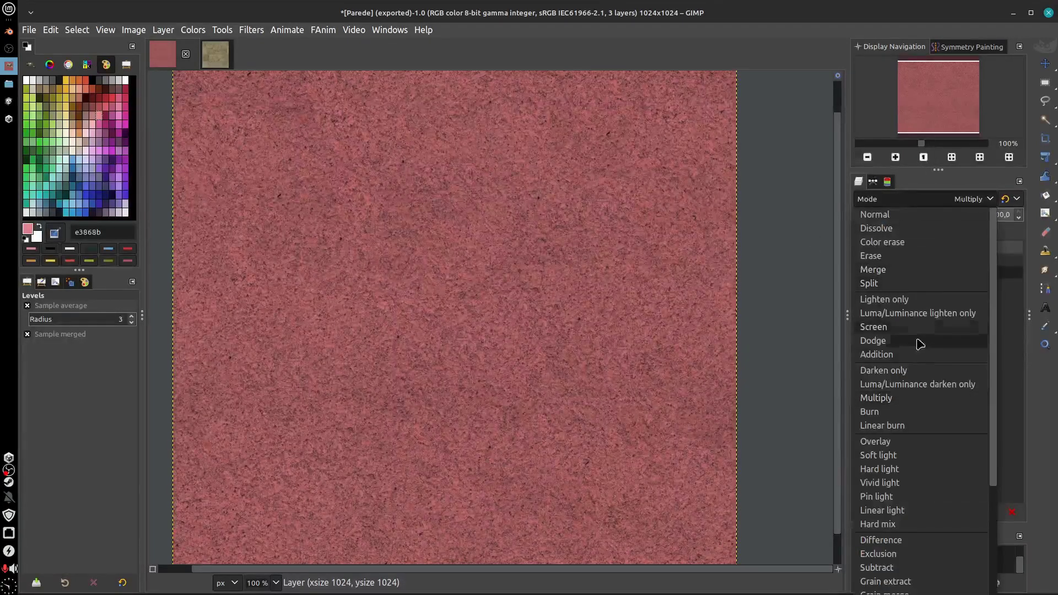
click(922, 441)
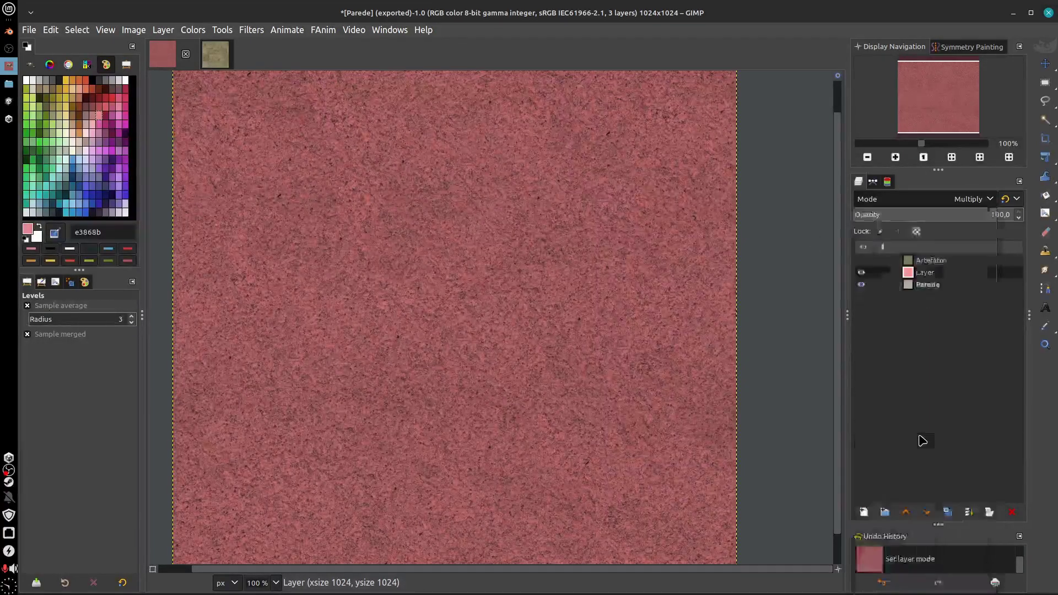
key(minus)
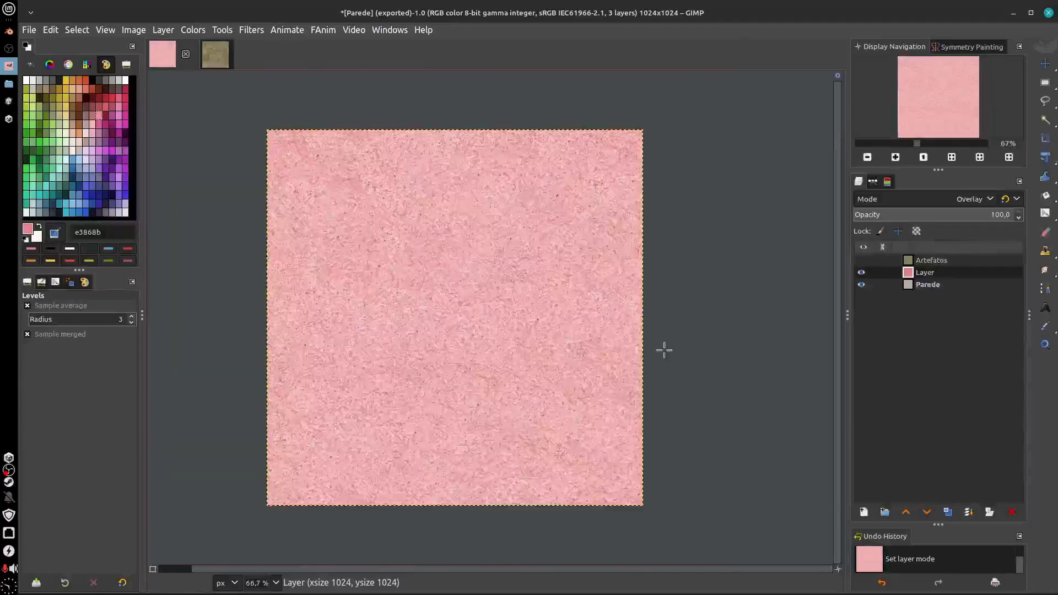
double_click(928, 273)
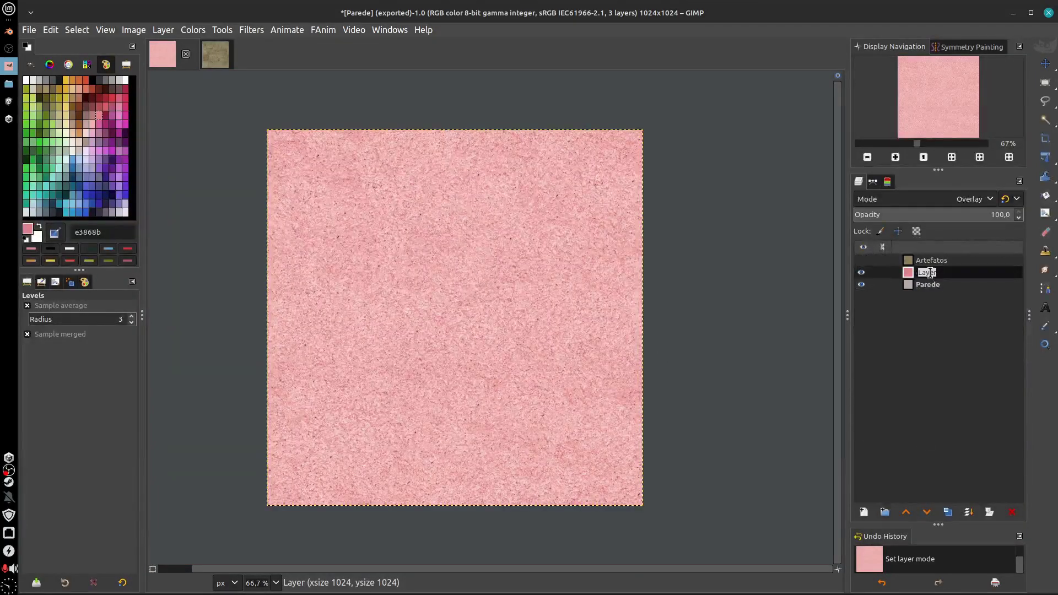
text(Cor)
key(Return)
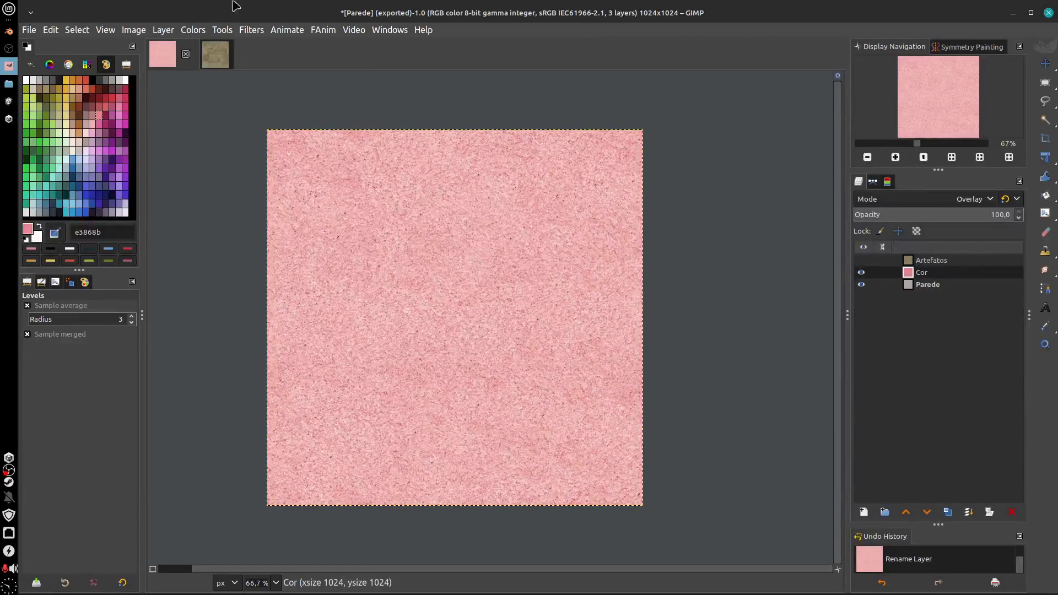
Return to Blender and add a Mix Color node beside the Parede.png node
click(9, 31)
ctrl+scroll(521, 510, left, 4)
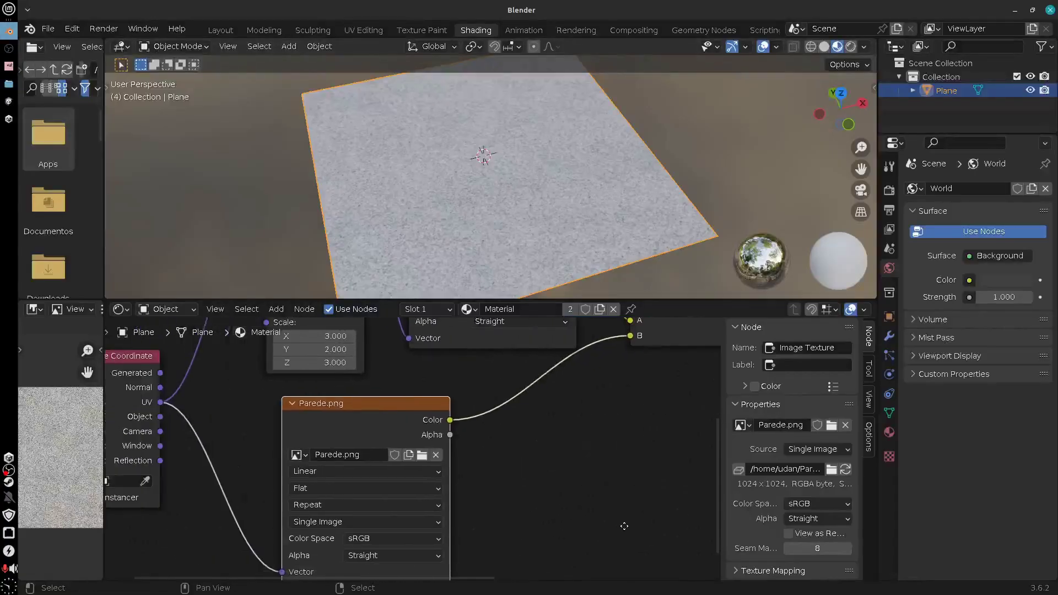
drag(422, 420, 383, 408)
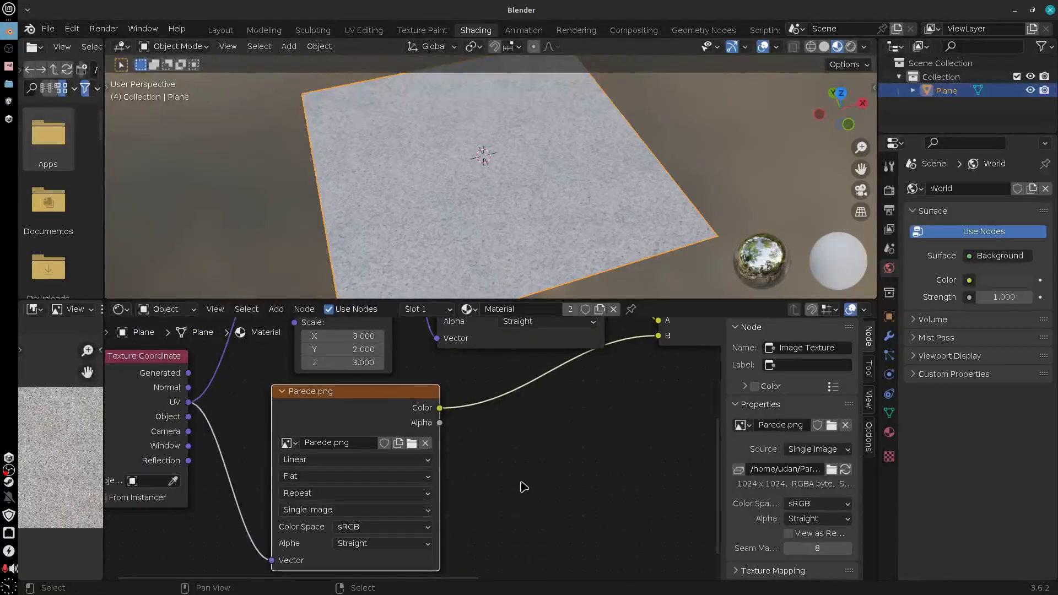
key(shift+a)
mouse_move(521, 483)
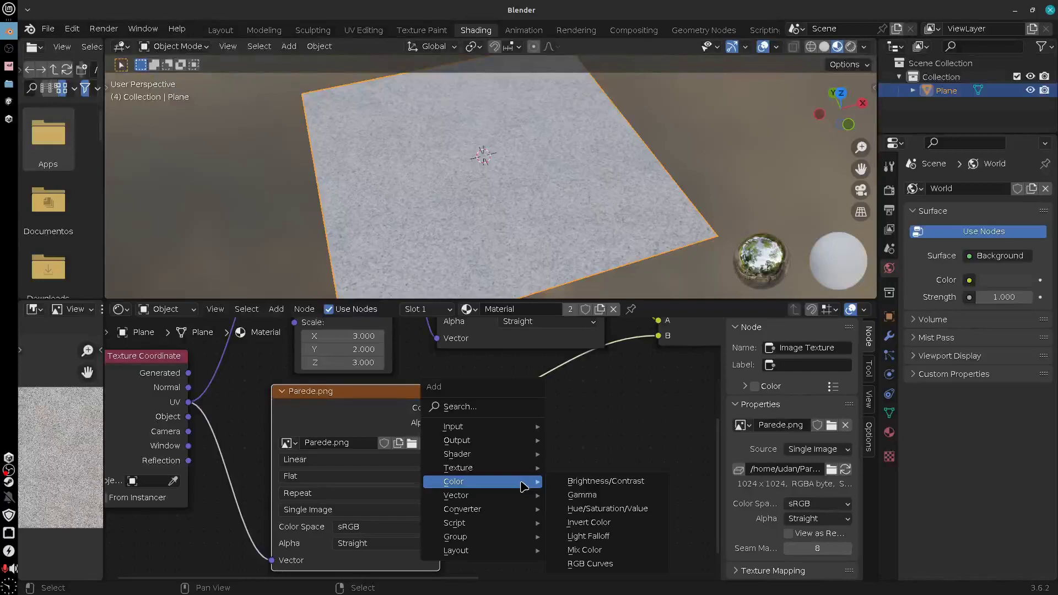
click(584, 550)
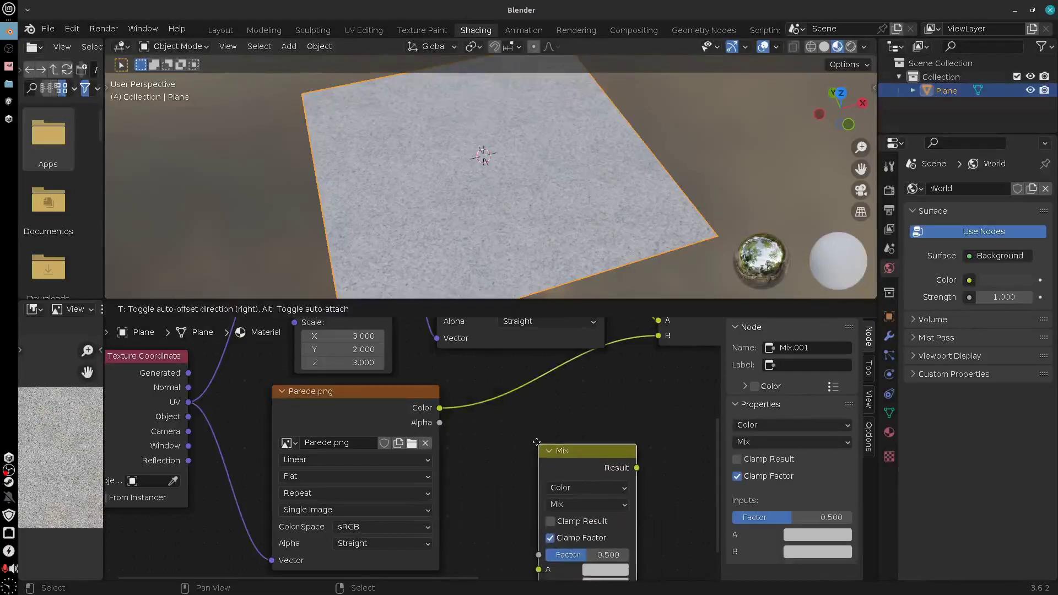
click(524, 457)
Wire the new Mix node between Parede.png's Color output and the first Mix node's B input, with its Factor at 1.000
drag(440, 408, 608, 540)
middle_drag(607, 540, 522, 537)
drag(493, 524, 531, 524)
drag(490, 428, 574, 413)
Set the new Mix node's blending mode to Overlay and its B color to a bright salmon pink
middle_drag(435, 555, 453, 458)
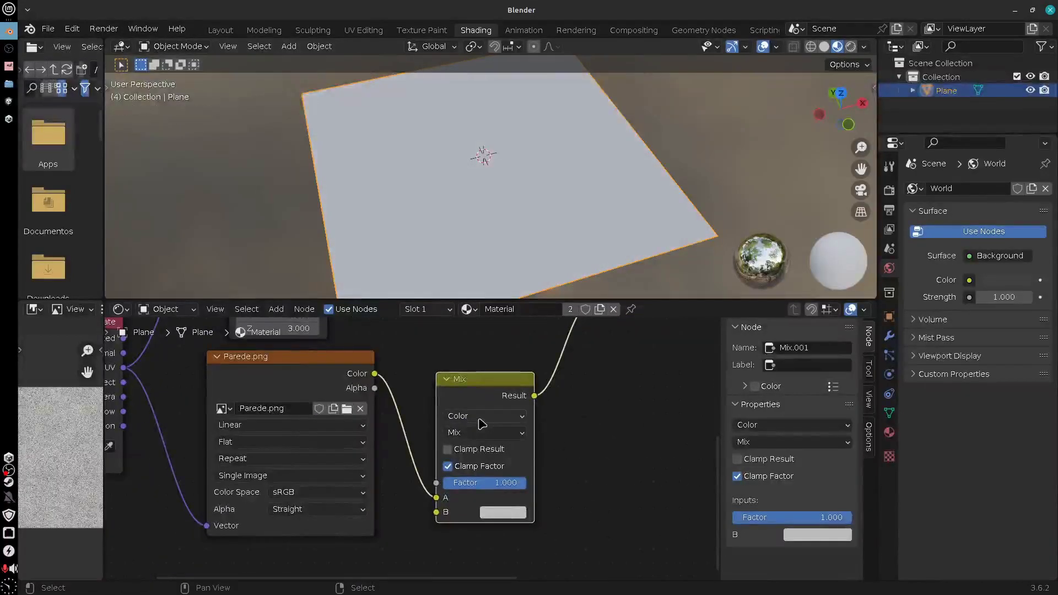
click(479, 435)
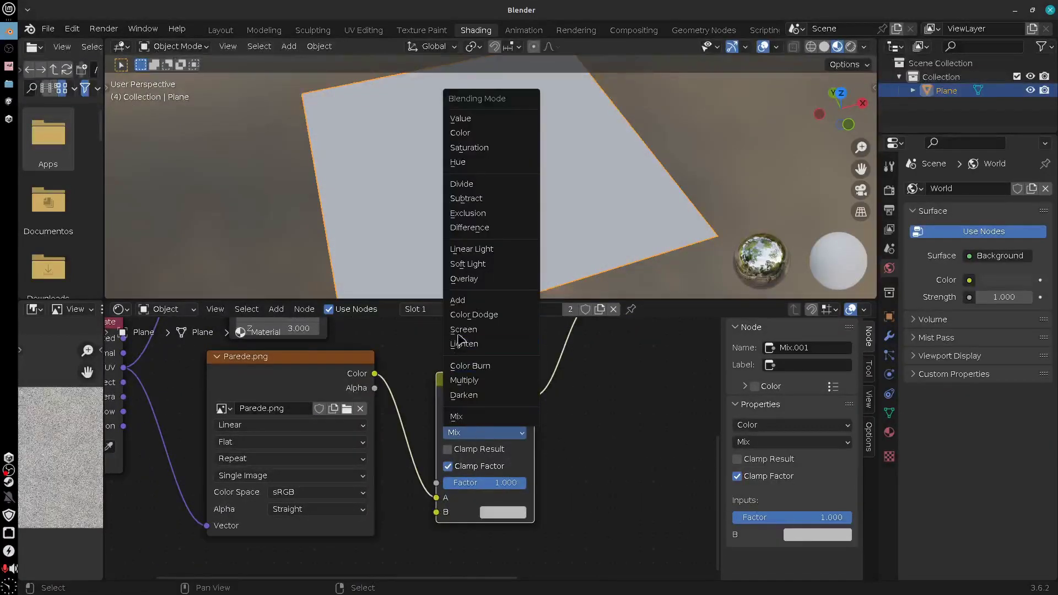
click(477, 279)
click(503, 513)
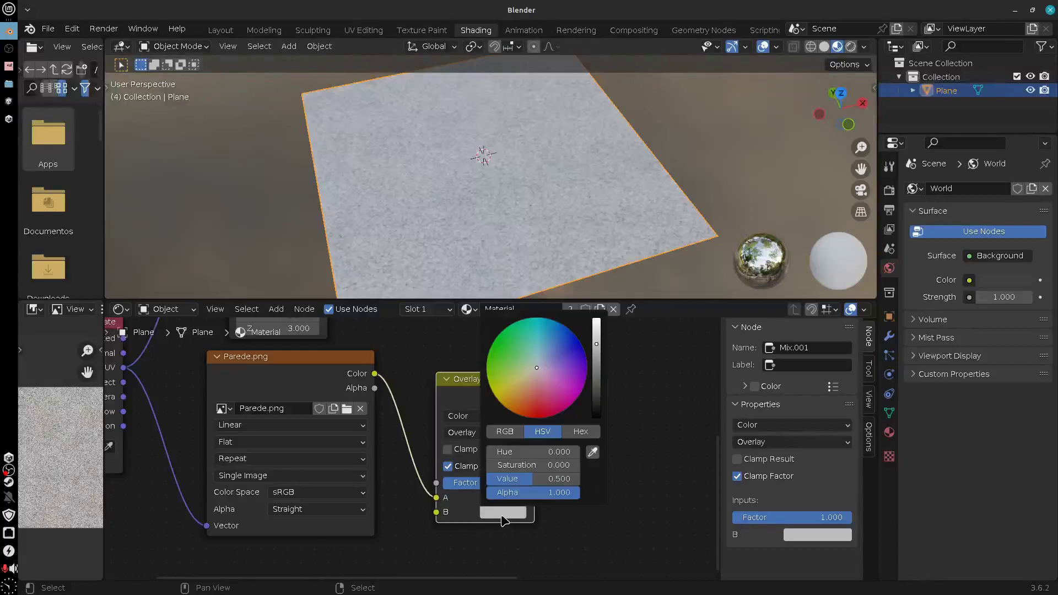
drag(538, 368, 509, 410)
drag(602, 346, 597, 320)
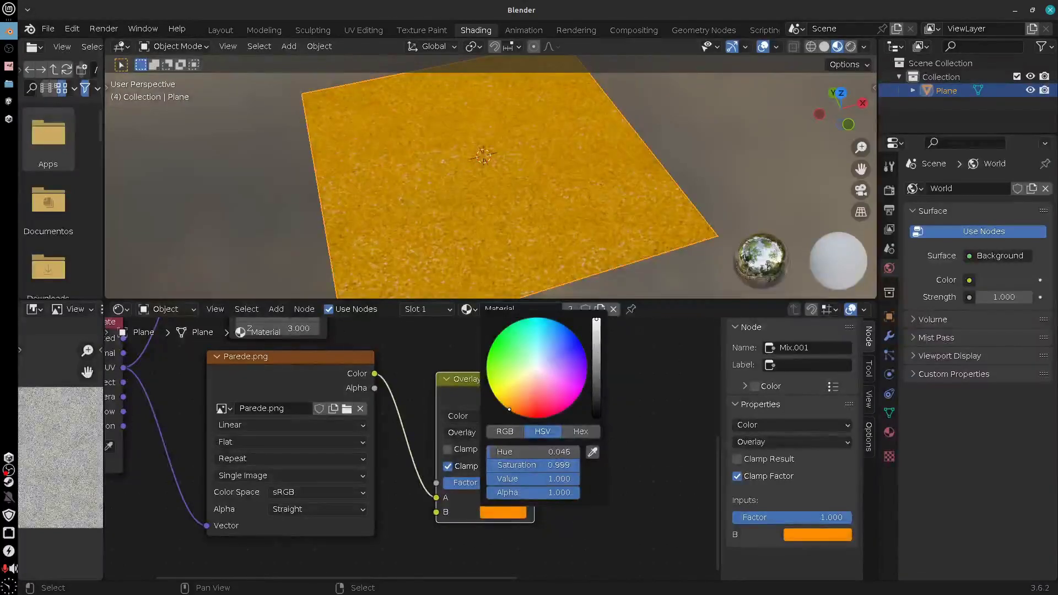
drag(510, 410, 531, 393)
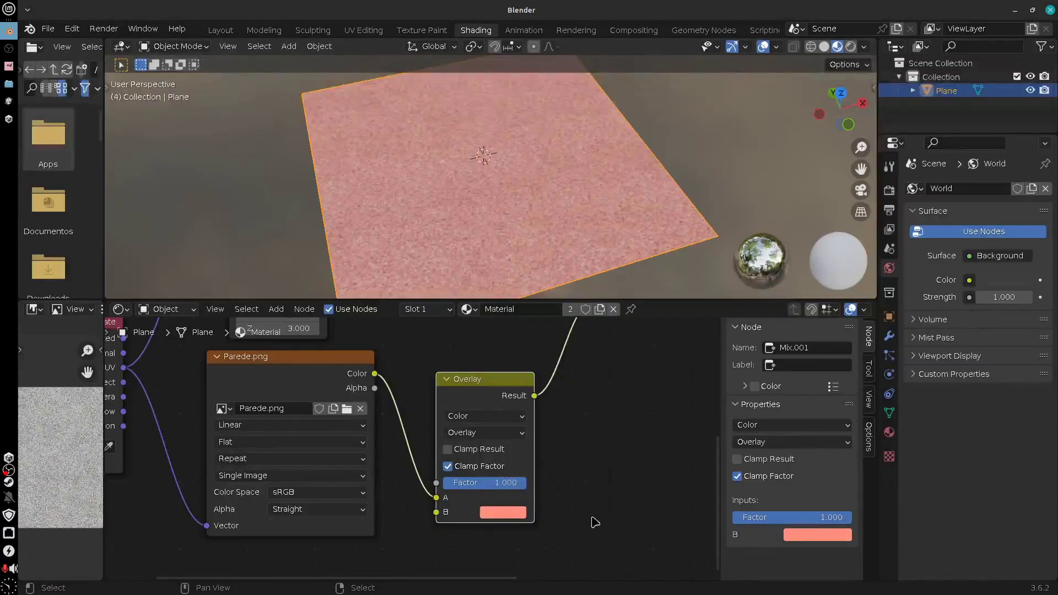
Try lower Factor values on the Mix node joining Artefatos.png and the tinted wall, and return it to 1.000
scroll(595, 520, down, 2)
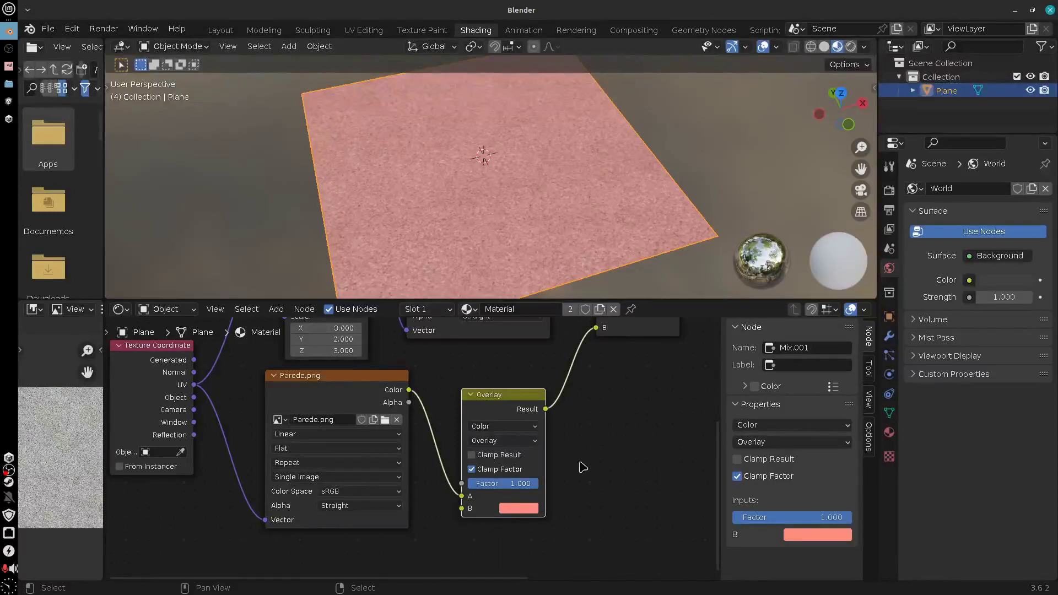
scroll(584, 467, down, 2)
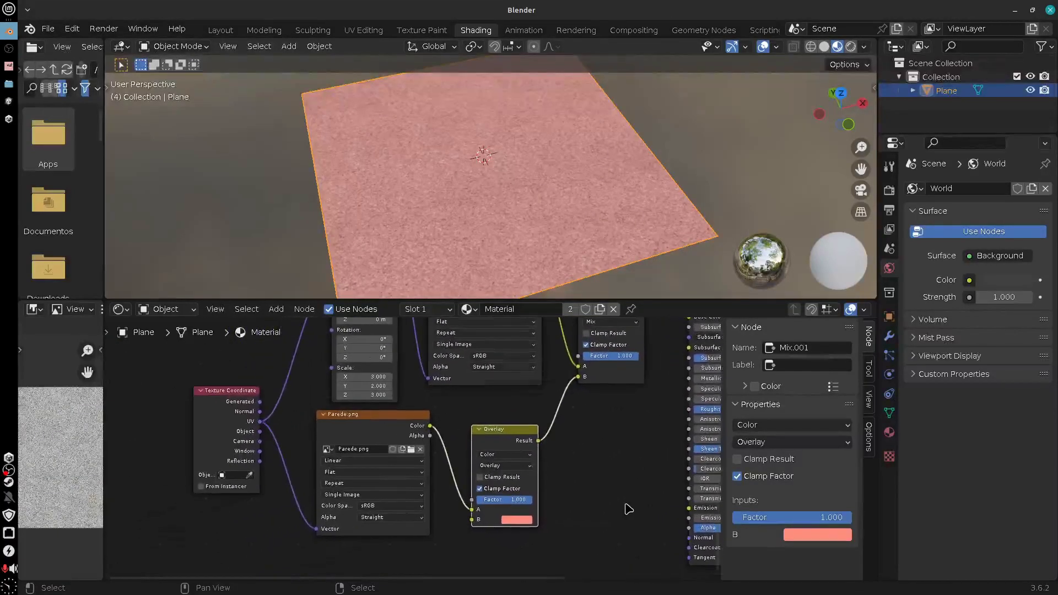
scroll(444, 446, up, 2)
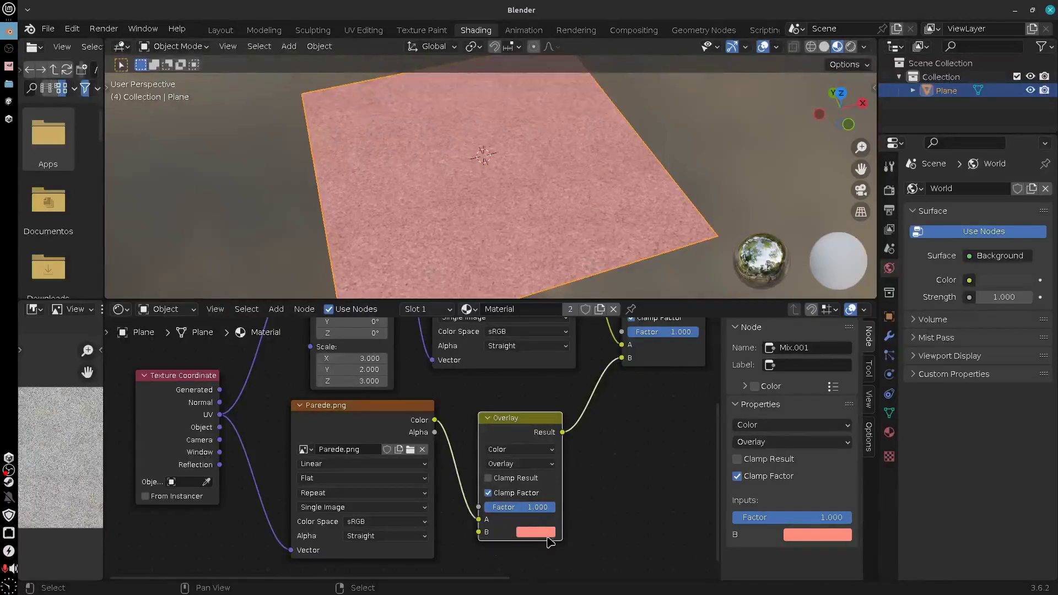
scroll(633, 480, down, 2)
scroll(598, 504, up, 2)
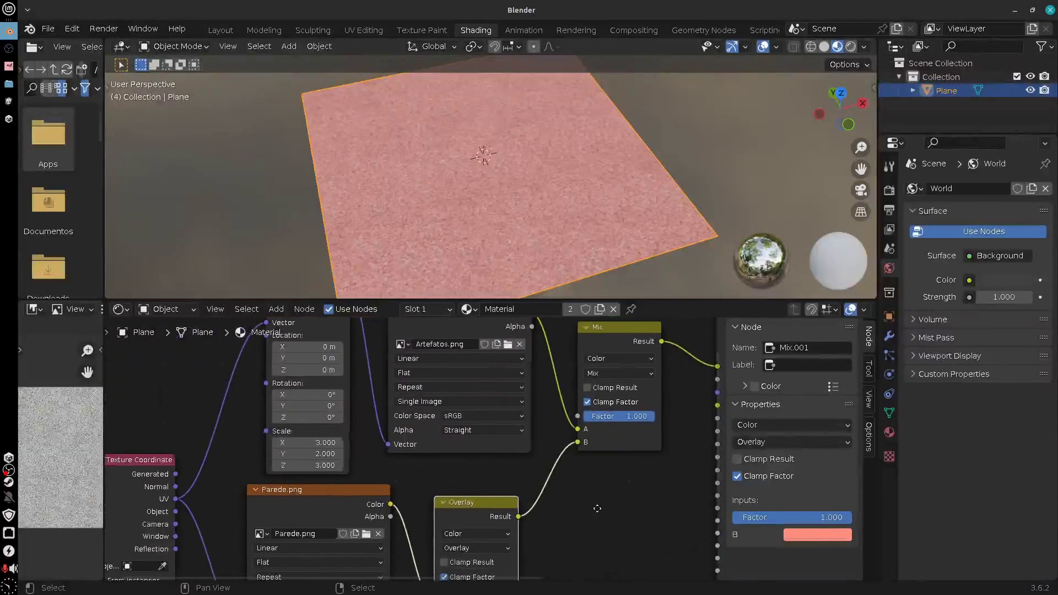
middle_drag(598, 504, 558, 522)
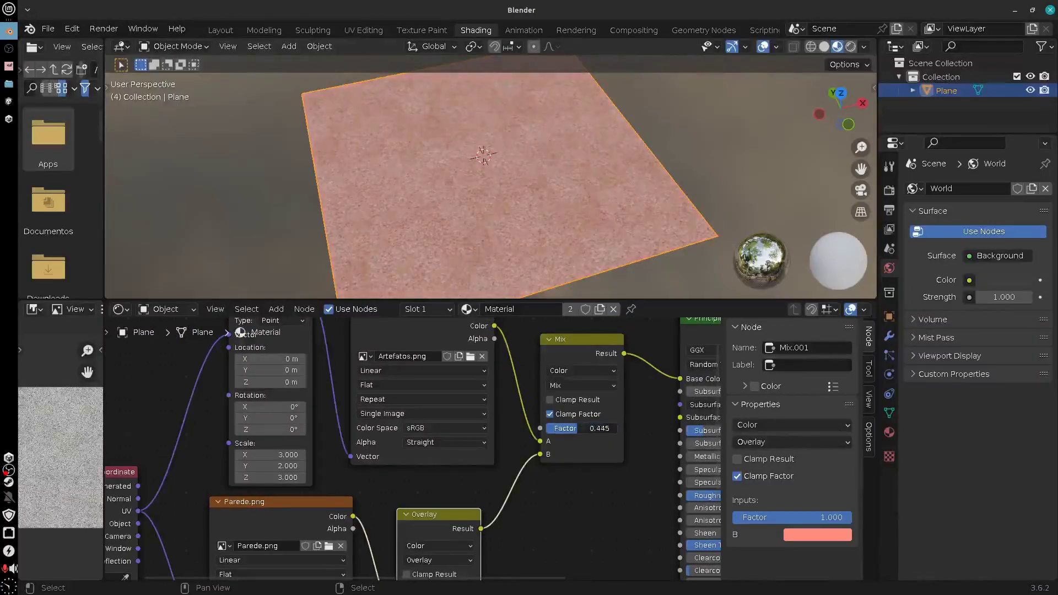
drag(601, 428, 620, 428)
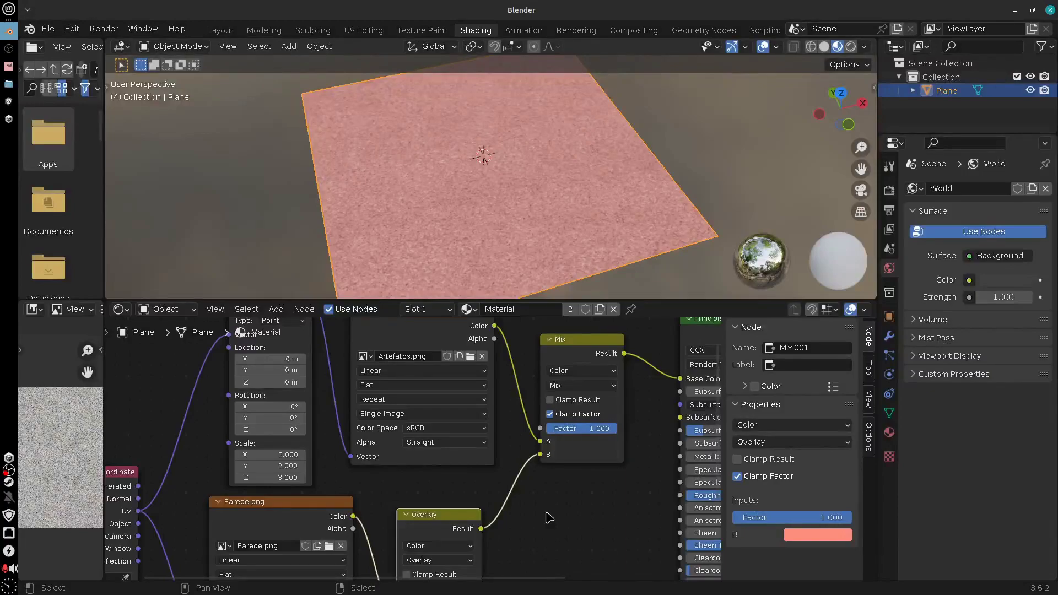
Switch to GIMP, make the Artefatos layer visible and add a White (full opacity) layer mask to it
click(8, 65)
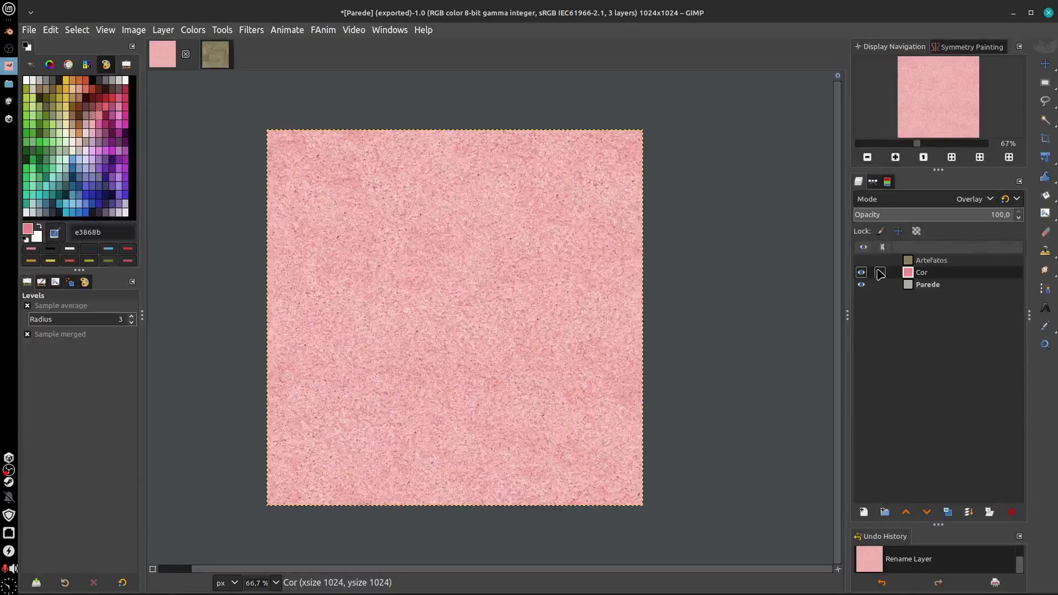
click(861, 261)
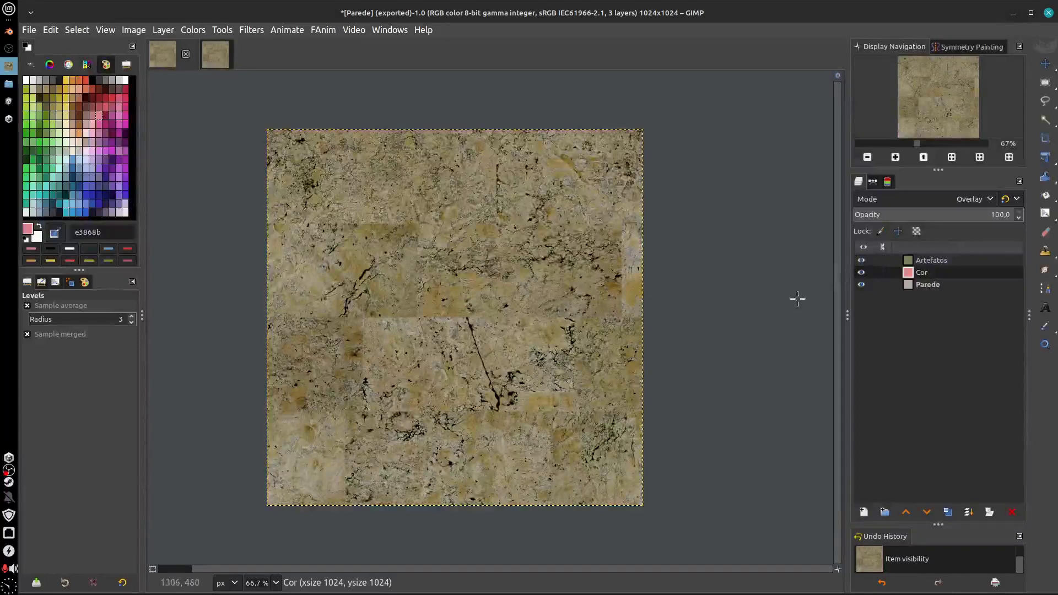
click(912, 262)
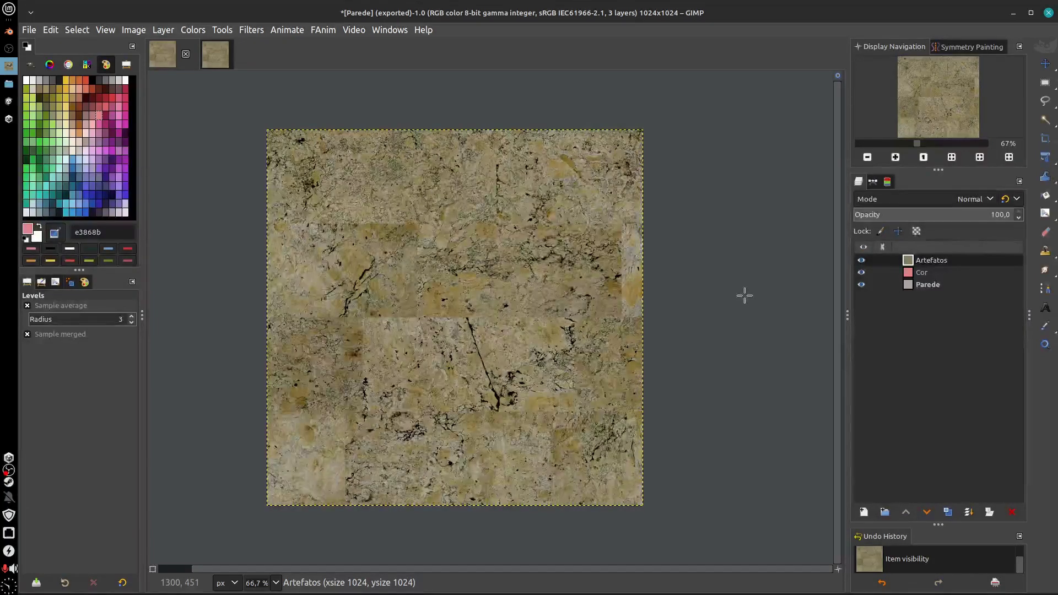
right_click(910, 260)
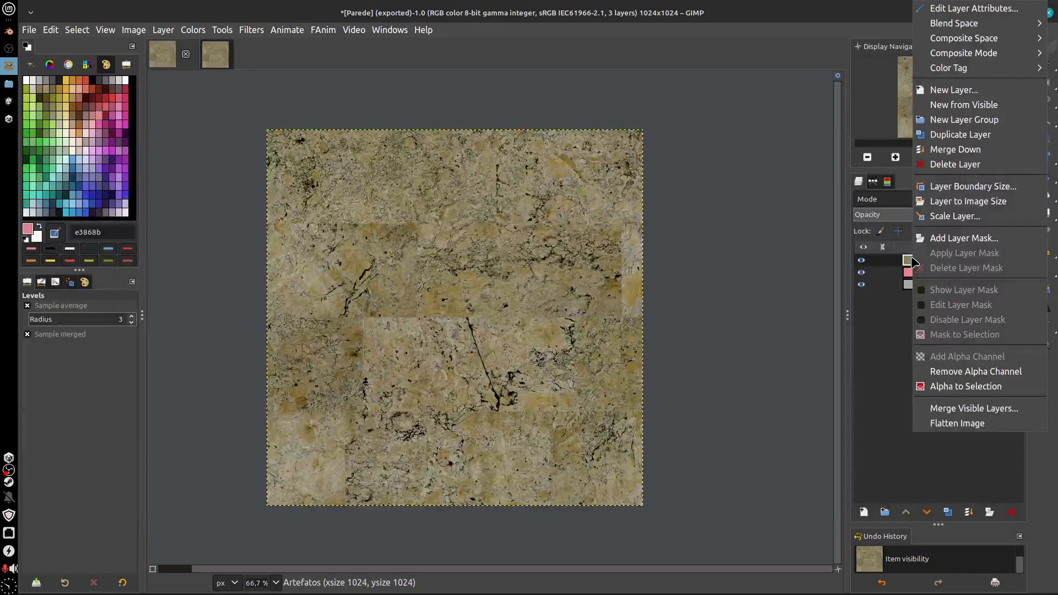
click(948, 238)
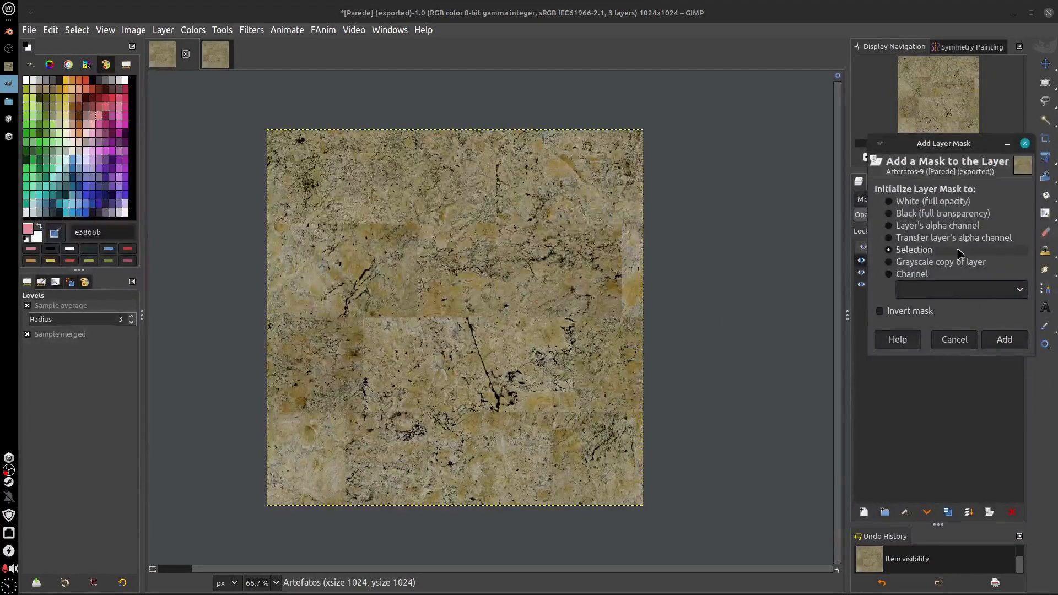
click(932, 201)
click(1005, 340)
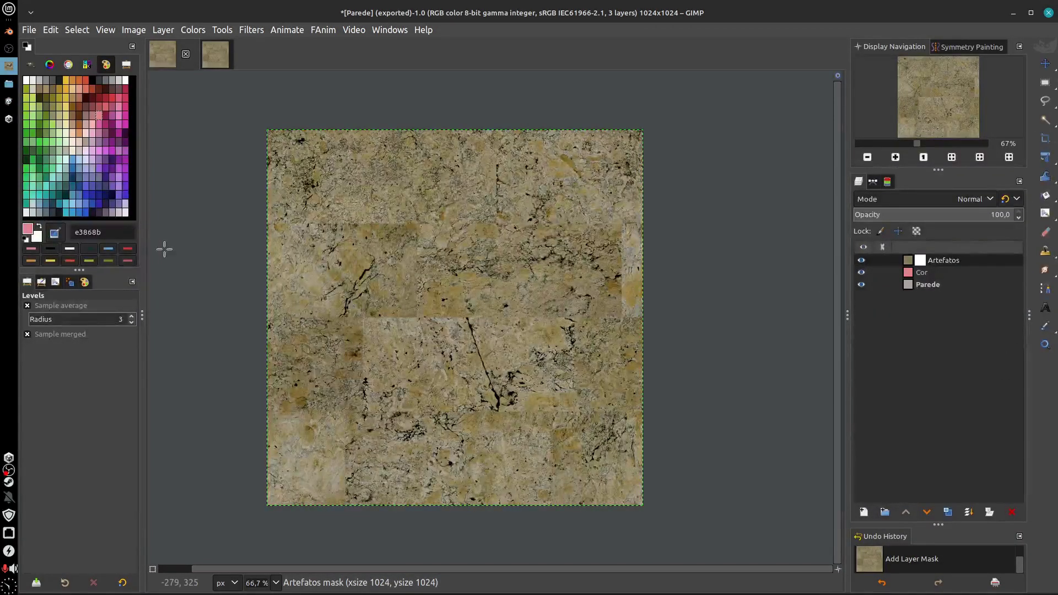
Paint a large irregular patch over the centre of the Artefatos mask using the Paintbrush with the 000DirtySpotUdan preset
key(b)
mouse_move(1055, 214)
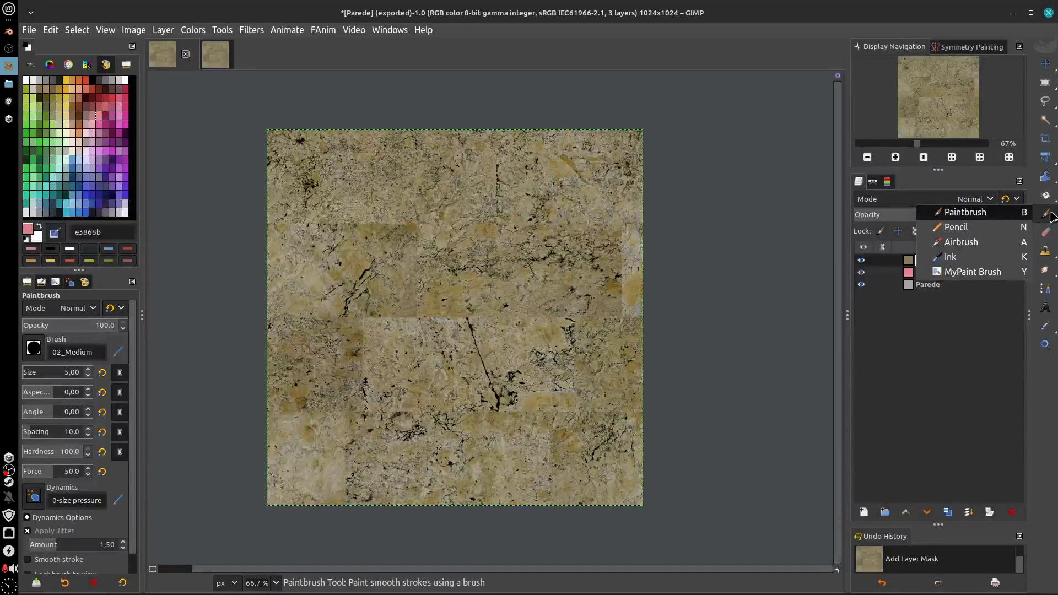
click(65, 583)
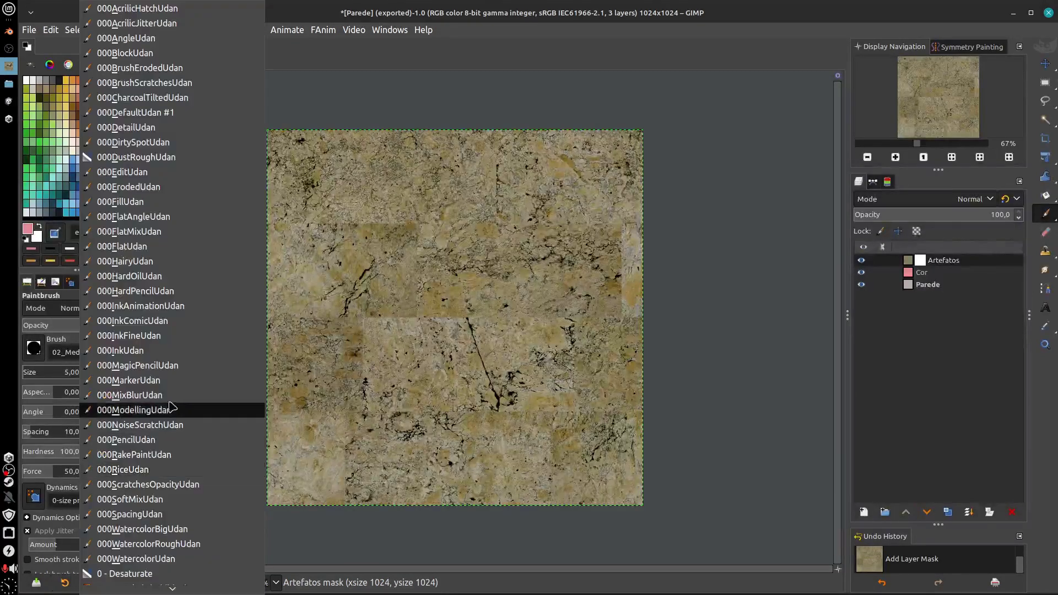
click(153, 147)
mouse_move(386, 232)
mouse_down()
mouse_move(469, 298)
mouse_move(512, 278)
mouse_move(380, 380)
mouse_move(474, 380)
mouse_move(386, 254)
mouse_move(342, 287)
mouse_move(474, 188)
mouse_move(563, 259)
mouse_move(518, 286)
mouse_up()
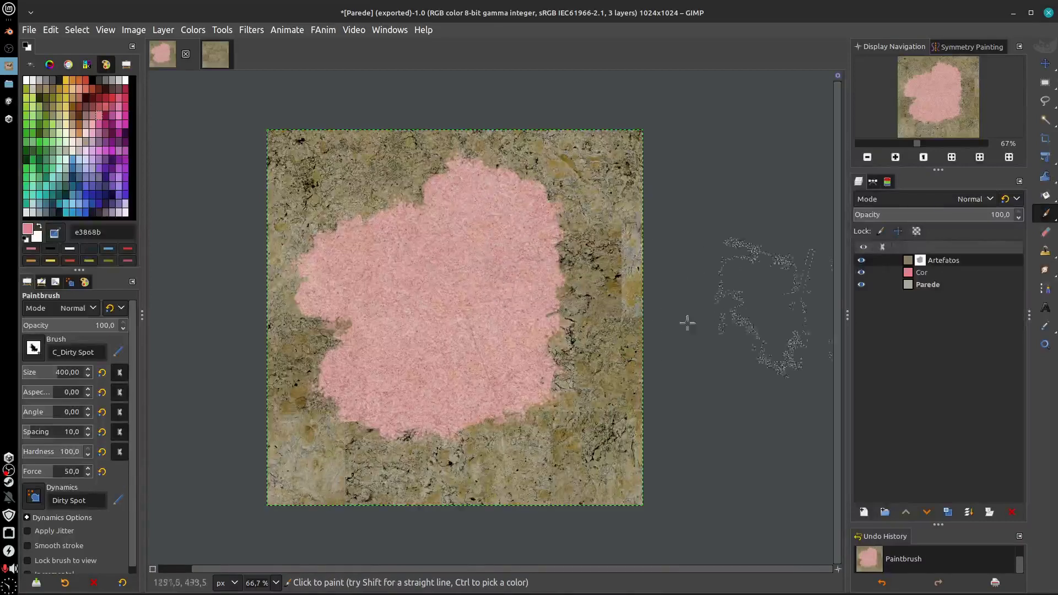
Show the Artefatos layer mask, paint near-black 1e1e1e over the grey central patch, and turn the mask display off
right_click(922, 265)
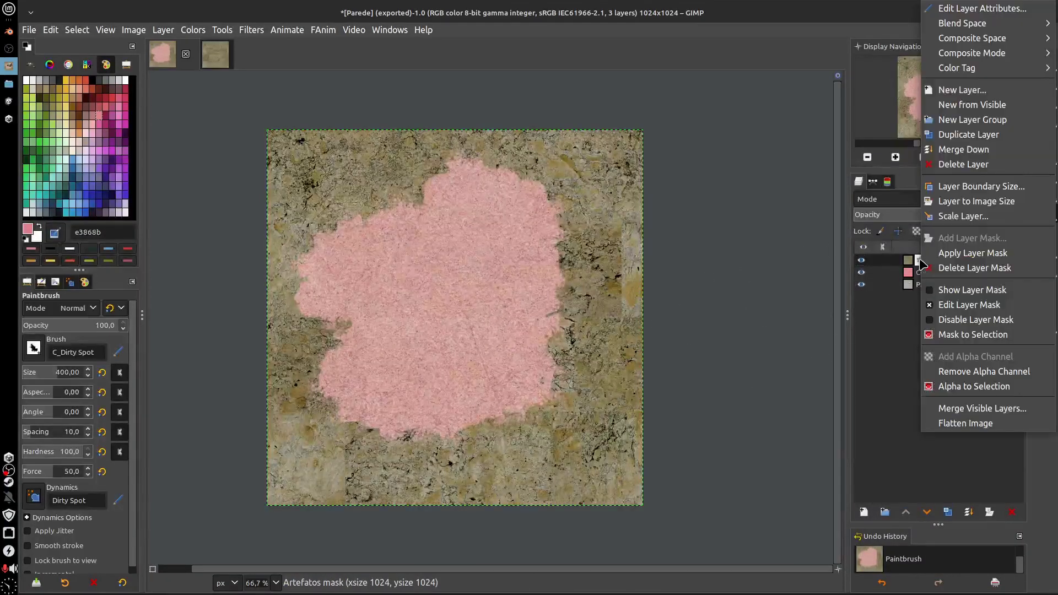
click(937, 290)
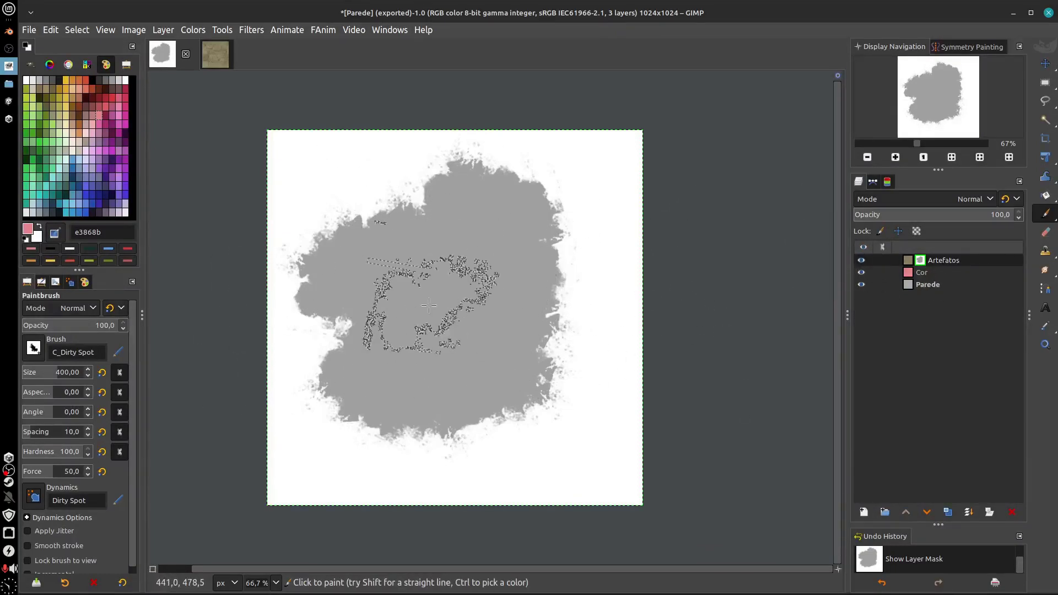
click(61, 82)
mouse_move(403, 259)
mouse_down()
mouse_move(473, 304)
mouse_move(421, 281)
mouse_move(405, 288)
mouse_move(396, 331)
mouse_move(472, 288)
mouse_move(485, 232)
mouse_move(469, 351)
mouse_move(378, 300)
mouse_move(309, 293)
mouse_move(435, 226)
mouse_move(353, 274)
mouse_move(524, 352)
mouse_move(458, 380)
mouse_move(309, 385)
mouse_move(408, 386)
mouse_move(369, 176)
mouse_move(452, 280)
mouse_up()
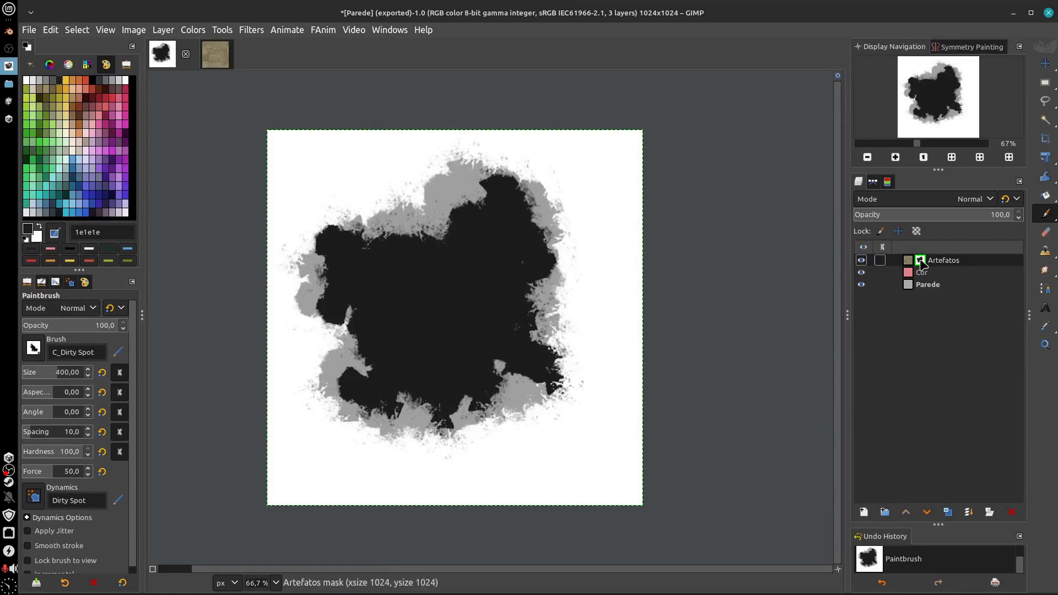
right_click(920, 261)
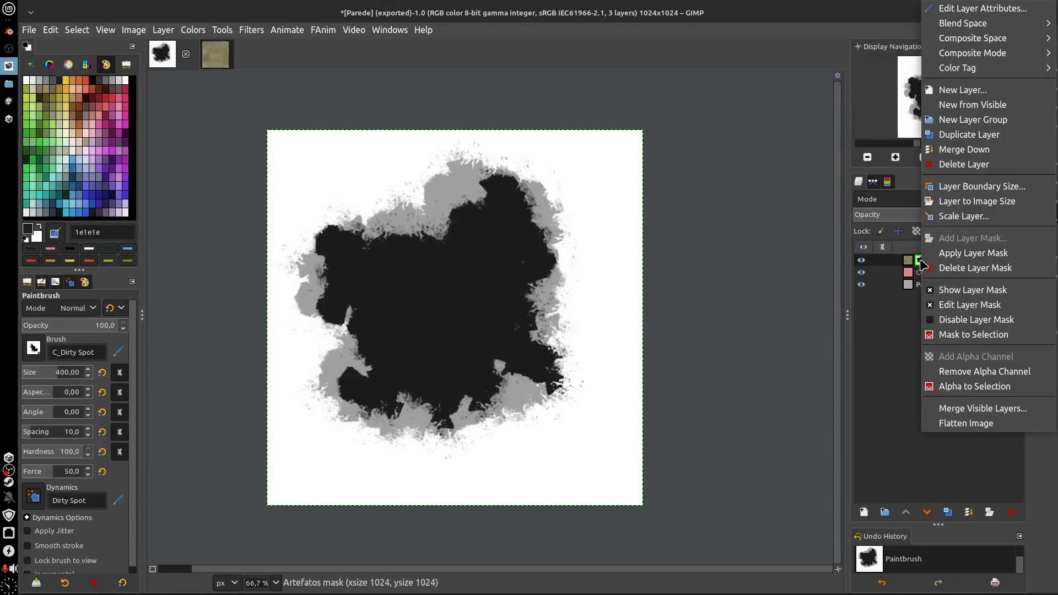
click(930, 293)
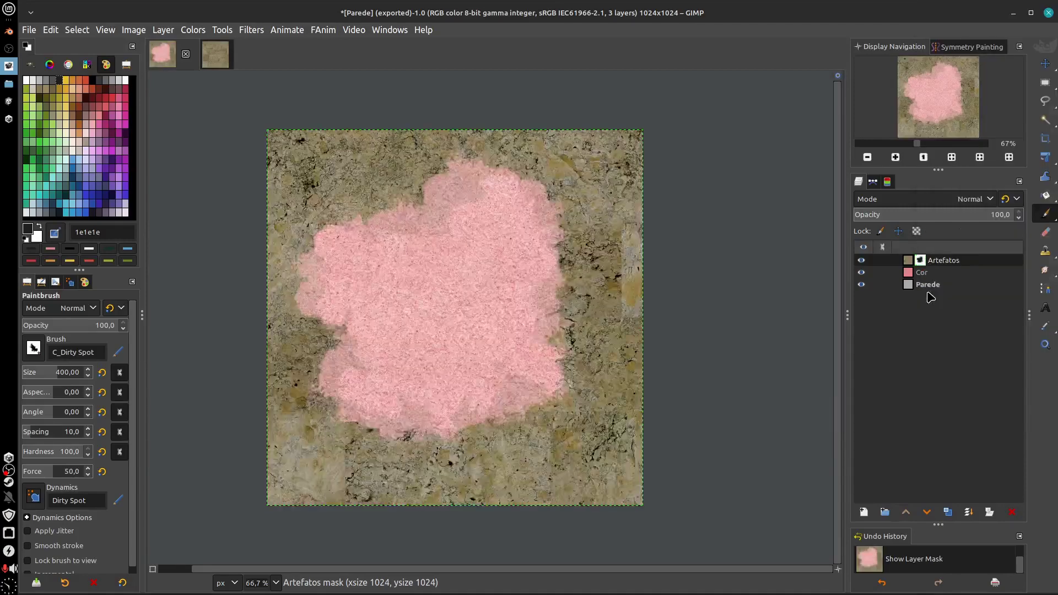
Examine the masked transition between the Artefatos texture and the pink wall across the canvas
ctrl+scroll(455, 310, up, 4)
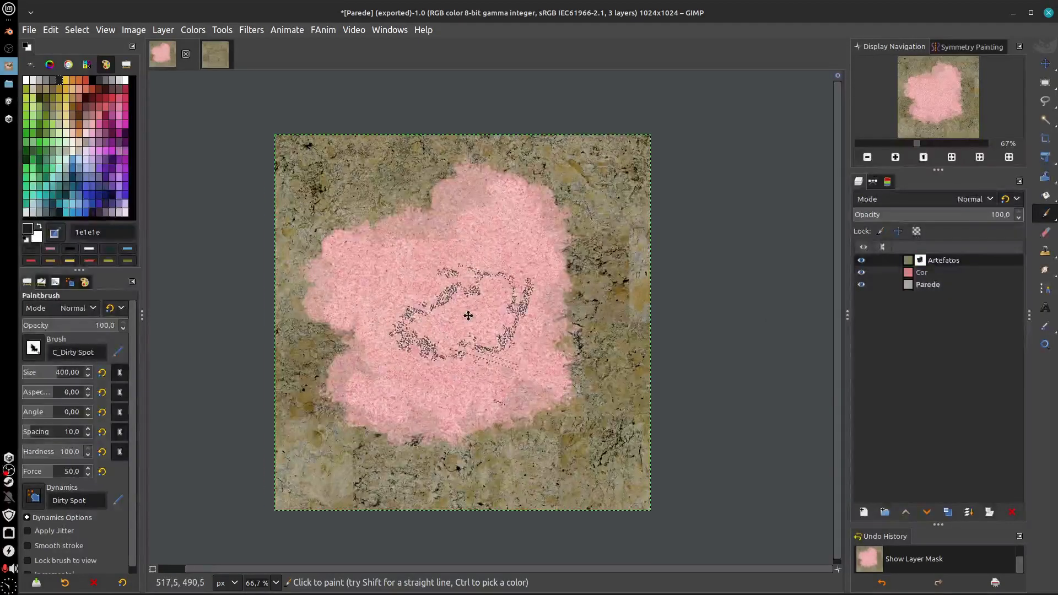
ctrl+scroll(469, 315, down, 2)
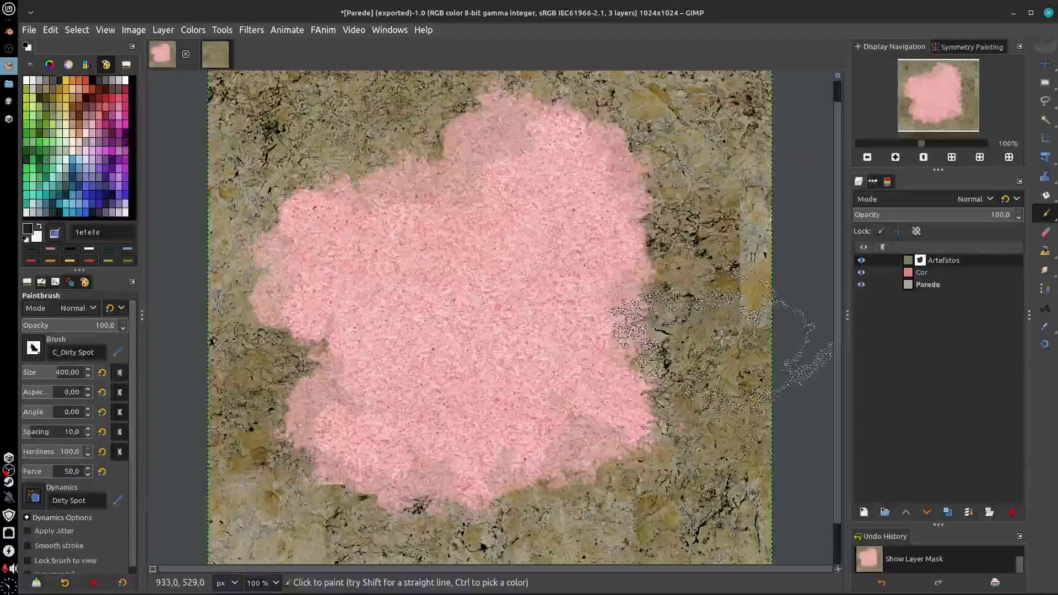
shift+scroll(722, 328, right, 3)
scroll(247, 121, up, 1)
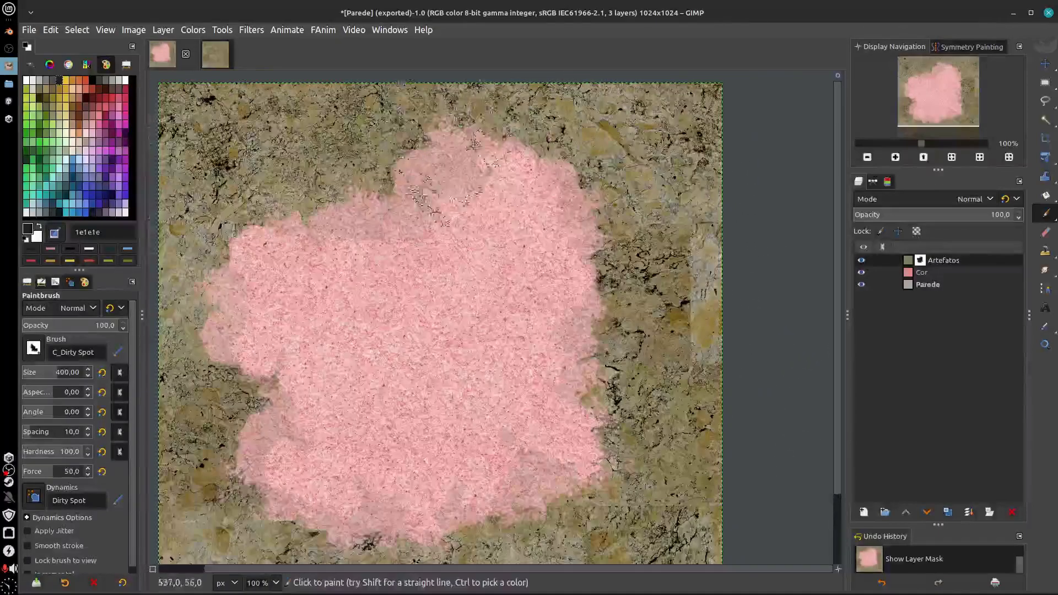
scroll(269, 427, down, 5)
shift+scroll(268, 426, left, 3)
scroll(269, 426, up, 4)
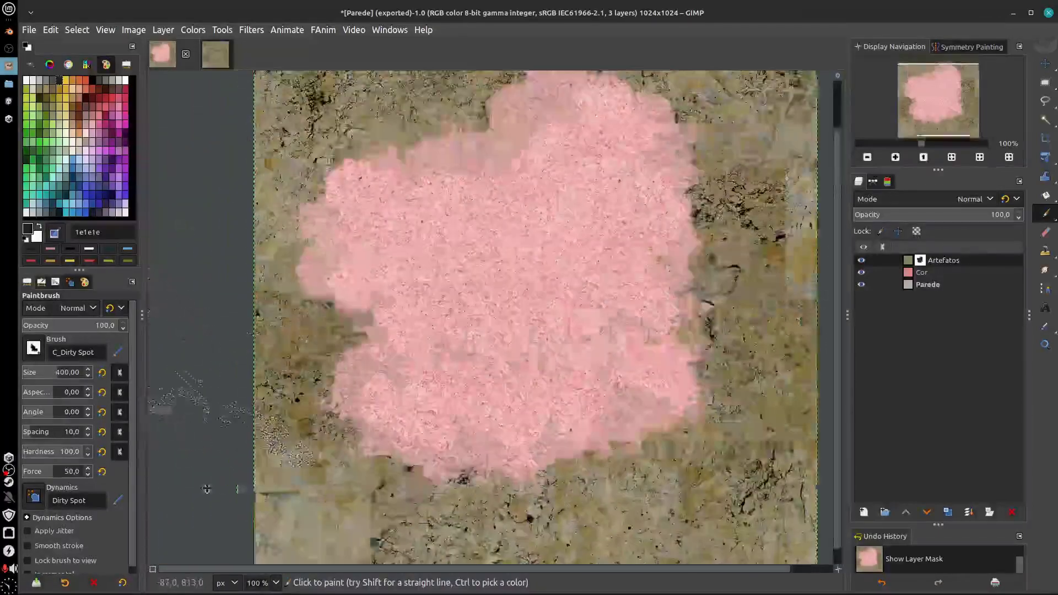
shift+scroll(411, 287, right, 3)
scroll(411, 287, up, 2)
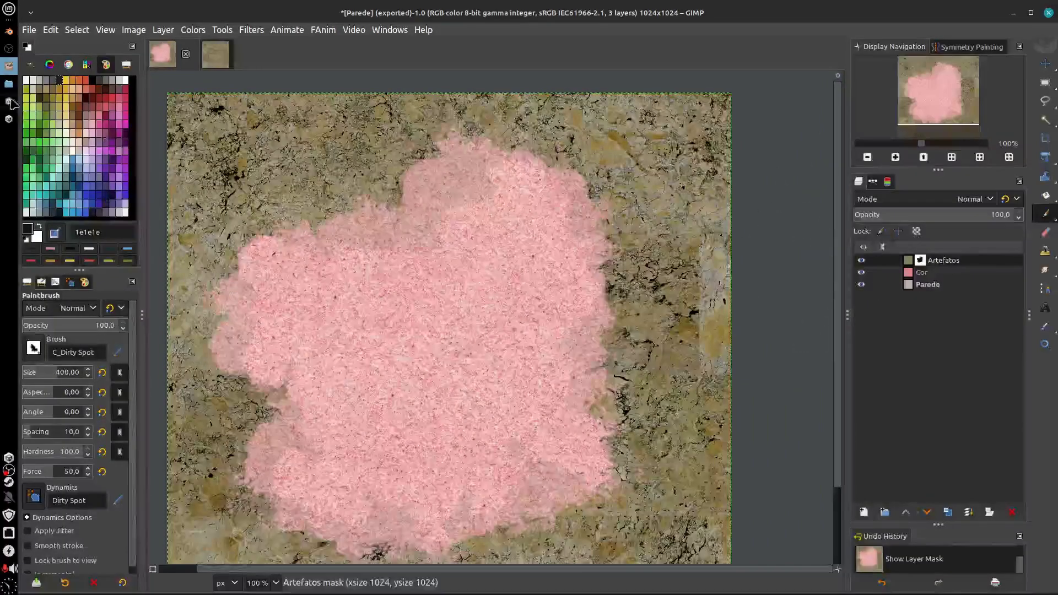
Return to Blender and move the Mix node higher, between the Artefatos.png and Principled BSDF nodes
click(8, 34)
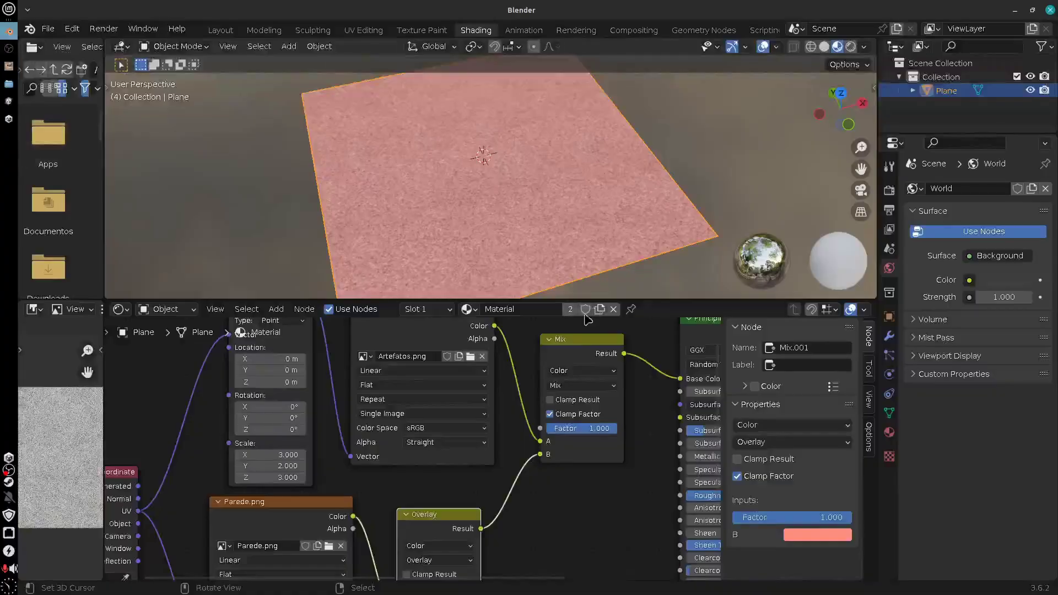
middle_drag(626, 513, 446, 547)
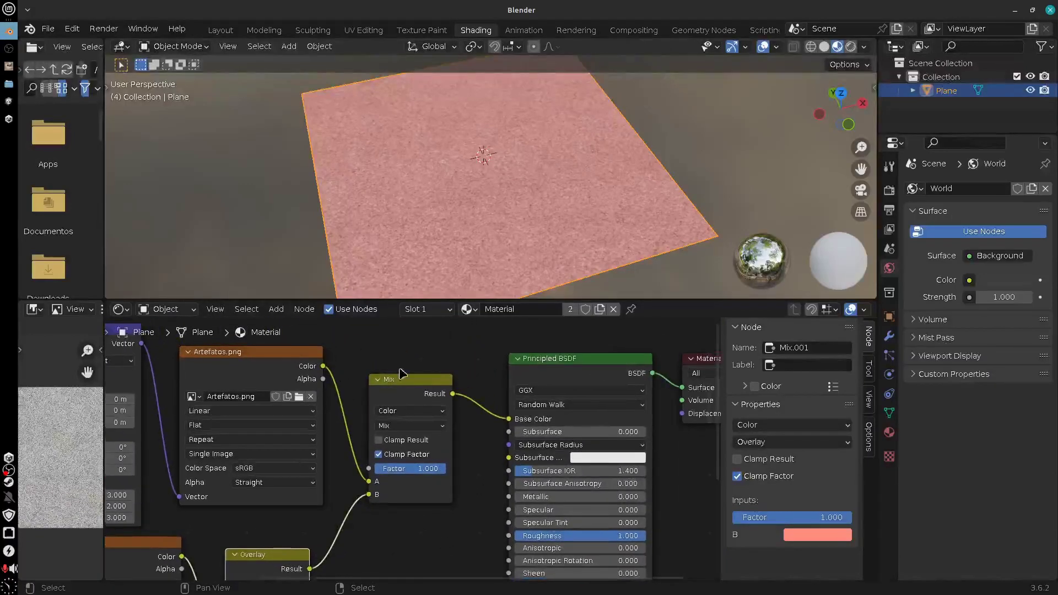
drag(401, 383, 475, 346)
drag(442, 340, 437, 346)
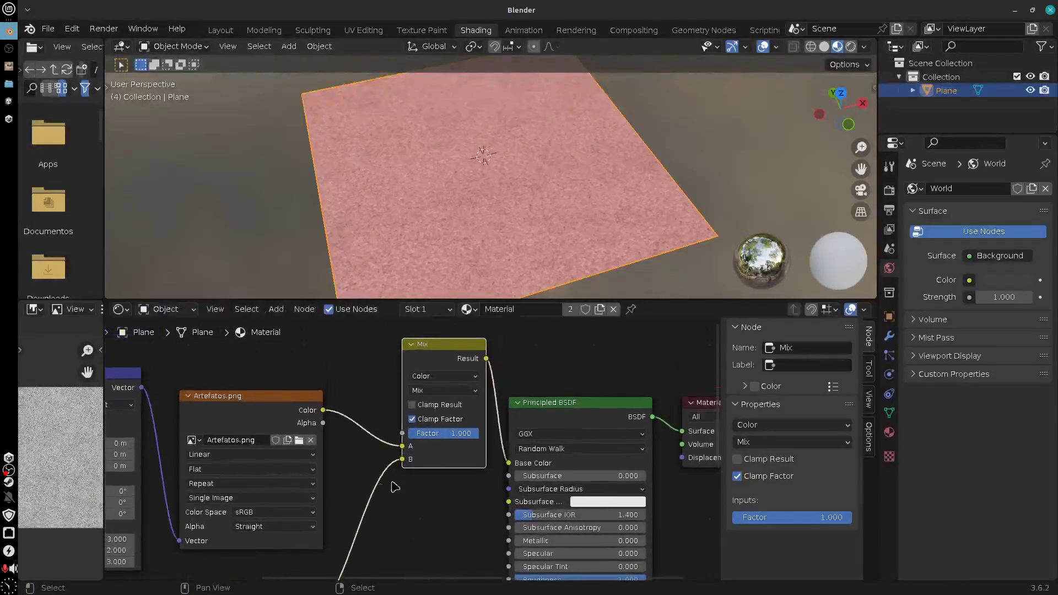
Add a Musgrave Texture node above the Artefatos.png node
middle_drag(304, 389, 373, 452)
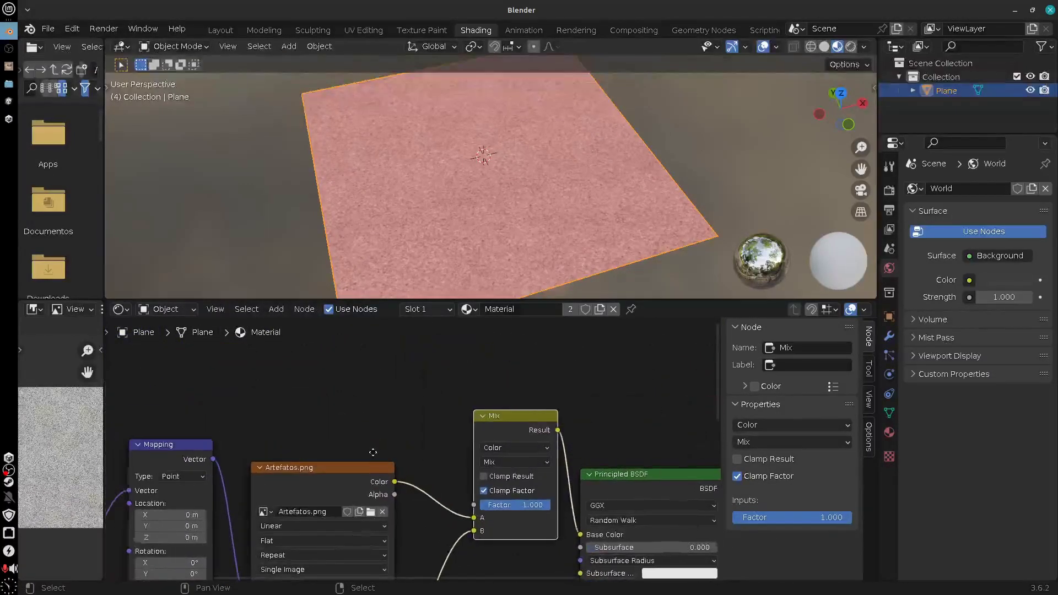
key(shift+a)
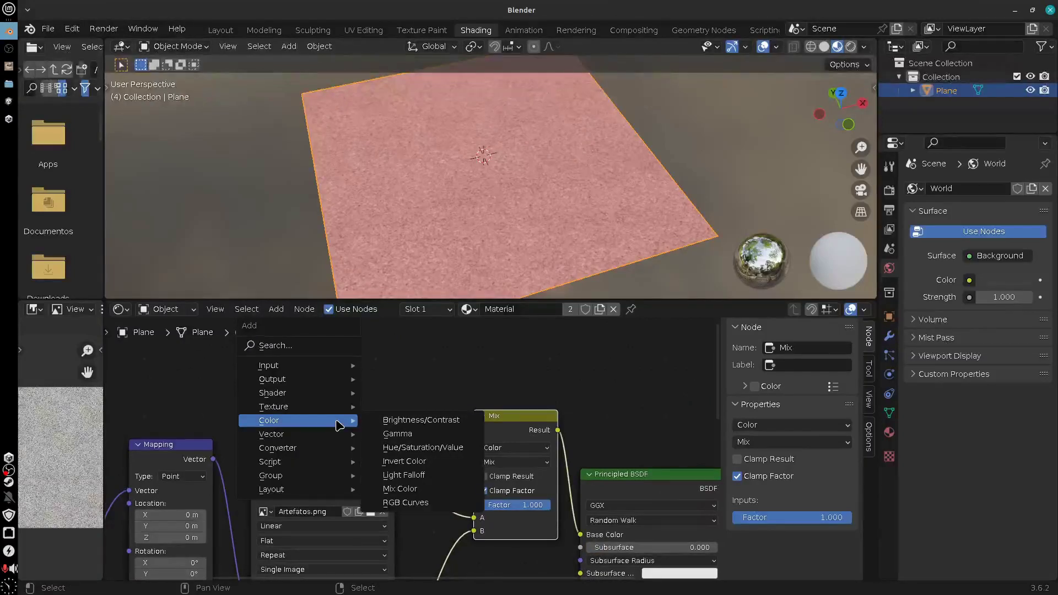
mouse_move(324, 404)
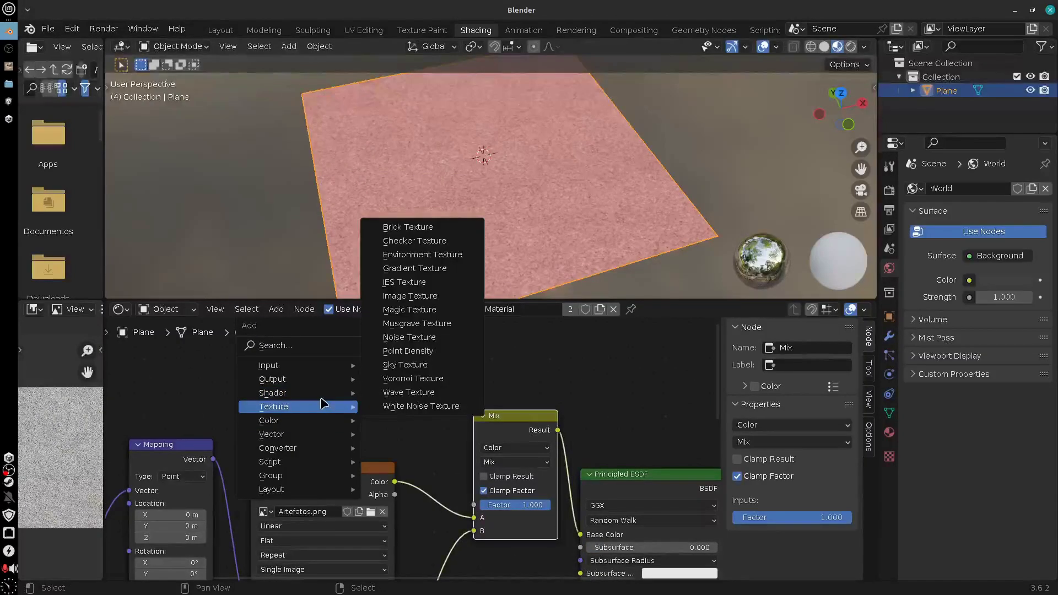
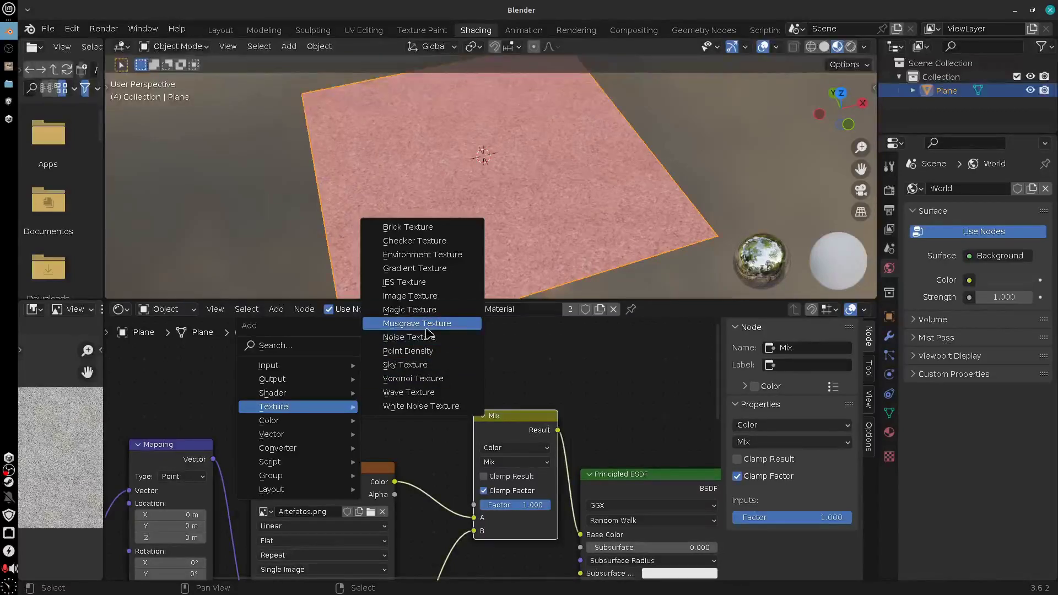
click(428, 323)
click(306, 331)
middle_drag(437, 378, 403, 351)
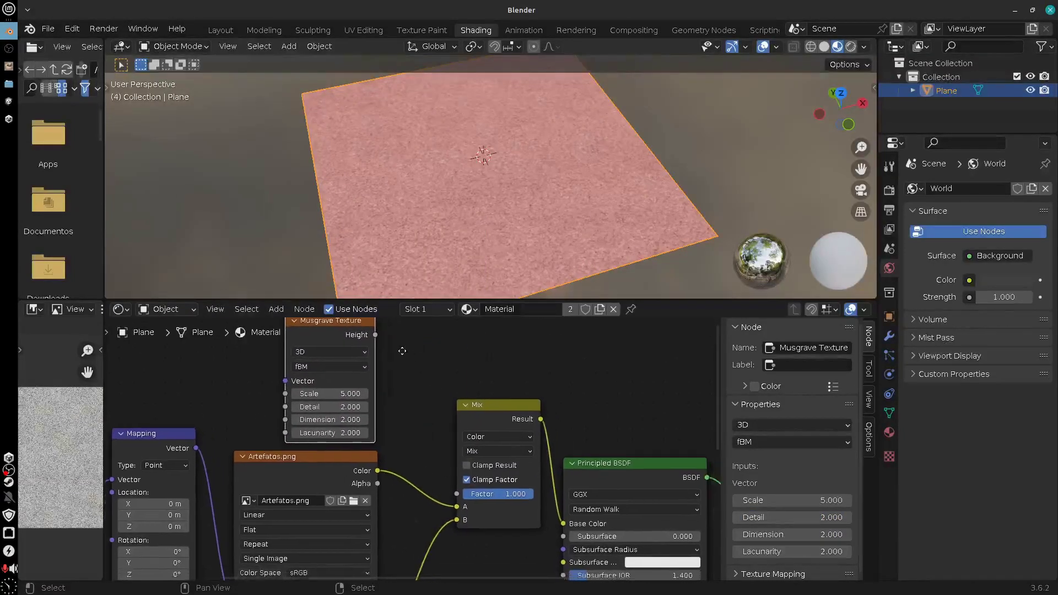
Disconnect the Mix node from the Principled BSDF and link the Musgrave Texture's Height output to Base Color instead
scroll(437, 378, down, 2)
drag(479, 408, 435, 434)
drag(559, 509, 543, 496)
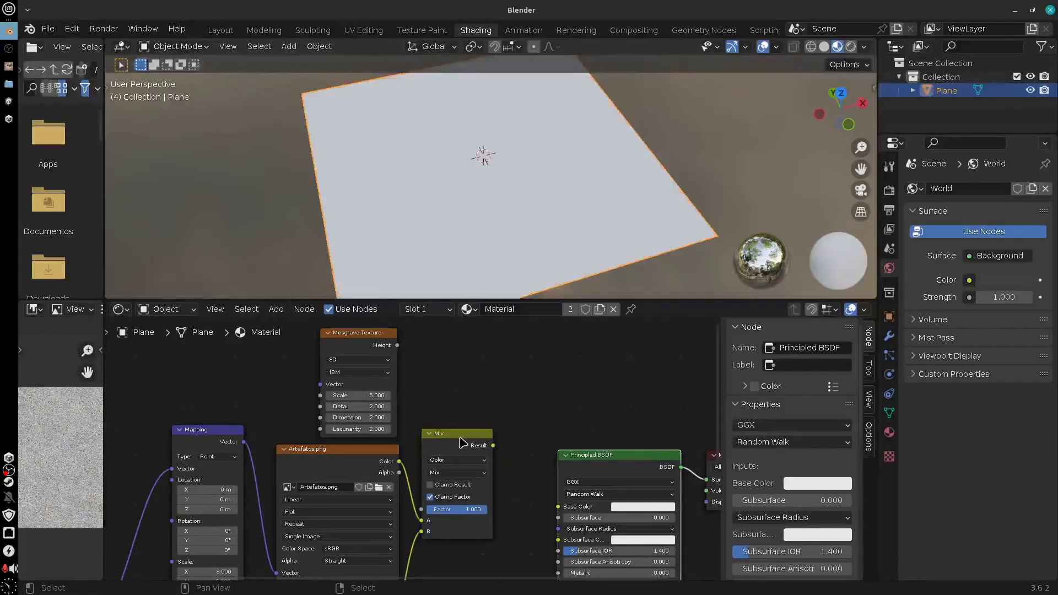
drag(463, 444, 452, 473)
drag(398, 346, 565, 506)
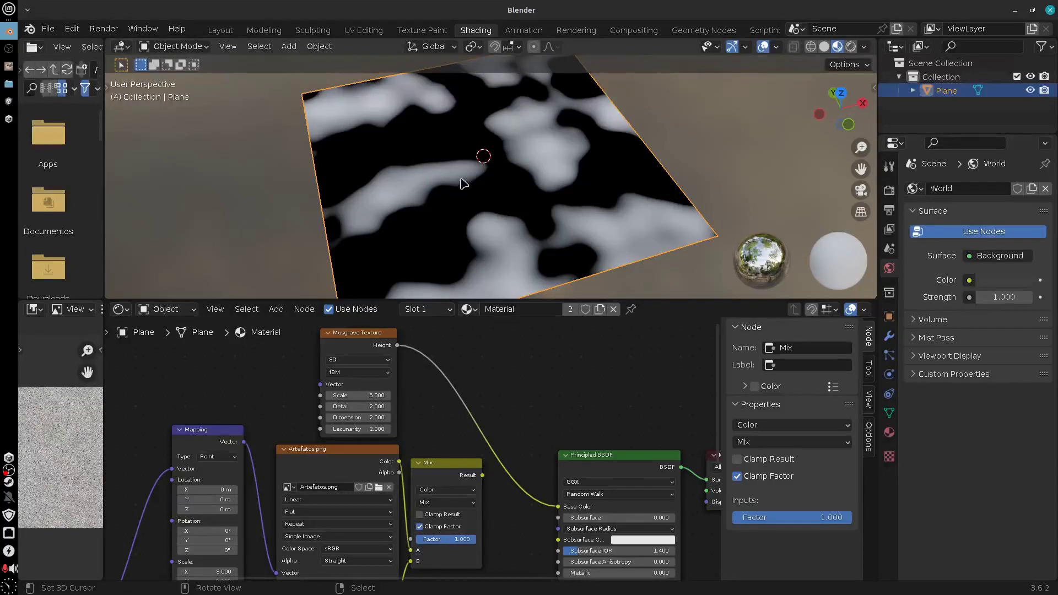
Set the Musgrave Texture's Scale to 1.200, Detail to 4.000 and Dimension to 0.000
scroll(465, 184, down, 2)
click(387, 395)
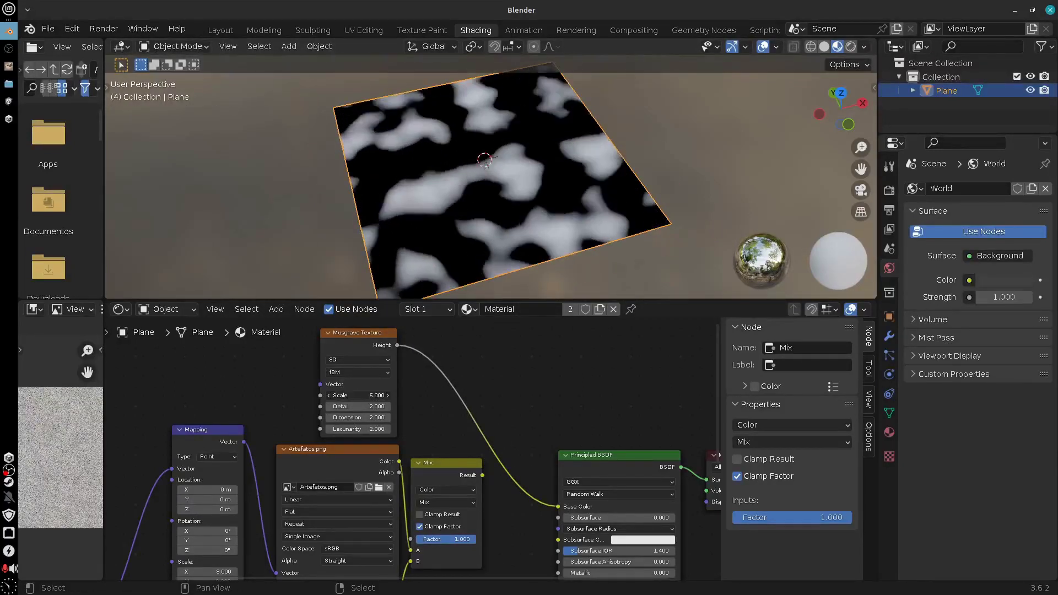
drag(387, 395, 325, 395)
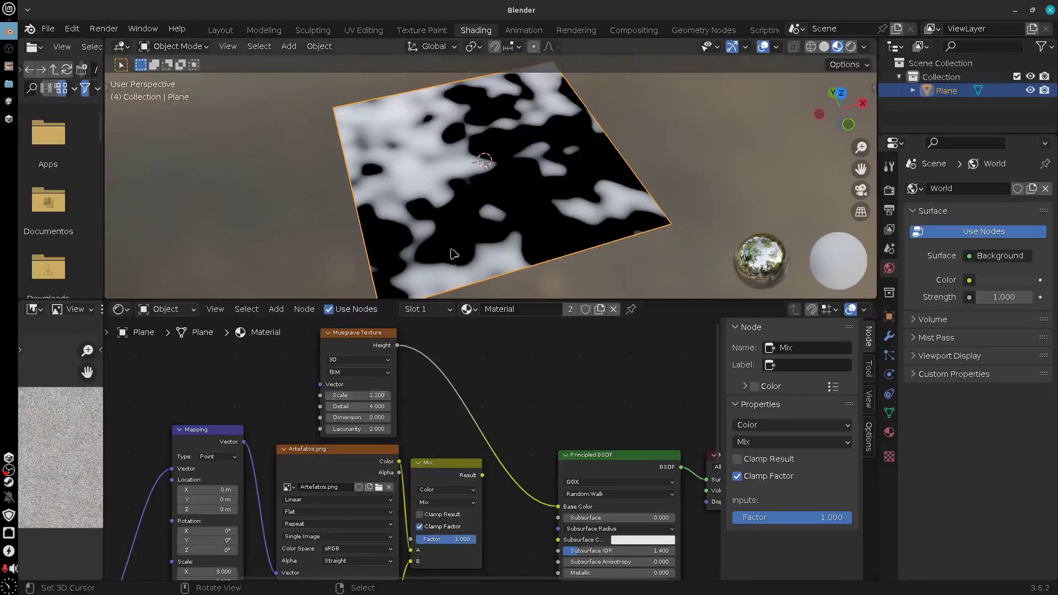
middle_drag(524, 208, 468, 172)
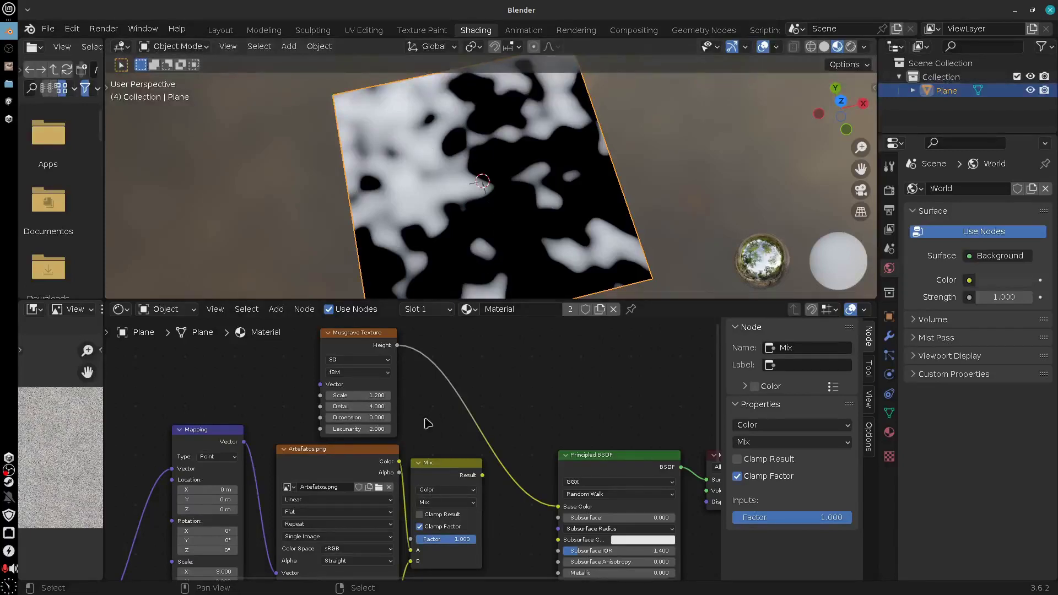
Move the Musgrave Texture node aside and insert a Color Ramp between it and the Principled BSDF
drag(349, 346, 309, 348)
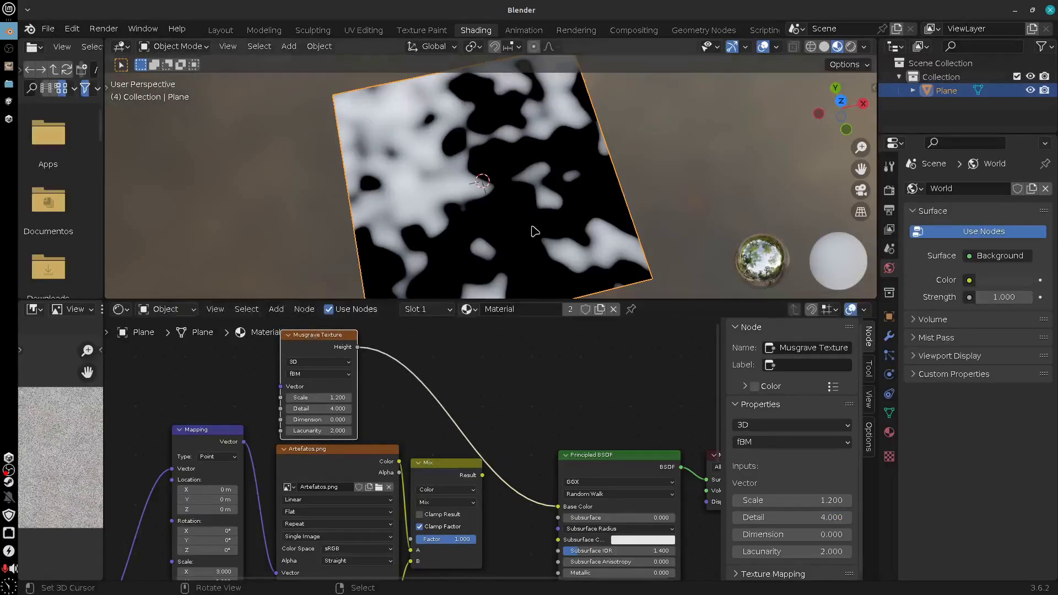
middle_drag(536, 221, 527, 287)
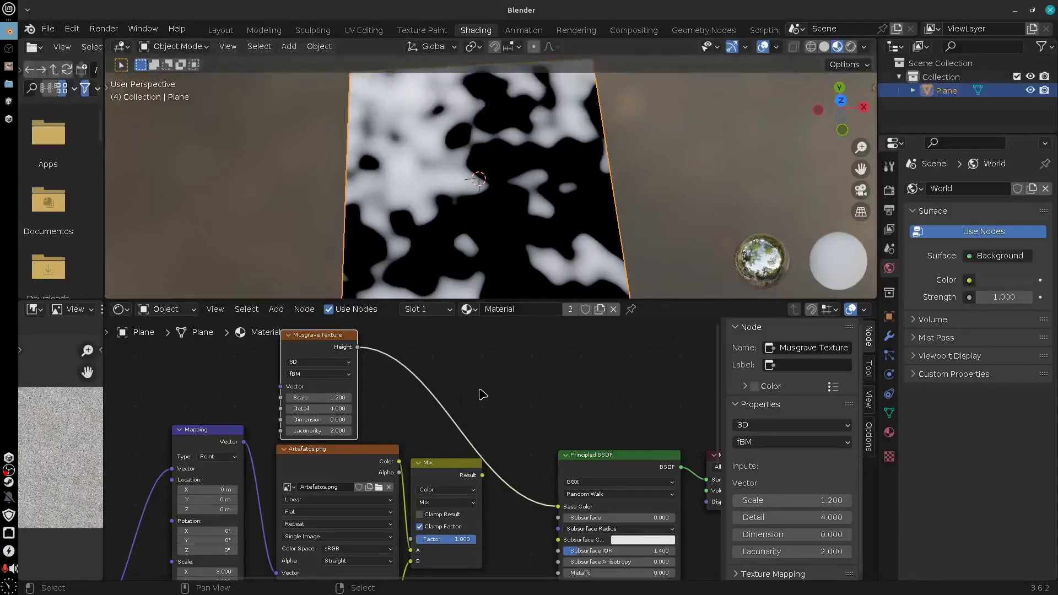
key(shift+a)
mouse_move(449, 401)
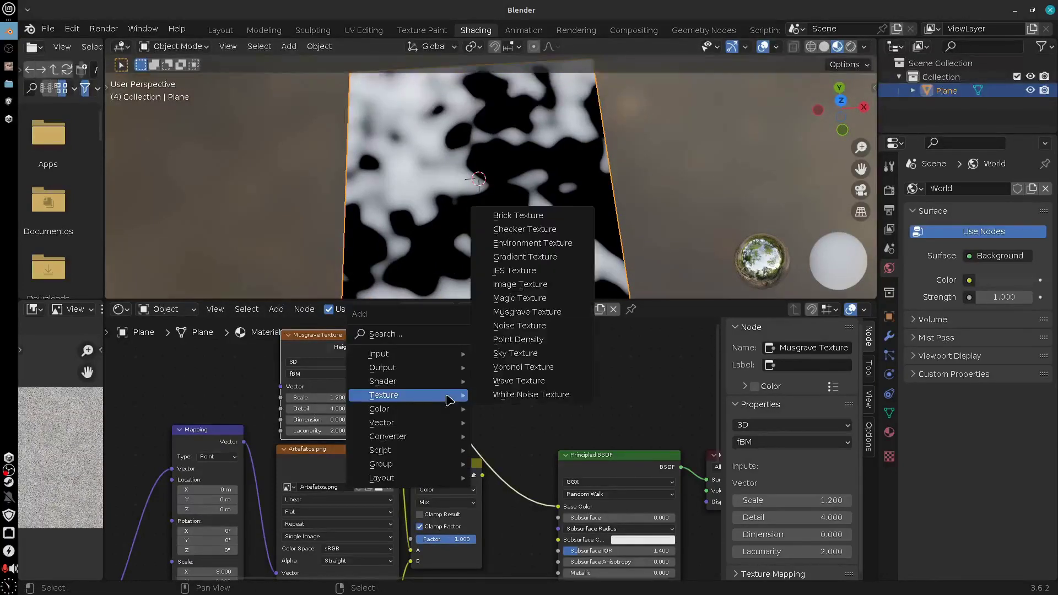
mouse_move(394, 441)
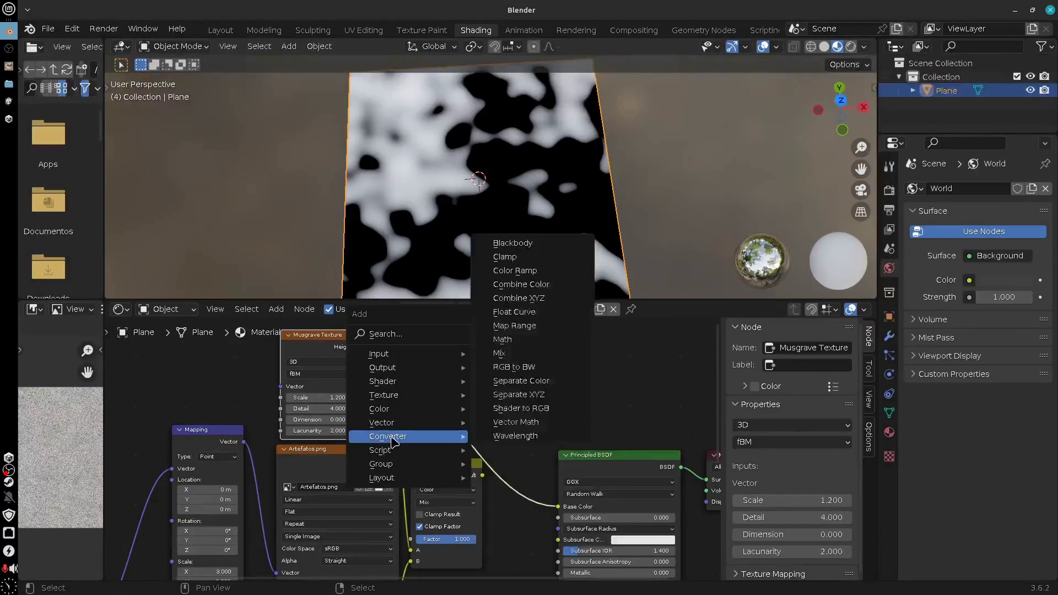
click(539, 271)
click(399, 329)
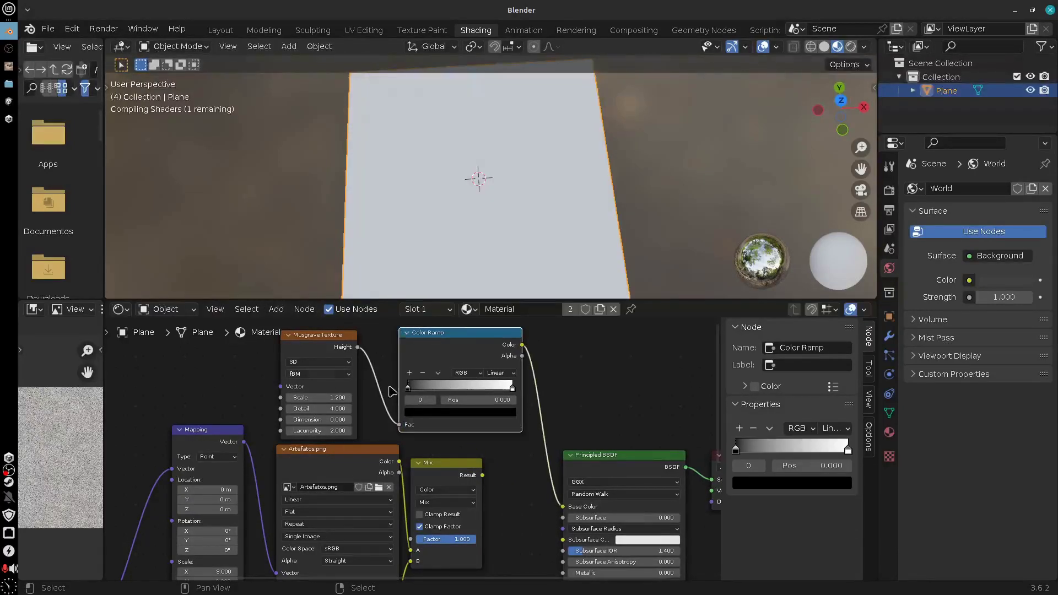
Tighten the Color Ramp's transition by placing the black stop at 0.249 and the white stop at 0.404
drag(409, 391, 443, 392)
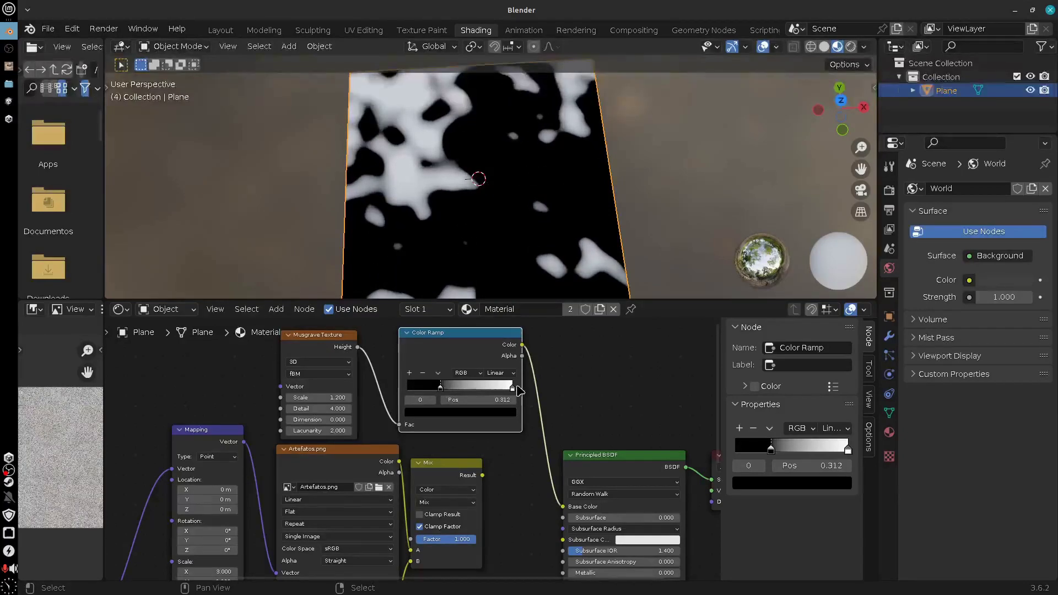
drag(513, 388, 433, 389)
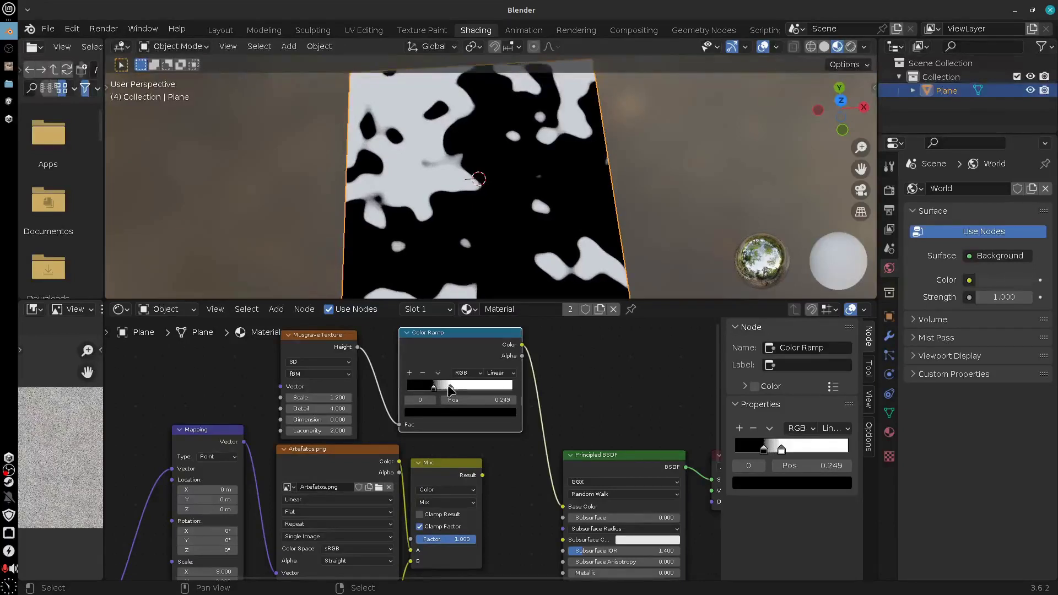
click(450, 388)
Set the Musgrave Texture's Detail to 5.900 and Dimension to 0.600 for a more ragged mask edge
mouse_move(319, 409)
mouse_down()
mouse_move(341, 409)
mouse_move(320, 419)
mouse_up()
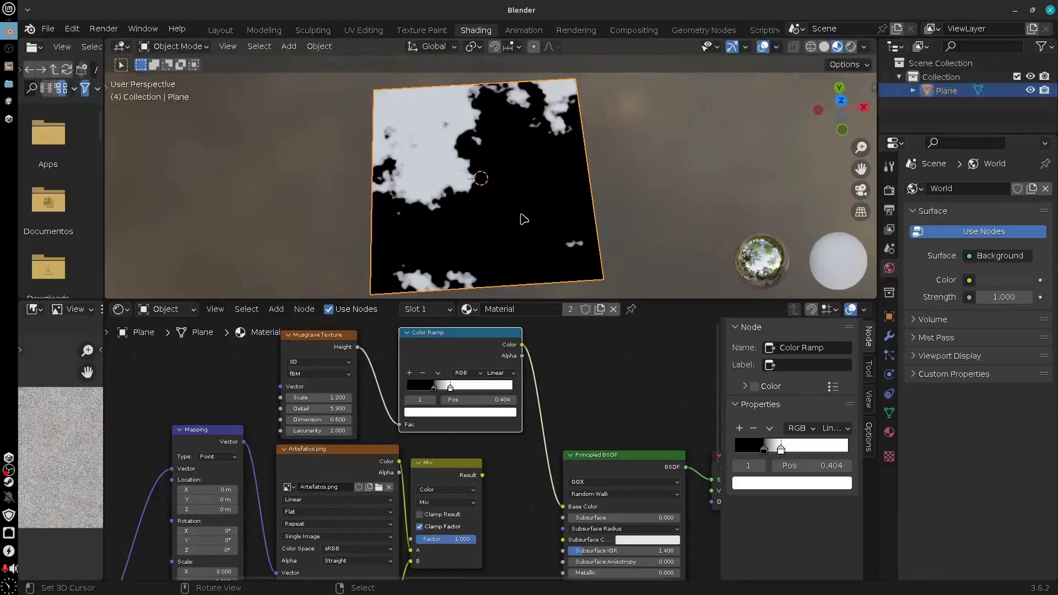
key(super)
key(Escape)
middle_drag(522, 228, 522, 232)
Shift the Mix node closer to the Principled BSDF and link its Result to Base Color in place of the Color Ramp
middle_drag(506, 500, 495, 487)
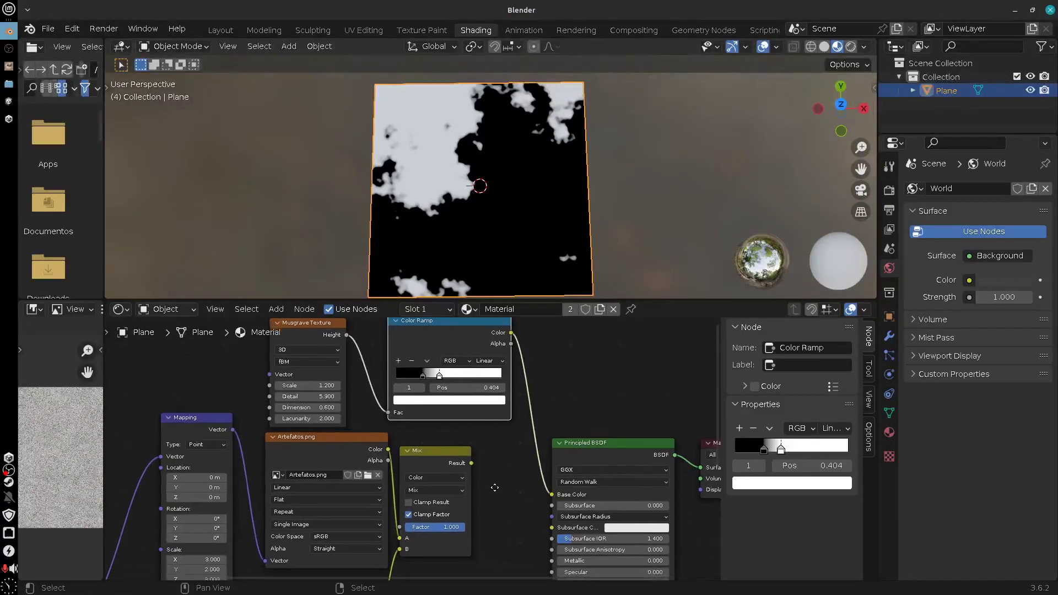
drag(462, 457, 521, 465)
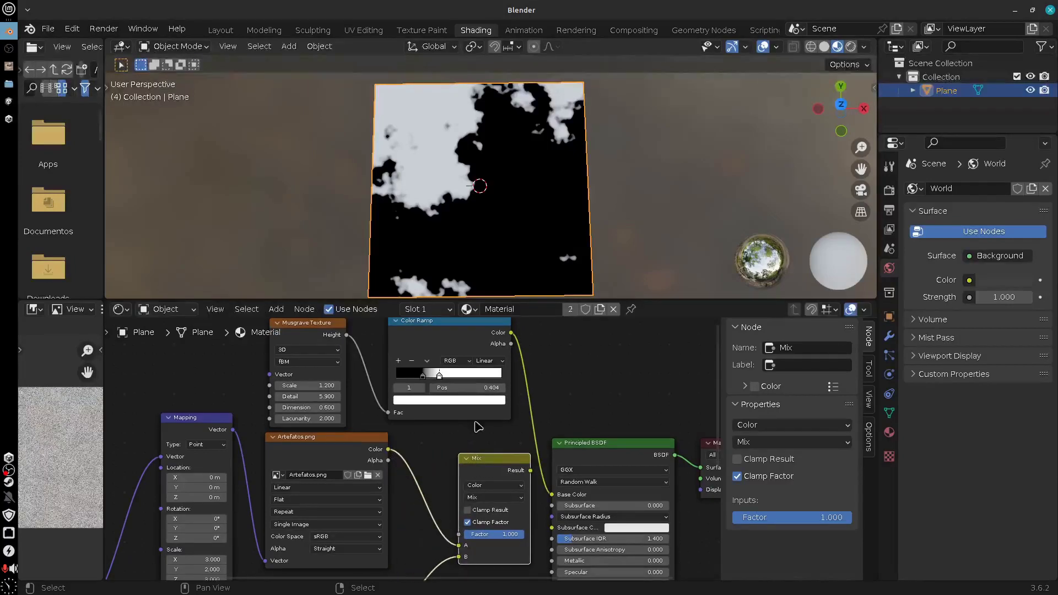
scroll(331, 350, up, 2)
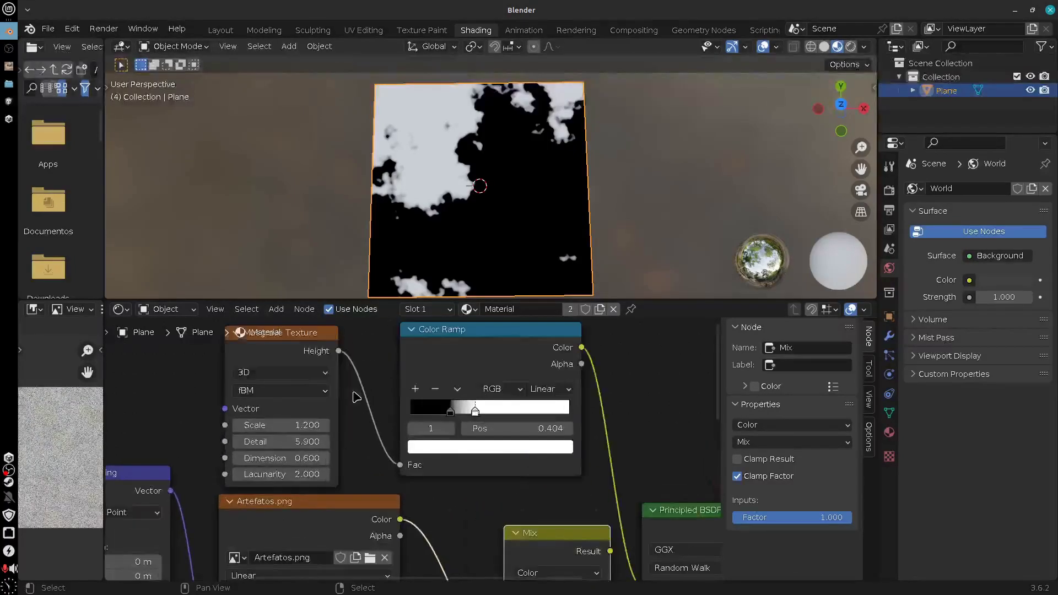
scroll(287, 370, up, 2)
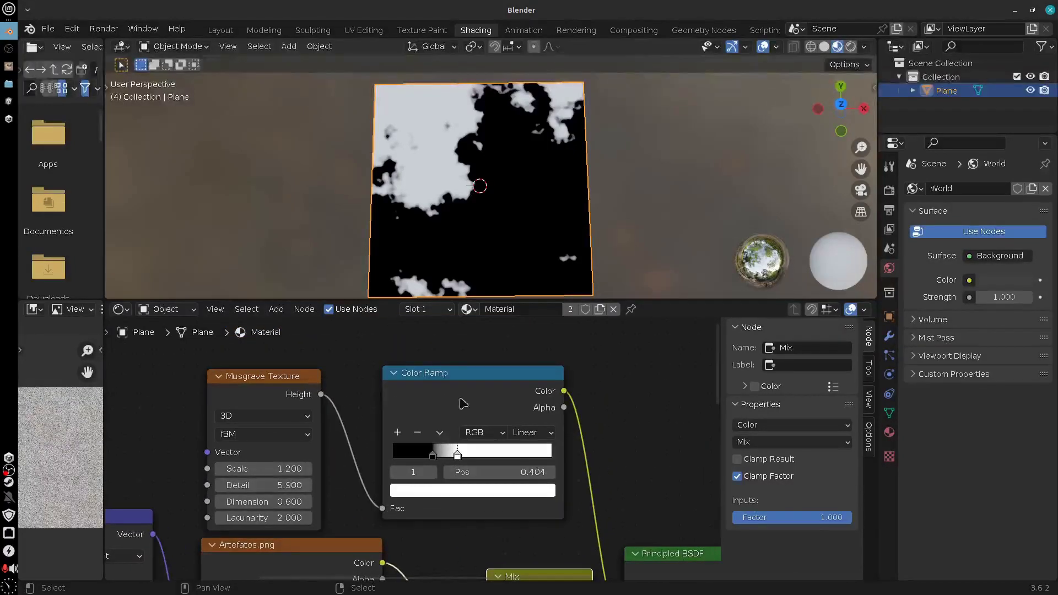
scroll(483, 386, down, 4)
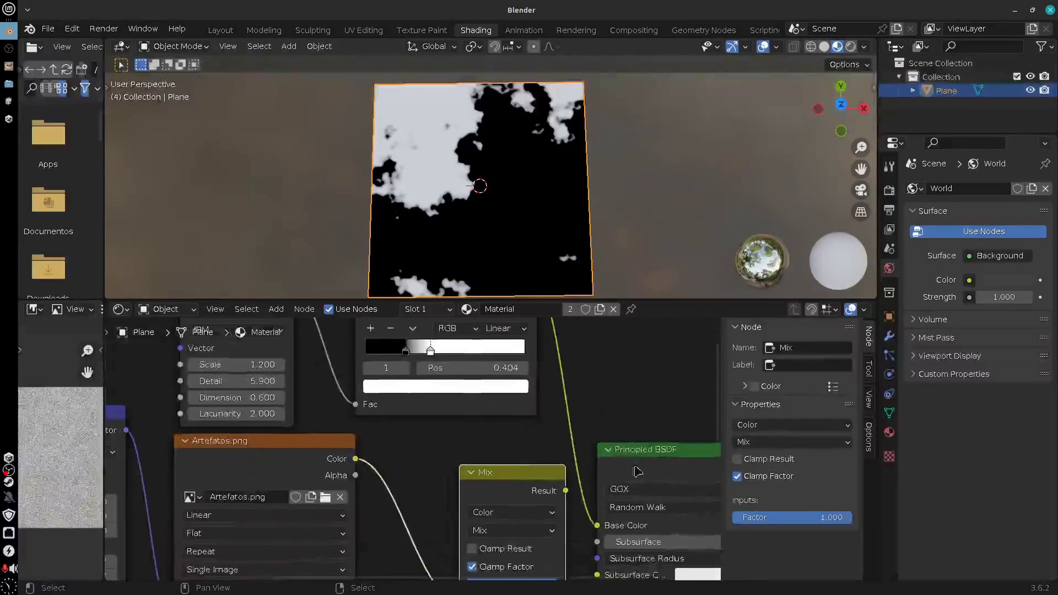
mouse_move(598, 526)
mouse_down()
mouse_move(557, 458)
mouse_move(552, 480)
mouse_move(599, 526)
mouse_up()
scroll(599, 526, down, 2)
middle_drag(496, 496, 601, 465)
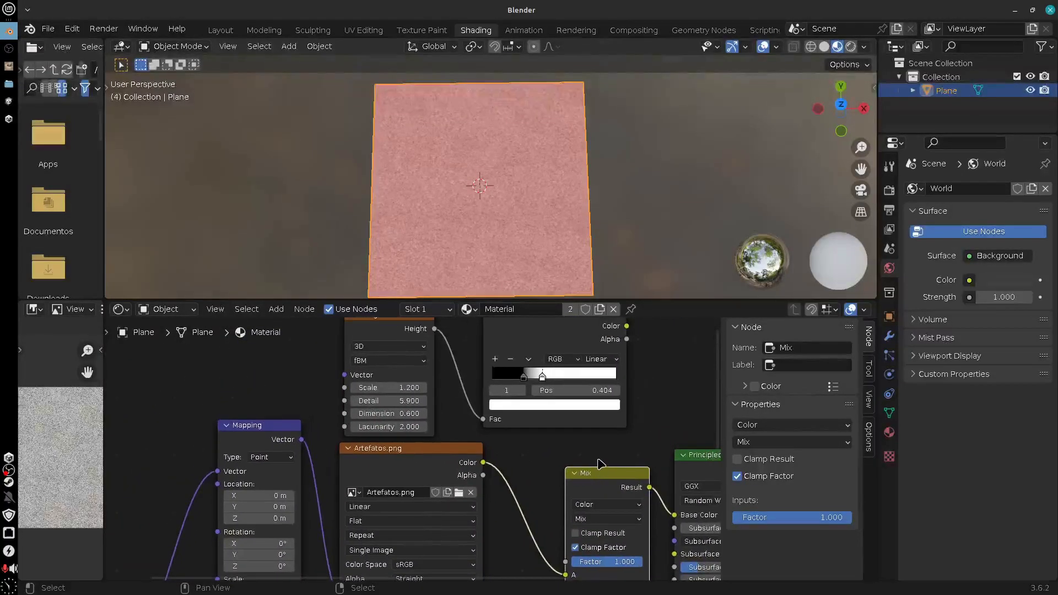
Maximize the node editor, then collapse the Artefatos.png node and place it and the Overlay node beside the Mix inputs
key(ctrl+space)
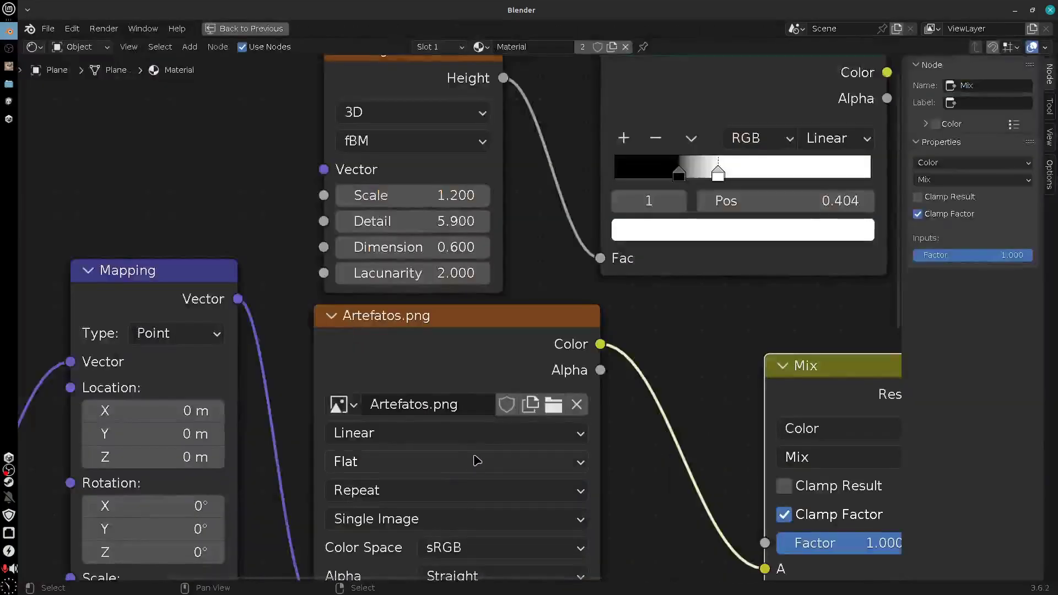
scroll(473, 463, down, 2)
mouse_move(599, 369)
middle_down()
mouse_move(620, 351)
mouse_move(599, 390)
middle_up()
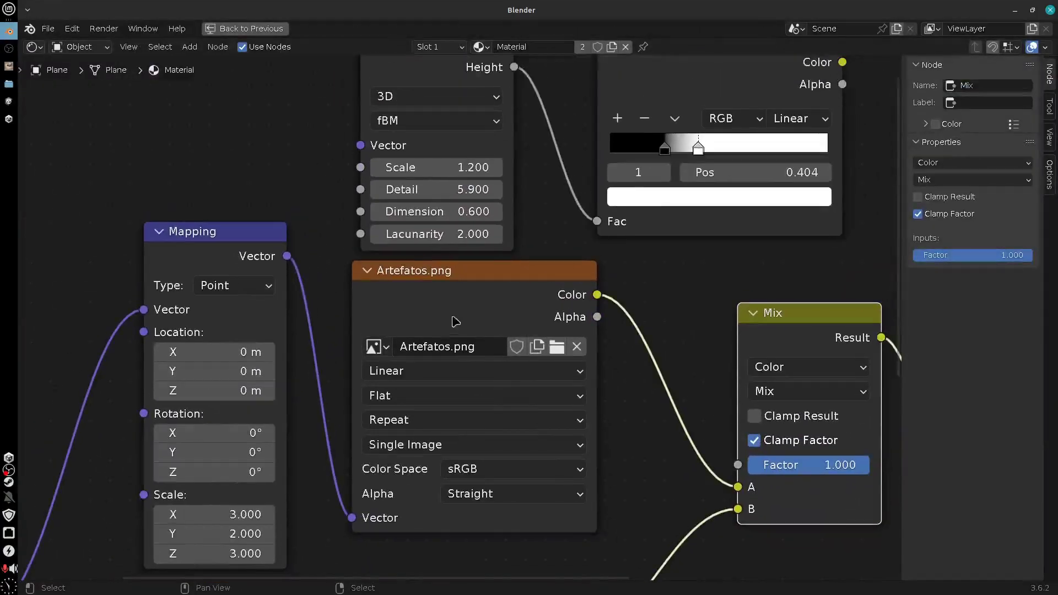
click(367, 272)
drag(368, 272, 499, 484)
shift+scroll(536, 526, down, 8)
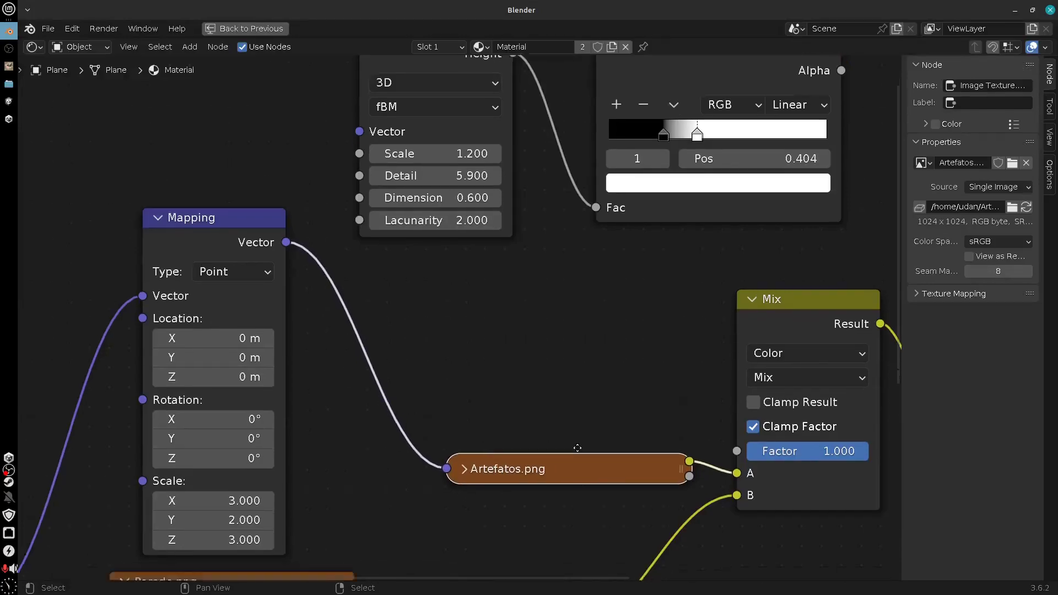
click(433, 400)
drag(432, 405, 563, 329)
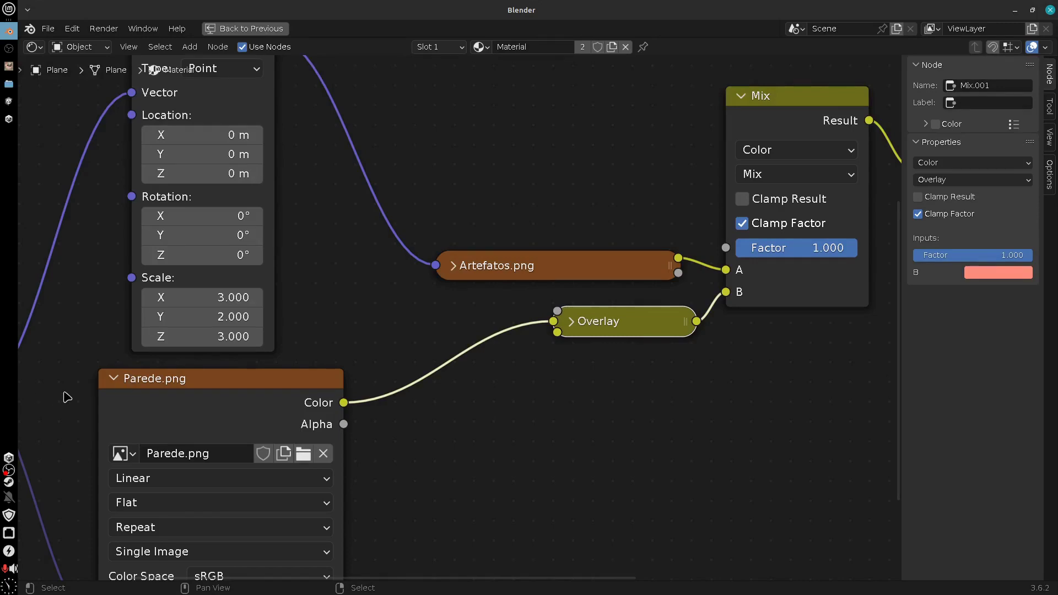
Collapse the Parede.png and Mapping nodes and line them up with the Texture Coordinate node in a compact chain
click(113, 378)
drag(160, 378, 286, 375)
scroll(285, 375, down, 2)
middle_drag(286, 140, 410, 198)
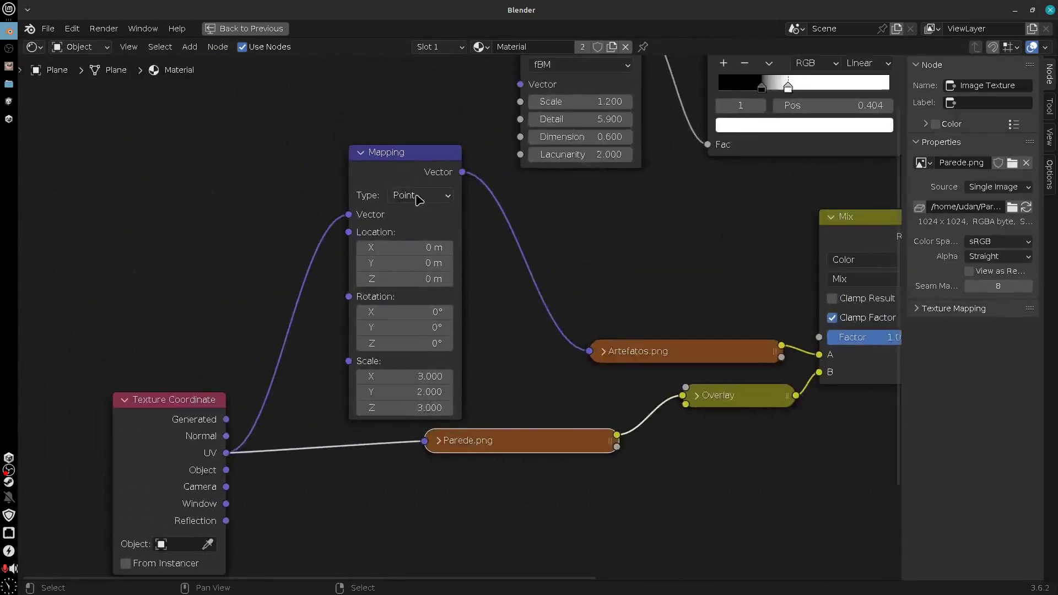
drag(392, 157, 488, 353)
click(319, 161)
click(493, 441)
drag(496, 439, 512, 406)
drag(171, 393, 307, 313)
middle_drag(534, 262, 366, 419)
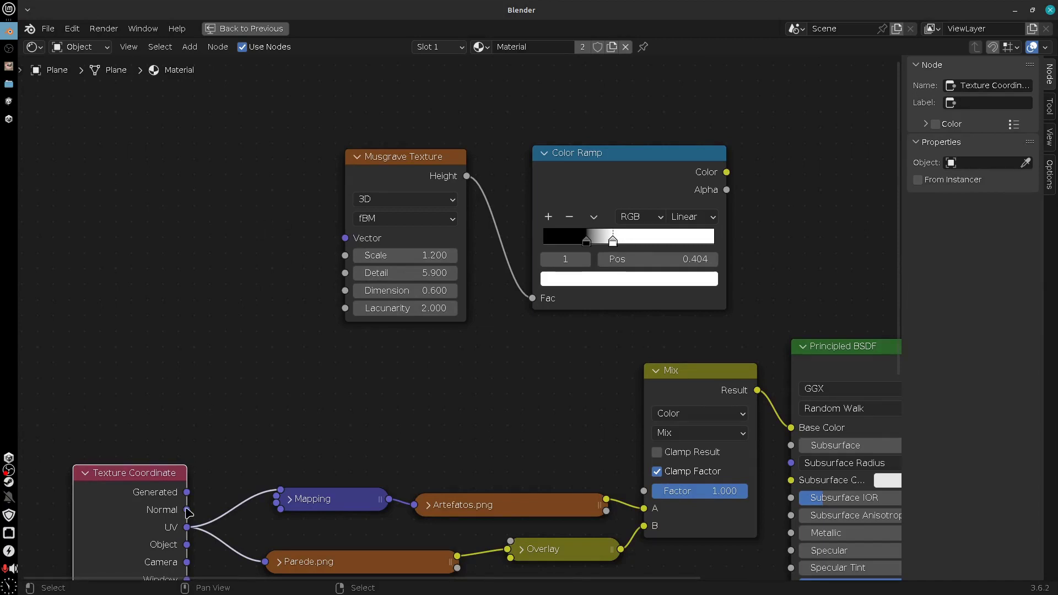
Link the Texture Coordinate's UV output to the Musgrave Vector input and move the Musgrave and Color Ramp nodes down beside Mix
drag(188, 530, 345, 238)
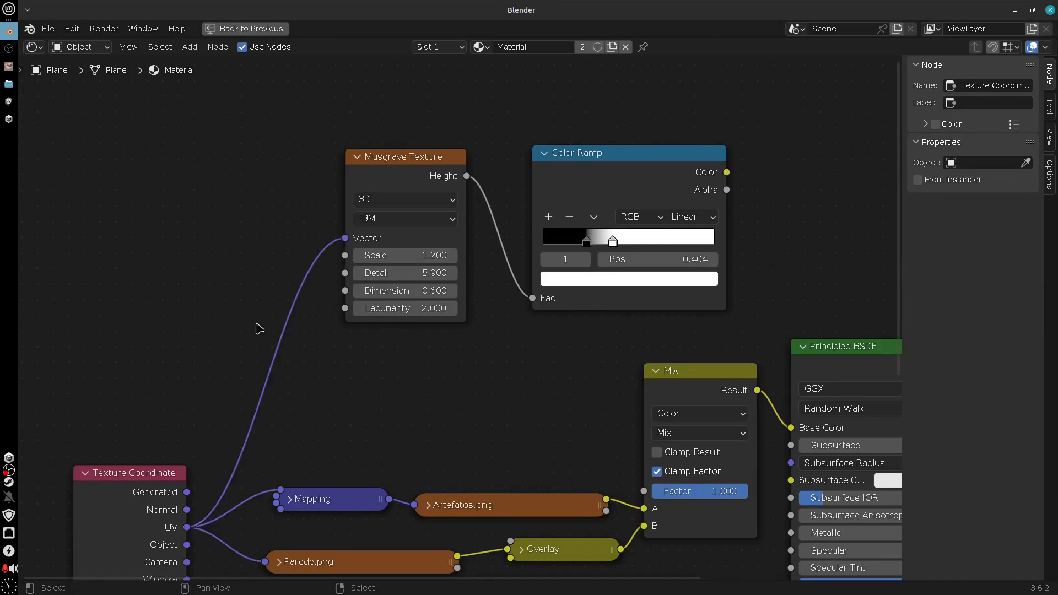
drag(390, 182, 313, 308)
click(279, 287)
click(286, 286)
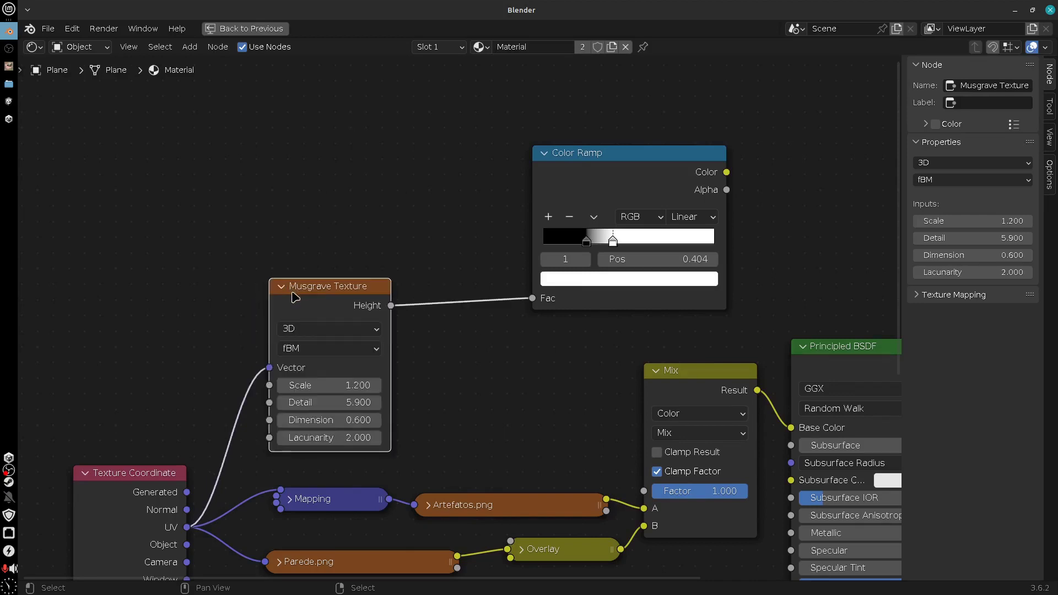
drag(629, 165, 504, 303)
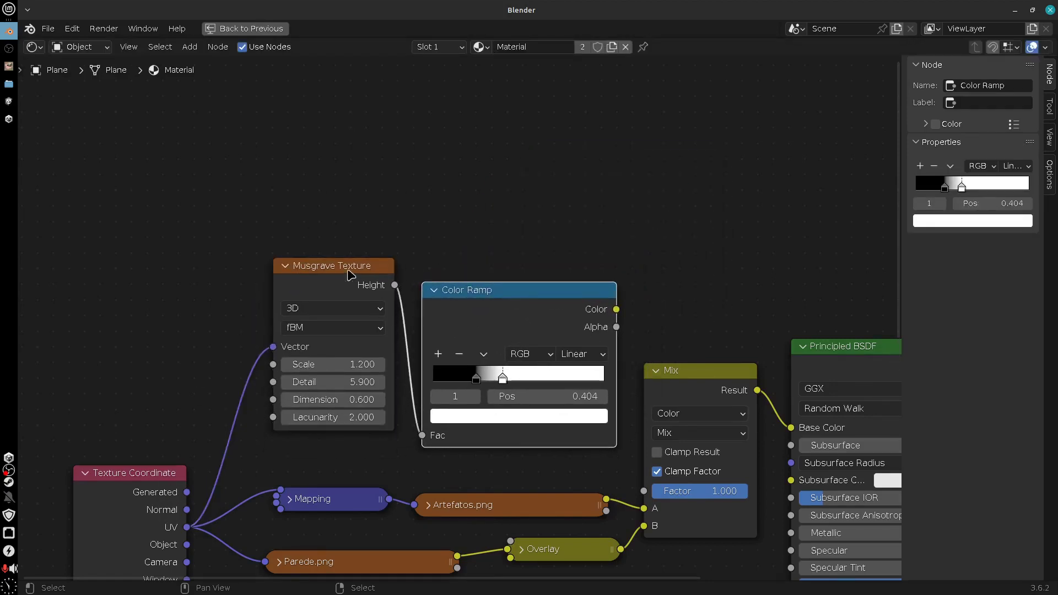
drag(349, 274, 336, 273)
Restore the full Shading layout and link the Color Ramp's Color output to the Mix node's Factor
drag(585, 321, 643, 492)
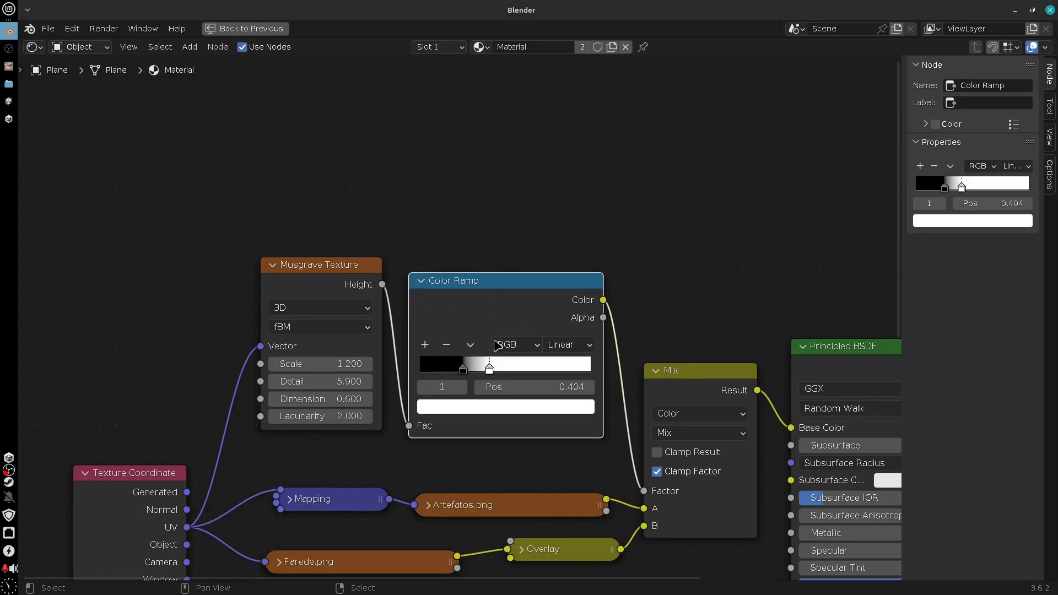
drag(643, 491, 635, 355)
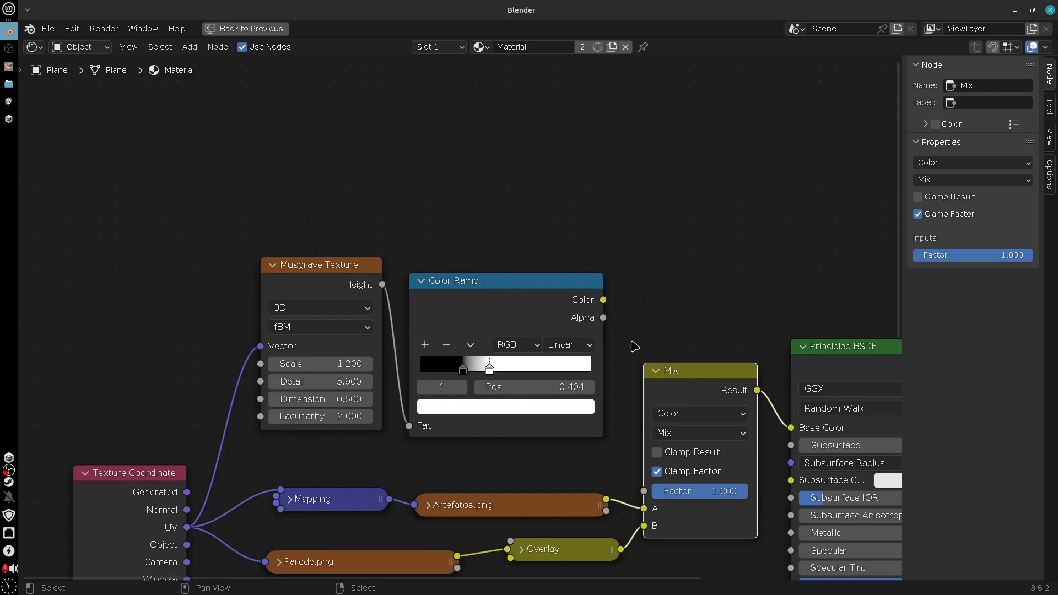
key(ctrl+space)
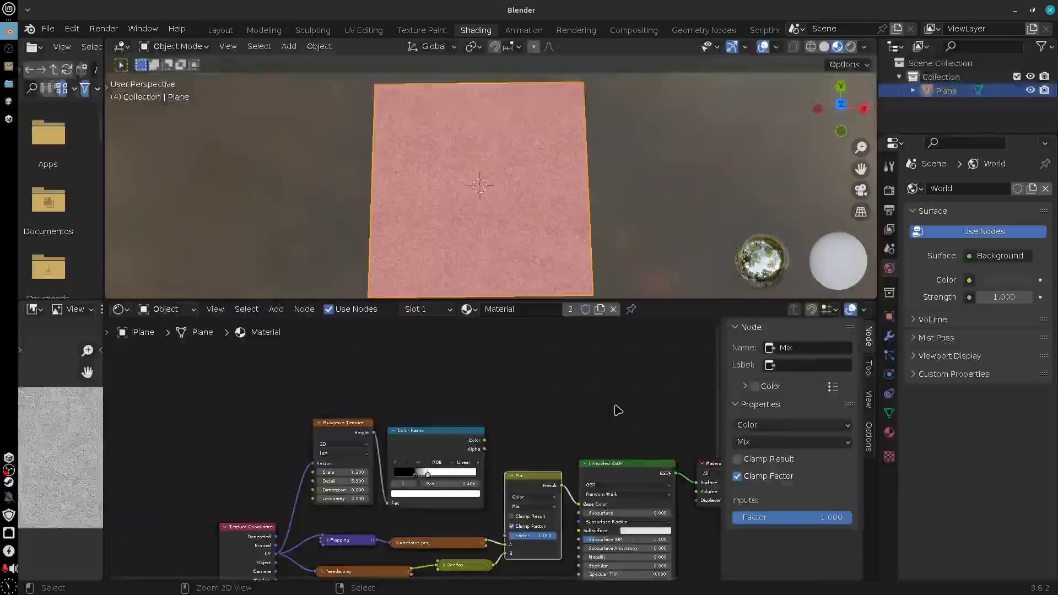
middle_drag(609, 397, 440, 337)
scroll(622, 360, up, 3)
scroll(439, 337, up, 1)
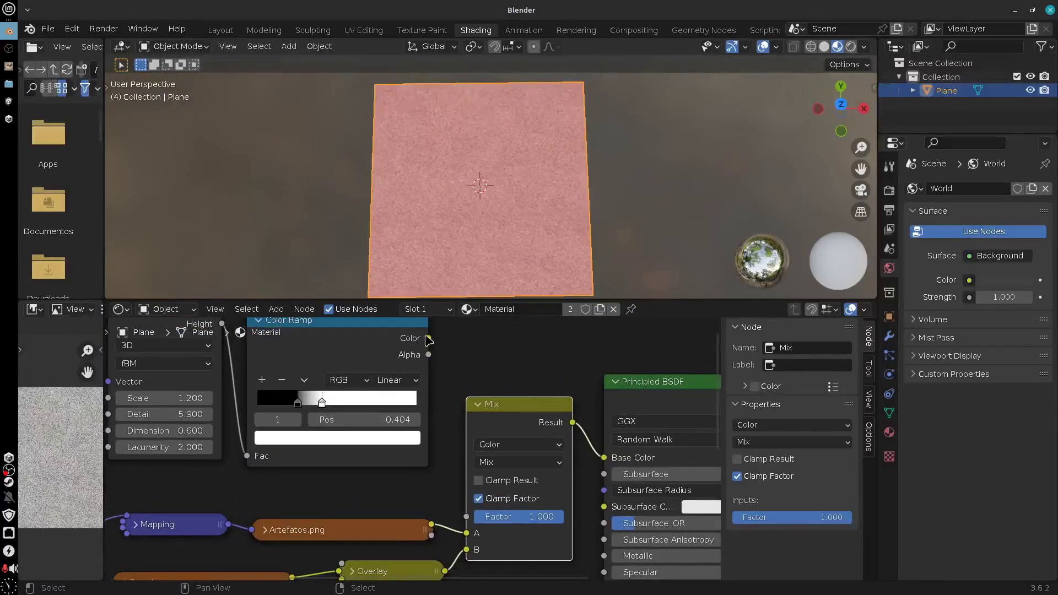
drag(429, 340, 467, 517)
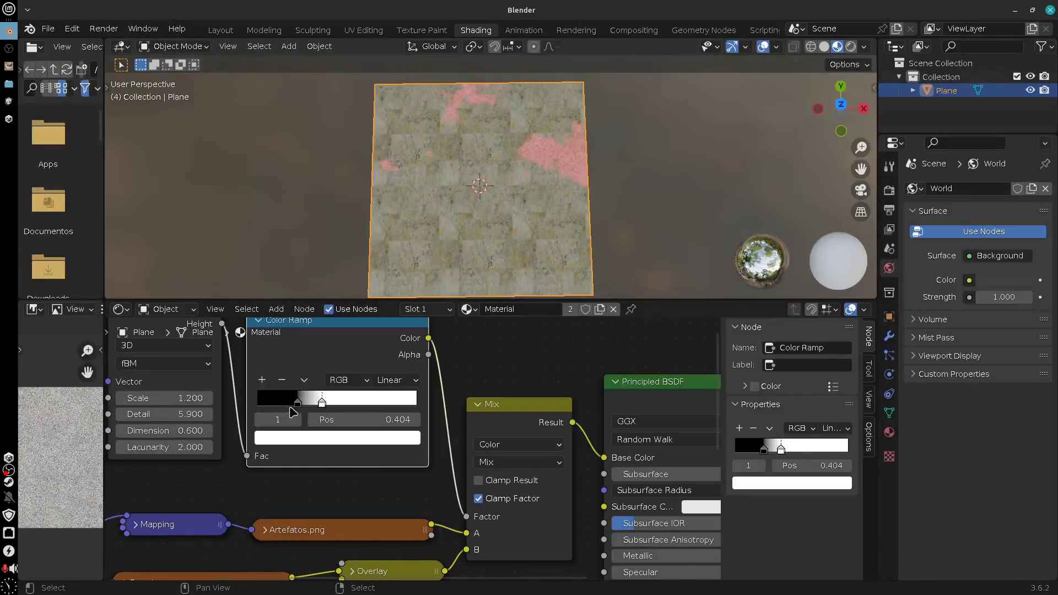
Invert the Color Ramp by crossing its stops near the start, with the black stop at 0.126
drag(326, 404, 270, 412)
scroll(590, 166, up, 2)
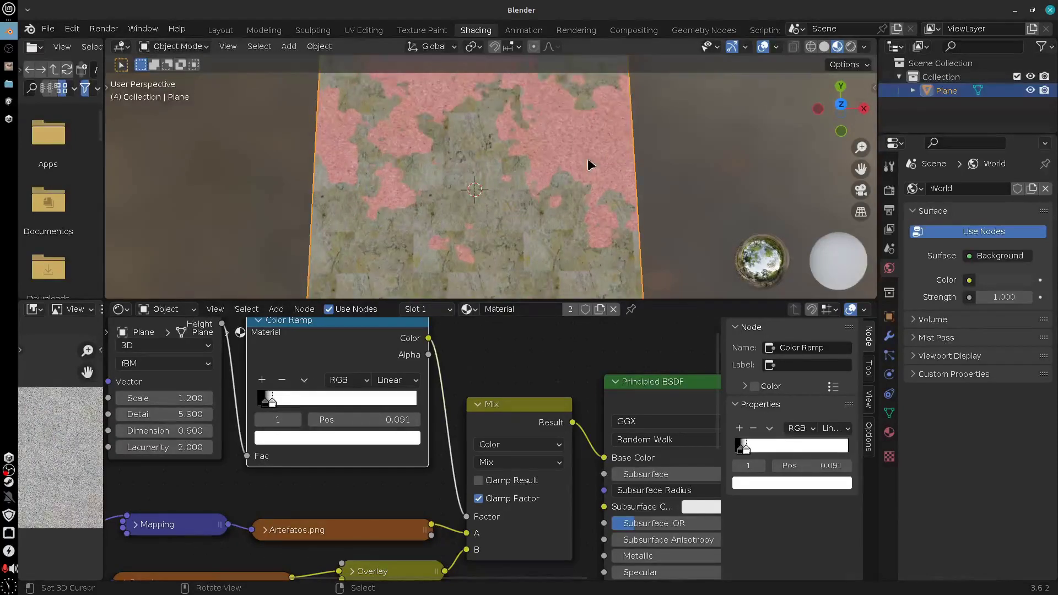
mouse_move(262, 407)
mouse_down()
mouse_move(325, 404)
mouse_move(282, 403)
mouse_up()
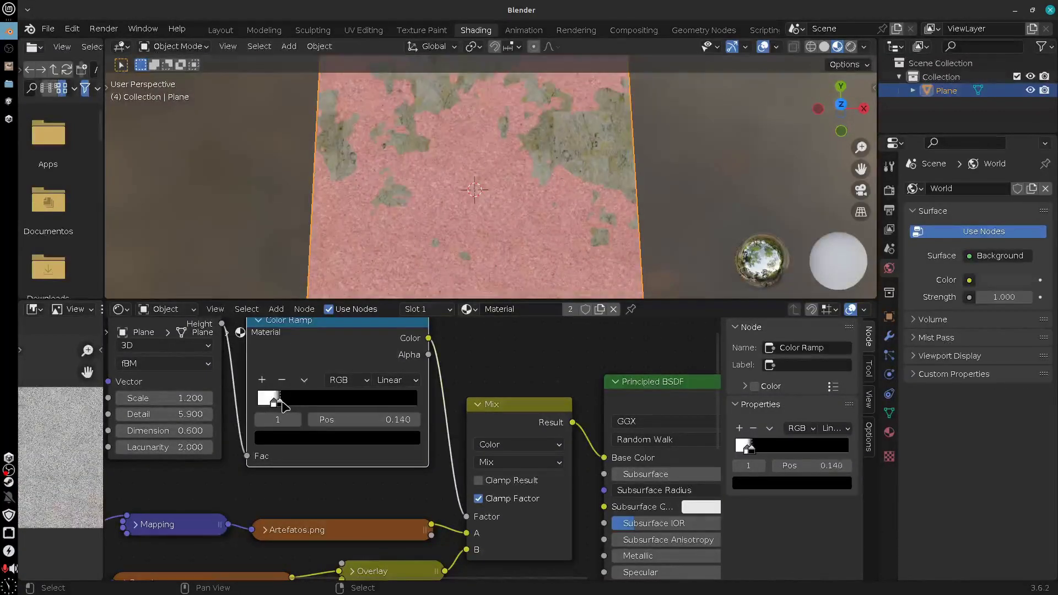
Examine the blended wall texture on the plane from several distances and angles, giving the 3D viewport more height
mouse_move(606, 193)
middle_down()
mouse_move(638, 177)
mouse_move(541, 215)
mouse_move(602, 197)
mouse_move(591, 180)
middle_up()
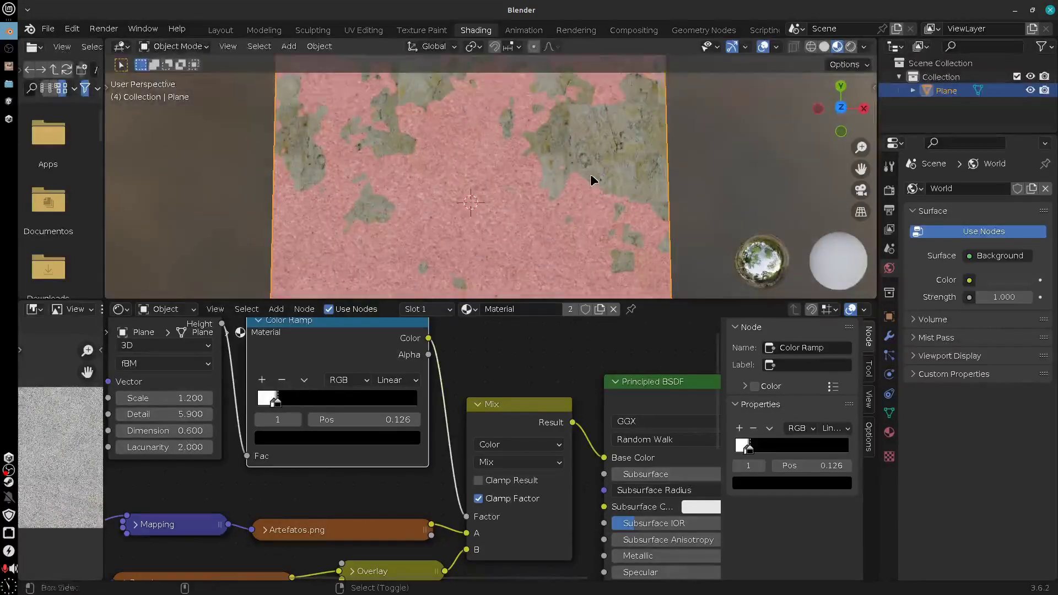
scroll(590, 179, up, 3)
middle_drag(268, 282, 566, 172)
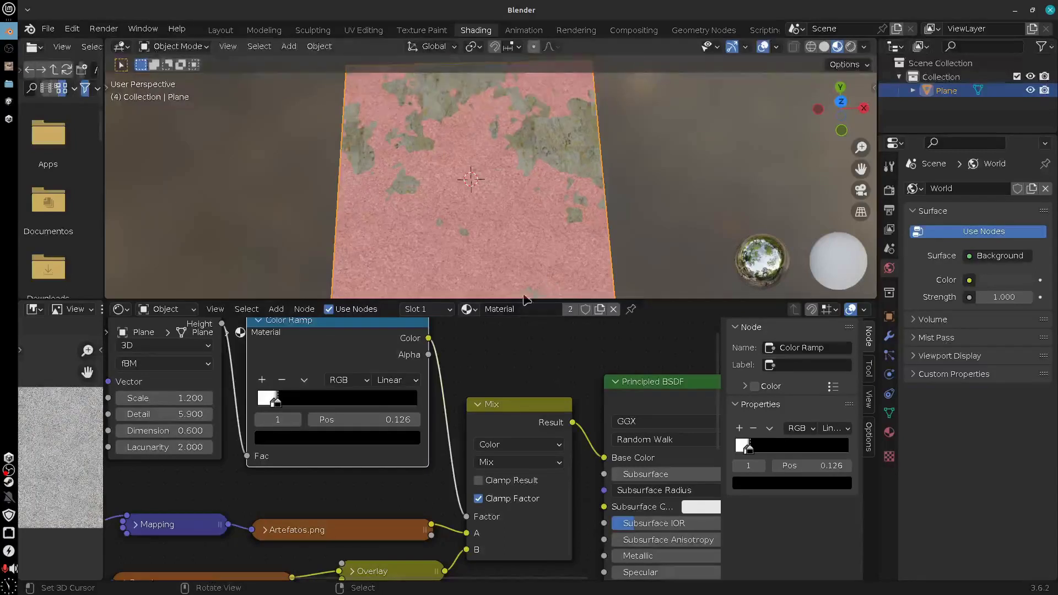
middle_drag(524, 287, 512, 147)
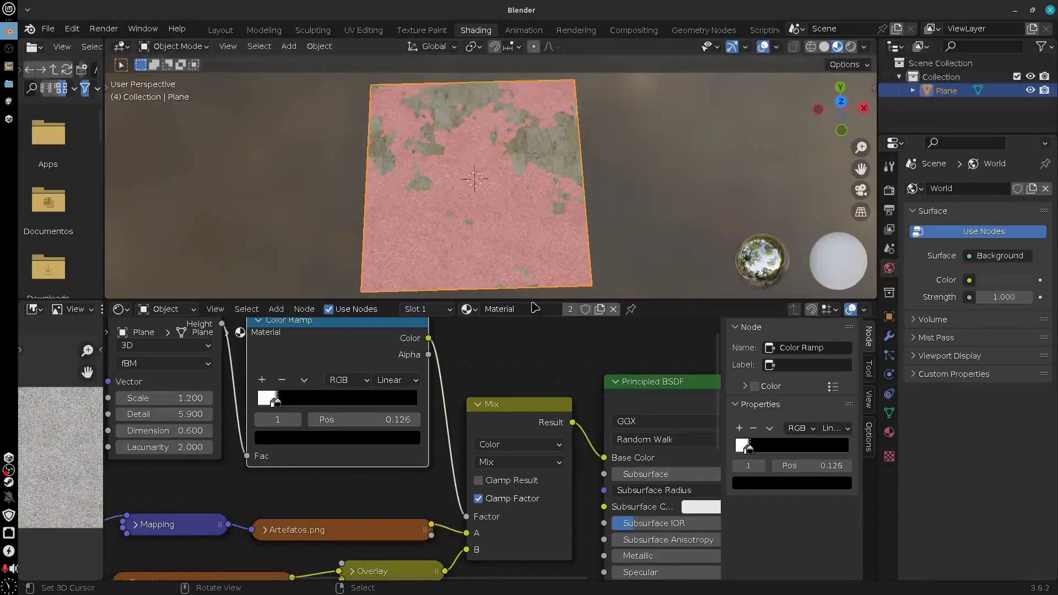
drag(535, 302, 535, 343)
middle_drag(567, 260, 492, 250)
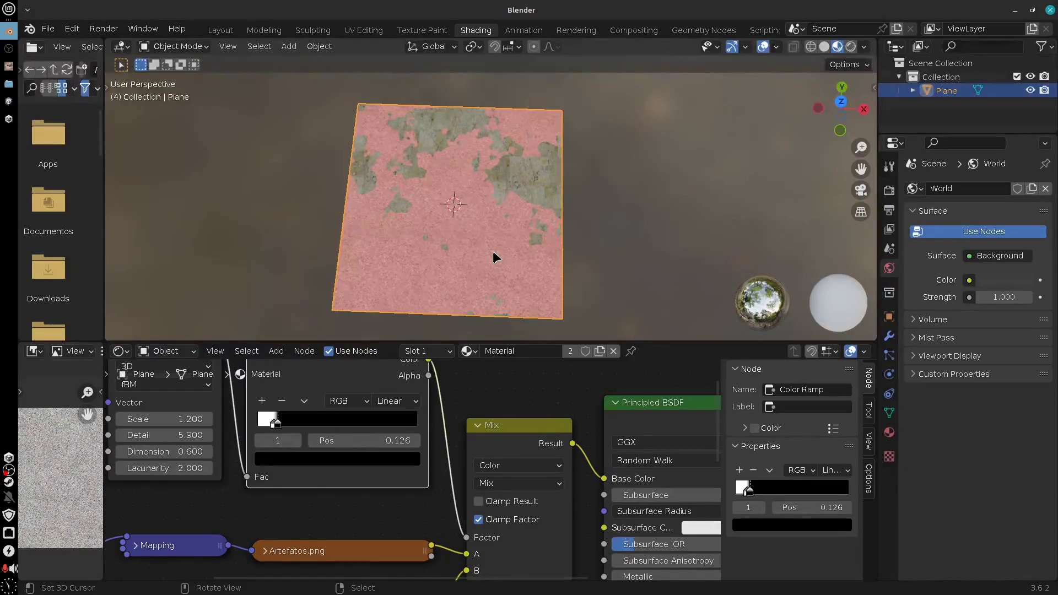
Start an FBX export of the textured plane and choose the Unity/Shader/Assets folder as its destination
click(49, 29)
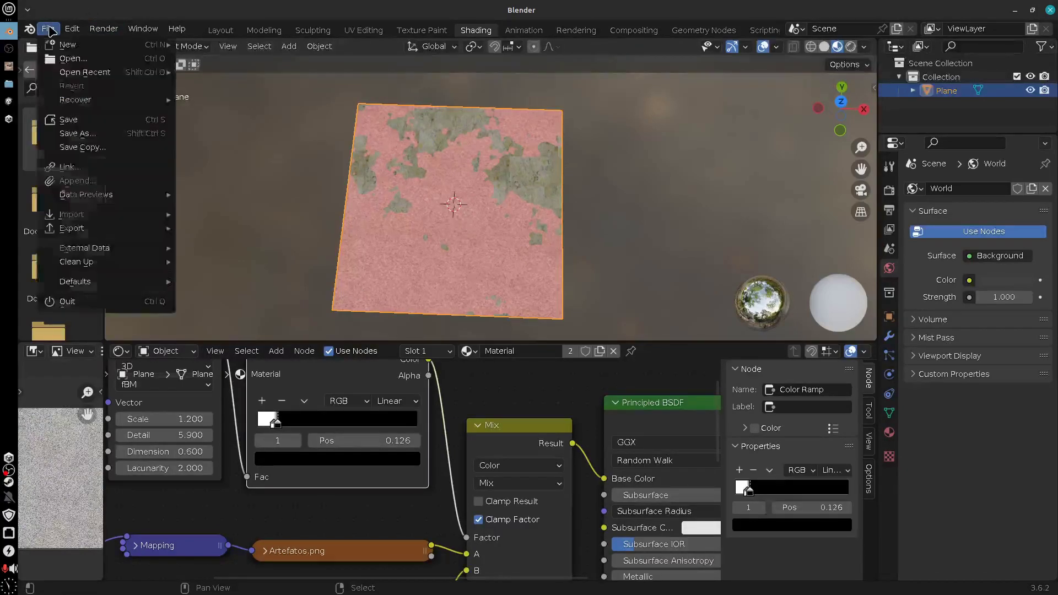
mouse_move(91, 230)
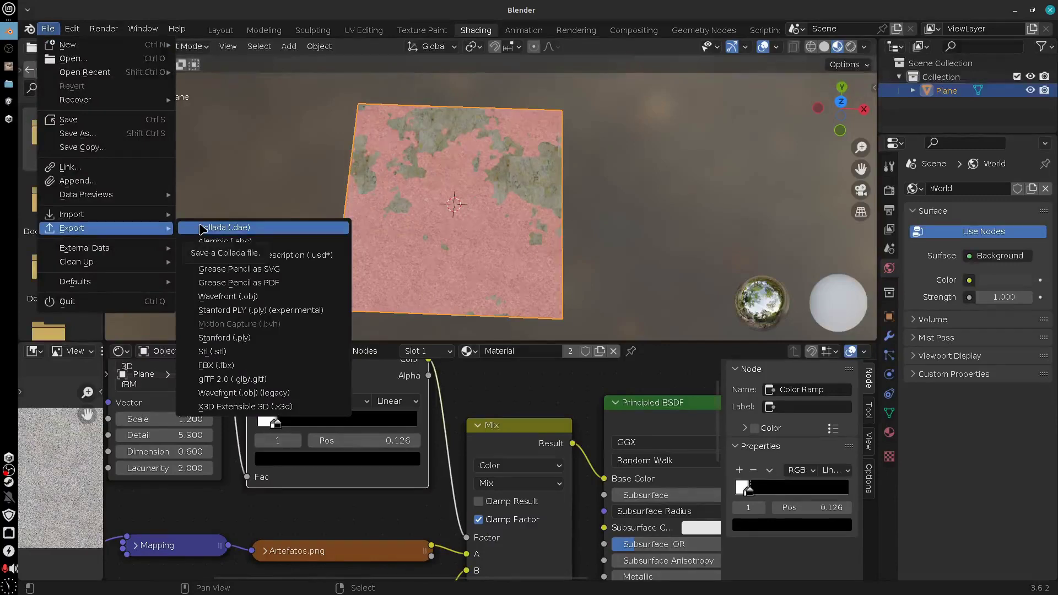
click(239, 366)
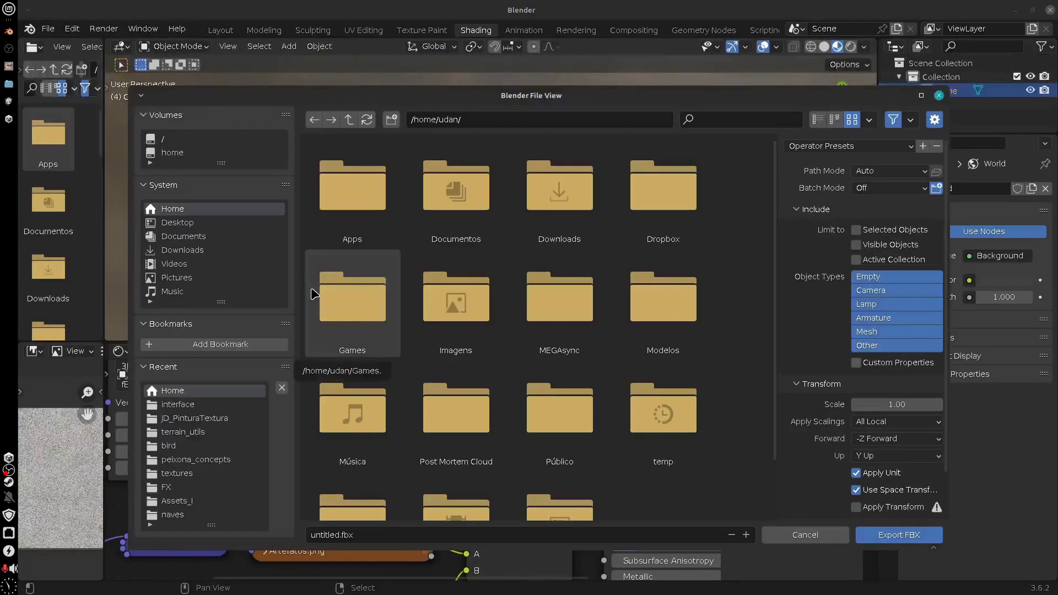
scroll(610, 358, down, 2)
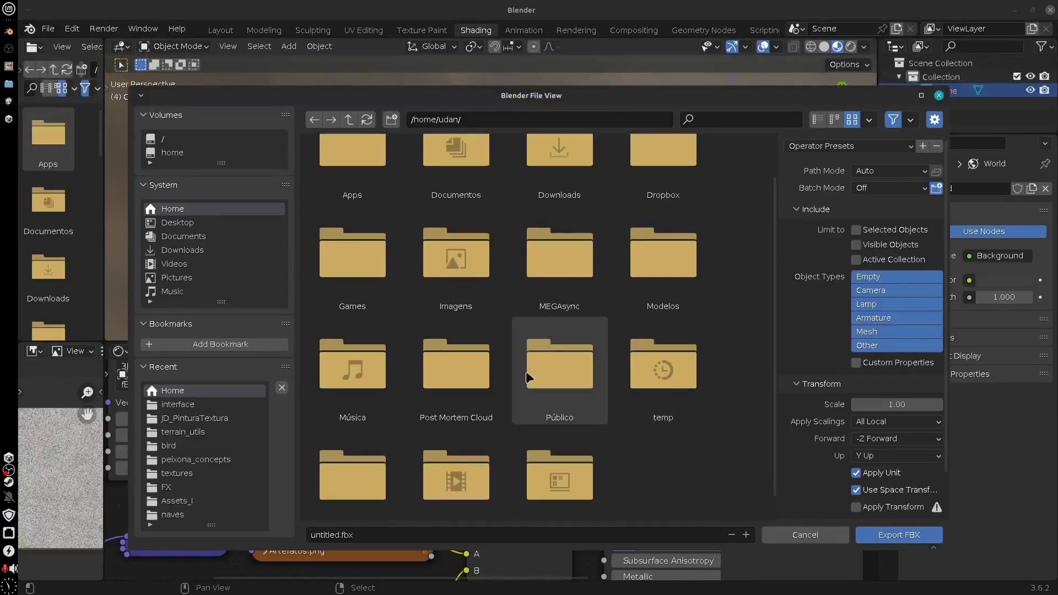
scroll(556, 375, down, 1)
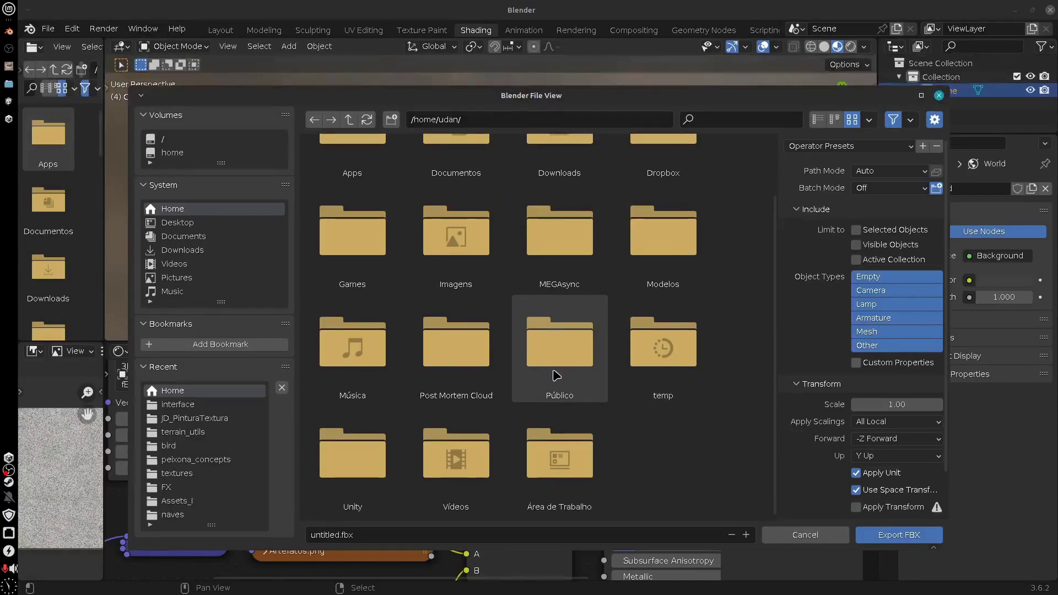
double_click(353, 452)
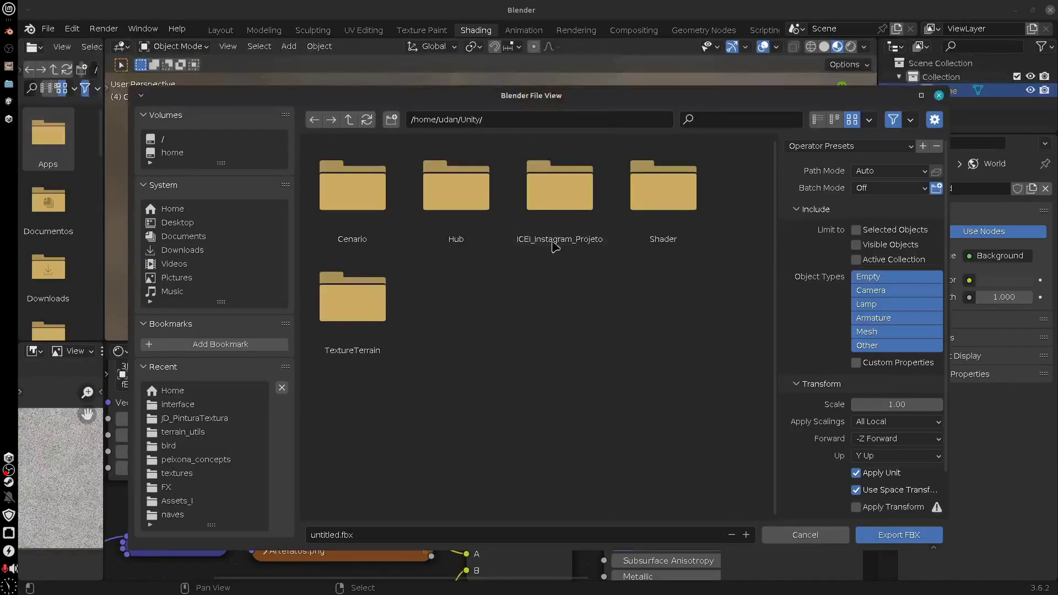
double_click(651, 234)
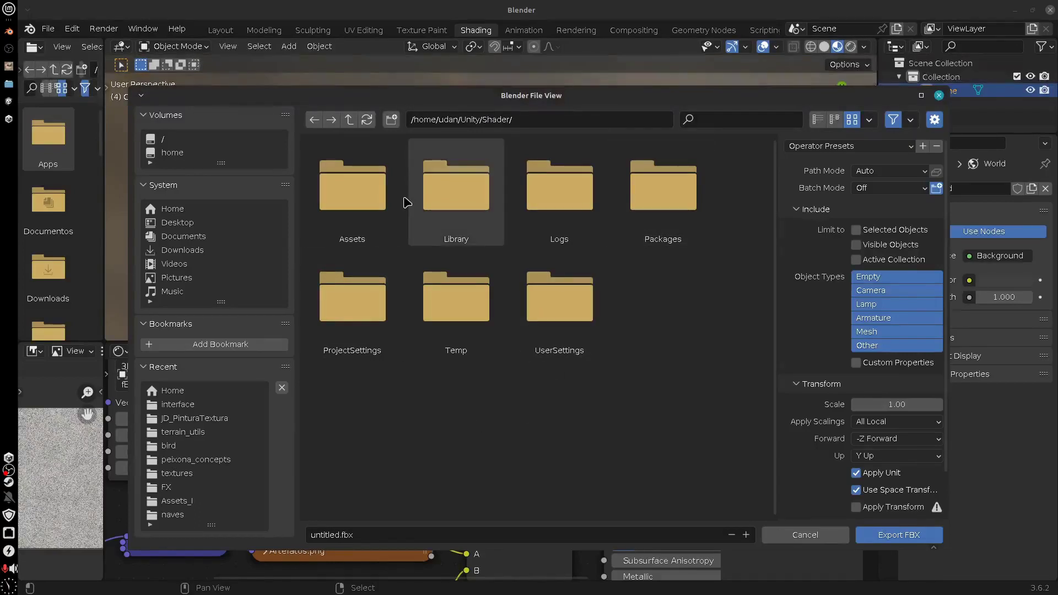
double_click(359, 193)
Export the plane as PlaneBlend.fbx, limited to selected objects and with Apply Transform enabled
click(346, 534)
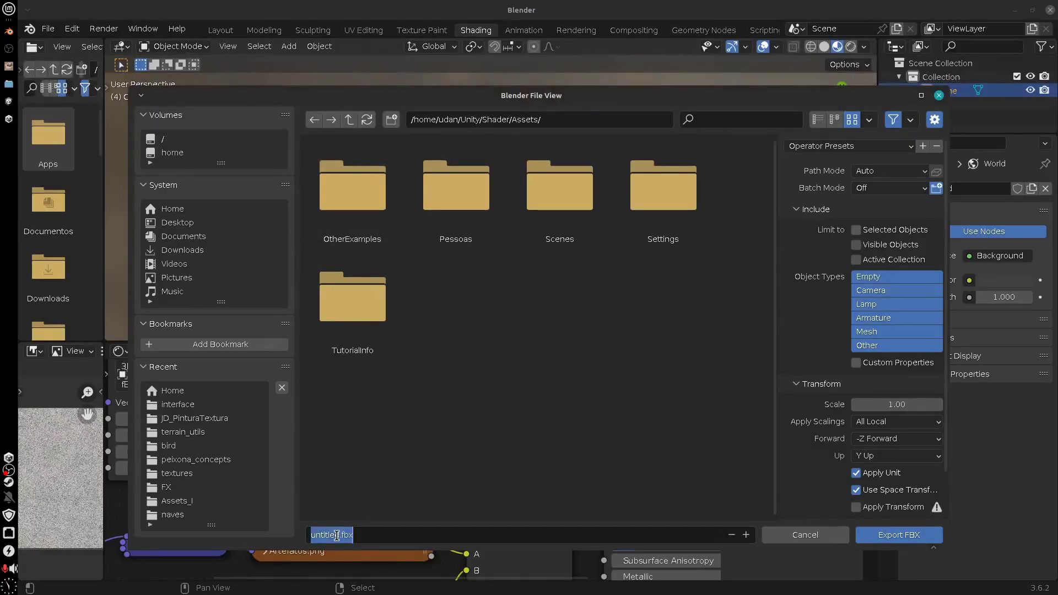
text(Plane)
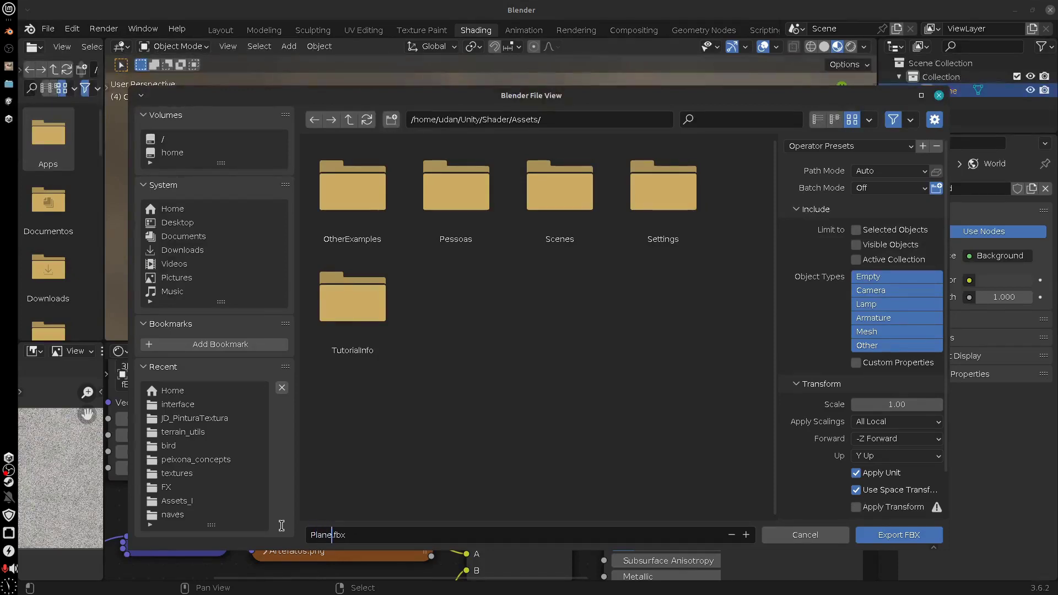
text(Blend)
click(863, 230)
scroll(915, 443, down, 2)
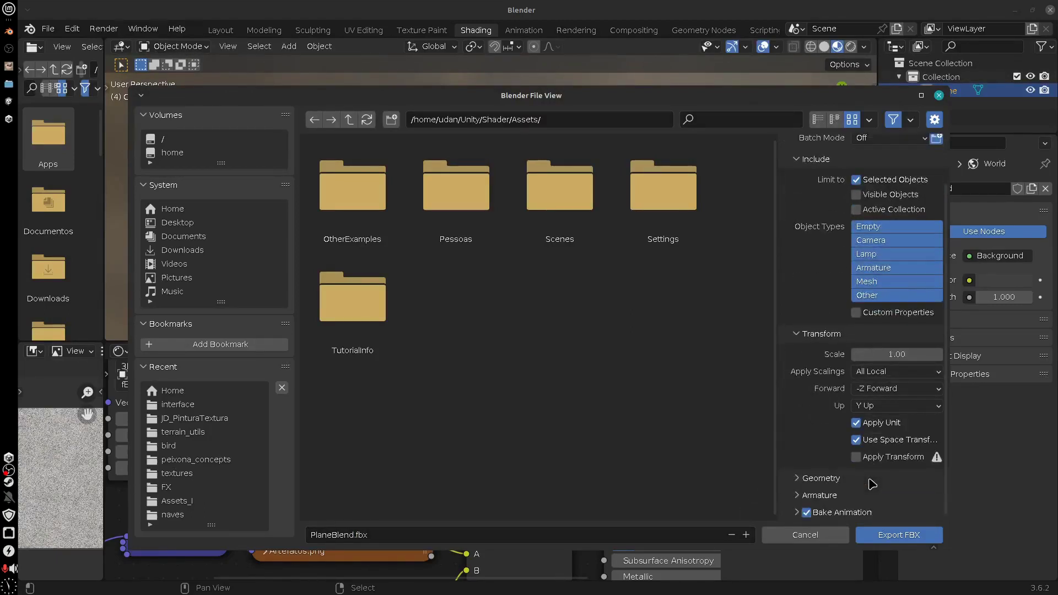
click(856, 457)
click(882, 536)
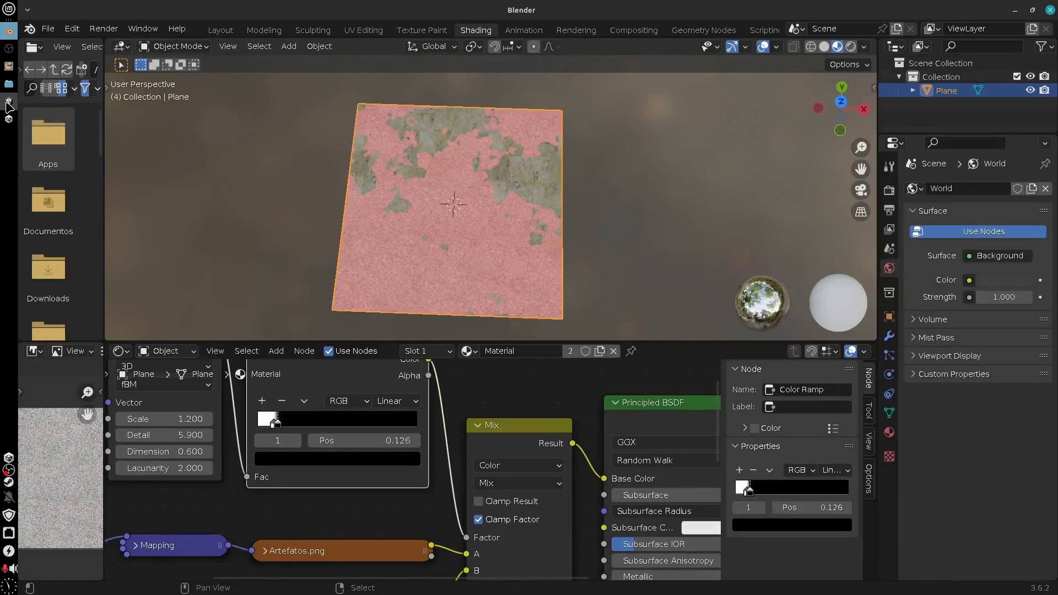
Switch to Unity, add the PlaneBlend model to SampleScene, and inspect its embedded material and import settings
click(9, 102)
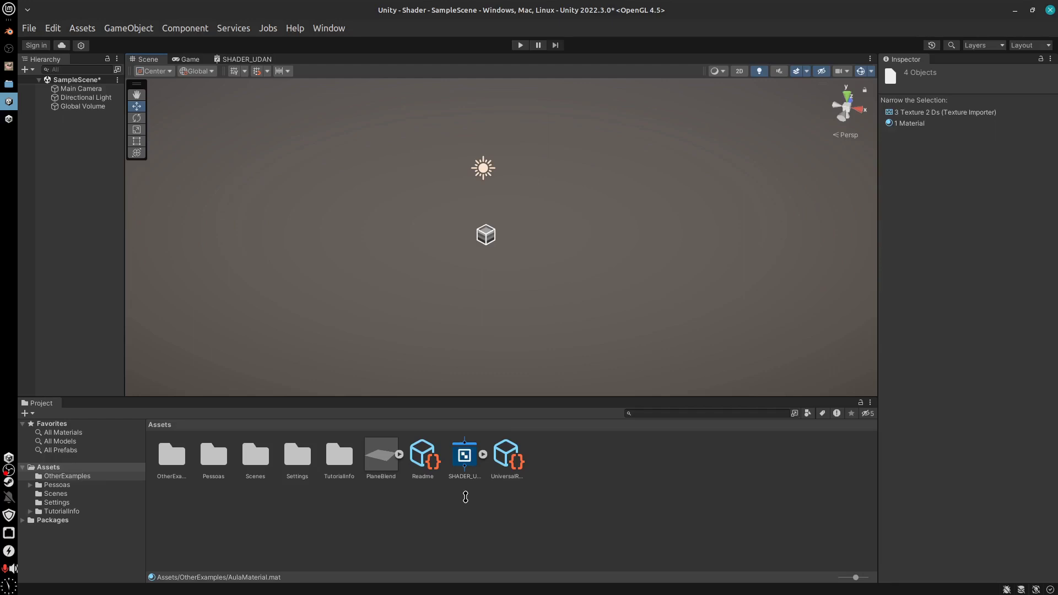
drag(382, 455, 73, 152)
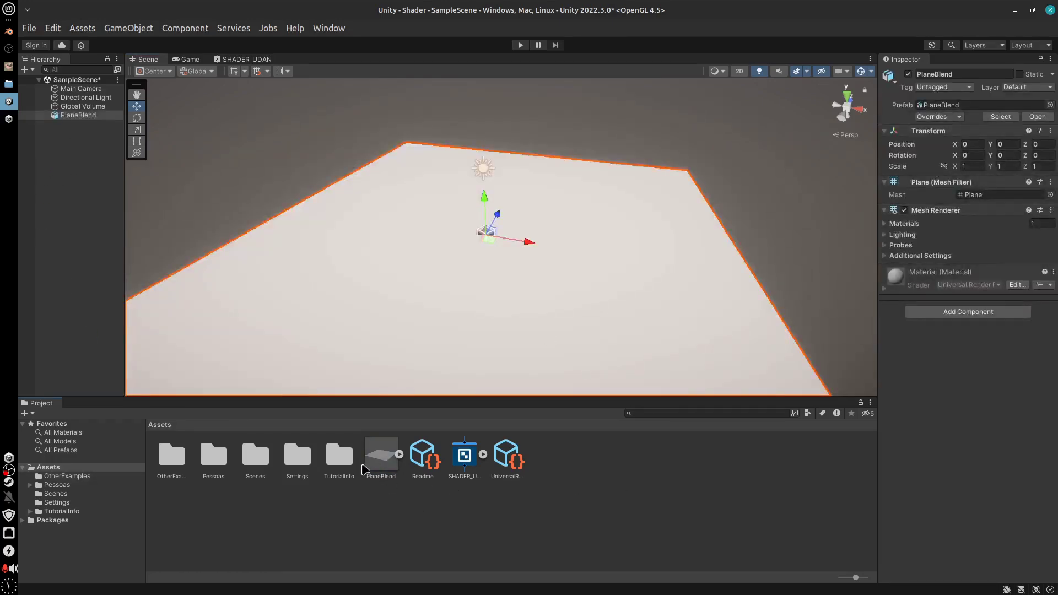
click(399, 455)
click(421, 463)
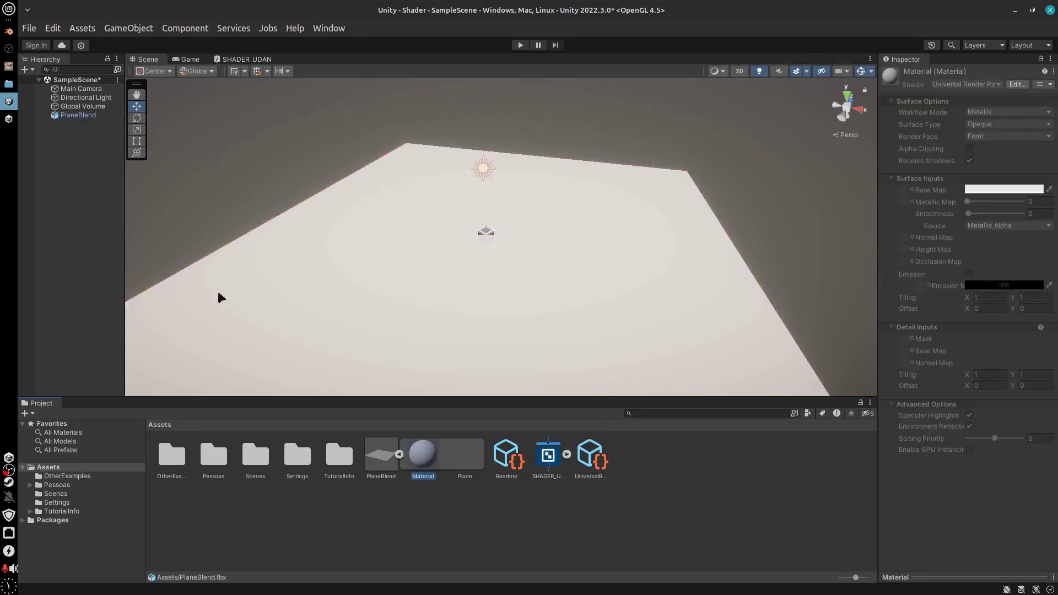
click(383, 458)
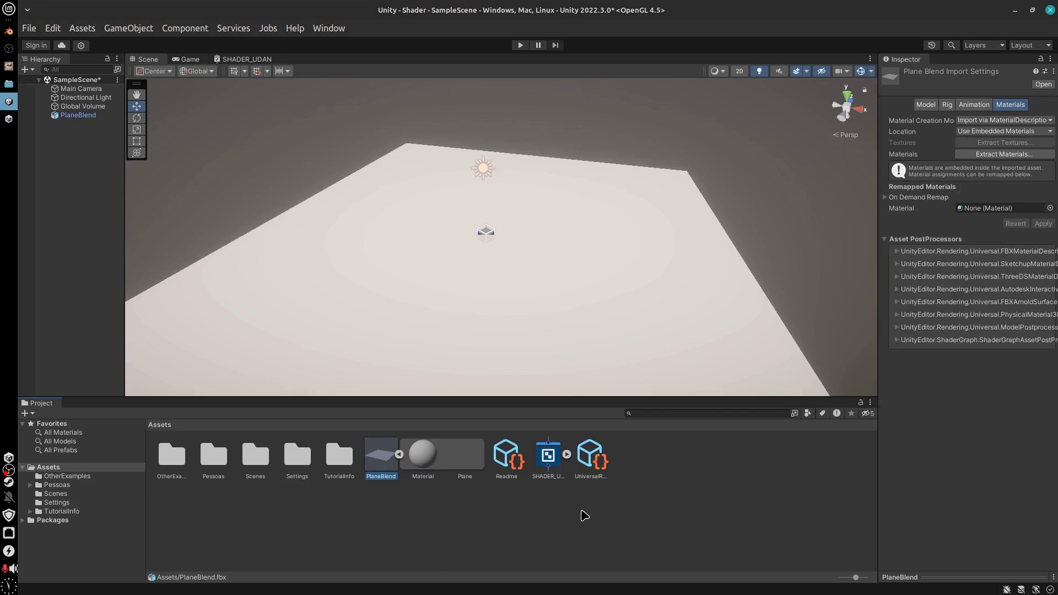
Create a URP Lit Shader Graph named BlendAula in the Assets folder
right_click(583, 513)
mouse_move(663, 142)
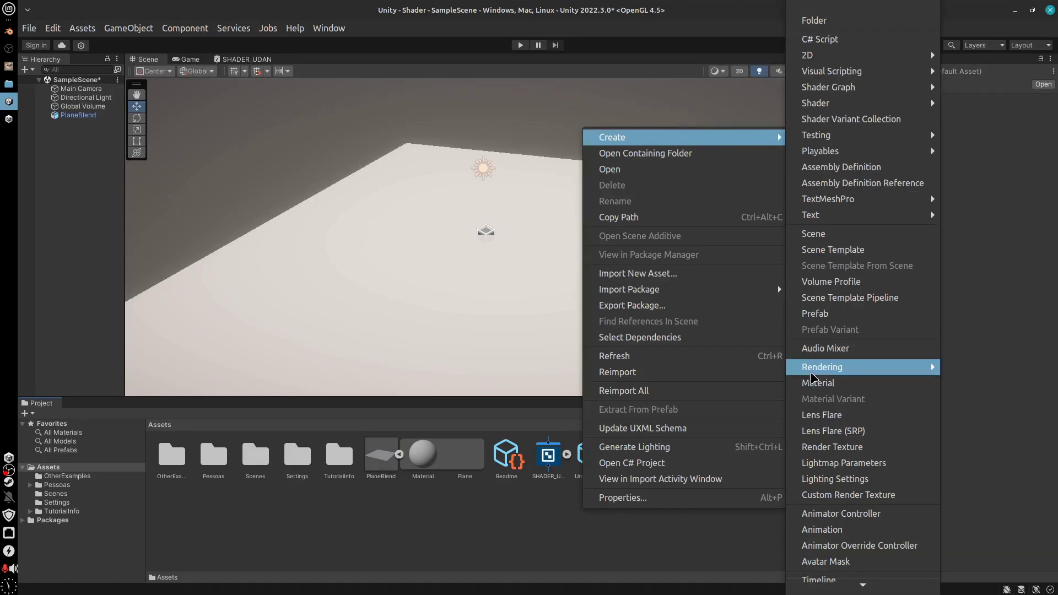
mouse_move(812, 377)
mouse_move(867, 142)
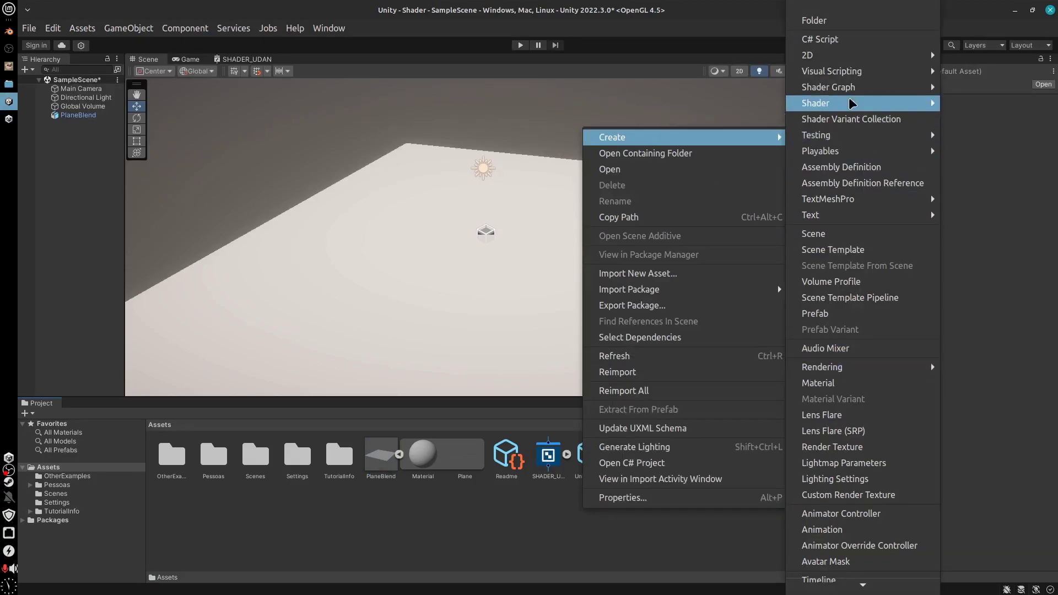
mouse_move(851, 97)
mouse_move(771, 95)
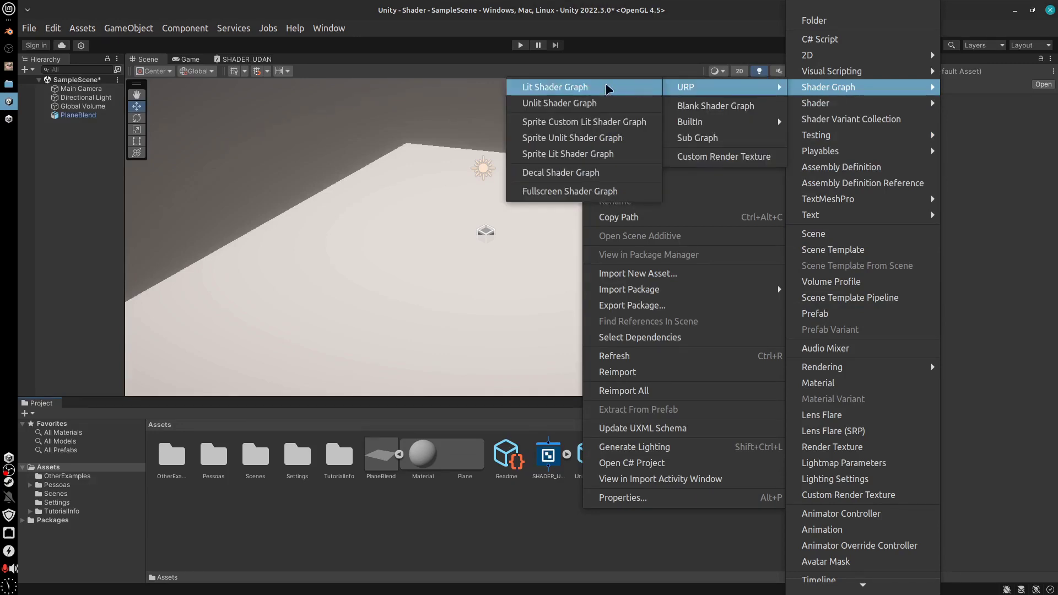
click(558, 94)
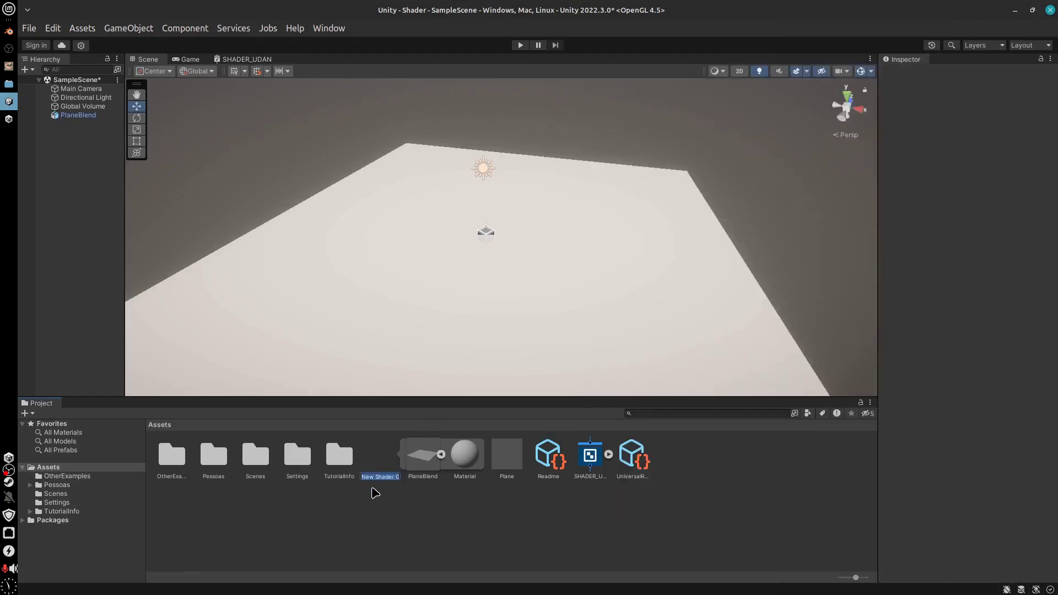
key(BackSpace)
text(BlendAula)
key(Return)
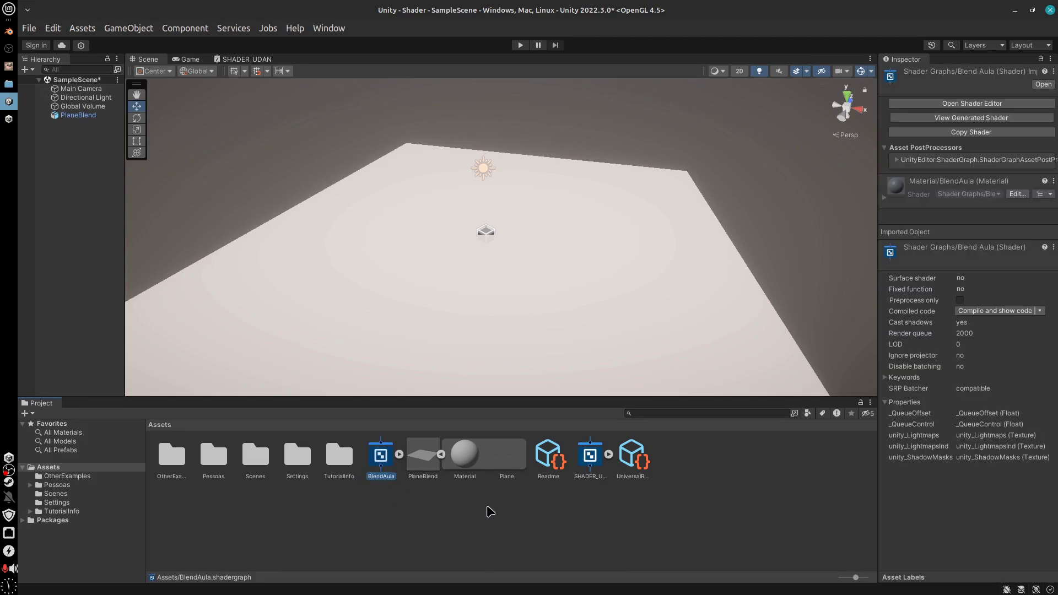
Create a new material named BlendMat in the Assets folder
right_click(490, 512)
mouse_move(553, 139)
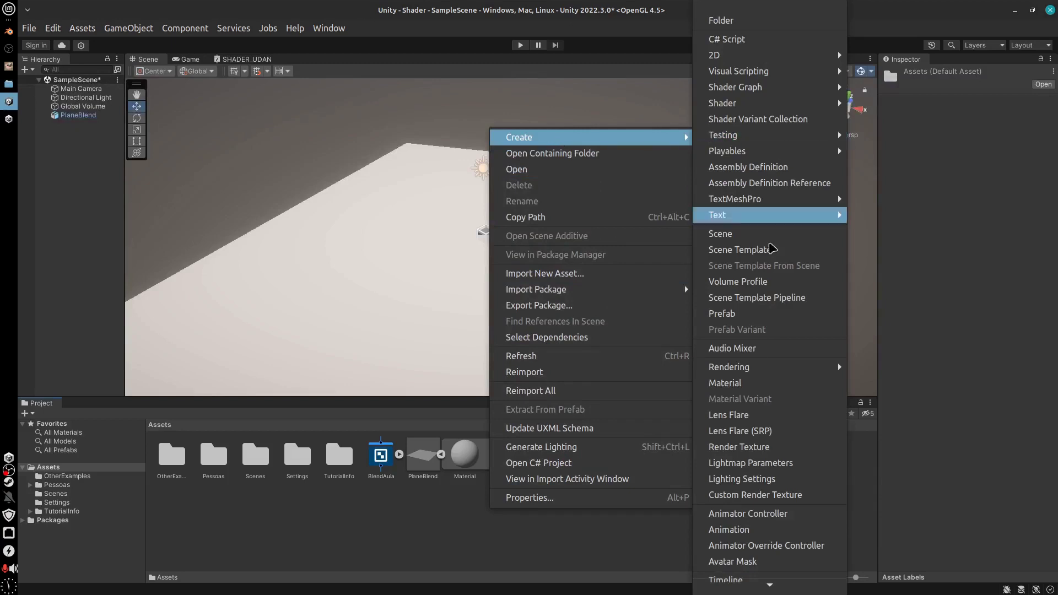
click(725, 383)
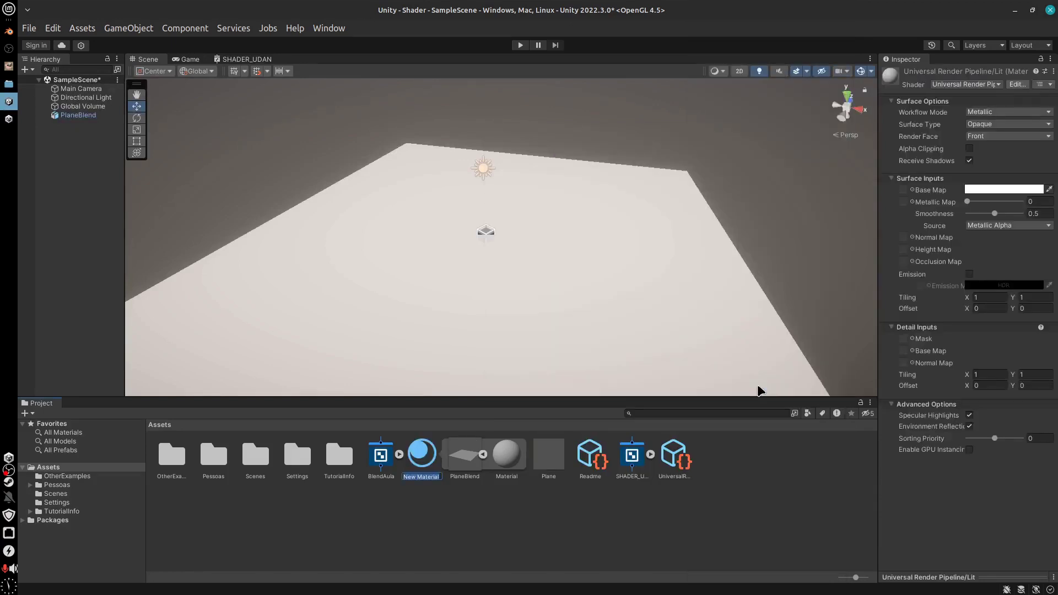
key(BackSpace)
text(BlendMat)
key(Return)
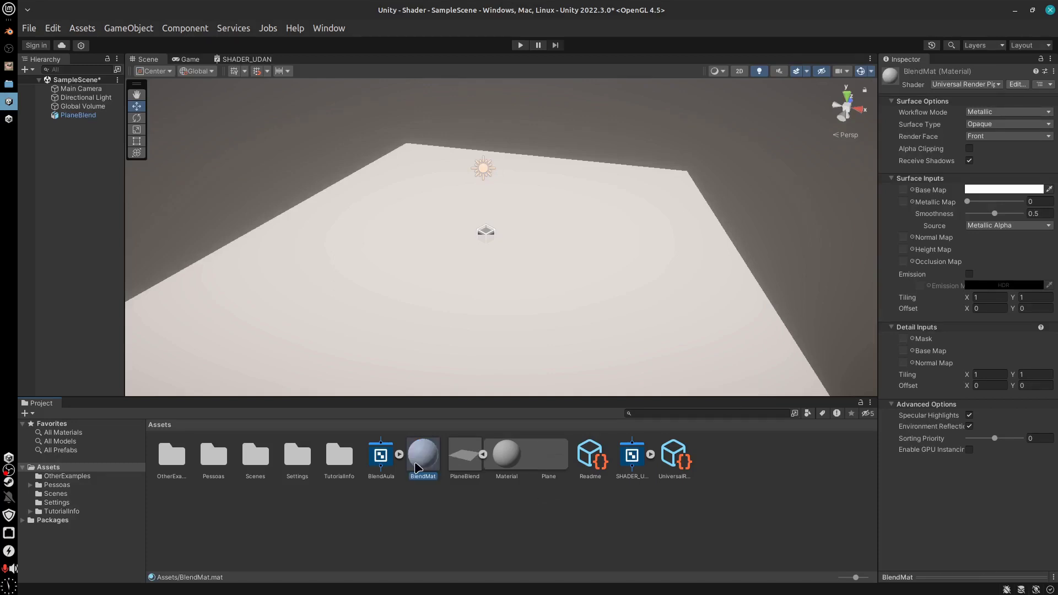
Remap the PlaneBlend model's material to BlendMat and apply the import settings
click(467, 459)
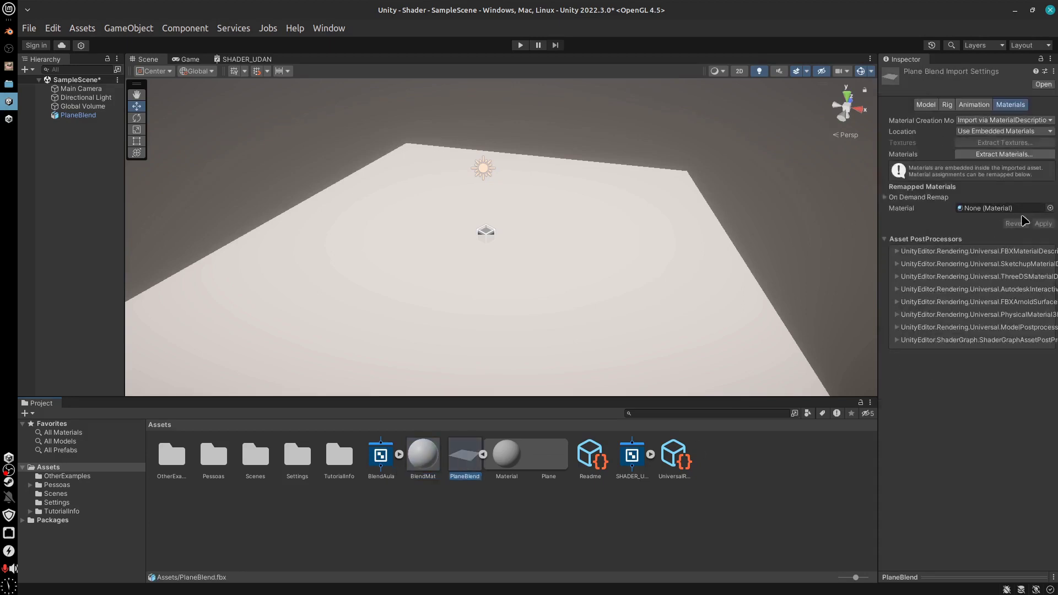
click(1051, 207)
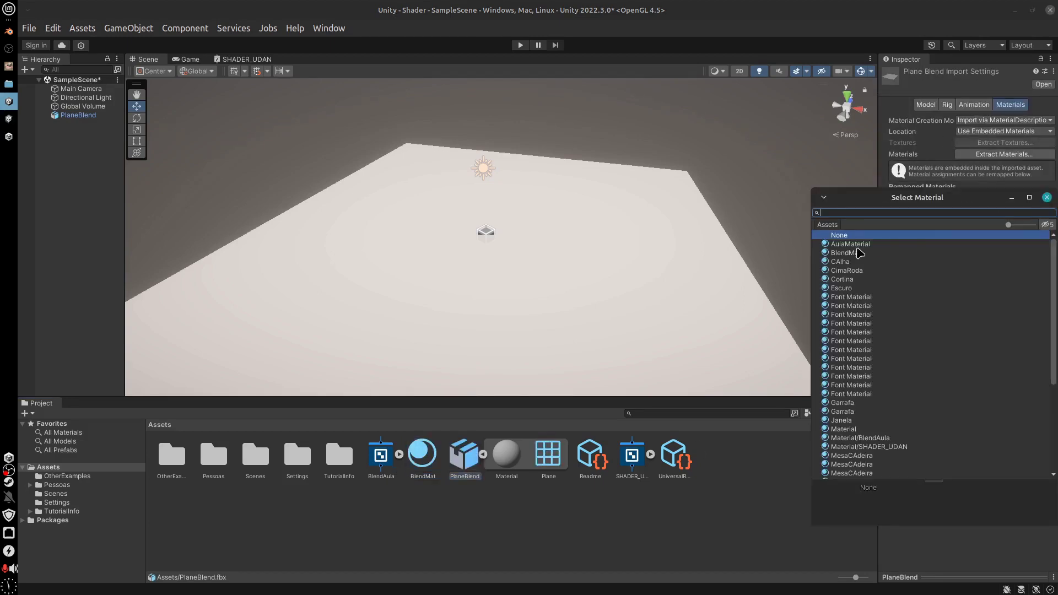
click(858, 253)
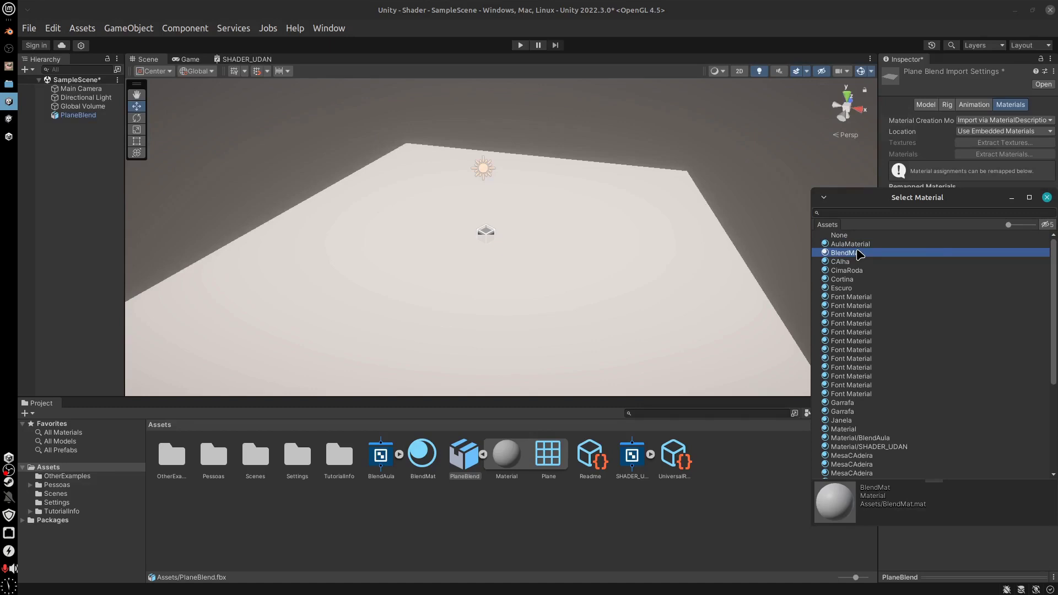
double_click(857, 253)
click(1044, 223)
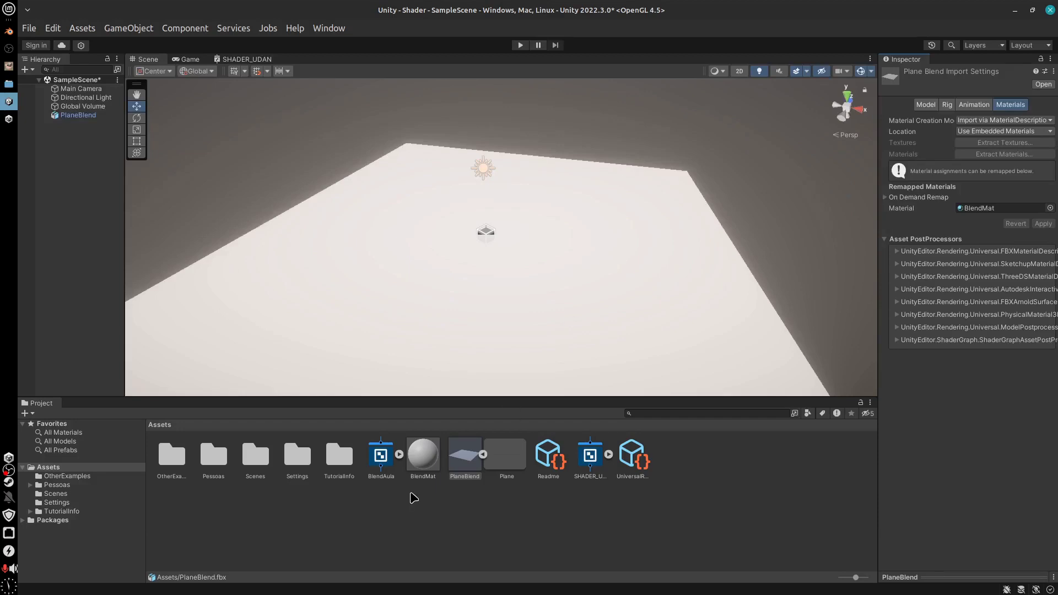
Set the BlendMat material's shader to the BlendAula shader graph
click(433, 465)
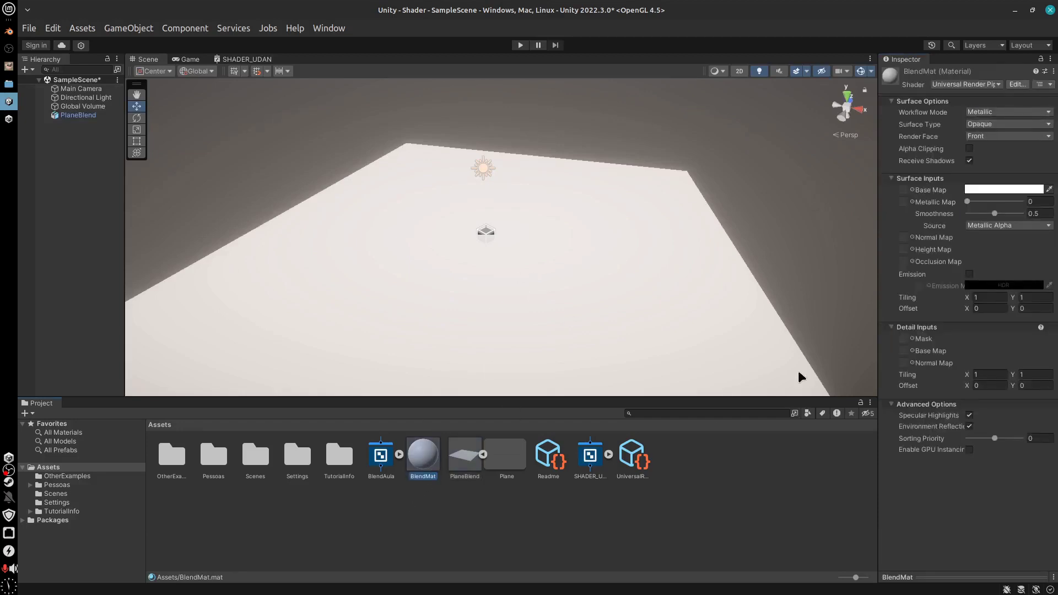
click(958, 84)
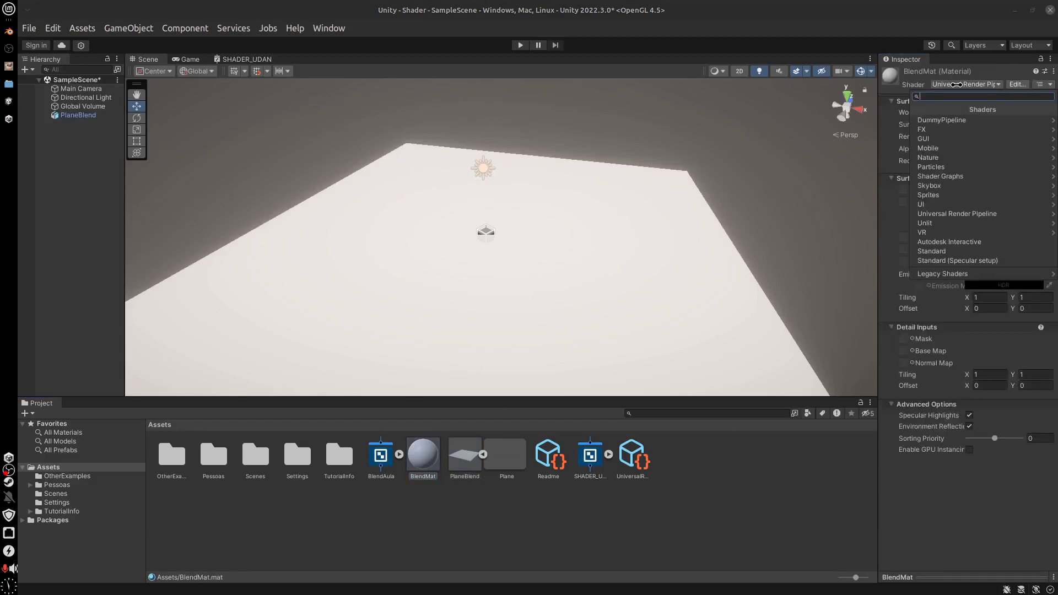
click(957, 176)
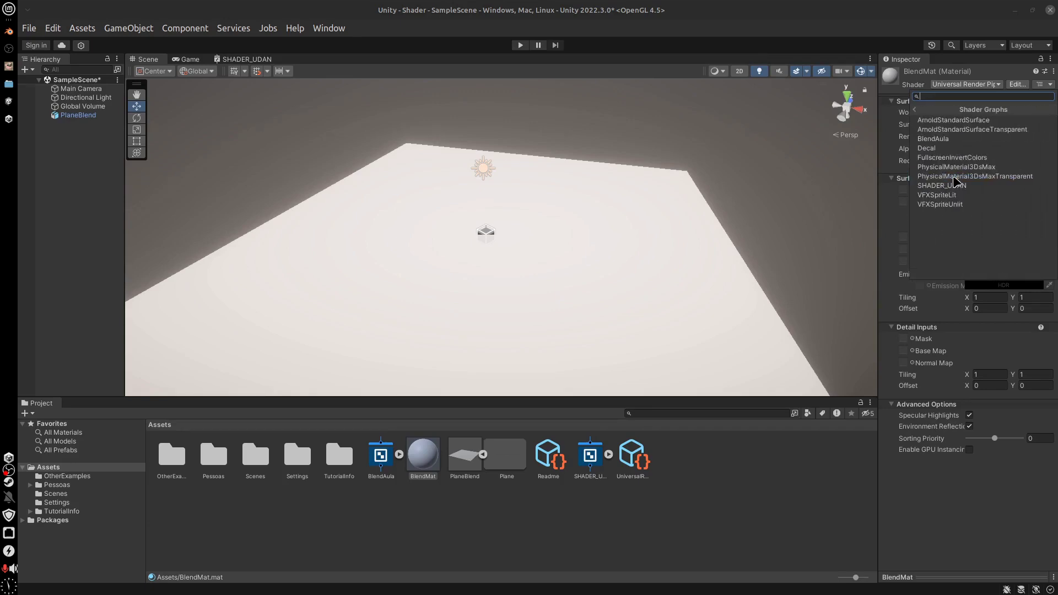
click(933, 139)
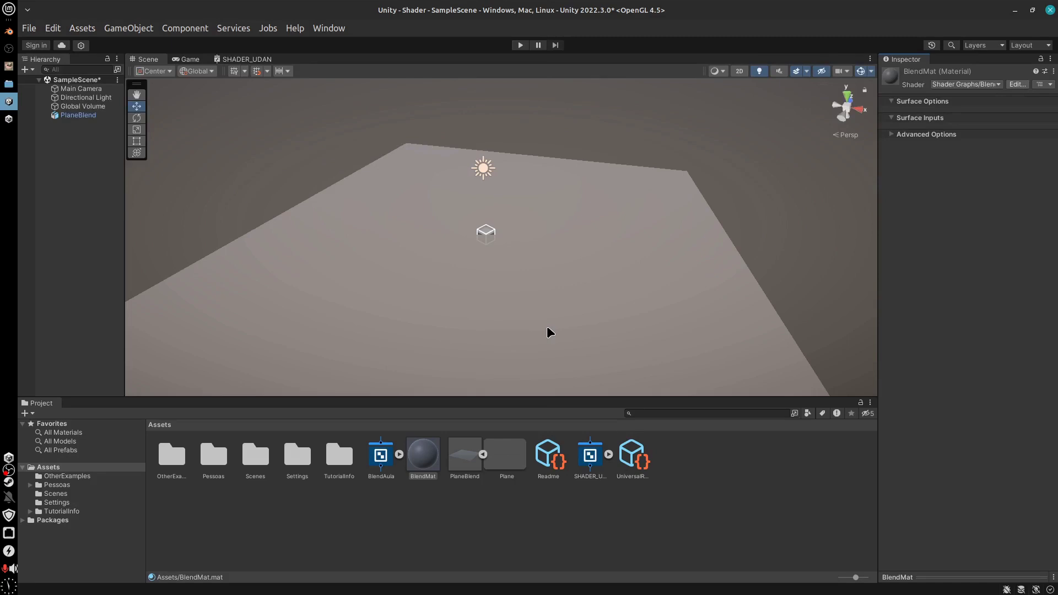
Open the BlendAula shader graph in the shader editor
click(389, 457)
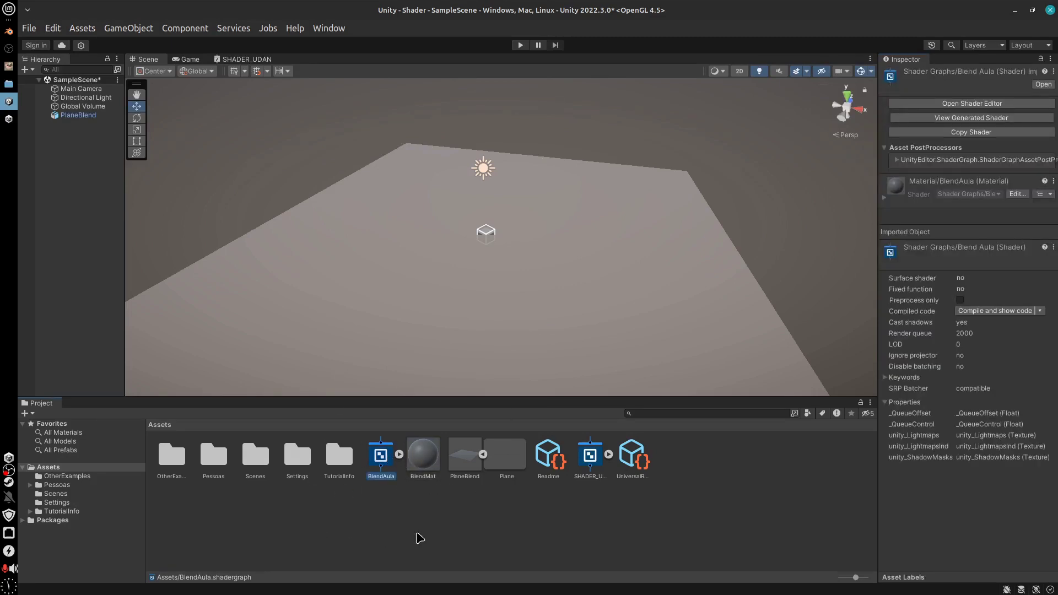
alt+drag(380, 320, 465, 323)
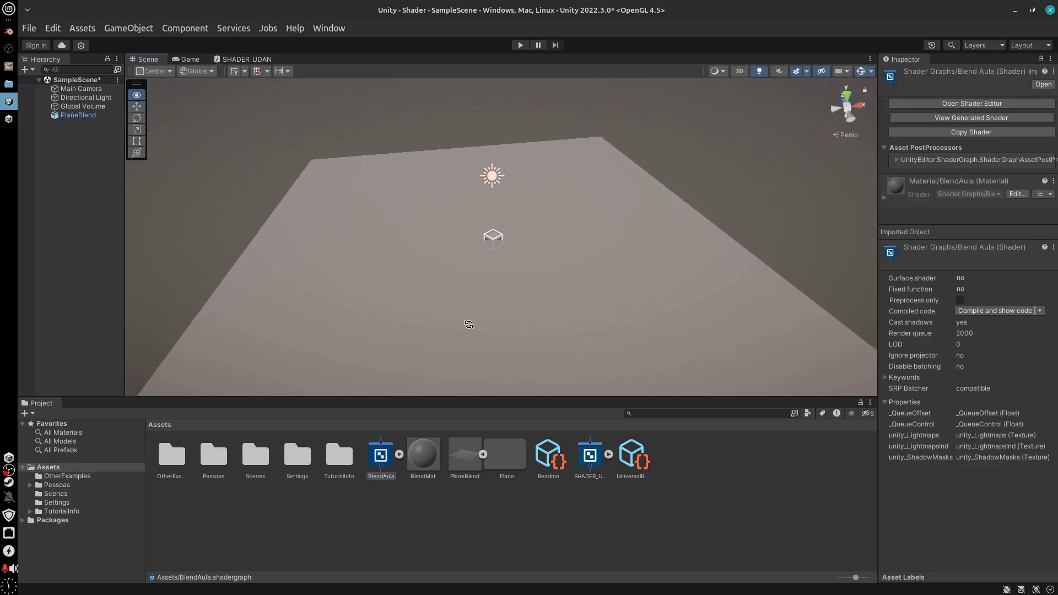
alt+drag(588, 324, 596, 328)
middle_drag(595, 328, 579, 285)
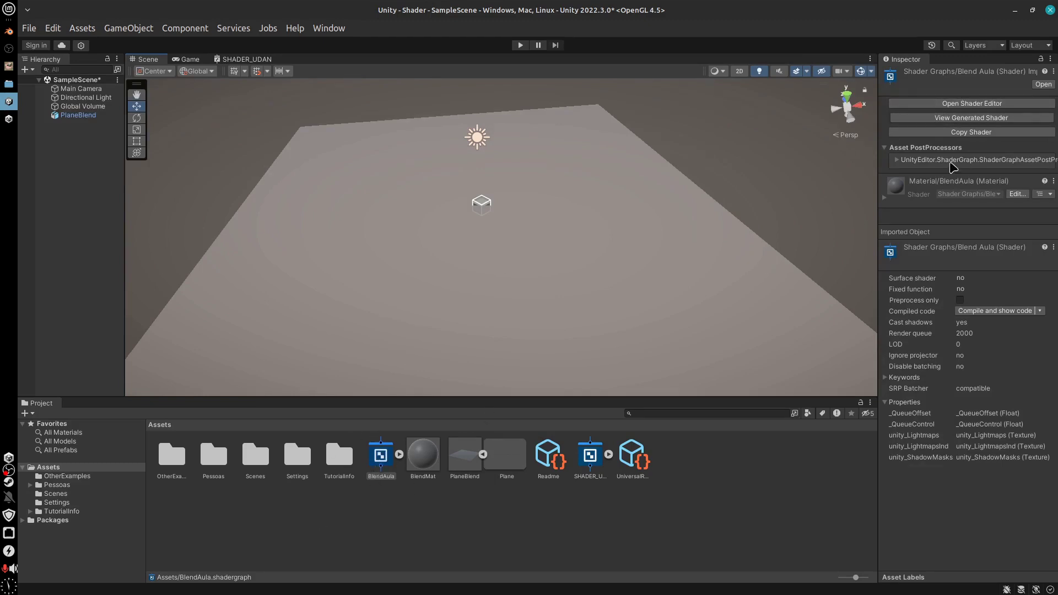
click(958, 105)
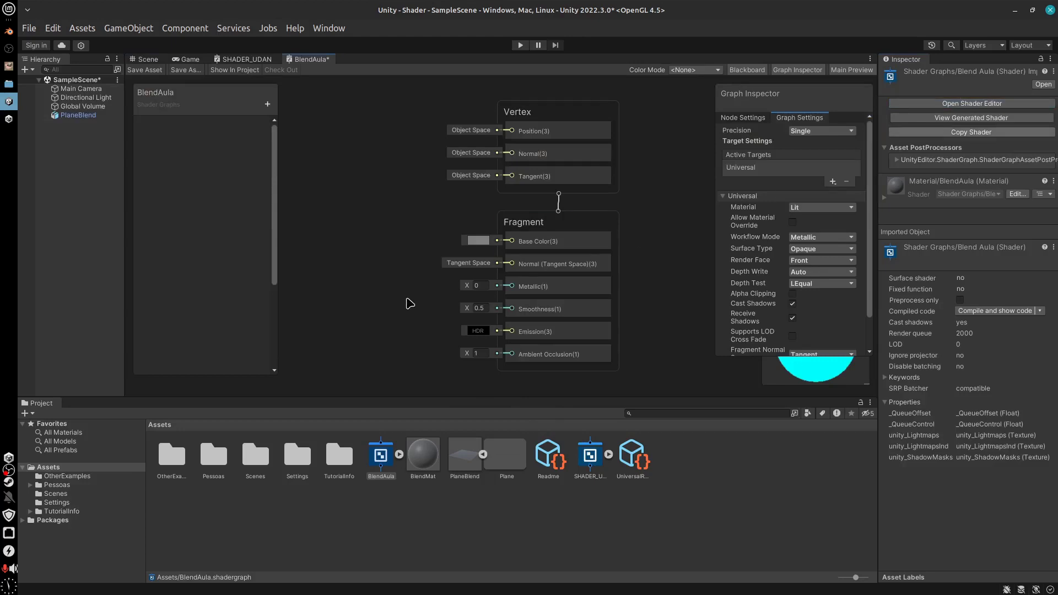
Import Artefatos.png and Parede.png from the home folder into the Unity project's Assets folder and select the Artefatos texture
scroll(371, 270, up, 2)
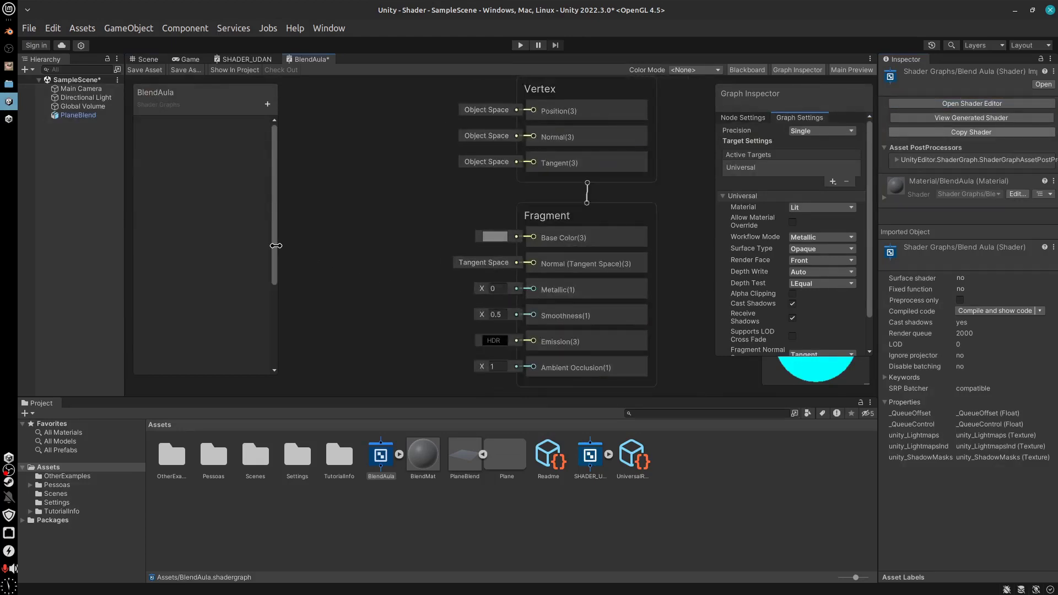
click(6, 84)
click(48, 98)
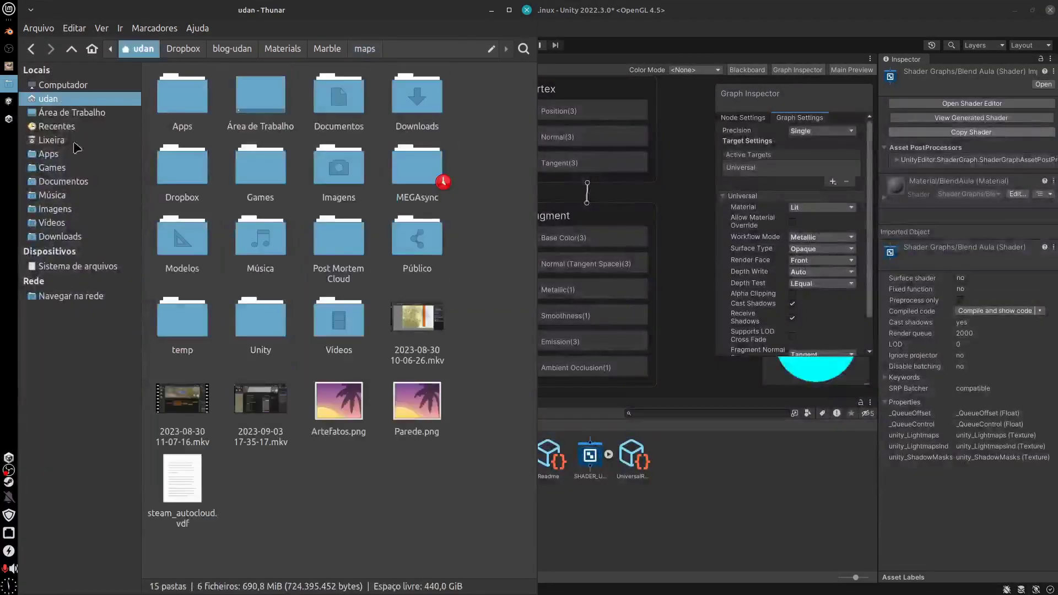
click(417, 408)
ctrl+click(347, 401)
drag(346, 401, 687, 507)
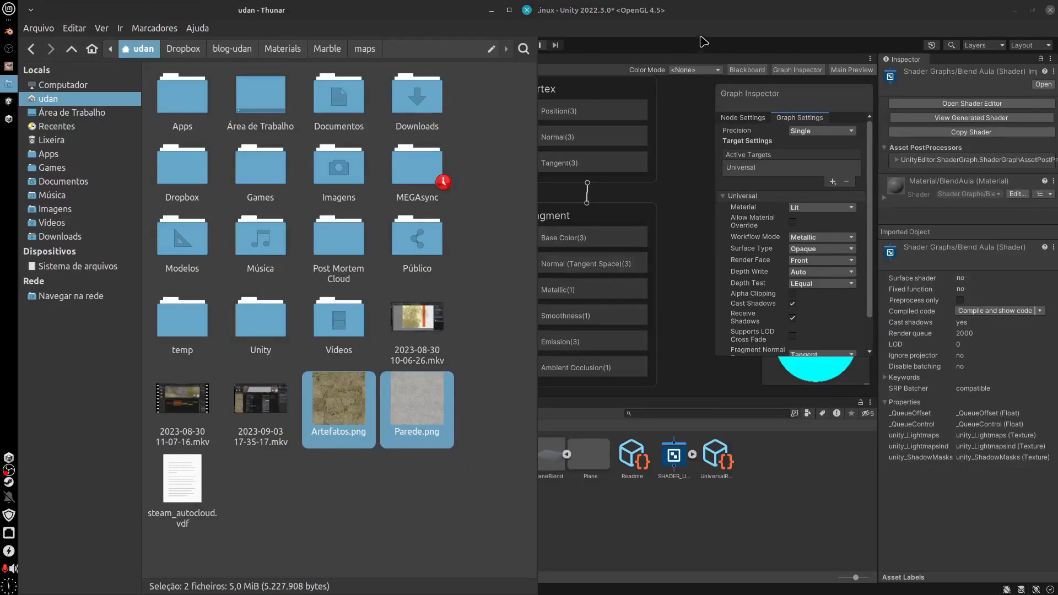
click(670, 20)
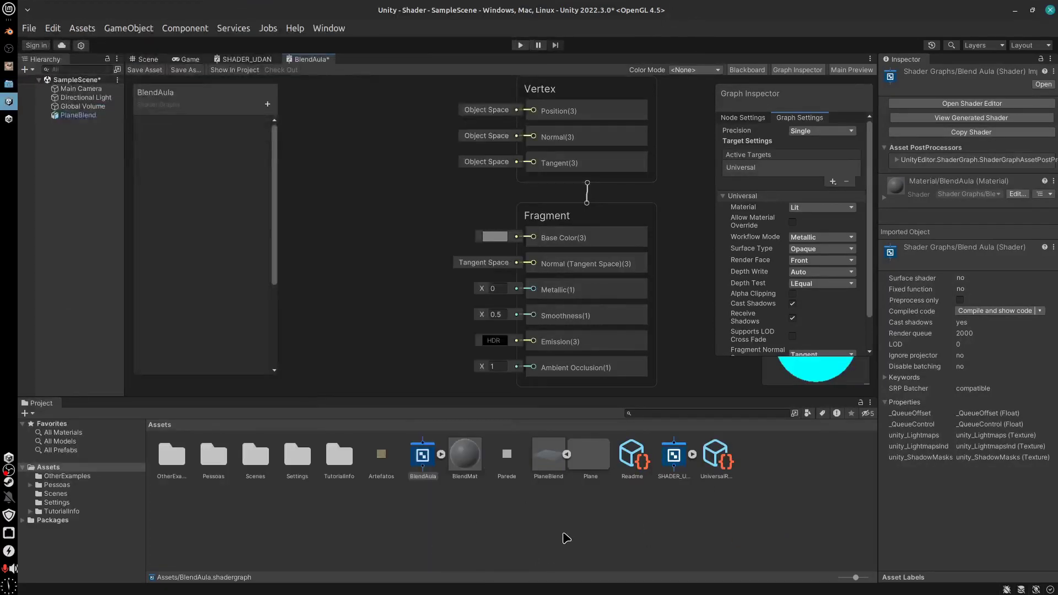
click(381, 473)
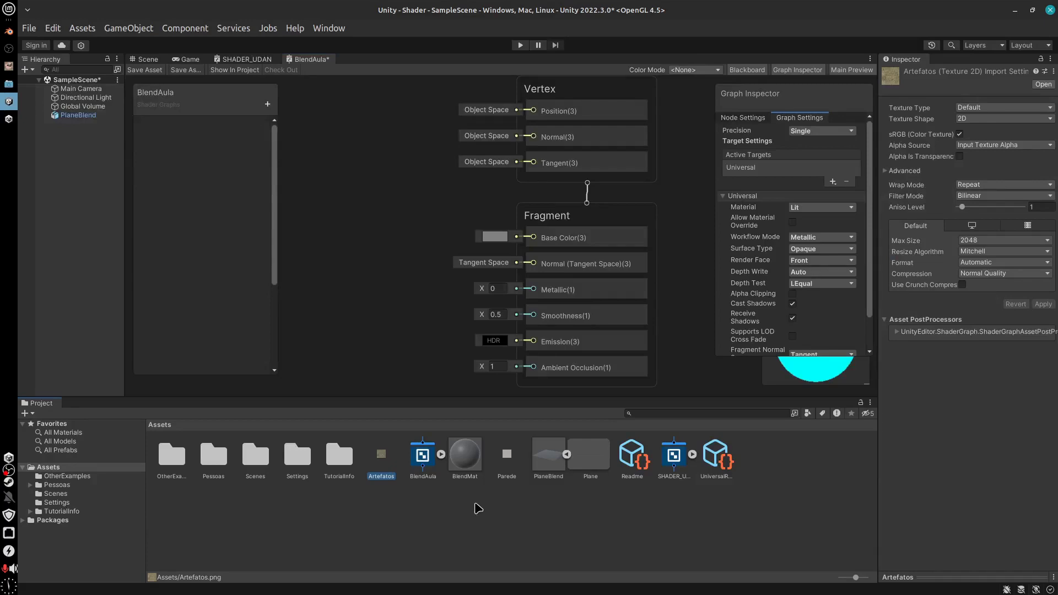
click(506, 478)
click(381, 473)
Add a Sample Texture 2D node to the BlendAula graph, in front of the Vertex and Fragment blocks
middle_drag(373, 229, 480, 219)
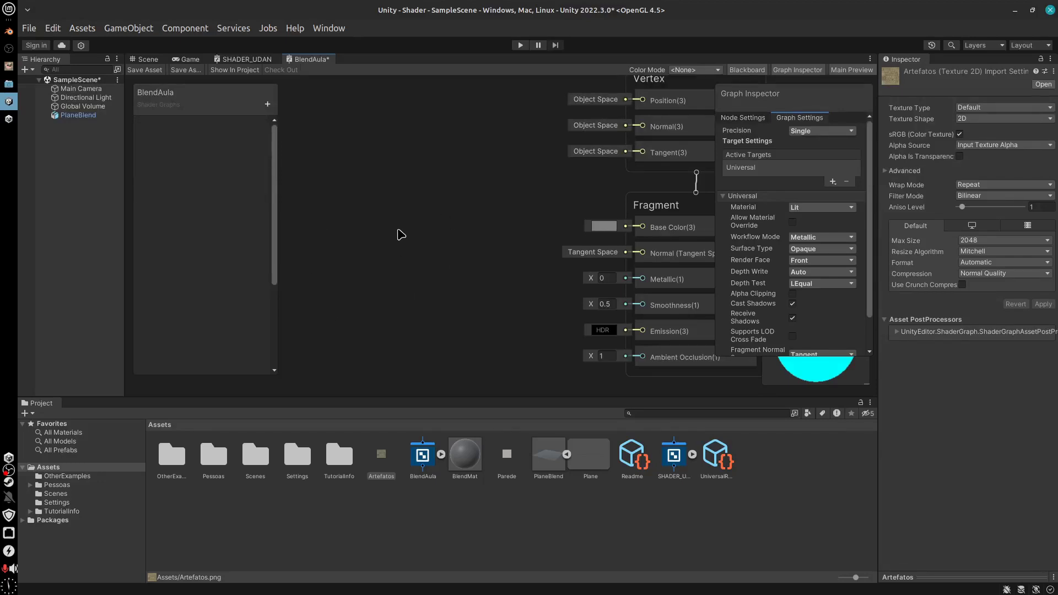
key(space)
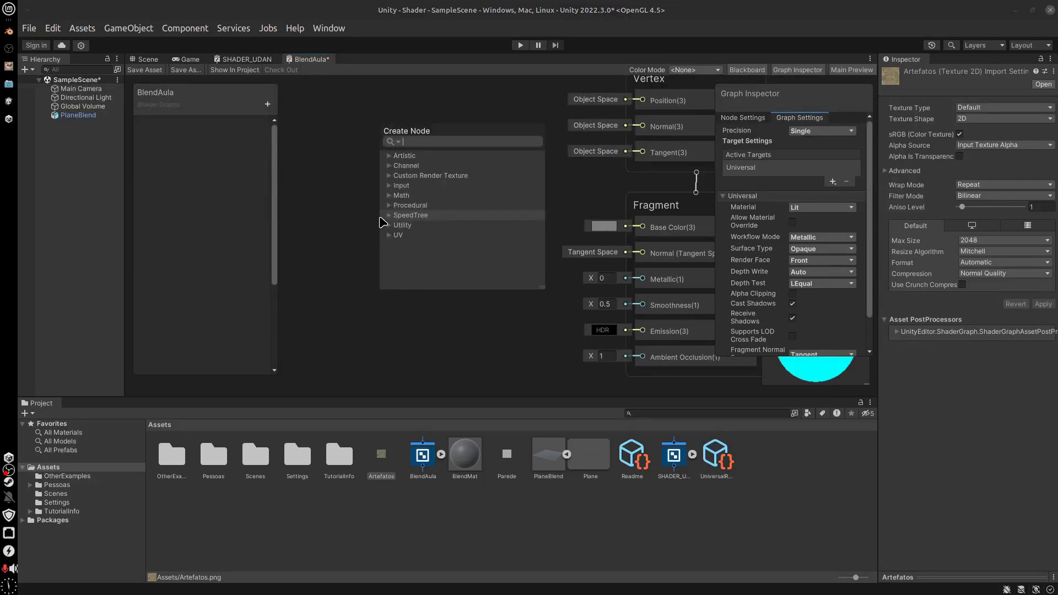
text(sample)
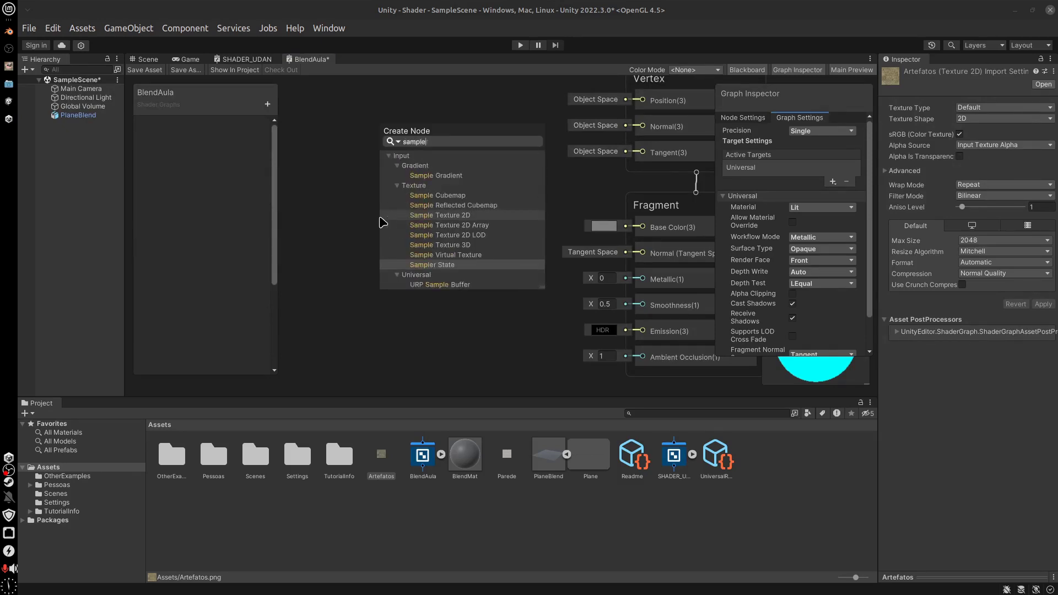
click(451, 221)
drag(448, 238, 448, 147)
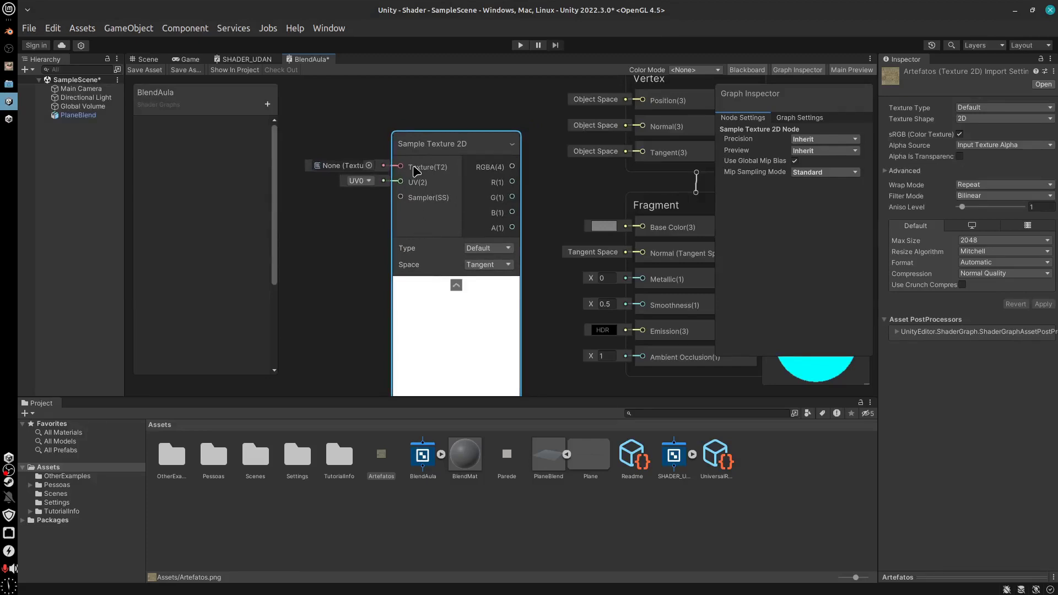
mouse_move(453, 147)
mouse_down()
mouse_move(475, 140)
mouse_move(461, 142)
mouse_up()
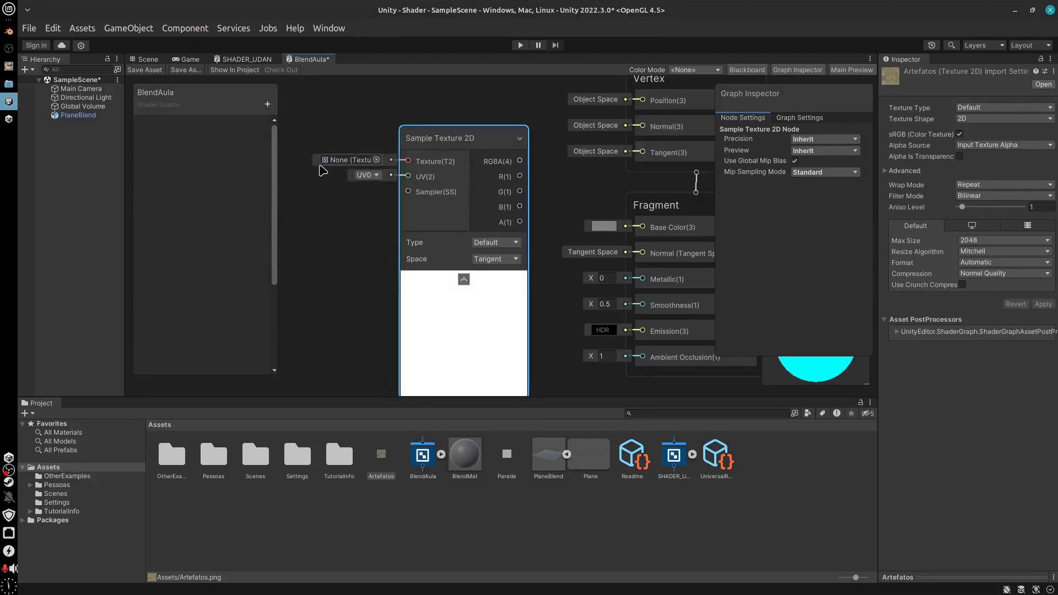
Assign the Parede texture to the Sample Texture 2D node and move the node farther from the Fragment block
click(377, 159)
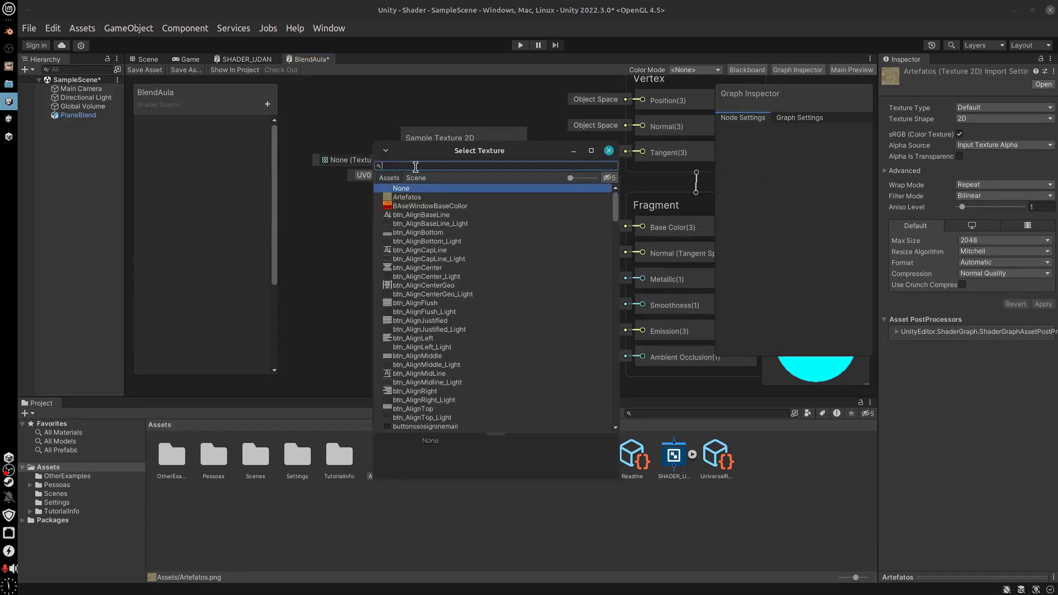
text(pare)
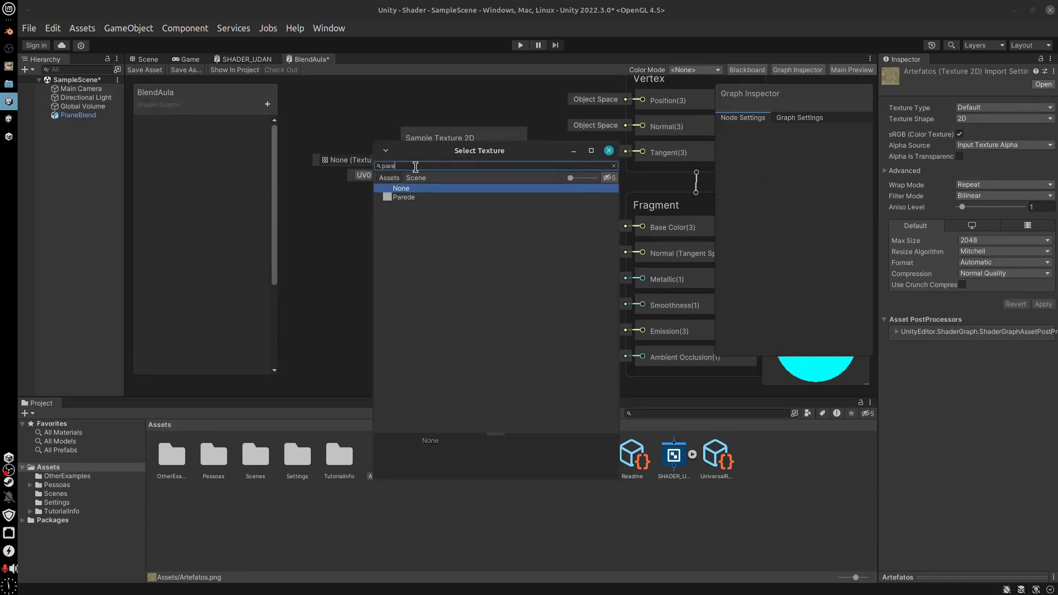
double_click(428, 197)
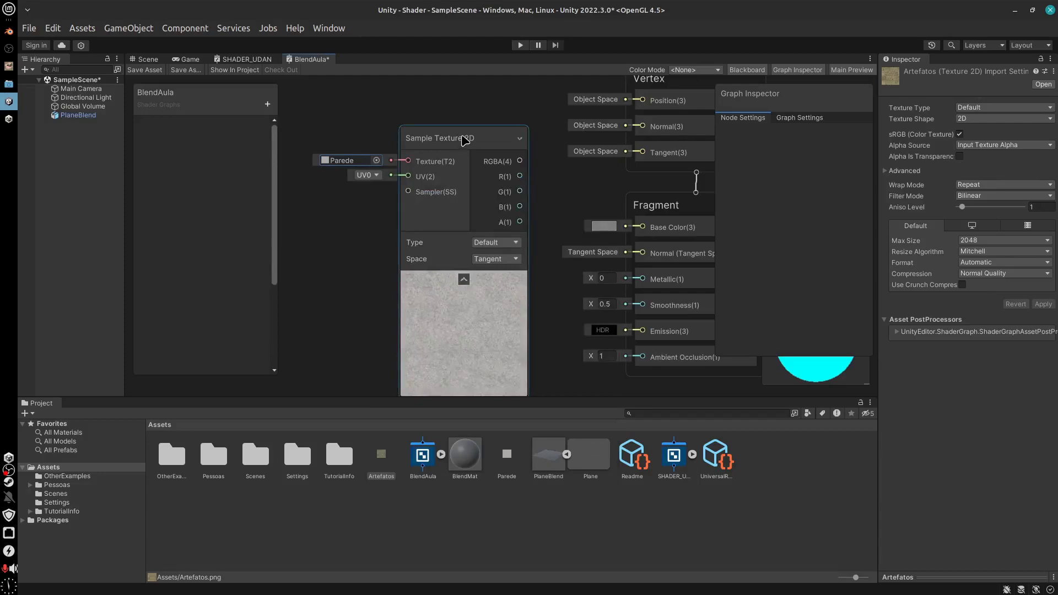
drag(465, 141, 385, 135)
Add a second Sample Texture 2D node below the Parede texture node
scroll(610, 246, down, 3)
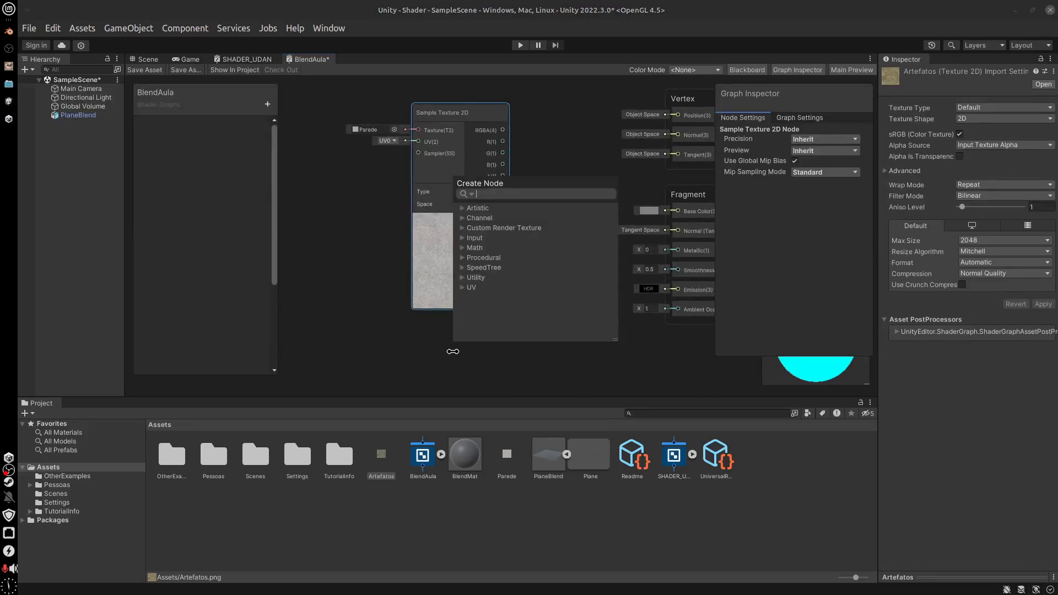
text(sam)
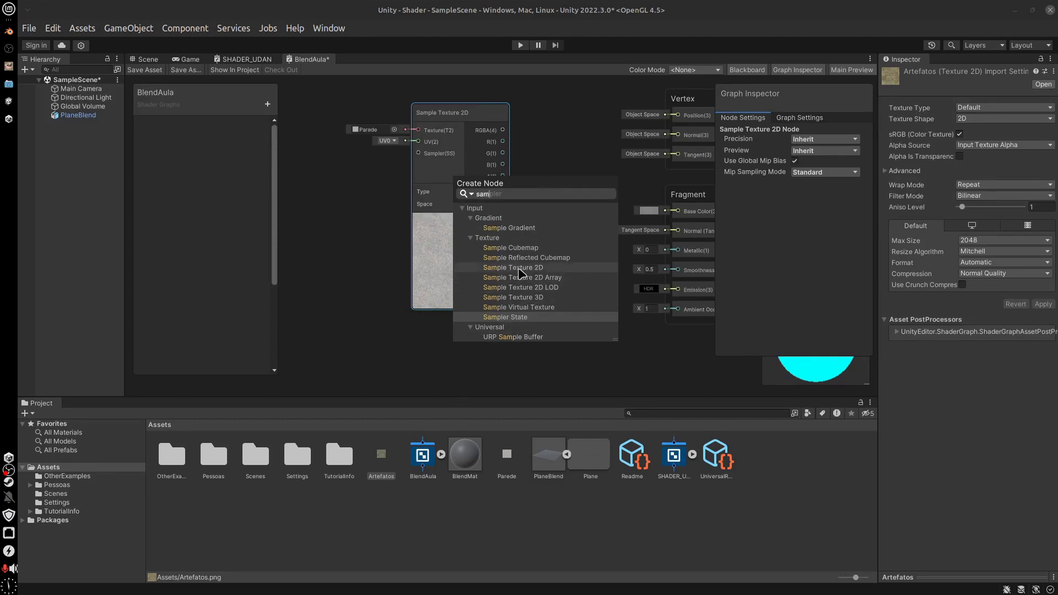
click(520, 267)
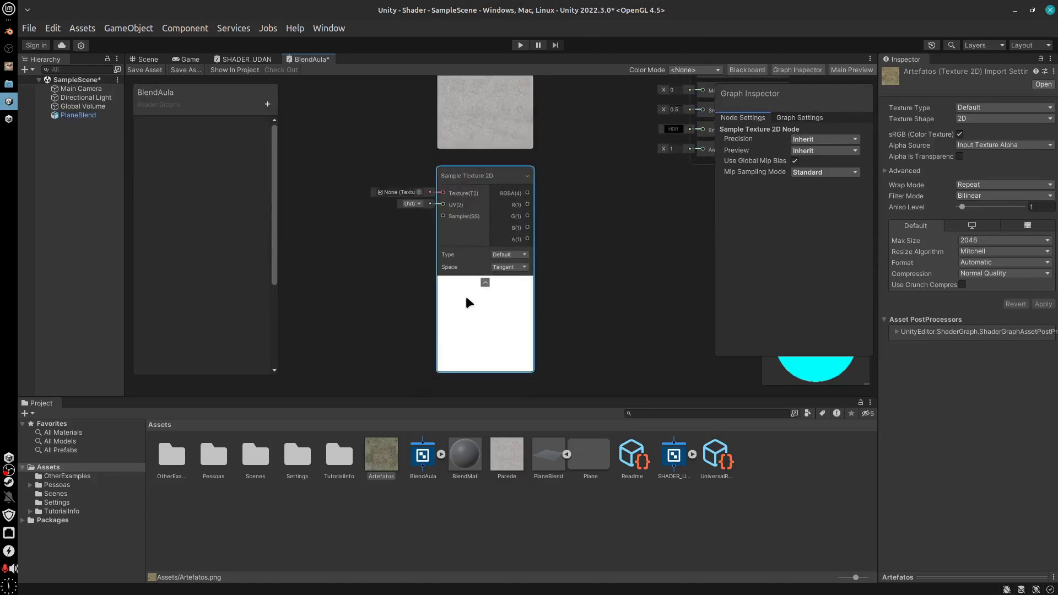
Assign the Artefatos texture to the second Sample Texture 2D node
scroll(389, 207, up, 5)
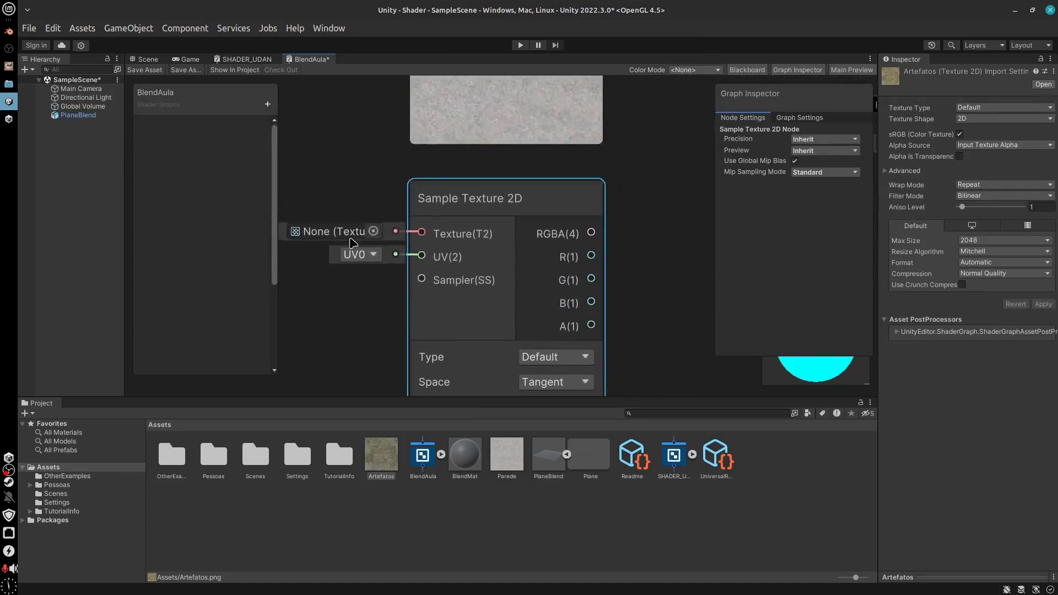
click(356, 235)
click(374, 231)
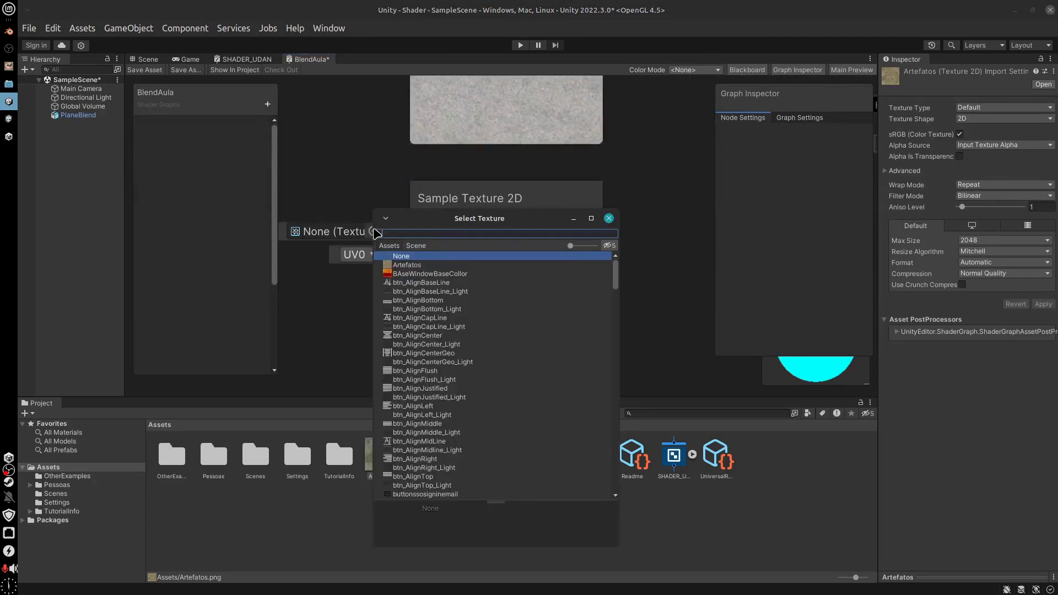
click(406, 266)
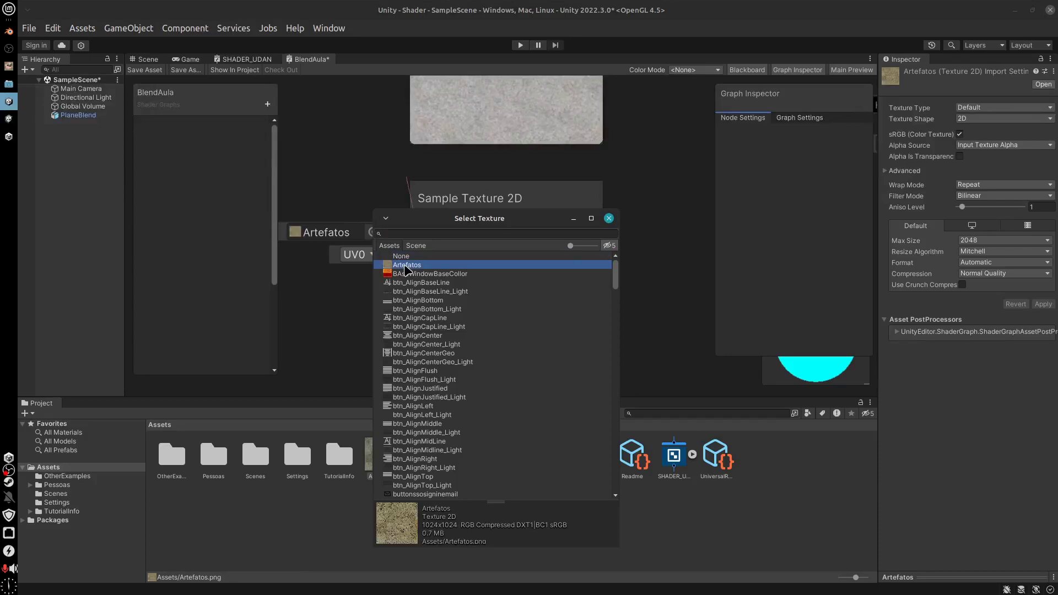
double_click(407, 265)
Enlarge the shader graph area by reducing the Project window's height, with both texture nodes in view
scroll(659, 314, down, 3)
middle_drag(658, 314, 495, 335)
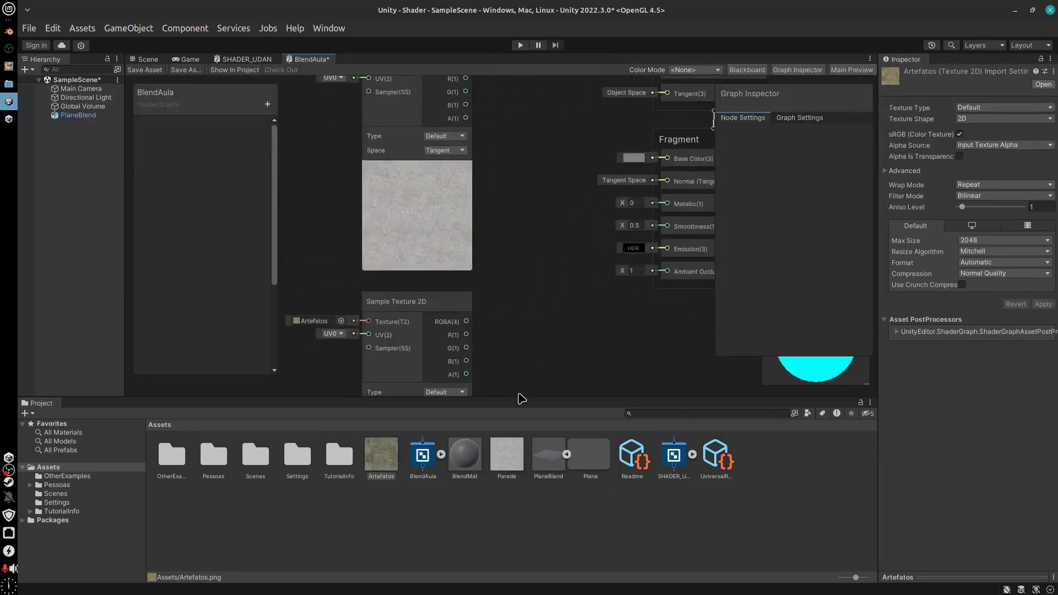
drag(516, 399, 528, 482)
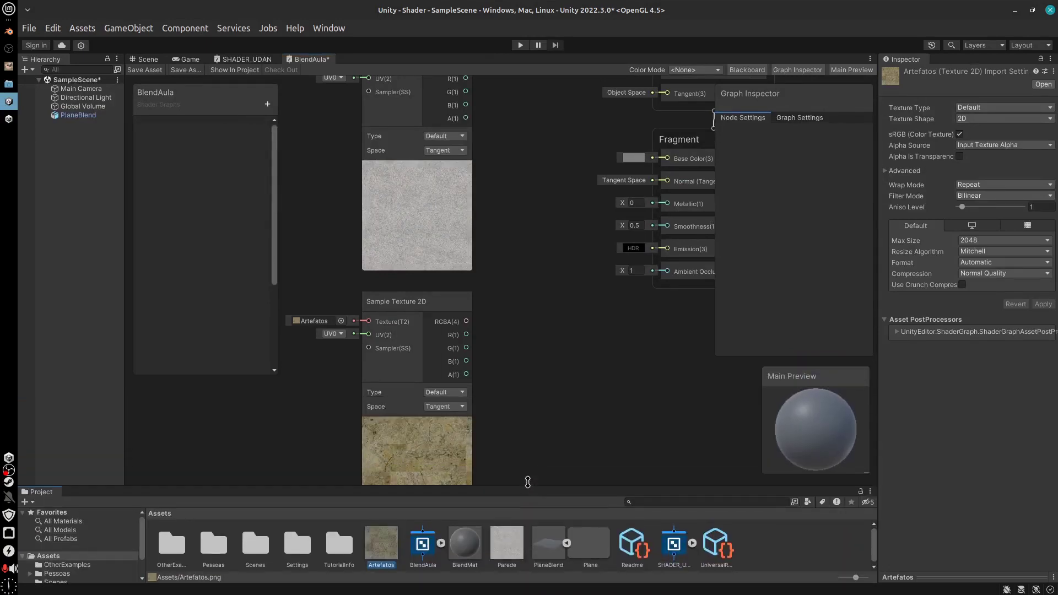
middle_drag(524, 177, 530, 257)
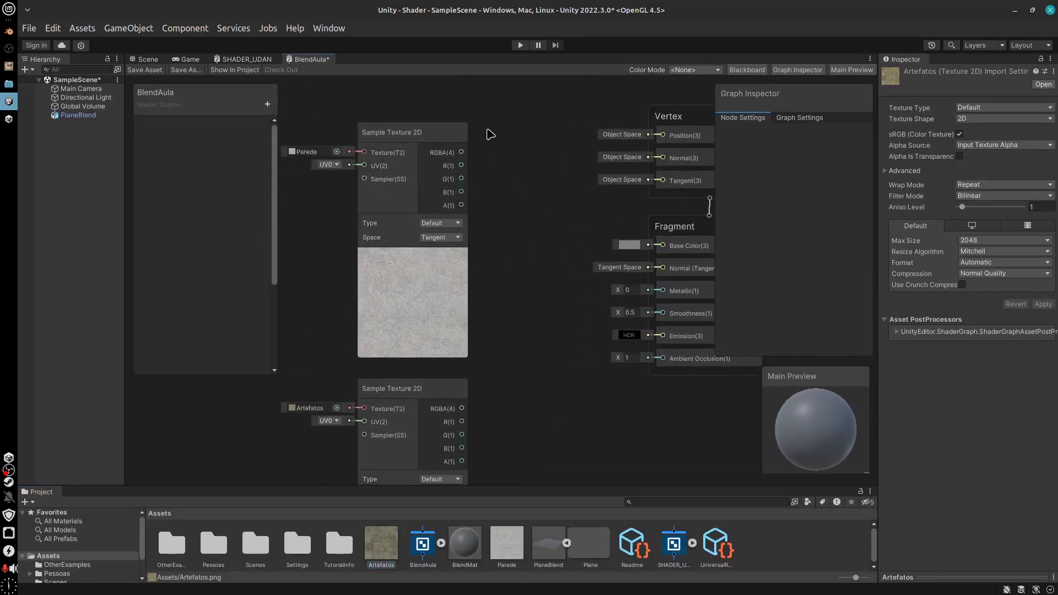
Connect the RGBA outputs of Parede, Artefatos and Parede again in turn to the Fragment's Base Color
click(467, 153)
drag(467, 153, 663, 246)
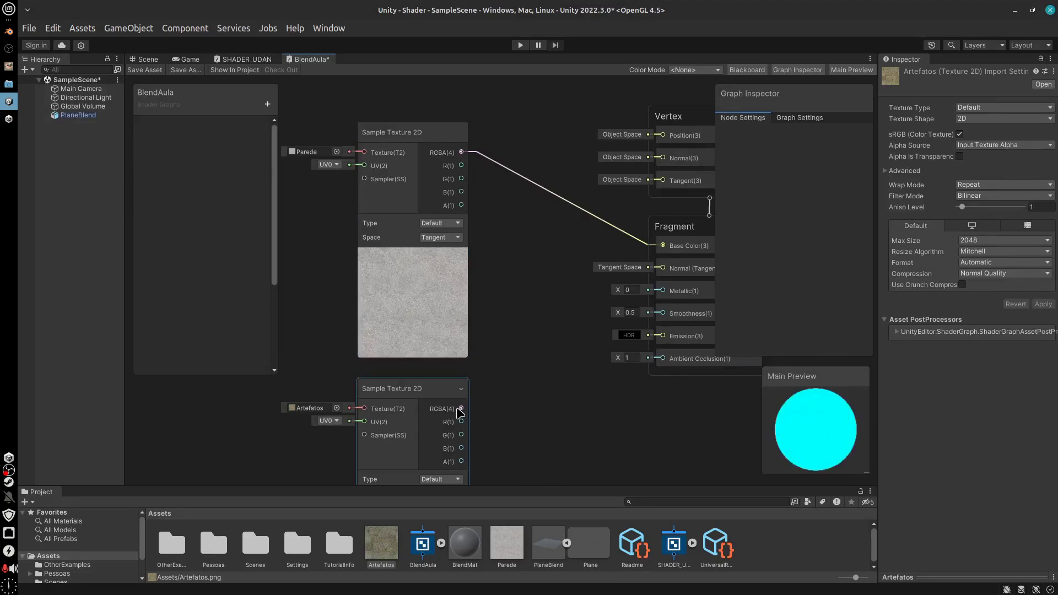
drag(462, 409, 663, 245)
drag(462, 152, 663, 246)
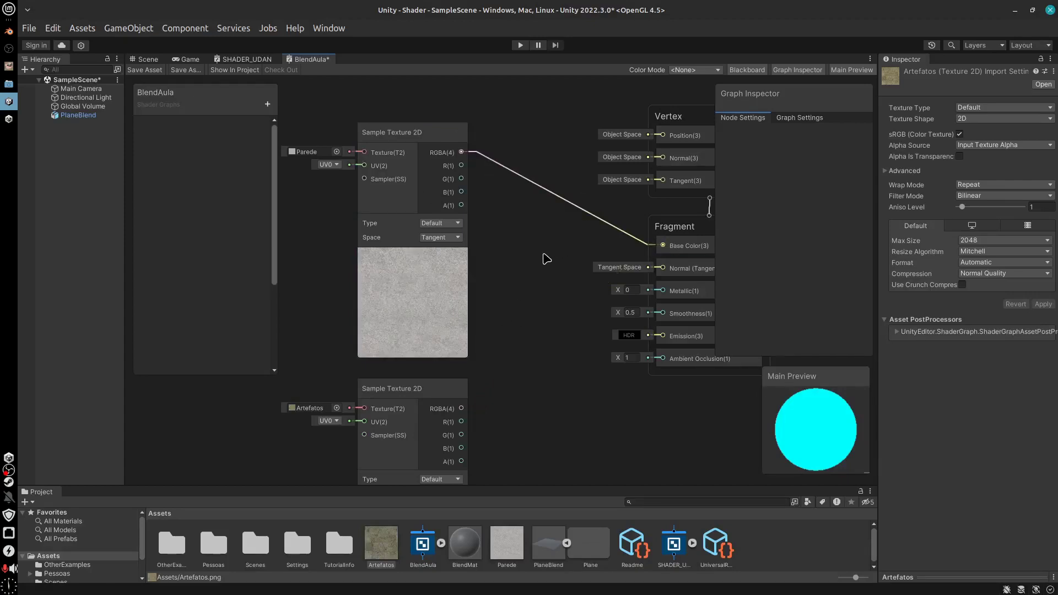
Move the Artefatos node slightly closer to the Parede node and delete the link from Parede to Base Color
drag(397, 403, 397, 392)
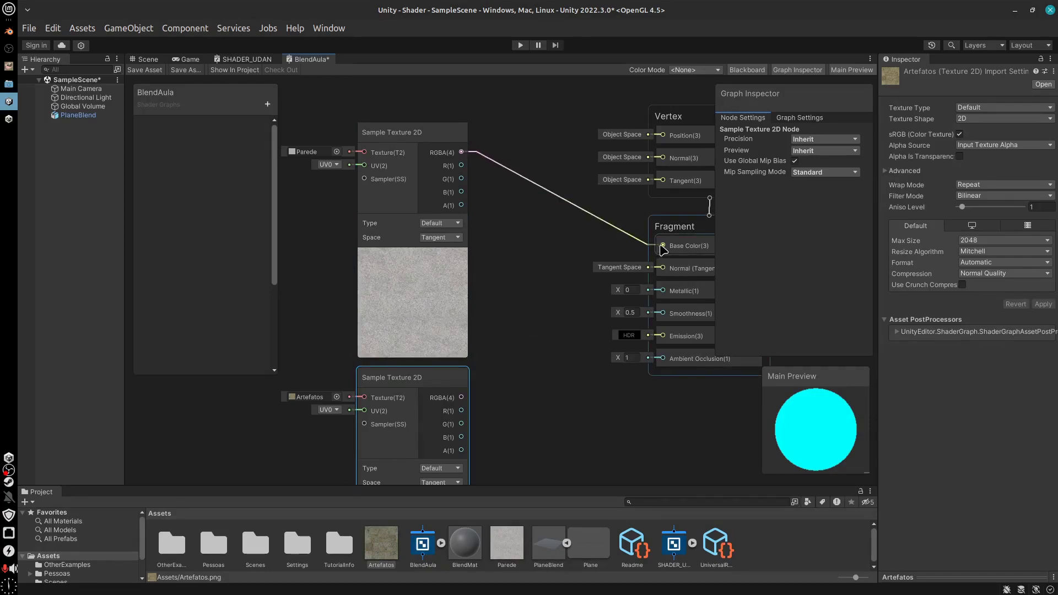
drag(663, 249, 562, 216)
click(534, 171)
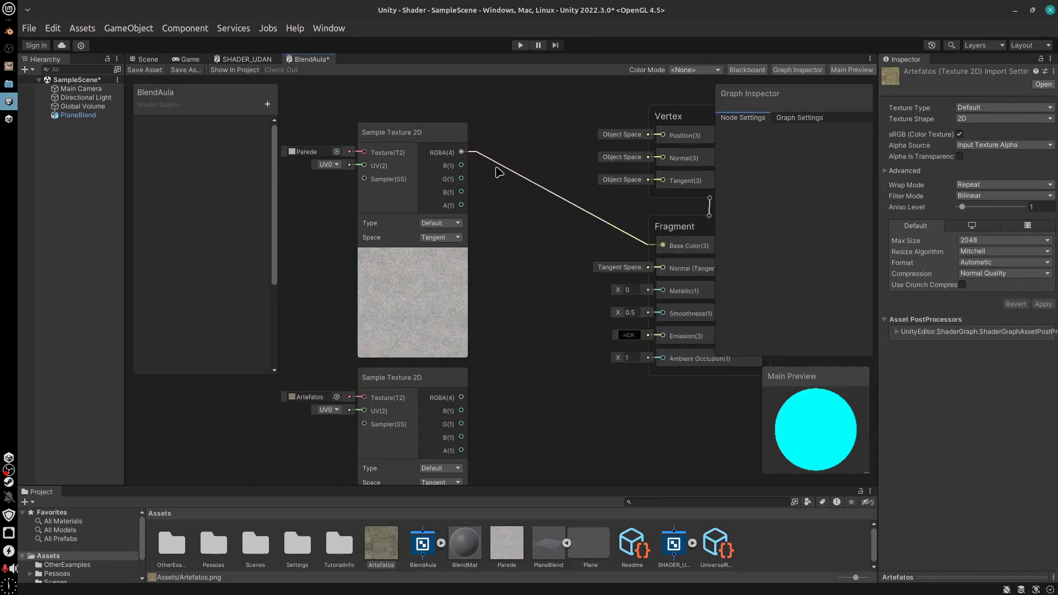
click(506, 169)
key(Delete)
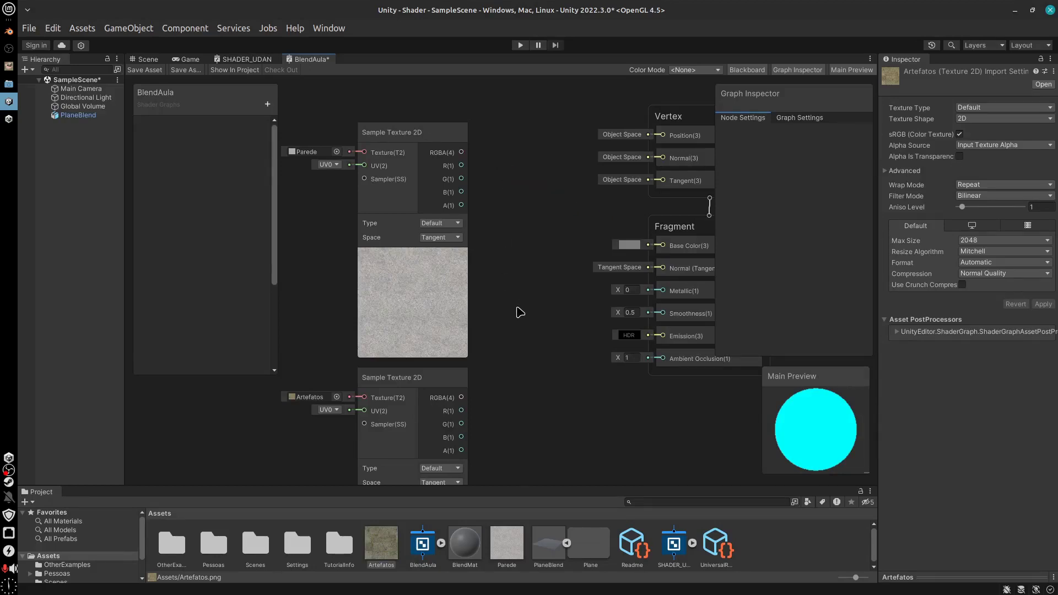
key(space)
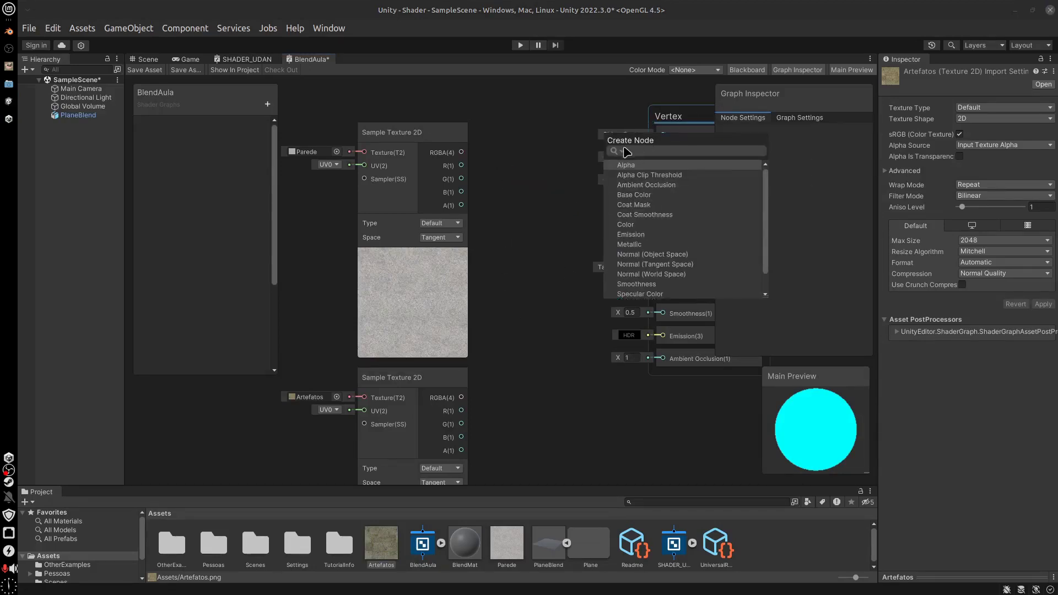
drag(648, 145, 542, 185)
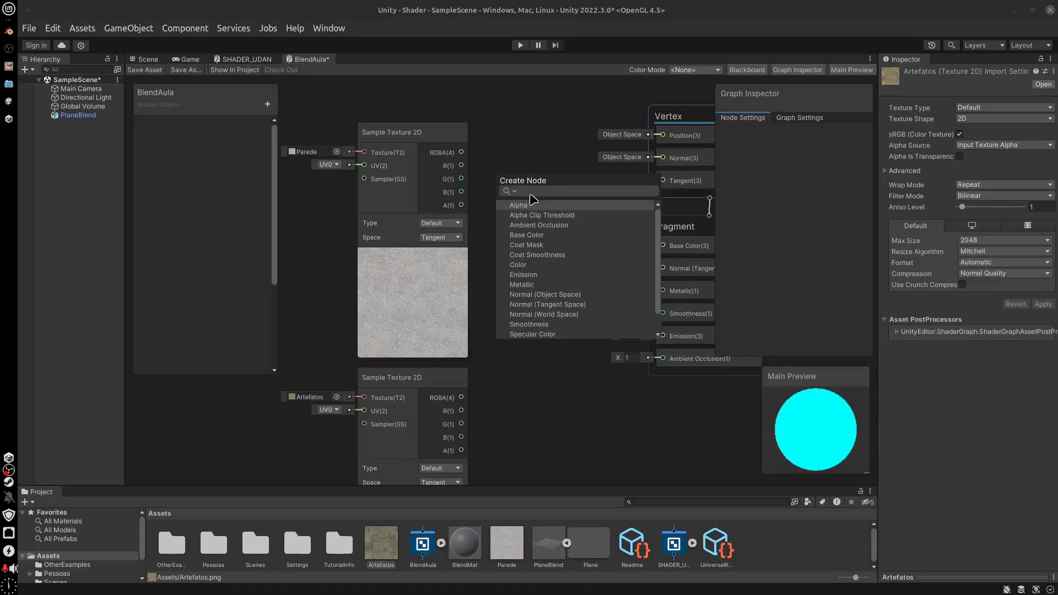
text(bl)
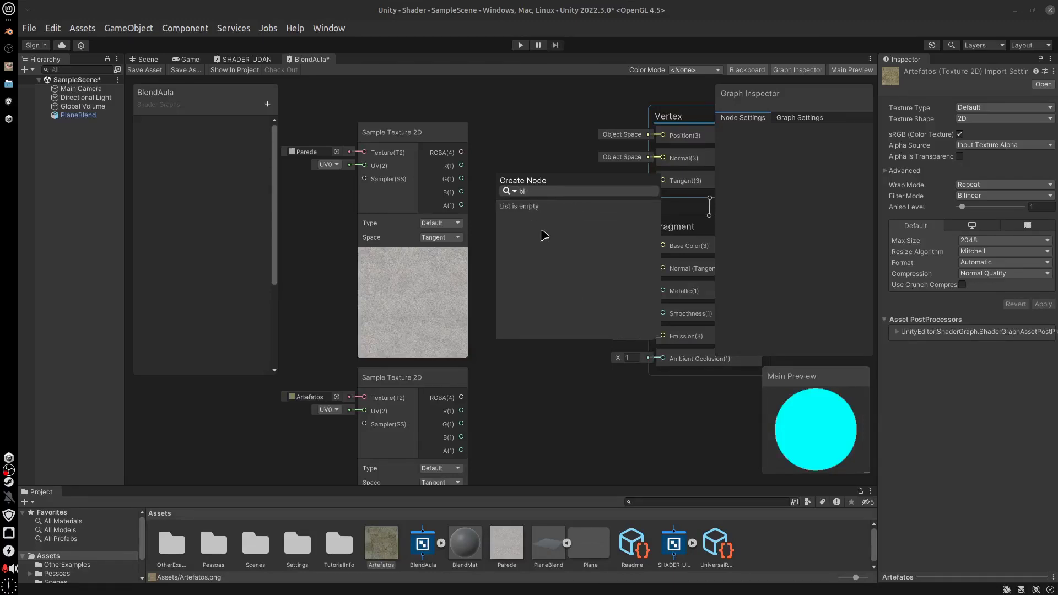
key(Escape)
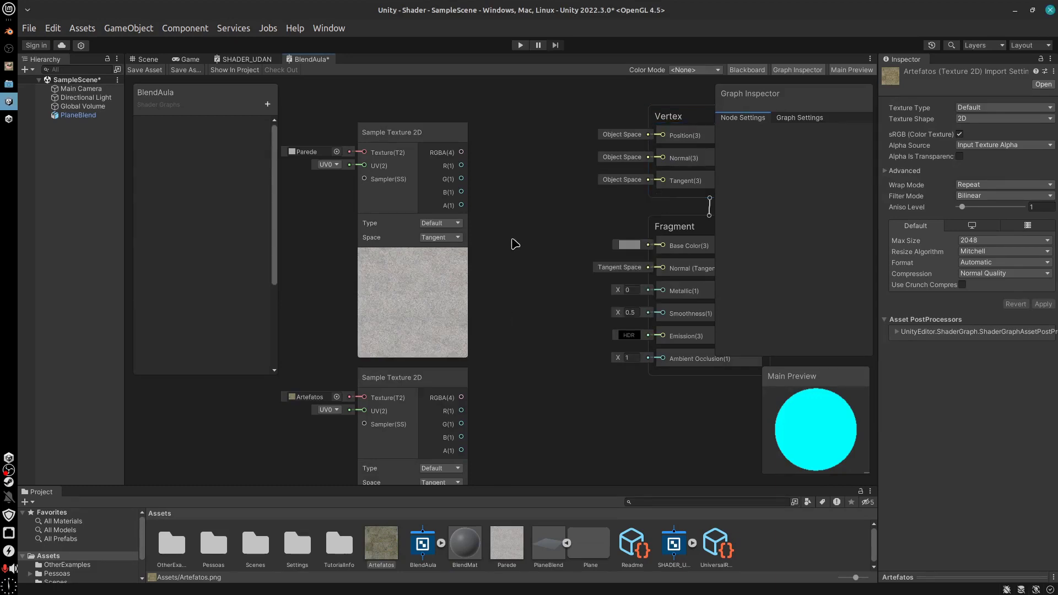
Add a Blend node between the texture nodes and the Fragment block, and connect Parede's RGBA output to its Base input
key(space)
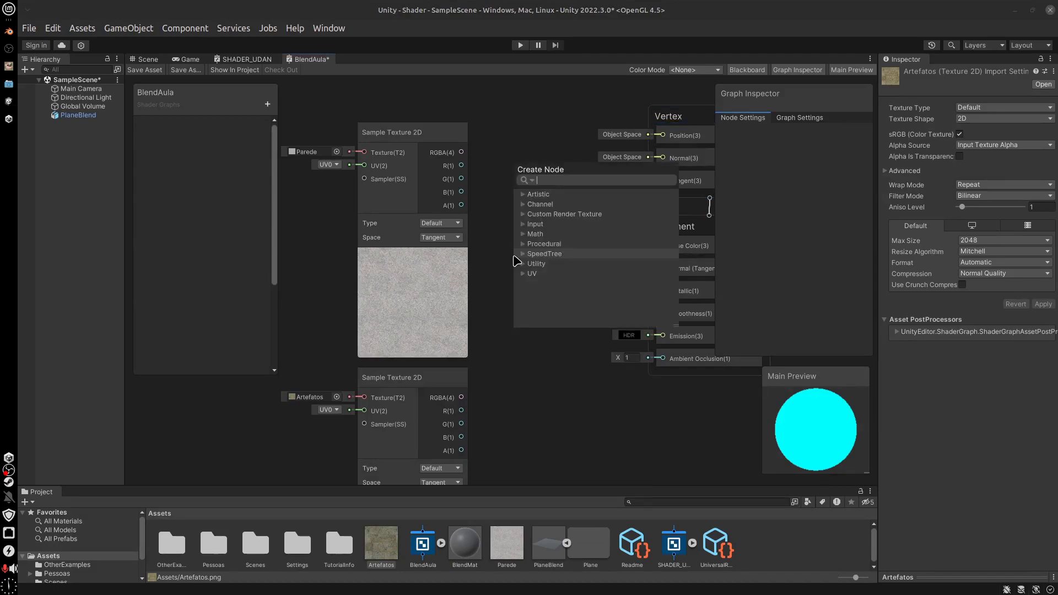
text(ble)
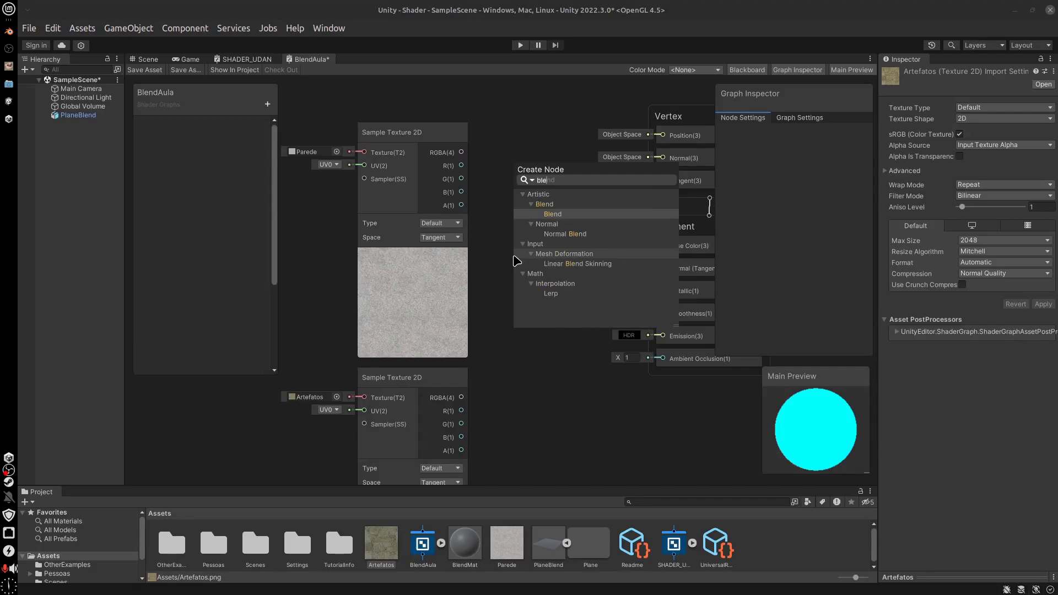
click(557, 217)
drag(549, 284, 538, 246)
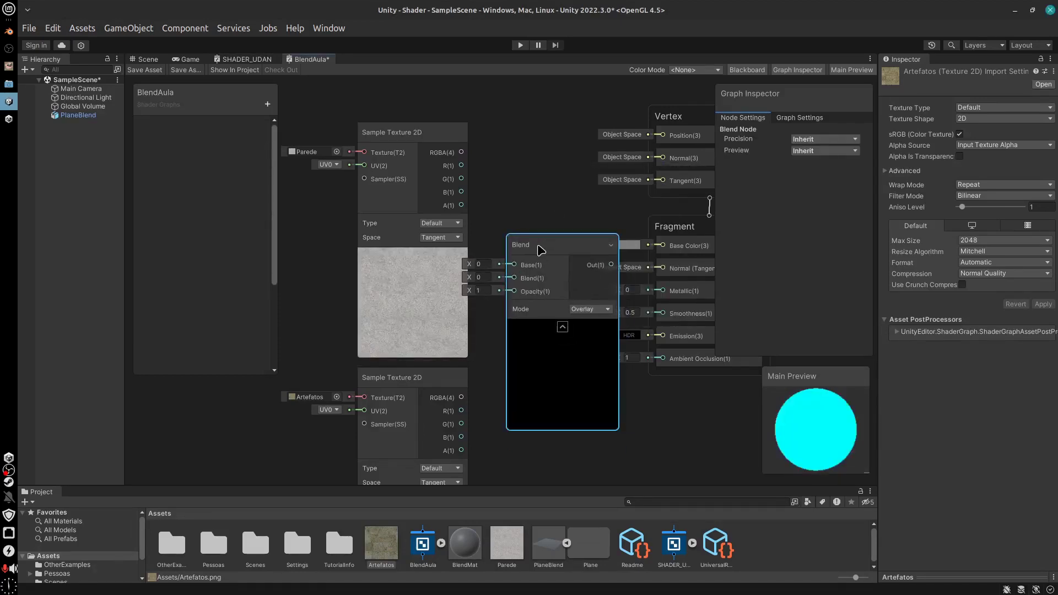
drag(461, 152, 509, 263)
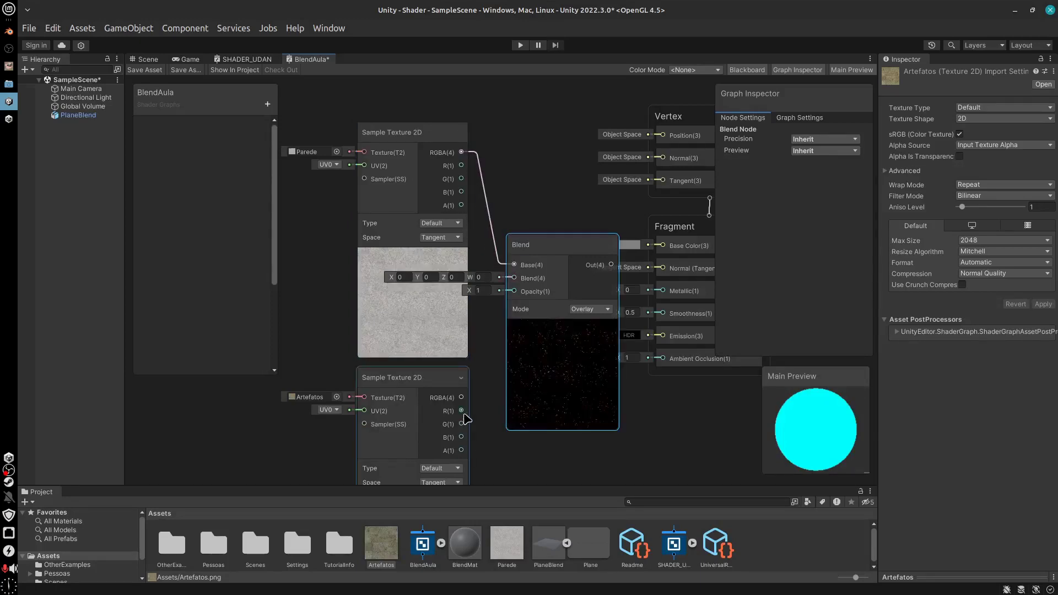
Connect Artefatos's RGBA output to the Blend node's Blend input, and try Opacity values 0 and 0.5 before restoring 1
drag(462, 398, 514, 278)
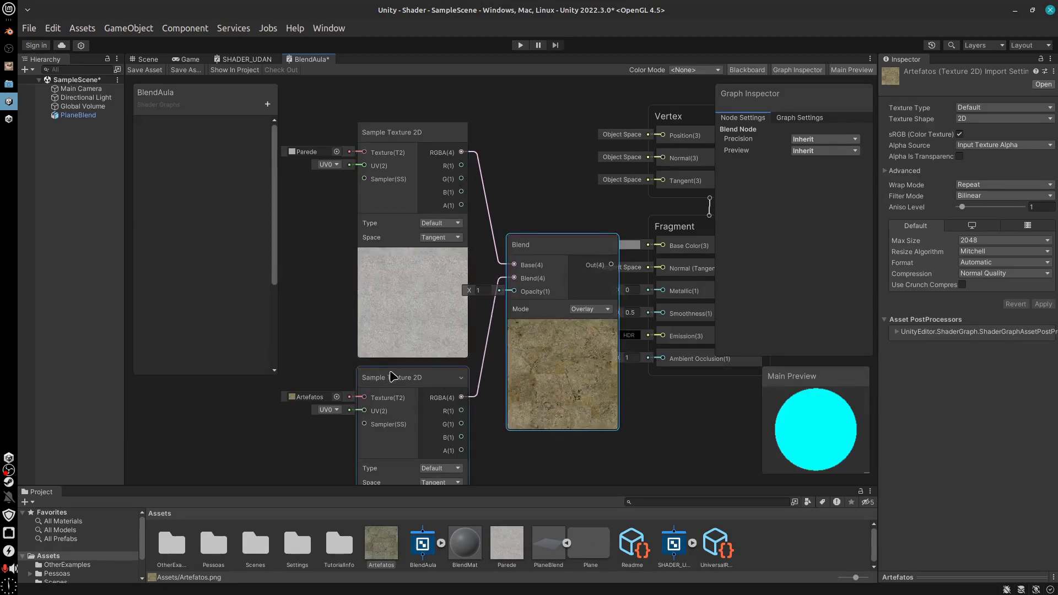
click(488, 291)
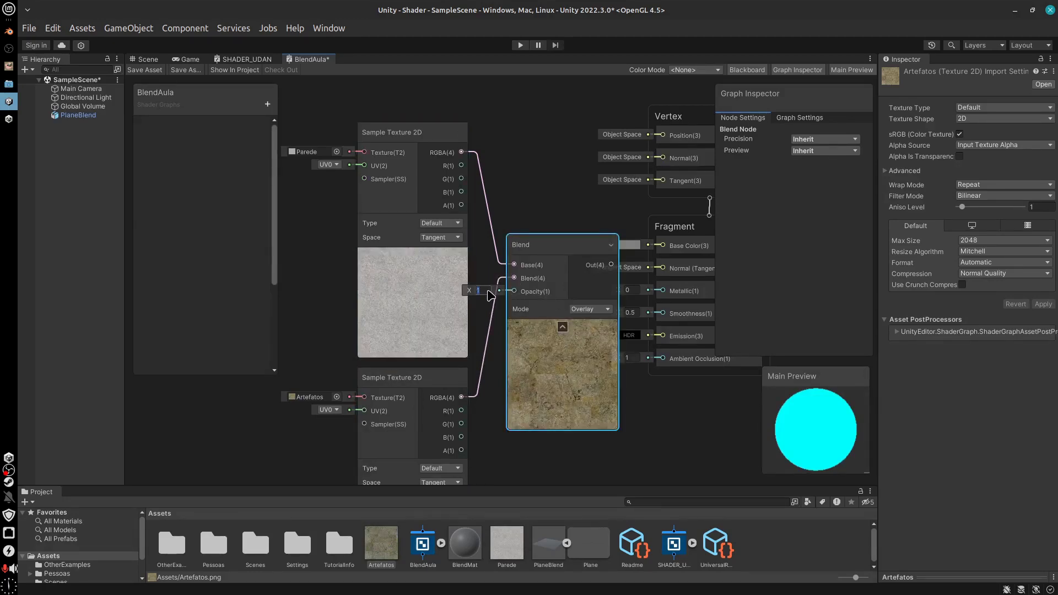
text(0)
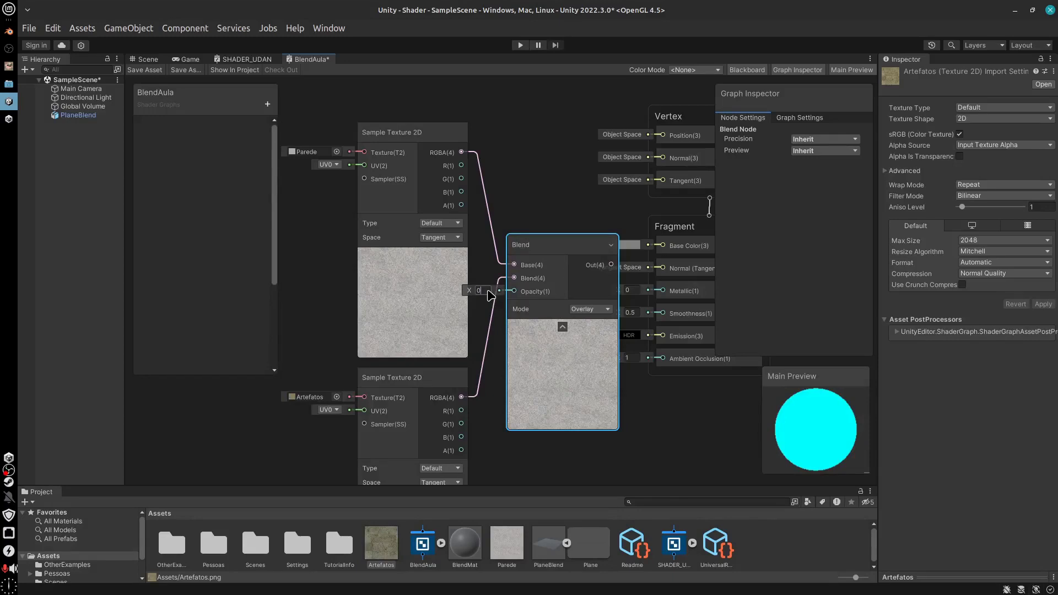
text(.5)
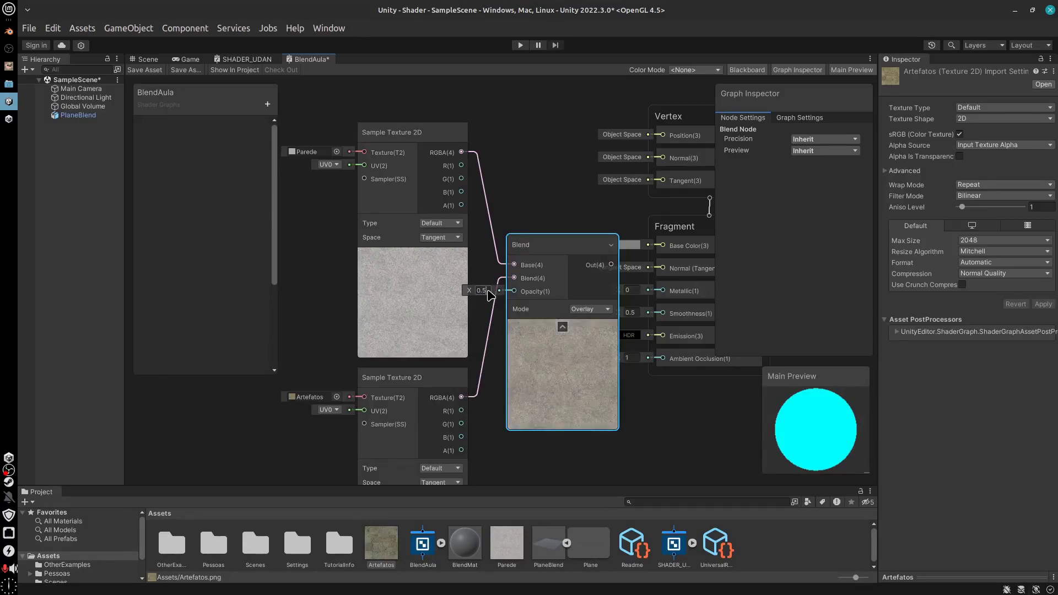
key(BackSpace)
key(BackSpace)
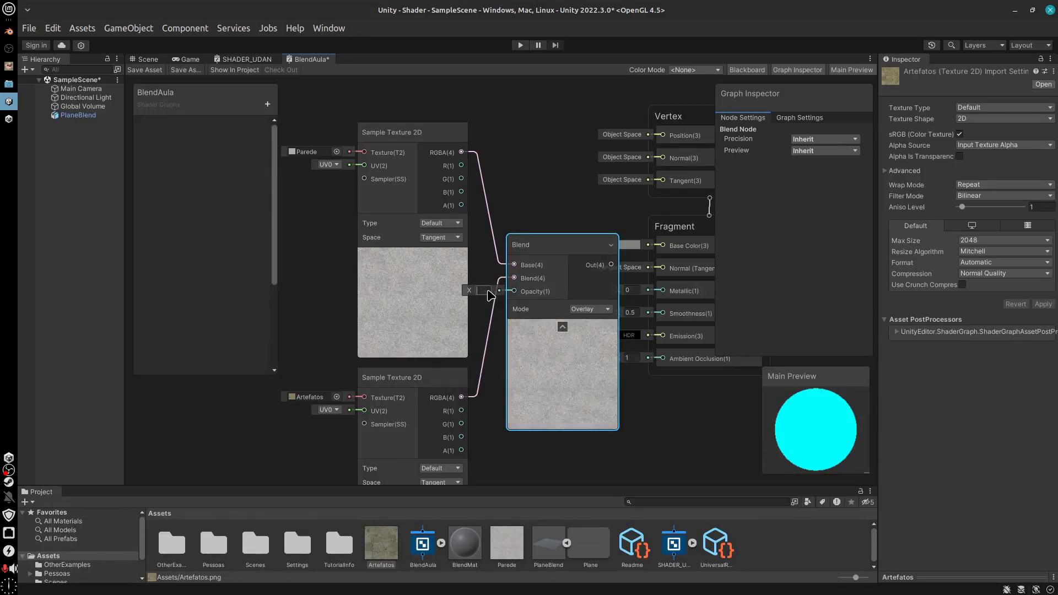
text(1)
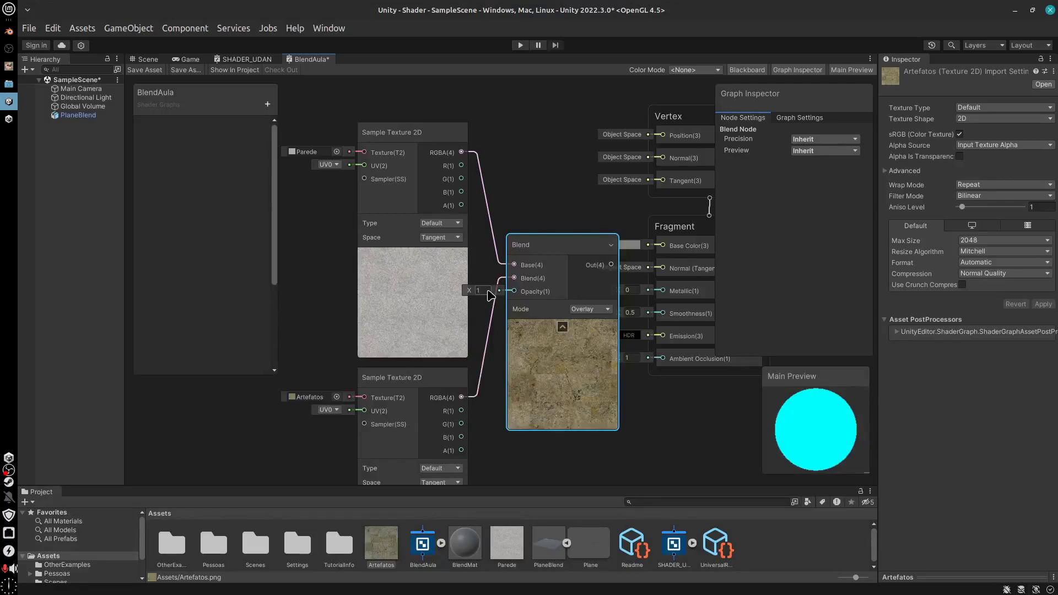
Try an Opacity of 0.31 on the Blend node and set it back to 1
scroll(488, 292, up, 5)
click(463, 292)
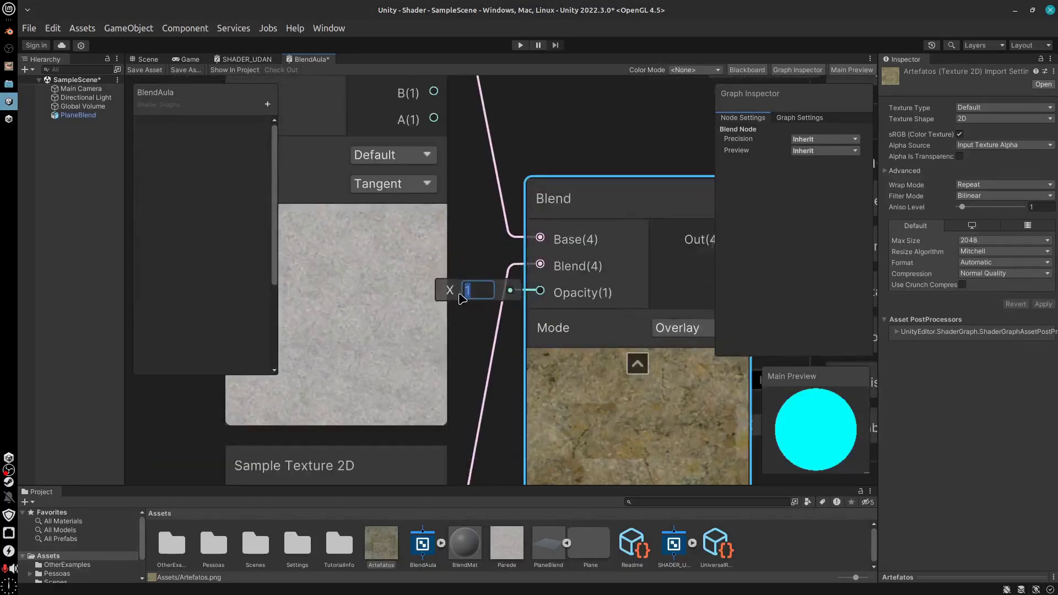
text(0.31)
click(479, 291)
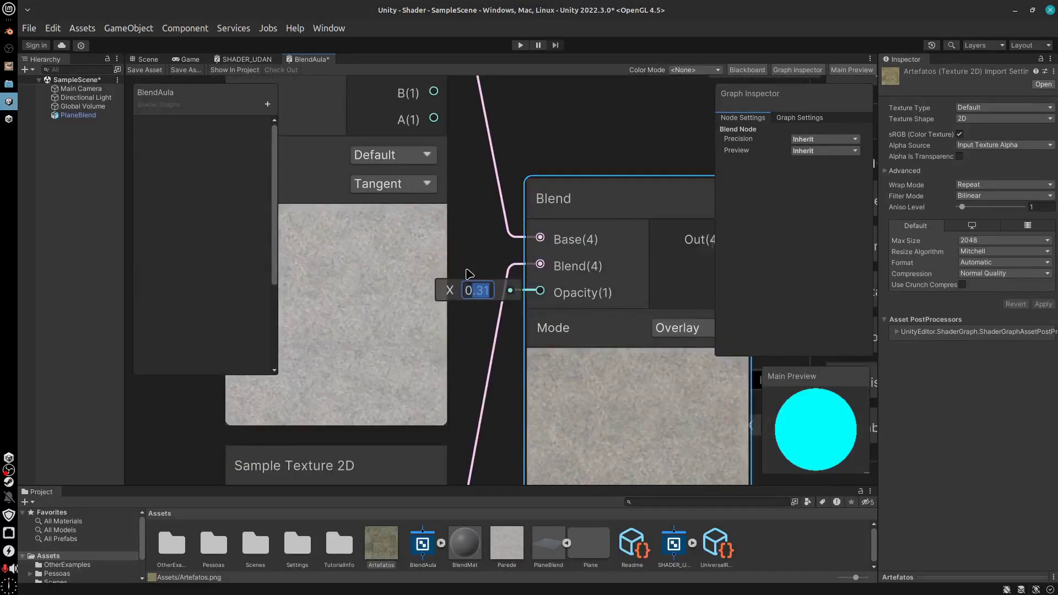
key(BackSpace)
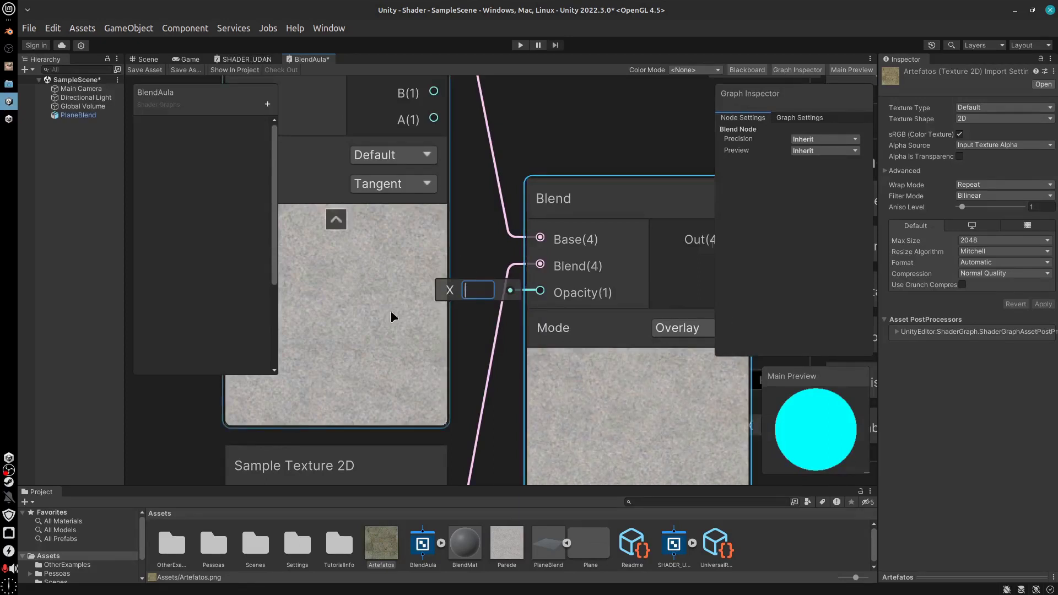
text(1)
click(472, 394)
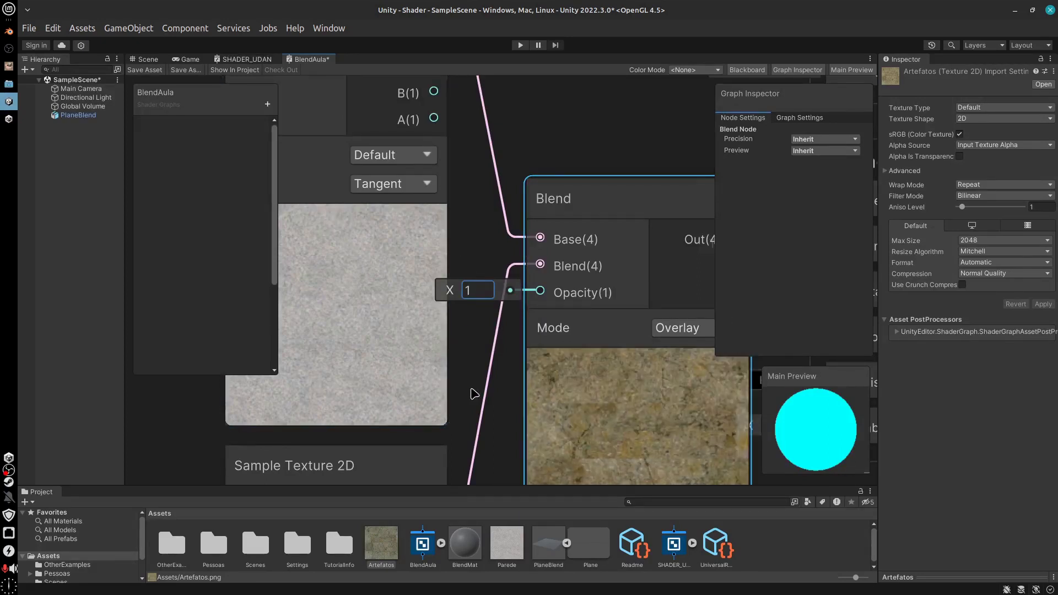
Change the Blend node's Mode to Overwrite
middle_drag(472, 394, 325, 383)
click(534, 318)
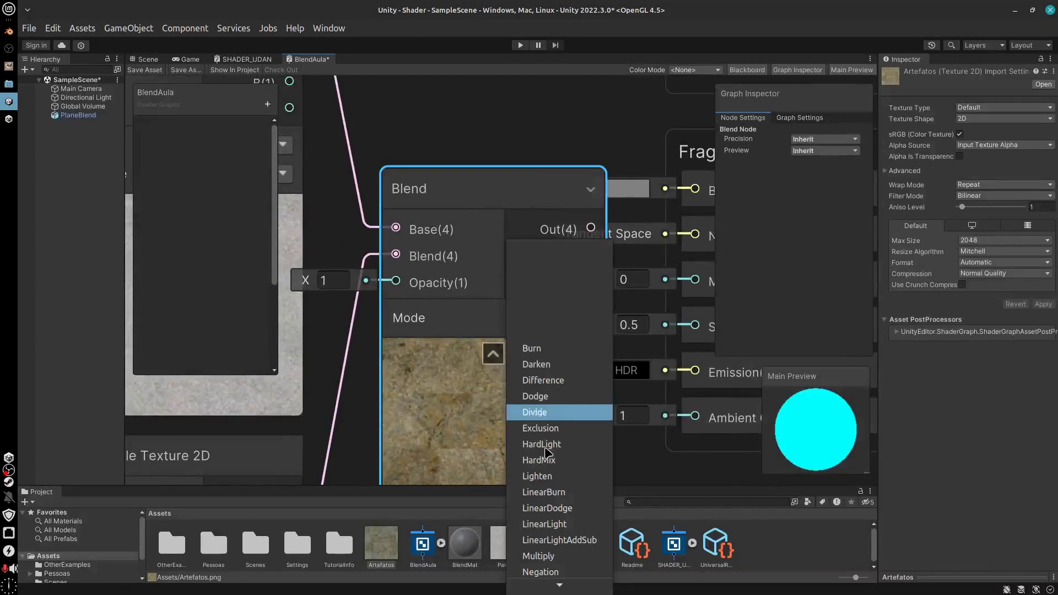
scroll(554, 551, down, 3)
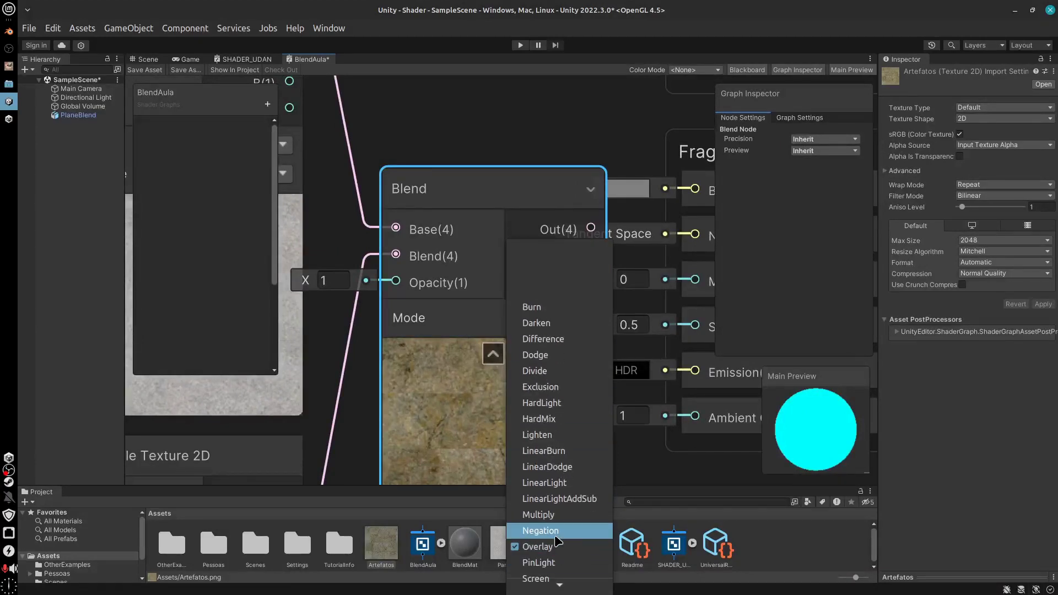
scroll(558, 542, down, 2)
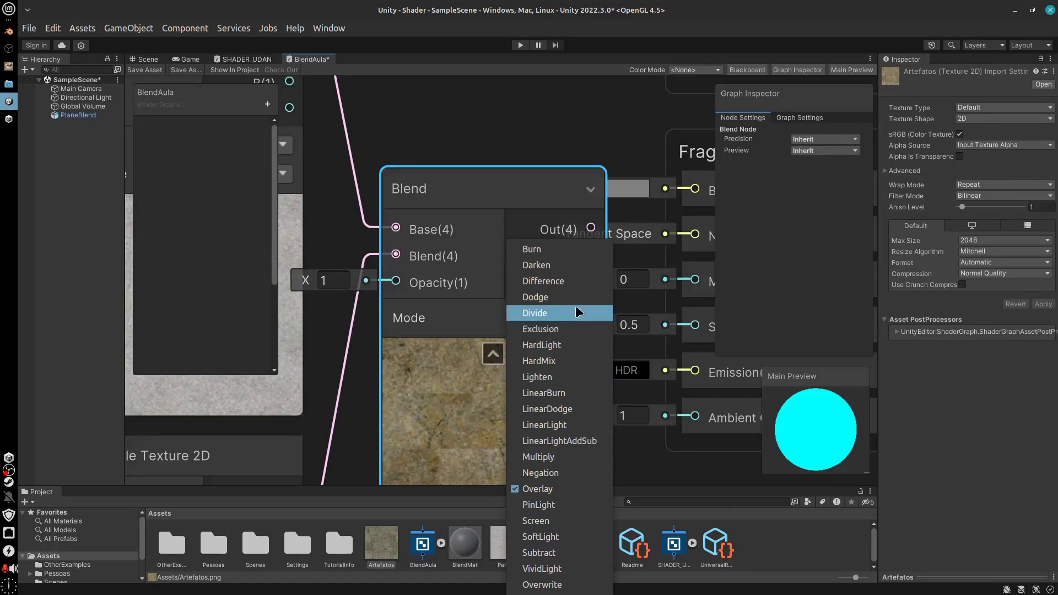
click(536, 584)
middle_drag(471, 406, 532, 325)
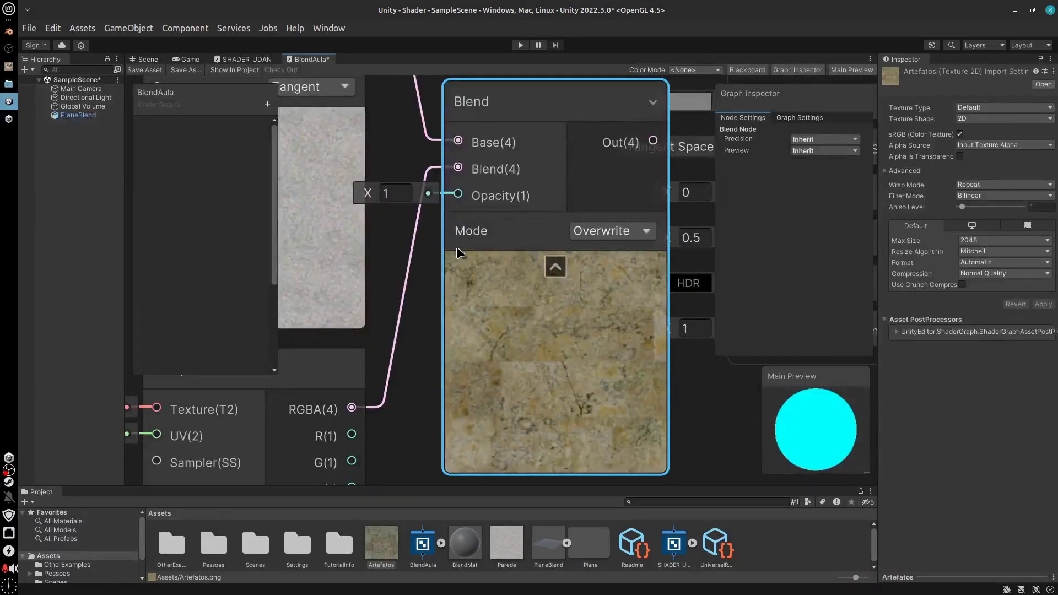
middle_drag(466, 284, 411, 291)
click(559, 240)
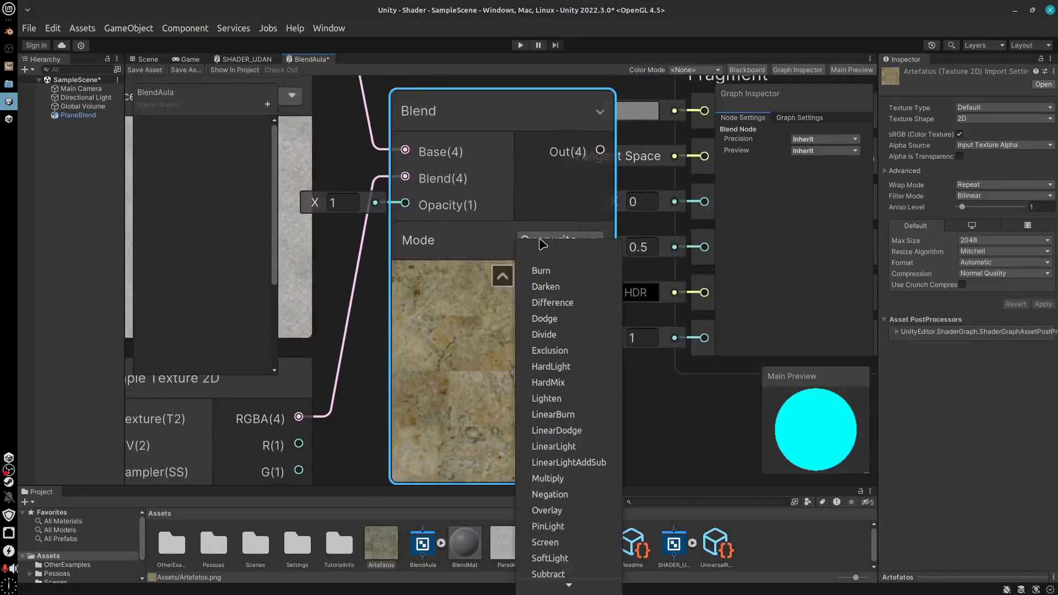
scroll(536, 527, down, 1)
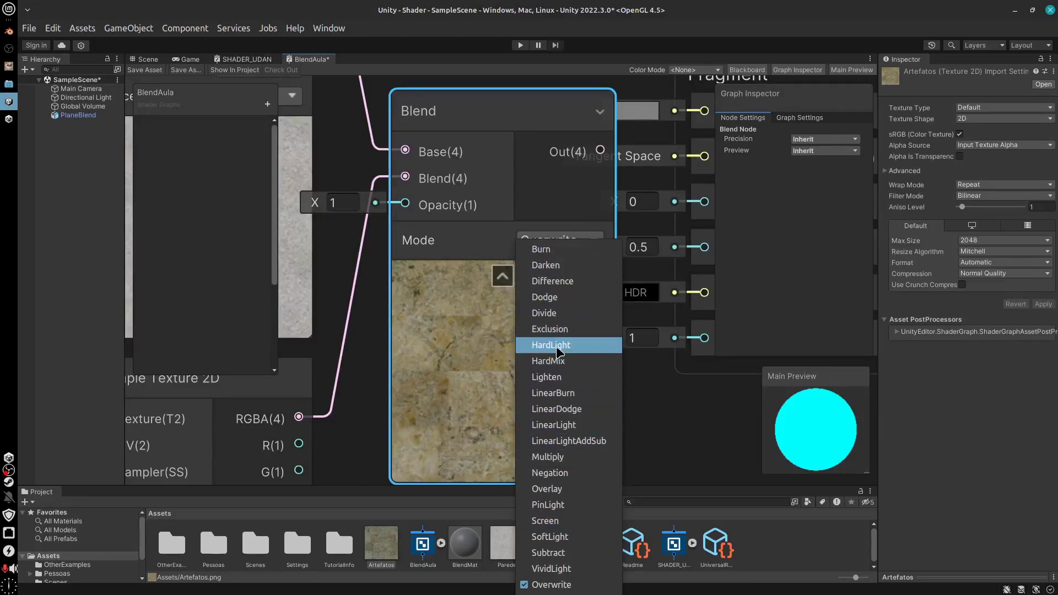
click(351, 416)
Connect the Blend node's Out to the Fragment's Base Color and position the Blend node between the texture nodes and the Fragment block
middle_drag(349, 416, 326, 444)
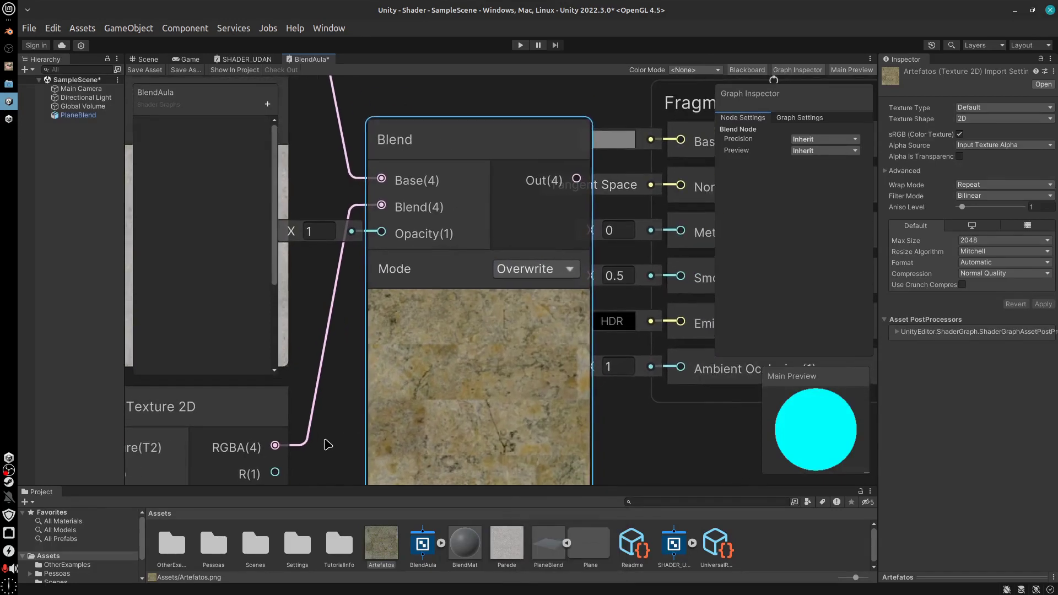
drag(554, 138, 439, 167)
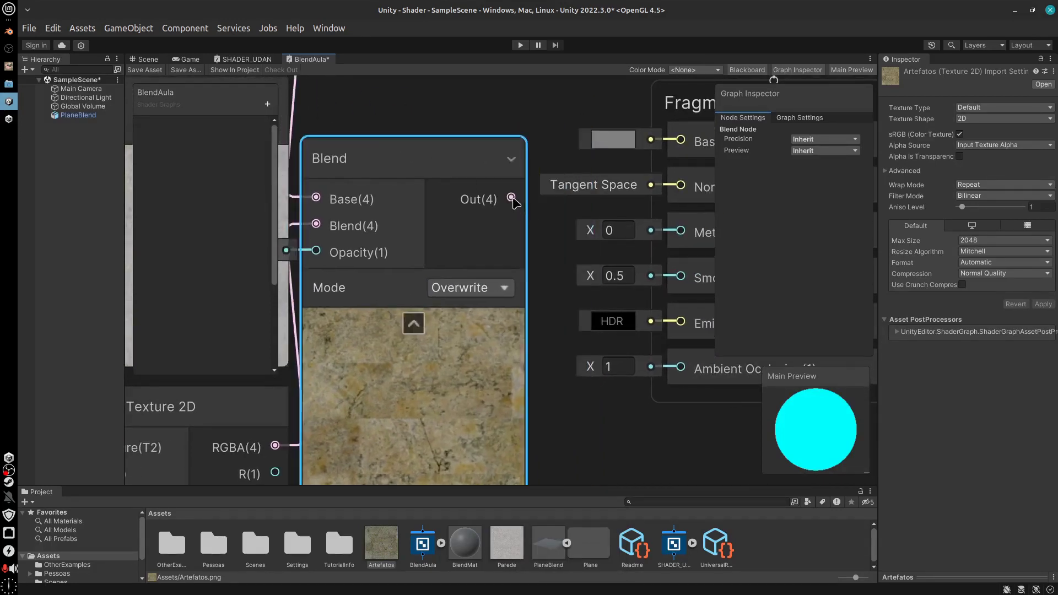
drag(512, 197, 681, 140)
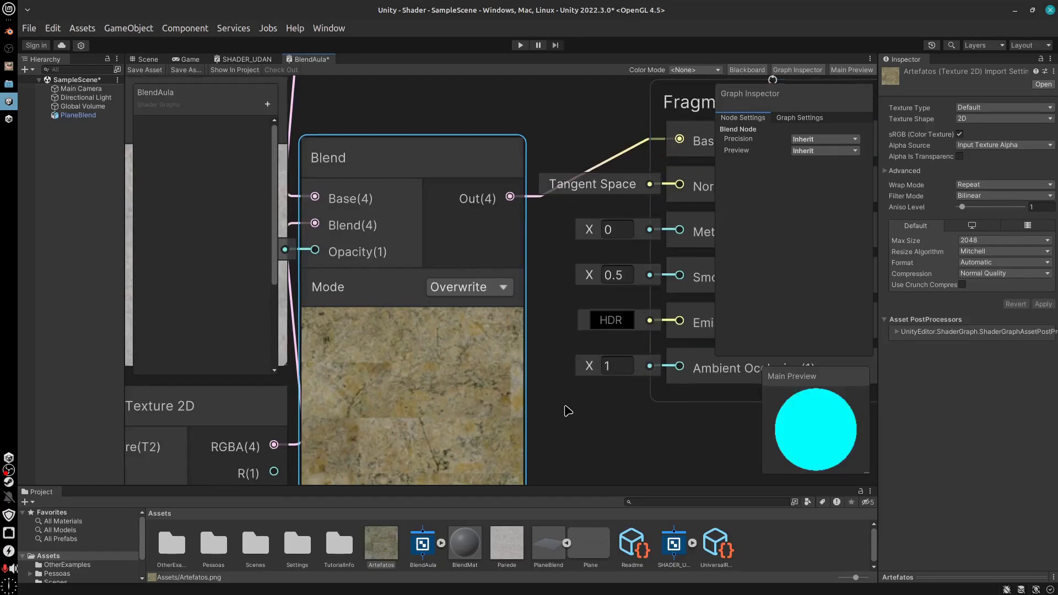
middle_drag(568, 411, 519, 412)
drag(428, 172, 485, 162)
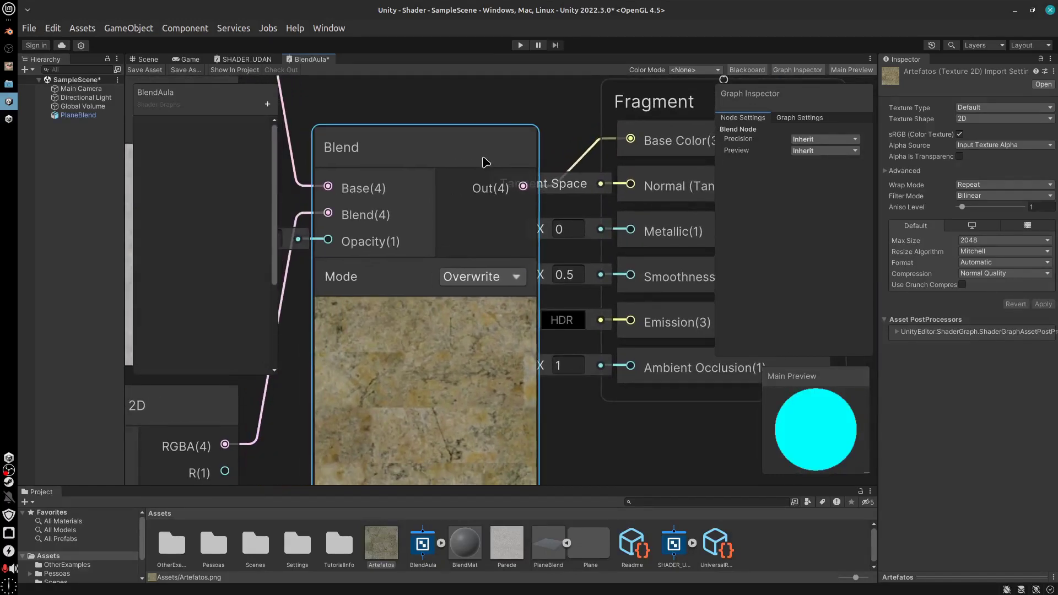
Collapse the Parede Sample Texture 2D node's preview and unused ports, and move the node closer to the Blend node
scroll(345, 276, down, 5)
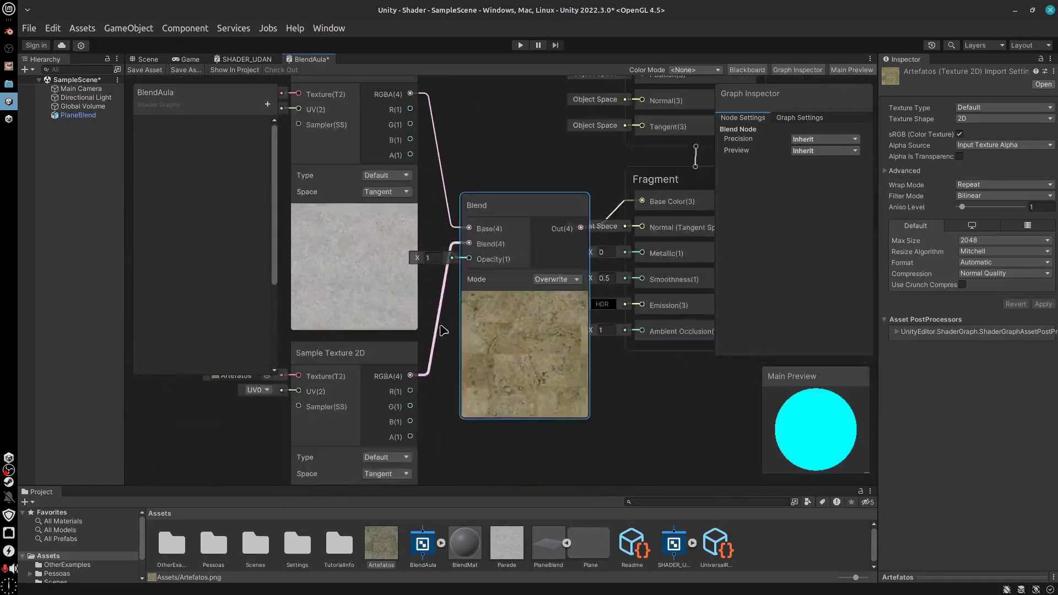
scroll(443, 330, down, 2)
middle_drag(396, 151, 436, 175)
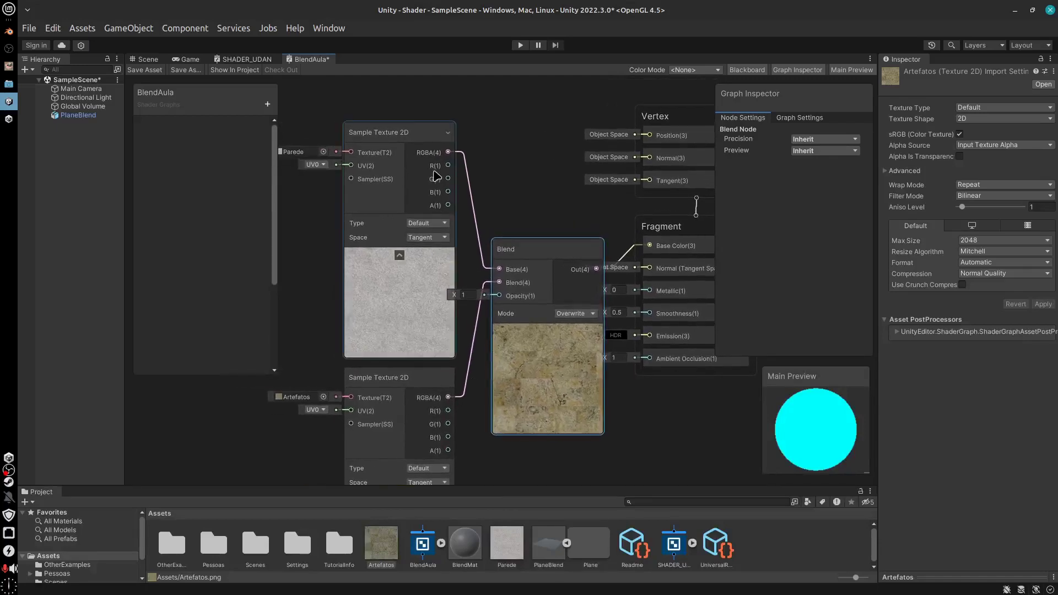
middle_drag(286, 314, 314, 338)
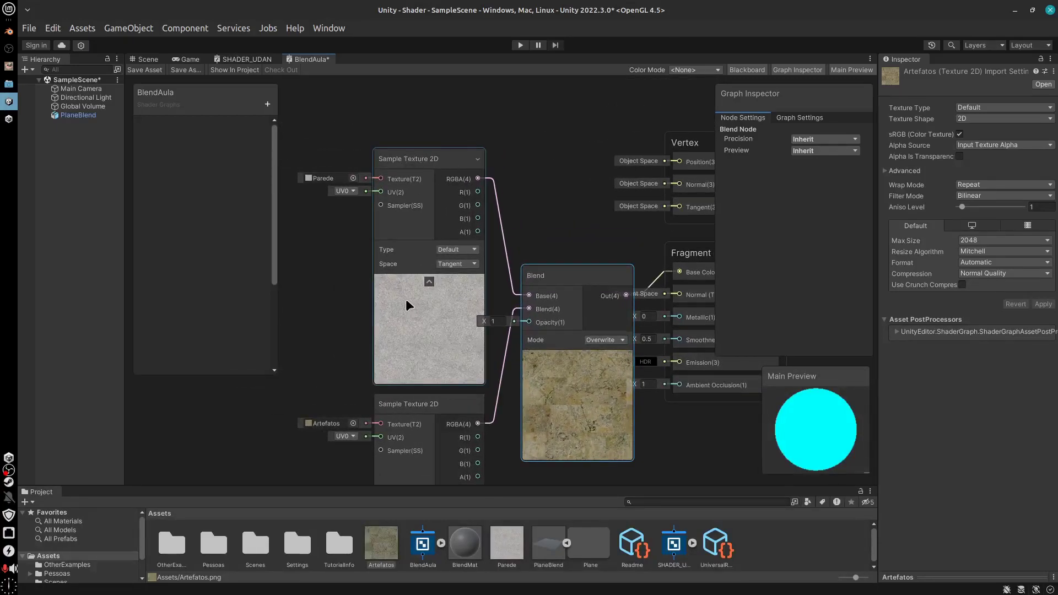
scroll(445, 273, up, 5)
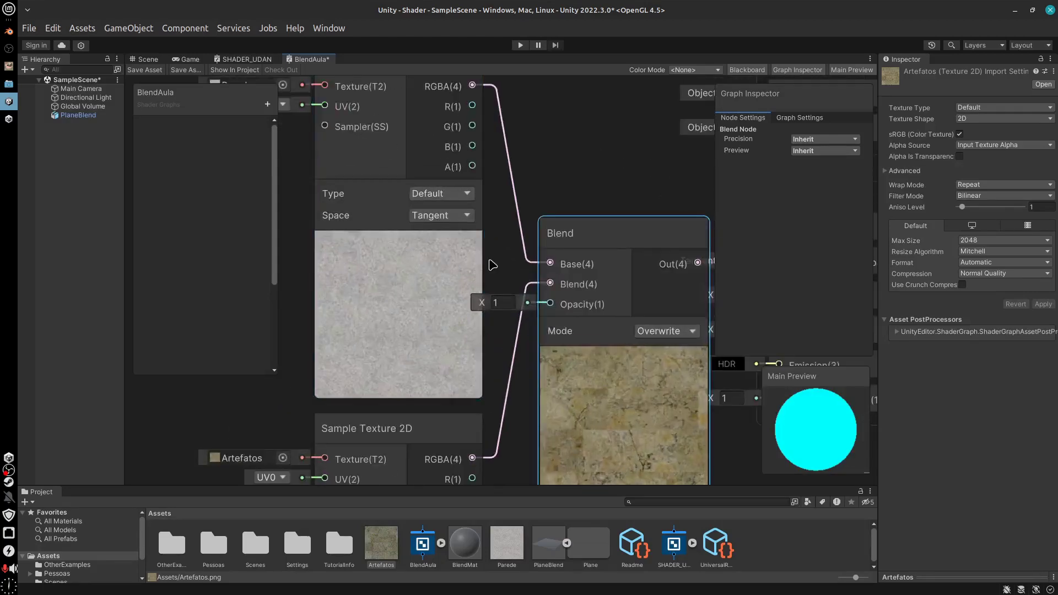
click(442, 323)
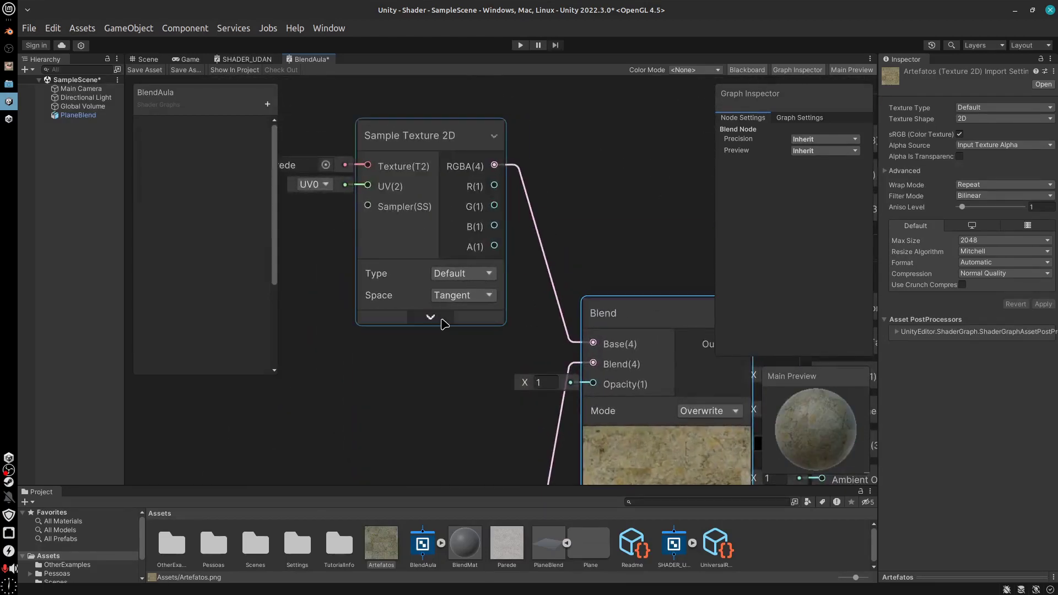
click(495, 139)
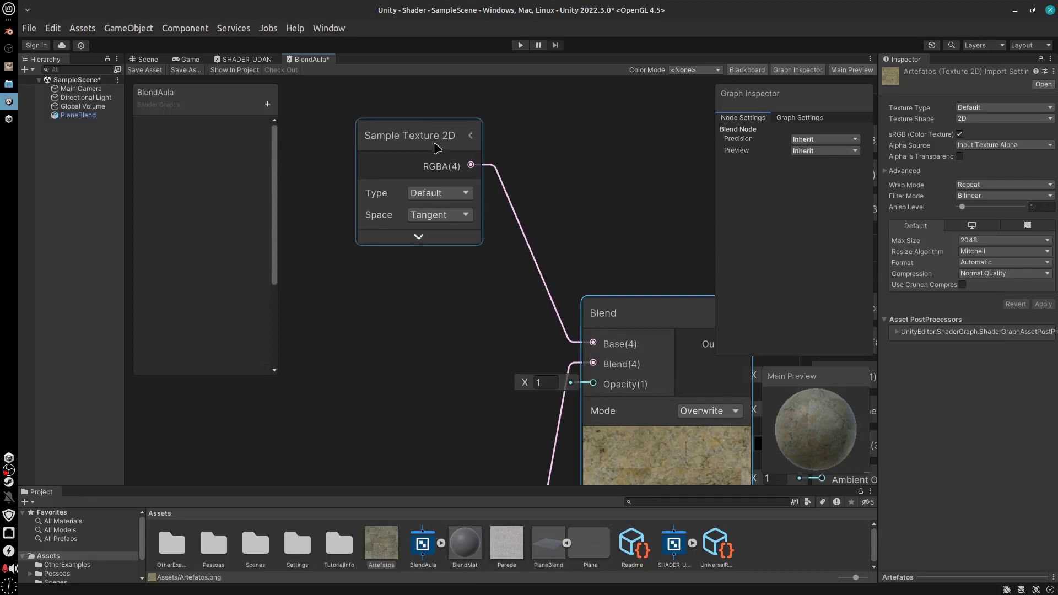
drag(438, 144, 460, 259)
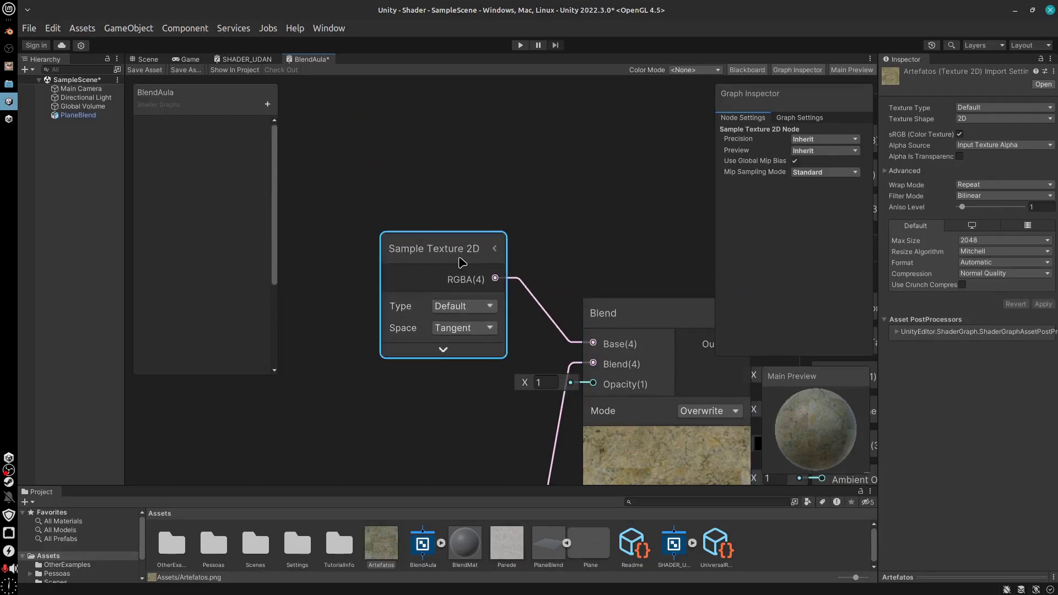
Collapse the Artefatos Sample Texture 2D node's unused ports and preview, and align the node directly beneath the Parede node
middle_drag(465, 378, 507, 212)
drag(481, 338, 470, 237)
scroll(358, 323, up, 2)
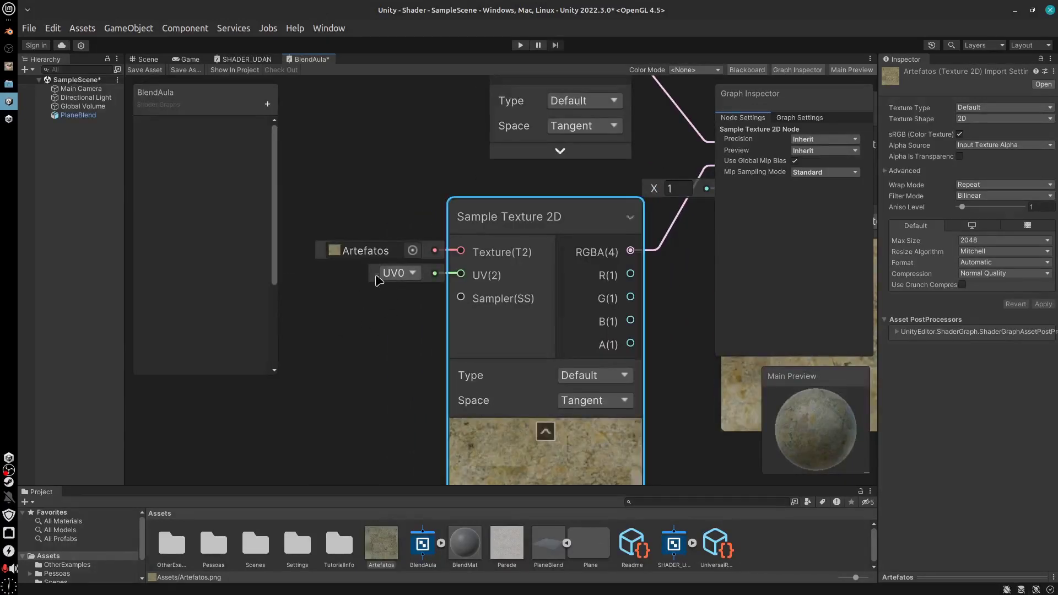
middle_drag(371, 315, 356, 318)
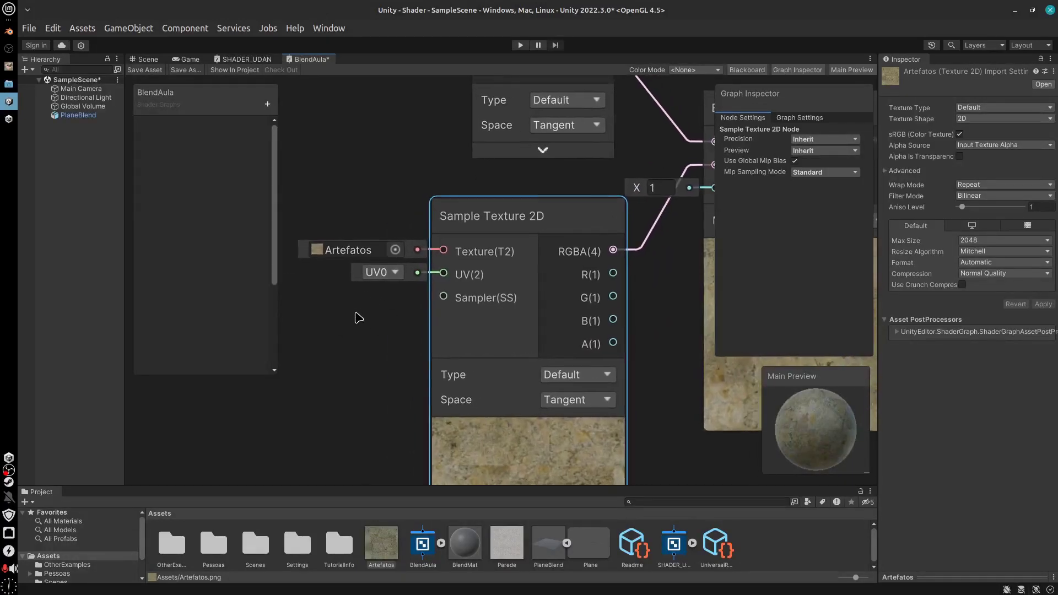
click(614, 224)
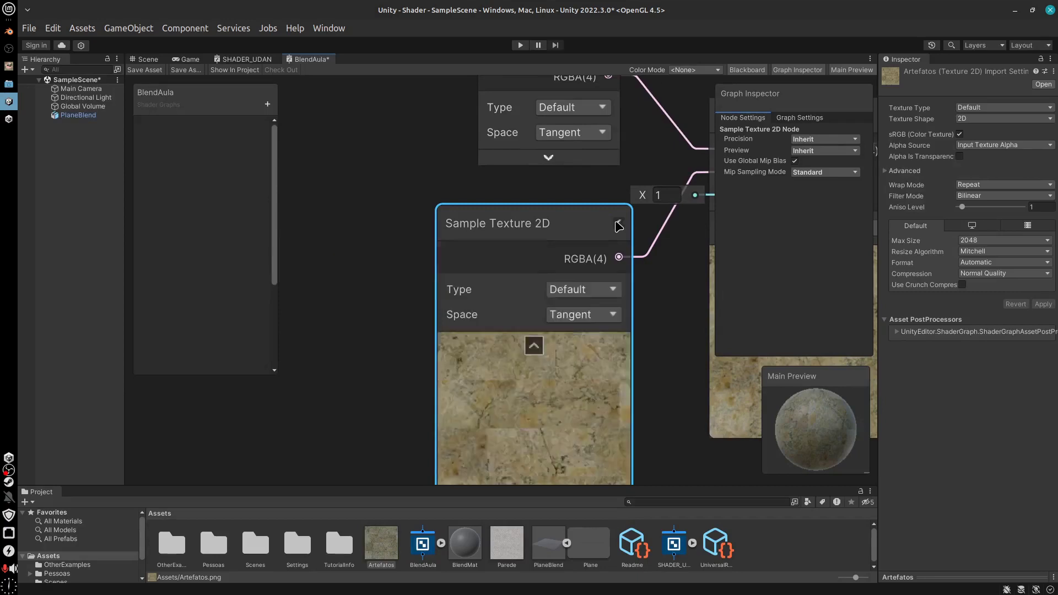
click(534, 345)
drag(562, 212, 605, 209)
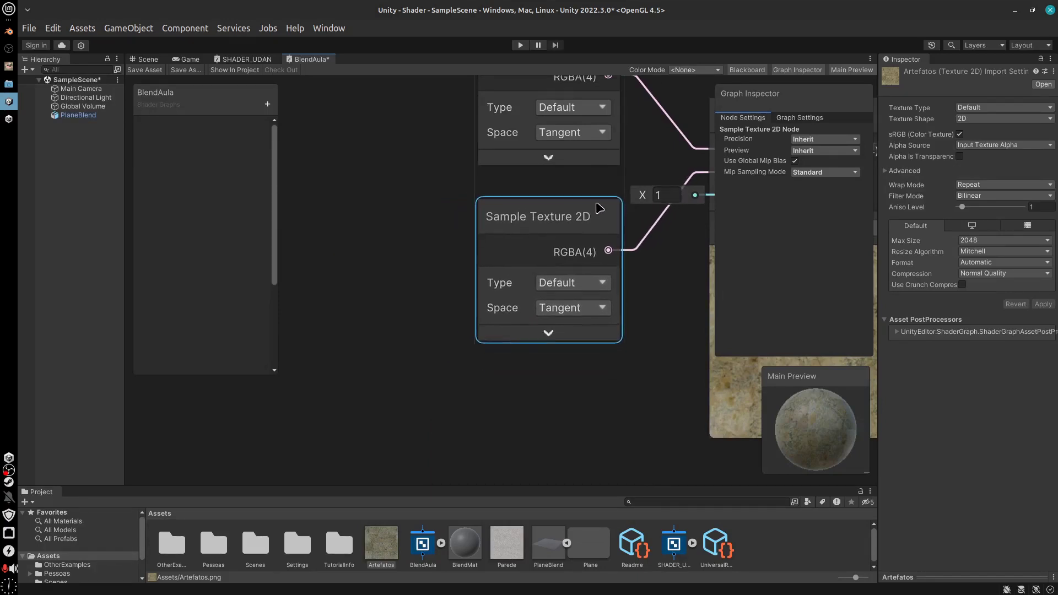
middle_drag(635, 268, 525, 320)
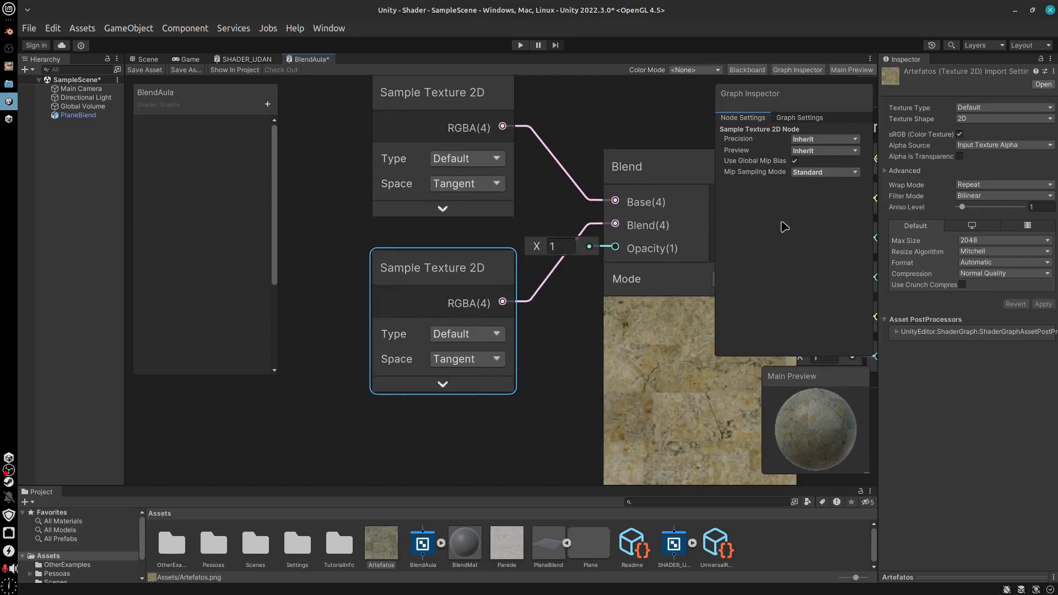
click(418, 116)
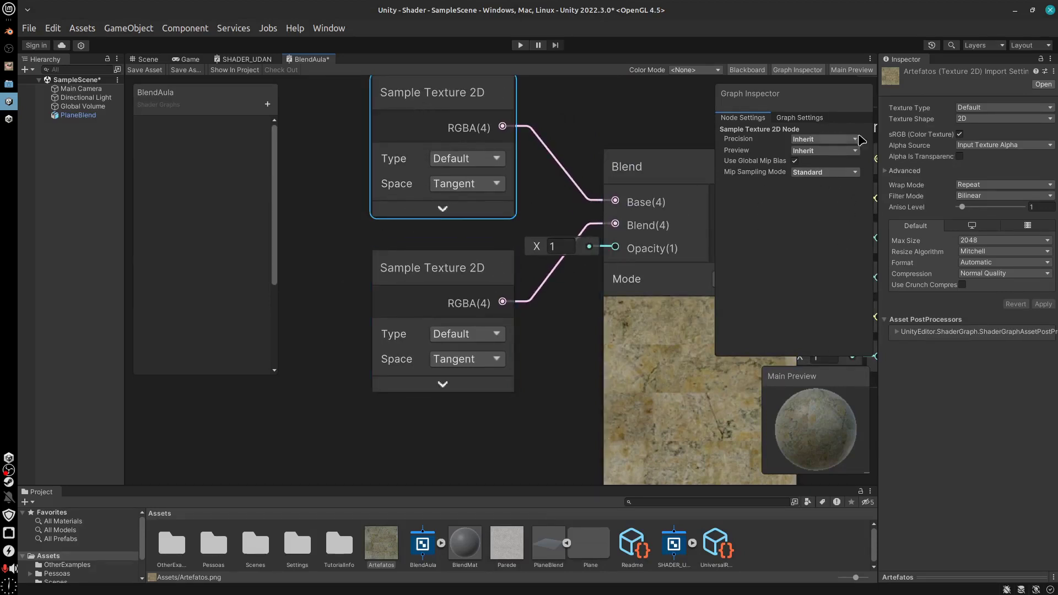
middle_drag(530, 347, 485, 371)
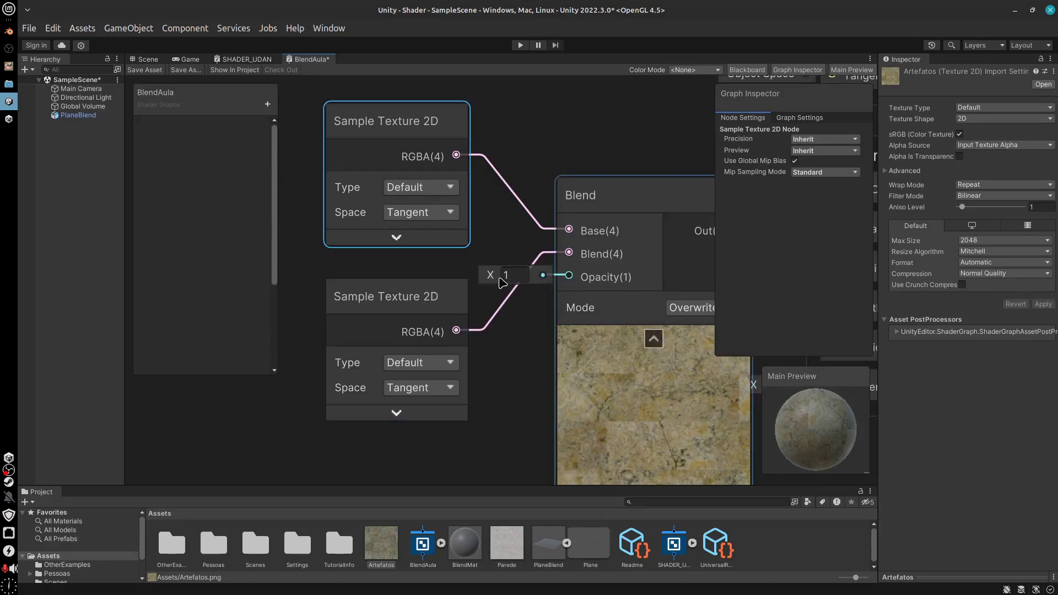
click(539, 287)
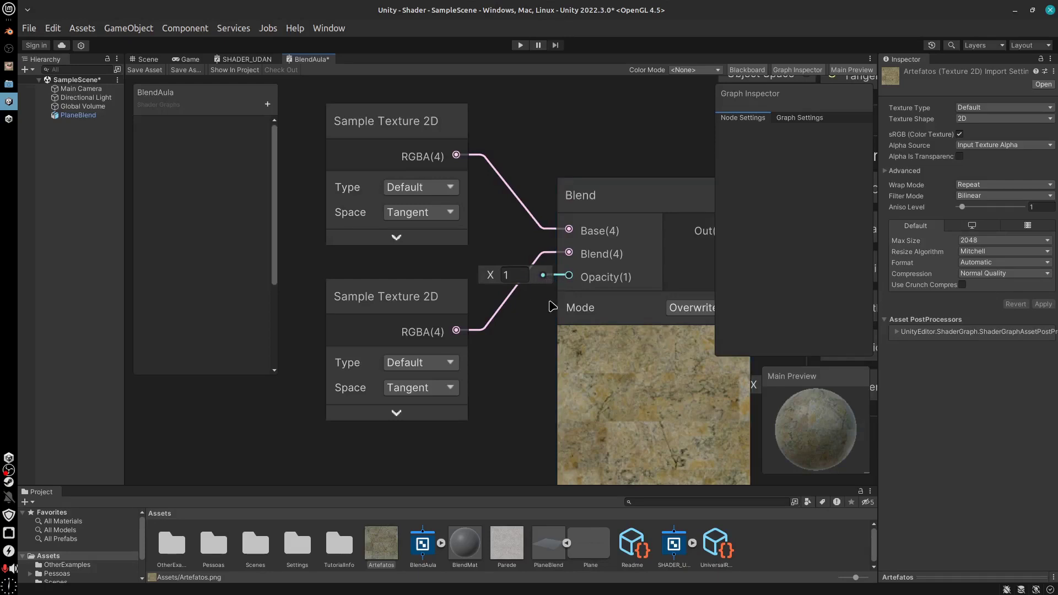
Add a Voronoi noise node with its Out output feeding the Blend node's Opacity input
middle_drag(569, 276, 584, 253)
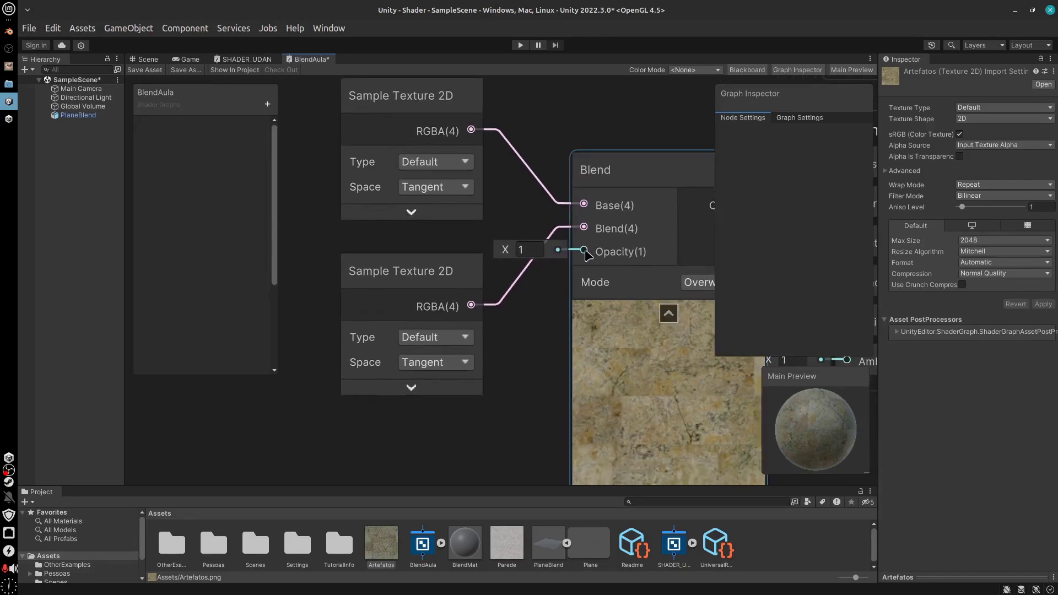
drag(585, 252, 464, 408)
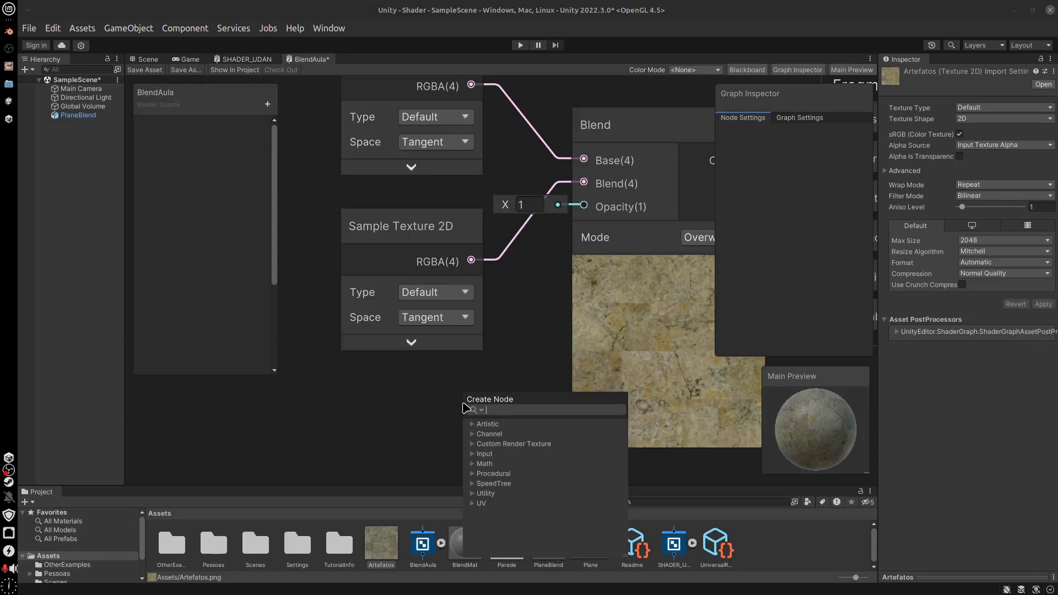
text(noi)
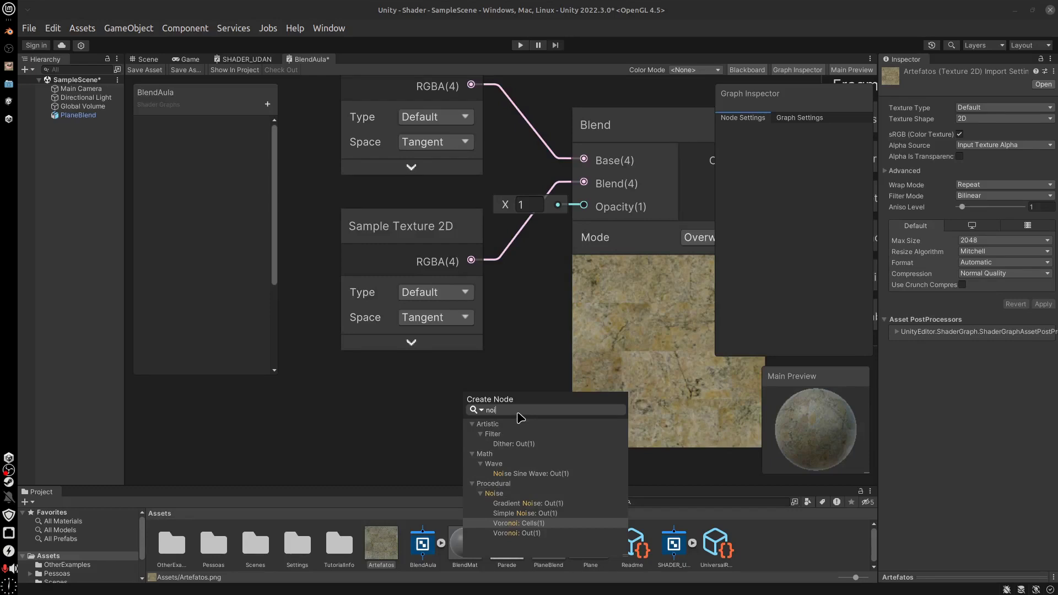
key(BackSpace)
key(BackSpace)
key(BackSpace)
text(pro)
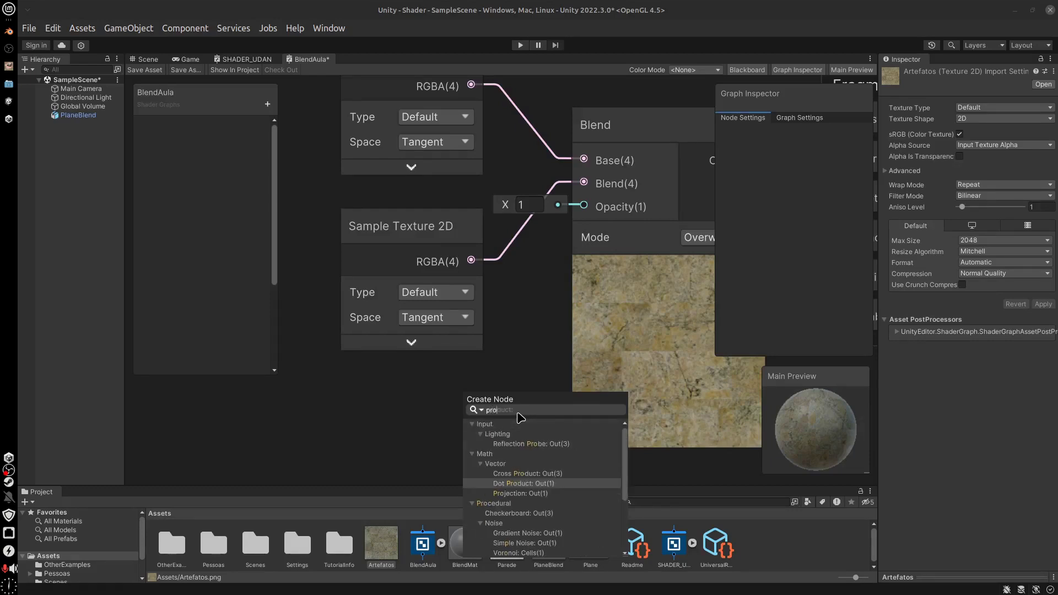
text(cedu)
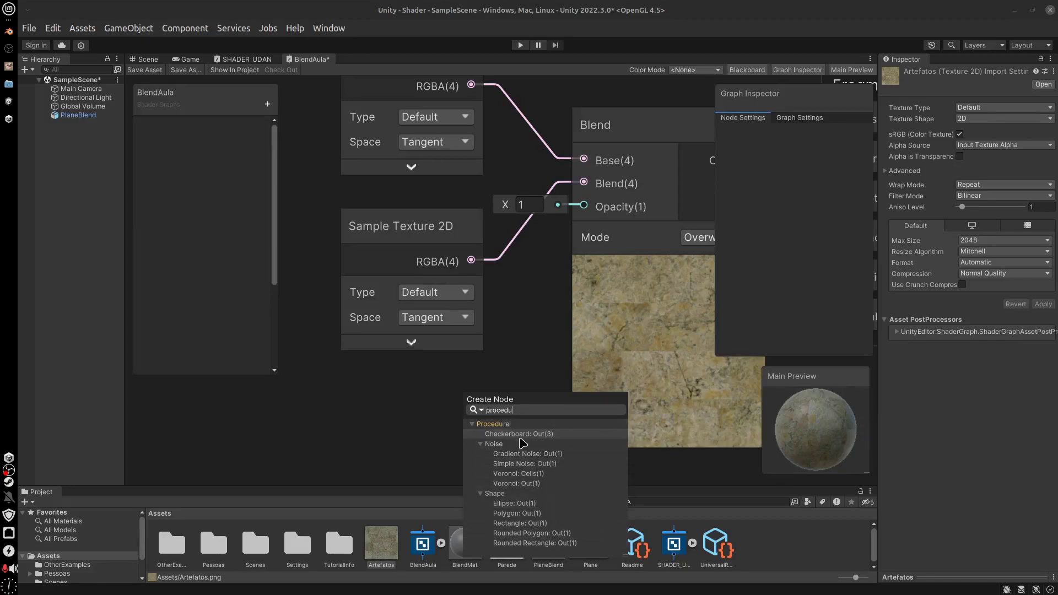
click(511, 484)
Try the LegacySine Hash Type on the Voronoi node, and return it to Deterministic
middle_drag(507, 440, 570, 353)
click(496, 355)
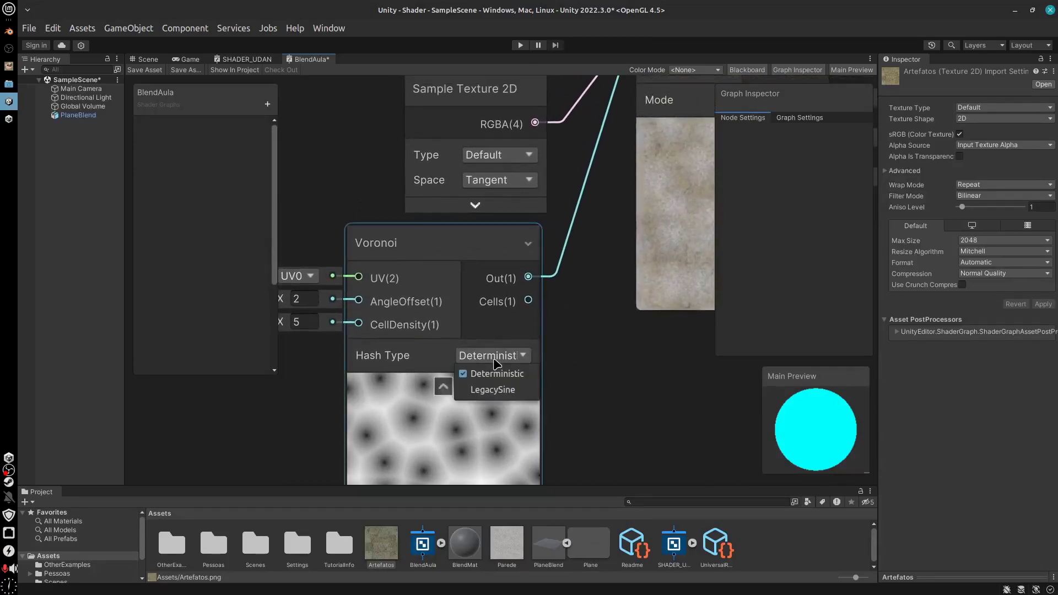
click(498, 389)
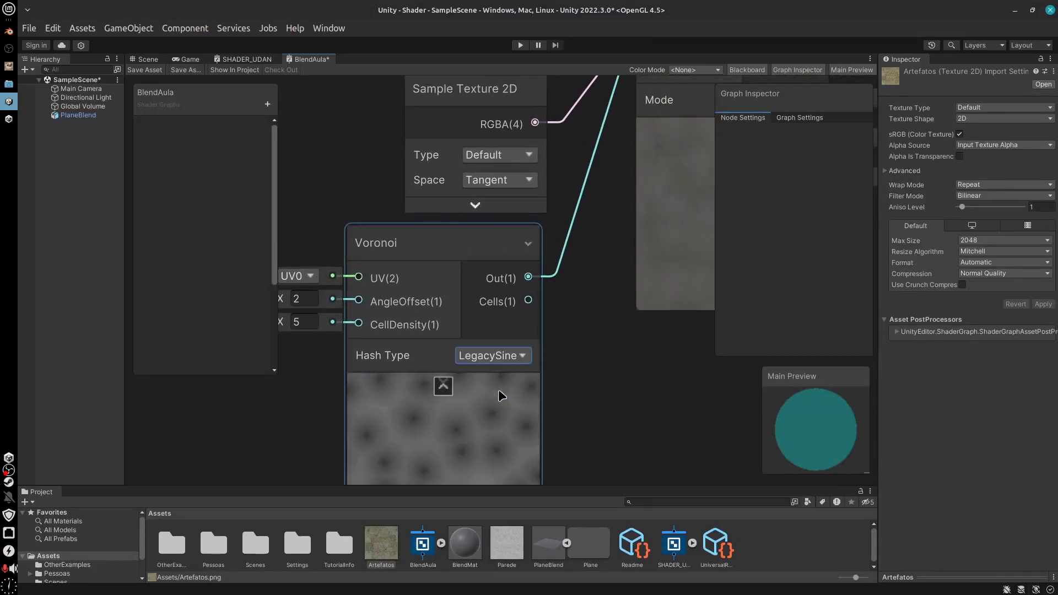
click(491, 358)
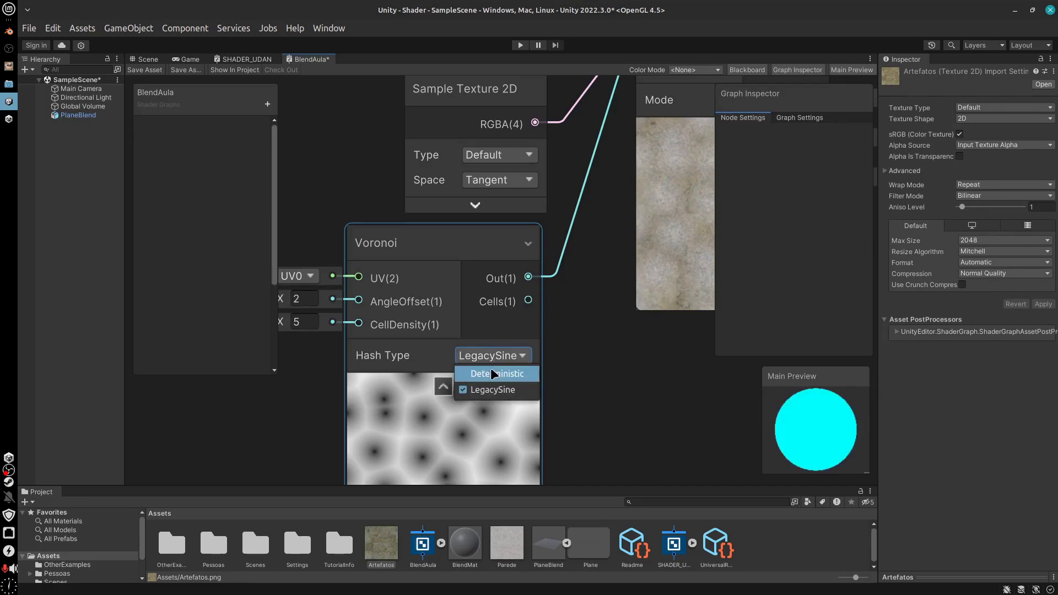
click(494, 374)
middle_drag(504, 405, 548, 333)
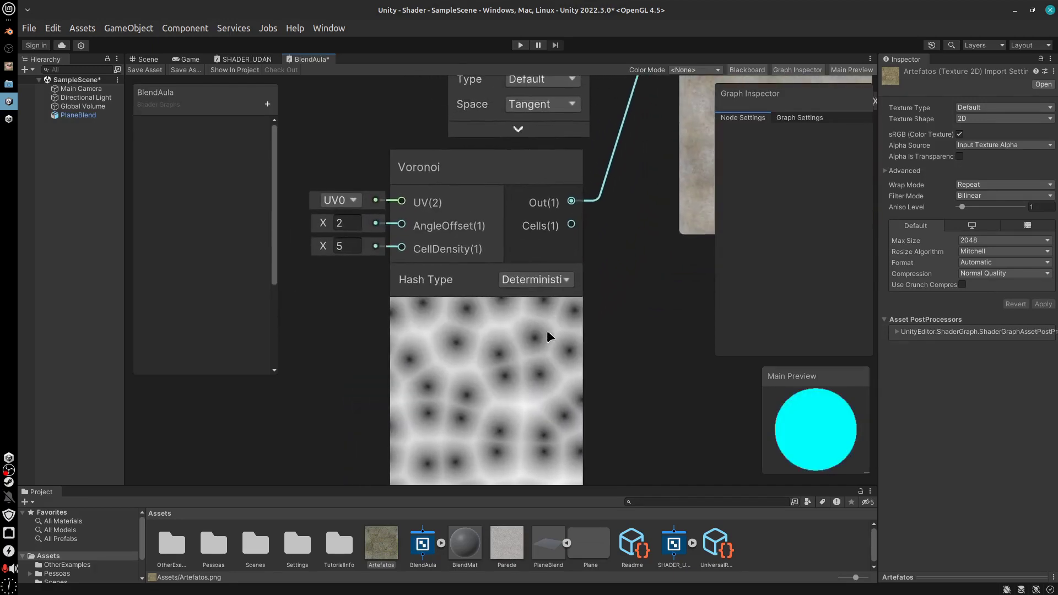
Set the Voronoi node's AngleOffset to 4 and CellDensity to 4, and rotate the preview sphere to inspect the blend
click(479, 282)
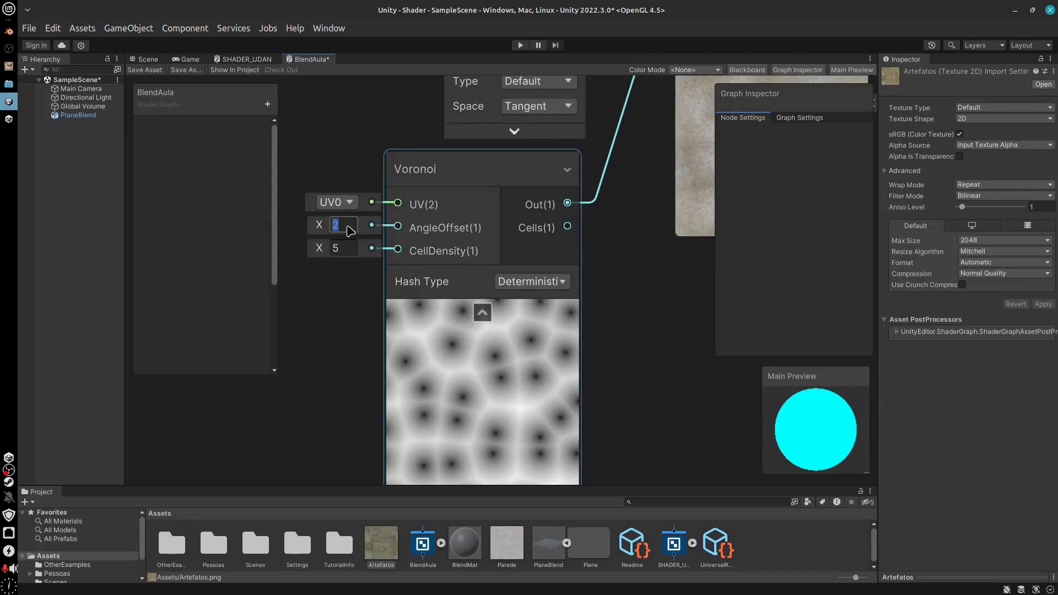
text(4)
click(344, 246)
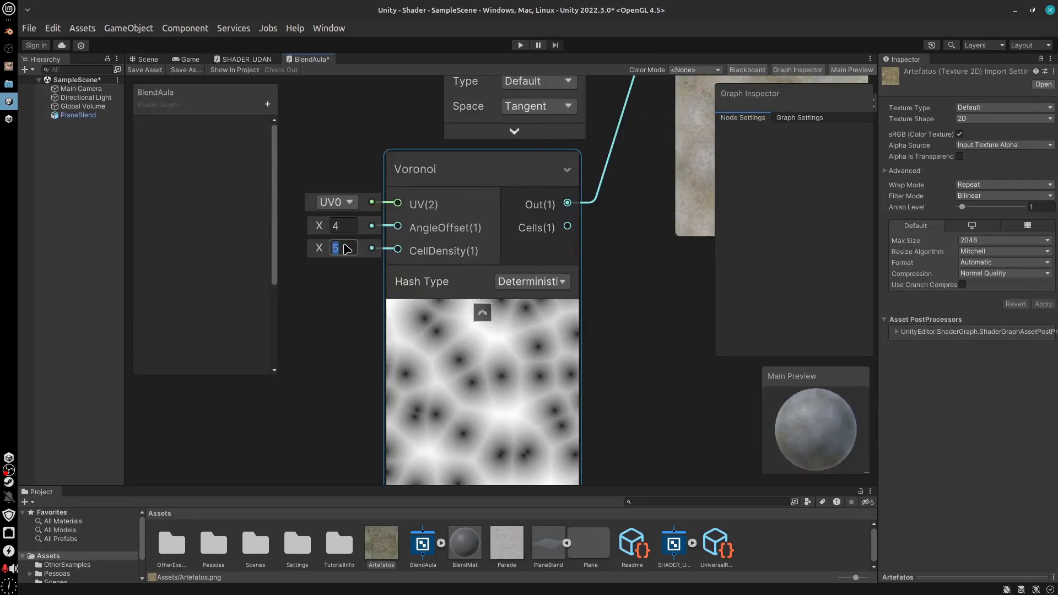
text(57)
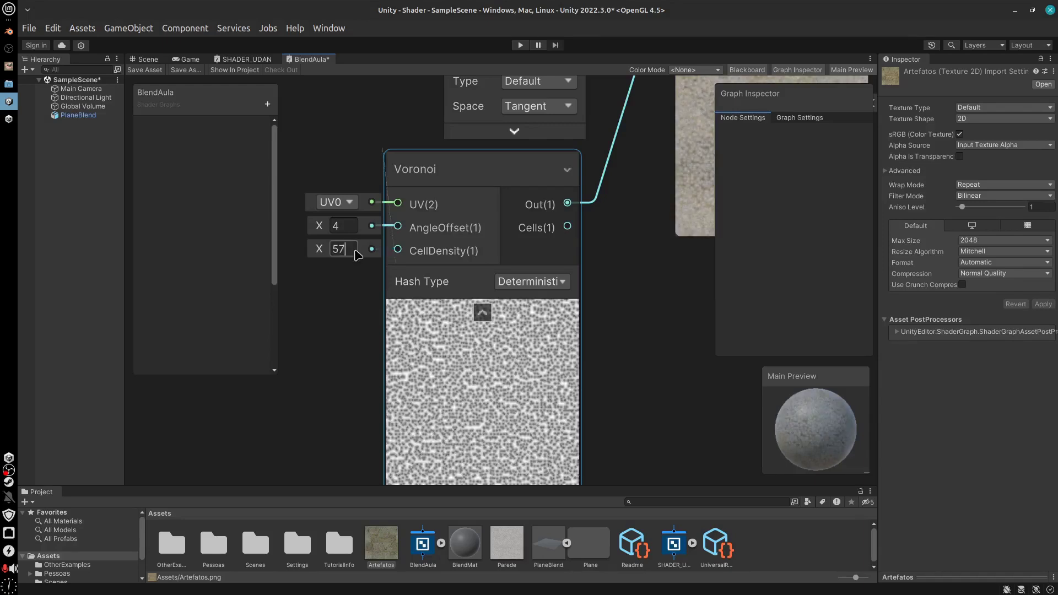
key(BackSpace)
key(BackSpace)
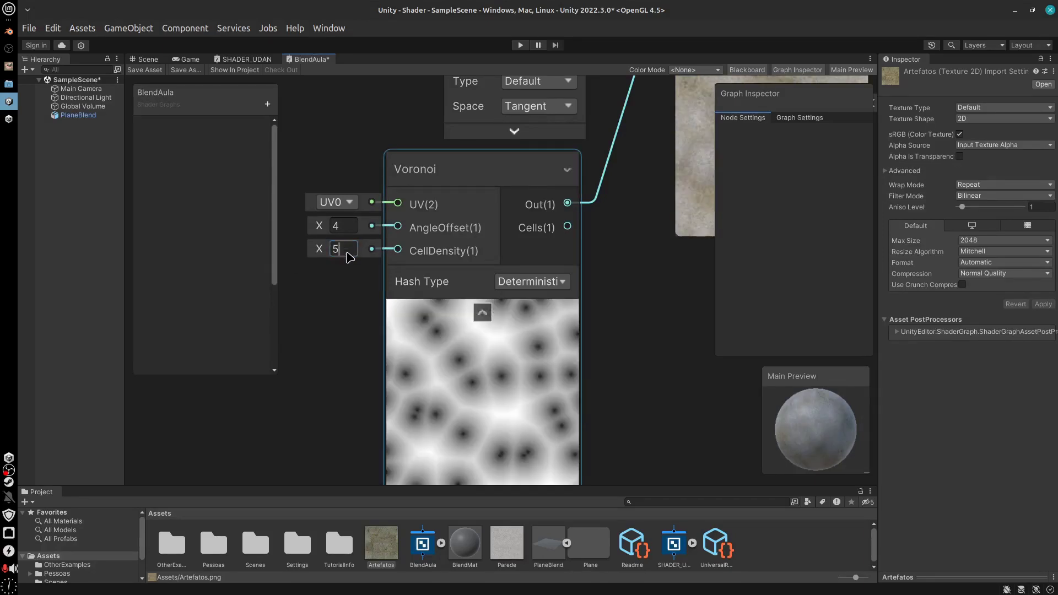
text(4)
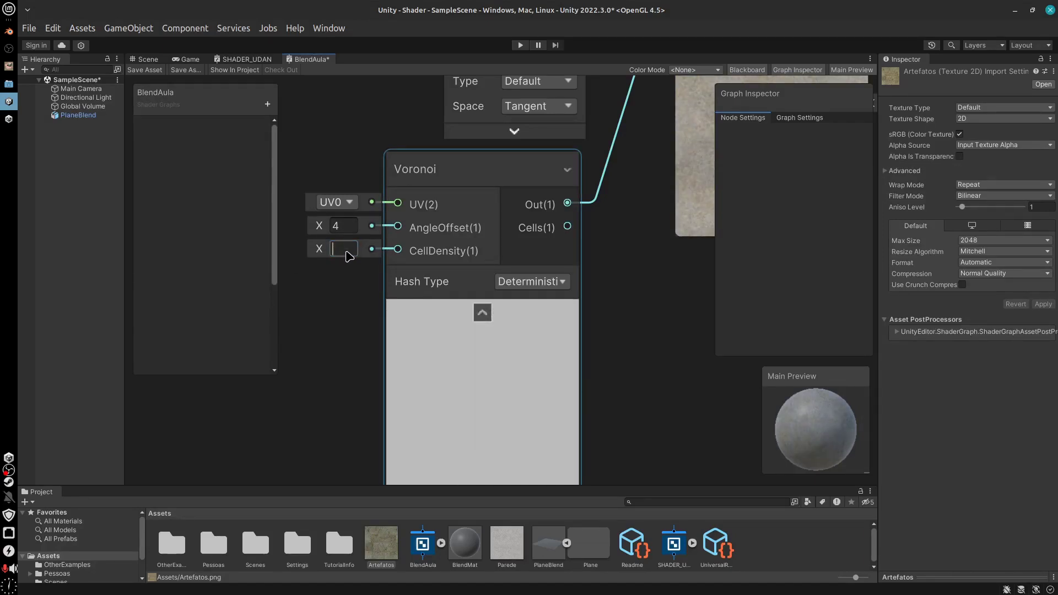
click(644, 353)
drag(837, 419, 787, 382)
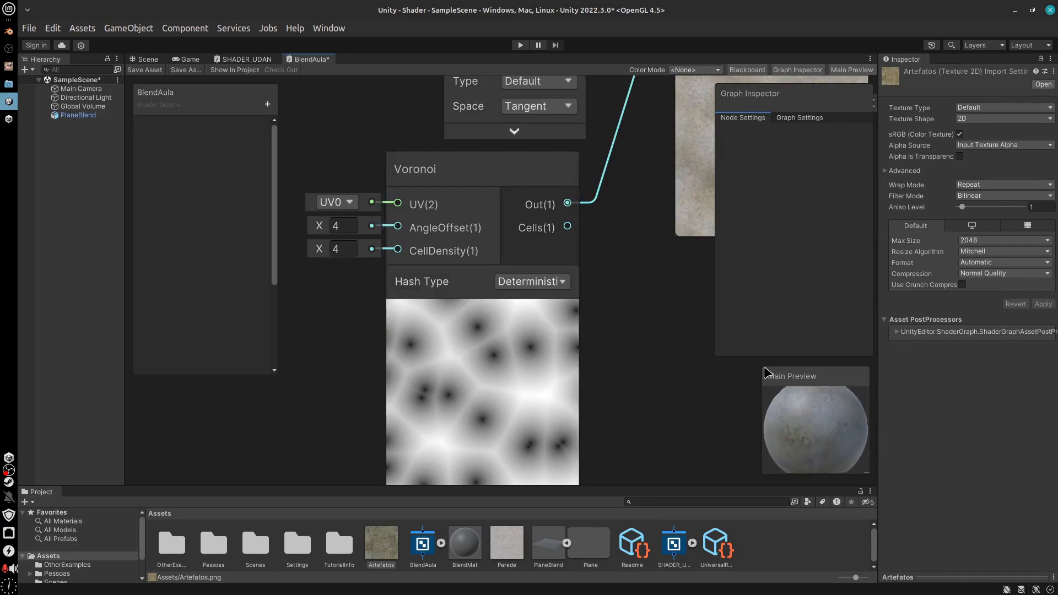
mouse_move(799, 432)
mouse_down()
mouse_move(836, 477)
mouse_move(851, 438)
mouse_move(819, 435)
mouse_move(860, 424)
mouse_move(820, 452)
mouse_move(804, 441)
mouse_up()
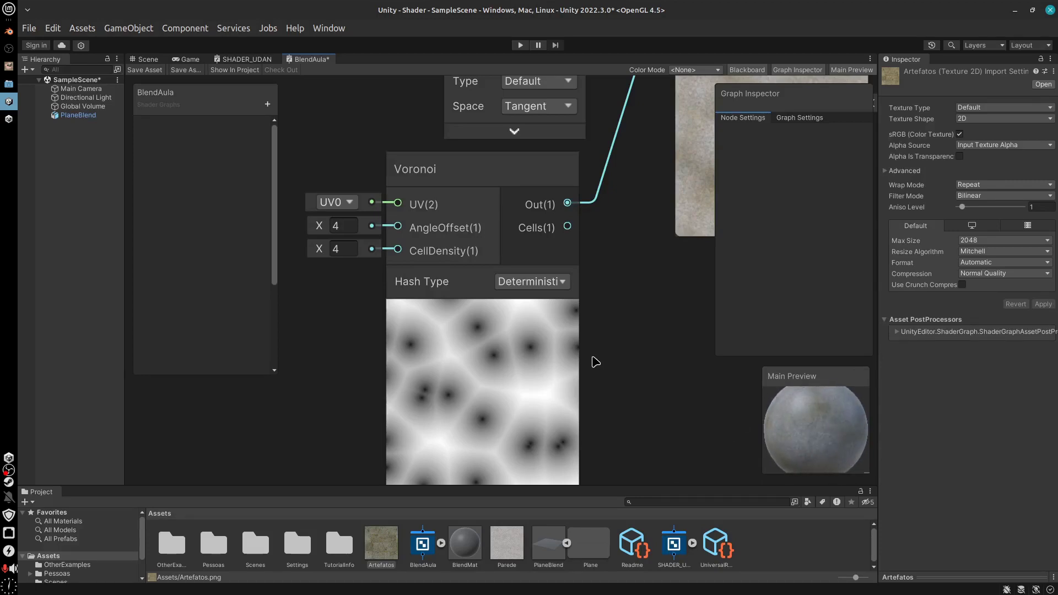
Delete the Voronoi node from the graph
scroll(594, 362, down, 1)
mouse_move(644, 329)
middle_down()
mouse_move(463, 366)
mouse_move(494, 385)
mouse_move(655, 333)
middle_up()
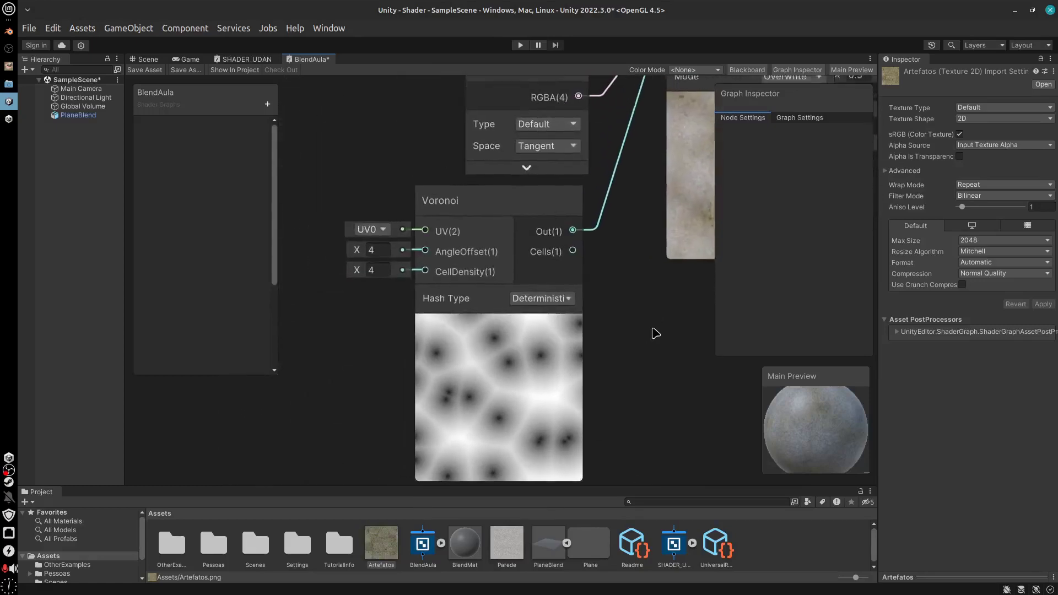
middle_drag(533, 214, 432, 309)
click(432, 310)
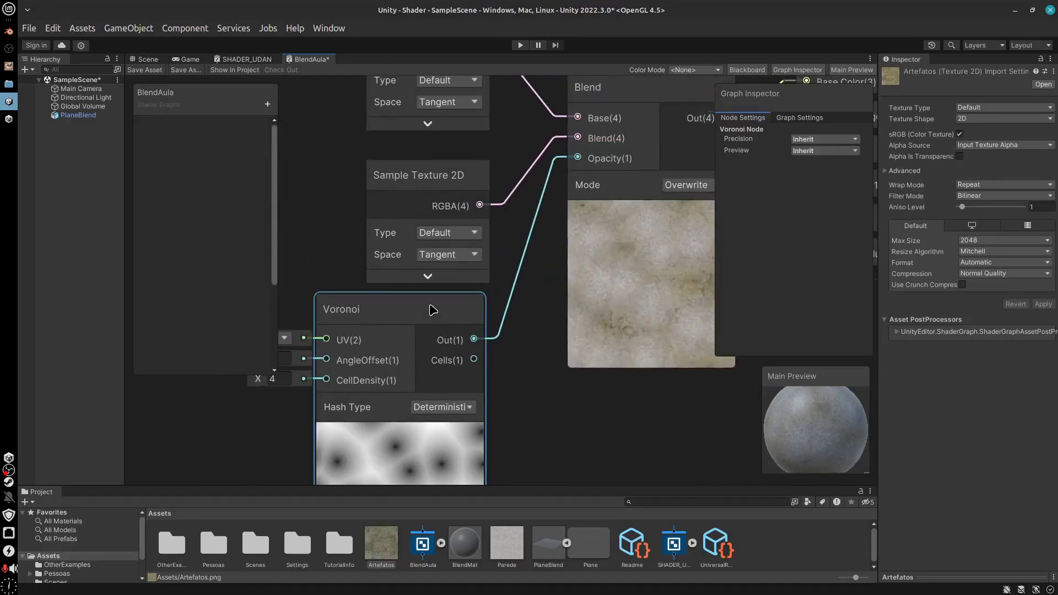
key(Delete)
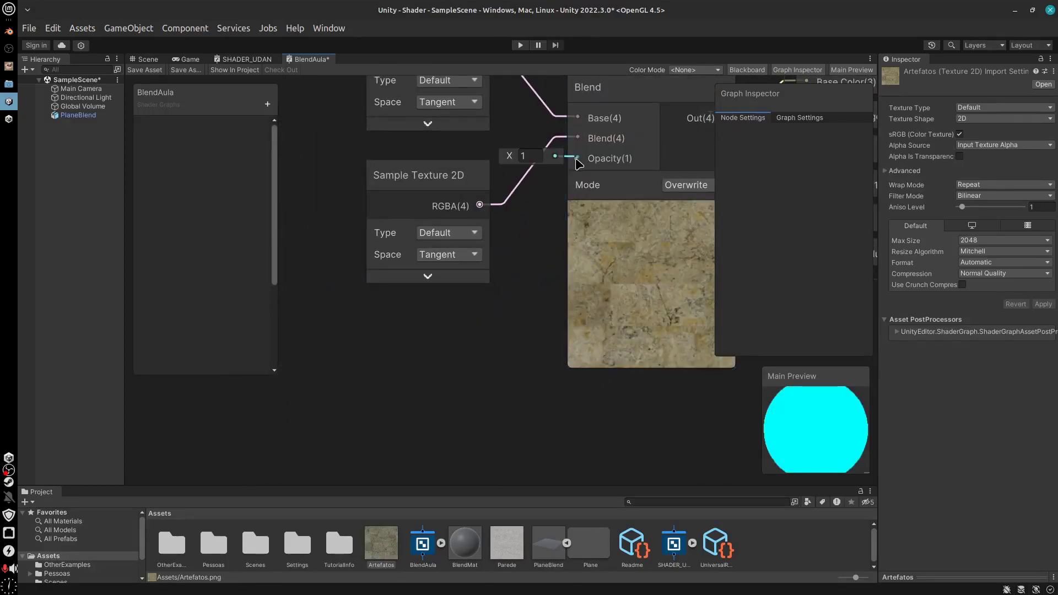
Add a Simple Noise node with its output feeding the Blend node's Opacity input
drag(577, 157, 465, 374)
text(noise)
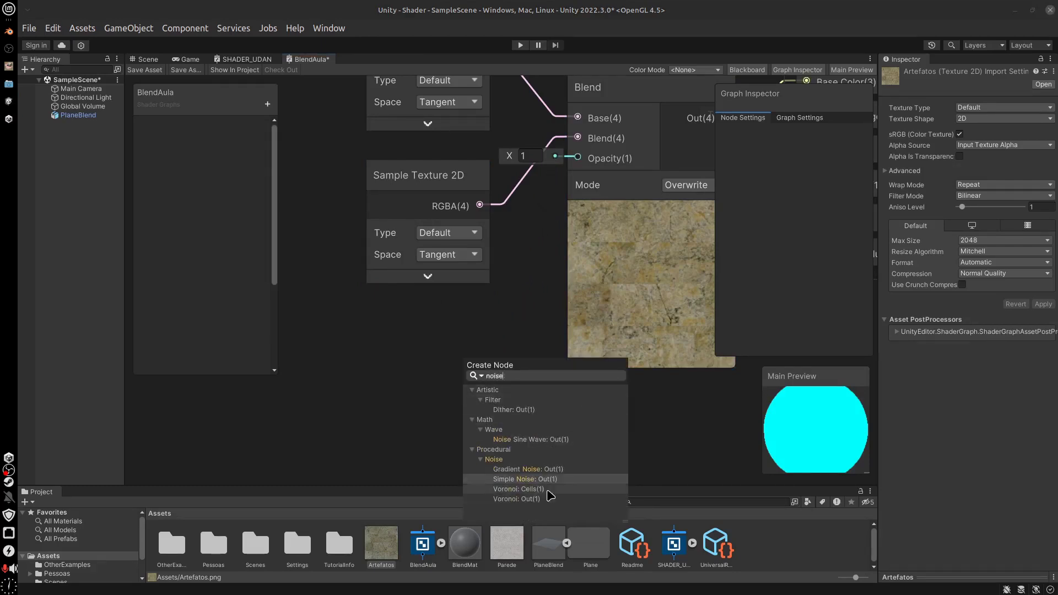
click(530, 479)
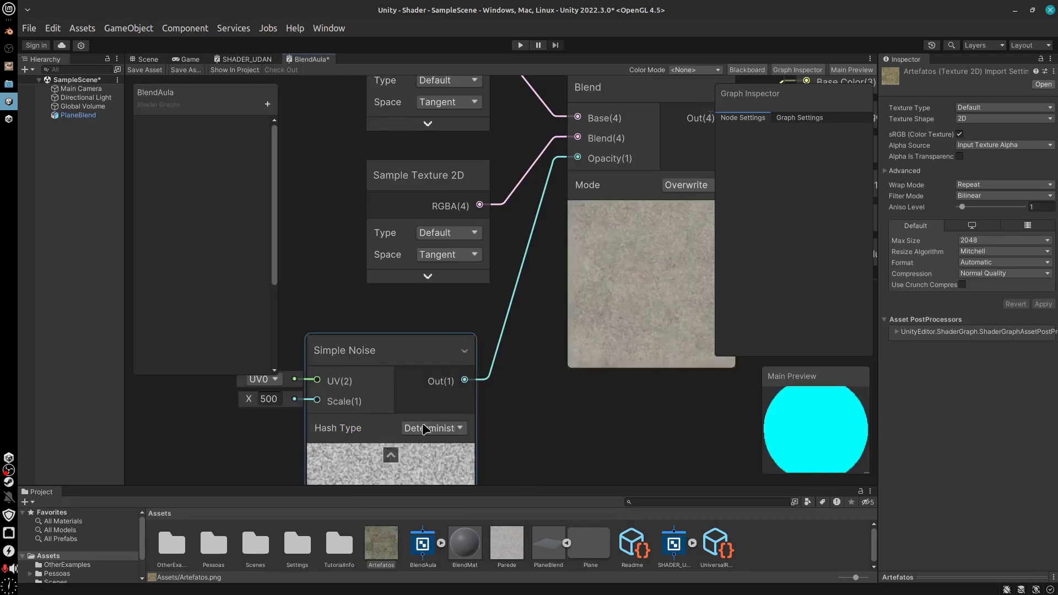
Set the Simple Noise node's Scale to 10 and place the node below the Artefatos Sample Texture 2D node
middle_drag(524, 439, 602, 286)
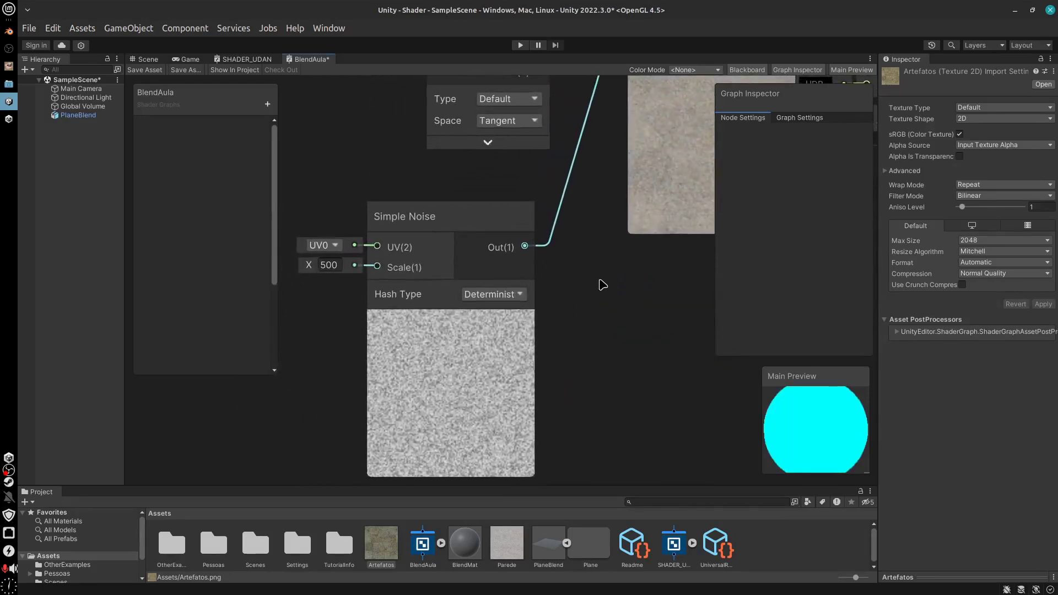
click(486, 339)
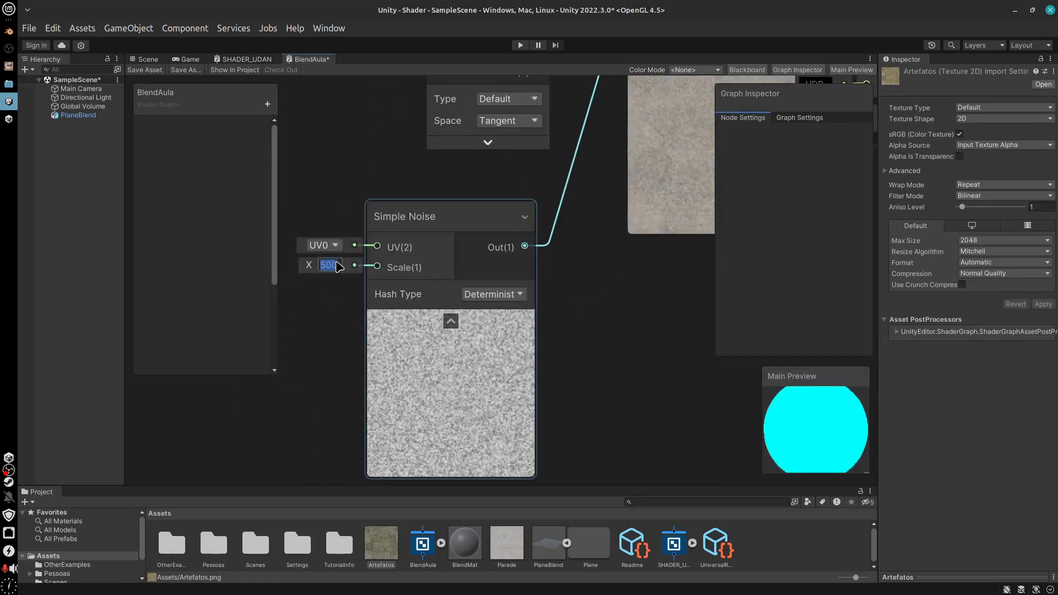
text(1)
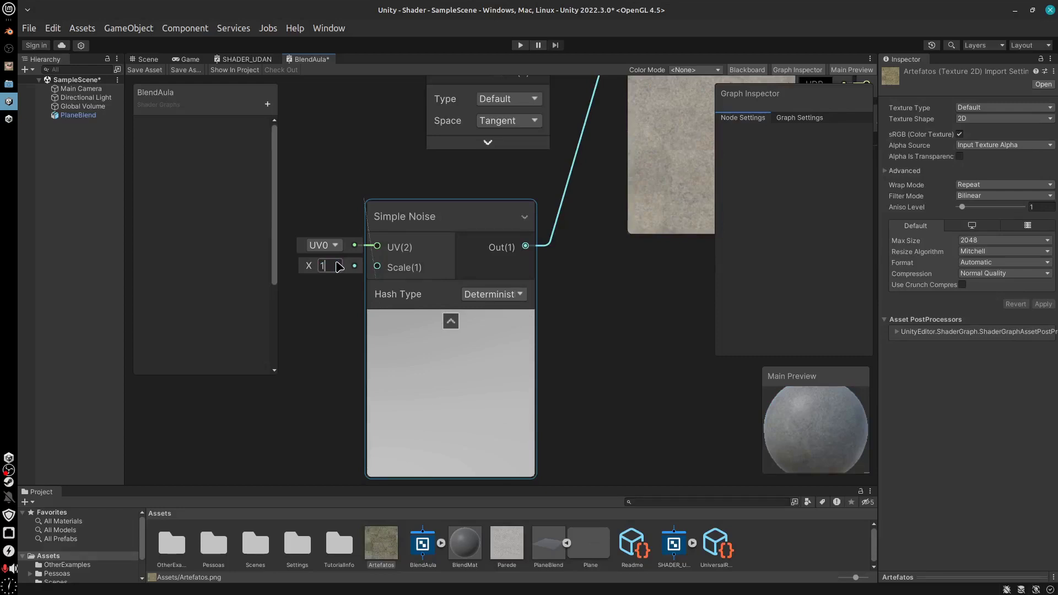
text(0)
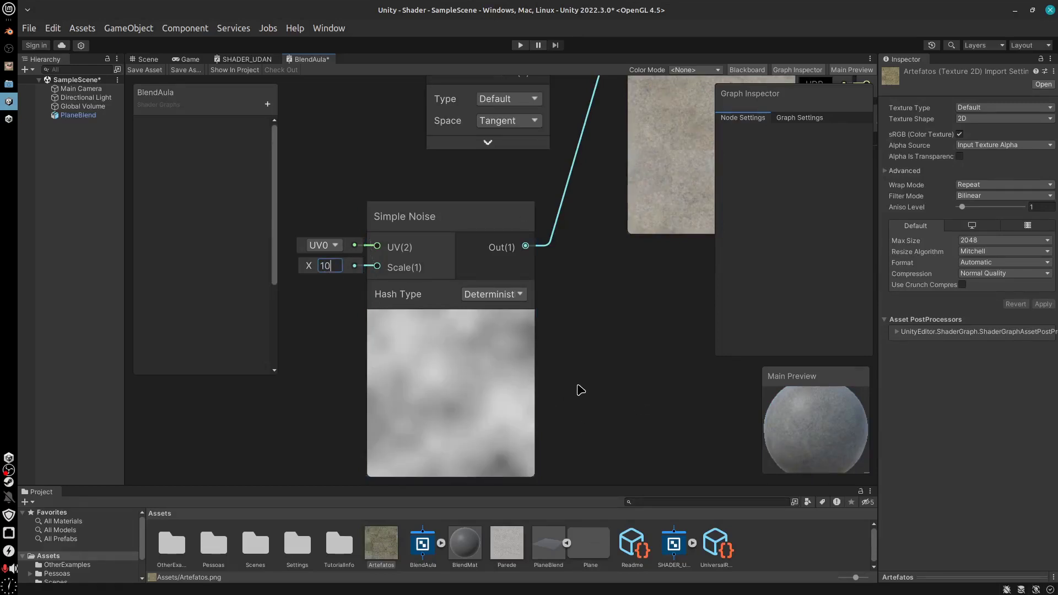
middle_drag(580, 389, 579, 381)
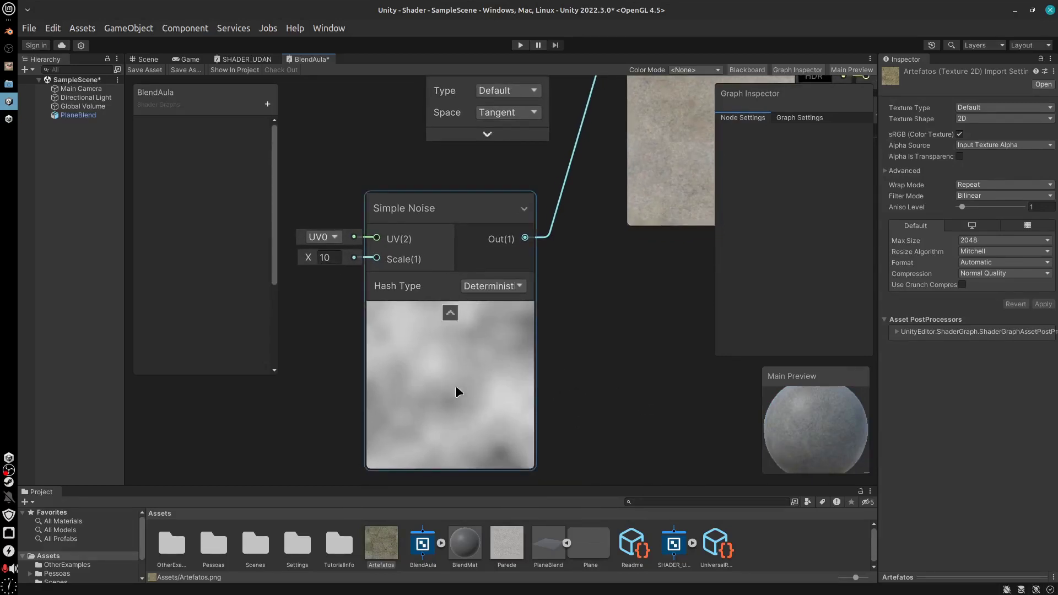
drag(463, 213, 438, 236)
middle_drag(551, 298, 402, 324)
scroll(556, 410, down, 1)
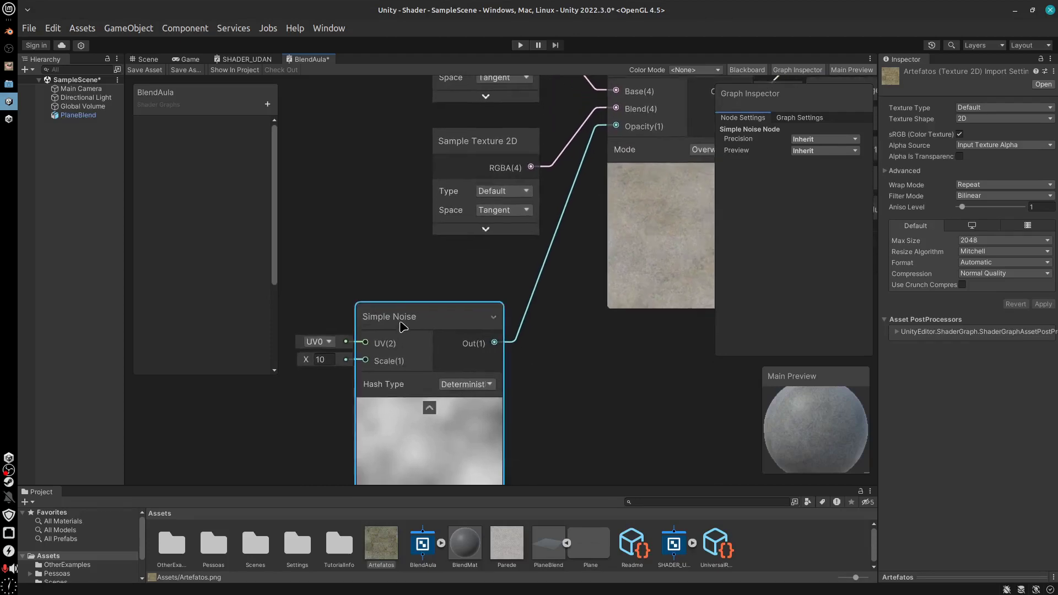
drag(402, 324, 434, 307)
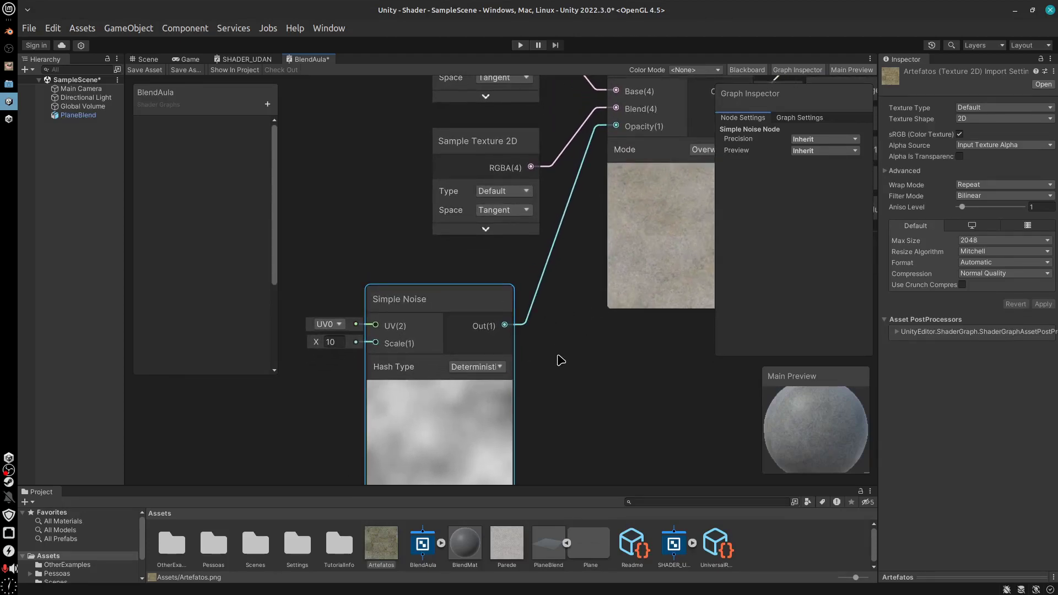
Add a Sample Gradient node and connect the Simple Noise node's Out to its Time input
key(space)
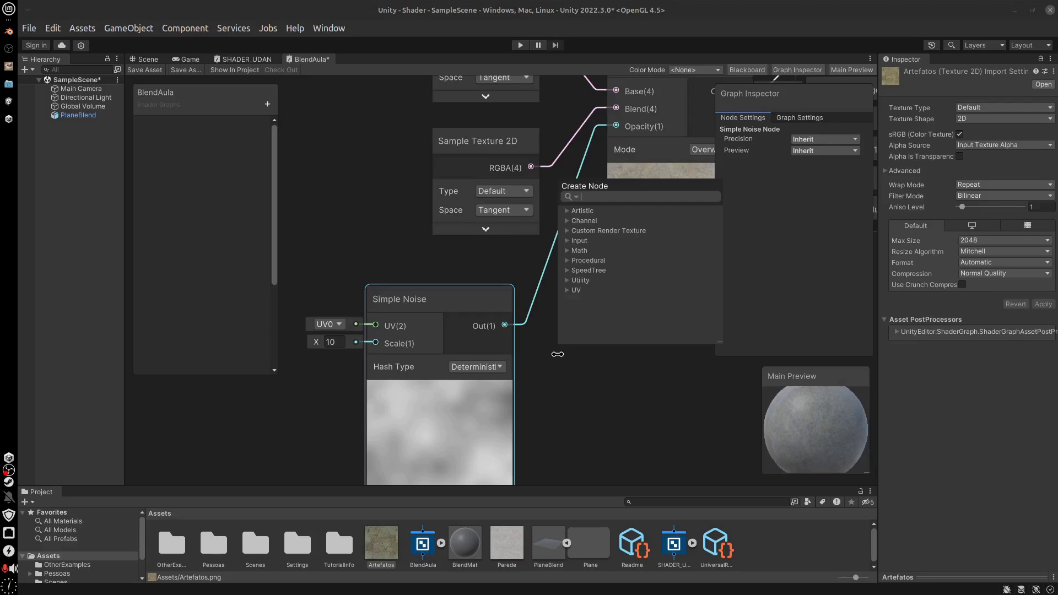
text(gra)
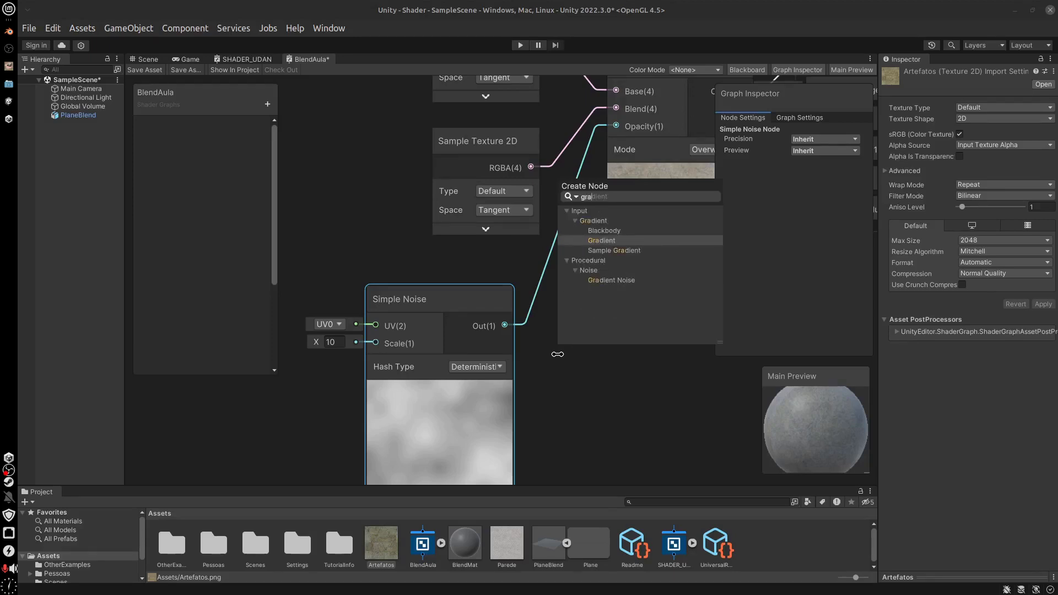
click(642, 251)
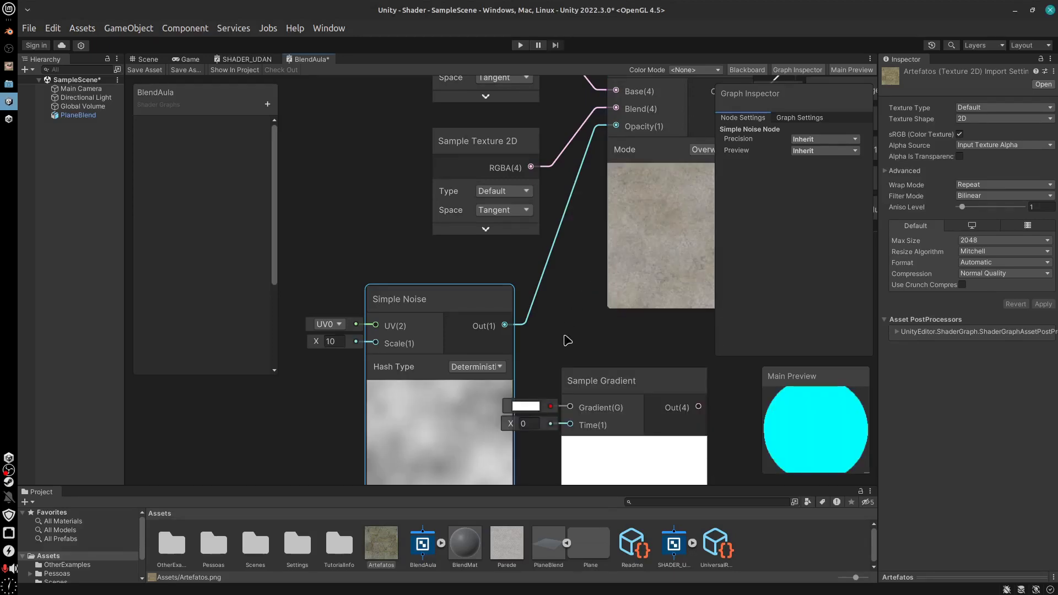
middle_drag(582, 364, 507, 267)
drag(456, 221, 524, 323)
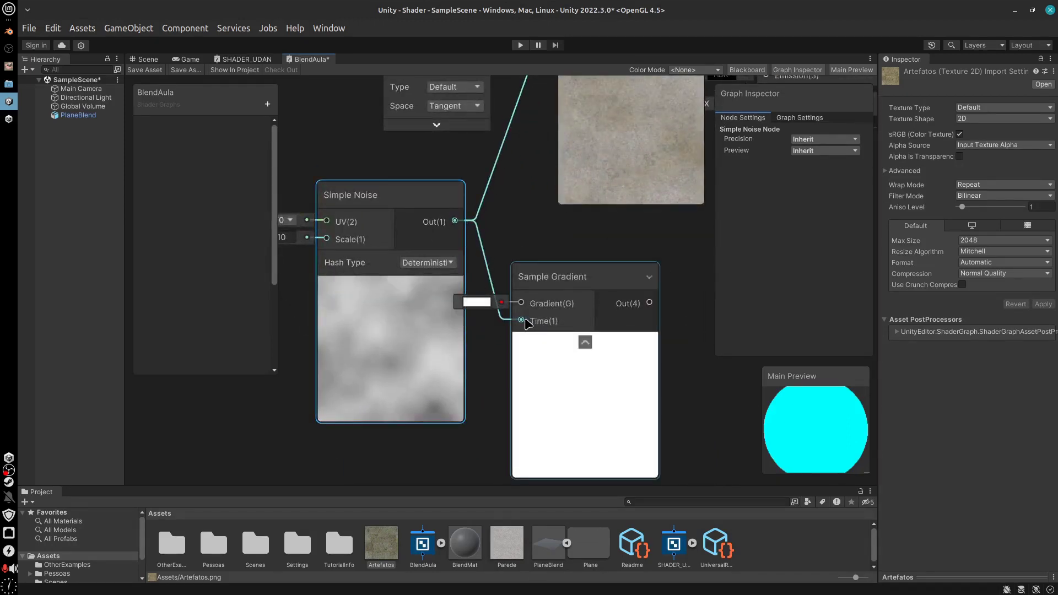
Arrange the Simple Noise and Sample Gradient nodes side by side beneath the texture nodes, with space between them
middle_drag(628, 262, 640, 274)
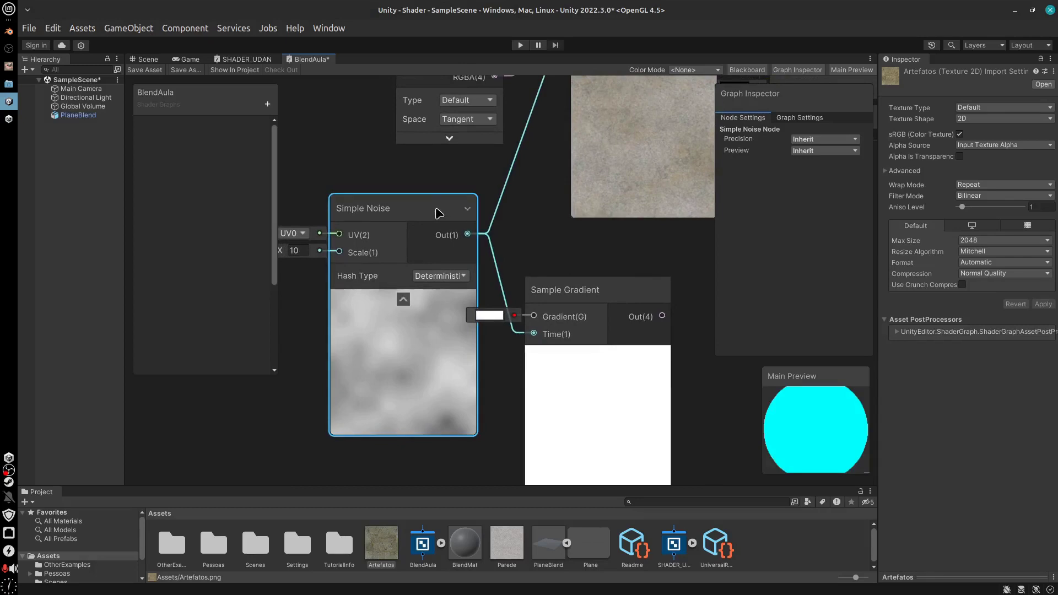
drag(437, 212, 386, 277)
drag(603, 292, 542, 274)
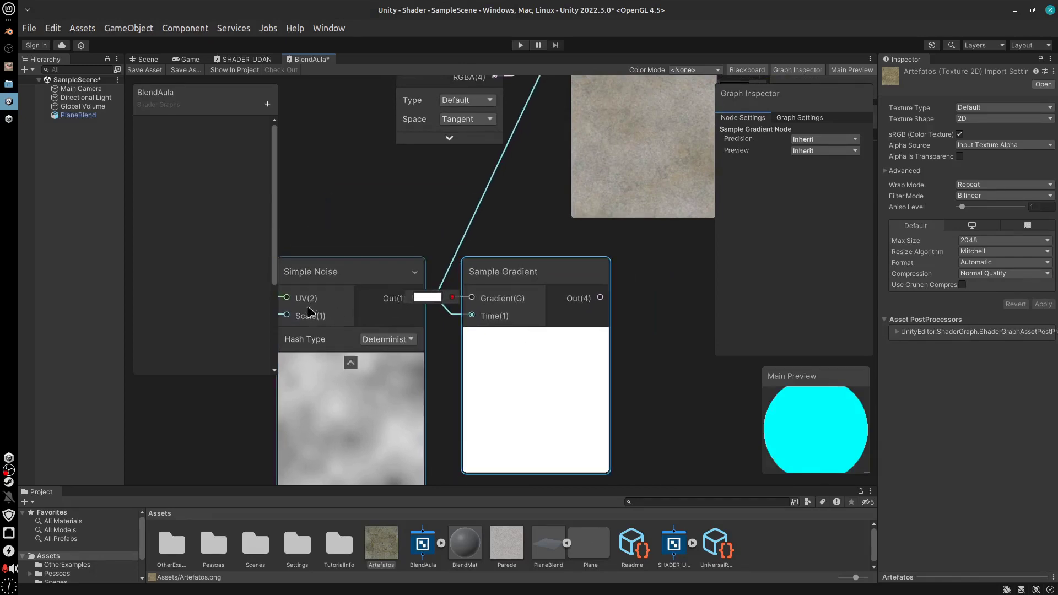
middle_drag(634, 326, 749, 335)
drag(435, 346, 372, 244)
drag(654, 294, 579, 267)
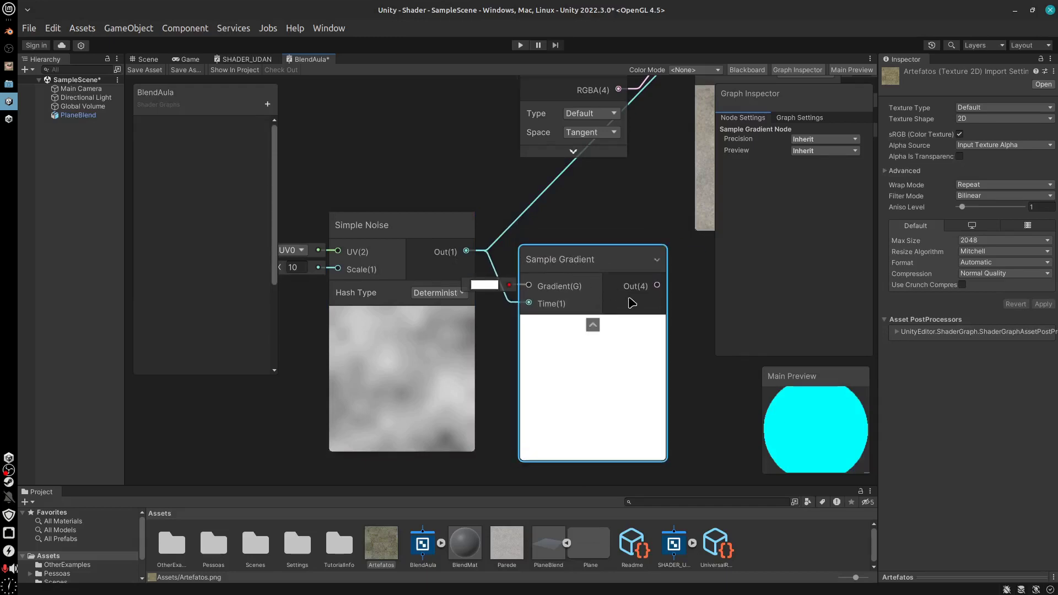
Connect the Sample Gradient node's Out to the Blend node's Opacity input
middle_drag(647, 313, 481, 378)
drag(491, 350, 538, 154)
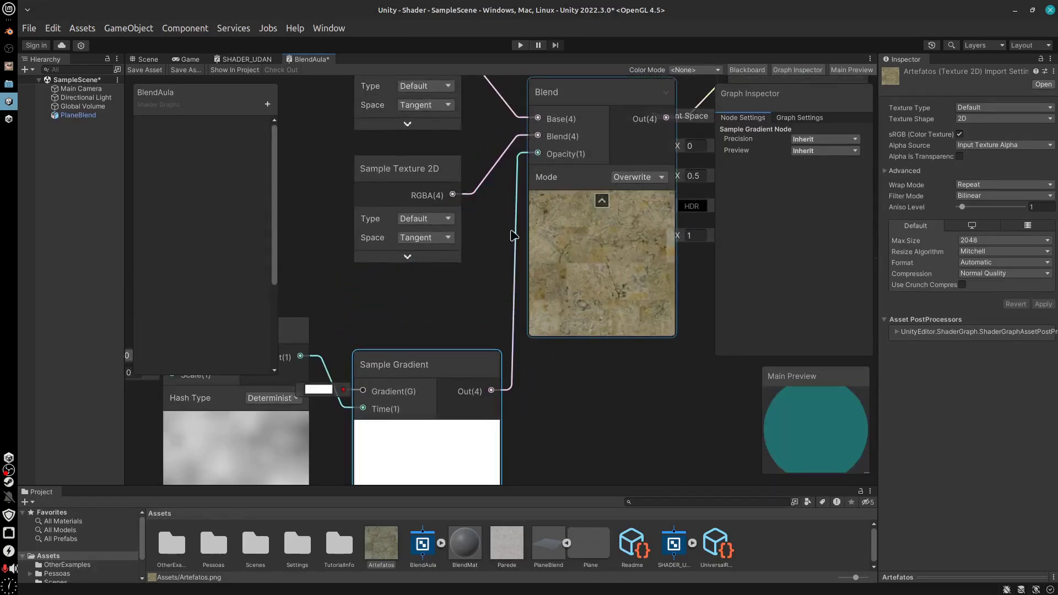
Set the end color key of the Sample Gradient node's gradient to black
middle_drag(455, 361, 602, 262)
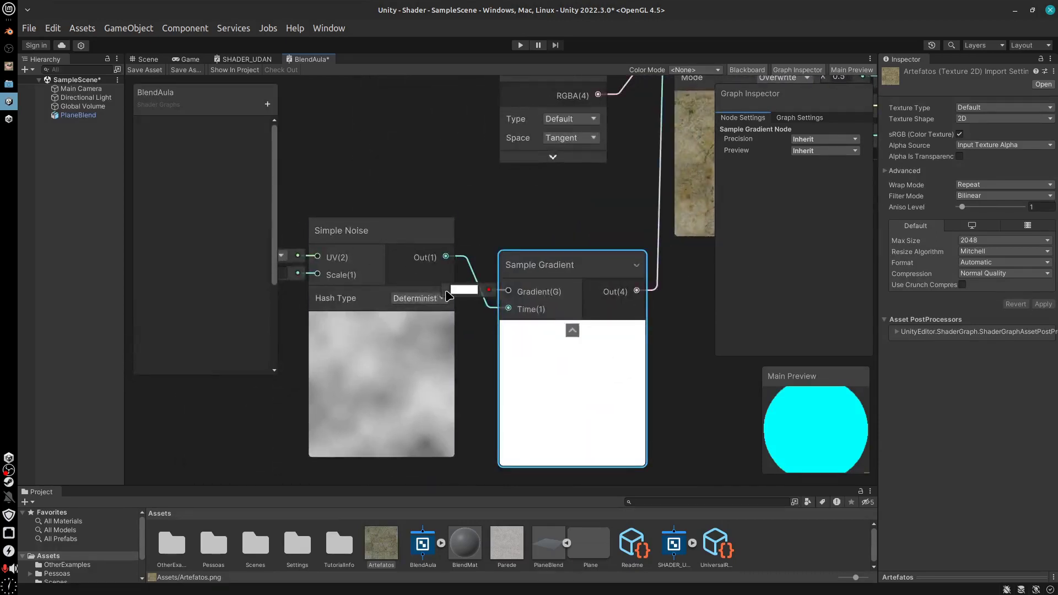
click(472, 291)
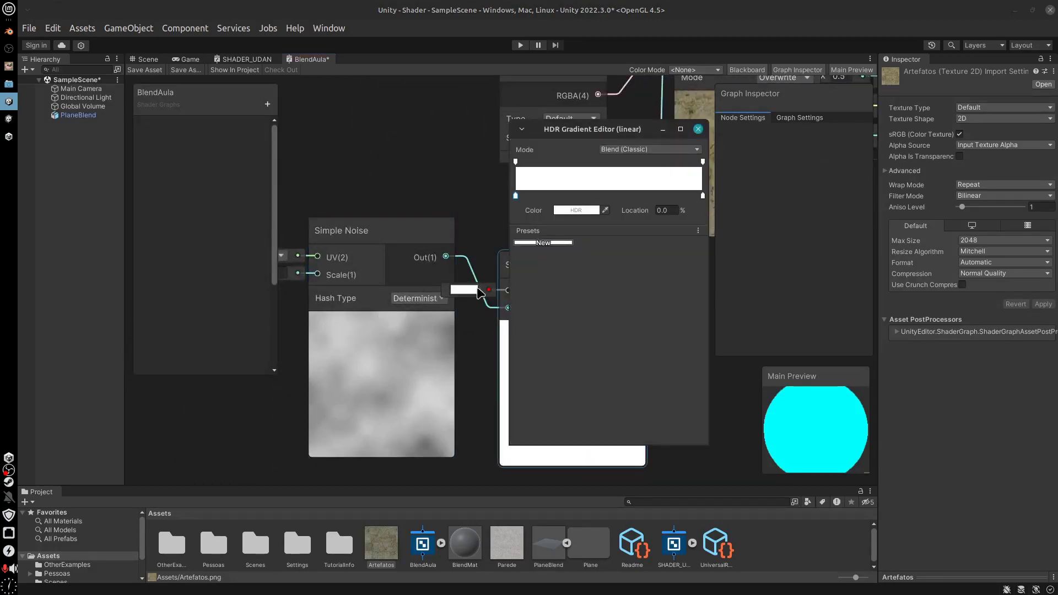
click(703, 197)
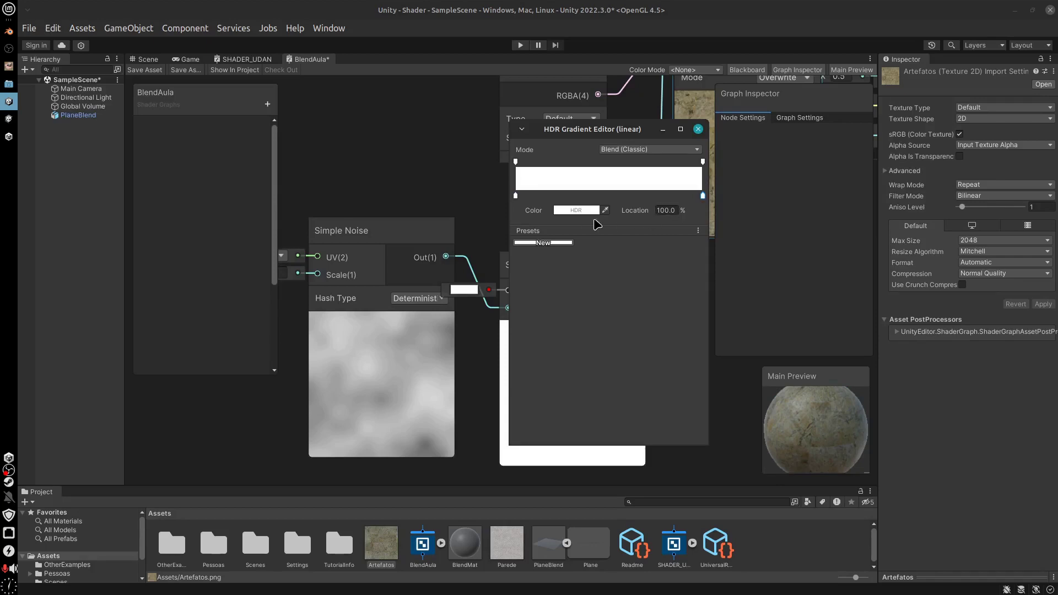
click(576, 210)
drag(617, 273, 608, 346)
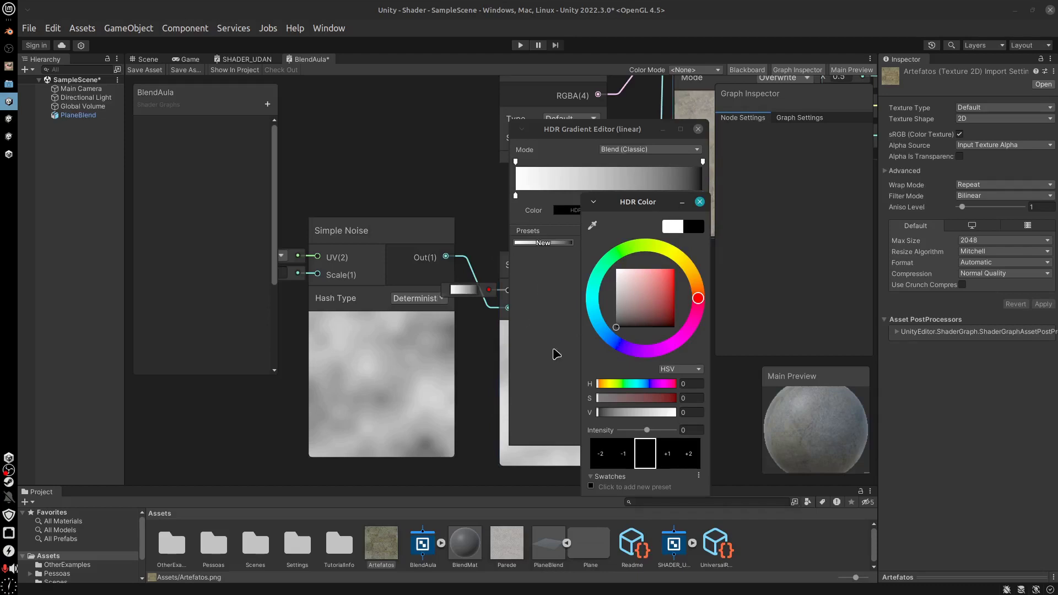
click(700, 203)
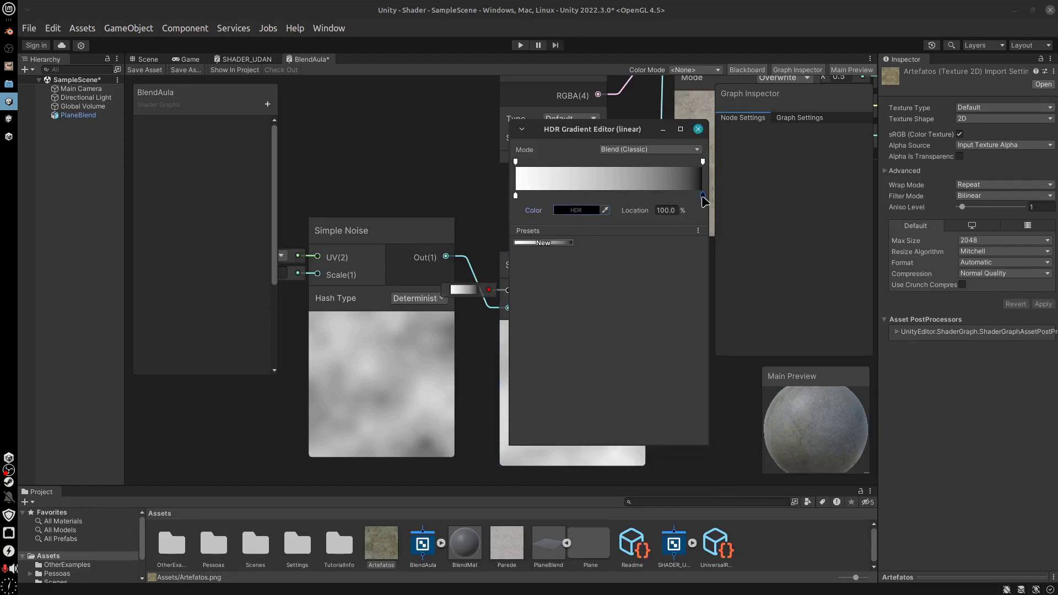
Move the gradient's black key to a location of 51.2% and its white key close before it for a sharp transition
drag(704, 197, 625, 209)
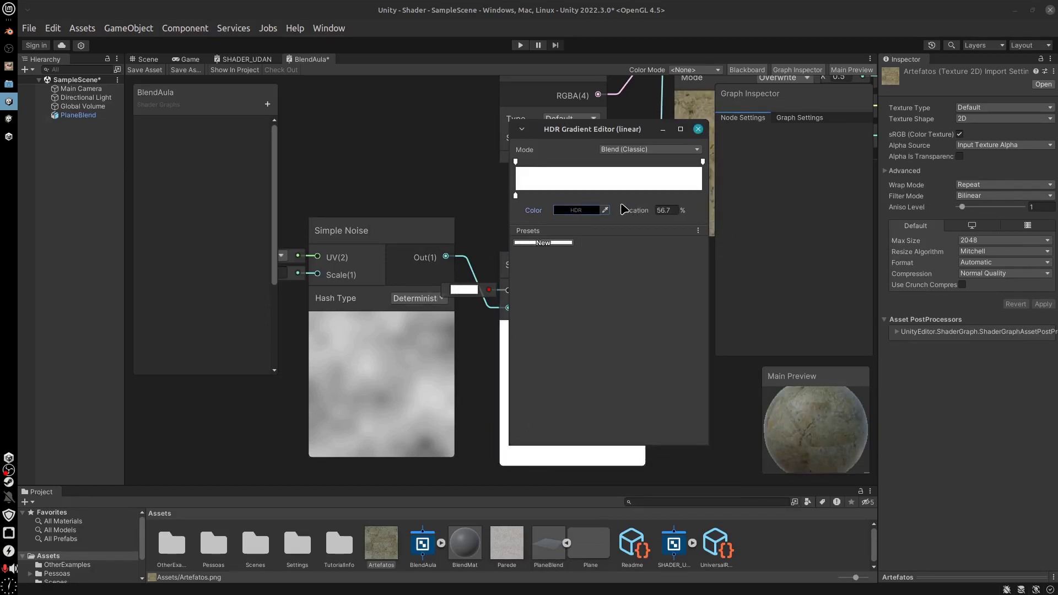
drag(690, 191, 650, 202)
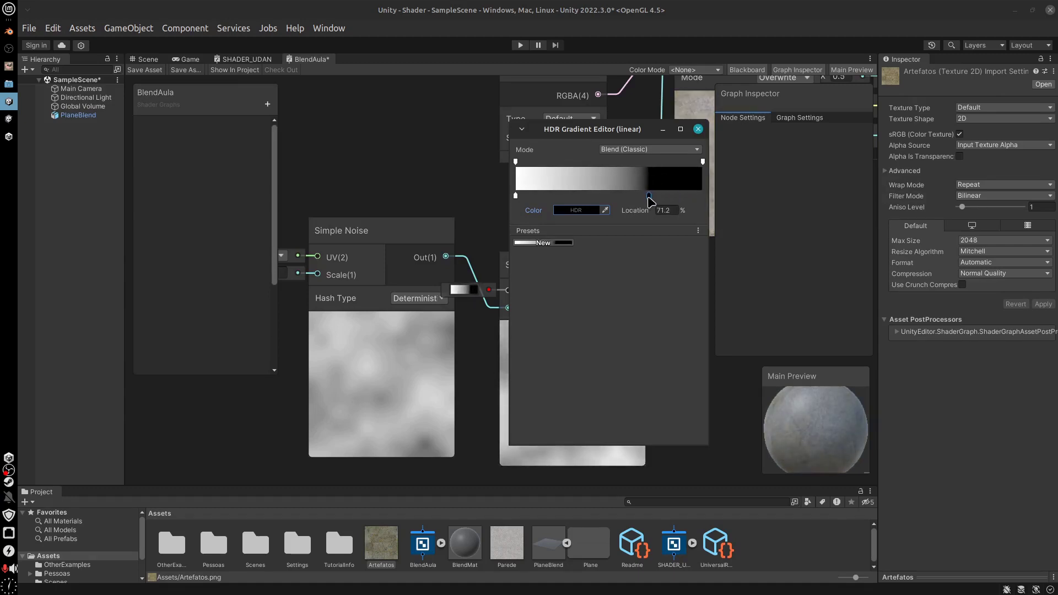
drag(516, 195, 613, 201)
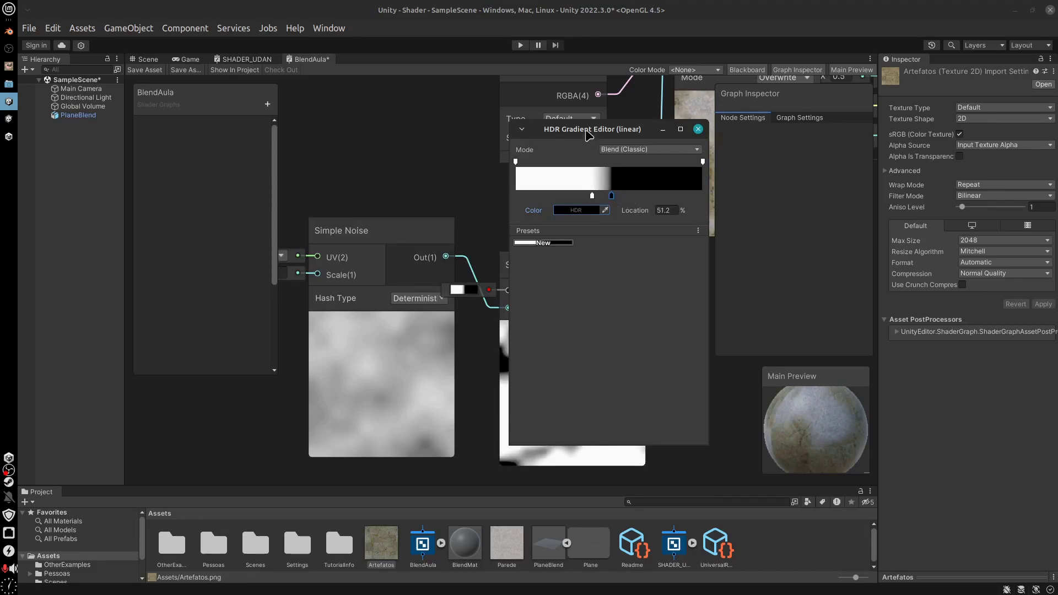
drag(589, 135, 361, 137)
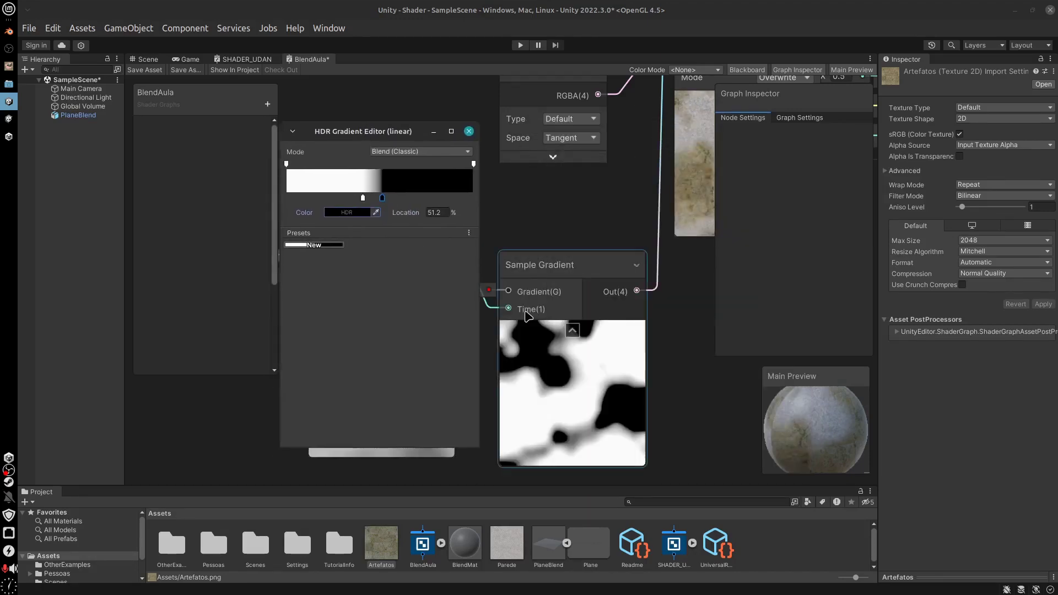
Place the Sample Gradient node just below the Artefatos texture node, with the Simple Noise node lower and before it
middle_drag(545, 388, 571, 253)
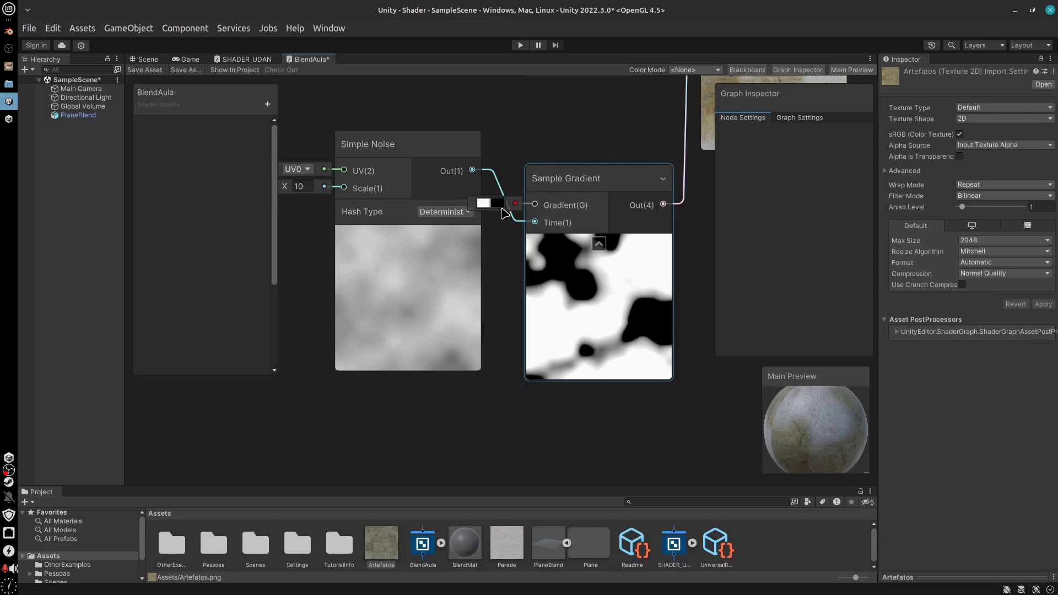
drag(482, 216, 489, 307)
drag(549, 182, 554, 155)
drag(434, 289, 446, 215)
Set the Simple Noise node's Scale to 19, trying 3 first, and rotate the main preview to inspect the blend
click(327, 256)
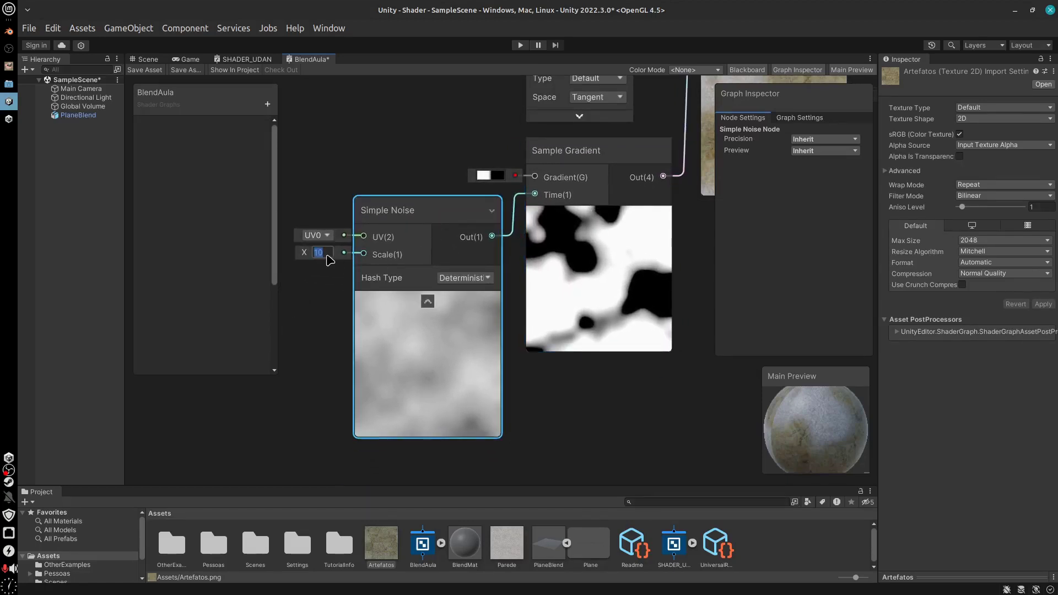
text(3)
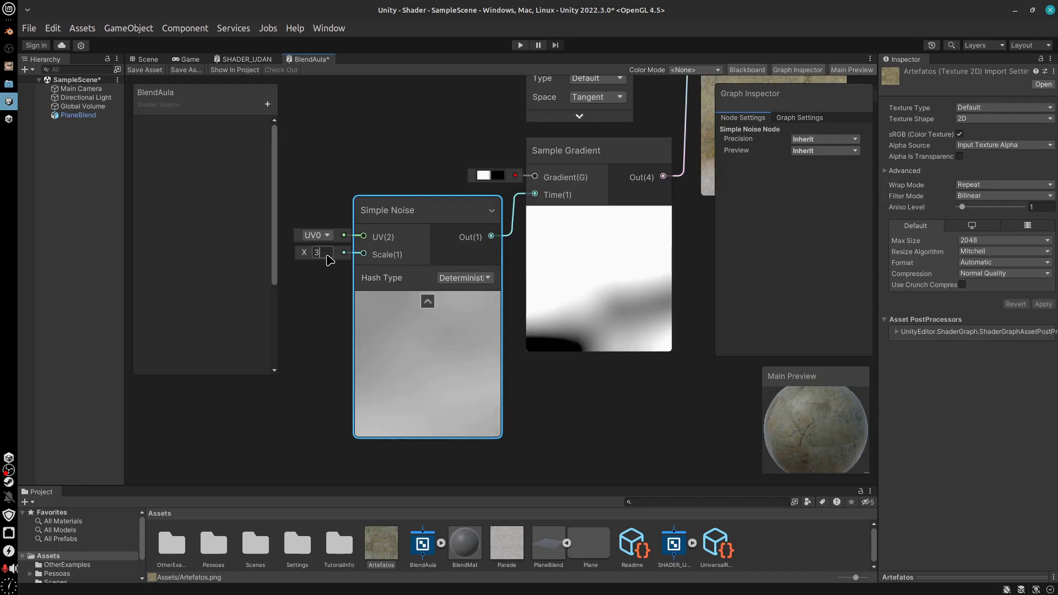
key(BackSpace)
text(19)
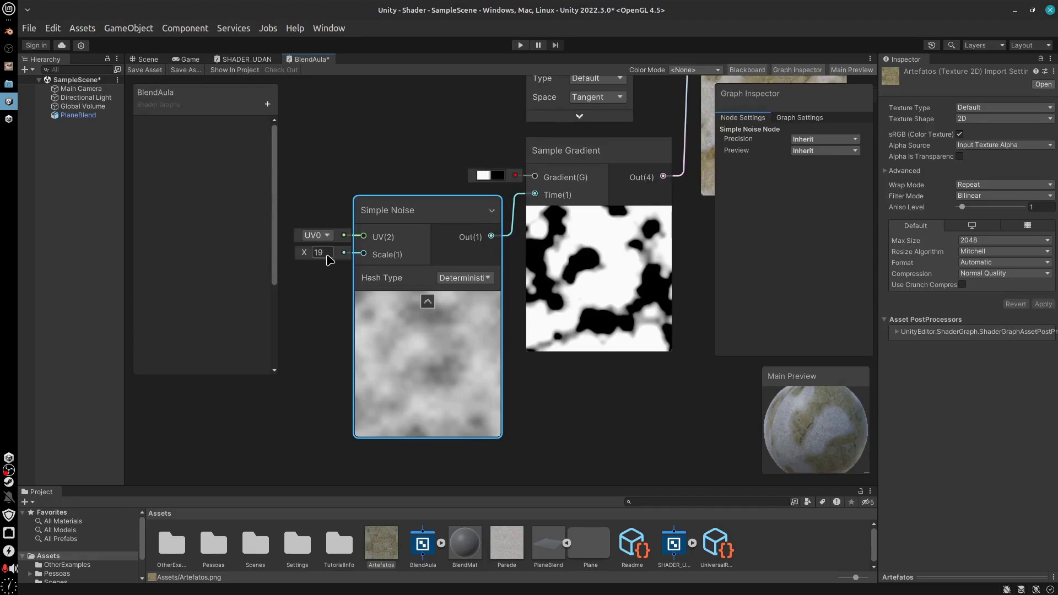
click(628, 411)
drag(856, 456, 796, 451)
Reverse the Sample Gradient colors so black comes first, with the white key at 45.2% close behind the black one
middle_drag(646, 424, 552, 455)
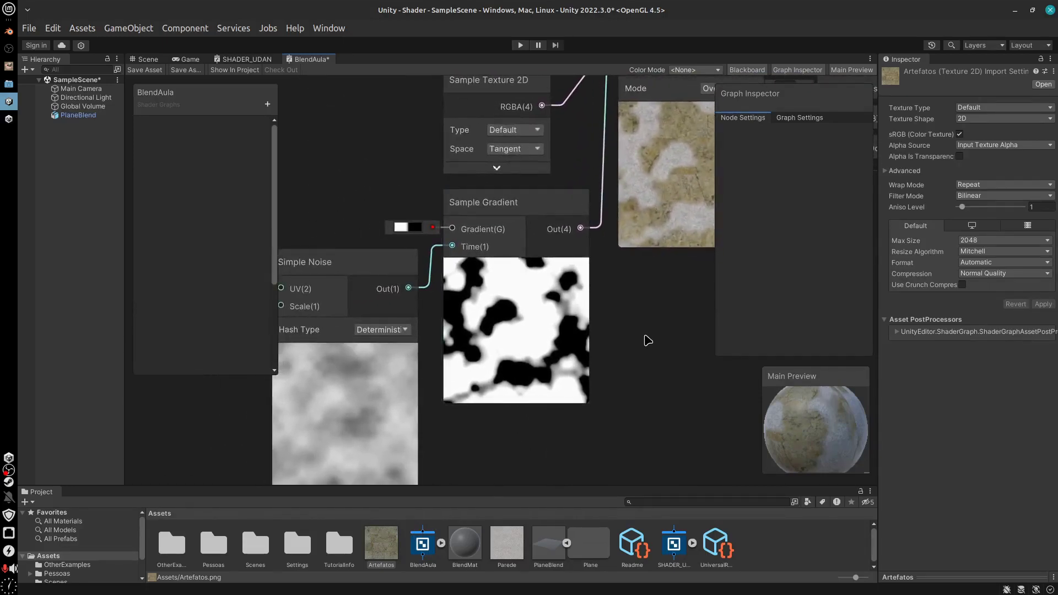
middle_drag(647, 340, 621, 390)
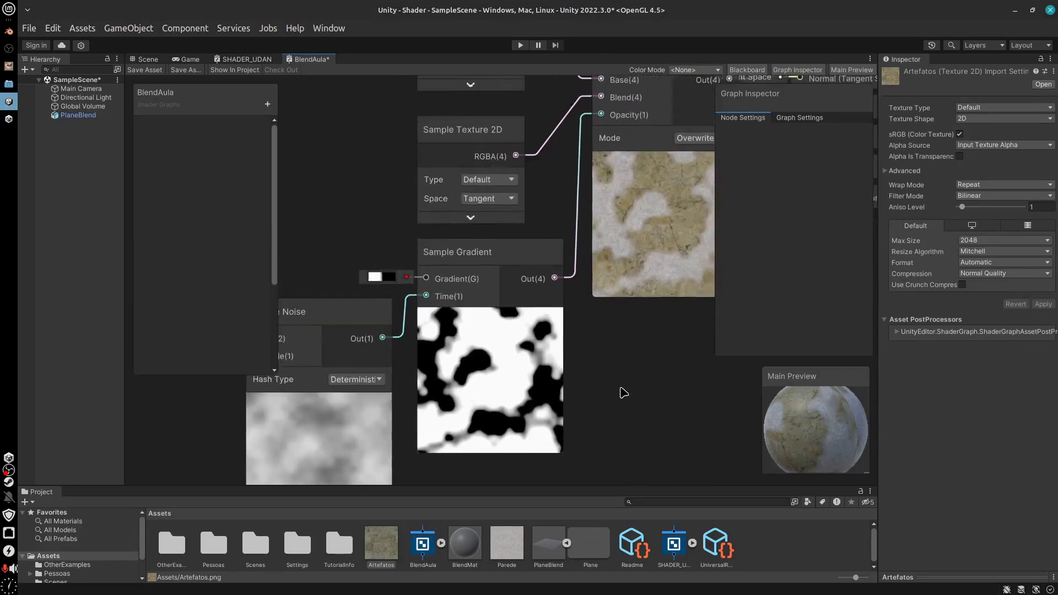
click(379, 277)
mouse_move(363, 198)
mouse_down()
mouse_move(411, 200)
mouse_move(370, 202)
mouse_up()
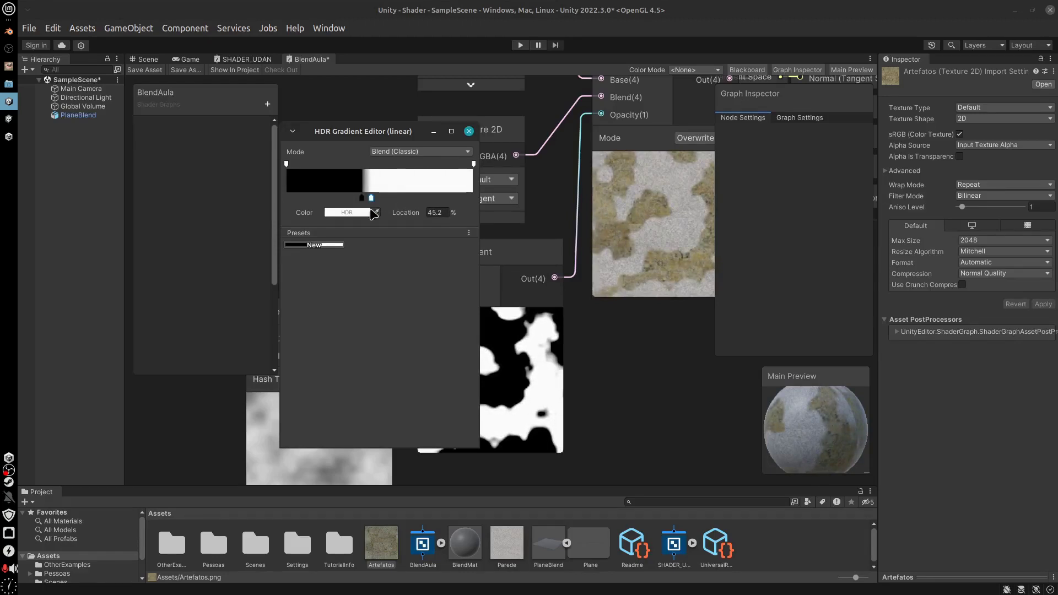
click(468, 131)
Line up the two Sample Texture 2D nodes in an evenly spaced column above the Sample Gradient node
middle_drag(590, 359, 540, 465)
drag(431, 118, 432, 158)
mouse_move(406, 284)
mouse_down()
mouse_move(416, 287)
mouse_move(405, 277)
mouse_up()
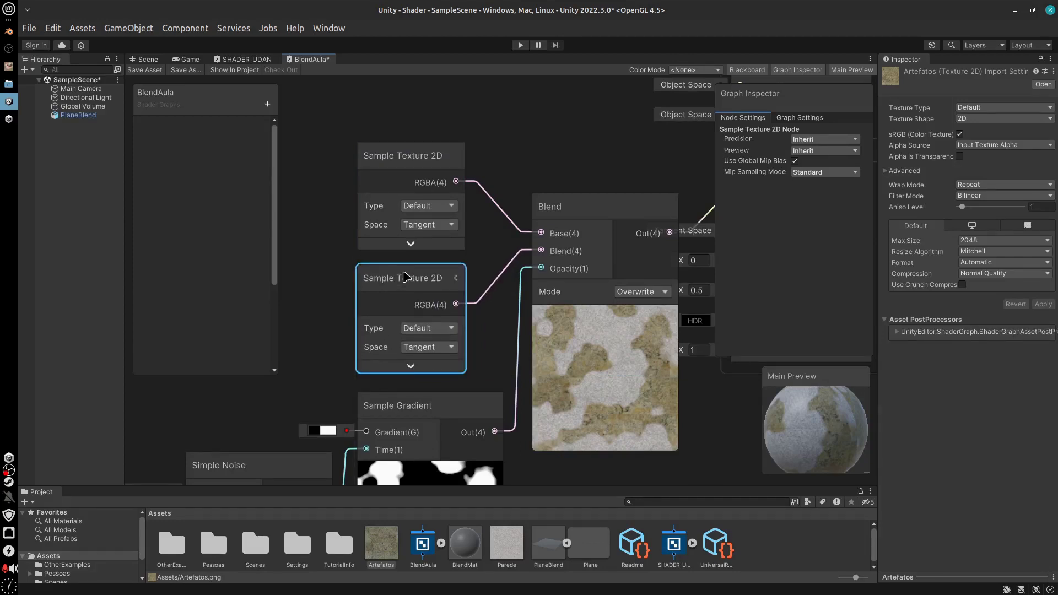
middle_drag(473, 380, 522, 203)
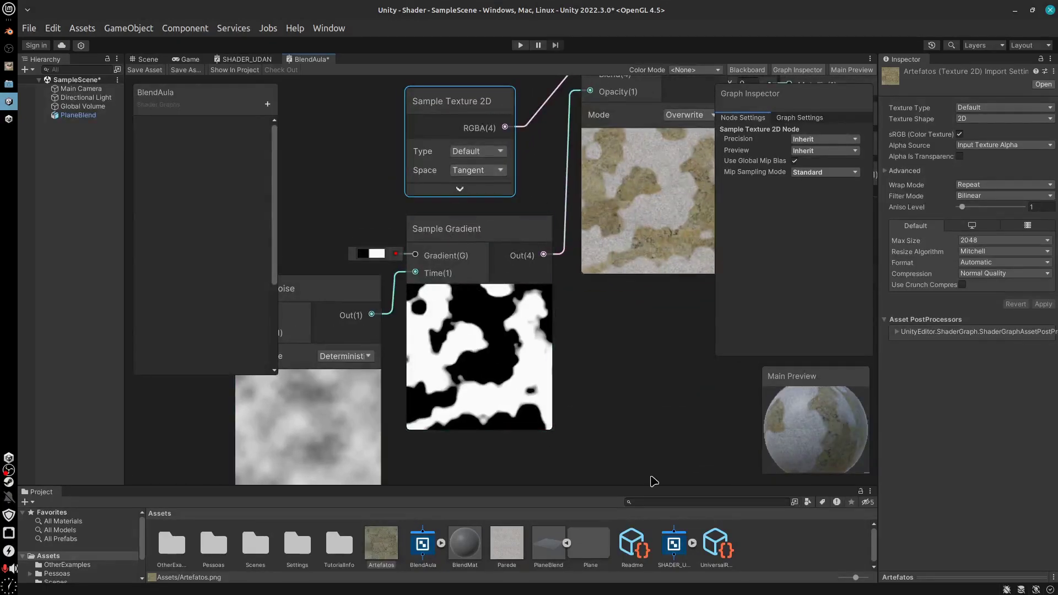
middle_drag(641, 399, 581, 548)
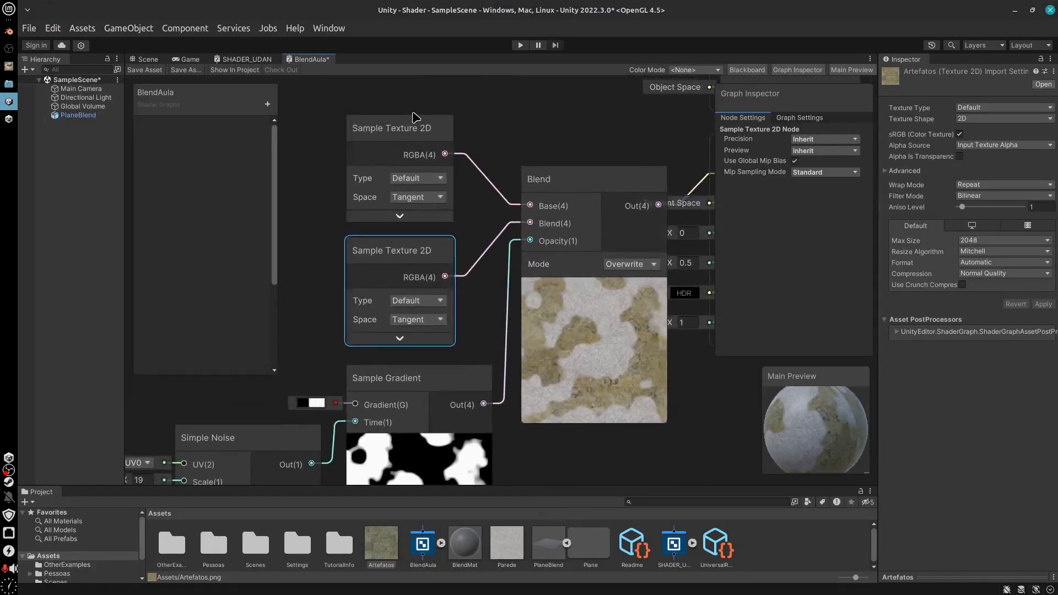
mouse_move(394, 146)
mouse_down()
mouse_move(374, 139)
mouse_move(396, 138)
mouse_move(392, 163)
mouse_up()
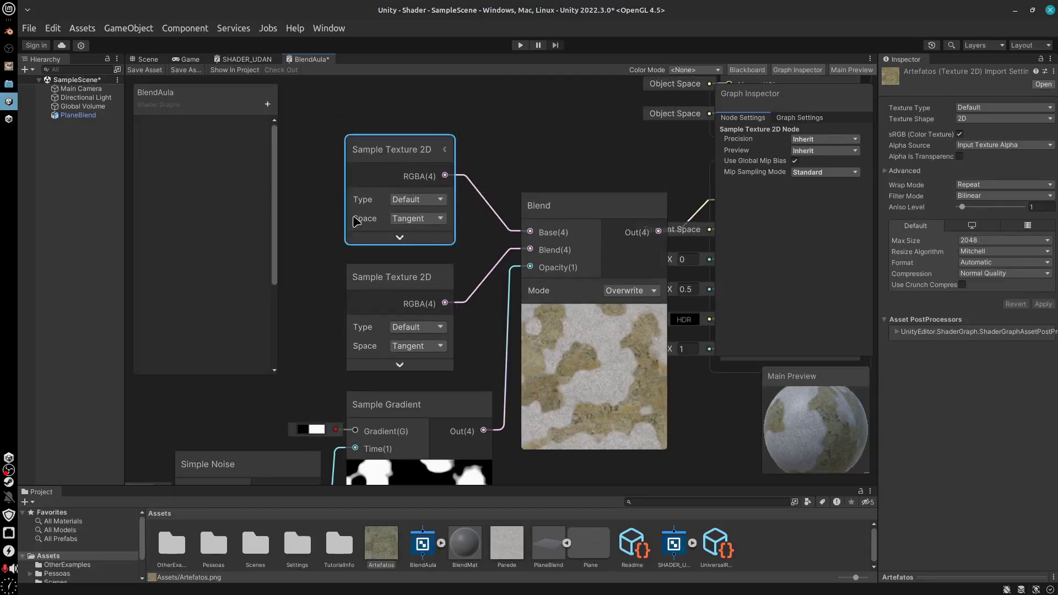
Save the BlendAula shader graph asset
middle_drag(691, 423, 633, 405)
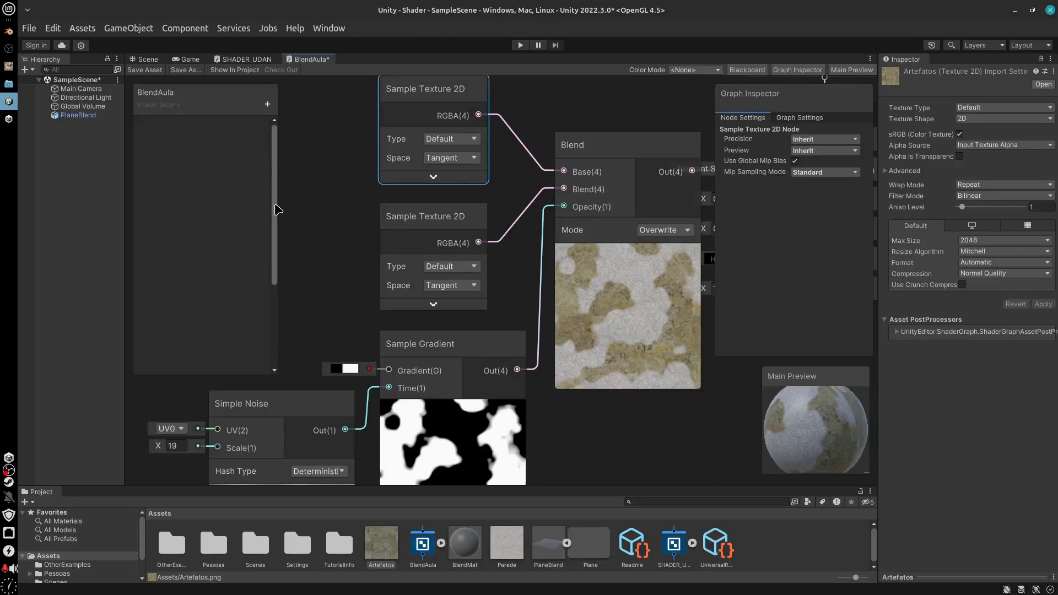
middle_drag(457, 234, 442, 241)
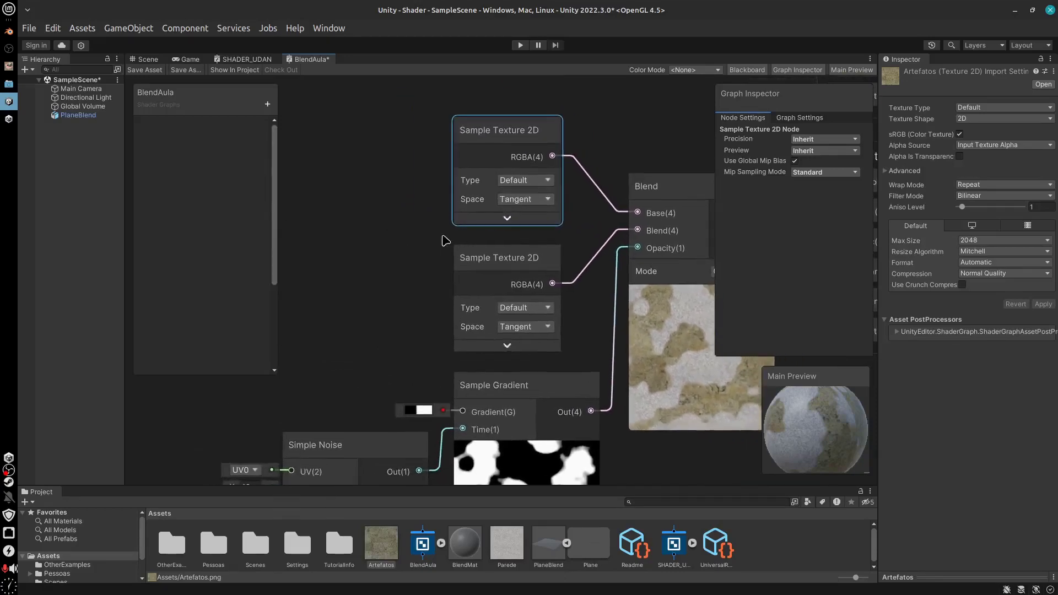
click(147, 71)
Move the Parede Sample Texture 2D node away from the Blend node and add a second Blend node in the gap
middle_drag(431, 199, 444, 212)
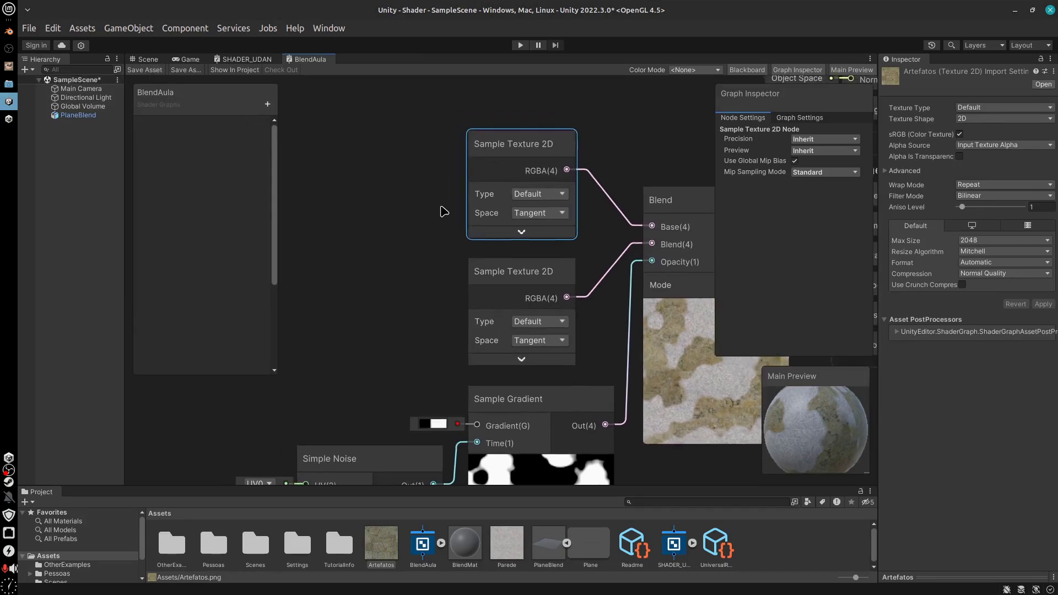
drag(529, 148, 386, 156)
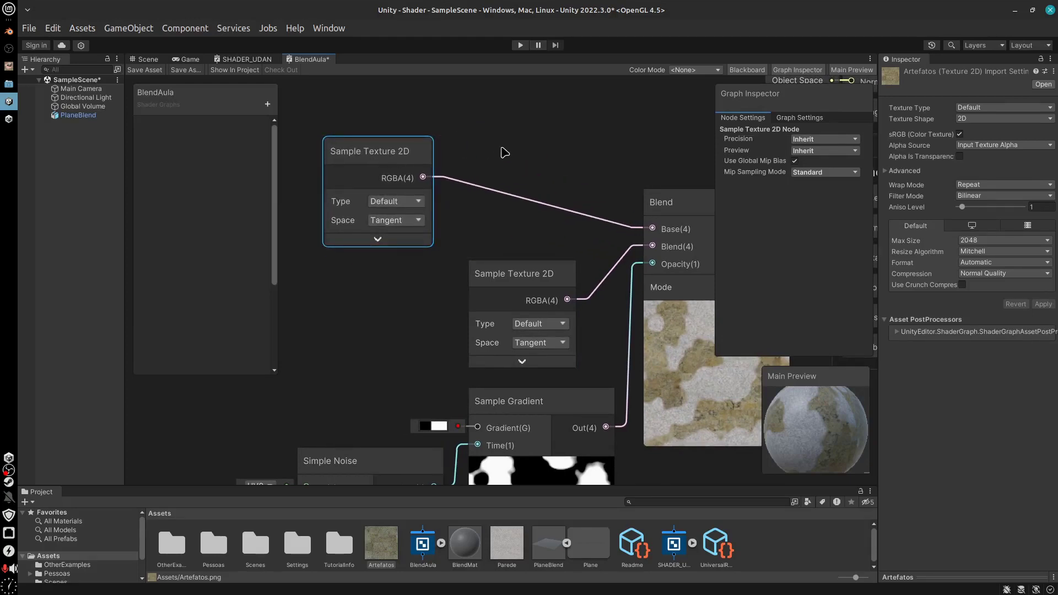
key(space)
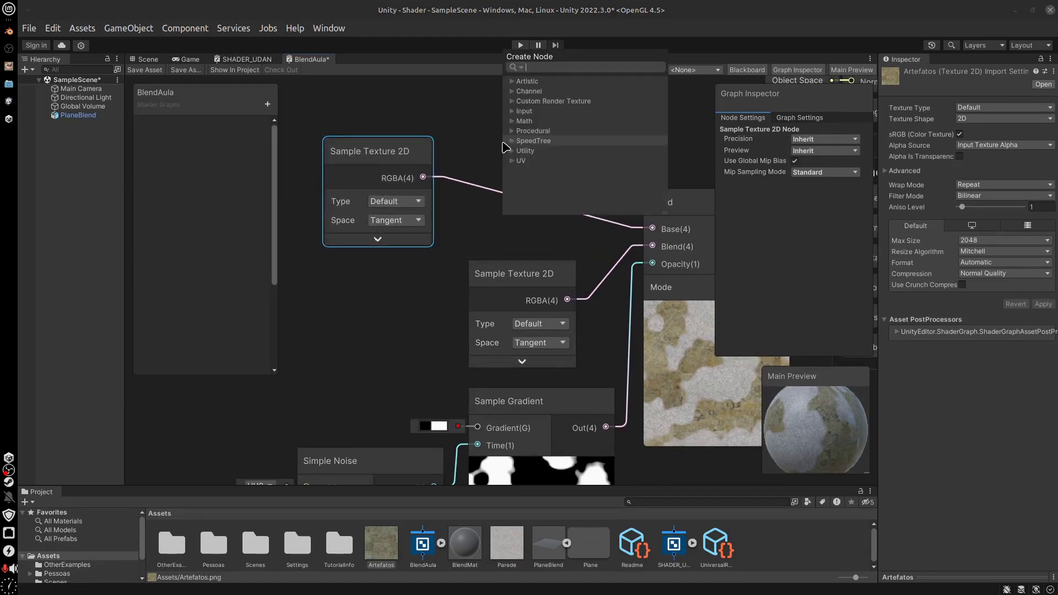
text(blen)
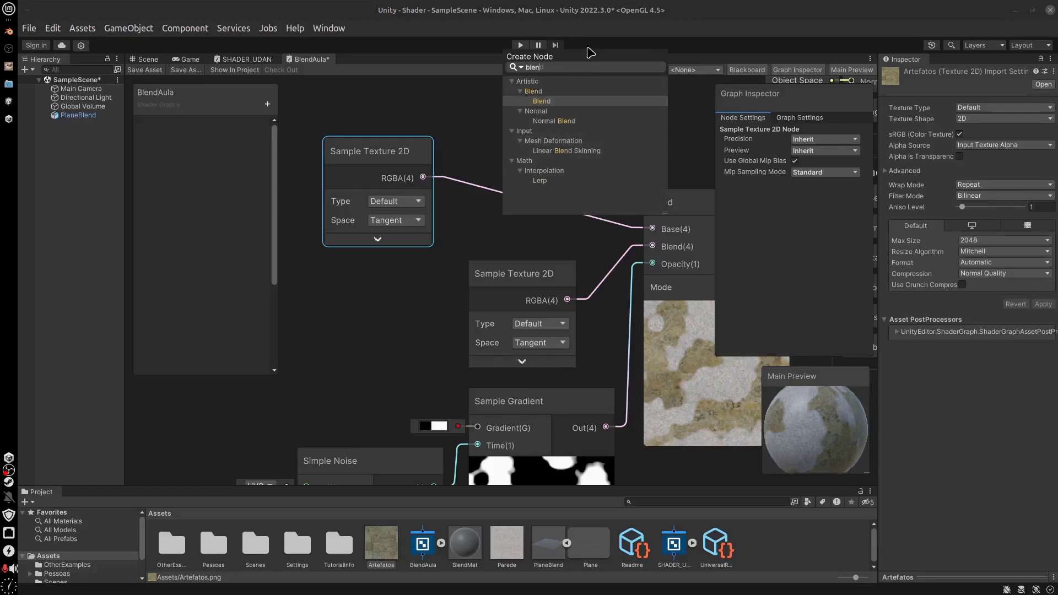
click(542, 102)
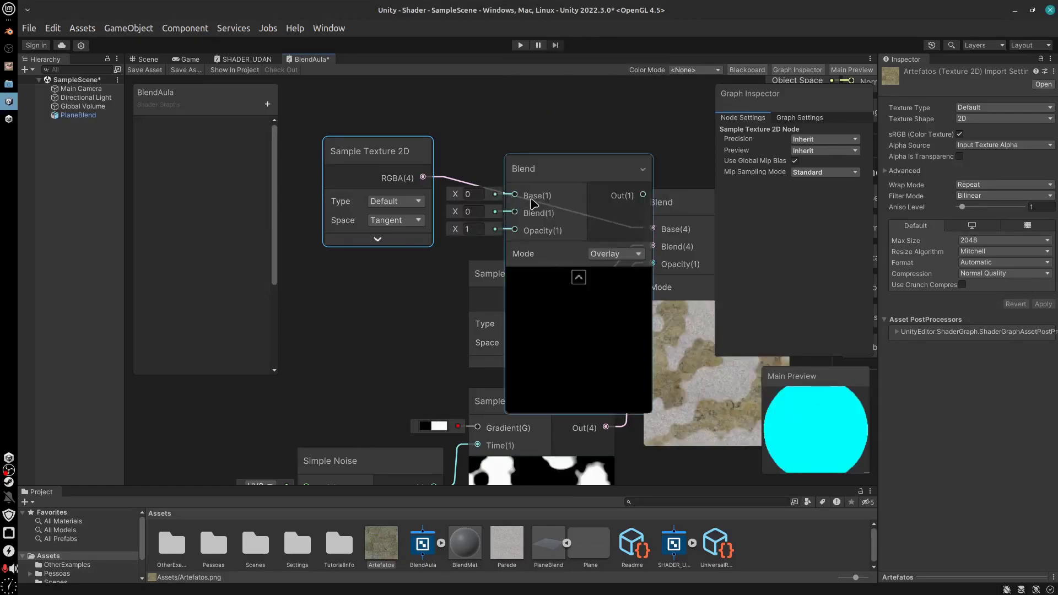
Wire the new Blend node between the Parede texture's RGBA output and the original Blend's Base input, and position it between them
drag(422, 179, 521, 199)
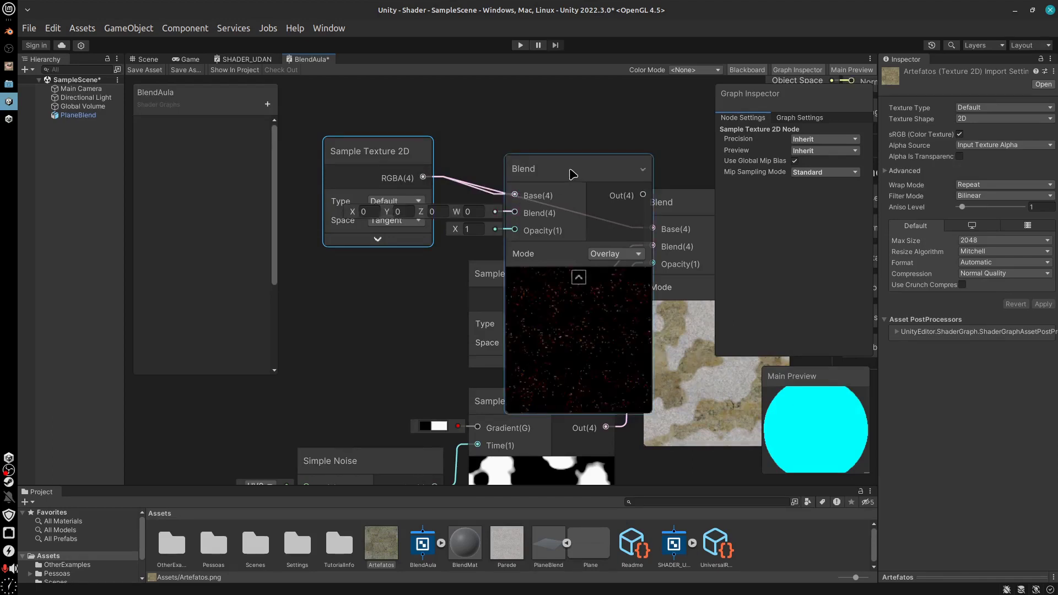
drag(570, 174, 512, 200)
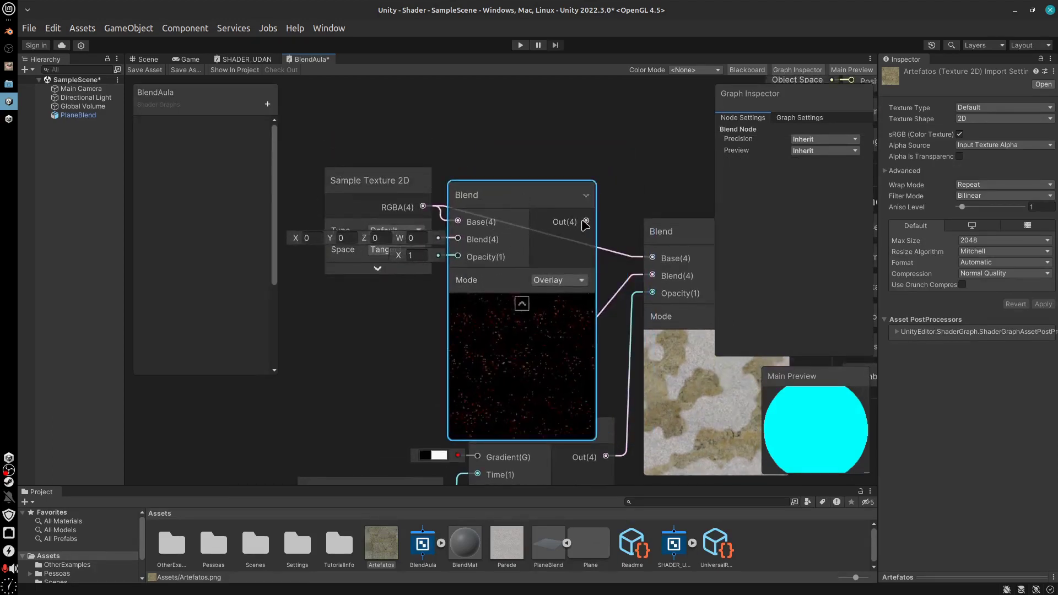
drag(585, 223, 651, 263)
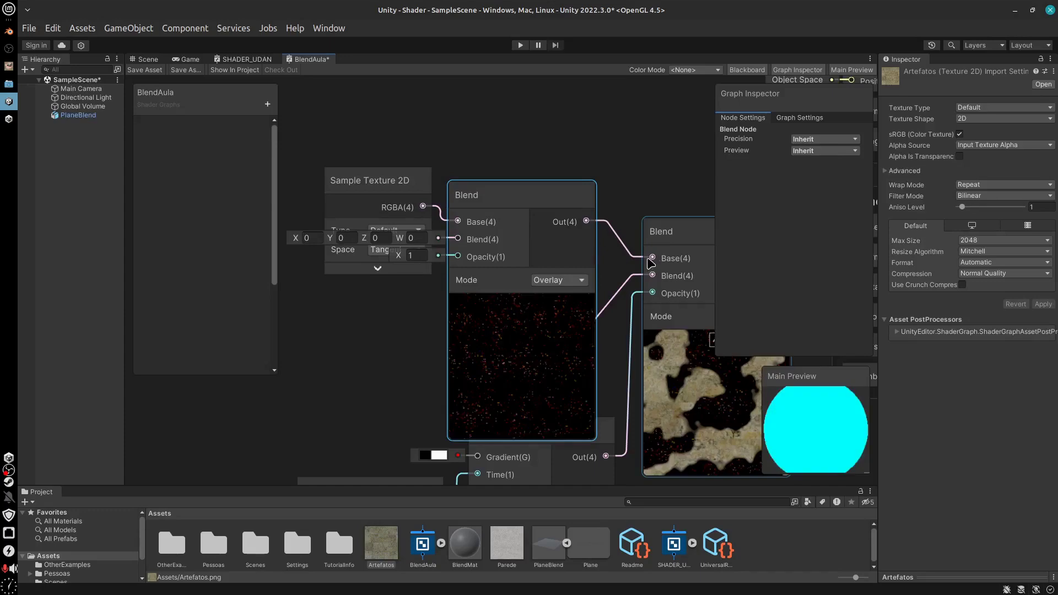
drag(499, 191, 518, 177)
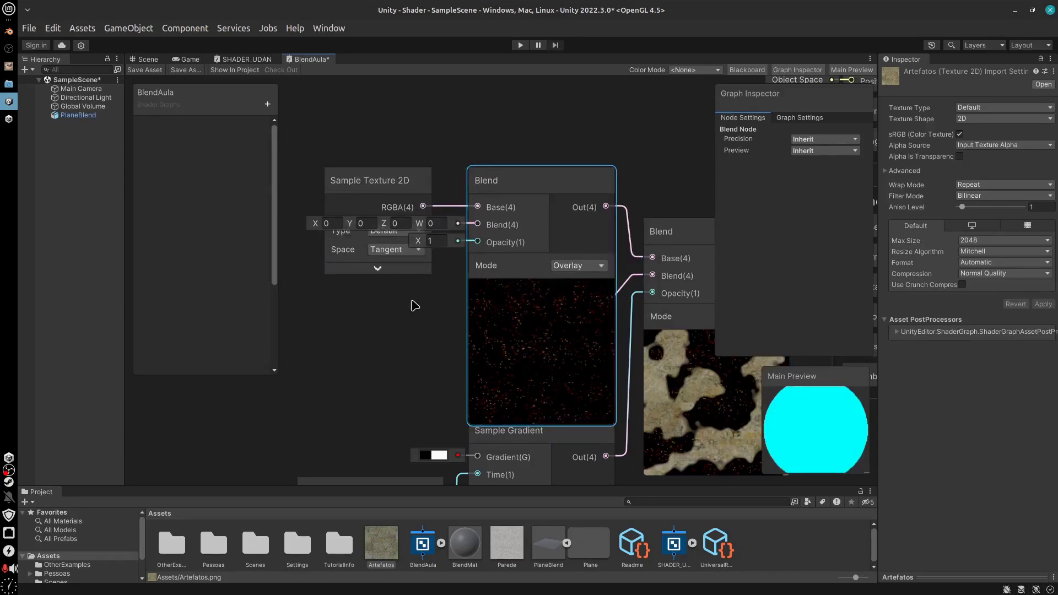
Add a Color node beneath the Parede Sample Texture 2D node
key(space)
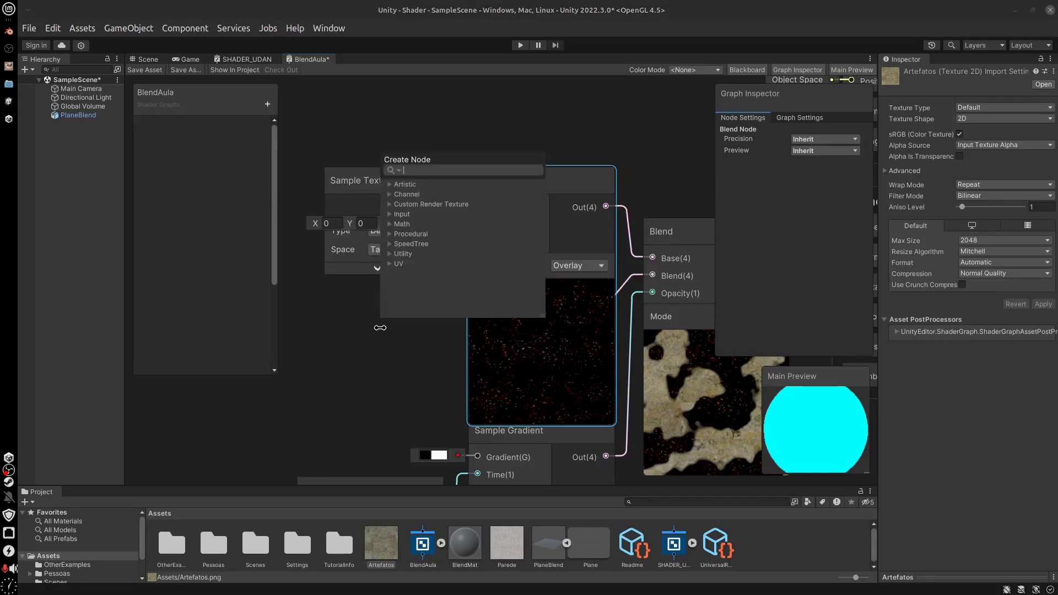
text(colo)
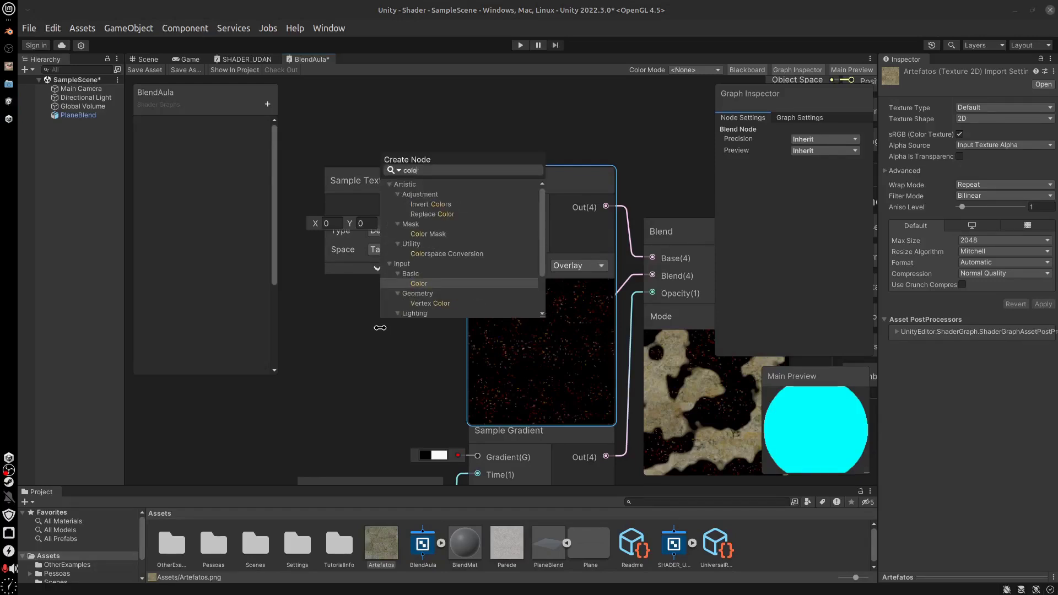
click(425, 289)
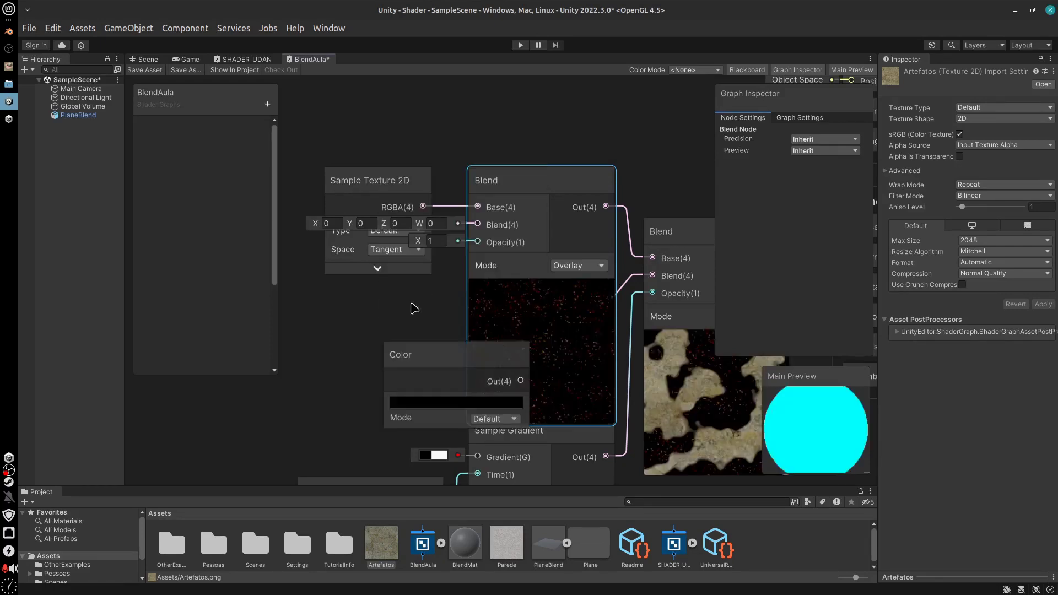
Place the Color node beneath the Parede Sample Texture 2D node and set its colour to pink, about D085A3
drag(416, 354, 321, 307)
click(367, 361)
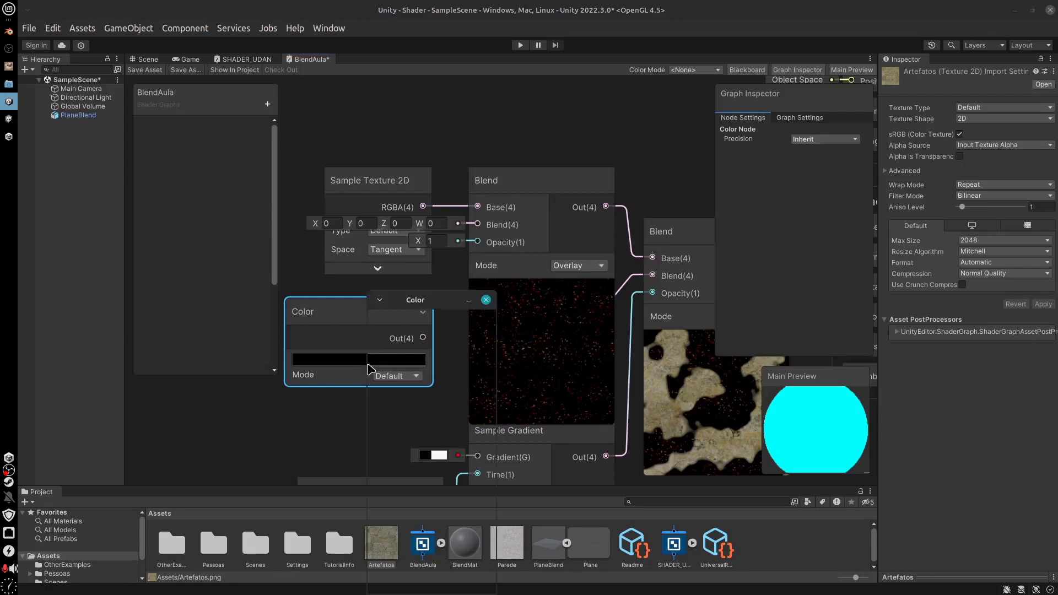
mouse_move(418, 377)
mouse_down()
mouse_move(422, 395)
mouse_move(416, 386)
mouse_up()
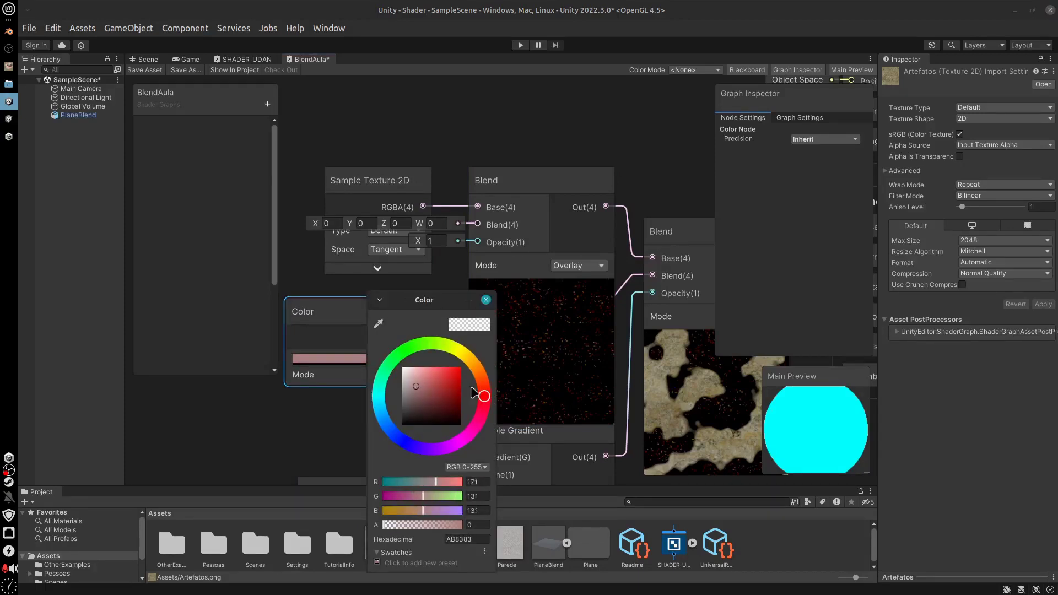
mouse_move(483, 393)
mouse_down()
mouse_move(480, 372)
mouse_move(483, 389)
mouse_up()
click(418, 392)
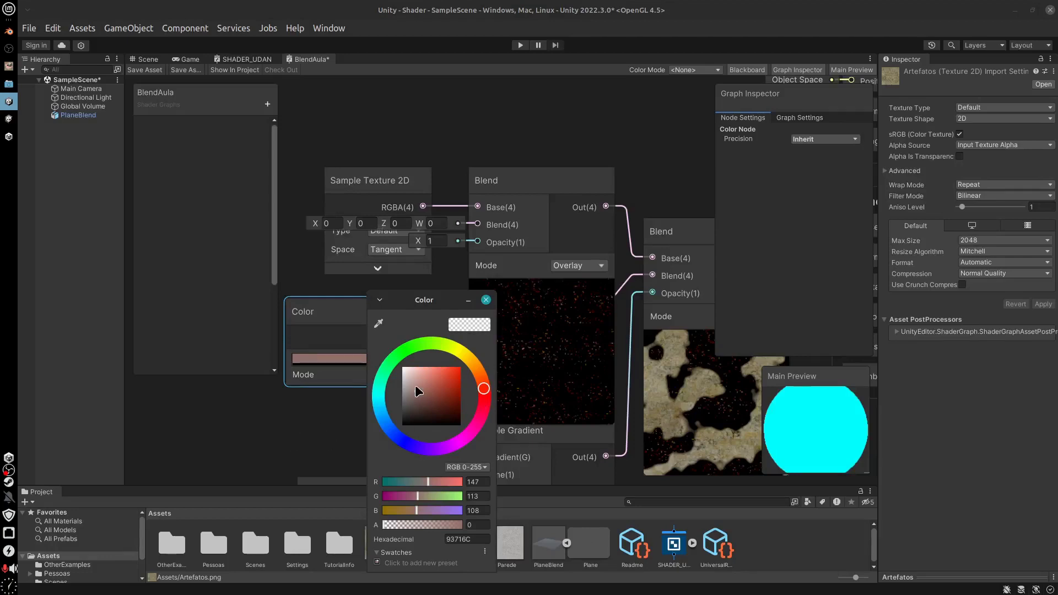
mouse_move(419, 391)
mouse_down()
mouse_move(428, 369)
mouse_move(423, 377)
mouse_up()
drag(484, 389, 477, 422)
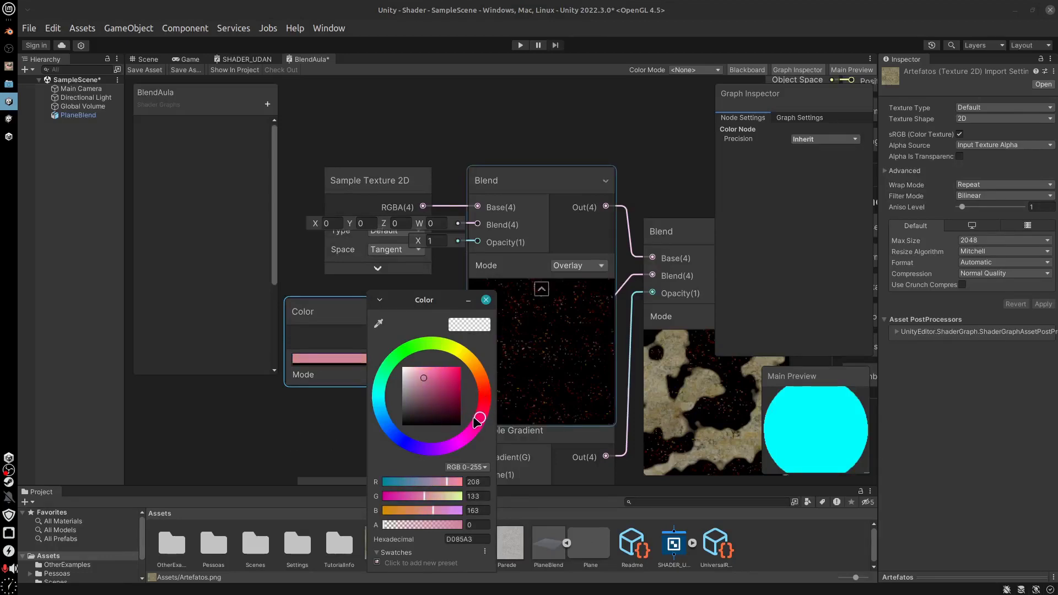
click(353, 441)
Wire the Color node's output into the Blend input of the second Blend node and tidy the Color and Parede texture nodes beside it
drag(423, 338, 488, 226)
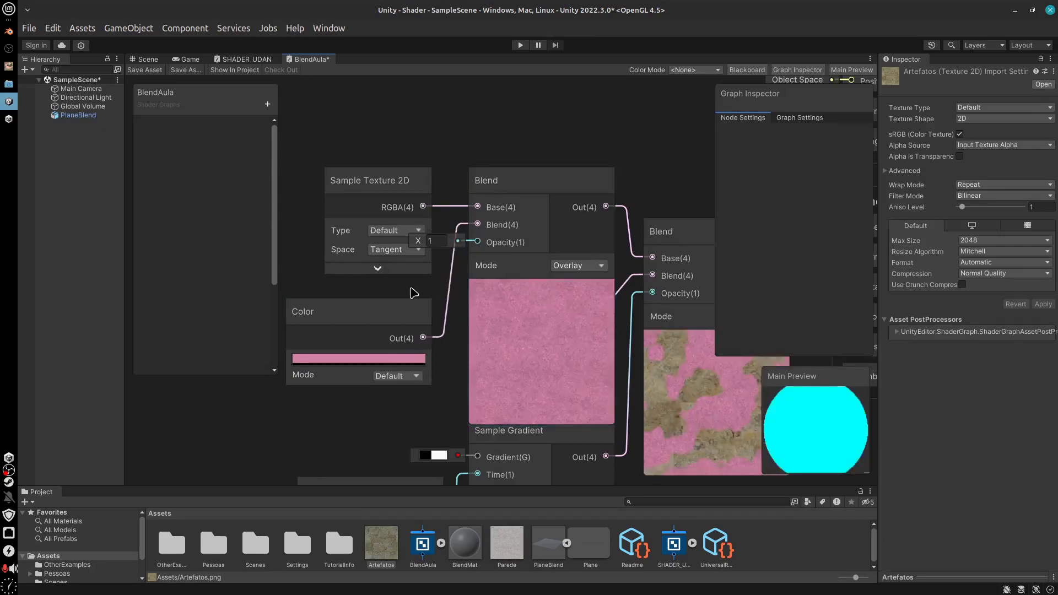
drag(317, 314, 329, 296)
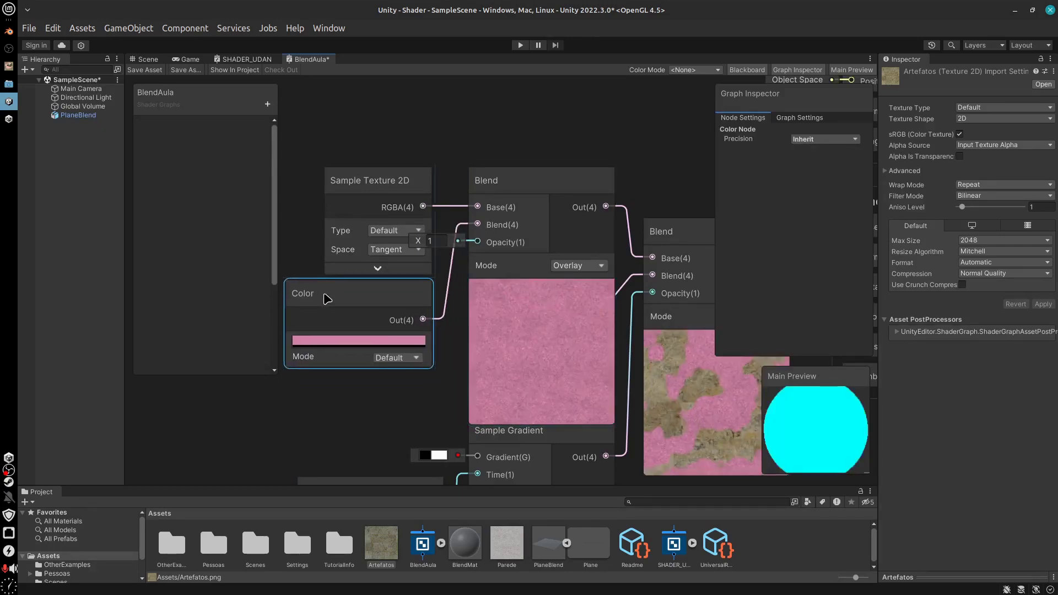
shift+click(392, 215)
drag(393, 190, 395, 184)
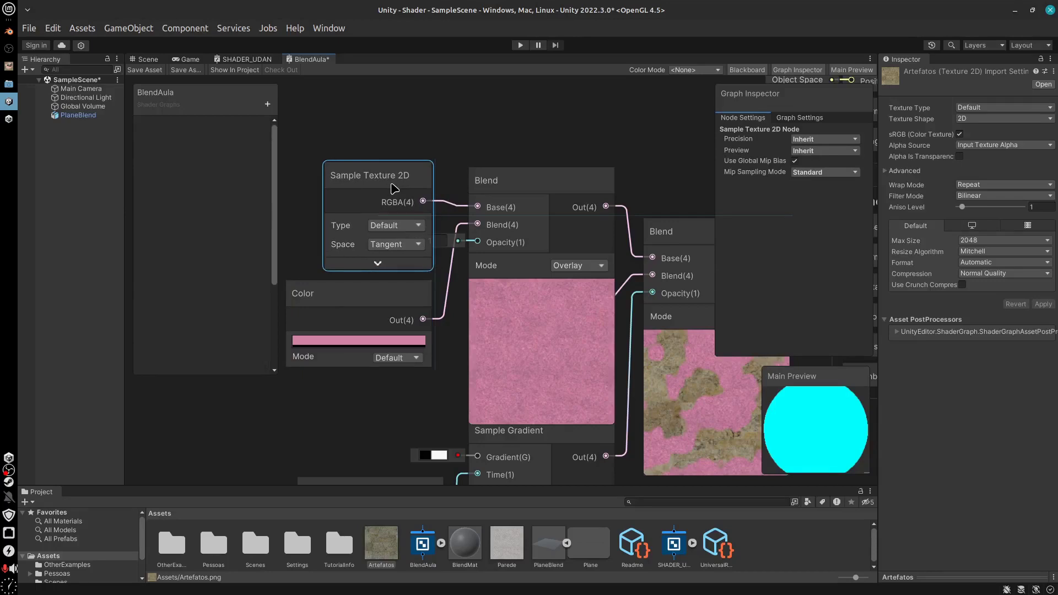
click(366, 301)
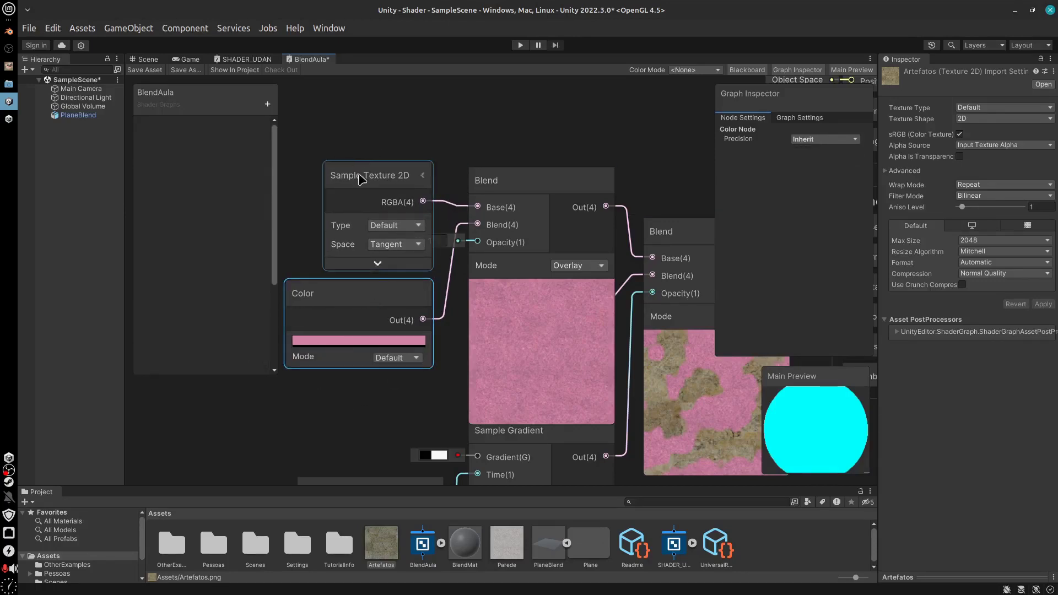
drag(362, 178, 324, 177)
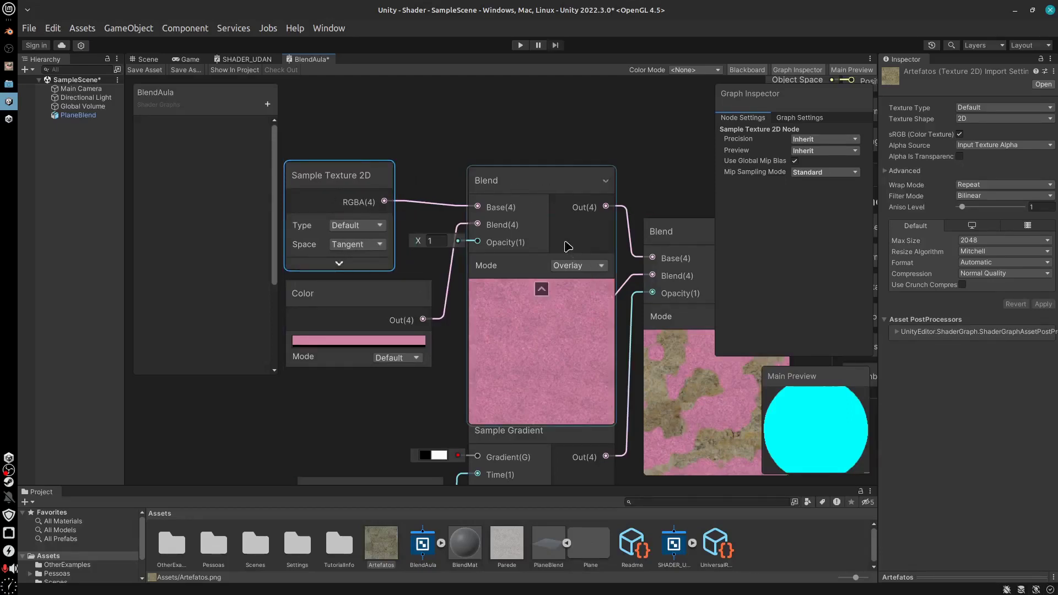
Collapse the Overlay Blend node's preview and unused ports, and realign it with the Parede texture node
click(541, 291)
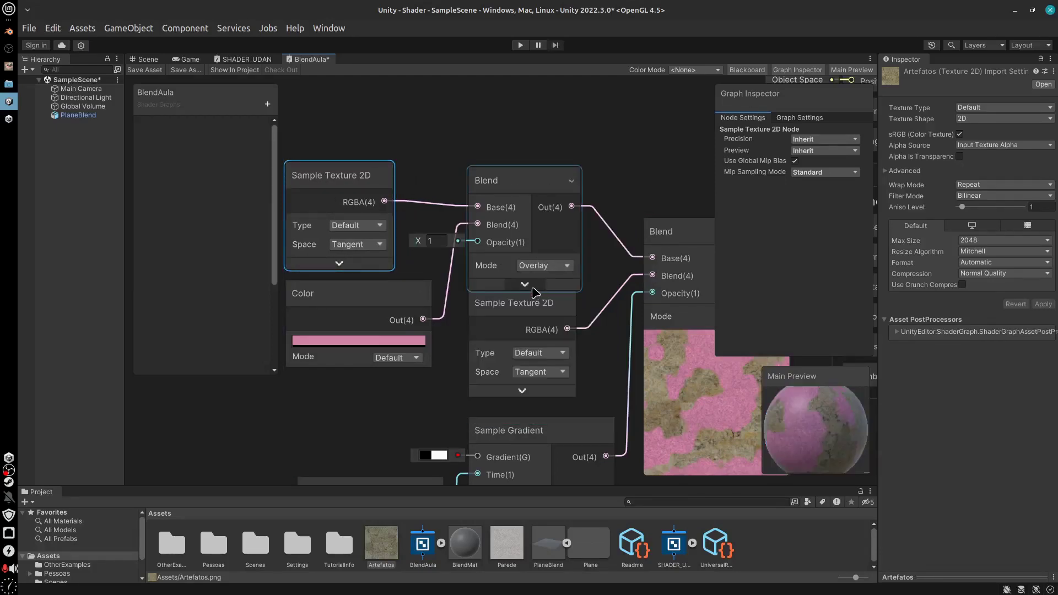
click(571, 183)
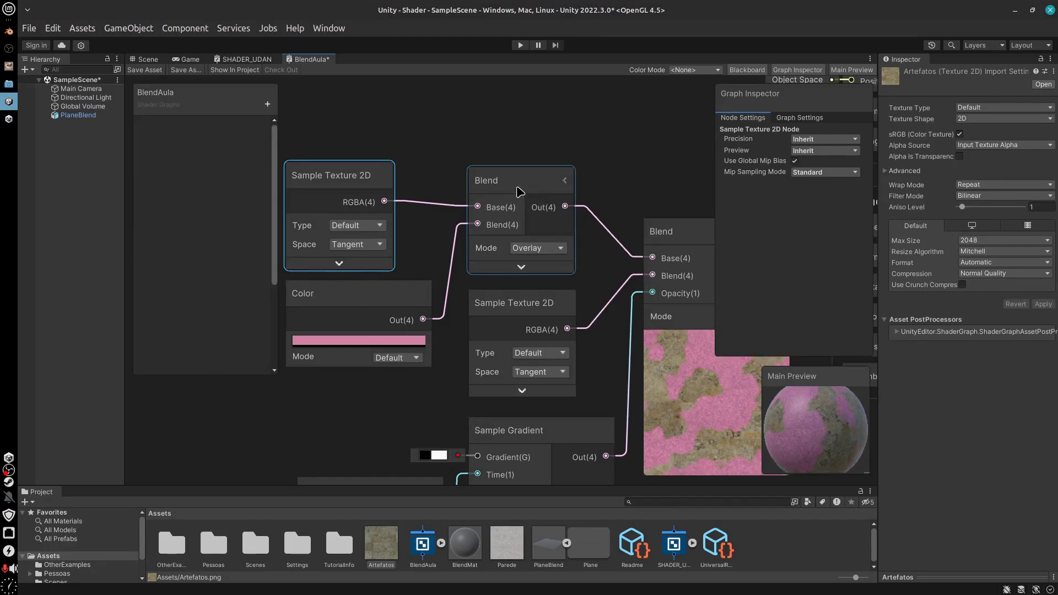
drag(519, 192, 513, 193)
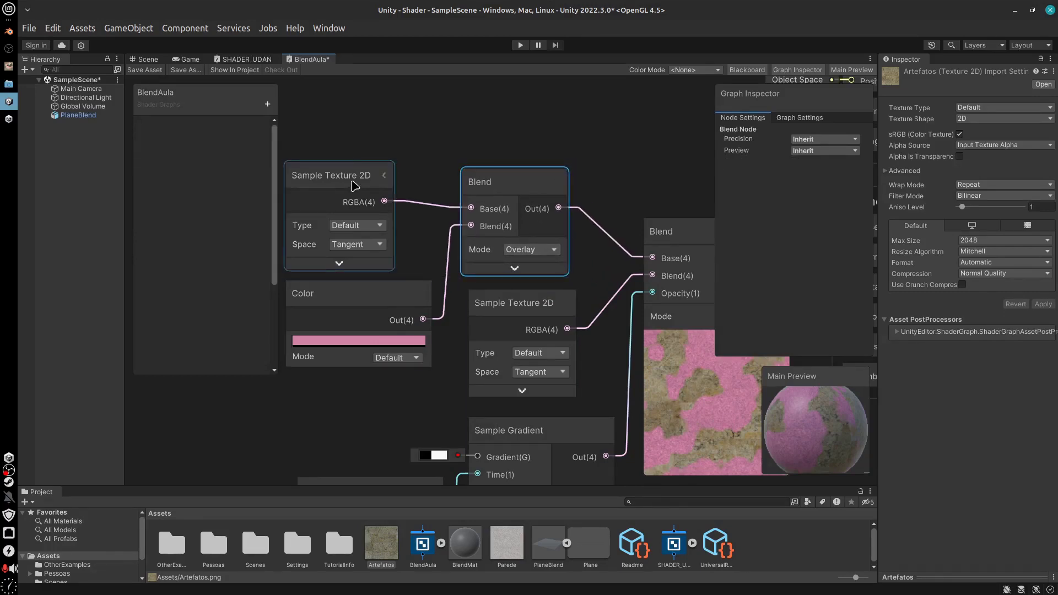
drag(353, 182, 381, 172)
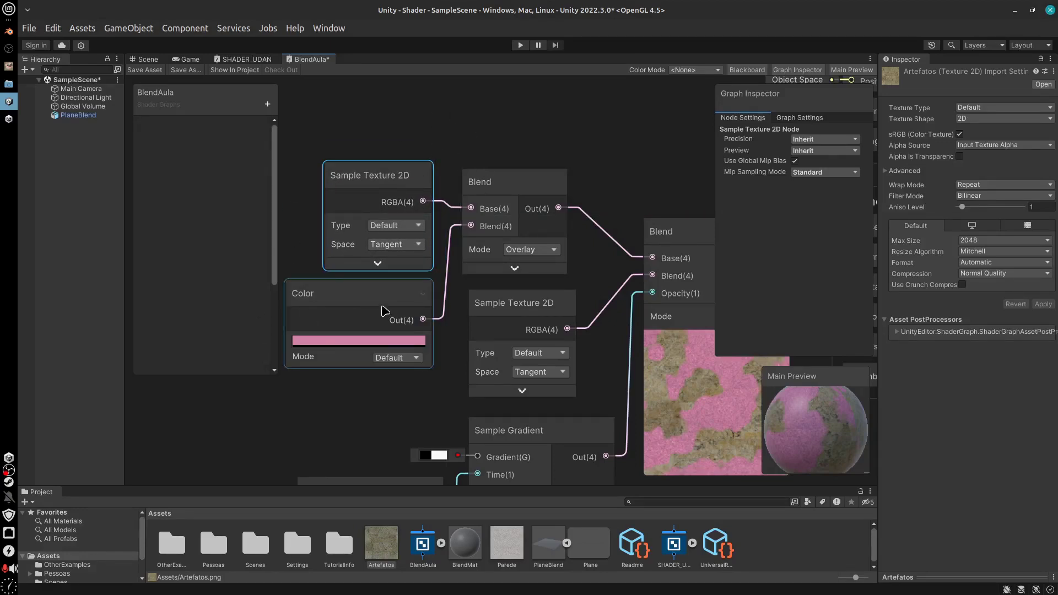
Examine the noise, gradient mask and final Blend previews across the graph
middle_drag(446, 365, 419, 309)
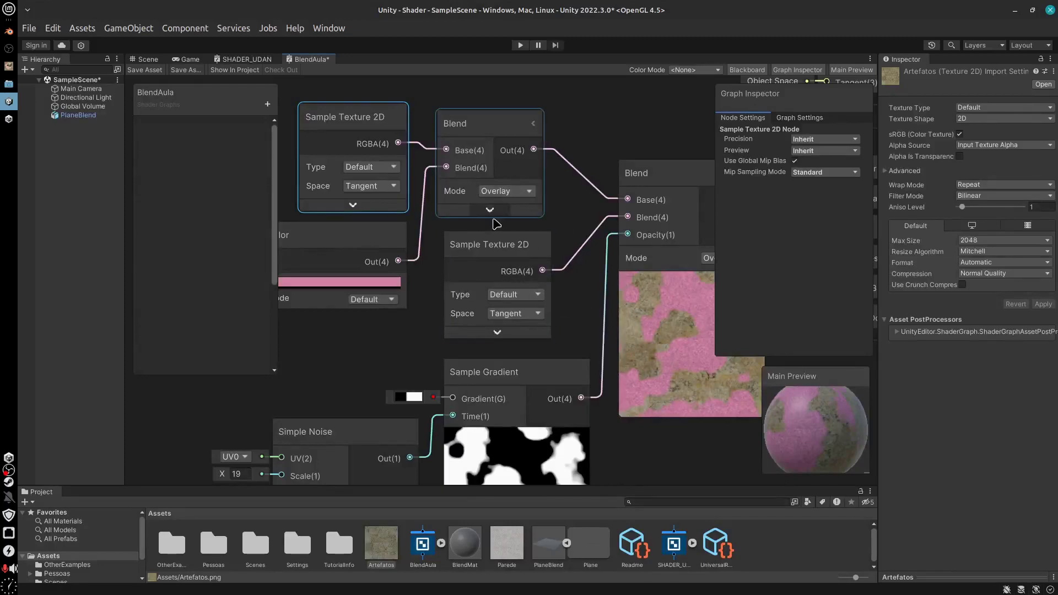
middle_drag(570, 325, 560, 180)
mouse_move(598, 385)
middle_down()
mouse_move(548, 527)
mouse_move(516, 495)
mouse_move(575, 438)
mouse_move(593, 442)
mouse_move(583, 435)
mouse_move(612, 396)
middle_up()
scroll(586, 440, down, 3)
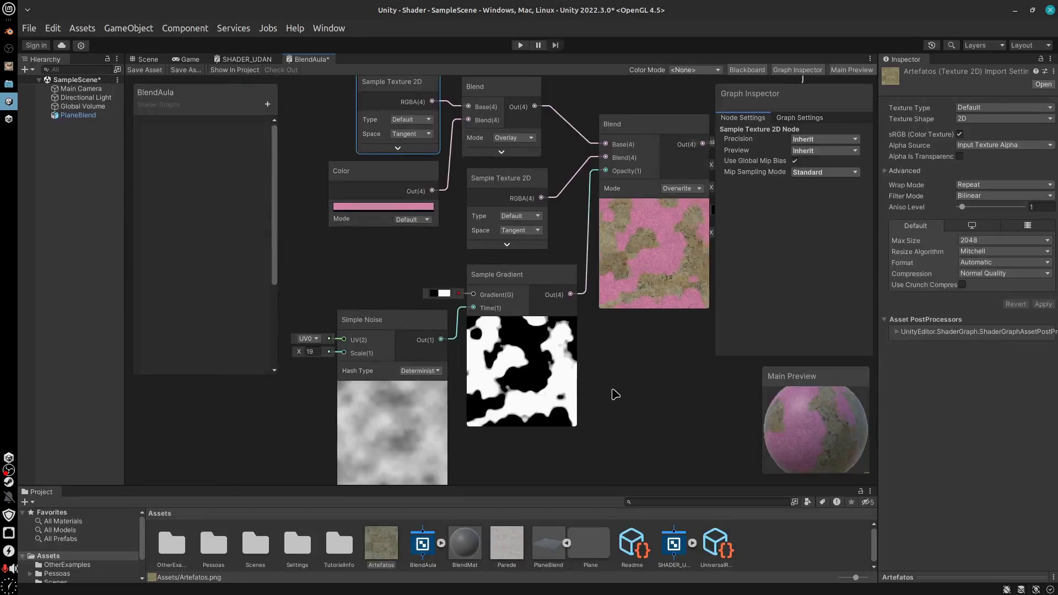
scroll(624, 396, up, 2)
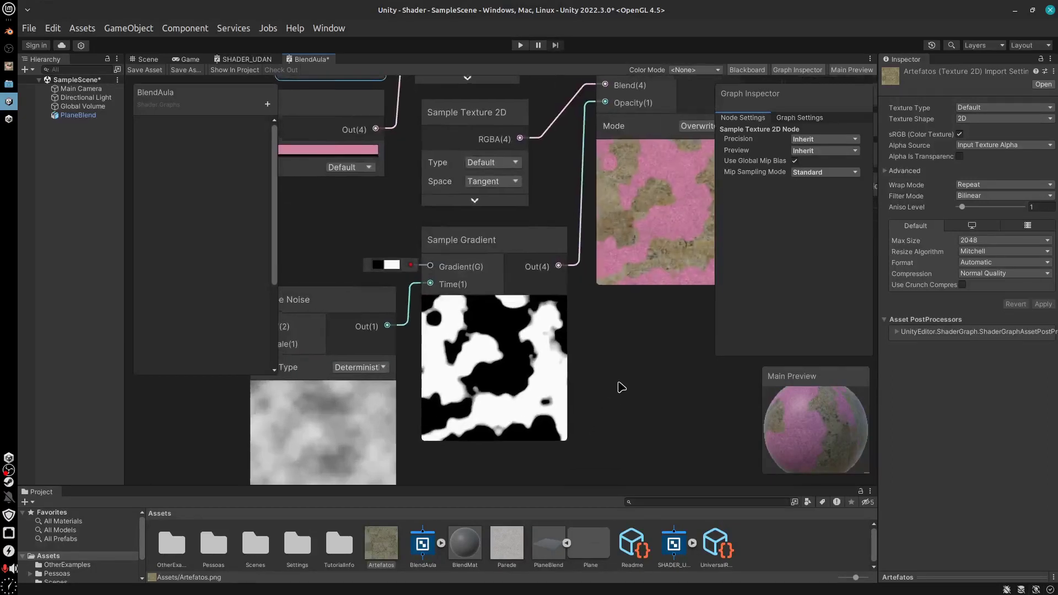
mouse_move(619, 385)
middle_down()
mouse_move(673, 402)
mouse_move(719, 440)
mouse_move(711, 396)
mouse_move(600, 432)
mouse_move(447, 534)
mouse_move(610, 362)
mouse_move(622, 387)
middle_up()
scroll(524, 466, down, 3)
scroll(526, 466, up, 3)
scroll(527, 465, up, 1)
middle_drag(317, 266, 399, 448)
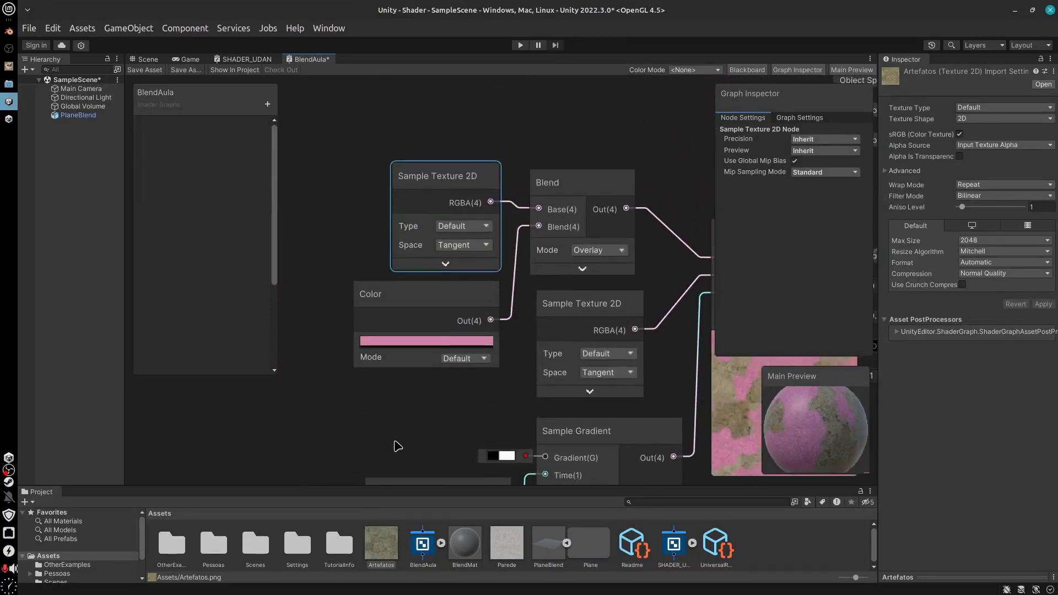
Move the Parede Sample Texture 2D and Color nodes higher, stacking them closely beside the Overlay Blend node
mouse_move(451, 180)
mouse_down()
mouse_move(431, 138)
mouse_move(450, 136)
mouse_move(440, 127)
mouse_move(425, 183)
mouse_move(457, 174)
mouse_up()
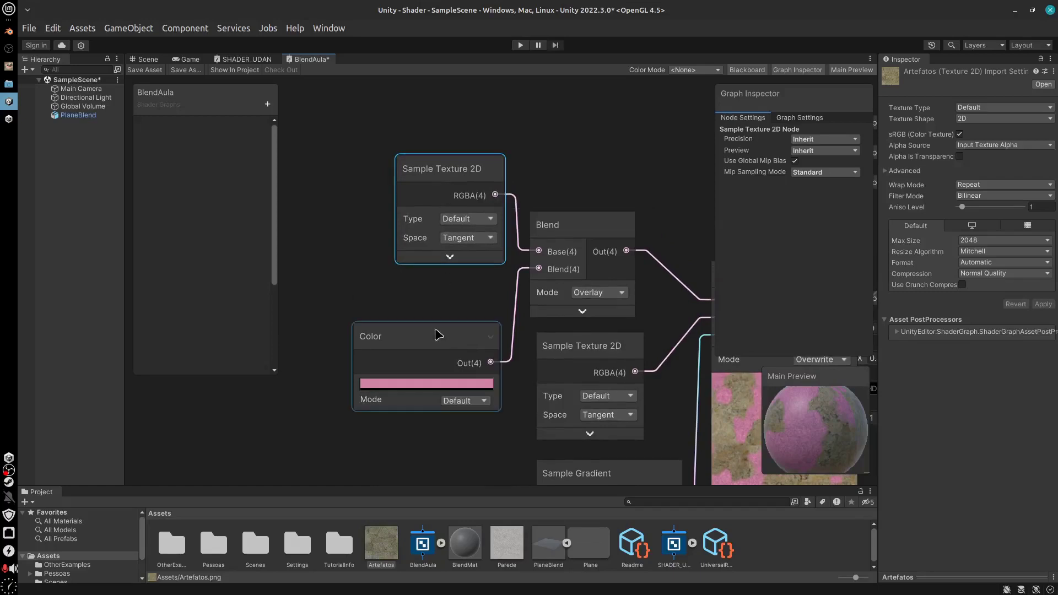
drag(438, 346, 441, 297)
drag(472, 172, 465, 148)
drag(447, 296, 442, 263)
click(448, 161)
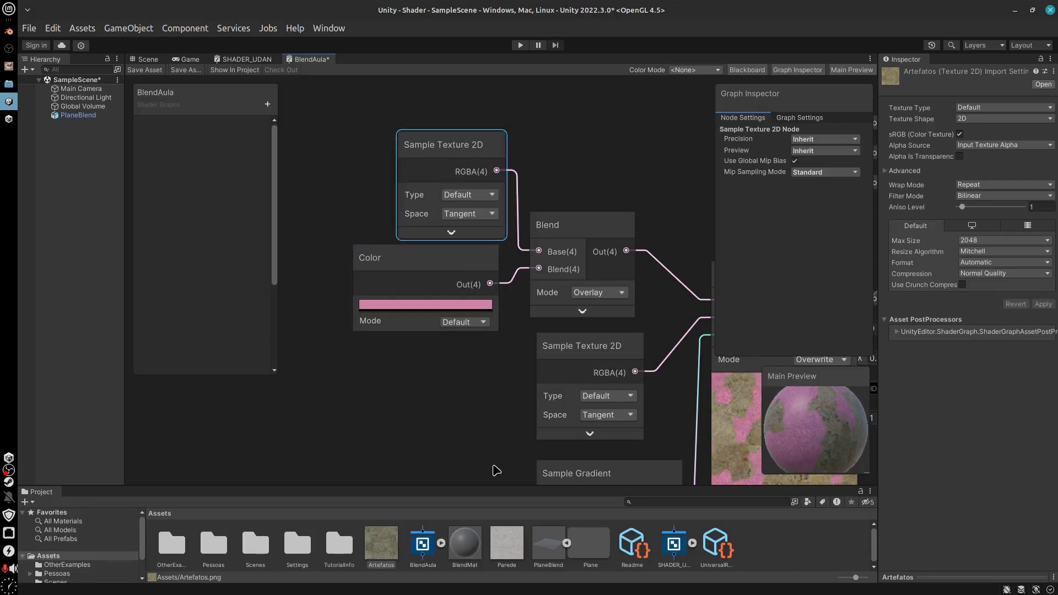
Collapse the Sample Gradient node's preview and move the node lower, in line with the Simple Noise output
middle_drag(496, 468, 486, 315)
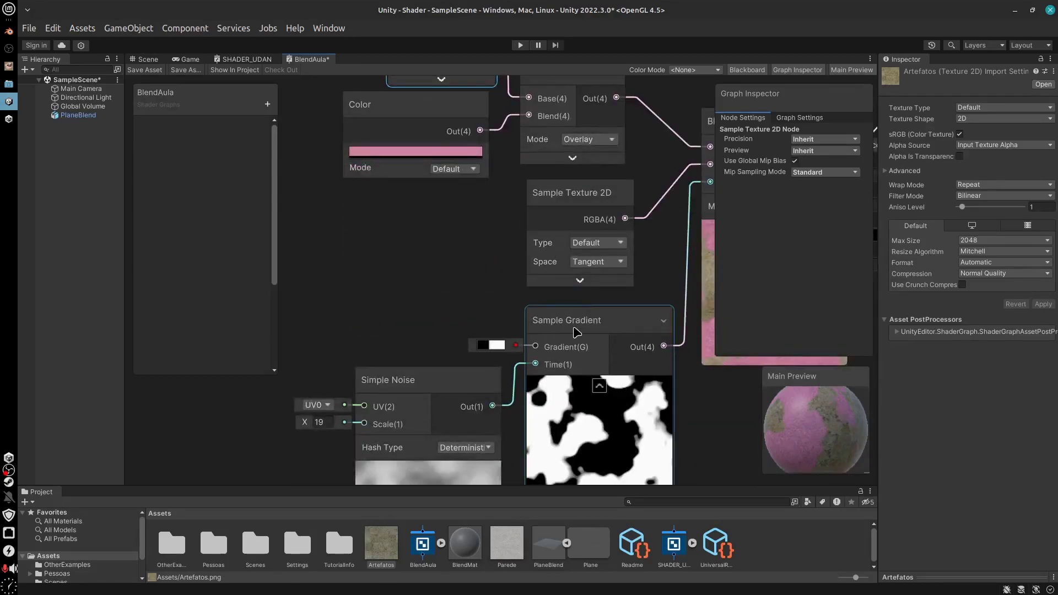
click(600, 386)
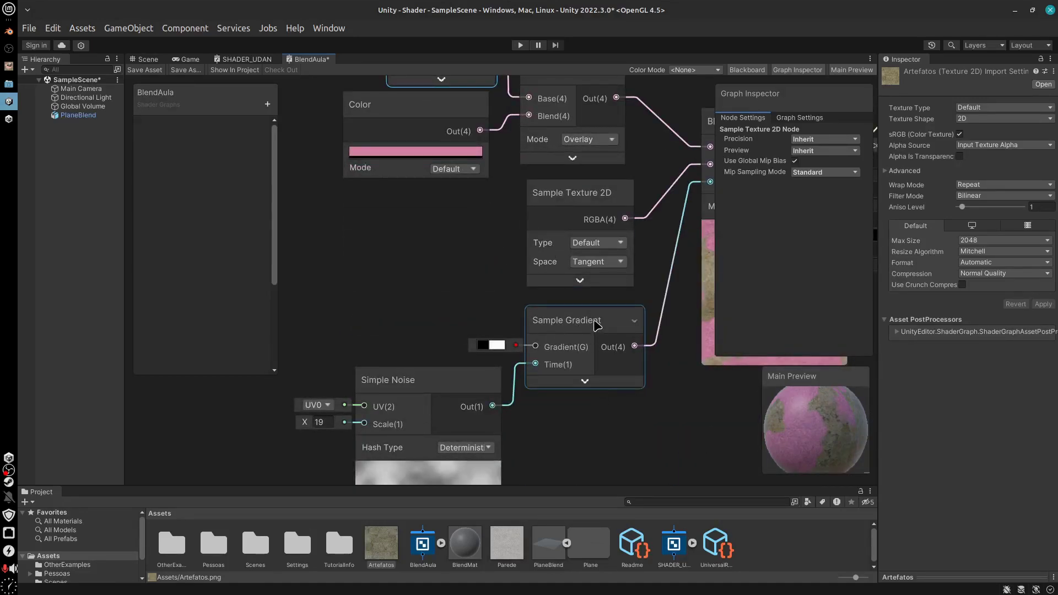
drag(597, 325, 627, 368)
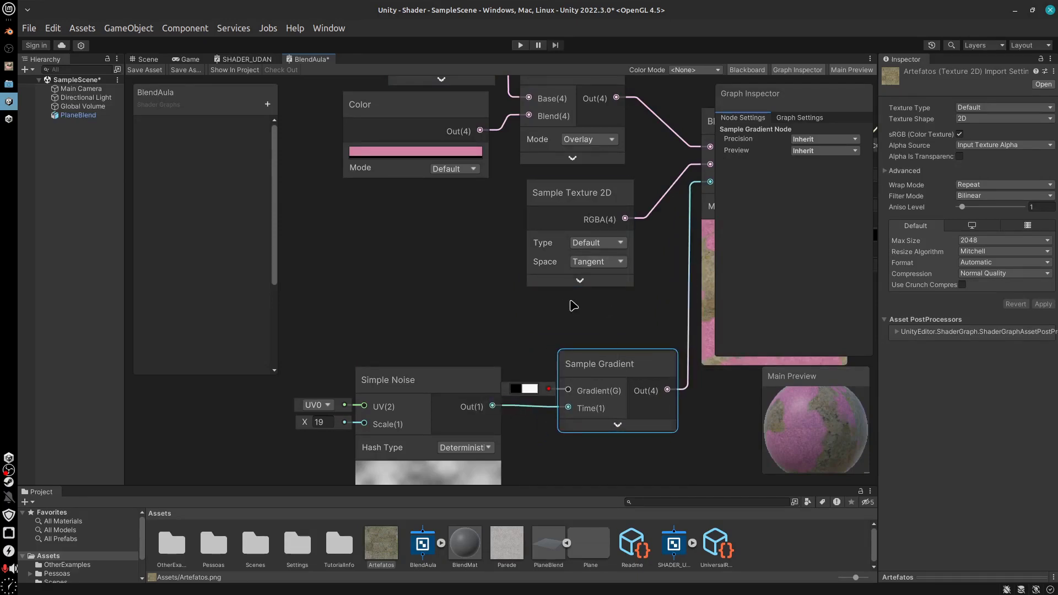
Expand the Artefatos Sample Texture 2D node to show all its input and output ports, leaving its preview collapsed
click(579, 280)
click(599, 285)
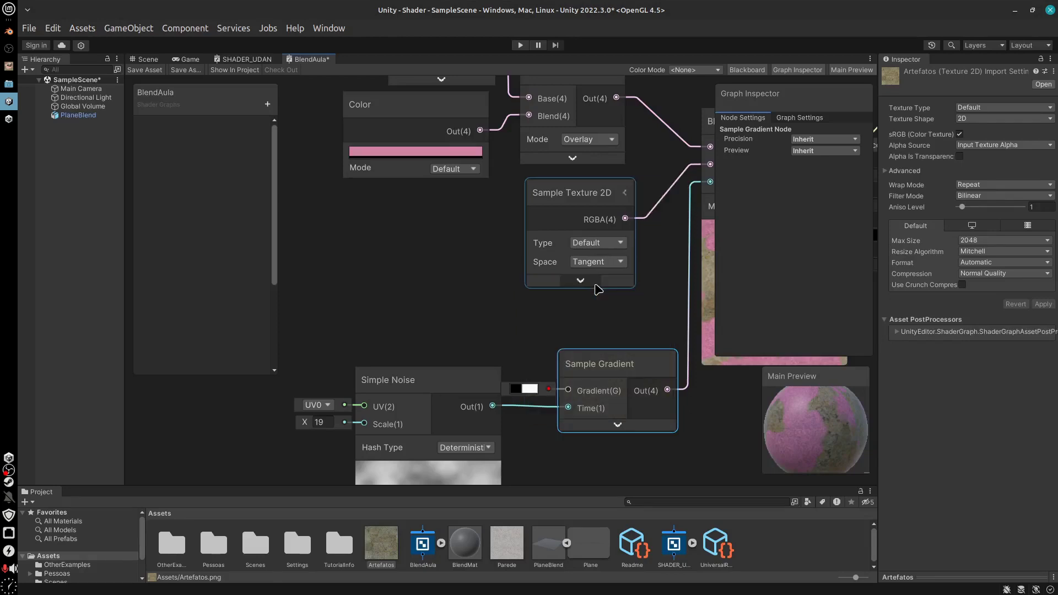
click(599, 285)
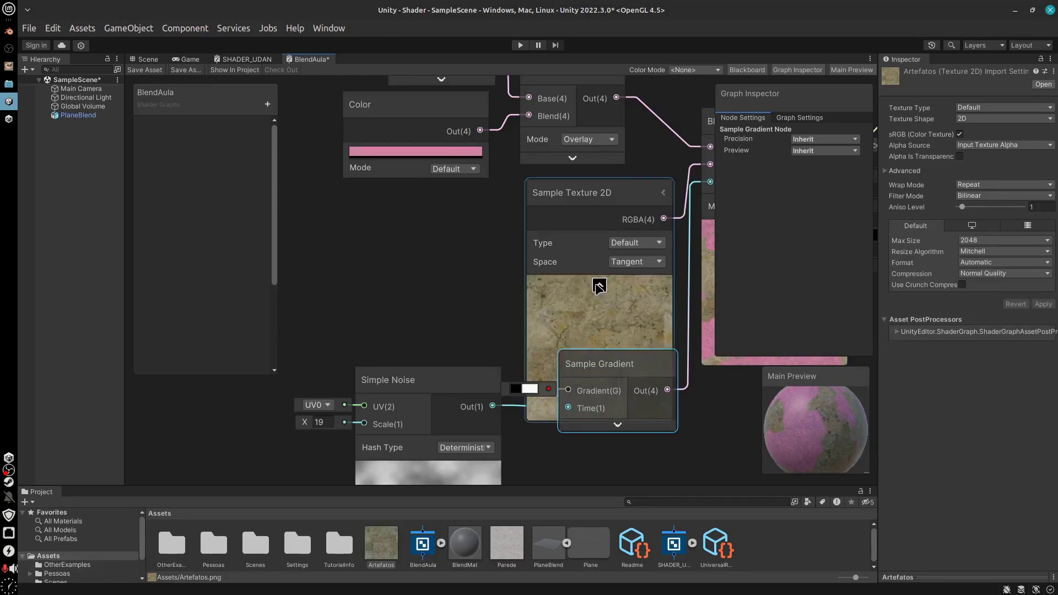
click(600, 286)
click(627, 193)
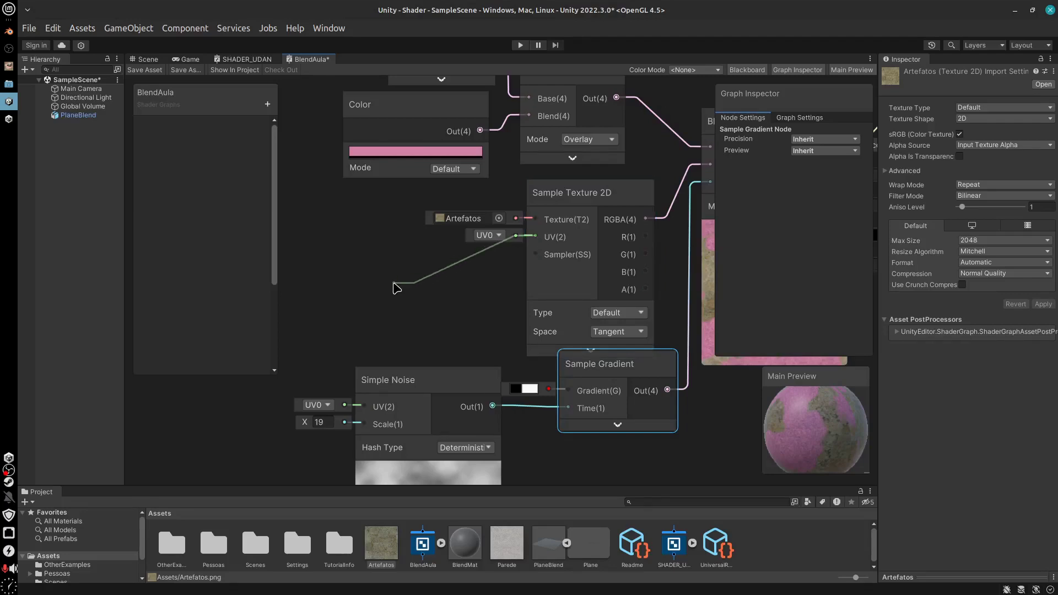
Add a Tiling And Offset node wired into the Artefatos texture's UV input, position it nearby and collapse its preview
key(space)
text(til)
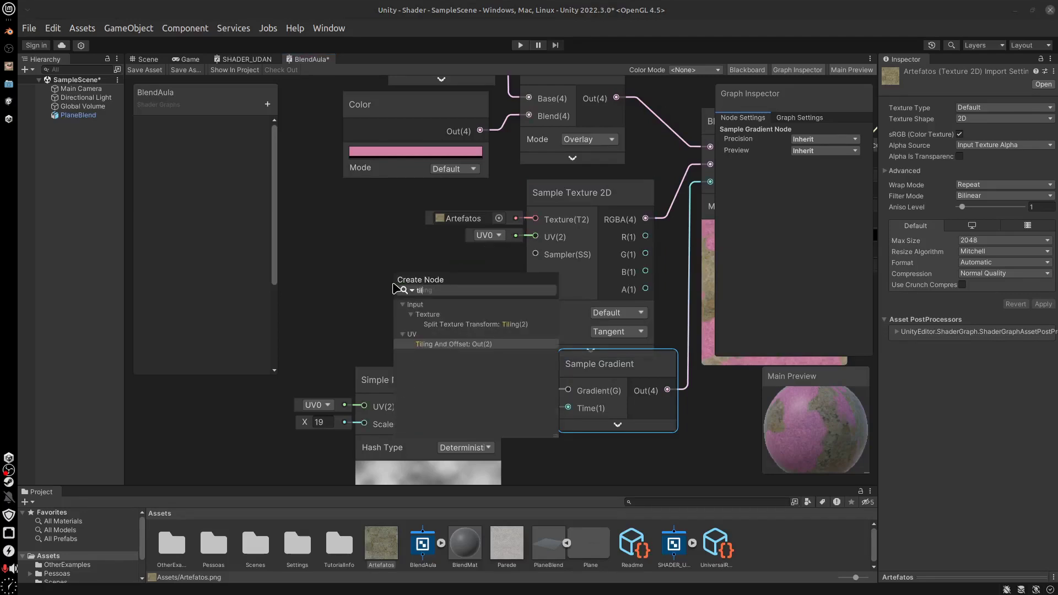
click(441, 344)
drag(394, 293, 535, 236)
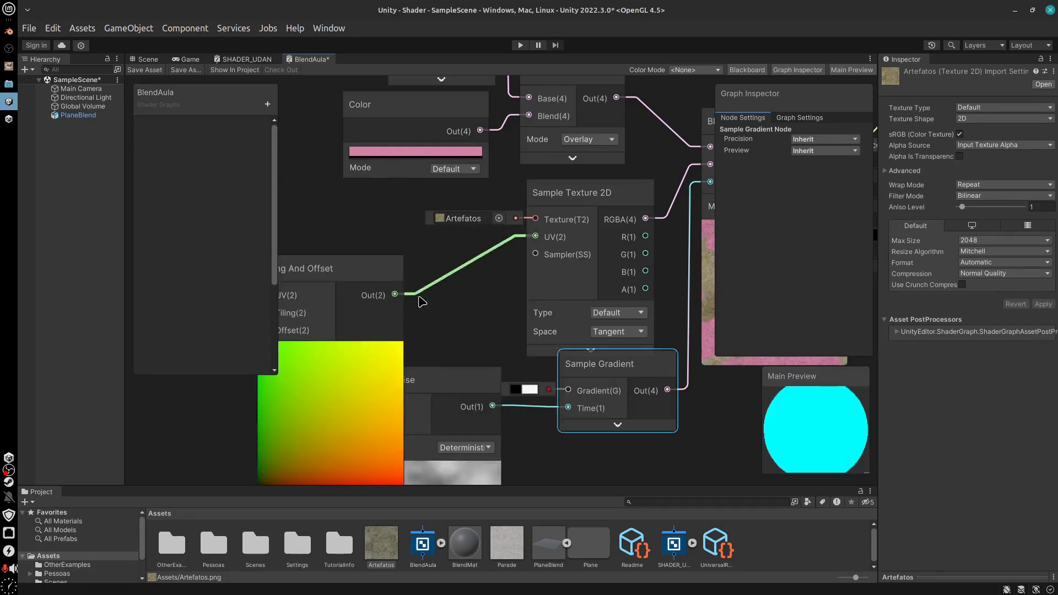
middle_drag(463, 333, 575, 282)
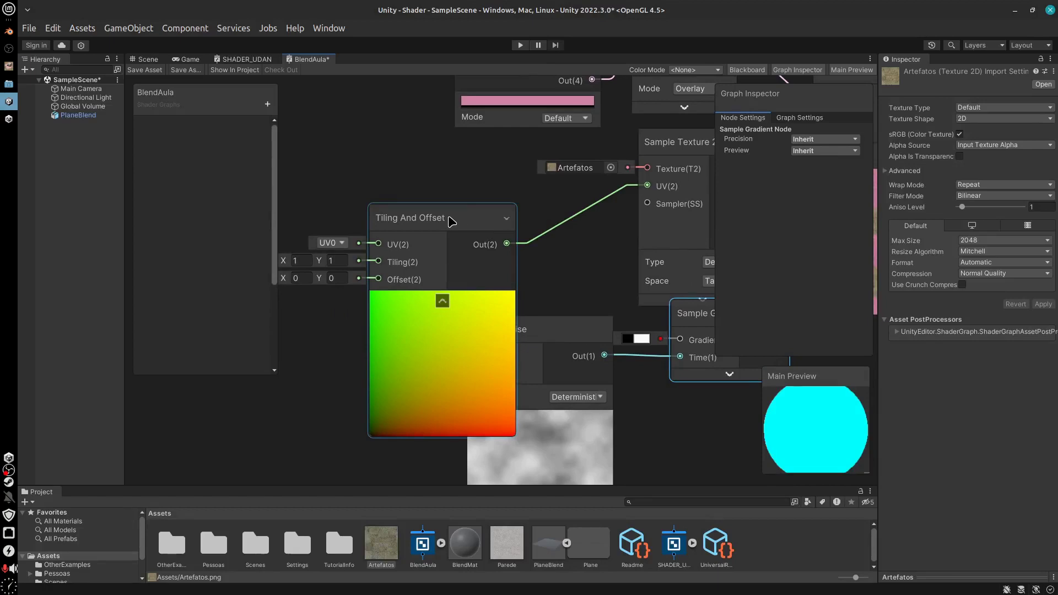
drag(452, 221, 490, 199)
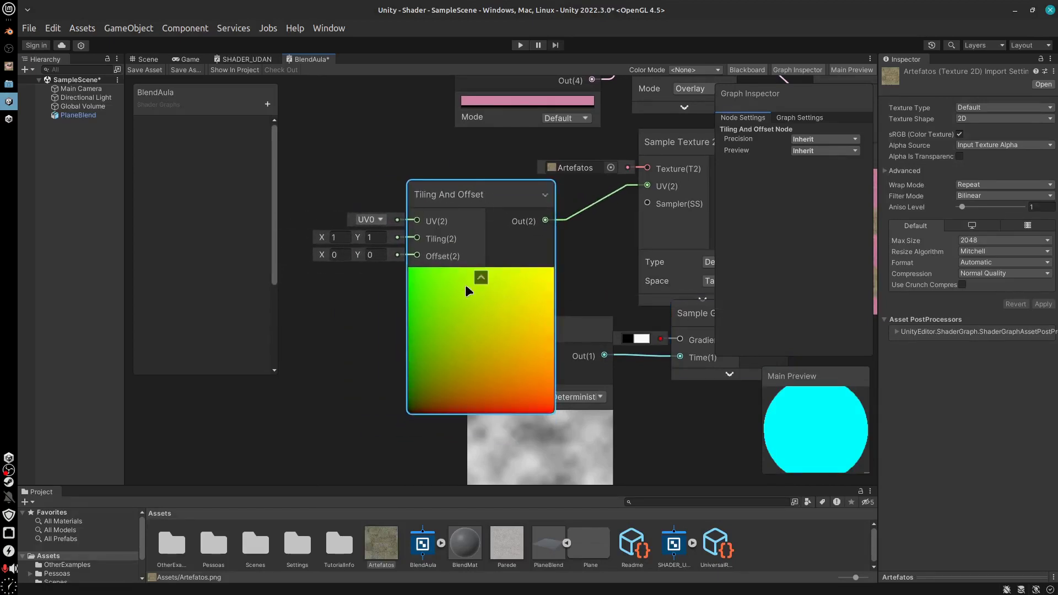
click(481, 279)
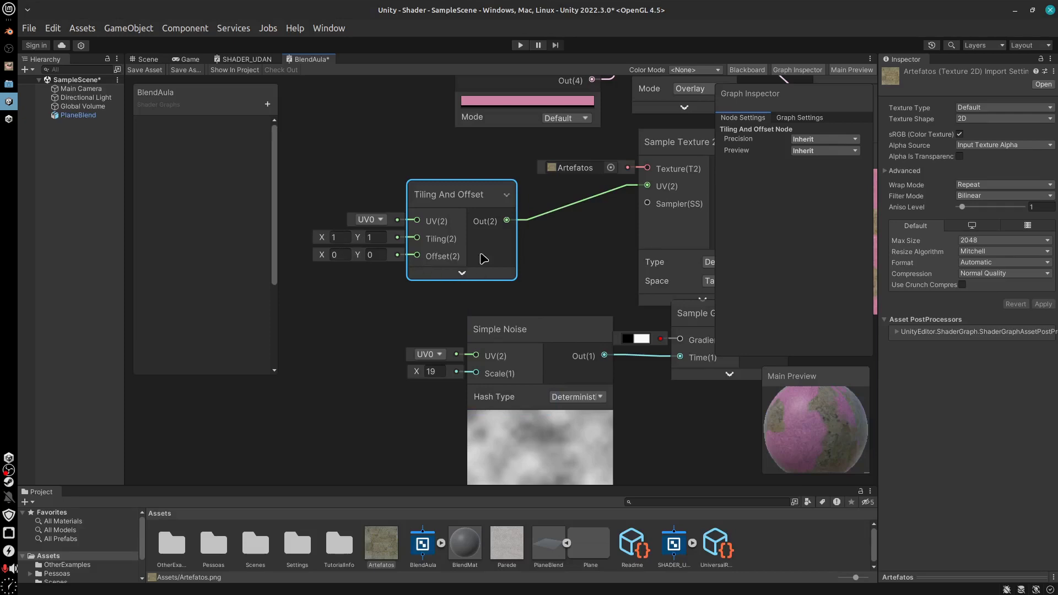
Show the Artefatos texture node's preview and make room by moving the Sample Gradient and Simple Noise nodes down
middle_drag(483, 259, 302, 232)
drag(524, 286, 530, 435)
click(521, 275)
drag(380, 284, 380, 343)
Move the Tiling And Offset node closer to the Artefatos texture node and set its Tiling to X 10, Y 10
middle_drag(435, 241, 536, 212)
scroll(528, 214, down, 2)
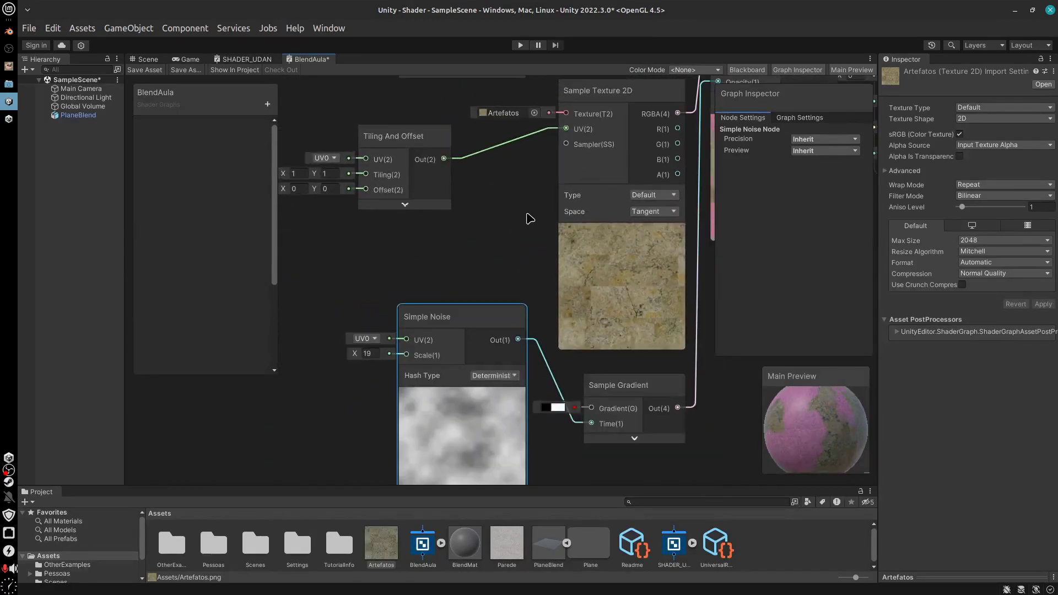
drag(390, 138, 462, 177)
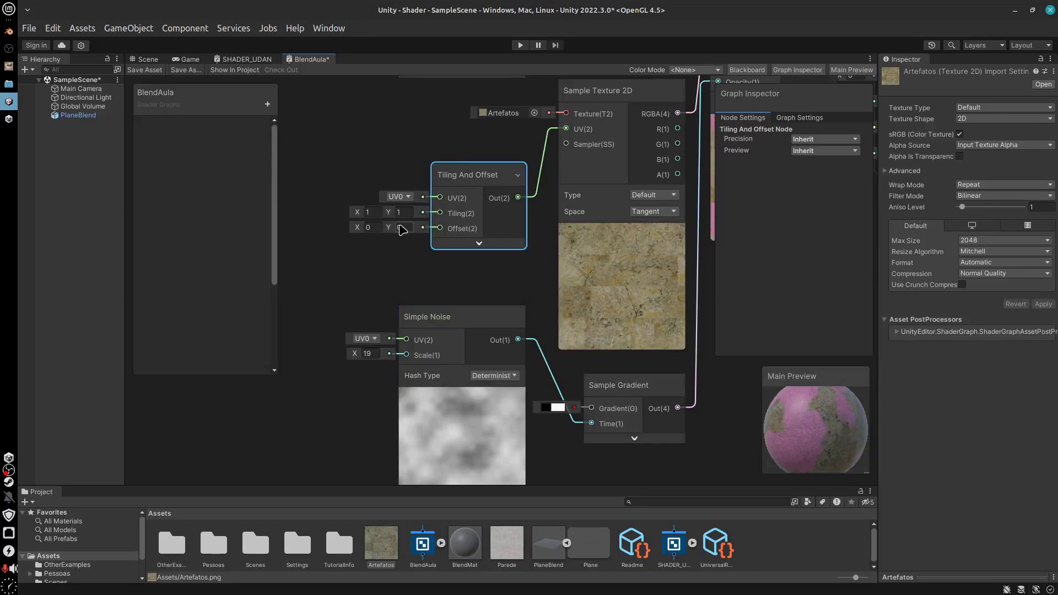
text(10)
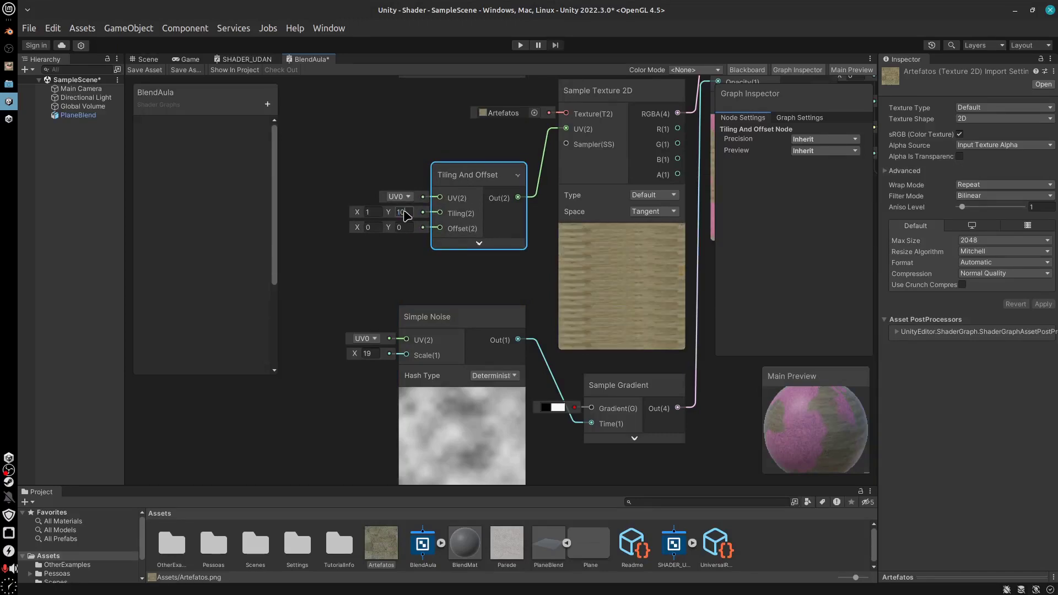
text(2)
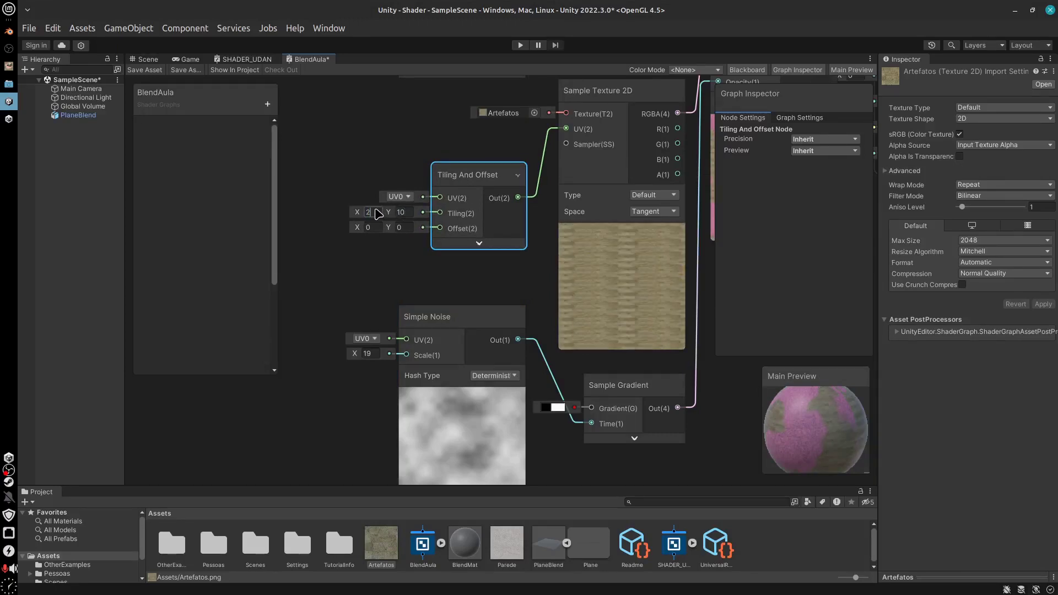
key(BackSpace)
text(10)
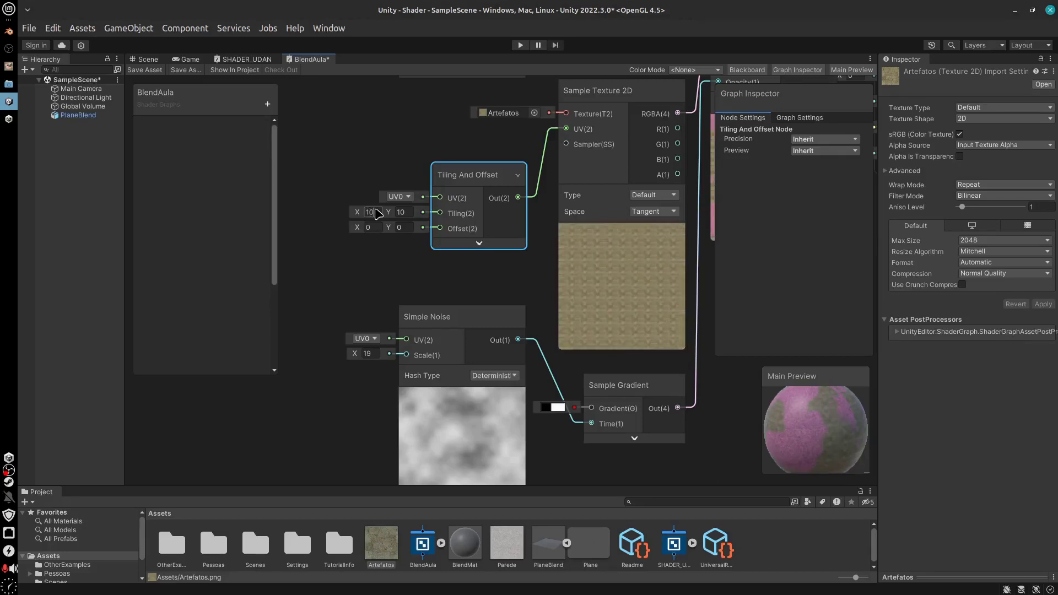
Set the Tiling And Offset node's Tiling to X 3, Y 3 and check the enlarged material preview
click(386, 213)
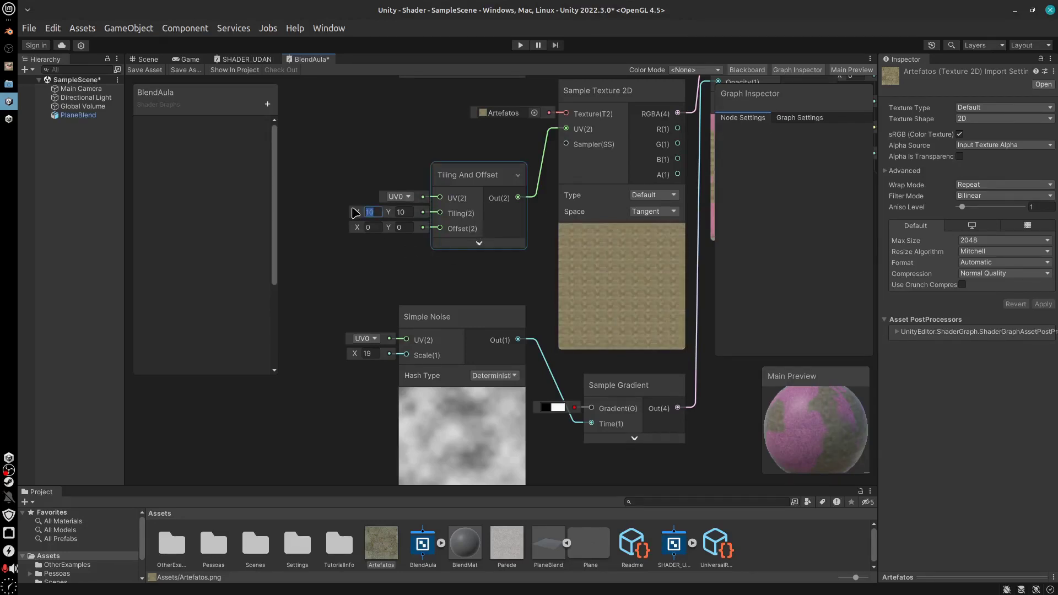
text(3)
key(Tab)
text(3)
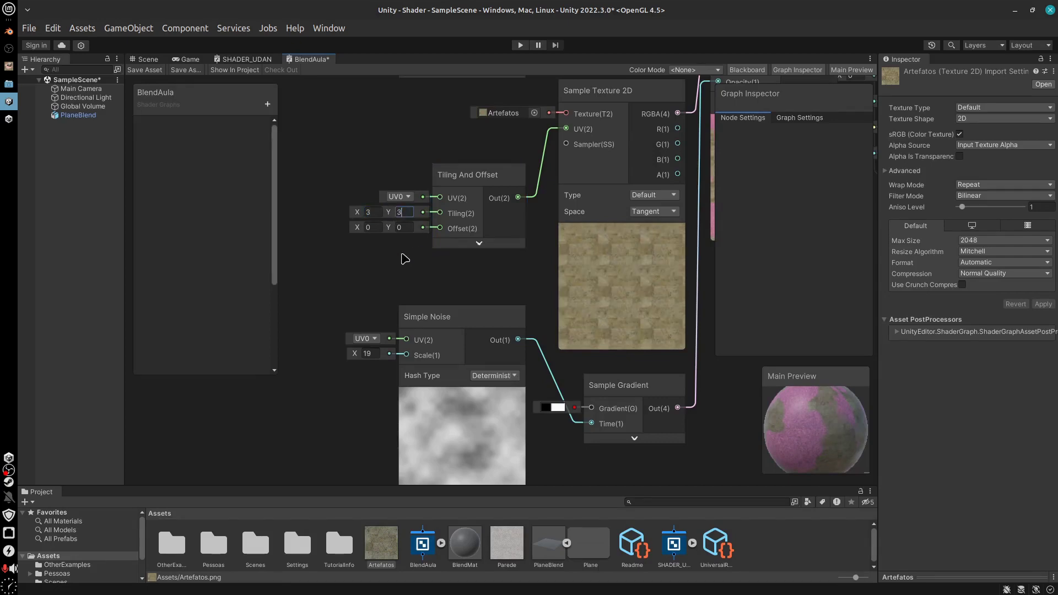
scroll(773, 432, up, 5)
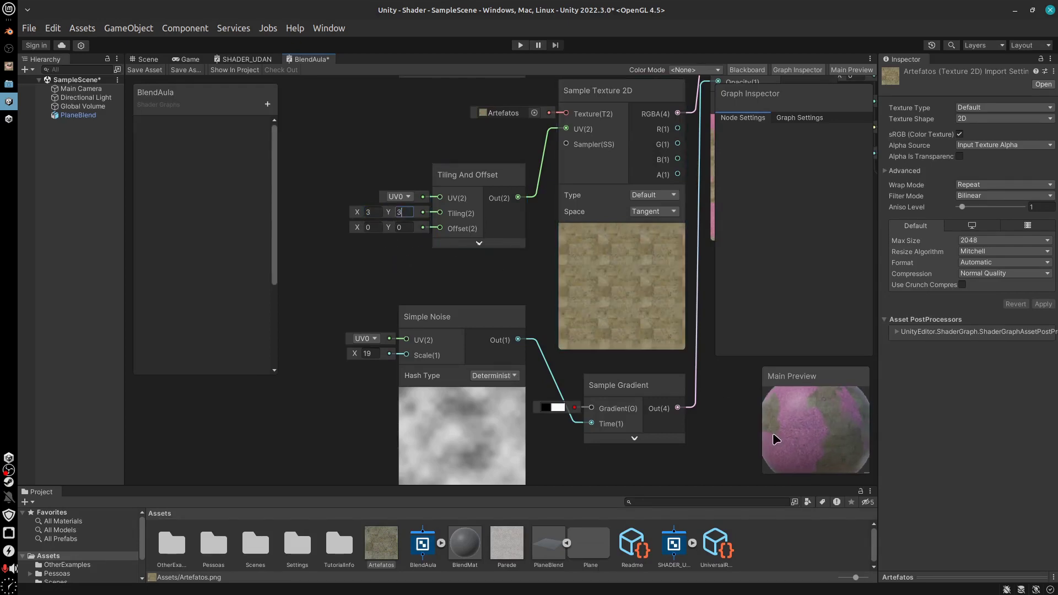
mouse_move(776, 440)
mouse_down()
mouse_move(779, 425)
mouse_move(785, 451)
mouse_up()
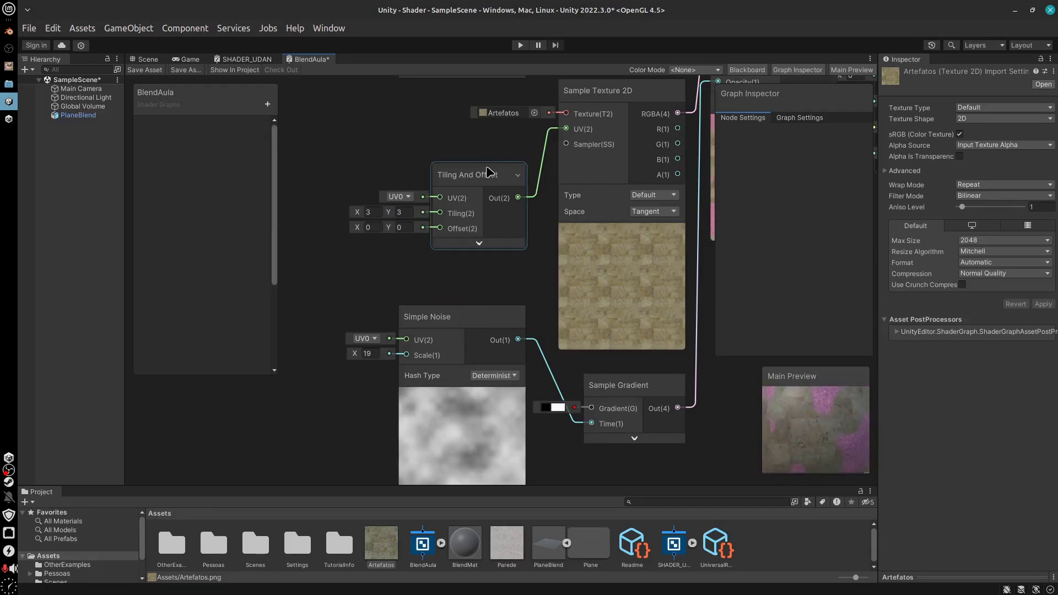
Move the Tiling And Offset node up beside the Artefatos texture node and collapse its input ports, keeping its preview hidden
drag(484, 183, 490, 150)
middle_drag(547, 283, 418, 411)
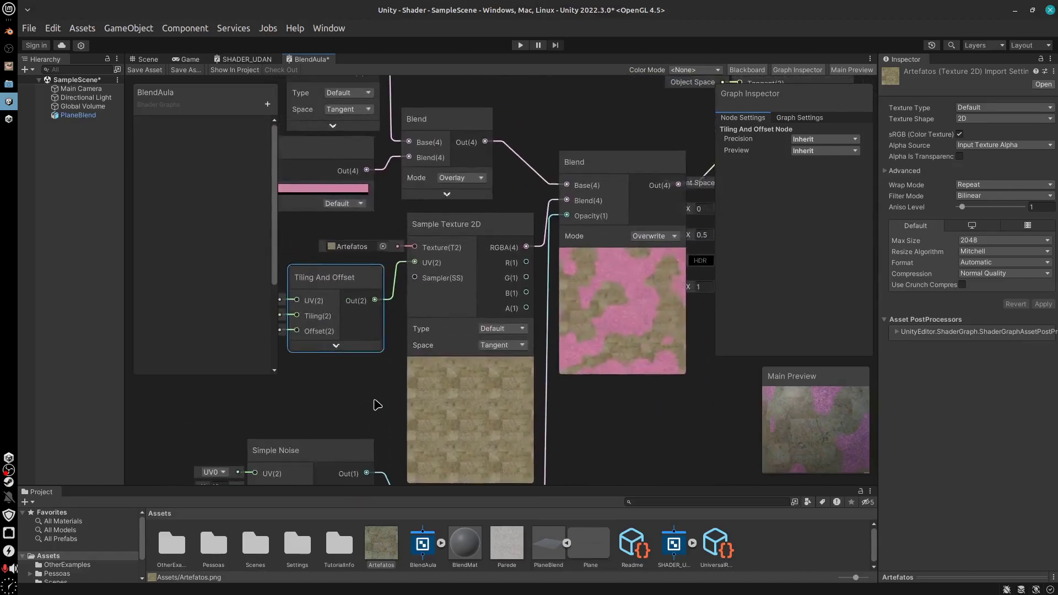
middle_drag(413, 222, 456, 223)
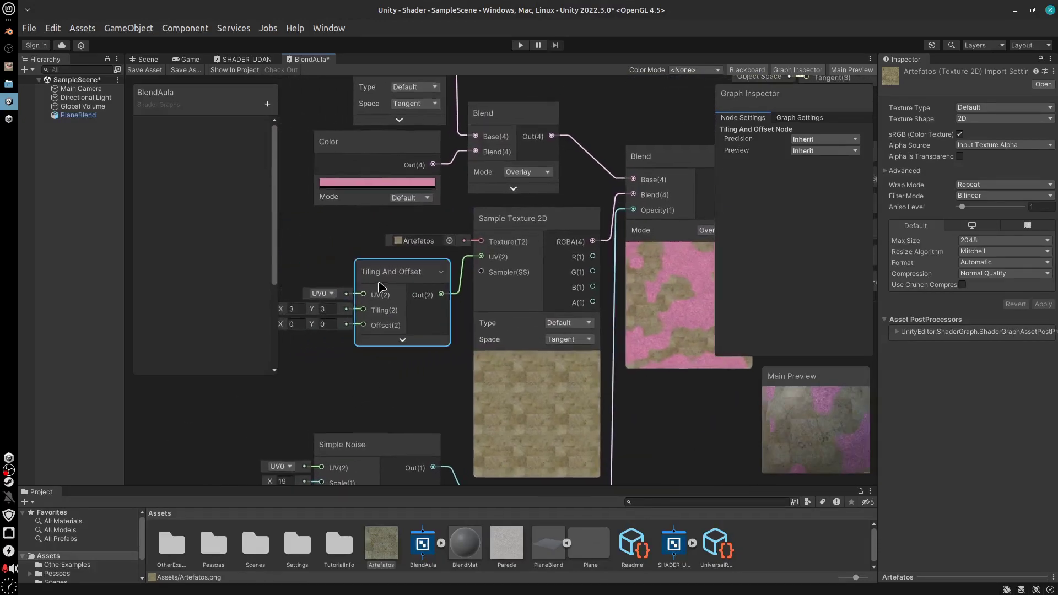
click(441, 272)
drag(425, 276, 421, 271)
click(401, 303)
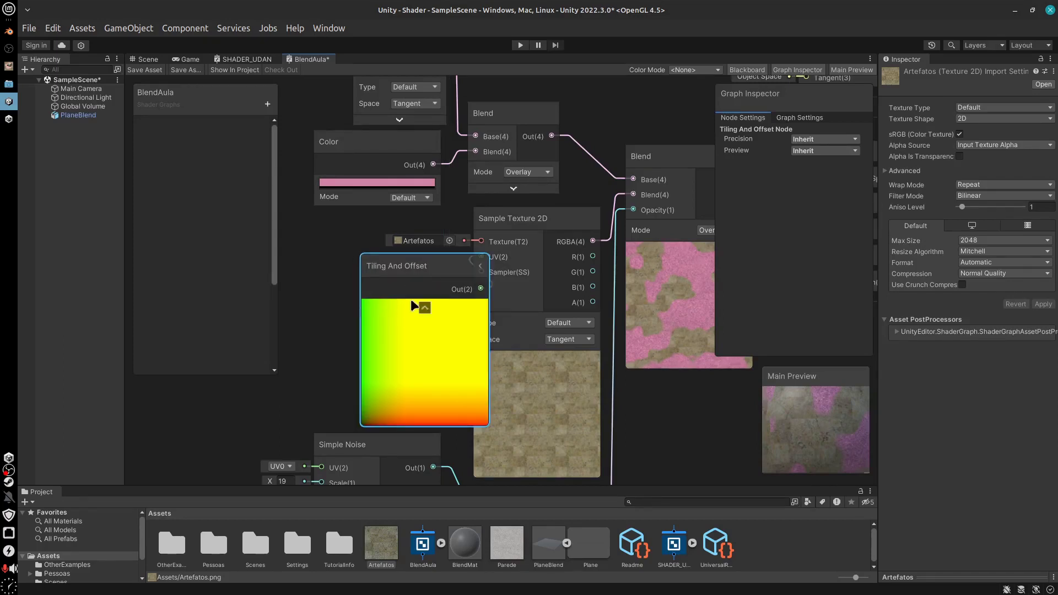
click(411, 299)
scroll(614, 316, down, 4)
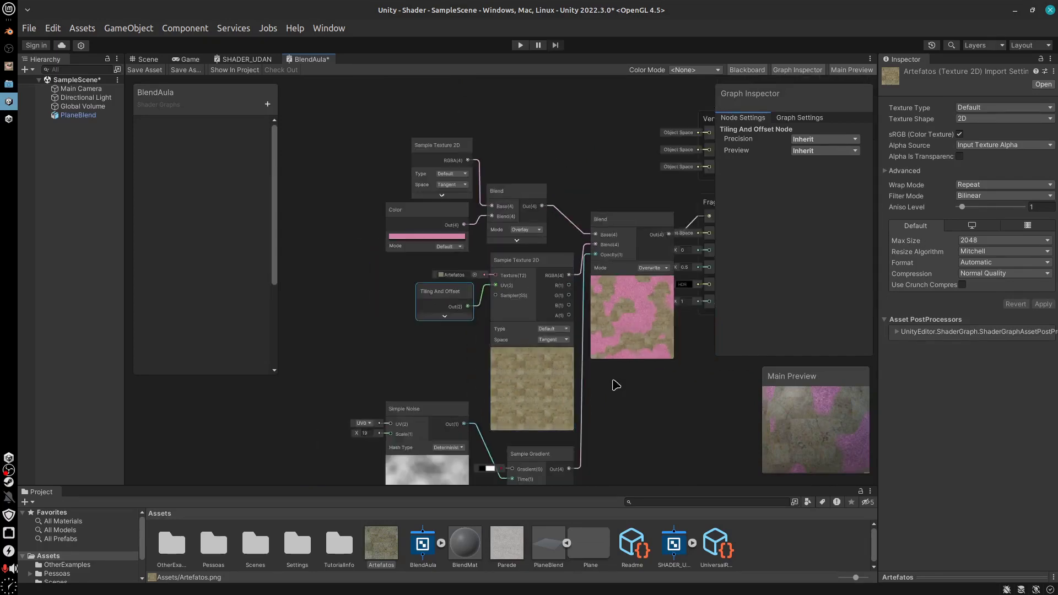
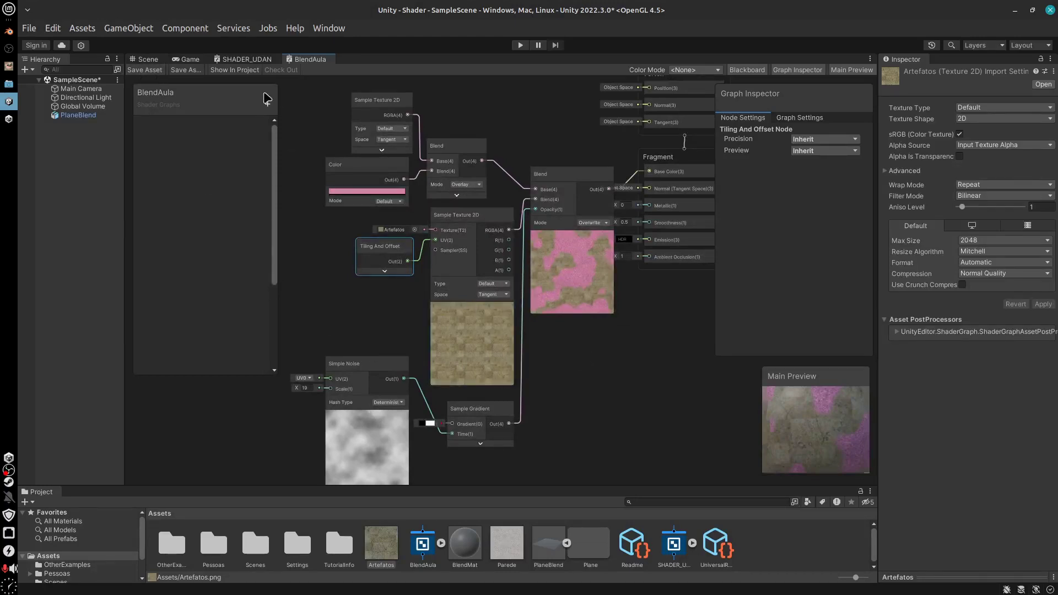
View the blended plane in Unity's Scene view, and switch to Blender to examine the reference plane's material from several angles
click(154, 59)
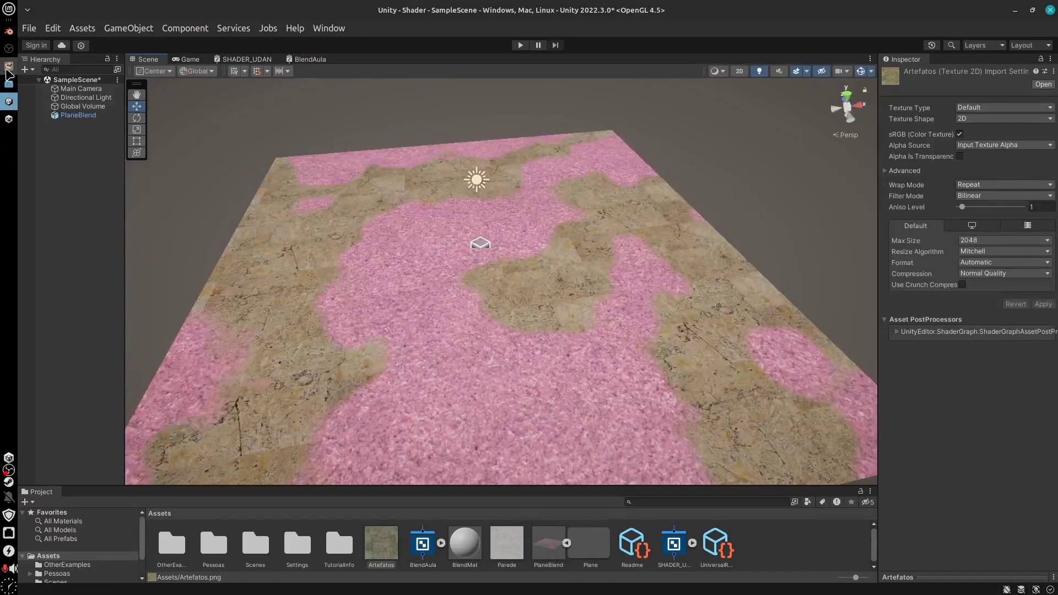
click(9, 31)
scroll(425, 234, up, 4)
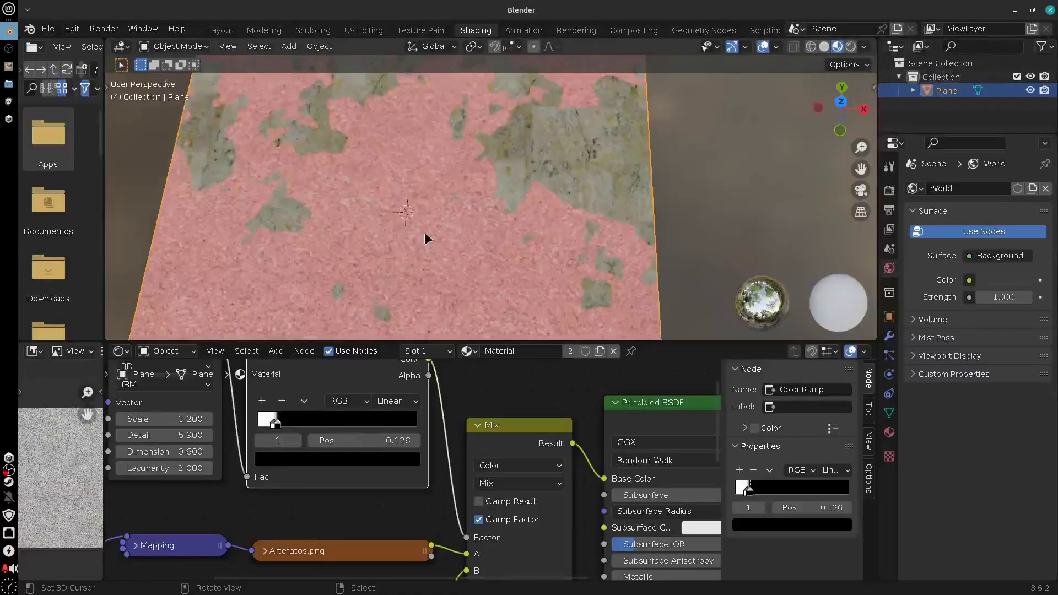
scroll(427, 236, down, 2)
key(super)
key(Escape)
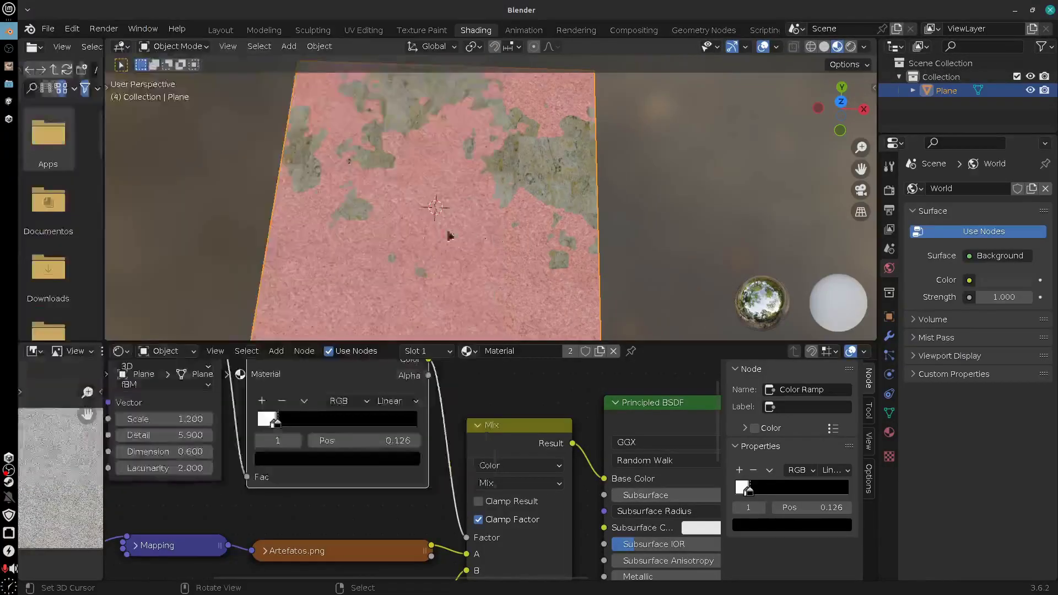
middle_drag(425, 236, 504, 269)
middle_drag(492, 232, 527, 203)
scroll(528, 206, up, 4)
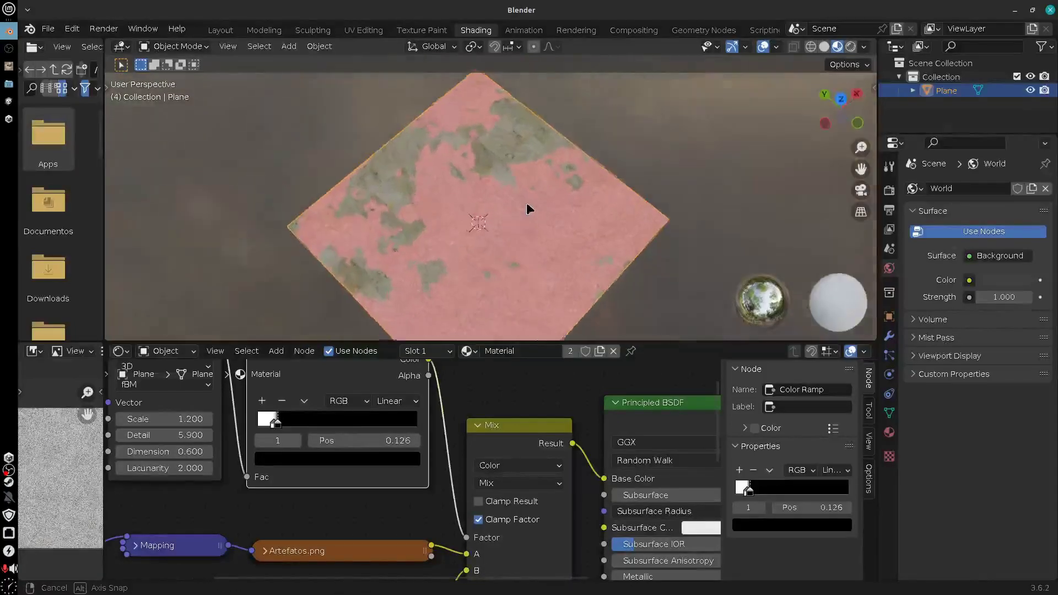
scroll(537, 468, down, 3)
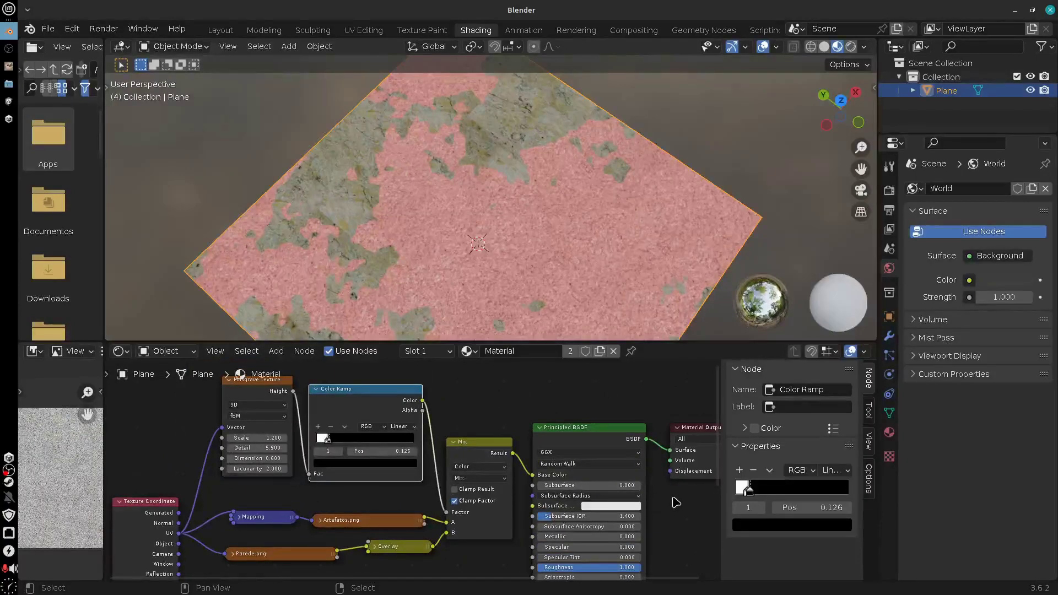
Maximize the shader node editor, collapse the Color Ramp node and place it just above the Artefatos.png node
key(ctrl+space)
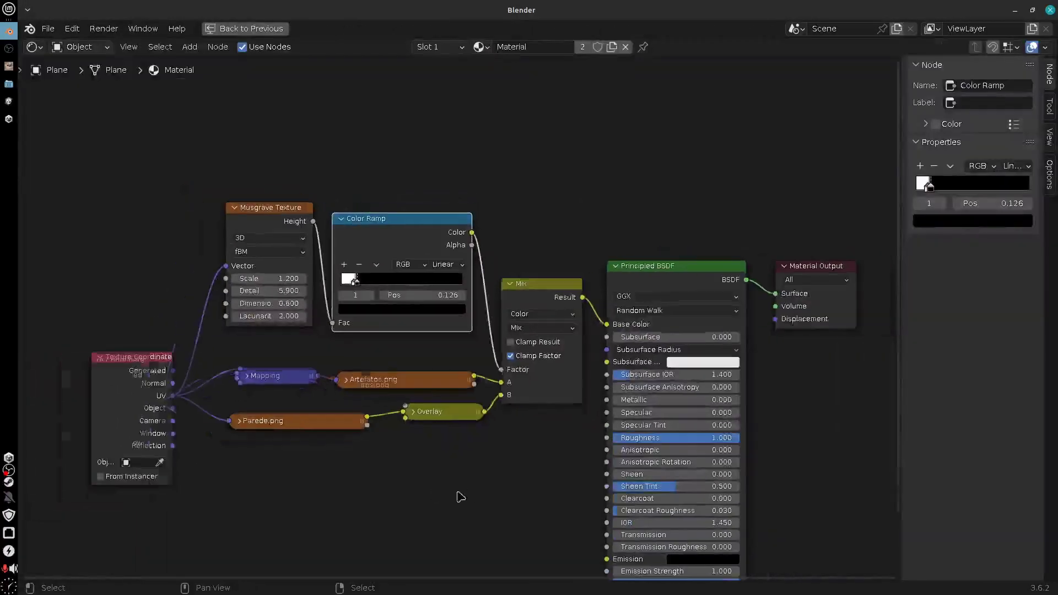
middle_drag(461, 497, 549, 506)
click(434, 233)
key(g)
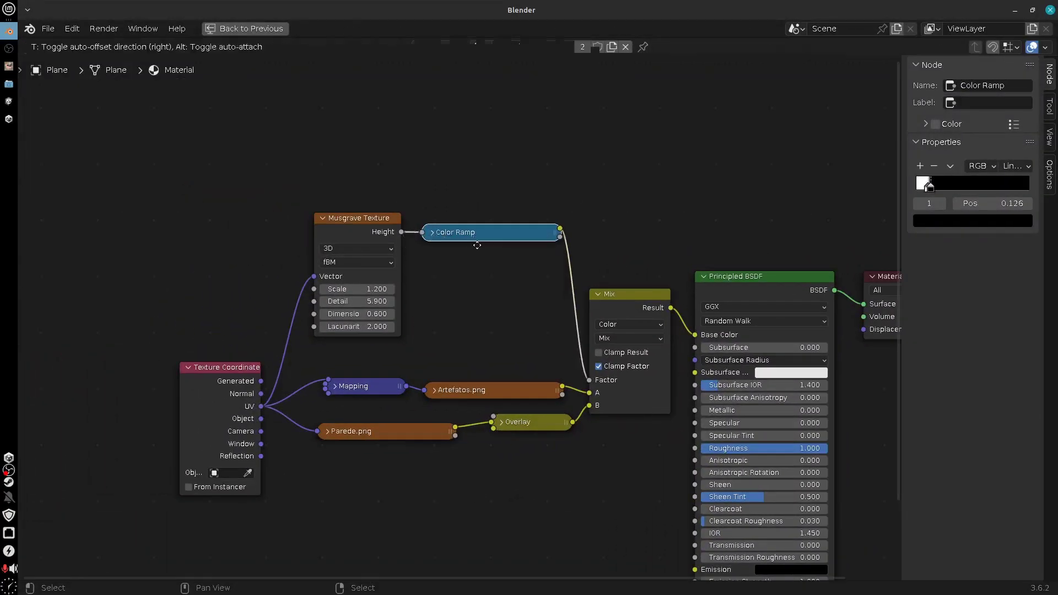
click(494, 369)
Collapse the Musgrave Texture node, place it in the Color Ramp's row above Mapping, and shift the Texture Coordinate node slightly closer
click(323, 218)
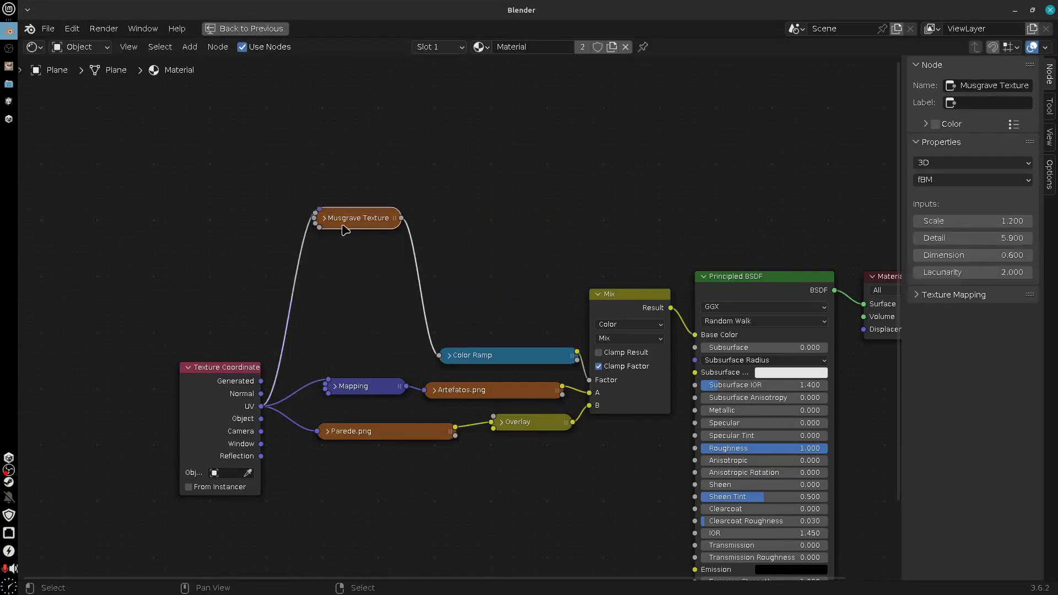
key(g)
click(296, 378)
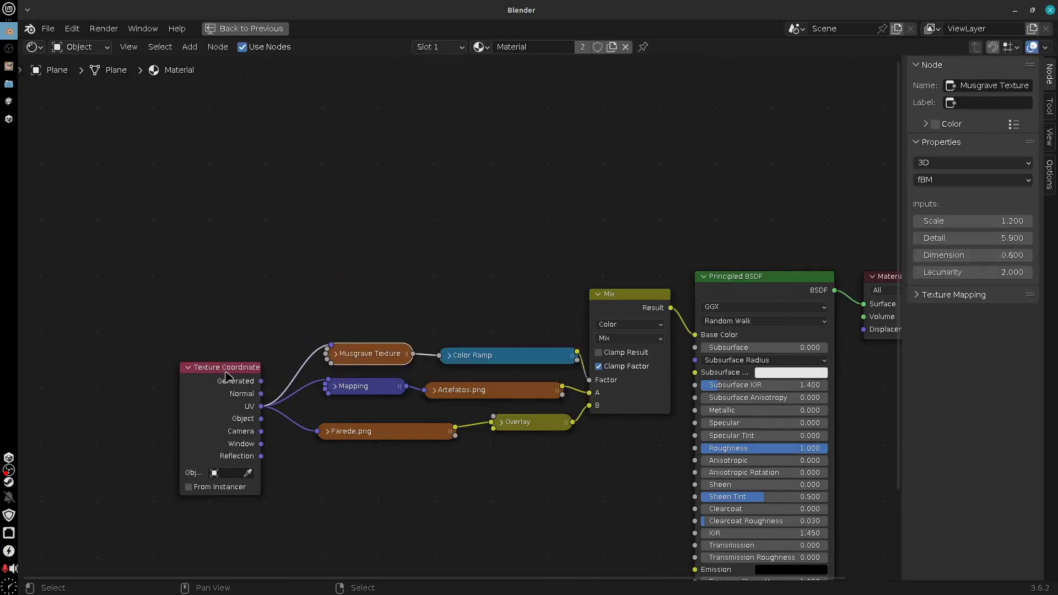
drag(225, 377, 233, 371)
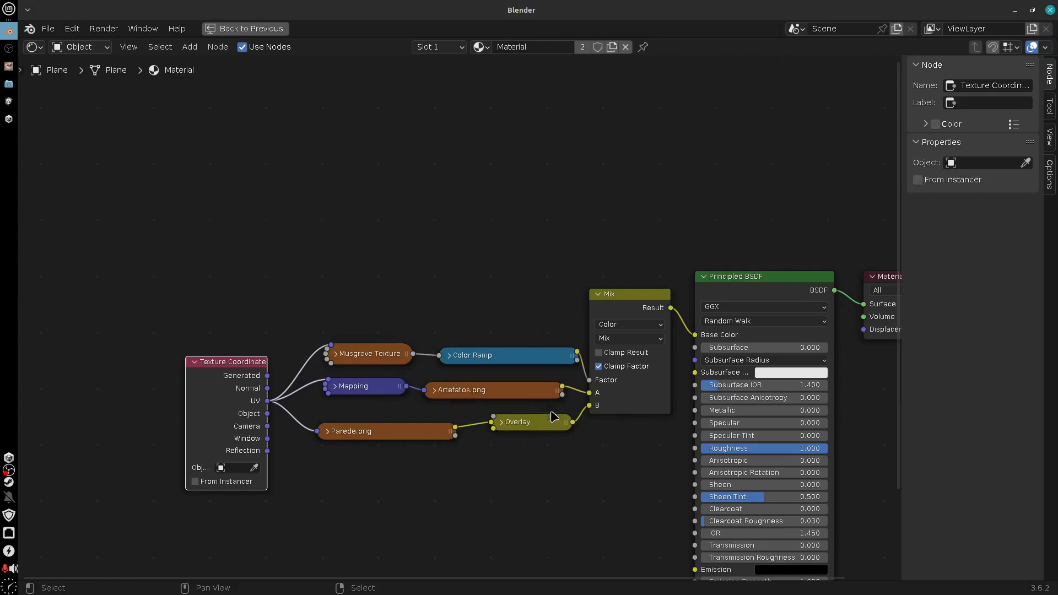
Nudge the Overlay node, collapse the Mix node and place it in line with the Artefatos.png node, before the Principled BSDF
drag(554, 417, 551, 417)
click(603, 299)
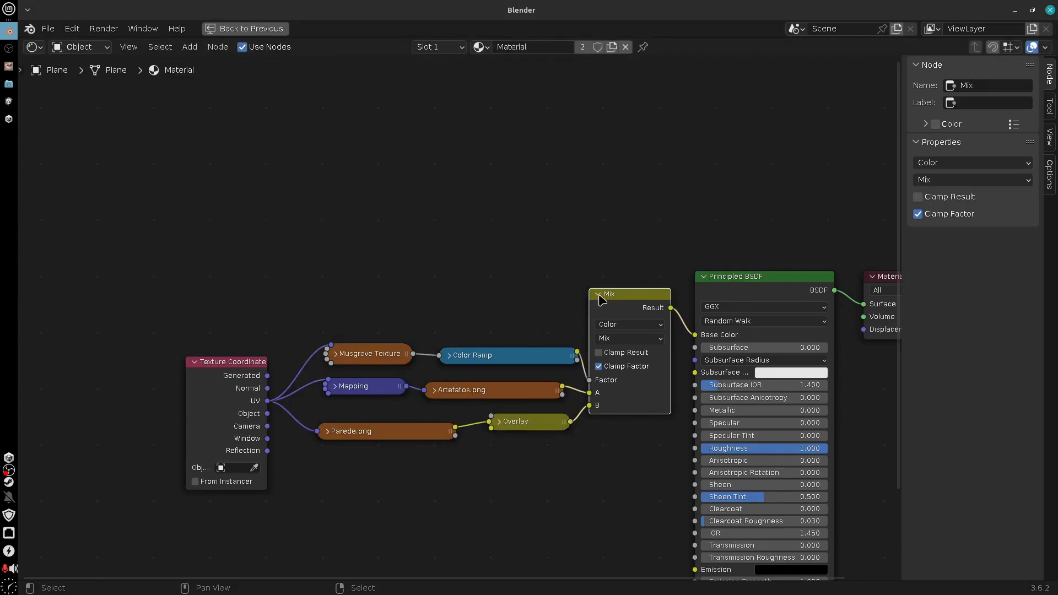
click(598, 294)
drag(603, 296, 586, 373)
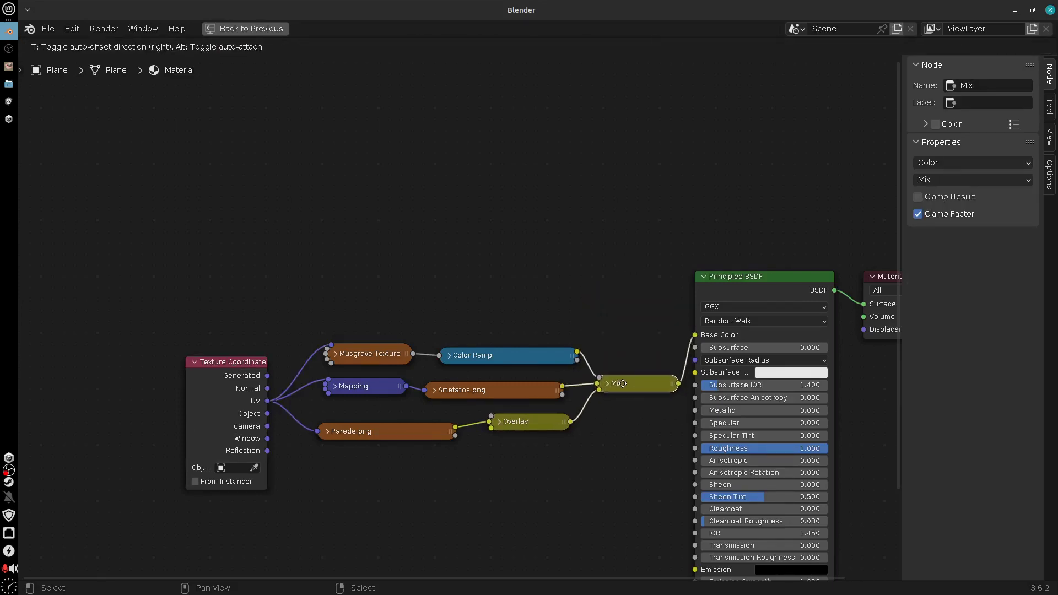
Tighten the layout by moving the Artefatos.png, Mapping, Parede.png, Overlay and Texture Coordinate nodes into compact, aligned rows
scroll(585, 373, up, 2)
middle_drag(623, 391, 597, 348)
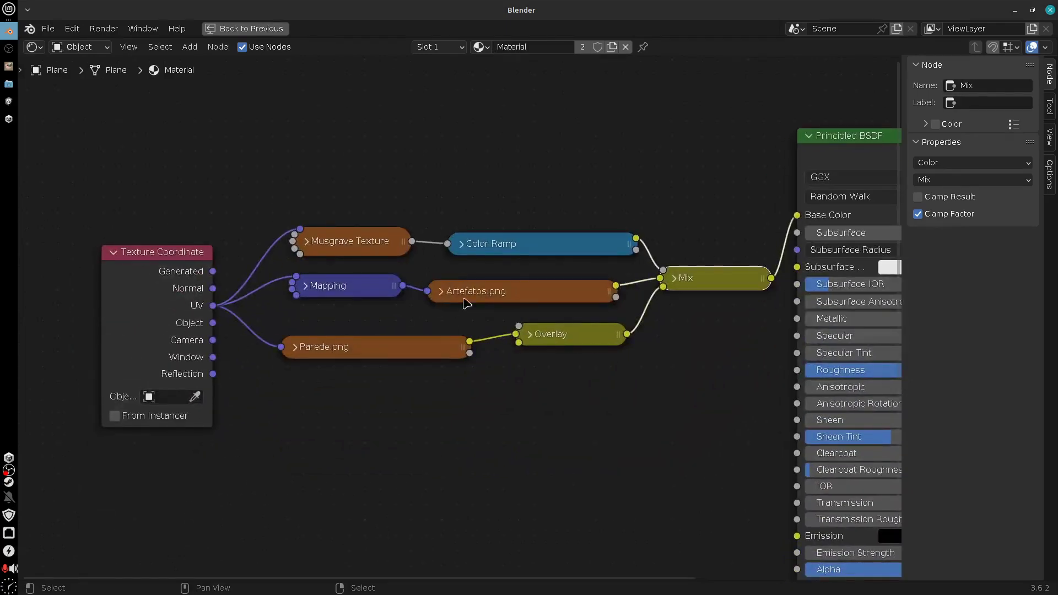
drag(464, 301, 464, 286)
drag(349, 294, 352, 286)
drag(345, 349, 346, 322)
drag(612, 339, 613, 329)
drag(152, 258, 162, 242)
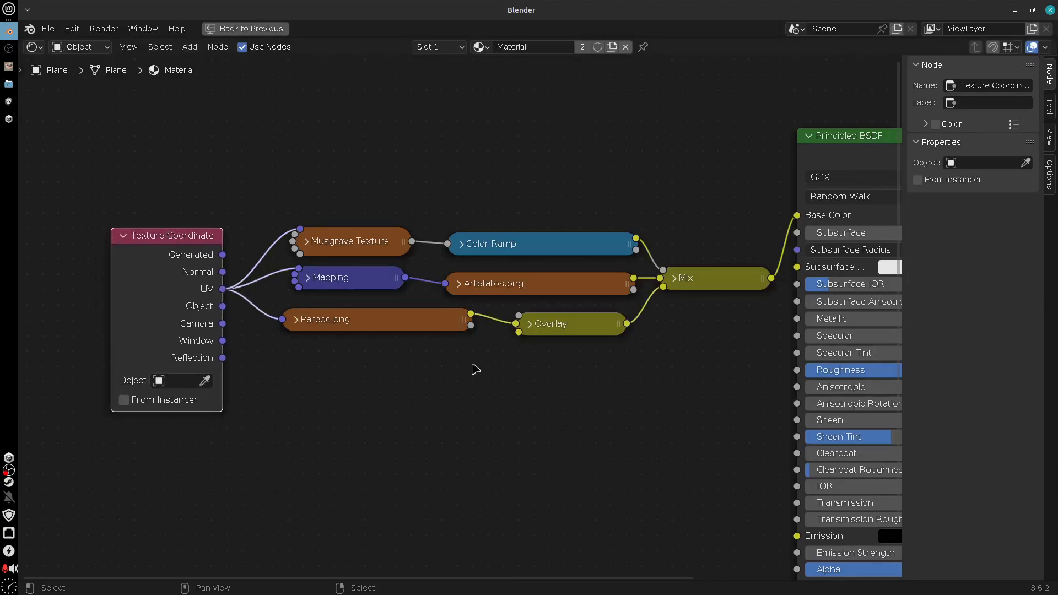
middle_drag(610, 358, 658, 359)
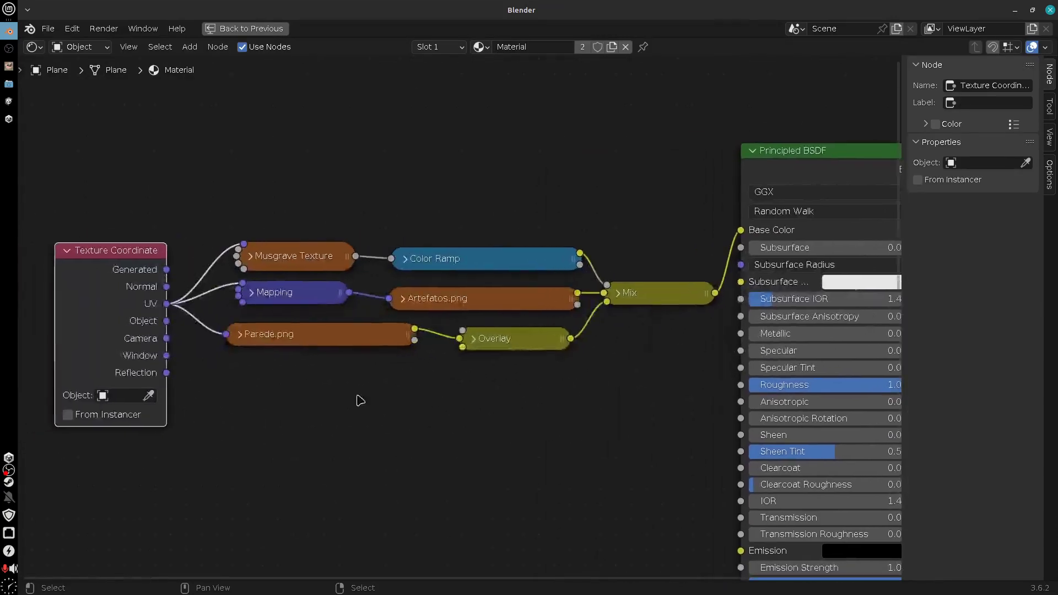
Expand the Mapping node, set its Y scale to 3 and collapse it again
click(251, 292)
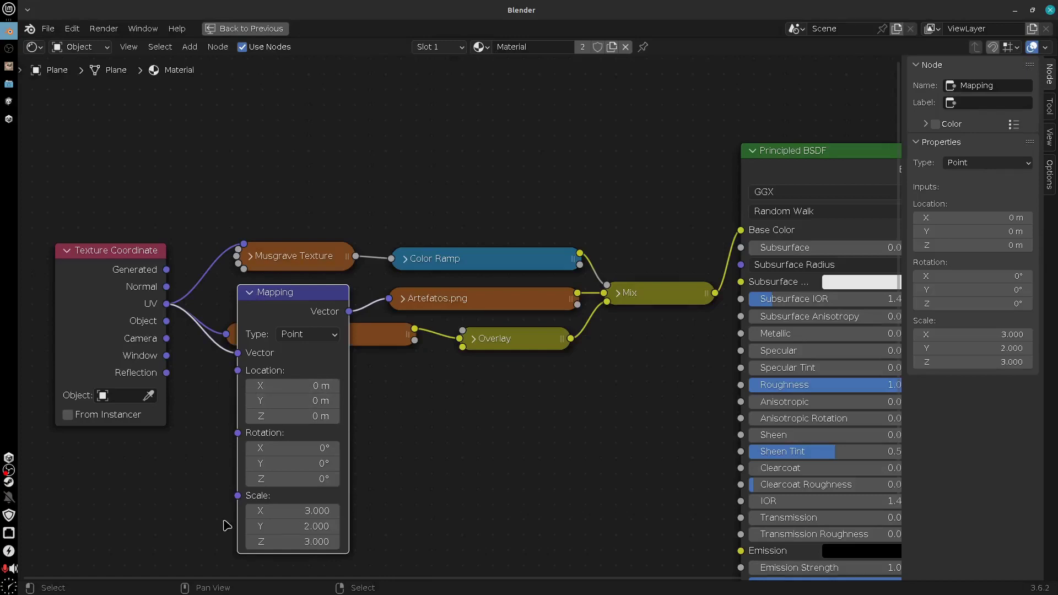
click(301, 526)
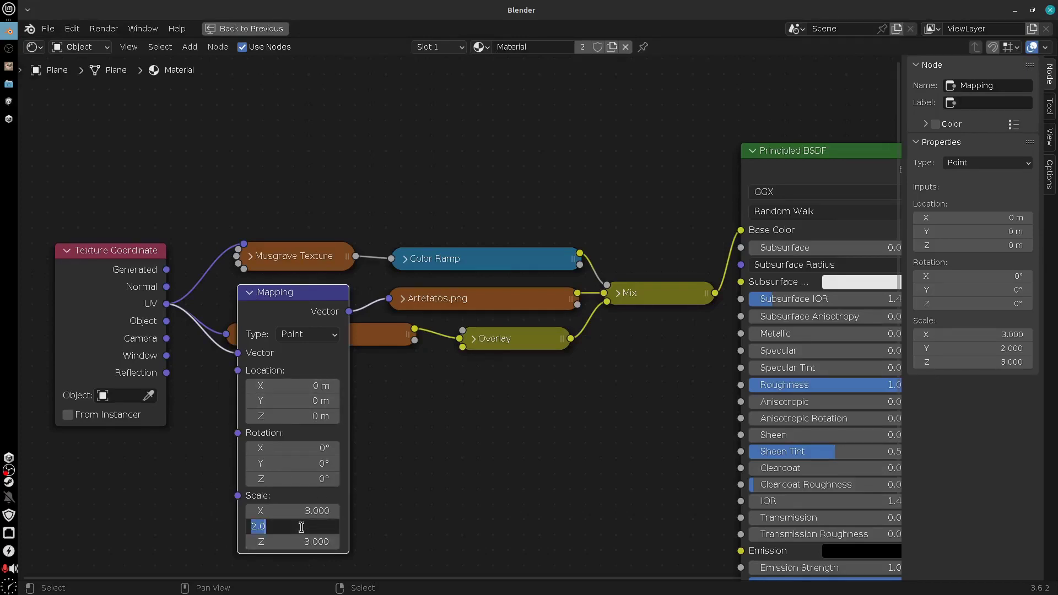
text(3)
key(Return)
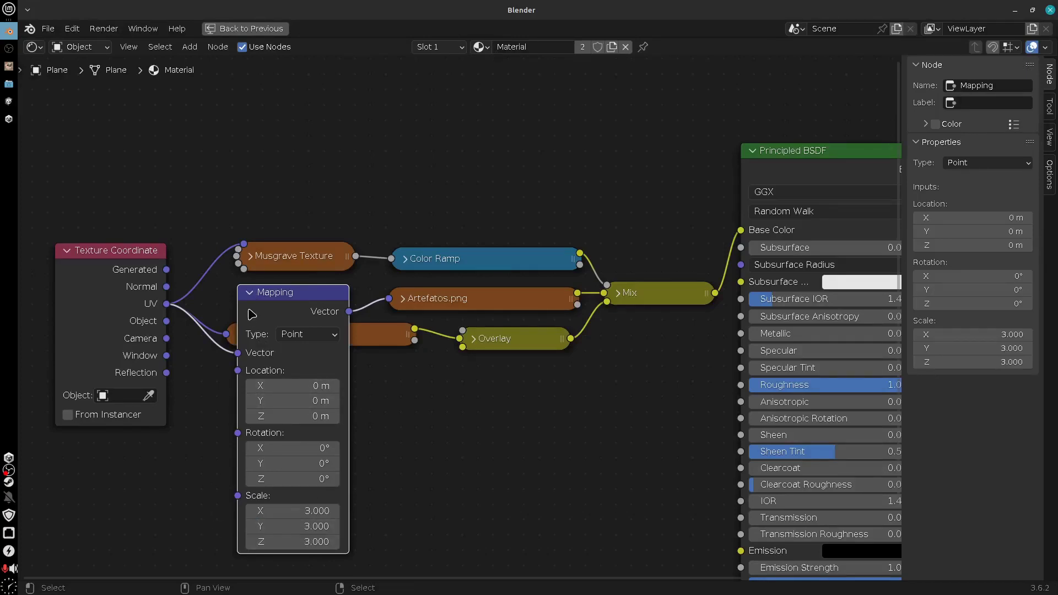
click(252, 293)
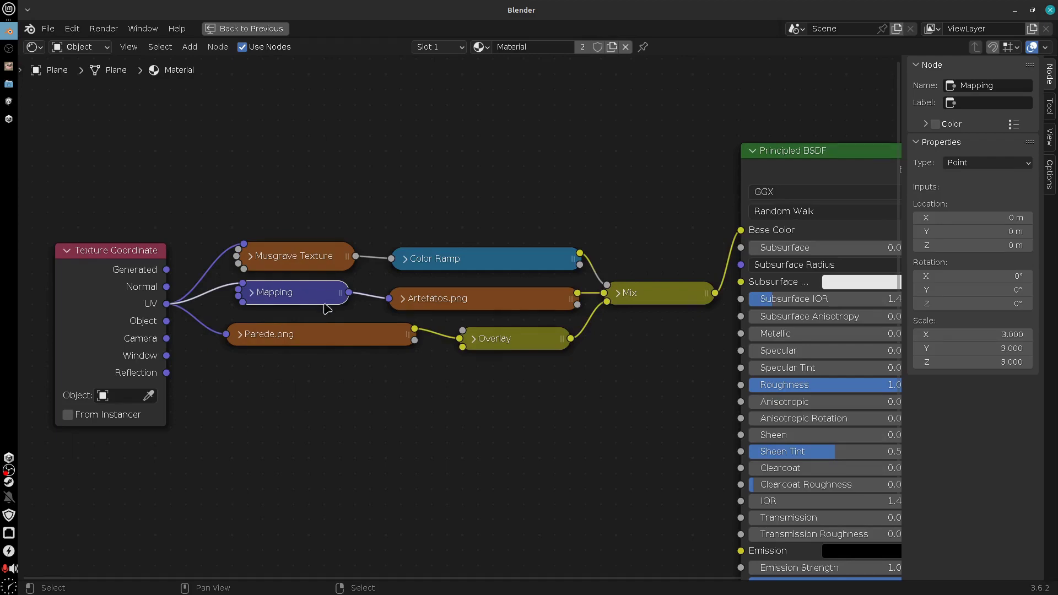
Check the Mix node's inputs, restore the full Shading workspace and inspect the textured plane up close and from several angles
click(621, 298)
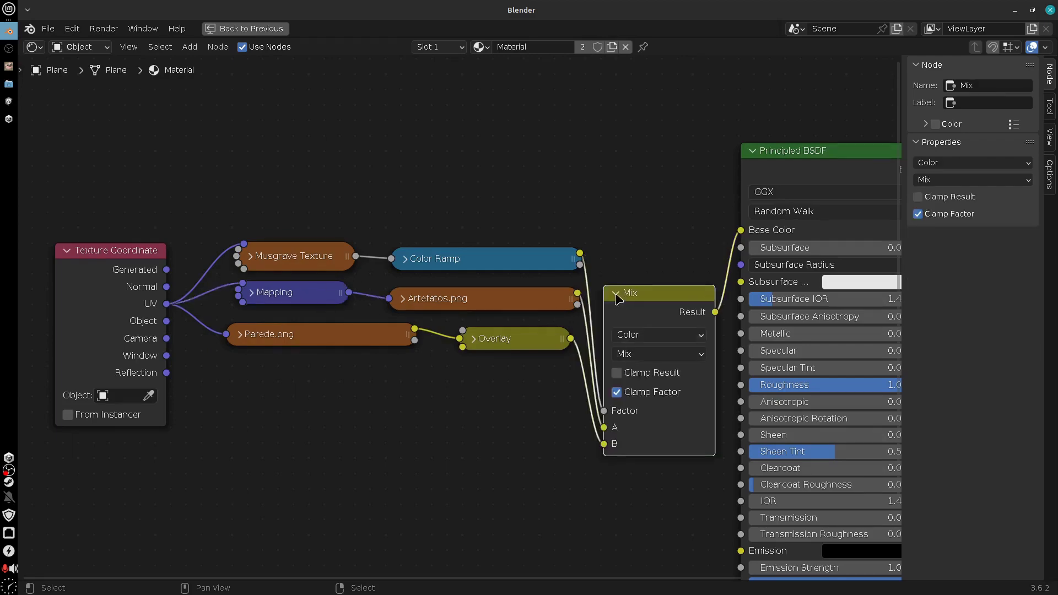
click(620, 296)
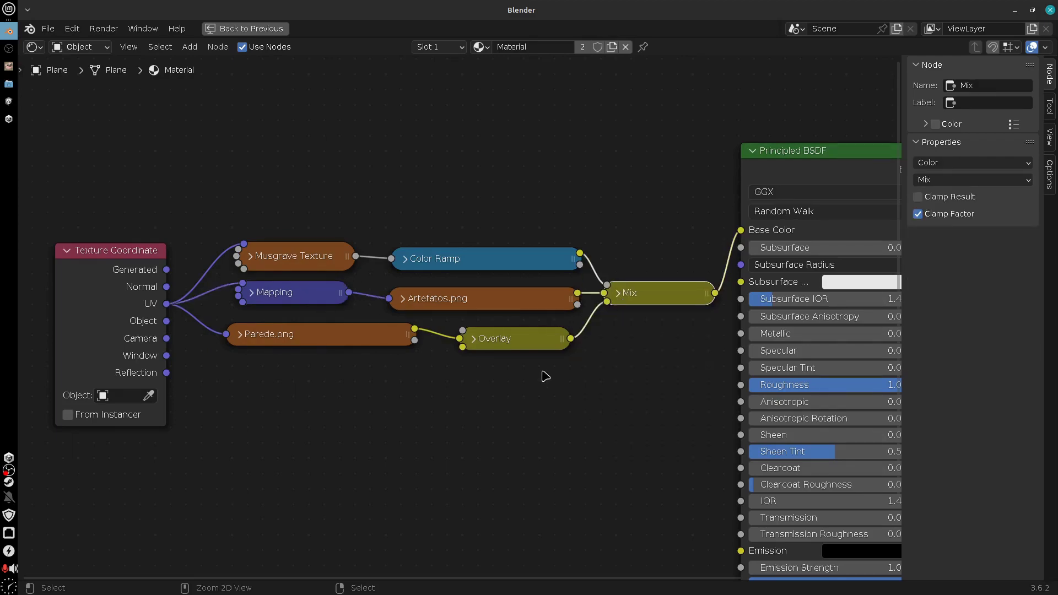
key(ctrl+space)
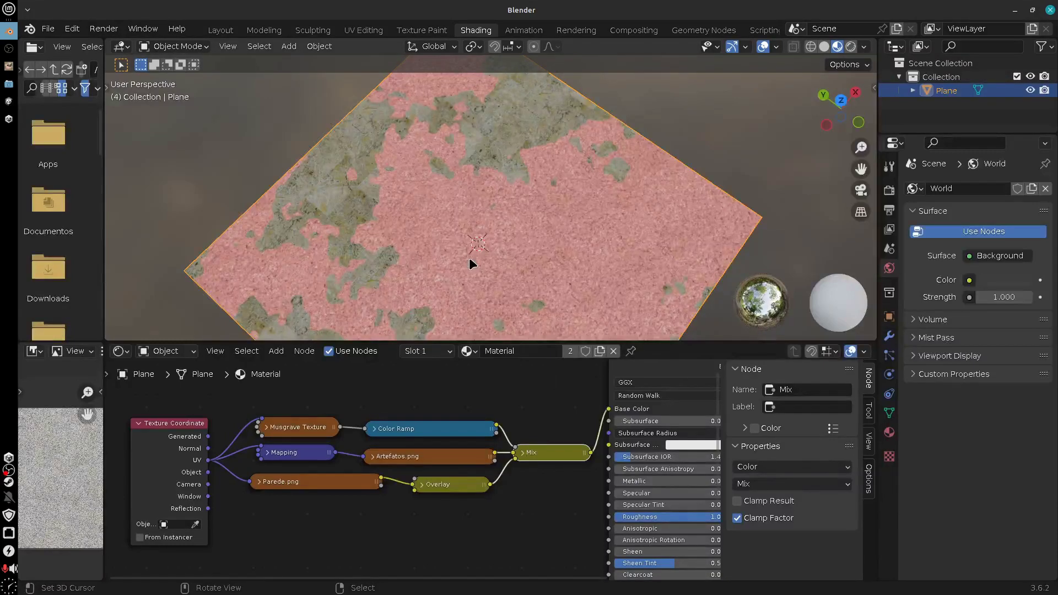
mouse_move(472, 264)
middle_down()
mouse_move(520, 217)
mouse_move(596, 231)
mouse_move(449, 243)
mouse_move(485, 248)
middle_up()
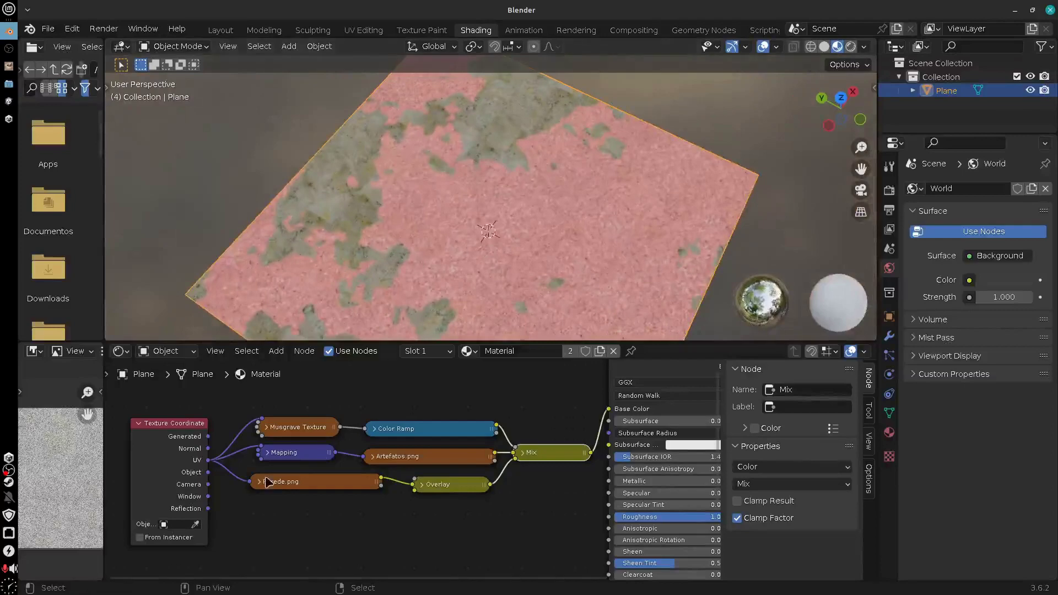
scroll(463, 233, down, 3)
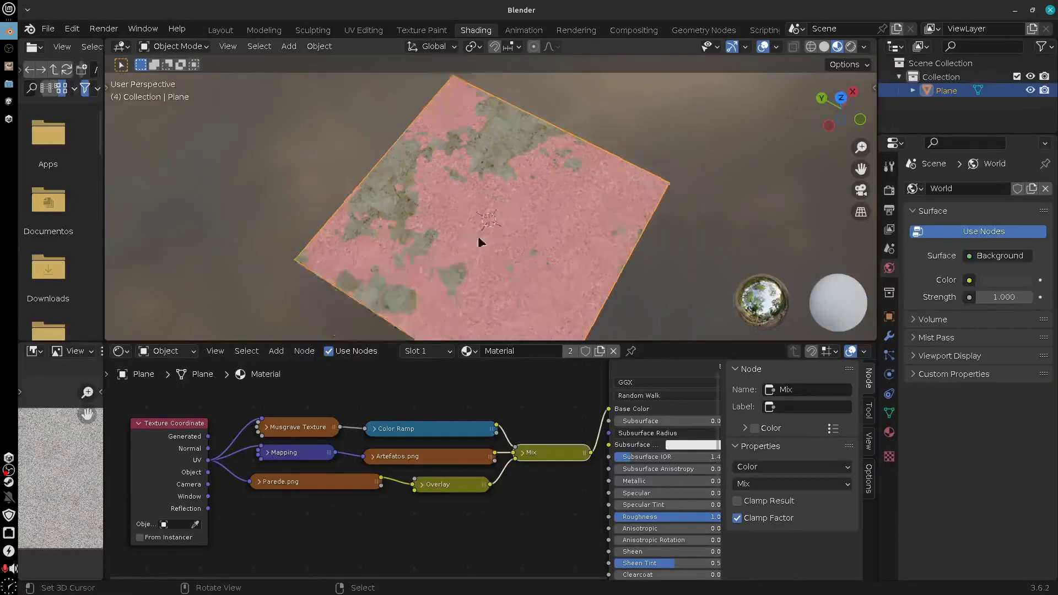
middle_drag(517, 254, 425, 279)
scroll(428, 264, up, 4)
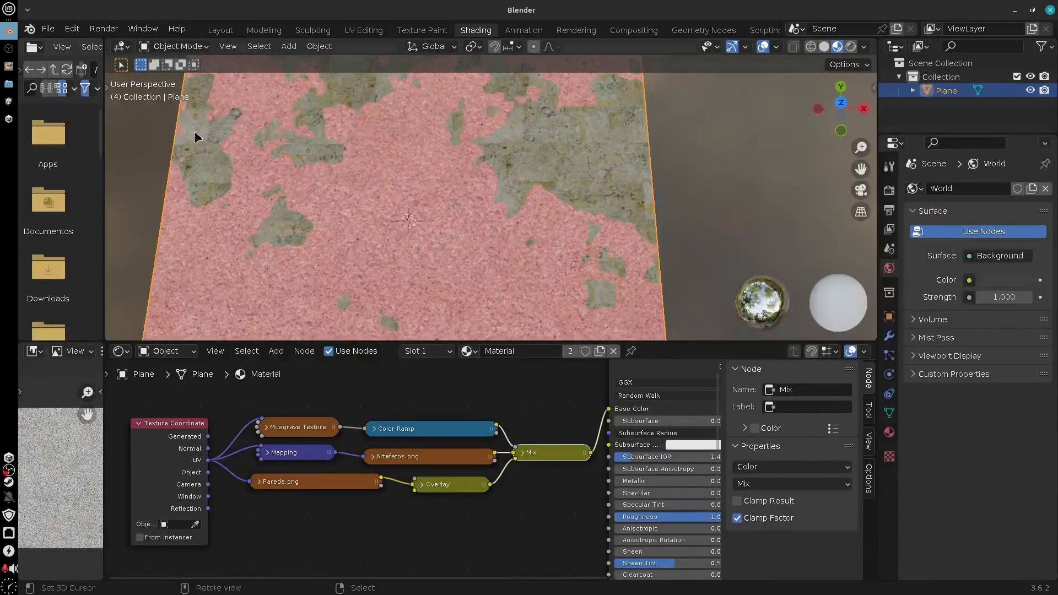
scroll(209, 144, down, 2)
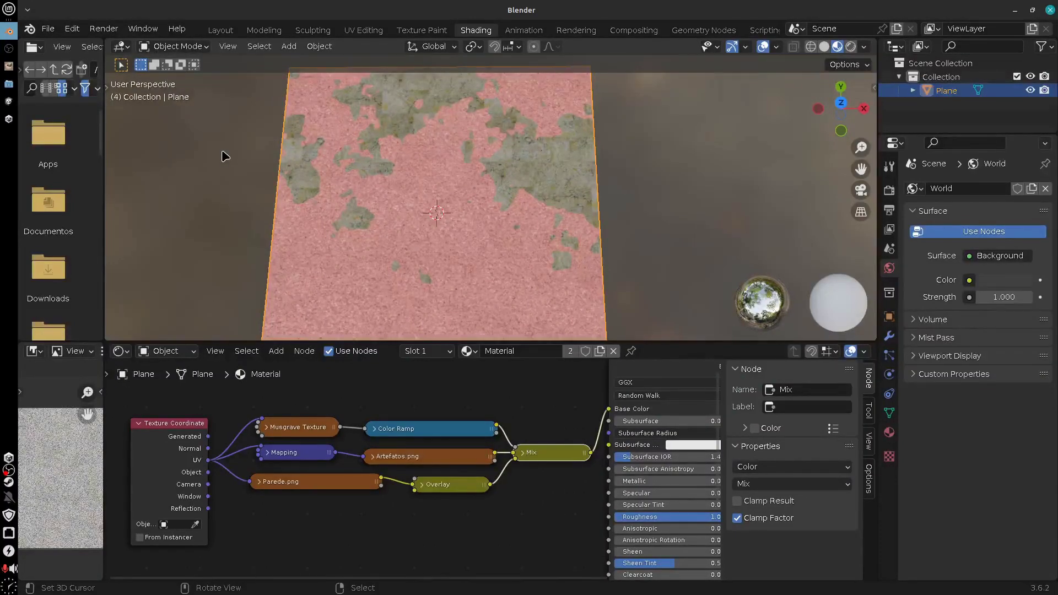
Switch to Unity and inspect the blended pink and tile textures on the plane from a higher angle
click(8, 103)
scroll(324, 253, down, 2)
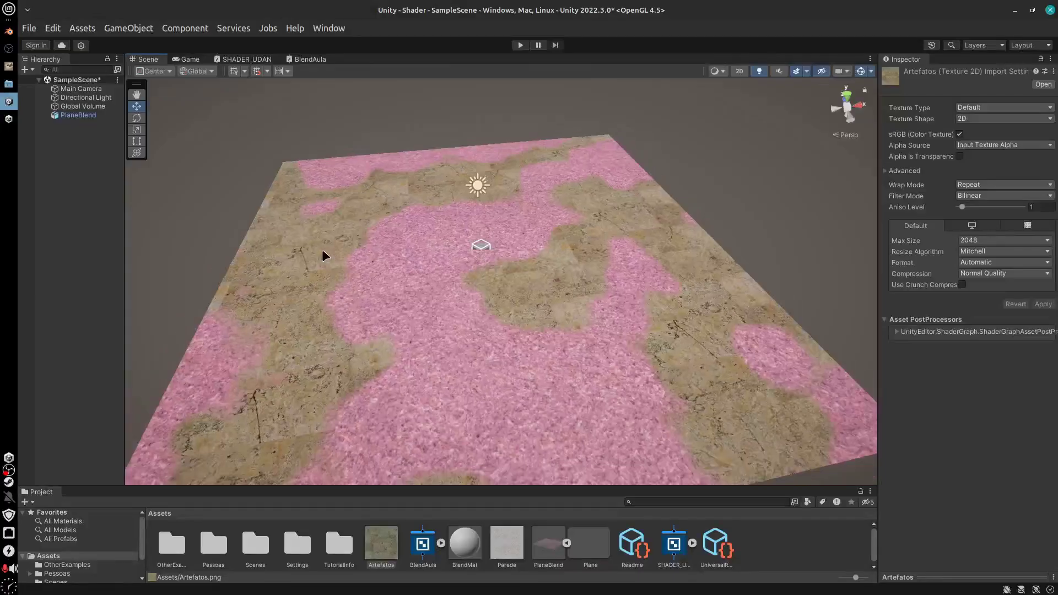
alt+drag(395, 313, 476, 263)
scroll(490, 249, up, 3)
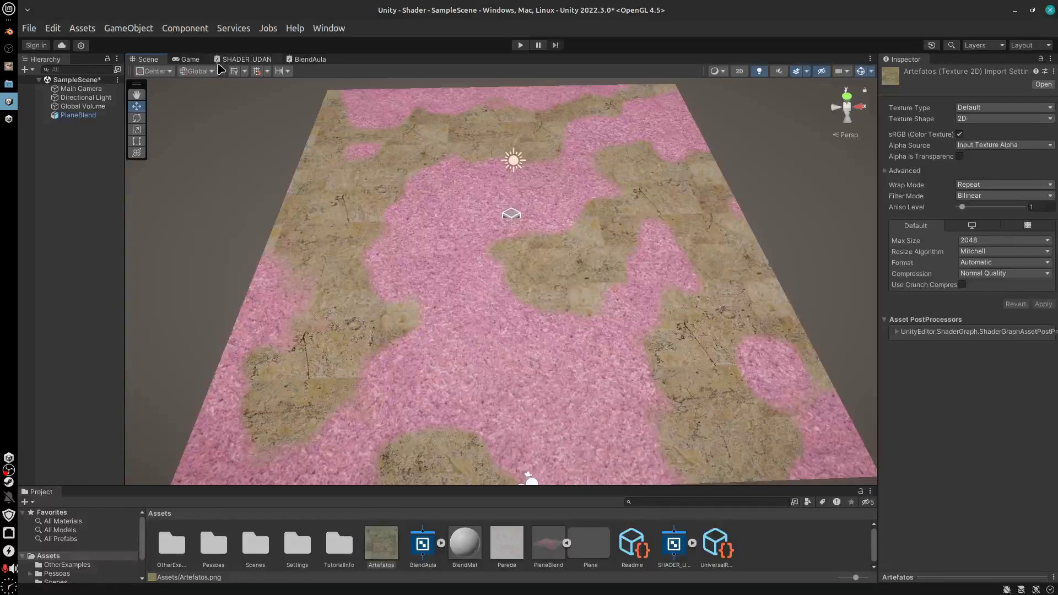
Open the BlendAula graph and set the Simple Noise node's Scale to 14
click(309, 59)
scroll(485, 265, up, 6)
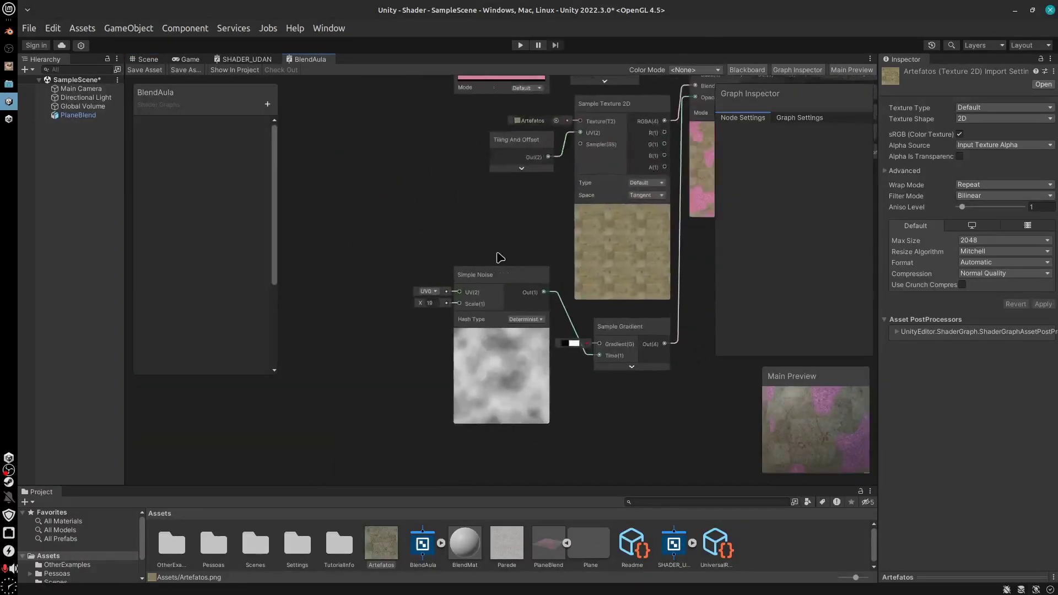
middle_drag(464, 273, 582, 189)
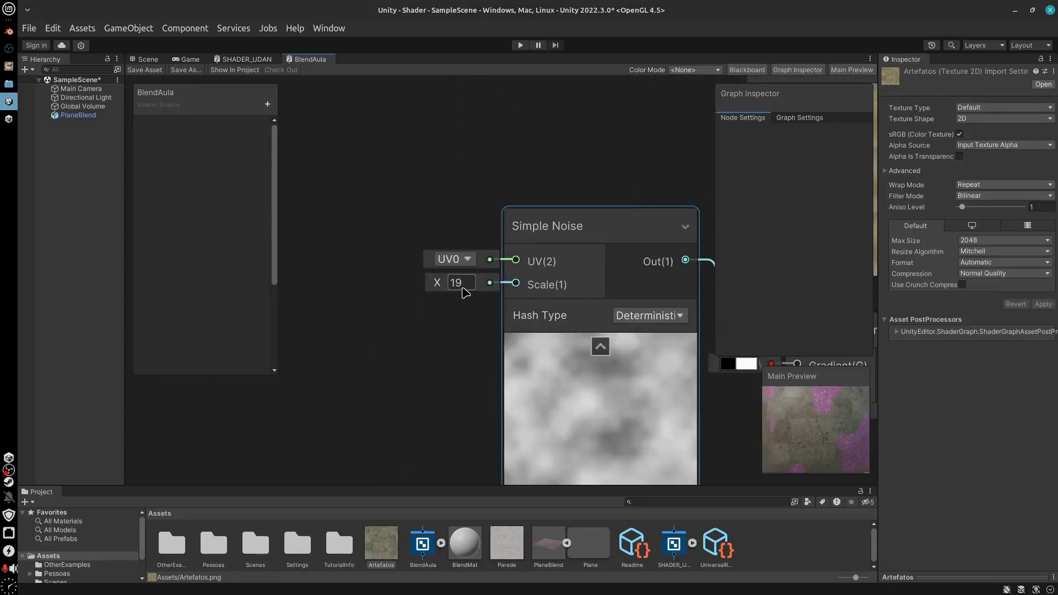
scroll(458, 347, down, 1)
middle_drag(439, 336, 395, 291)
scroll(395, 309, up, 2)
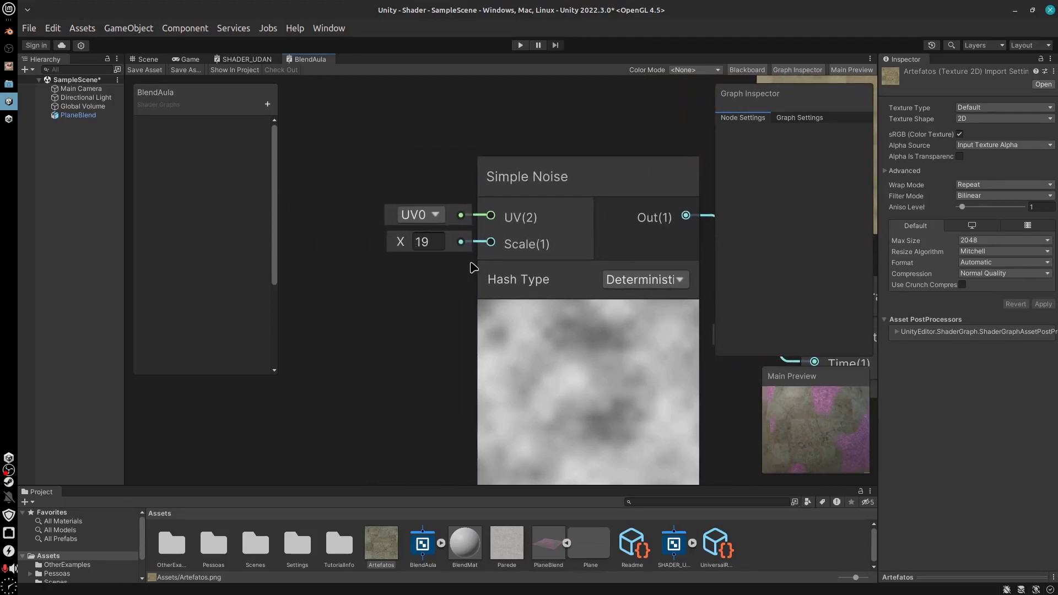
click(439, 246)
text(1)
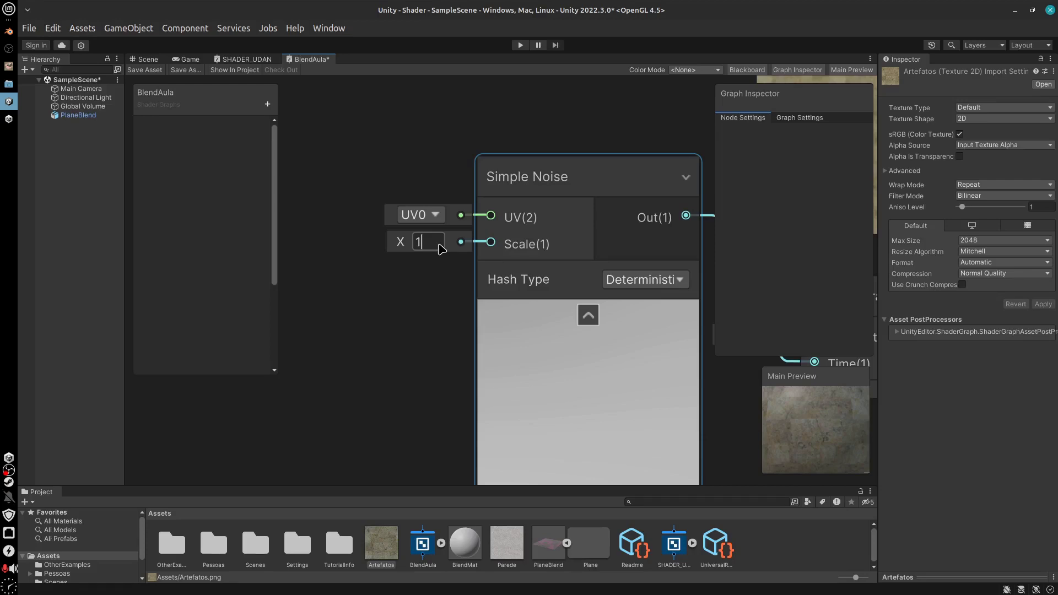
text(4)
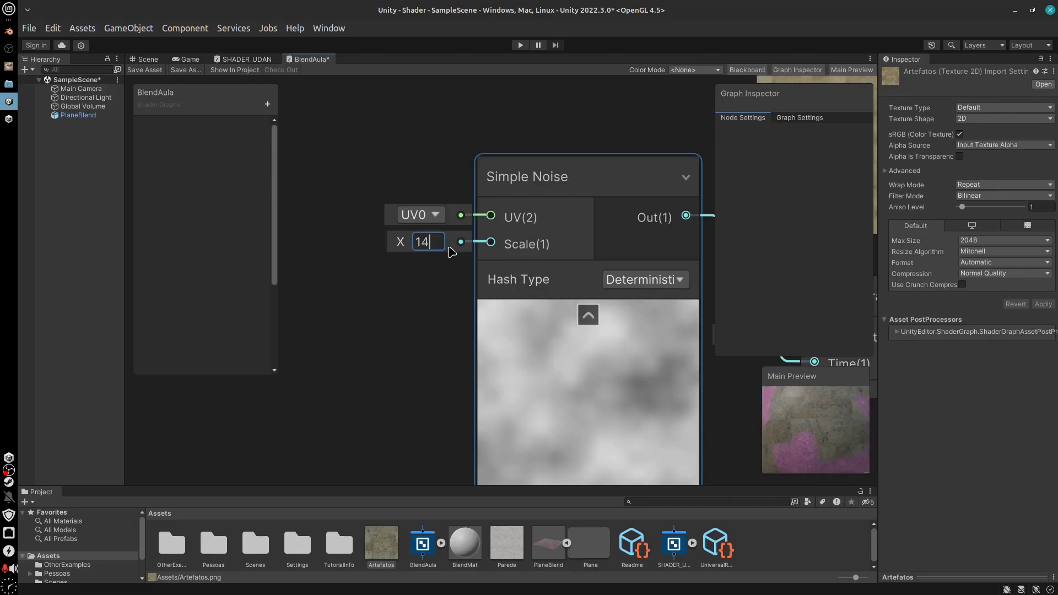
click(428, 288)
Create a Float node feeding the Simple Noise node's Scale input and reposition it slightly beside that node
drag(490, 243, 395, 307)
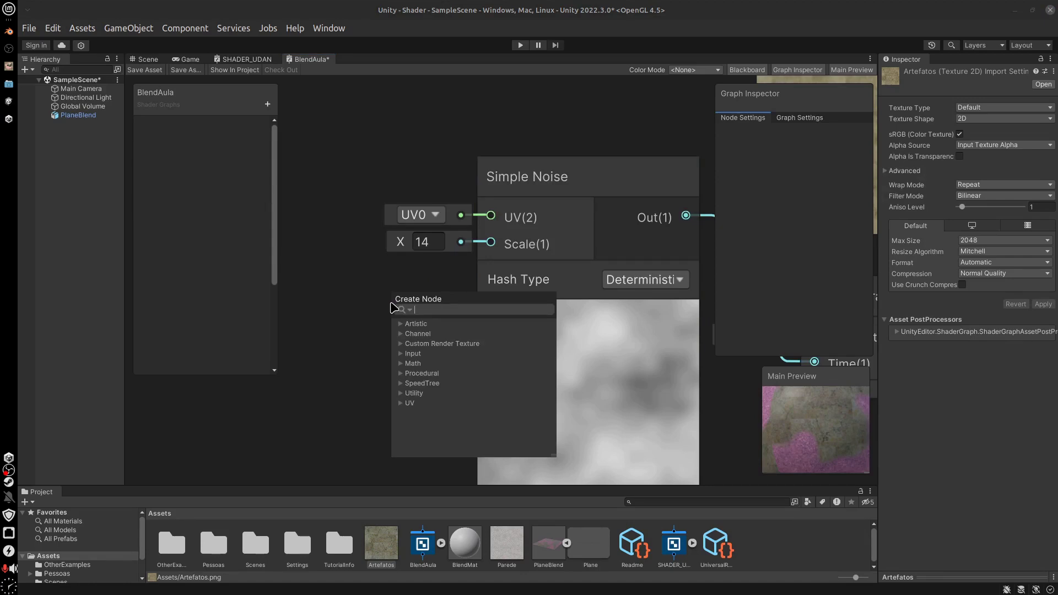
text(flo)
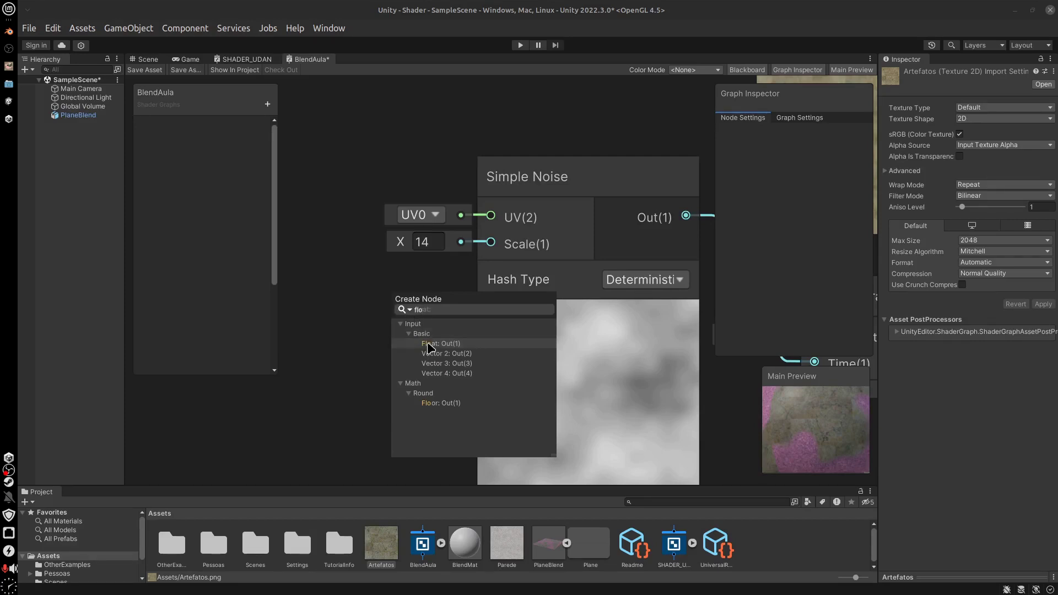
click(429, 344)
middle_drag(430, 347, 546, 323)
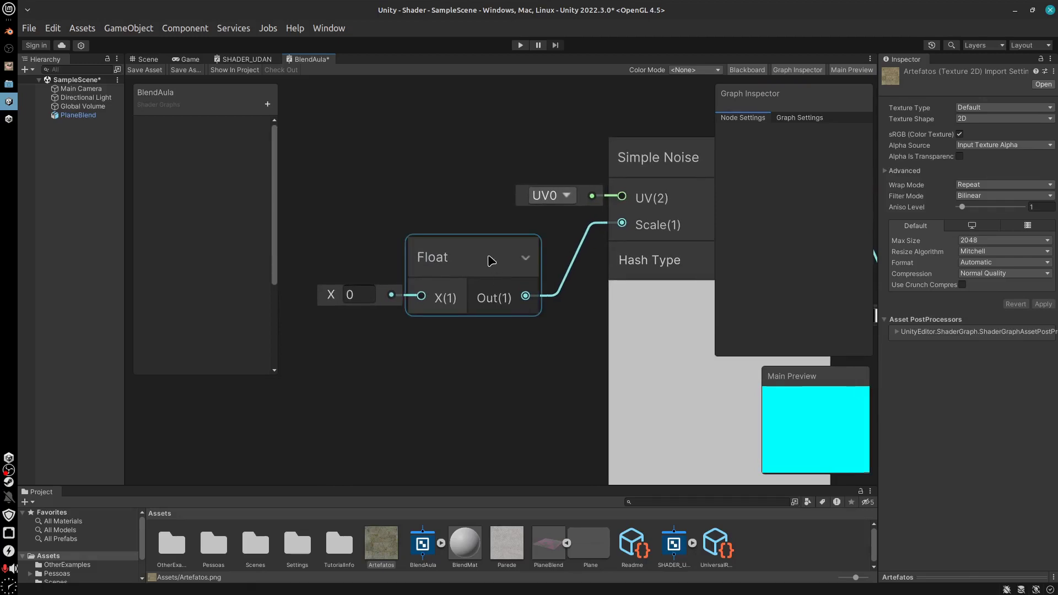
drag(491, 260, 468, 249)
Convert the Float node to a property and rename it NoiseControl
right_click(468, 249)
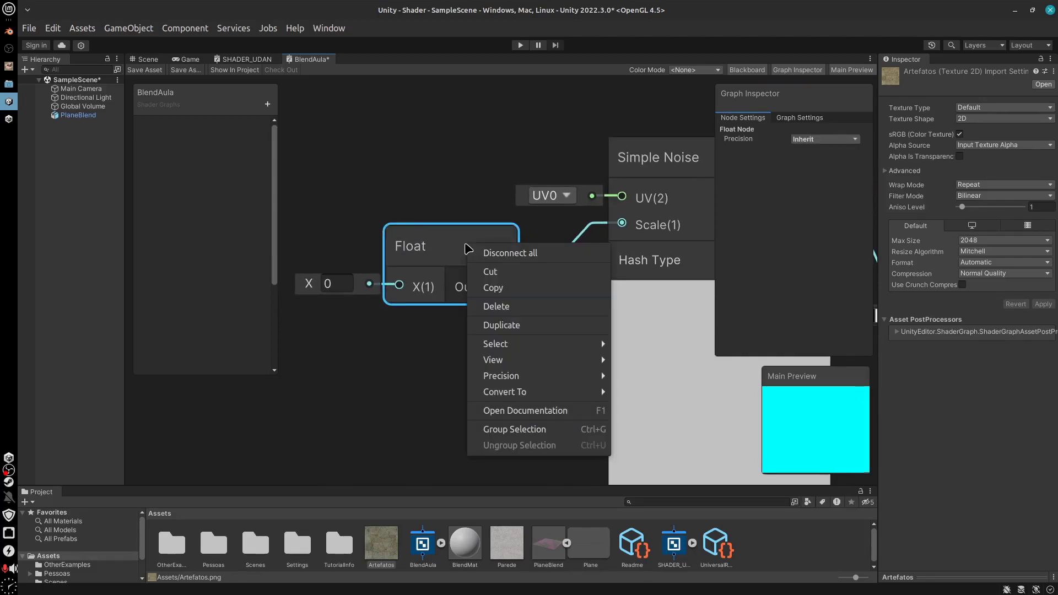
mouse_move(595, 392)
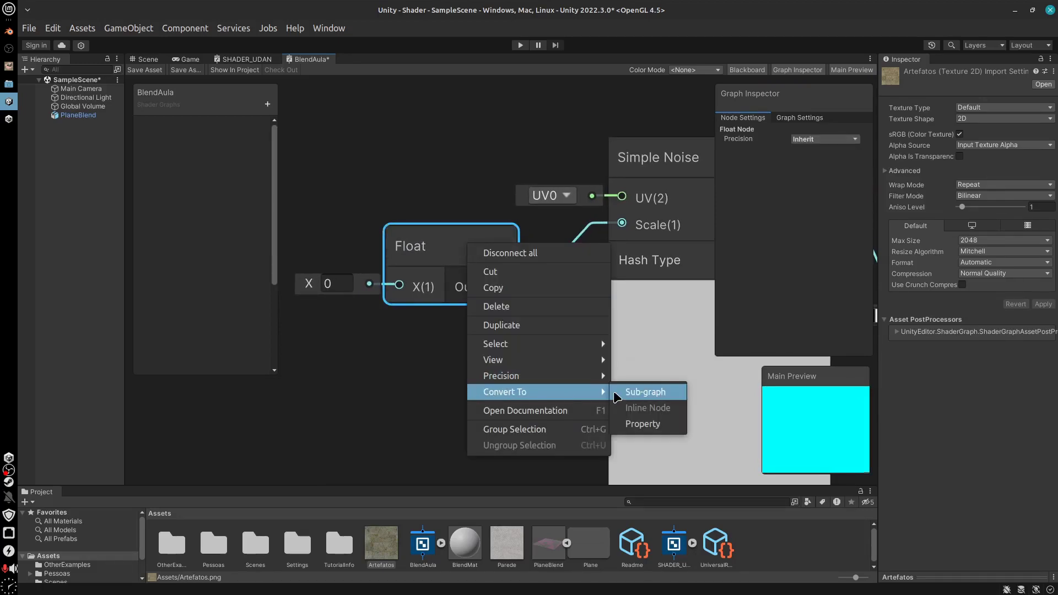
click(642, 424)
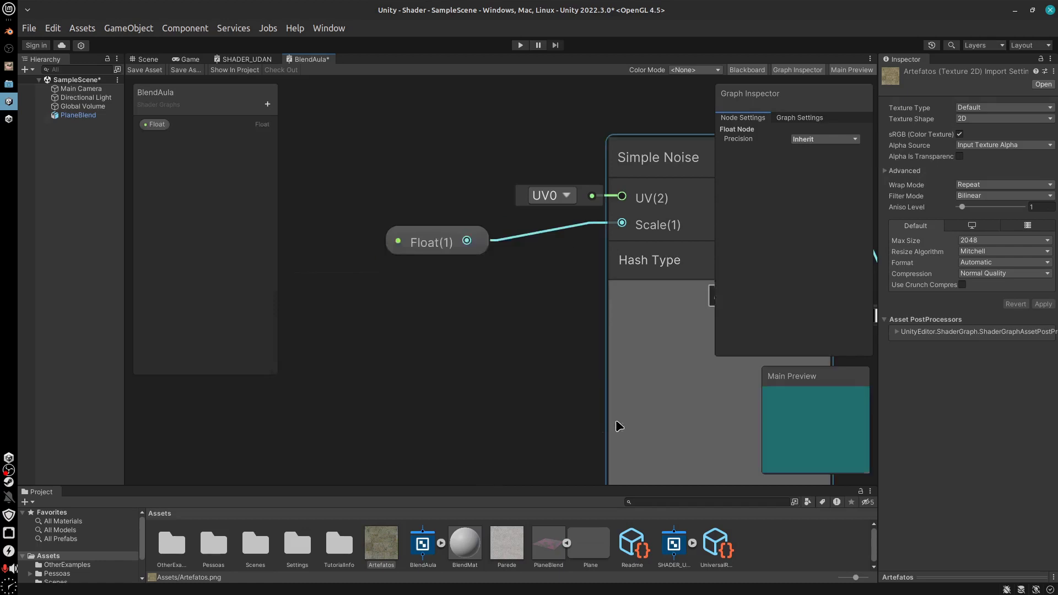
double_click(160, 127)
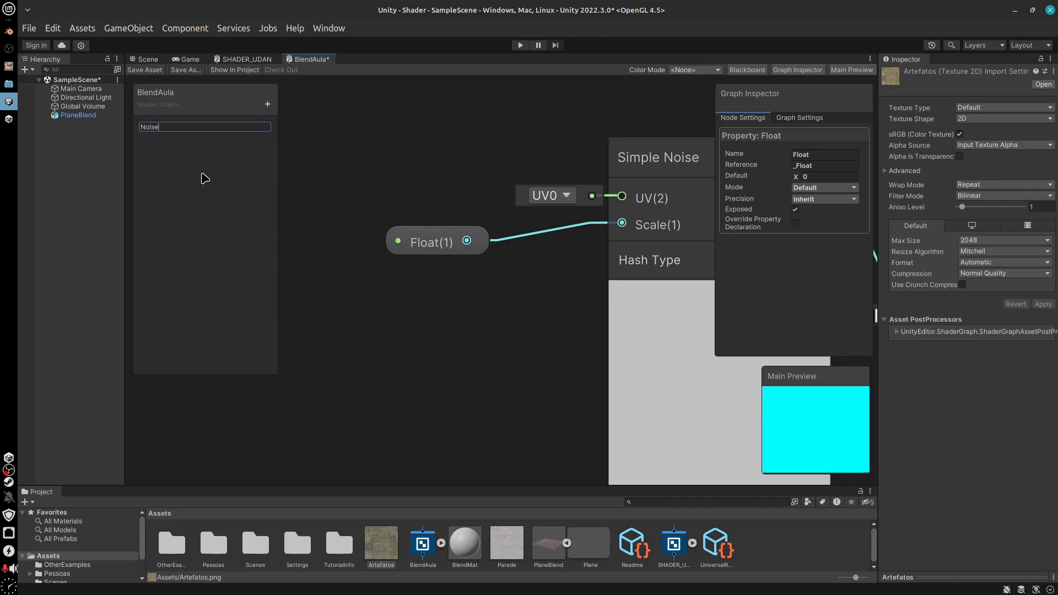
text(trol)
key(Return)
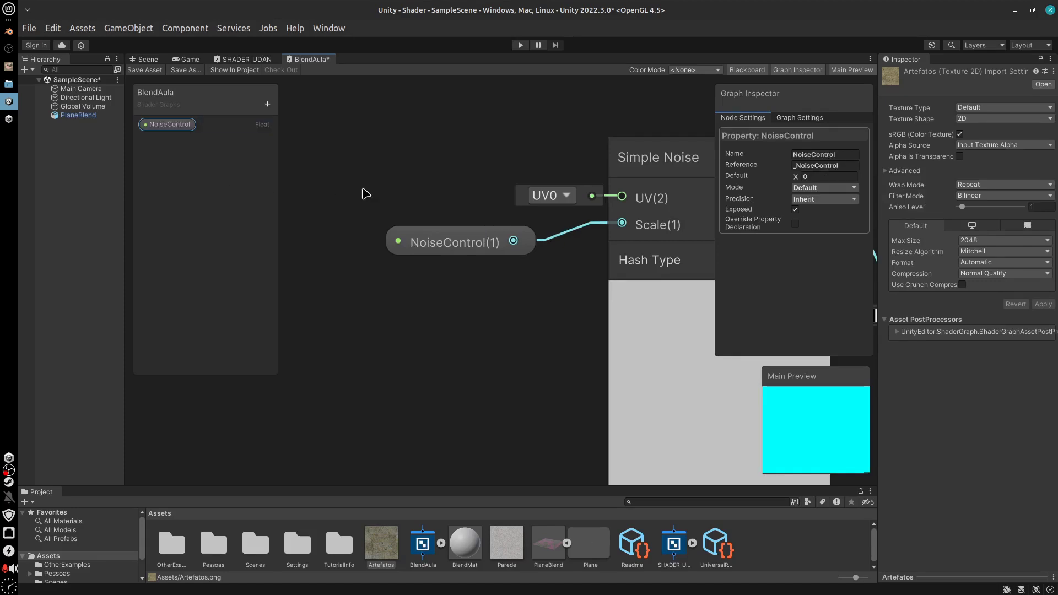
Keep the NoiseControl property's mode at Default and move its node next to the Simple Noise Scale input
click(822, 188)
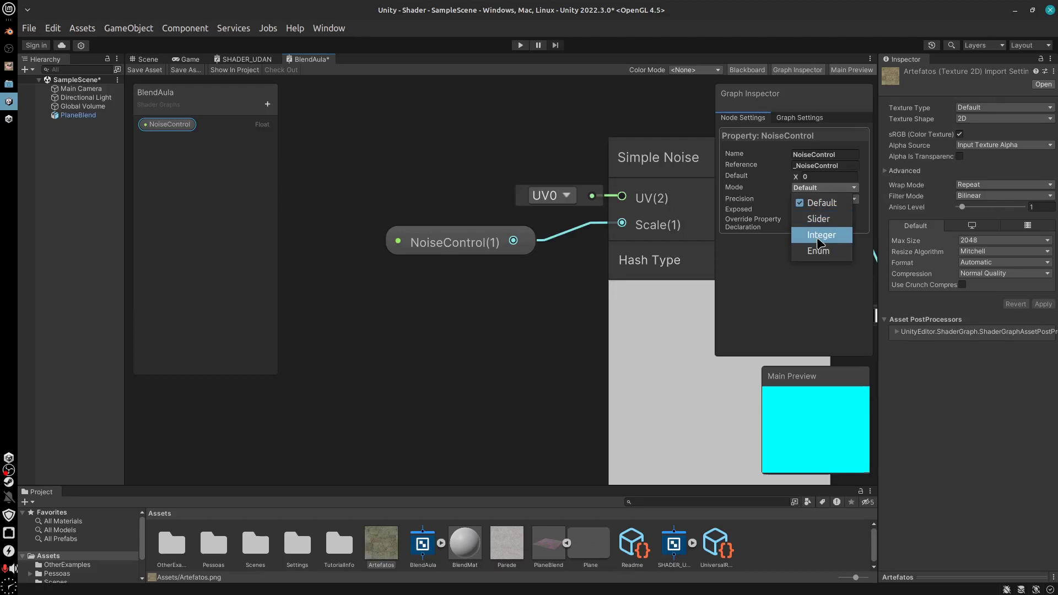
click(826, 205)
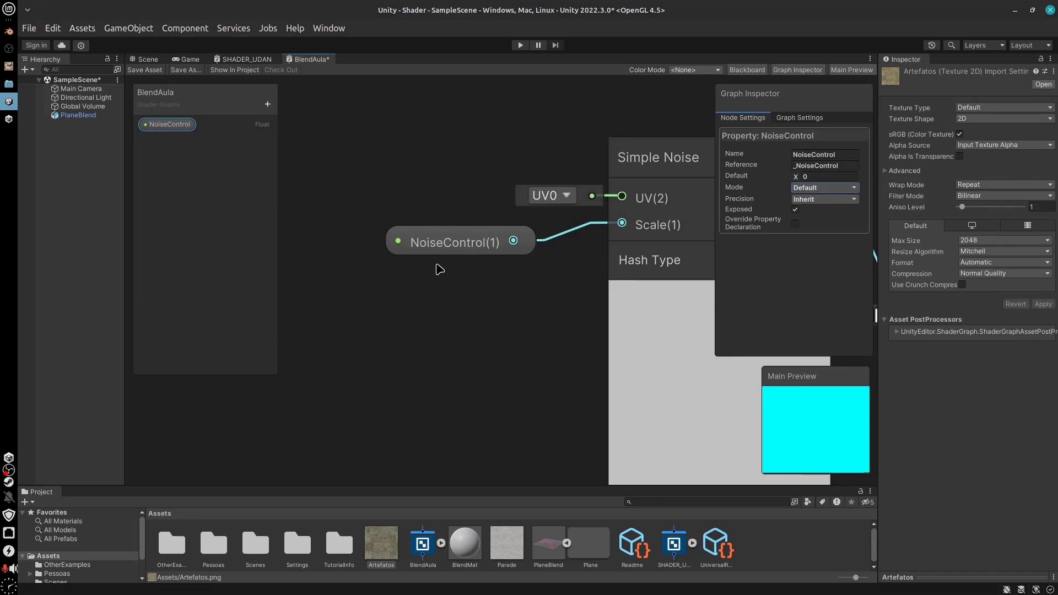
drag(439, 245, 507, 231)
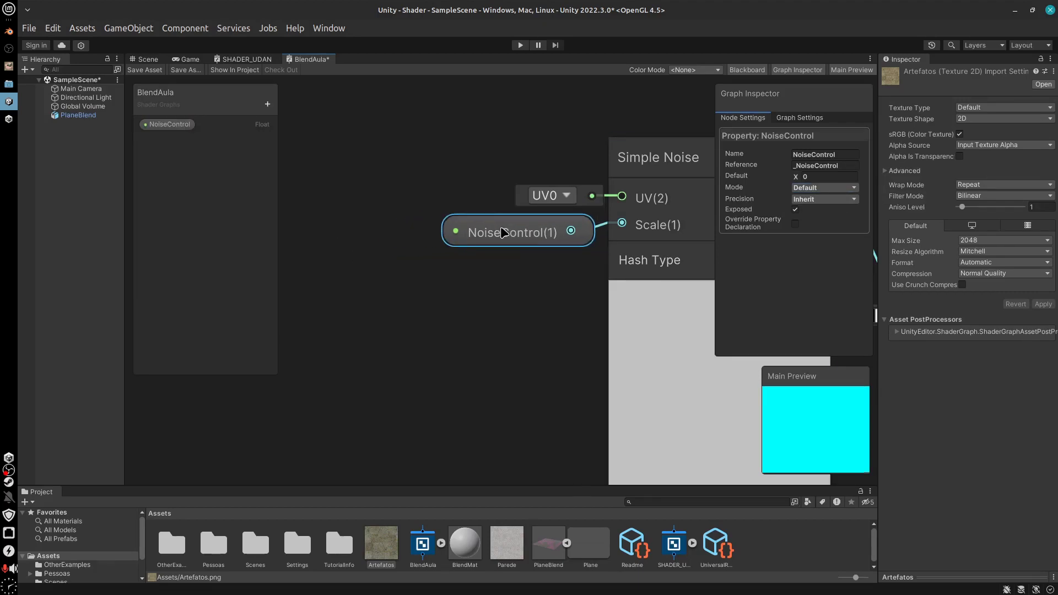
scroll(449, 283, down, 1)
scroll(442, 286, up, 1)
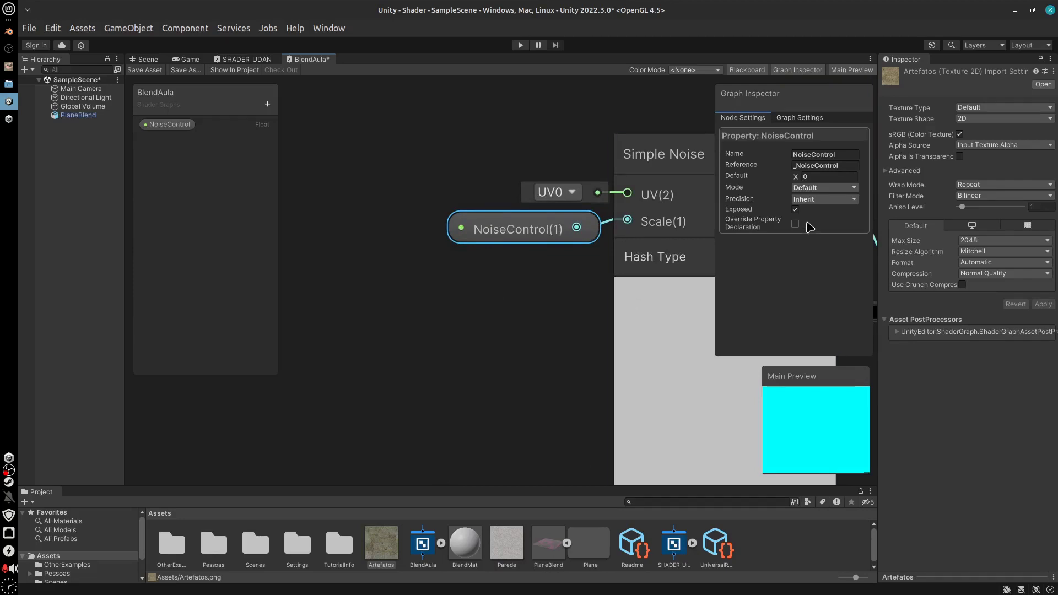
Set the NoiseControl property's default value to 19 and save the graph
click(827, 177)
text(19)
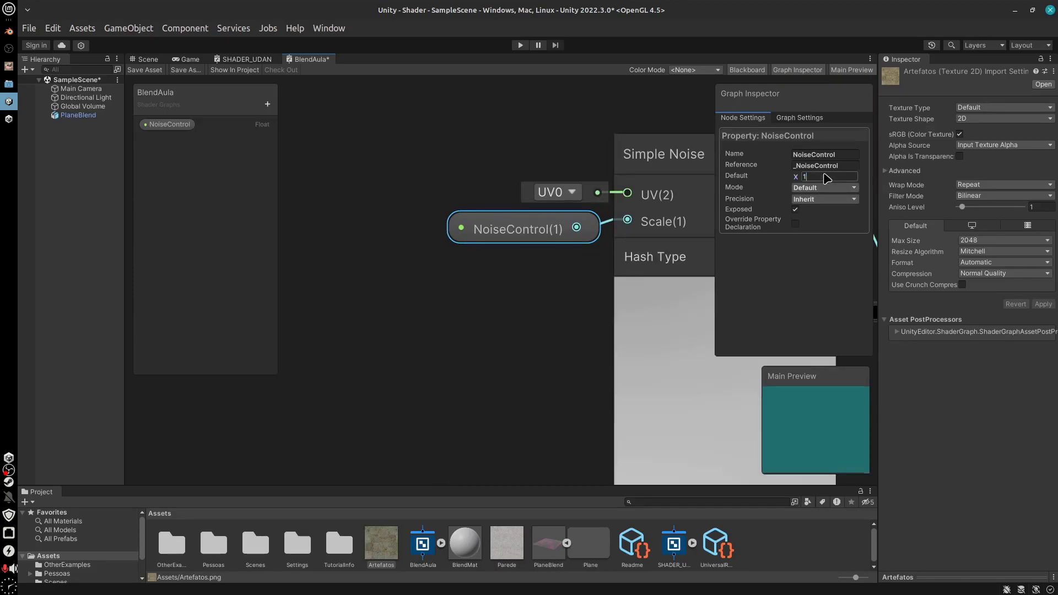
click(814, 256)
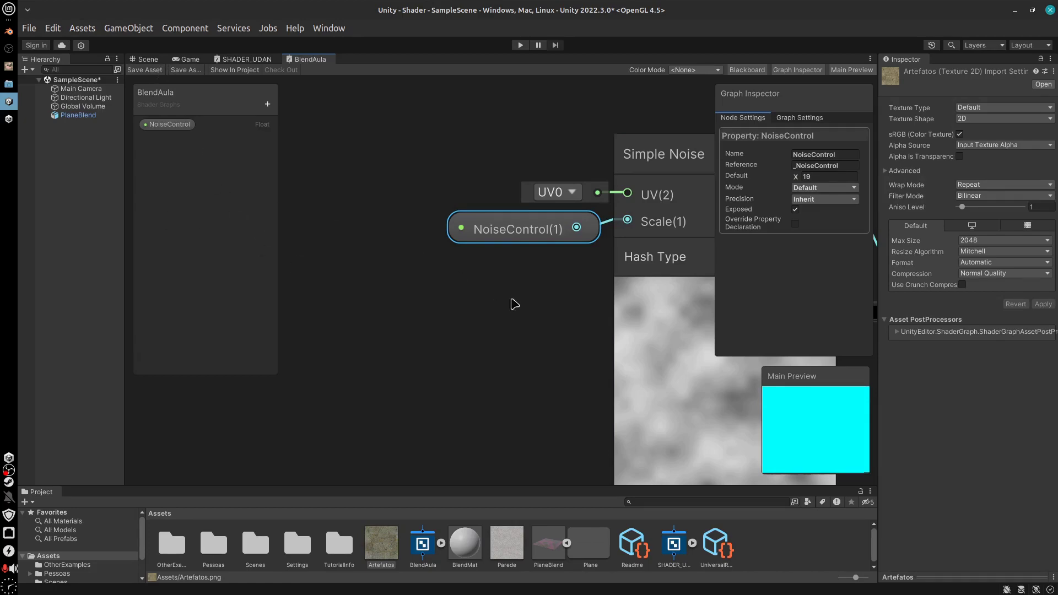
Align the Parede Texture 2D Asset node with the Sample Texture 2D node it feeds
middle_drag(537, 312, 409, 329)
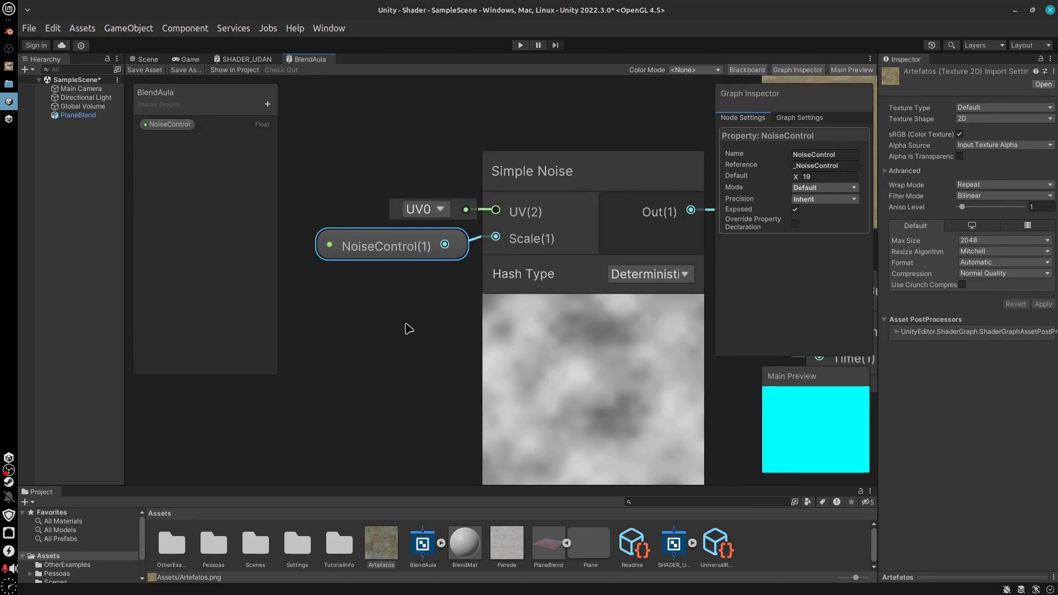
scroll(409, 329, down, 5)
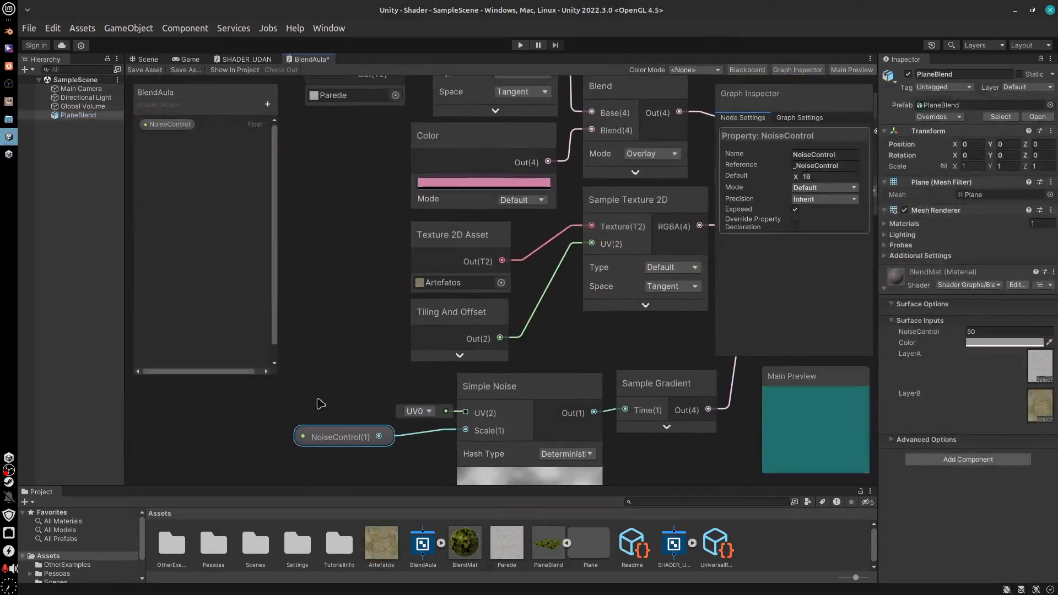
middle_drag(352, 335, 373, 376)
click(485, 309)
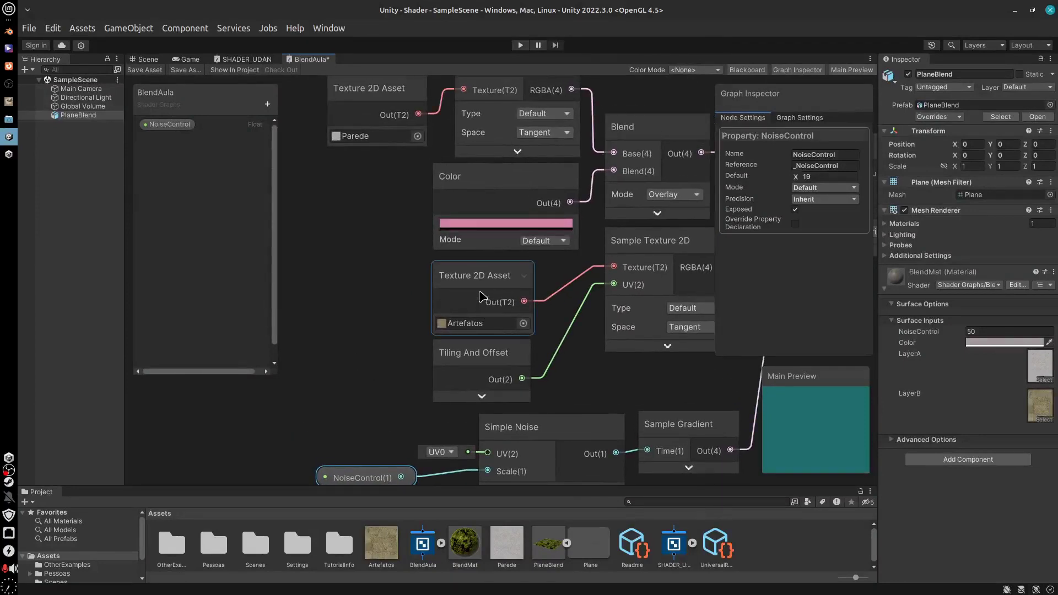
middle_drag(363, 173, 372, 204)
click(361, 139)
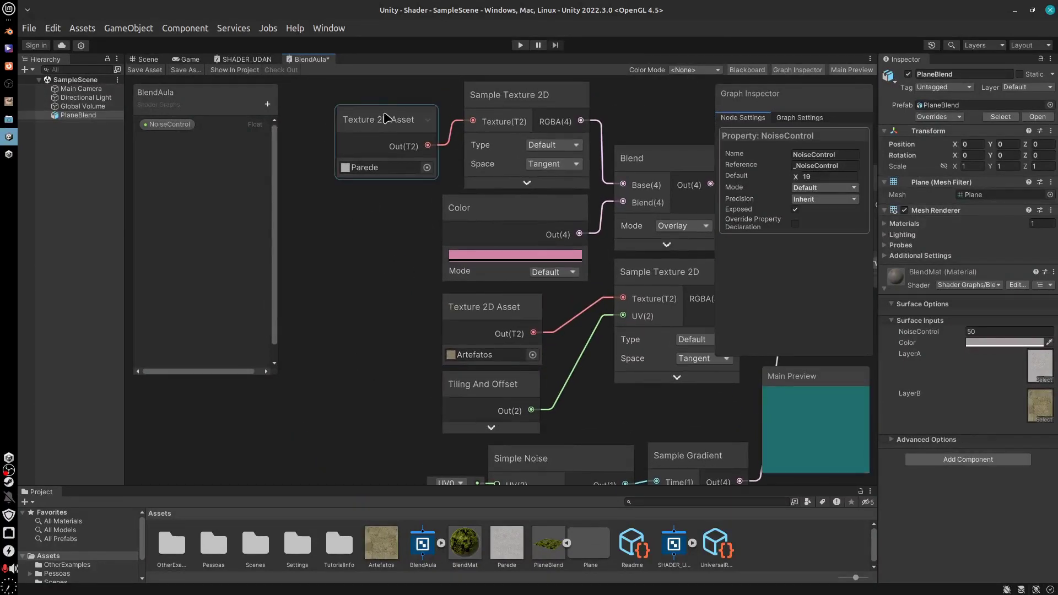
drag(386, 119, 386, 146)
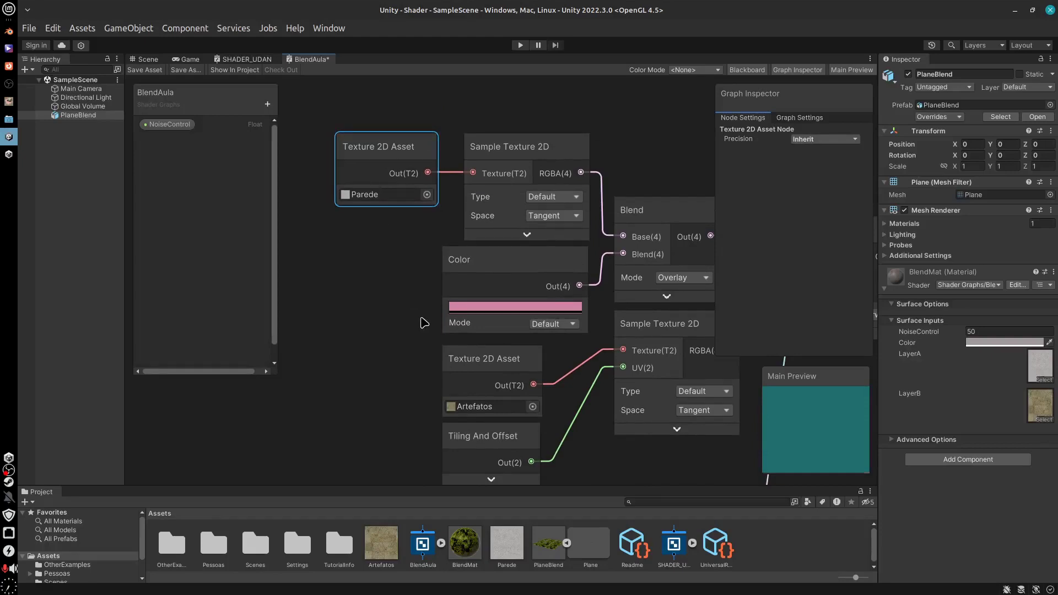
Convert the Parede Texture 2D Asset node to a property and rename it LayerA
right_click(367, 154)
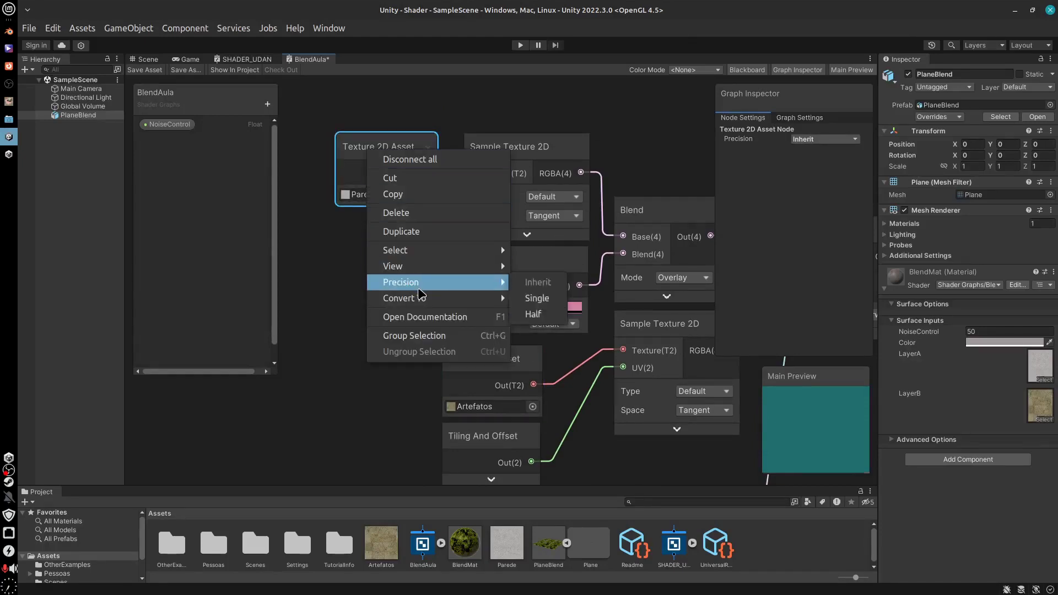
mouse_move(468, 298)
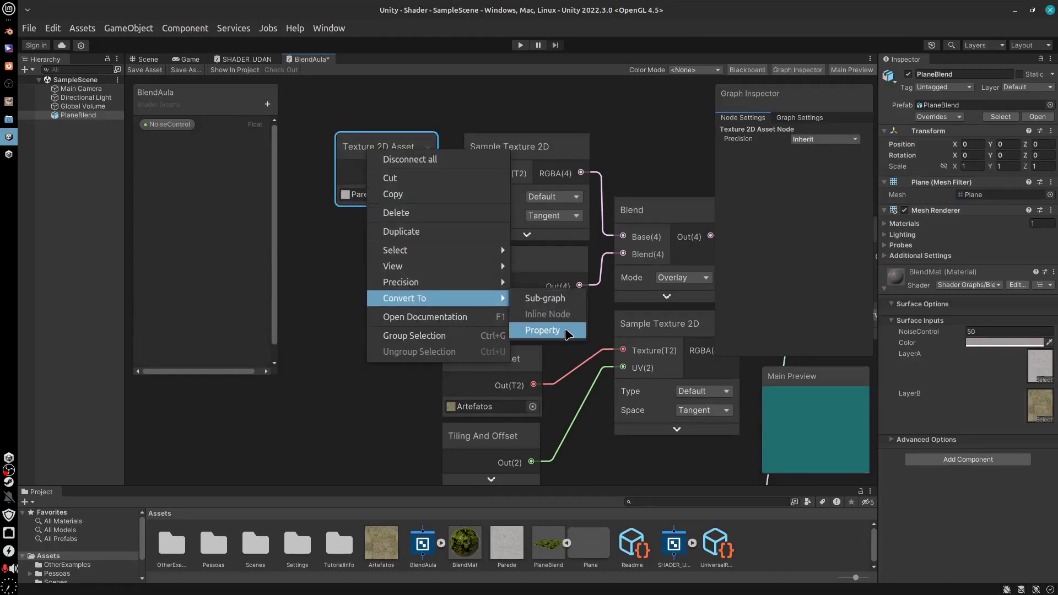
click(566, 330)
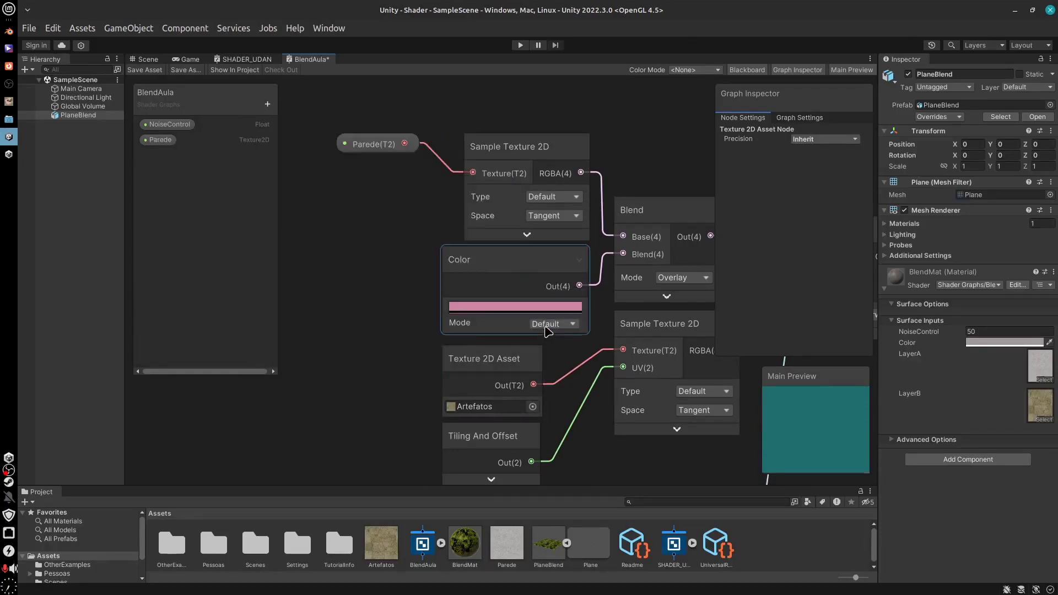
double_click(161, 141)
text(LayerA)
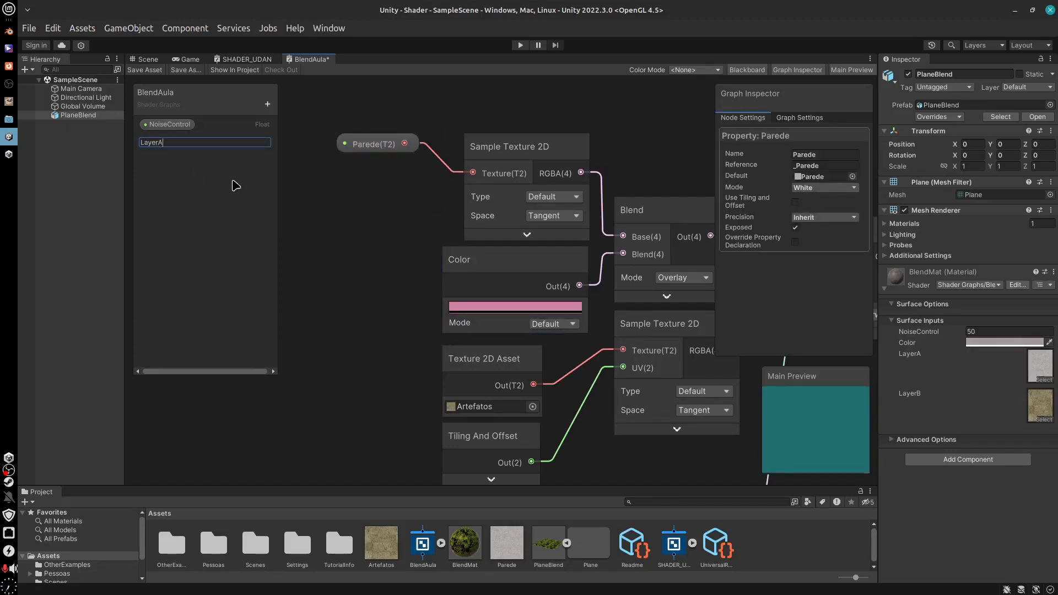
key(Return)
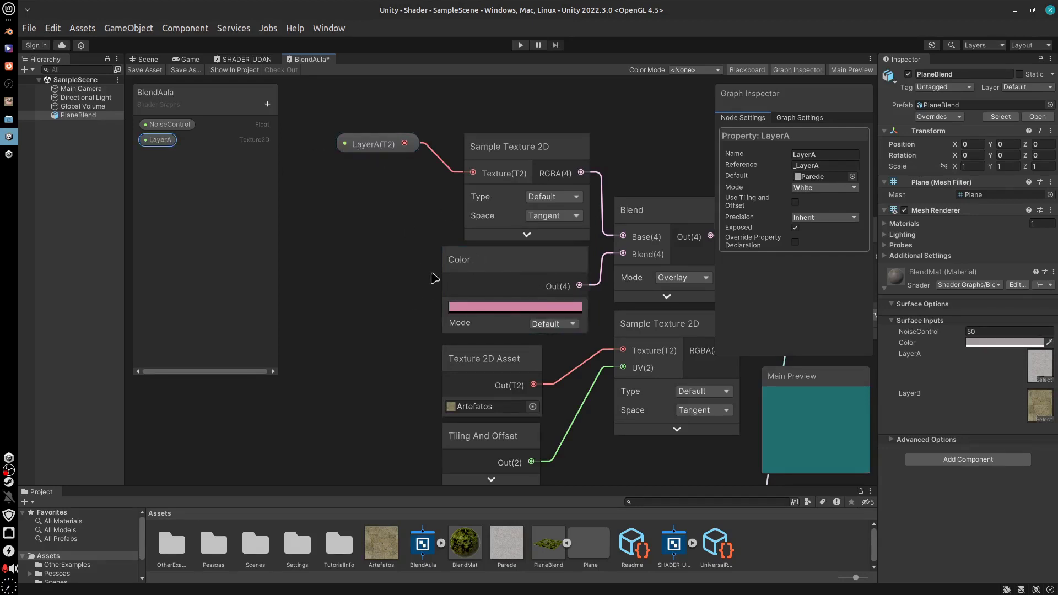
Convert the Color node feeding the Overlay Blend to a property and rename it ColorOverlay
right_click(494, 270)
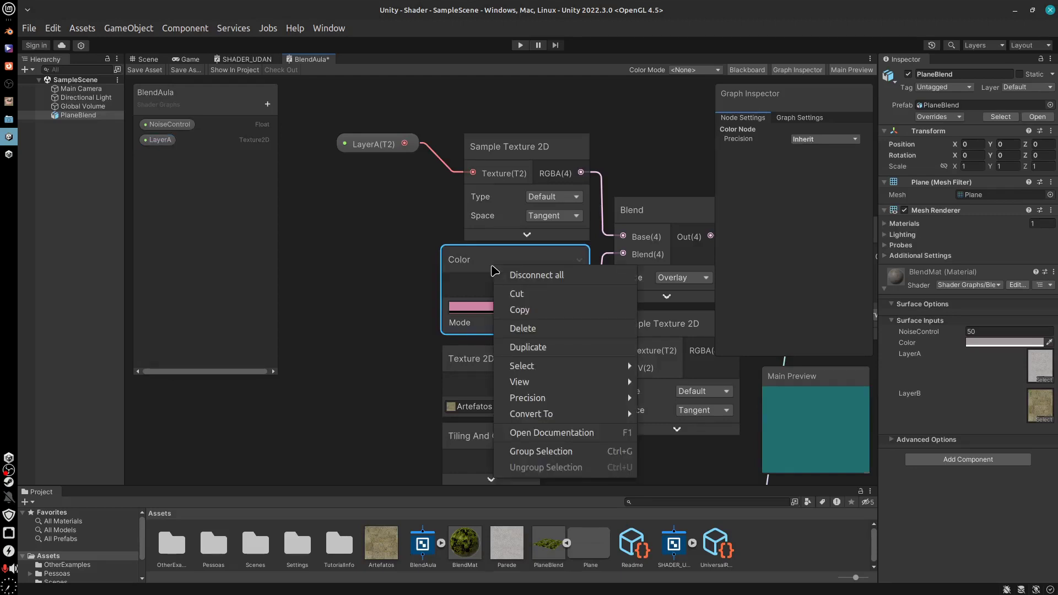
mouse_move(622, 413)
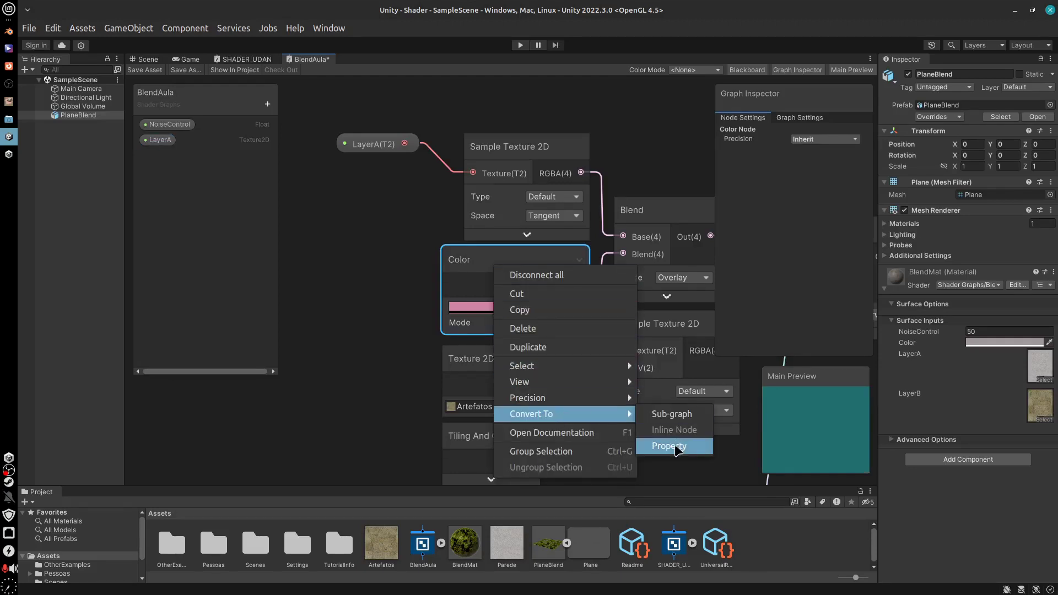
click(669, 446)
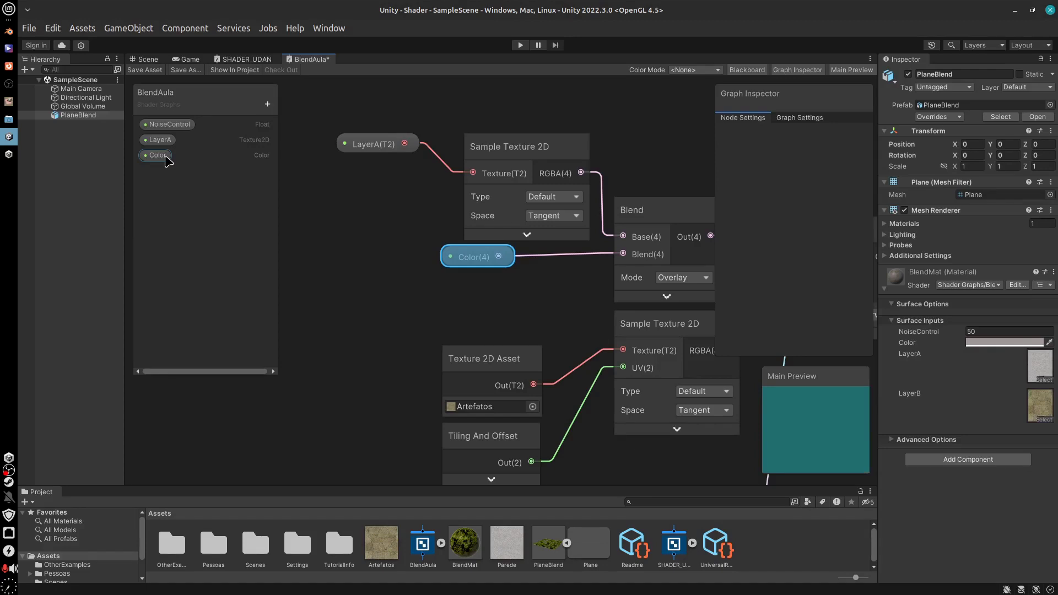
click(164, 157)
right_click(166, 157)
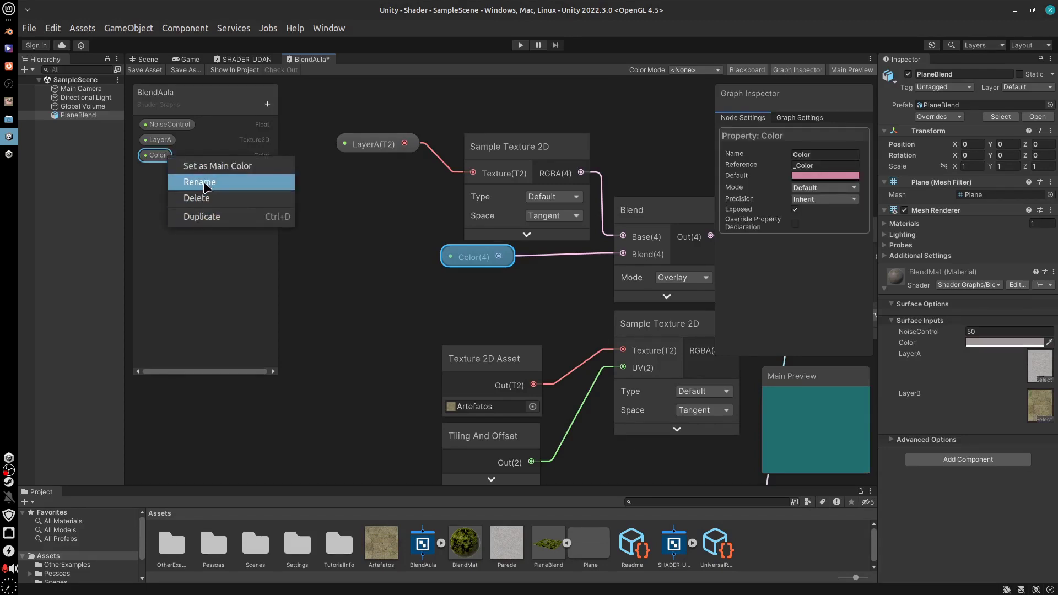
click(205, 187)
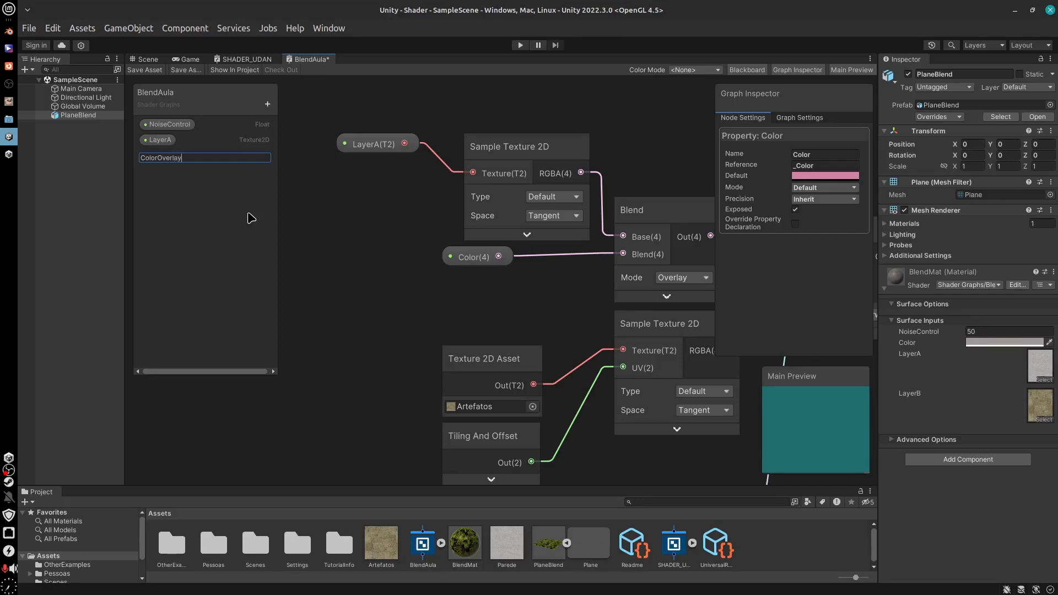
key(Return)
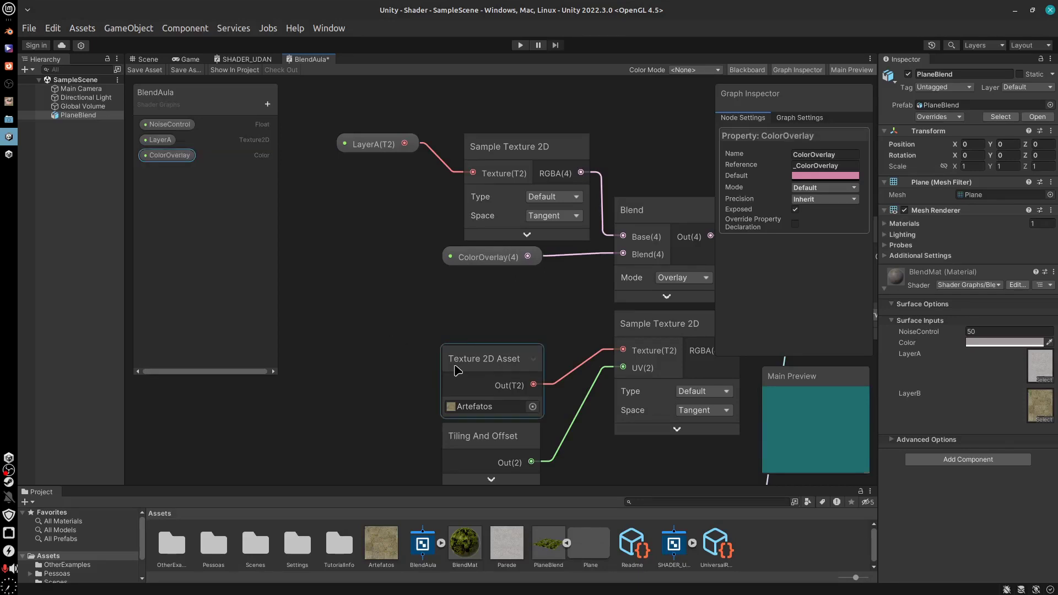
Convert the Artefatos Texture 2D Asset node to a property named LayerB and save the graph
right_click(479, 365)
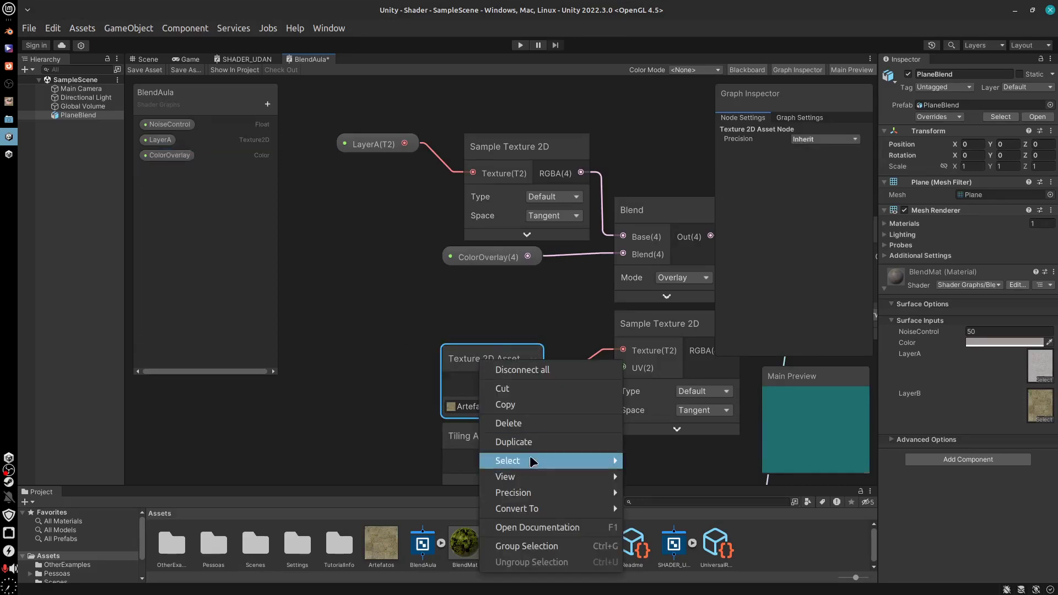
mouse_move(528, 499)
mouse_move(576, 507)
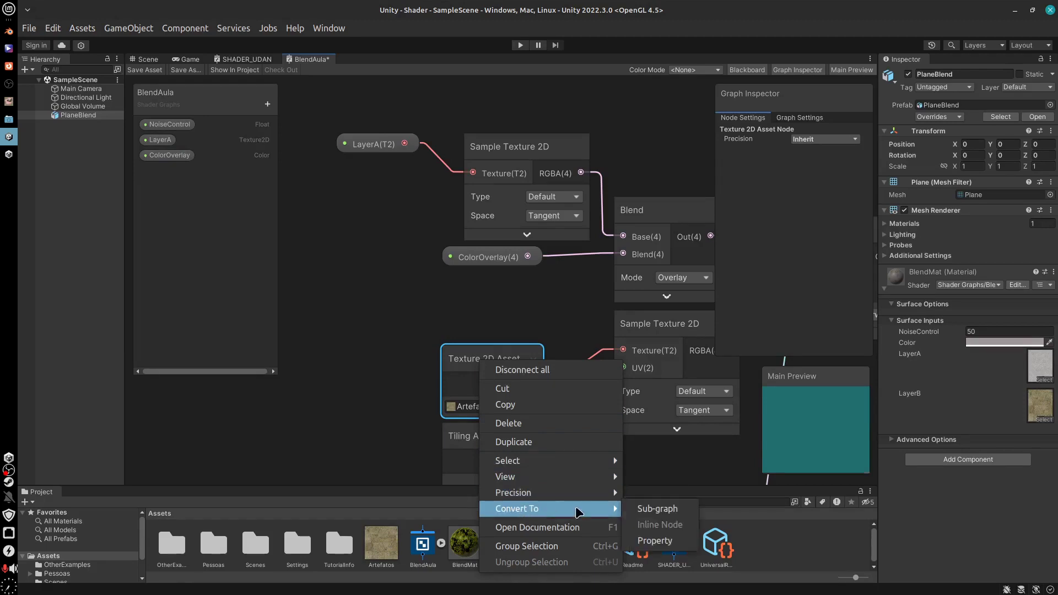
click(654, 541)
click(164, 170)
right_click(167, 171)
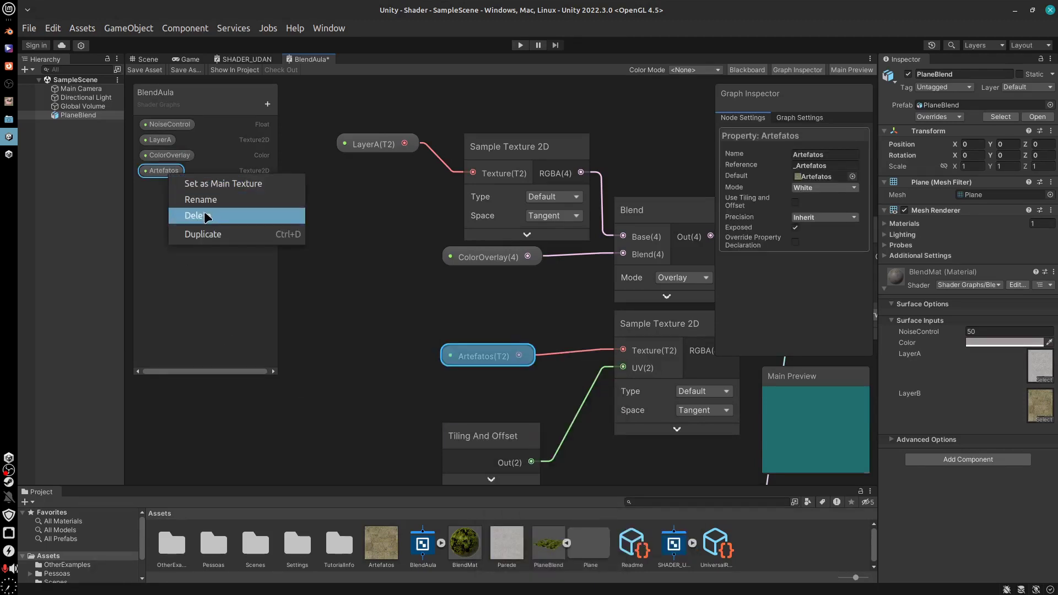
key(Escape)
text(LayerB)
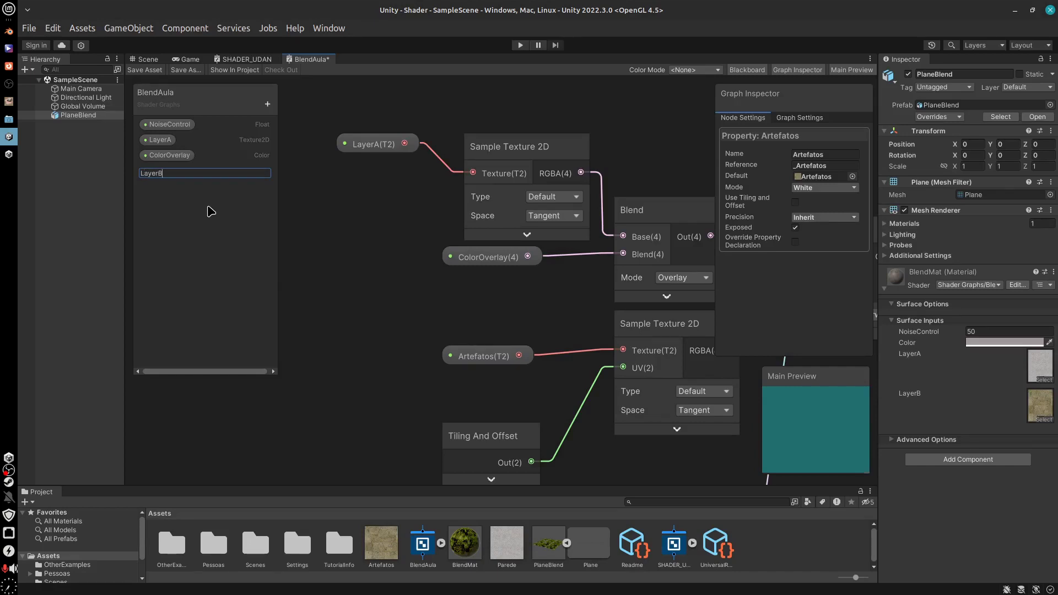
key(Return)
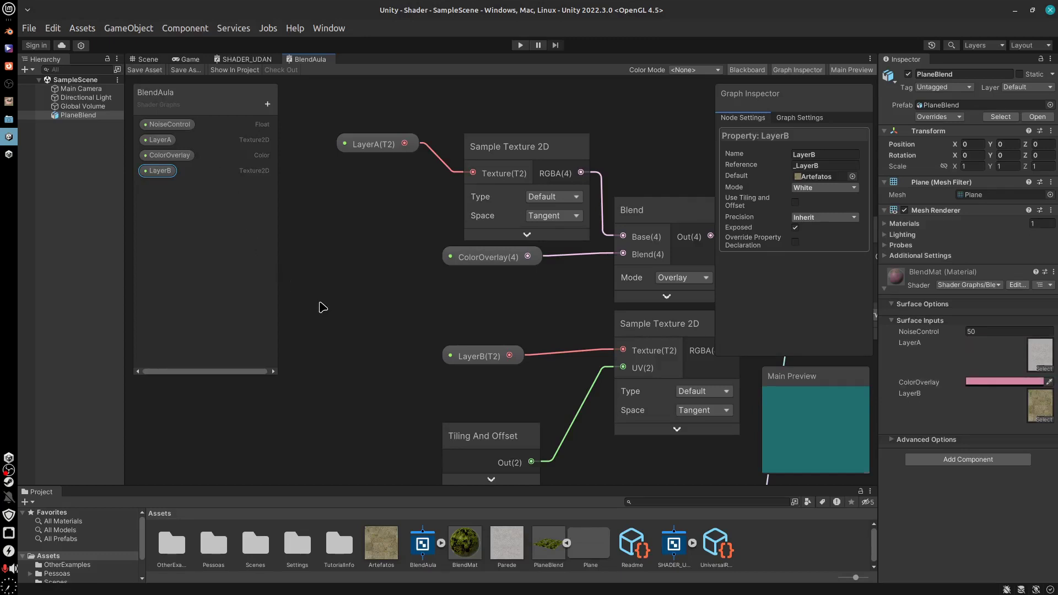
Expand the Sample Gradient node's preview and unused ports, and place the node beside Simple Noise
mouse_move(333, 307)
middle_down()
mouse_move(267, 295)
mouse_move(210, 303)
mouse_move(319, 311)
middle_up()
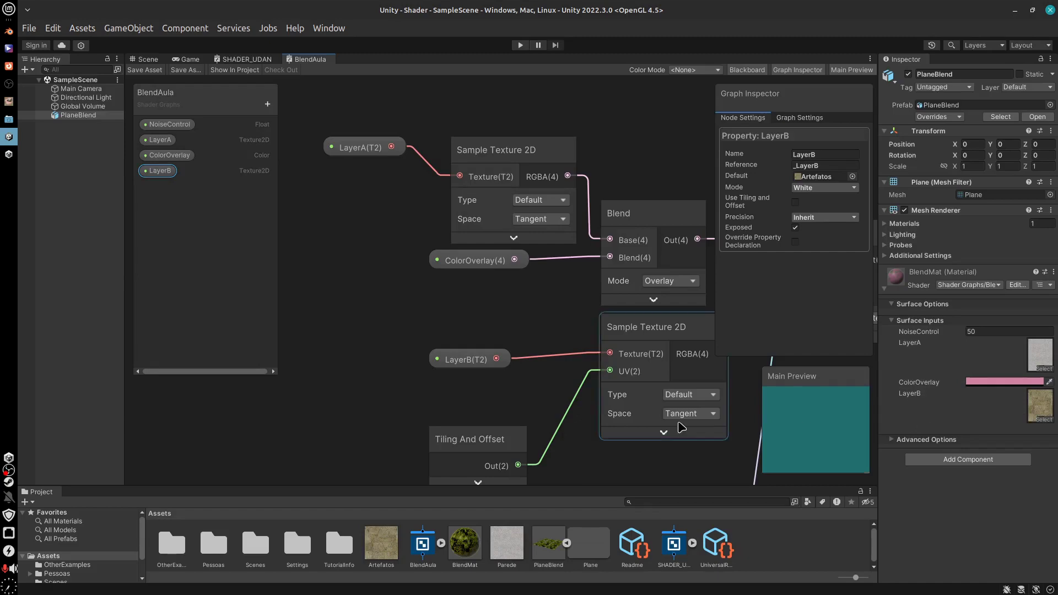
middle_drag(682, 428, 490, 258)
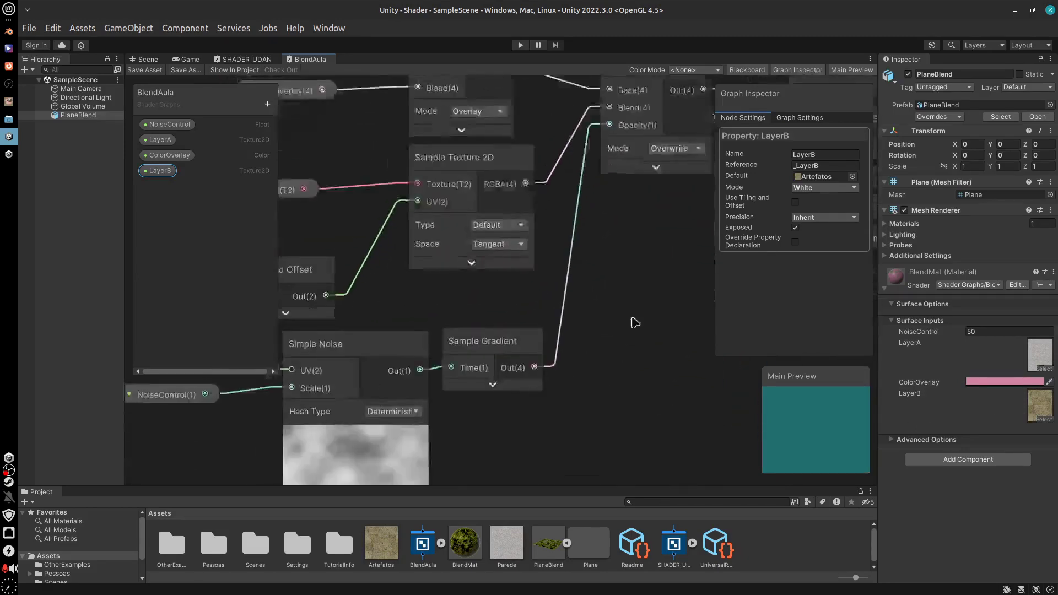
middle_drag(635, 322, 584, 342)
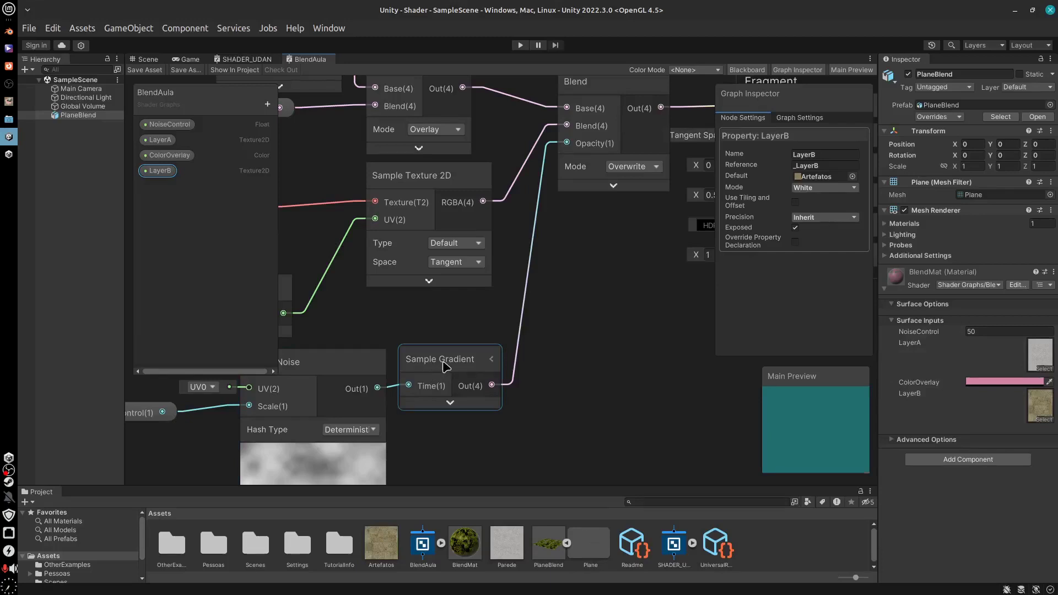
click(448, 403)
middle_drag(446, 361, 535, 257)
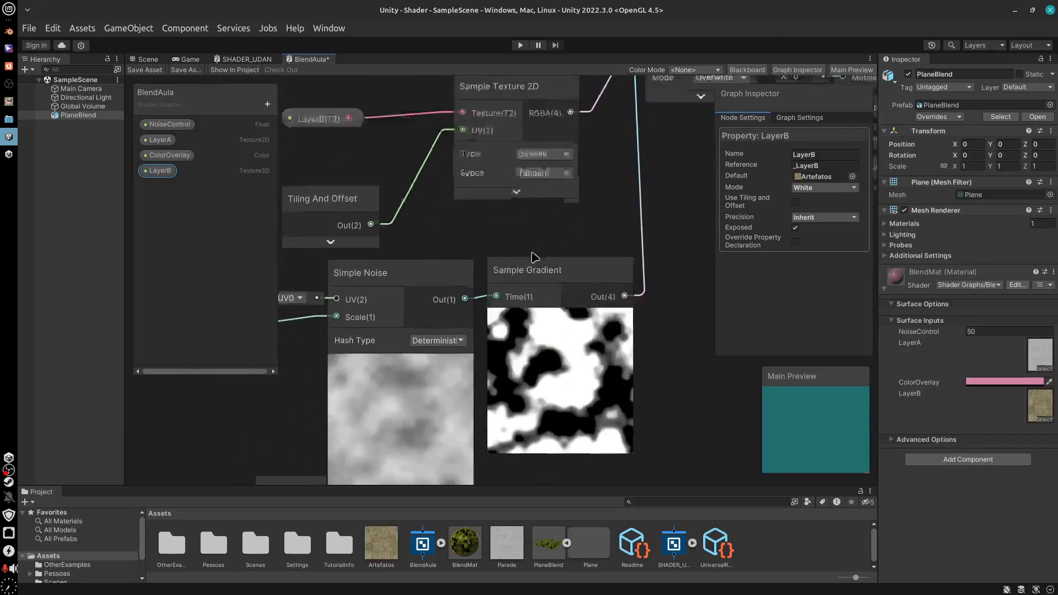
drag(535, 265, 559, 257)
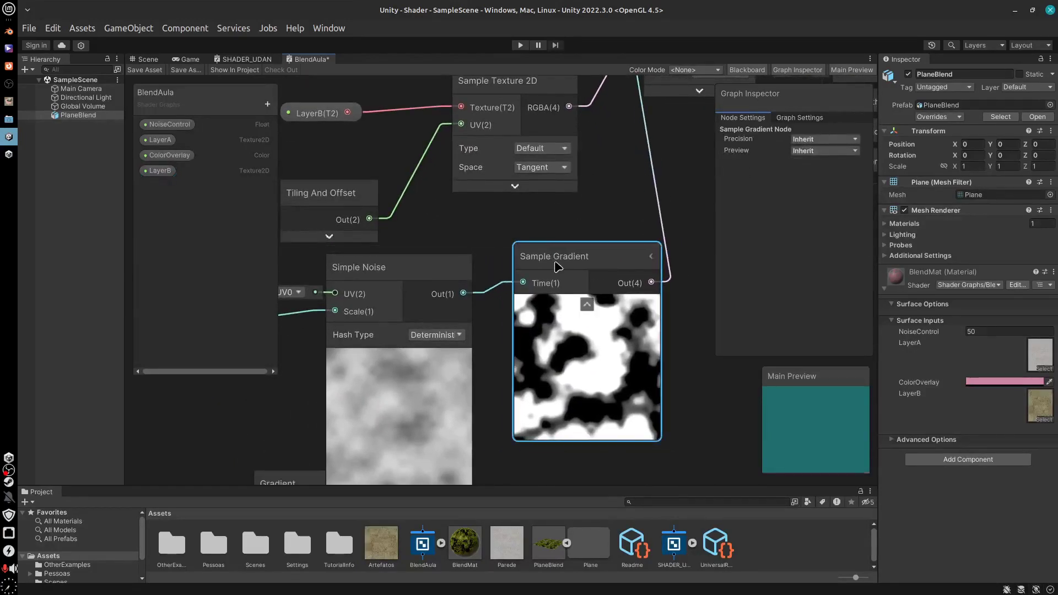
click(653, 257)
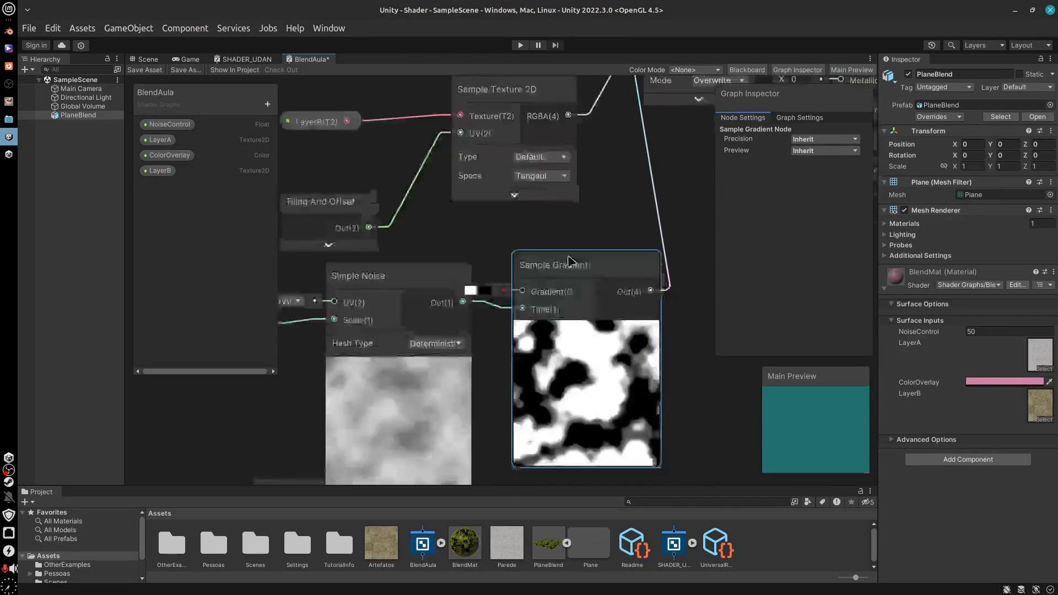
middle_drag(570, 260, 551, 234)
drag(551, 235, 602, 250)
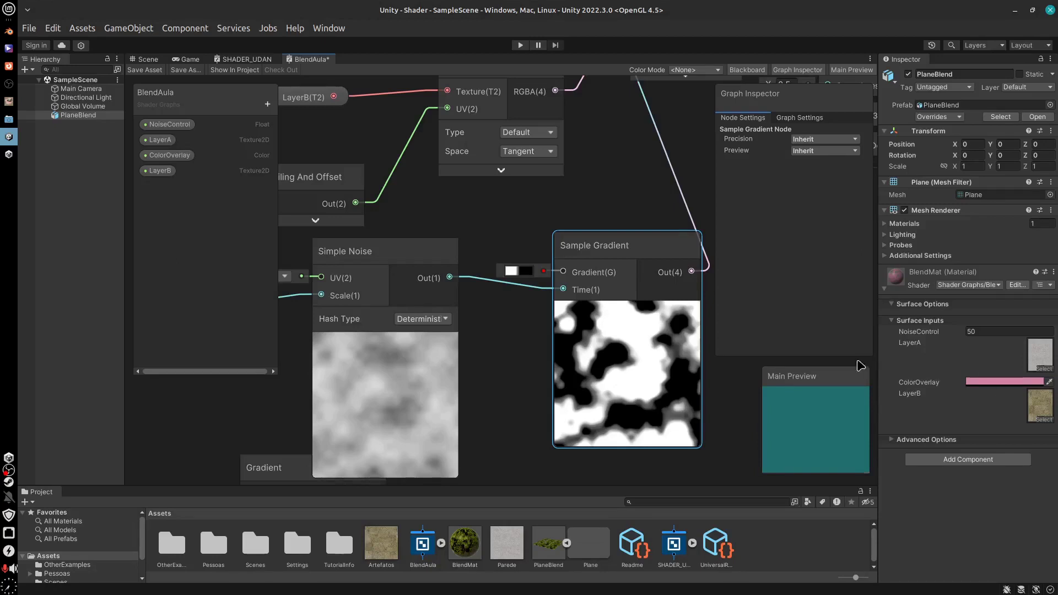
drag(620, 249, 554, 211)
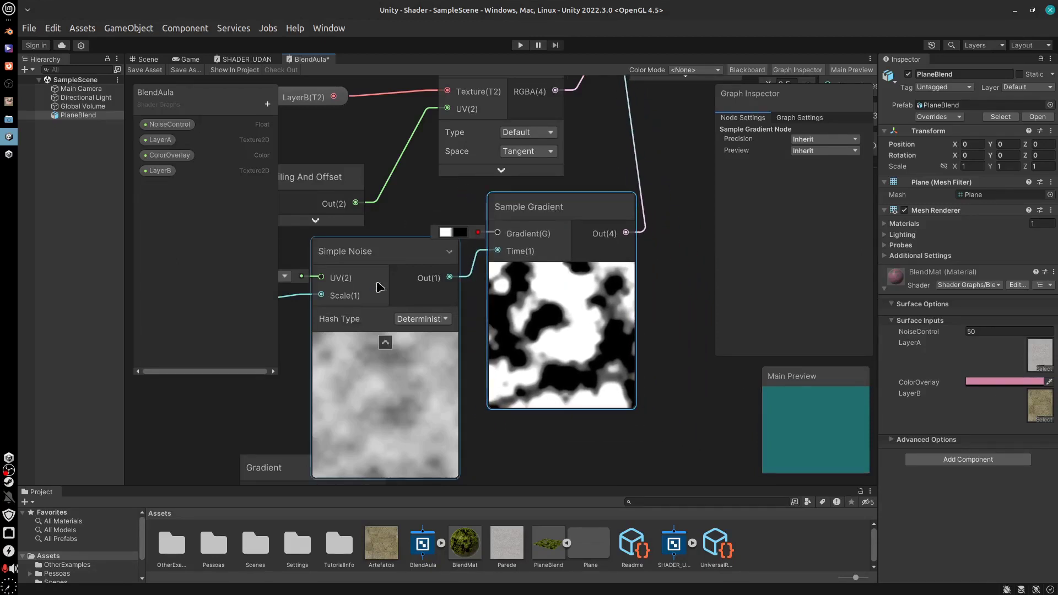
Create a Gradient node connected to Sample Gradient's Gradient input and place it above Simple Noise
middle_drag(409, 327, 373, 358)
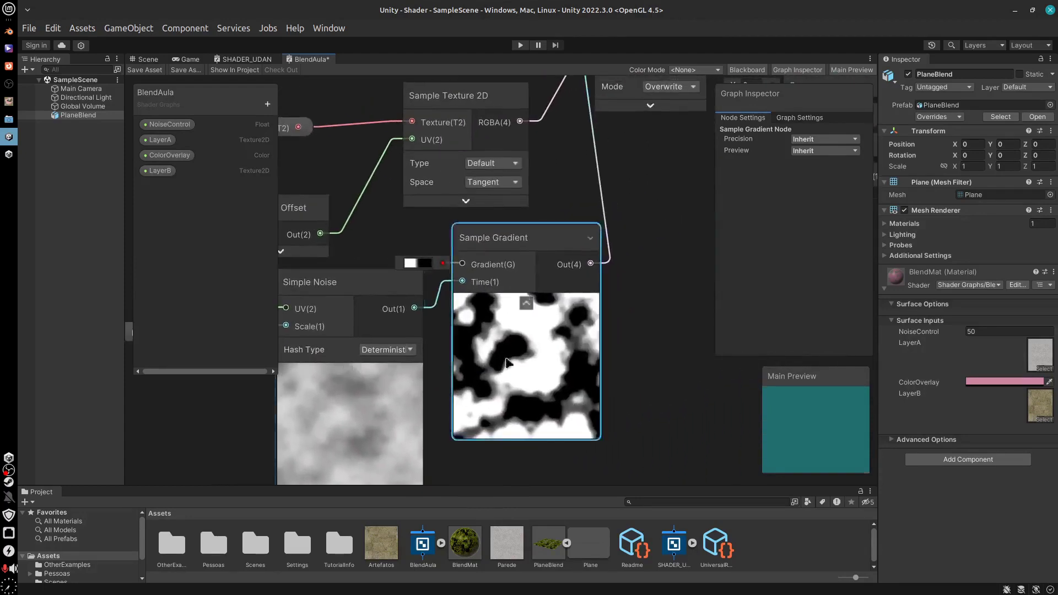
scroll(626, 349, down, 2)
middle_drag(626, 349, 593, 397)
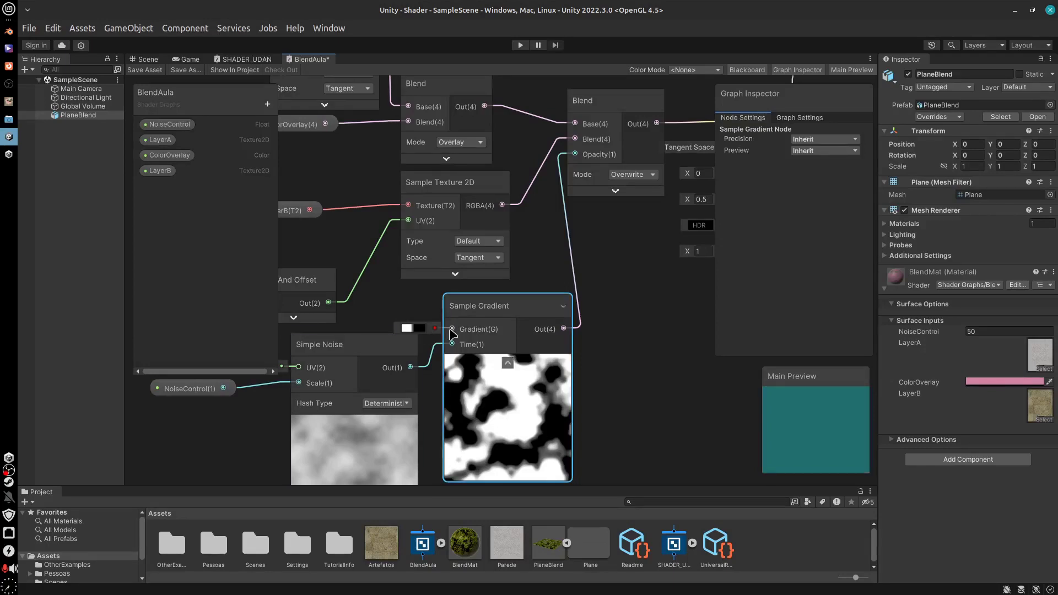
drag(452, 330, 414, 305)
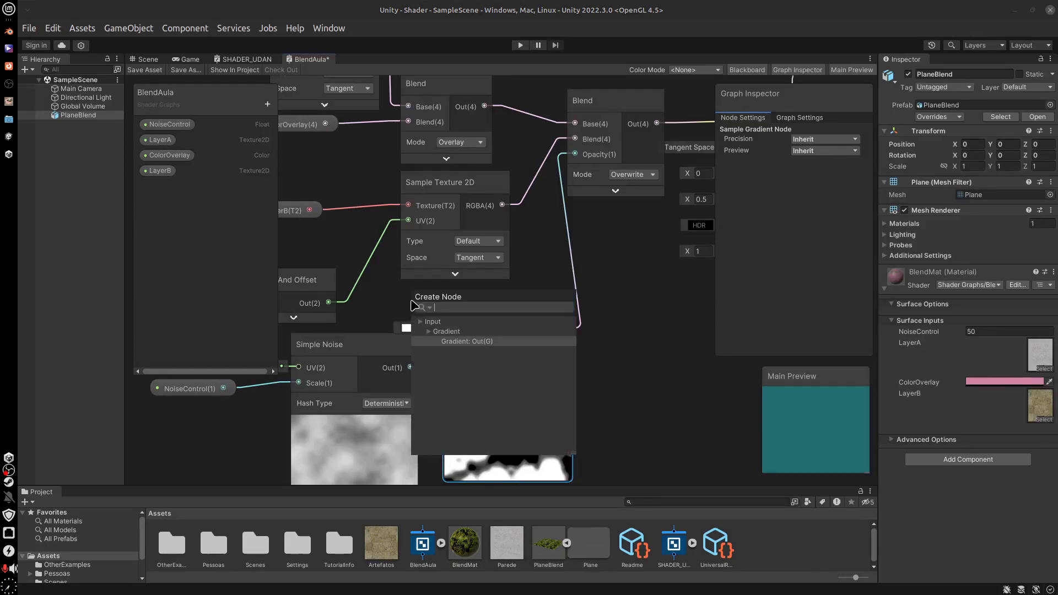
text(sam)
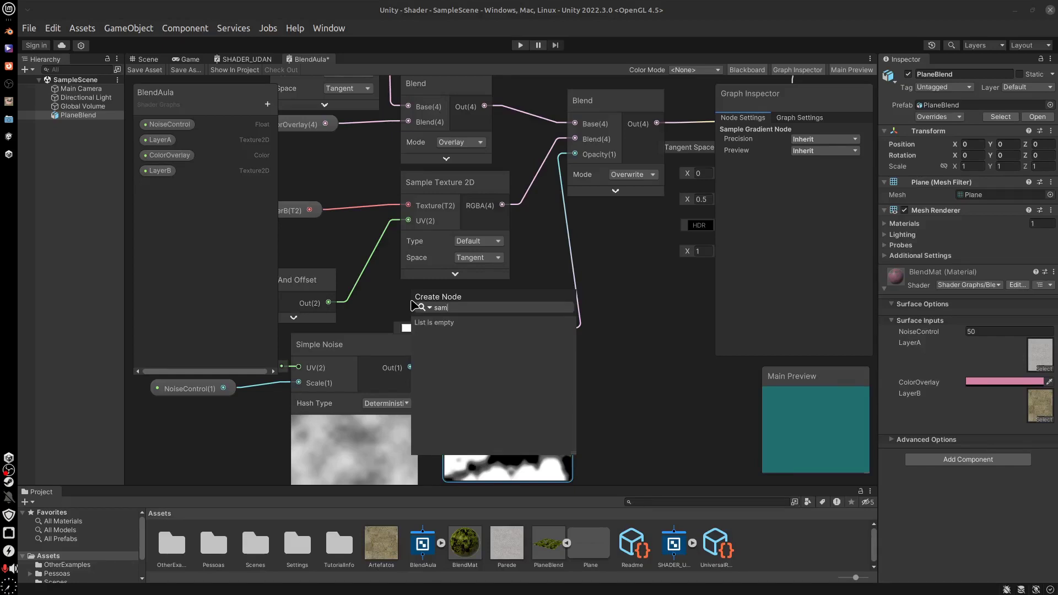
key(BackSpace)
key(BackSpace)
key(BackSpace)
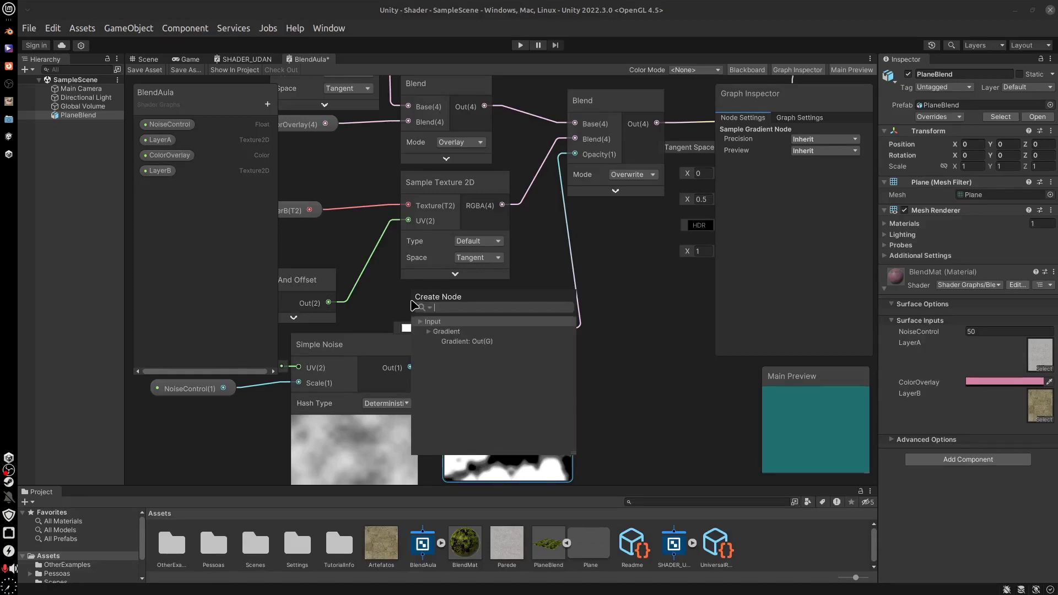
click(457, 341)
middle_drag(458, 344, 551, 357)
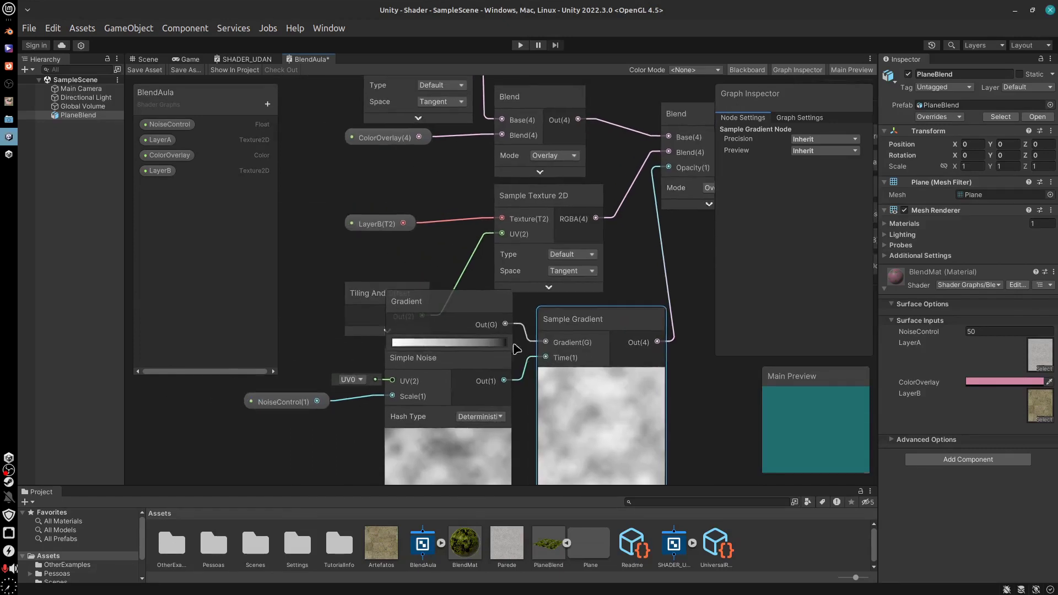
drag(496, 381, 532, 348)
Sharpen the new Gradient node's transition by setting the black key at 43.5% and moving the white key close before it
click(484, 341)
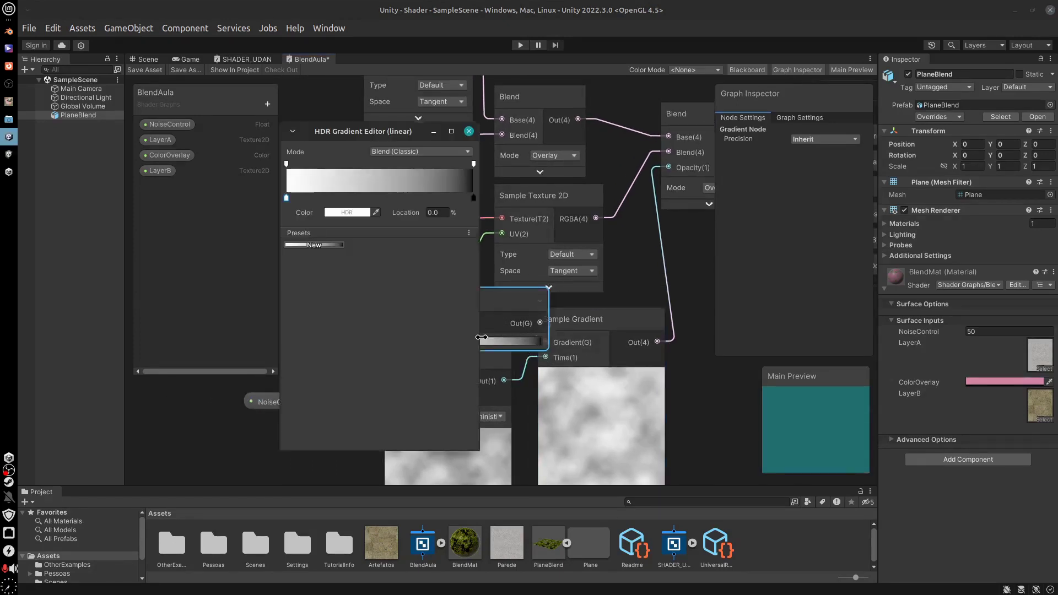
click(473, 199)
drag(473, 200, 396, 199)
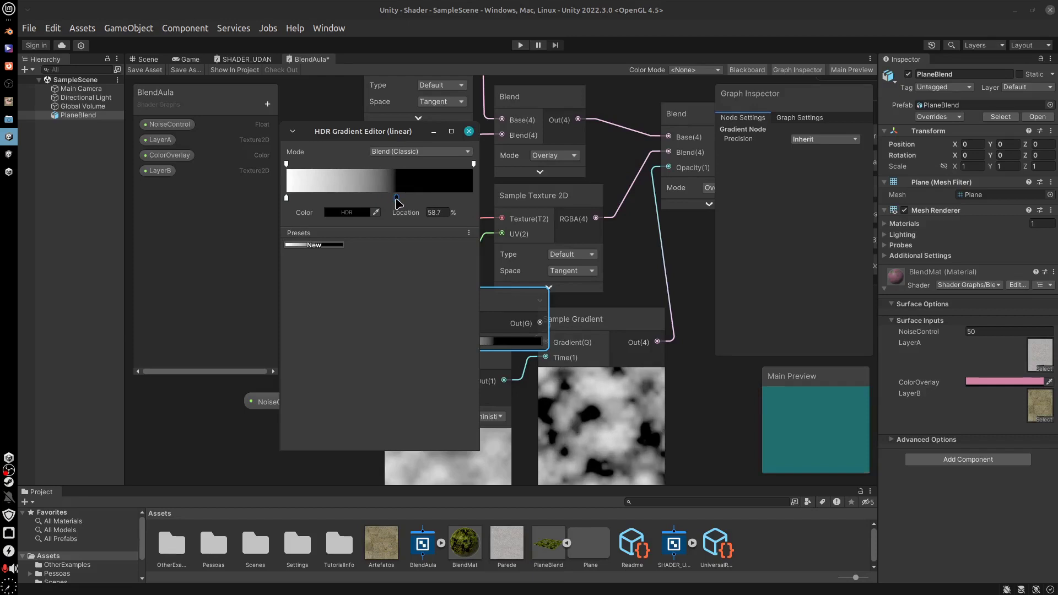
click(286, 198)
drag(286, 198, 367, 200)
click(396, 199)
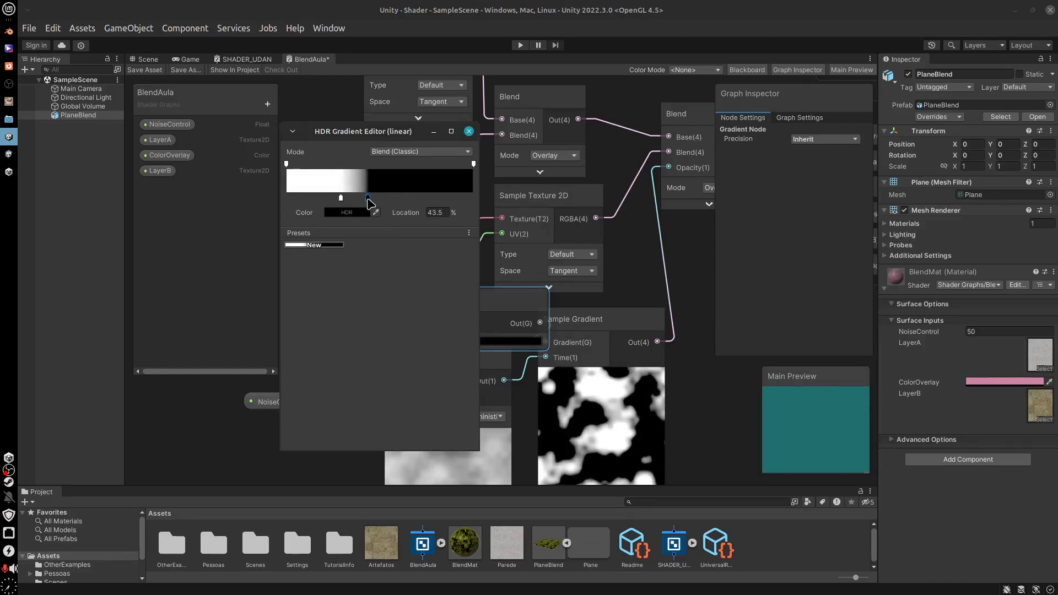
click(469, 131)
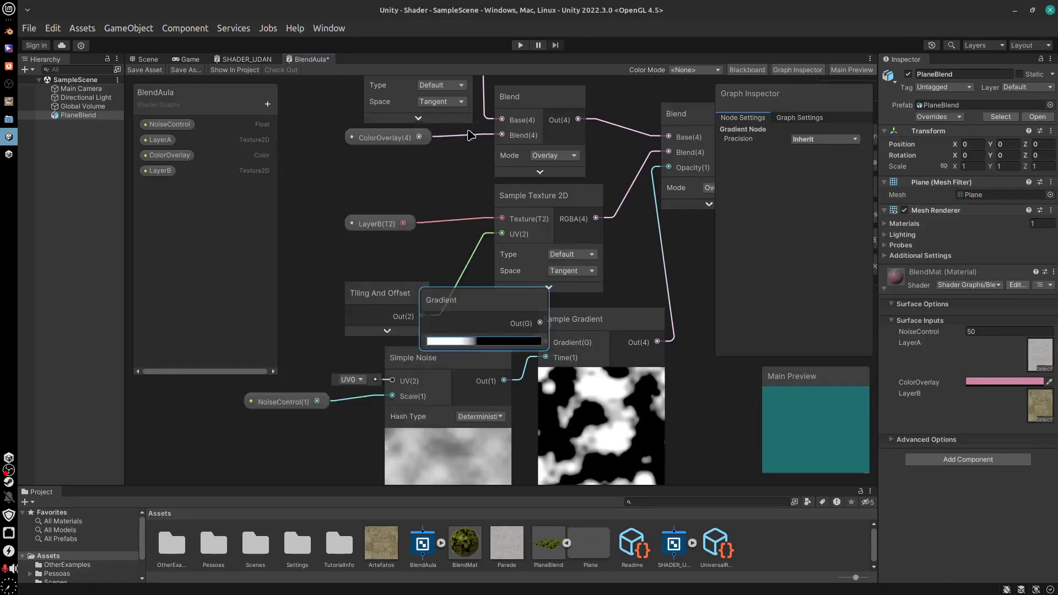
Space out the Gradient and Sample Gradient nodes, and convert the Gradient node to a property placed near the Gradient input
mouse_move(484, 317)
mouse_down()
mouse_move(455, 316)
mouse_move(476, 326)
mouse_up()
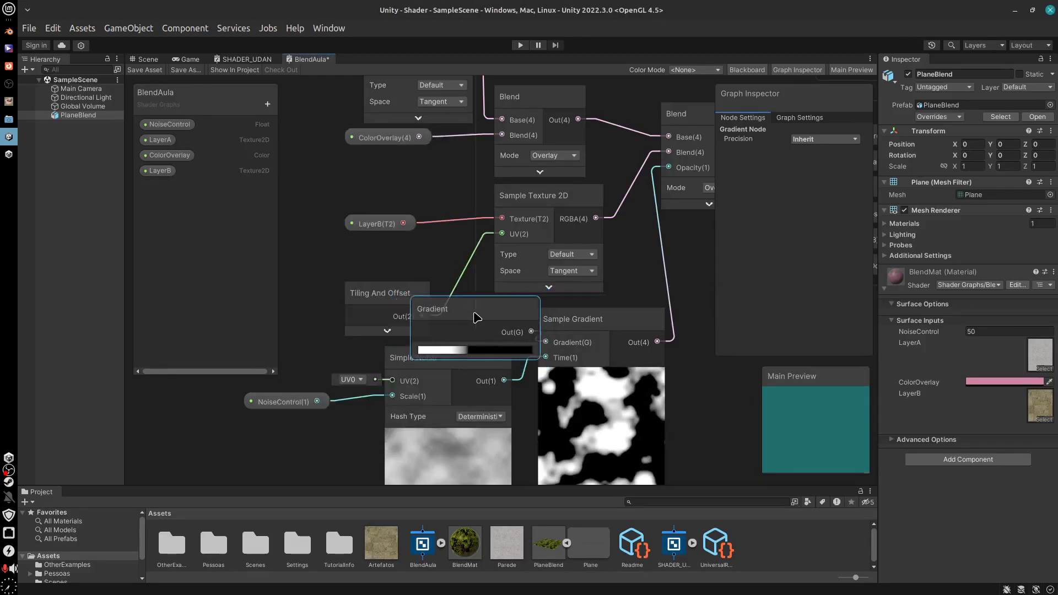
drag(574, 325, 631, 334)
drag(496, 310, 541, 318)
right_click(537, 319)
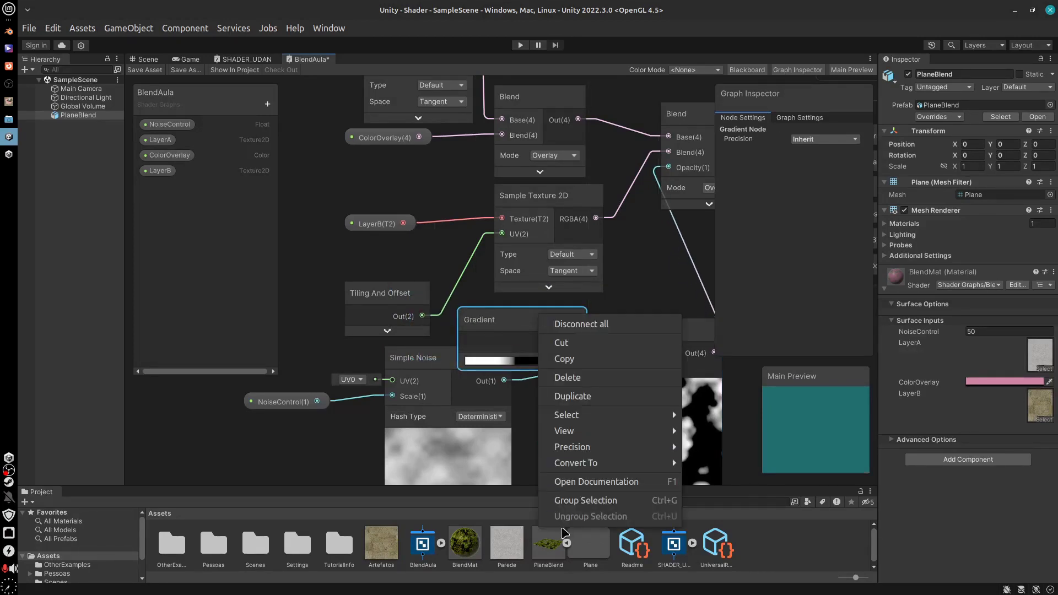
mouse_move(670, 463)
click(711, 495)
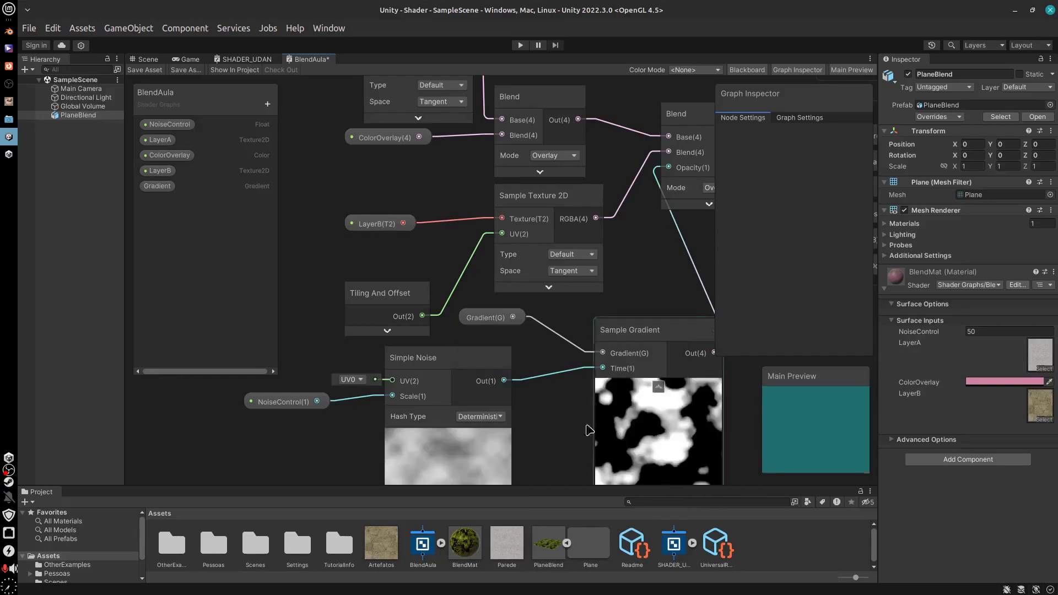
drag(489, 322, 538, 339)
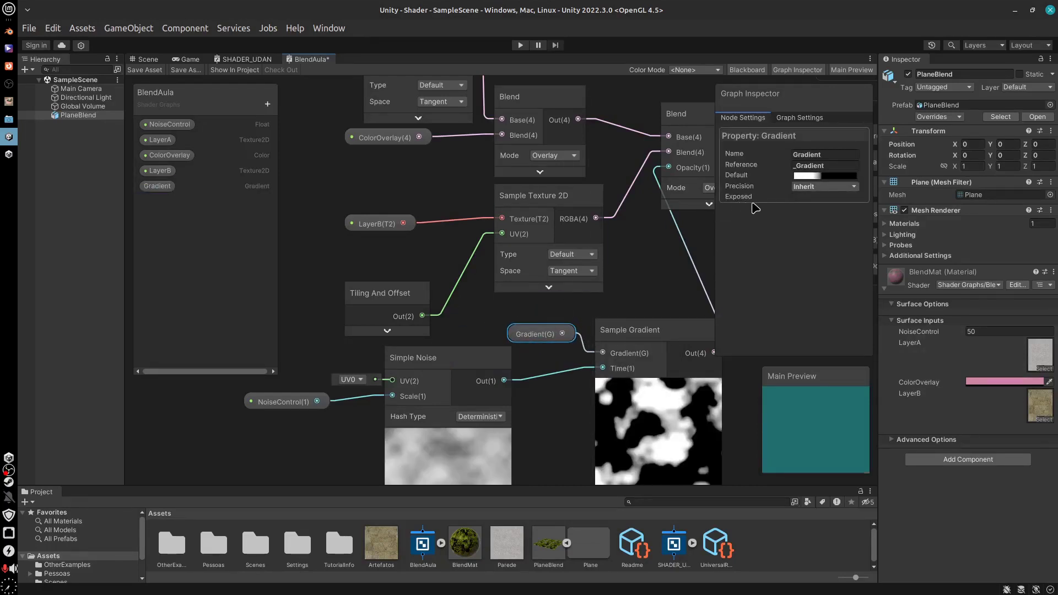
Select the Gradient property in the Blackboard, save the graph, and shift its node slightly closer to Sample Gradient
click(168, 188)
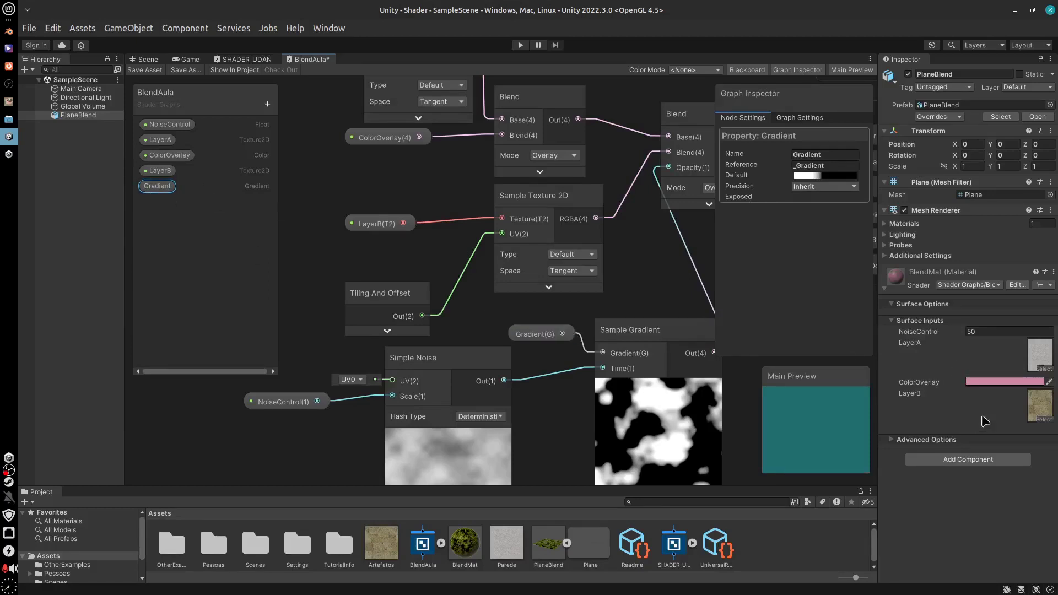
click(145, 70)
drag(529, 329, 537, 323)
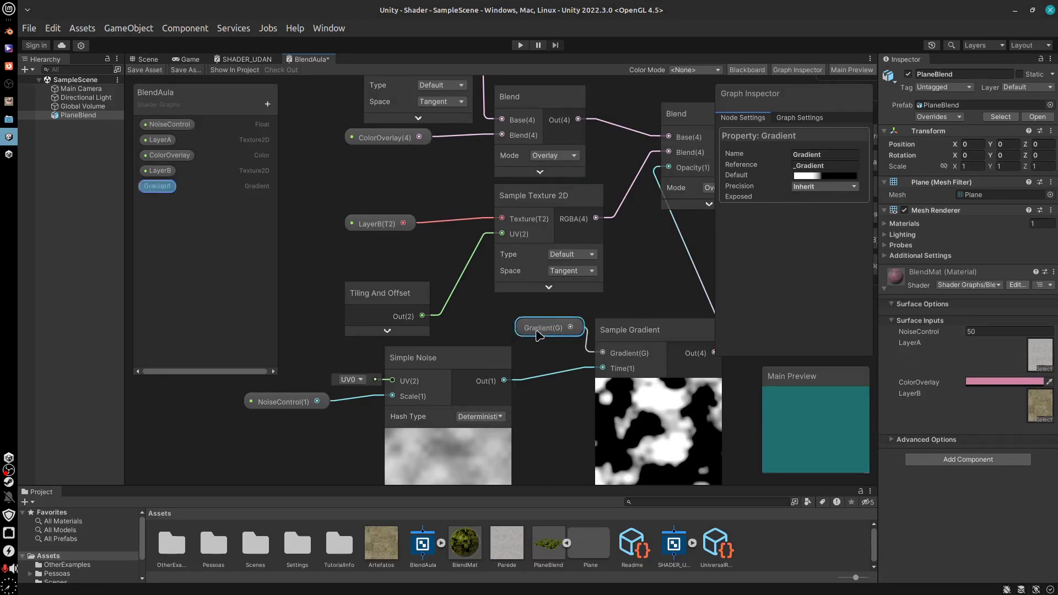
Move the final Overwrite Blend node and the Fragment and Vertex blocks further right, leaving clear space between them and the preceding nodes
middle_drag(818, 330, 620, 404)
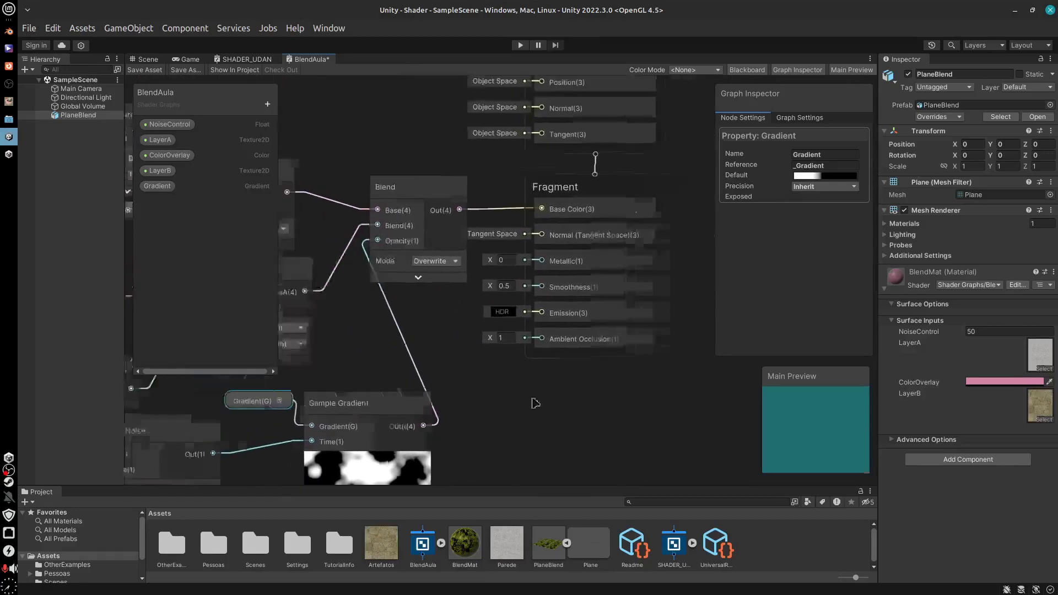
drag(512, 197, 527, 206)
middle_drag(615, 367, 420, 433)
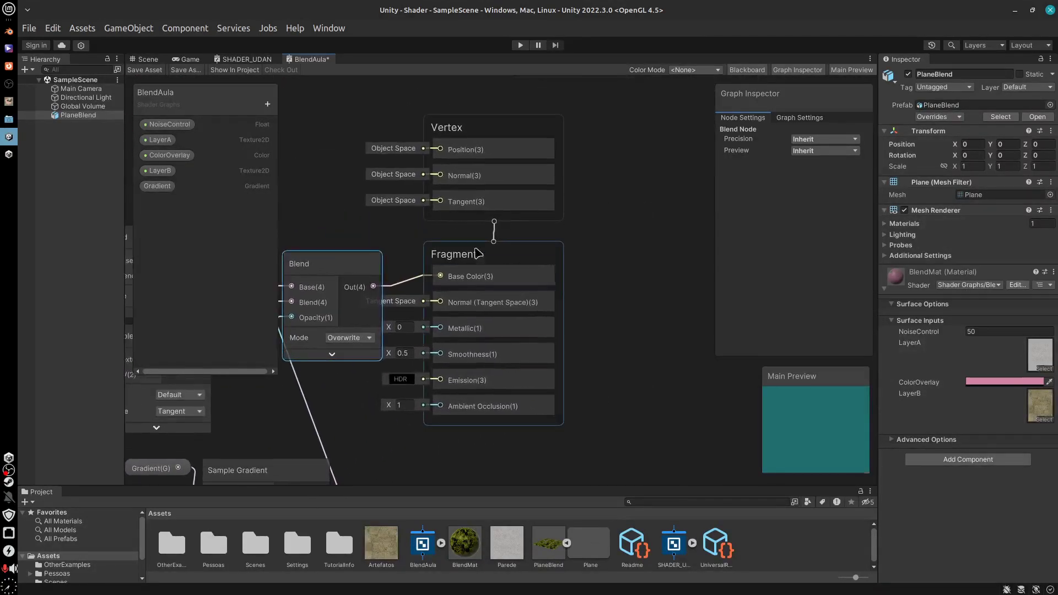
drag(482, 244, 573, 263)
drag(334, 263, 378, 272)
drag(515, 129, 605, 151)
middle_drag(399, 412, 536, 322)
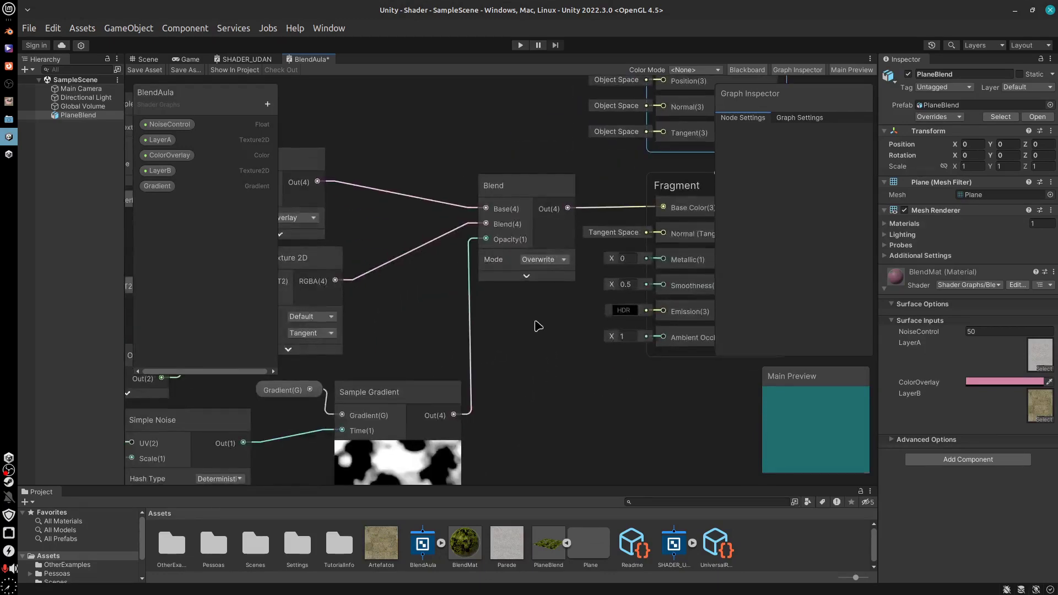
scroll(558, 369, down, 5)
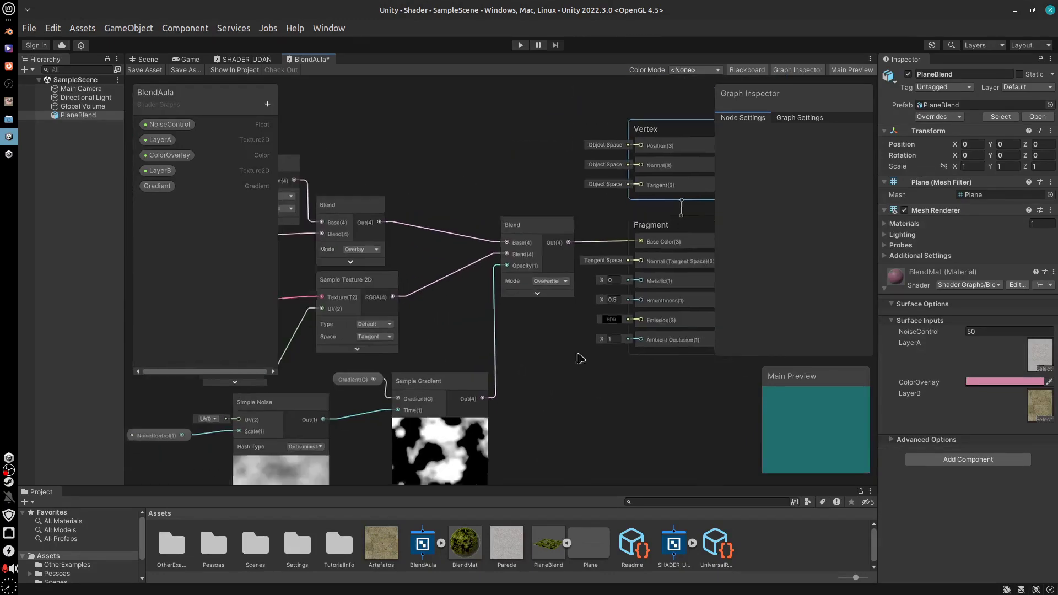
scroll(660, 318, up, 3)
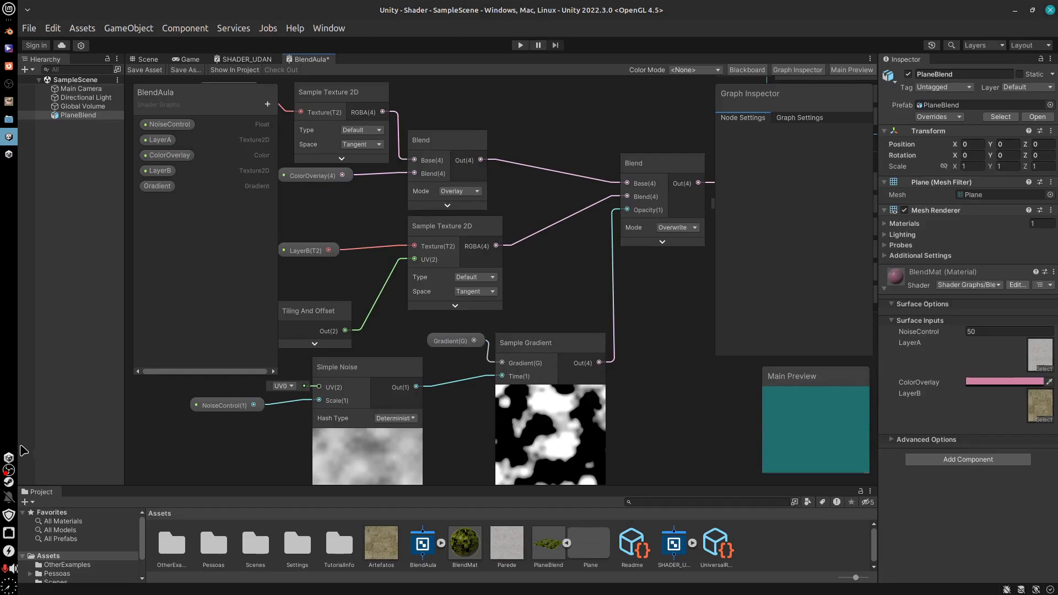
right_click(6, 471)
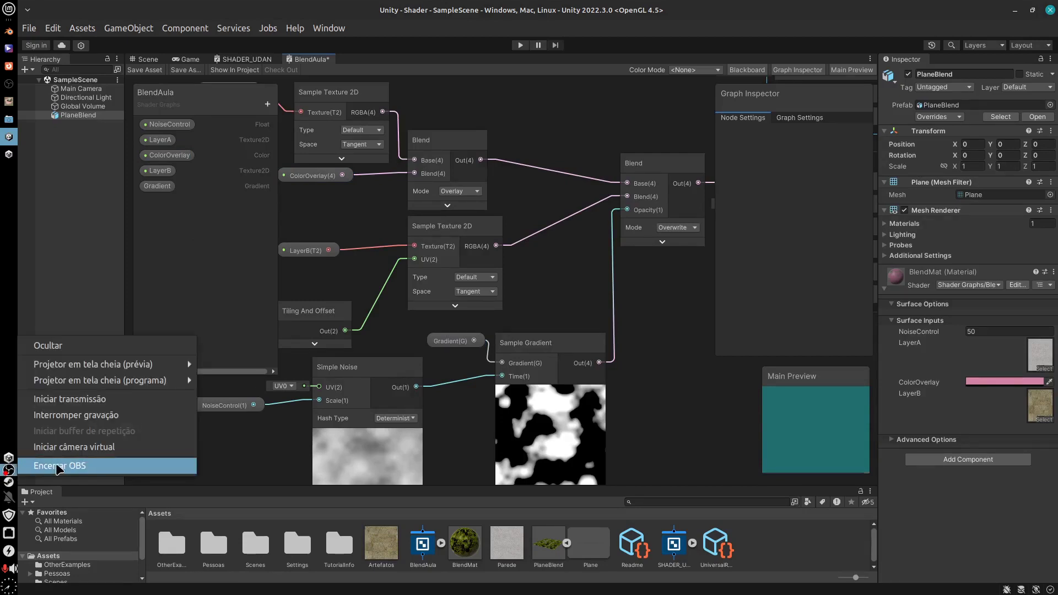